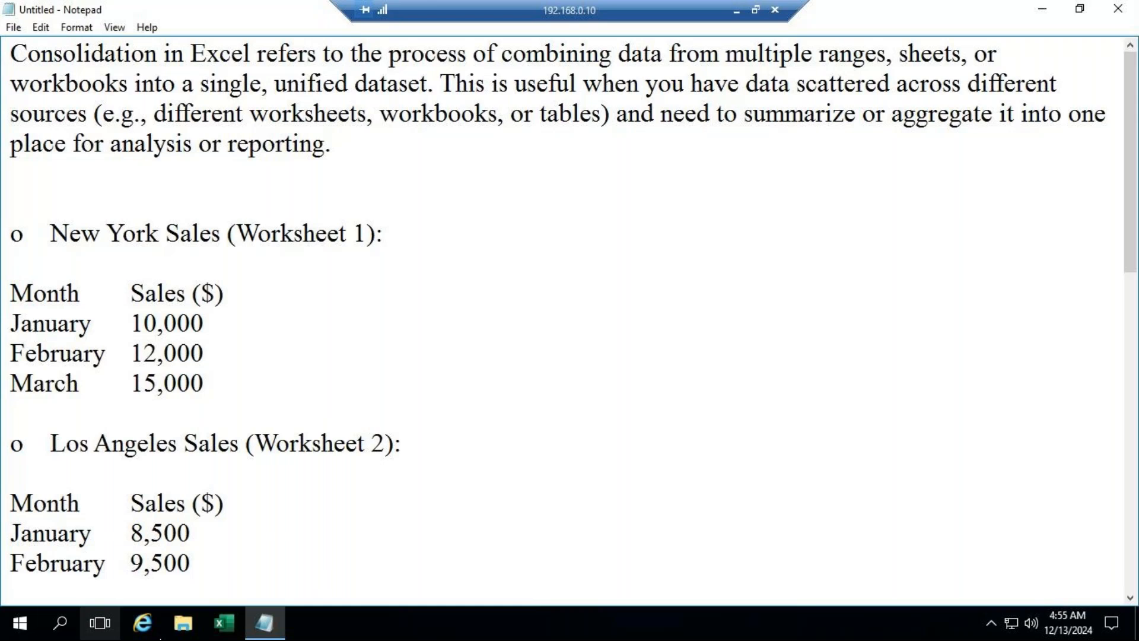
# Step: Create a blank workbook in Excel and copy the New York sales table from Notepad into it, starting at cell A1
pyautogui.click(225, 623)
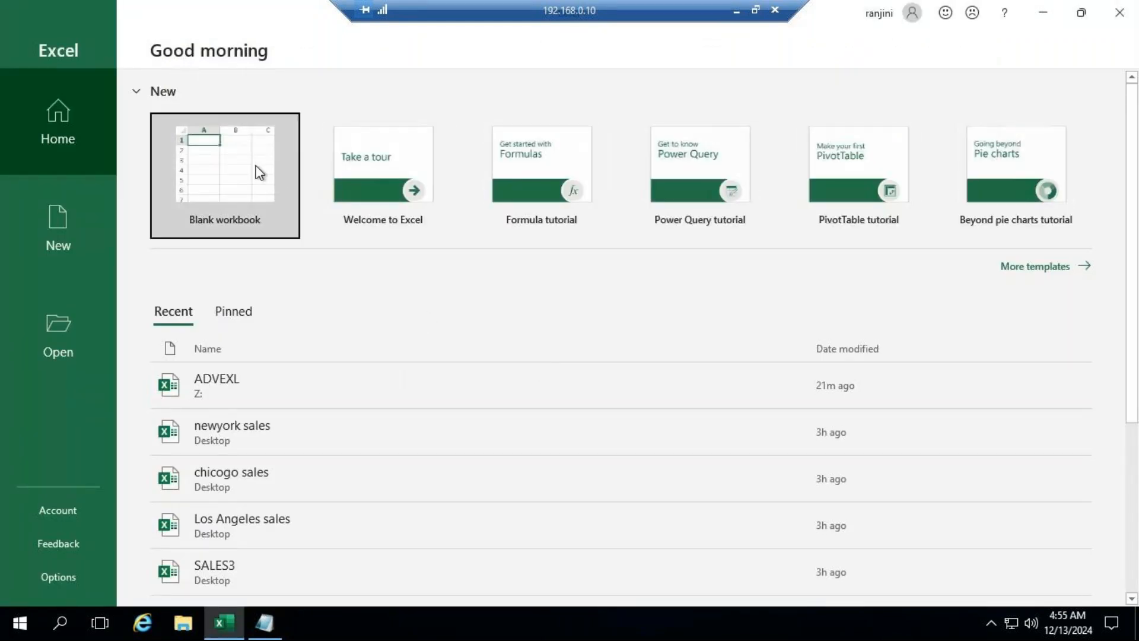
pyautogui.click(259, 173)
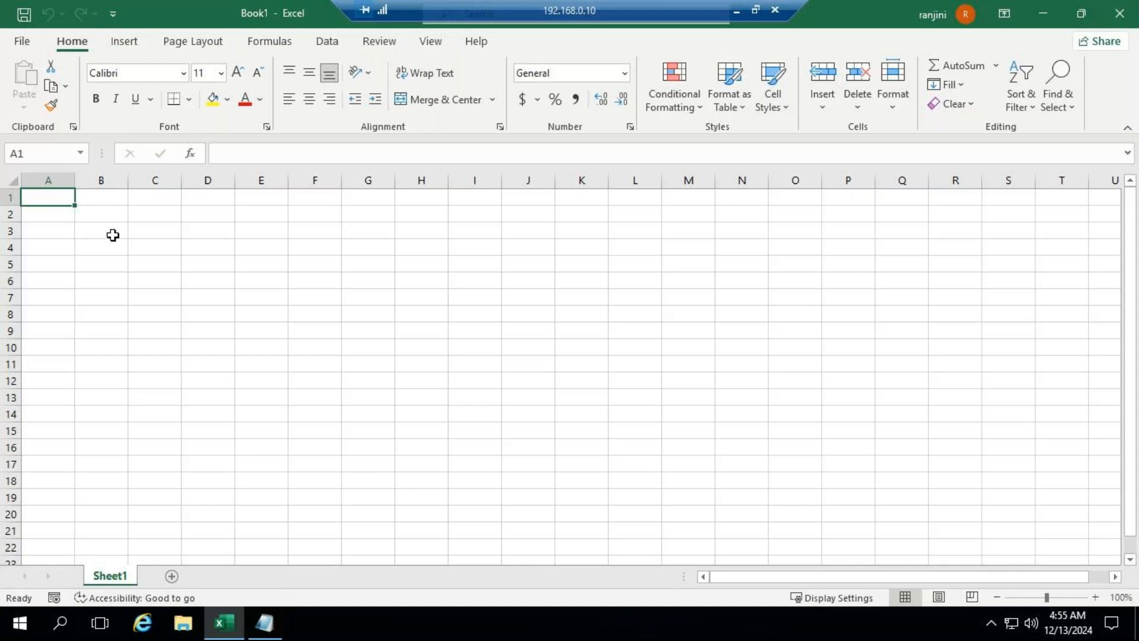
pyautogui.click(264, 623)
pyautogui.click(10, 294)
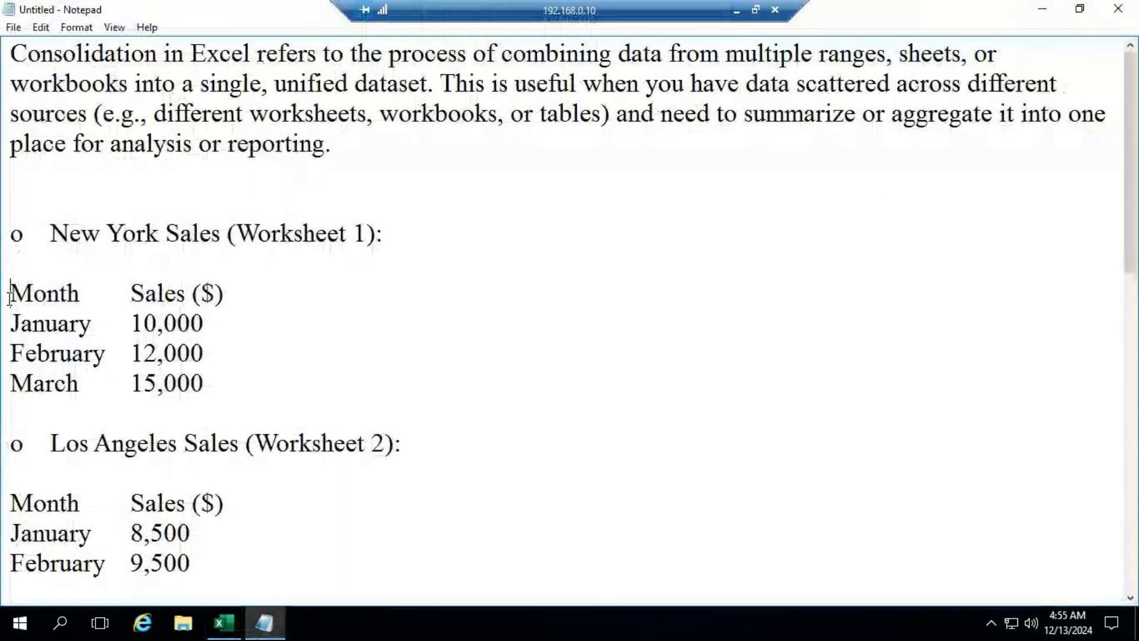
pyautogui.moveTo(10, 294); pyautogui.dragTo(206, 389)
pyautogui.hotkey('ctrl', 'c')
pyautogui.click(240, 625)
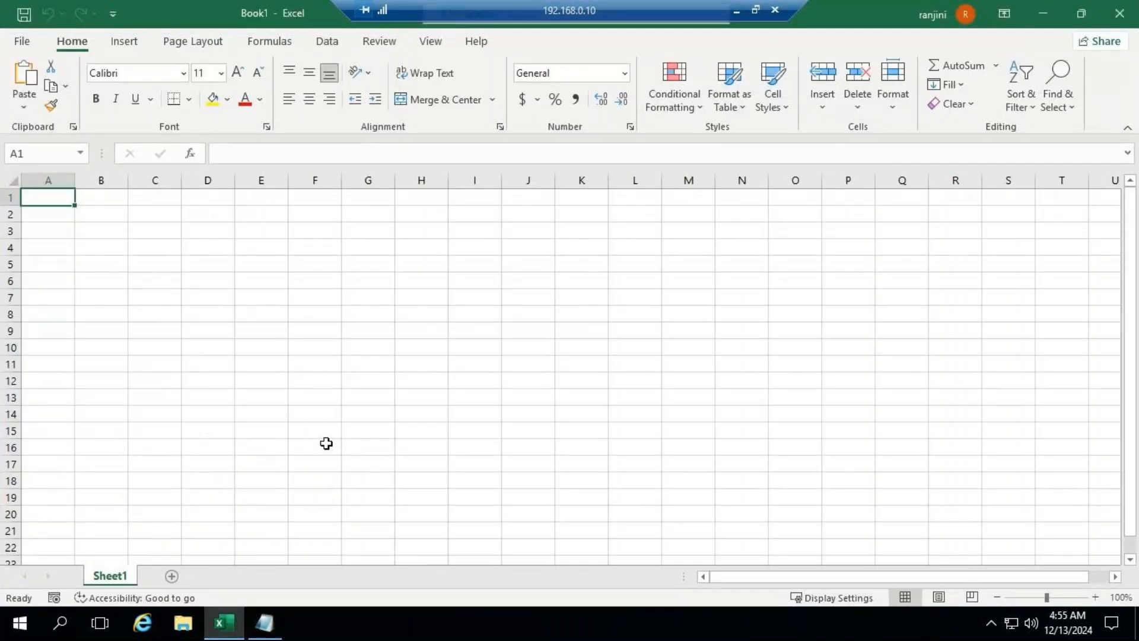
pyautogui.hotkey('ctrl', 'v')
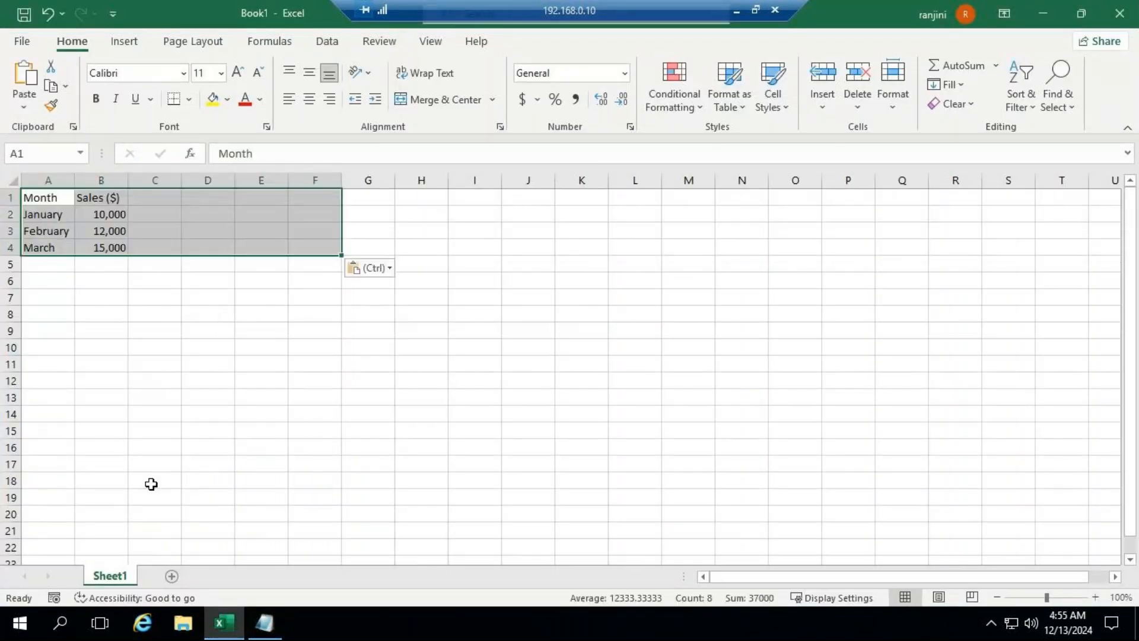
# Step: Rename the worksheet holding the New York data as "New York Sales Details"
pyautogui.click(119, 576)
pyautogui.rightClick(116, 577)
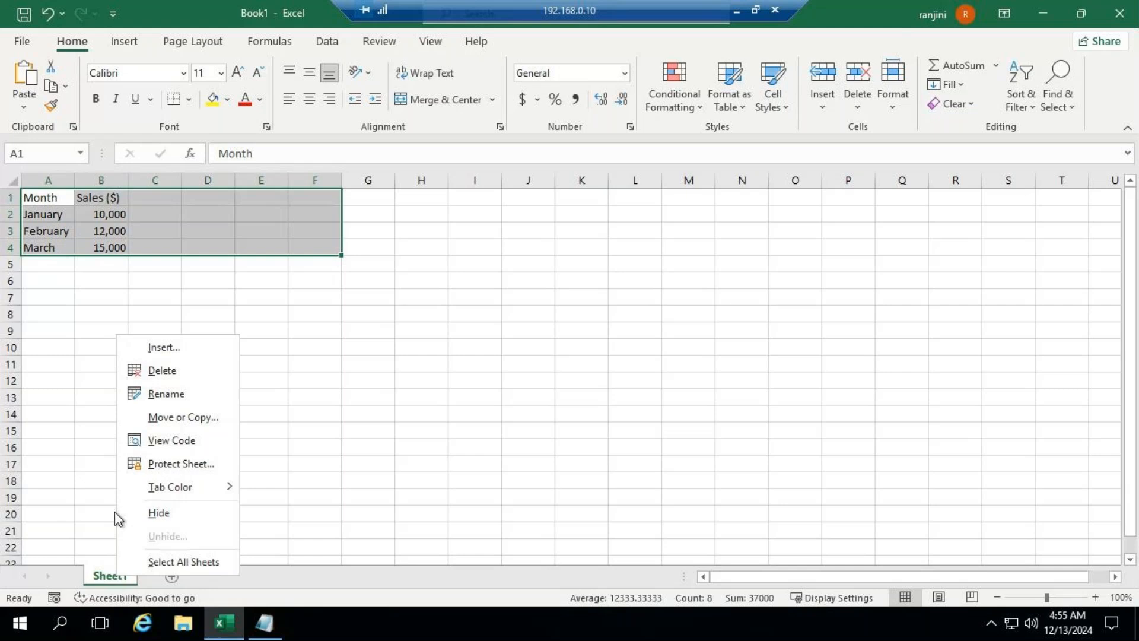
pyautogui.click(130, 396)
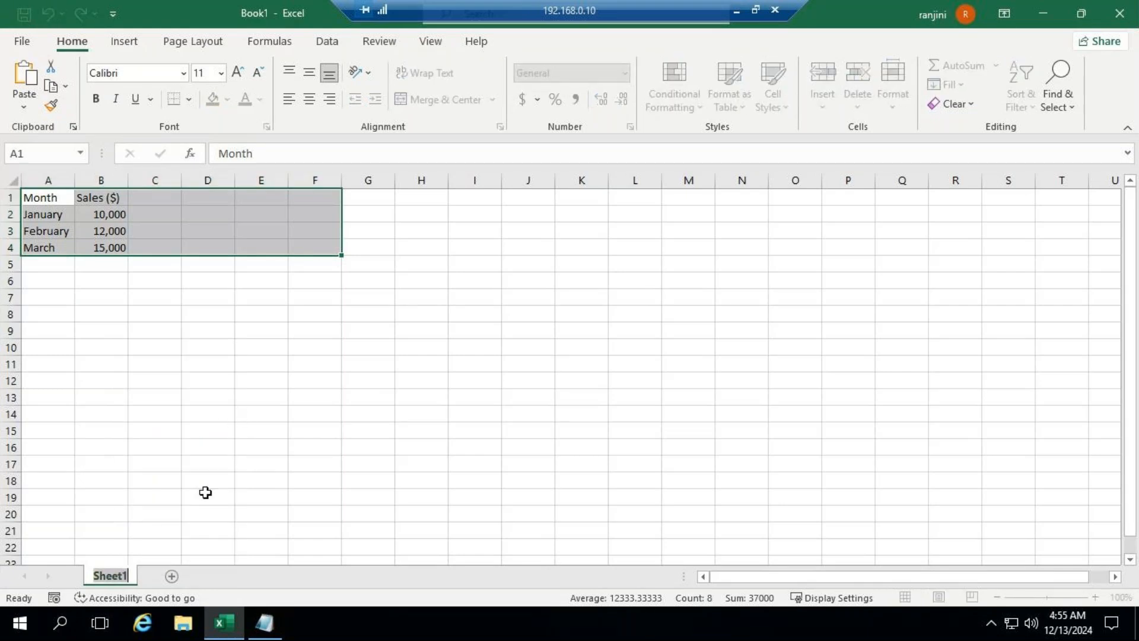
pyautogui.click(253, 632)
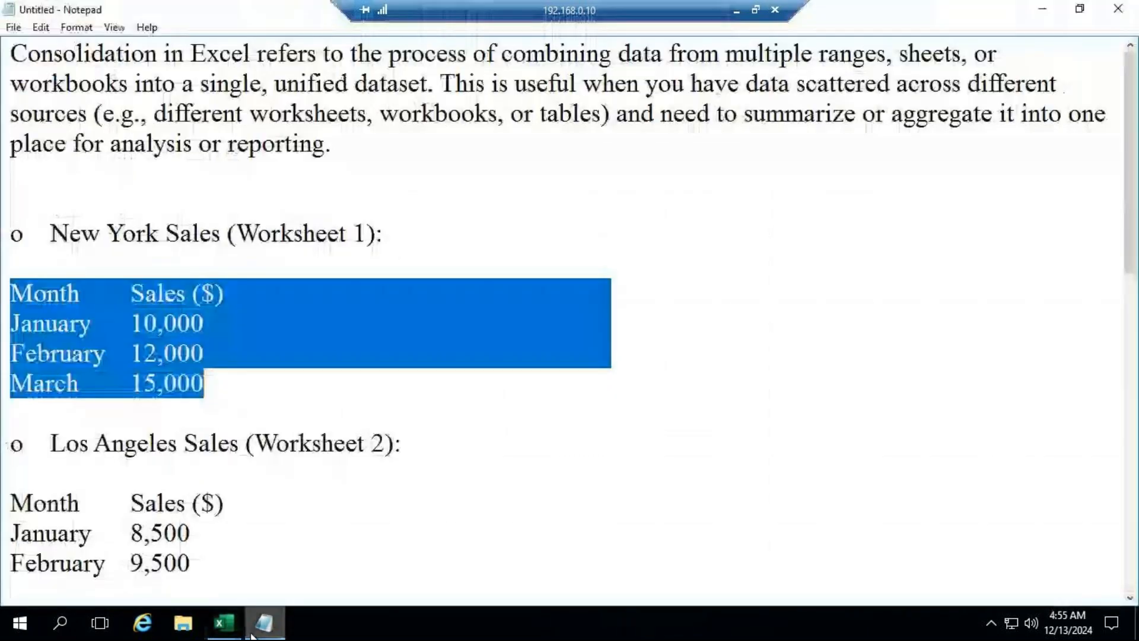
pyautogui.click(223, 623)
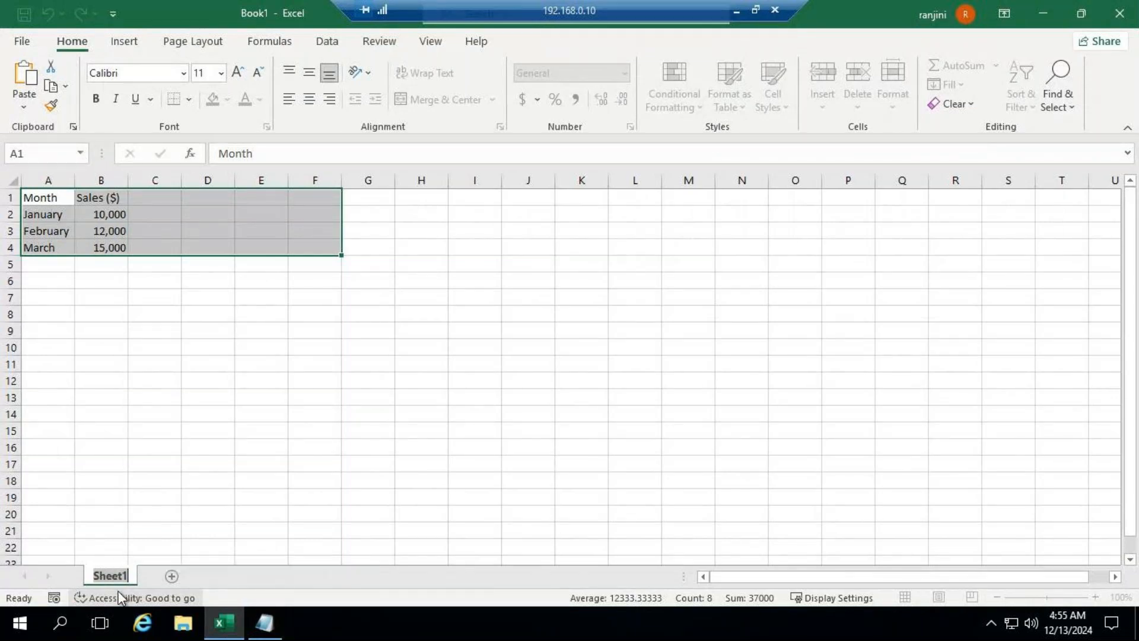
pyautogui.write('New York')
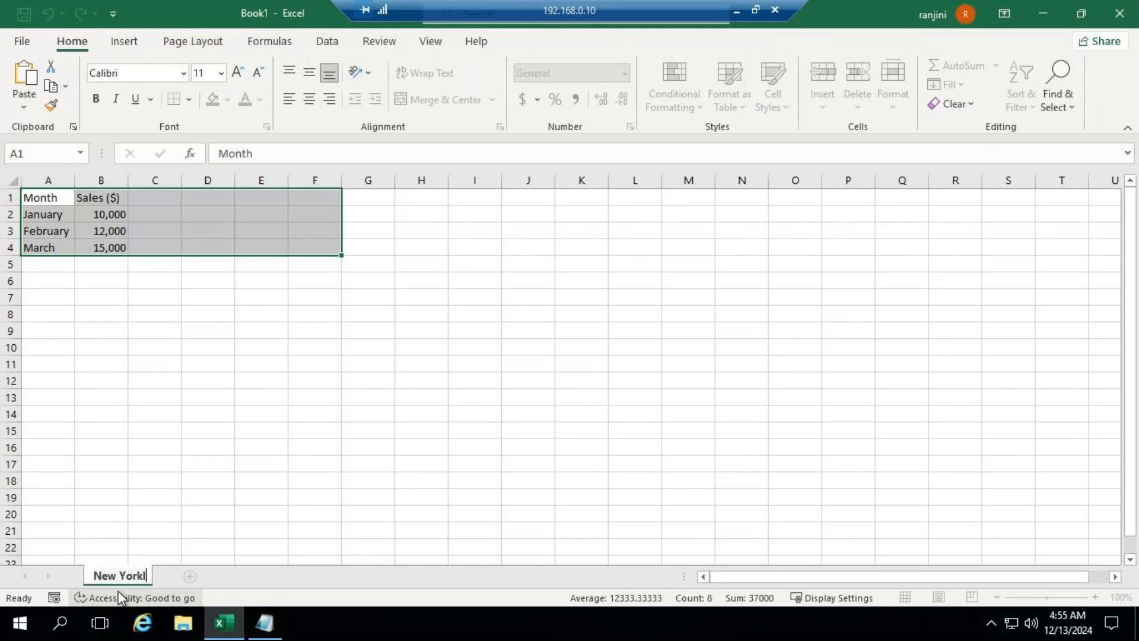
pyautogui.write(' Sales')
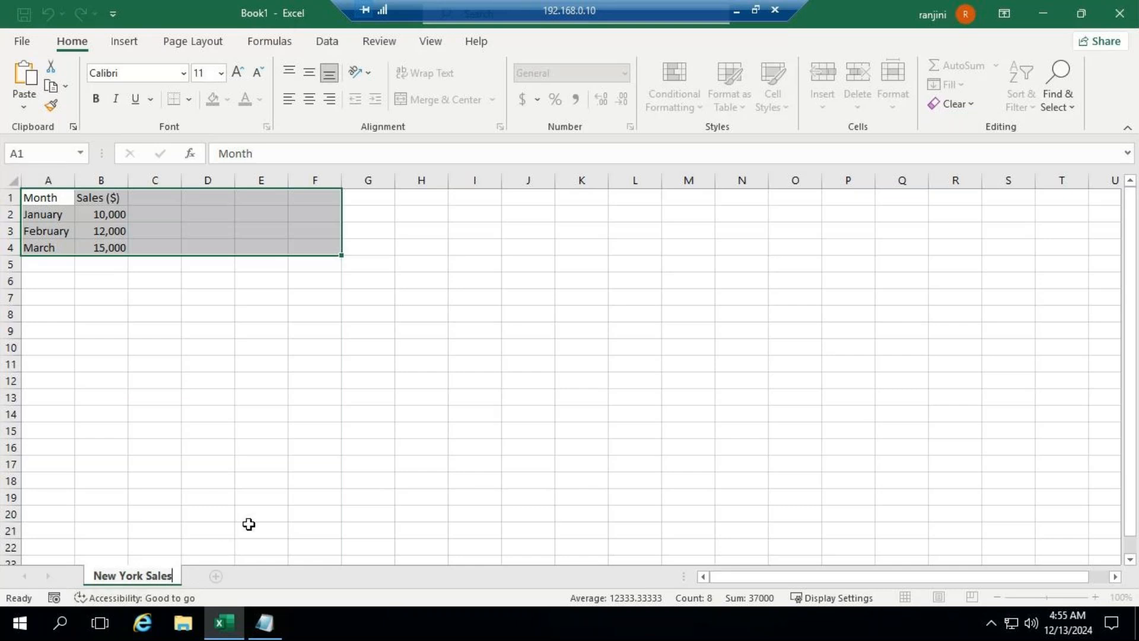
pyautogui.write(' Details')
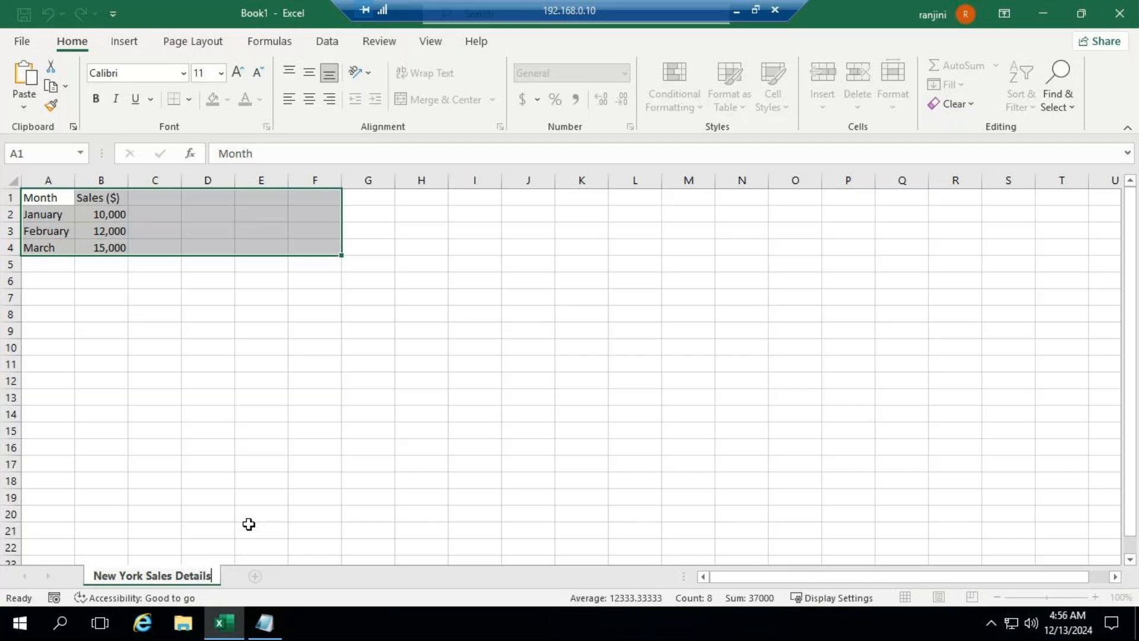
pyautogui.click(241, 463)
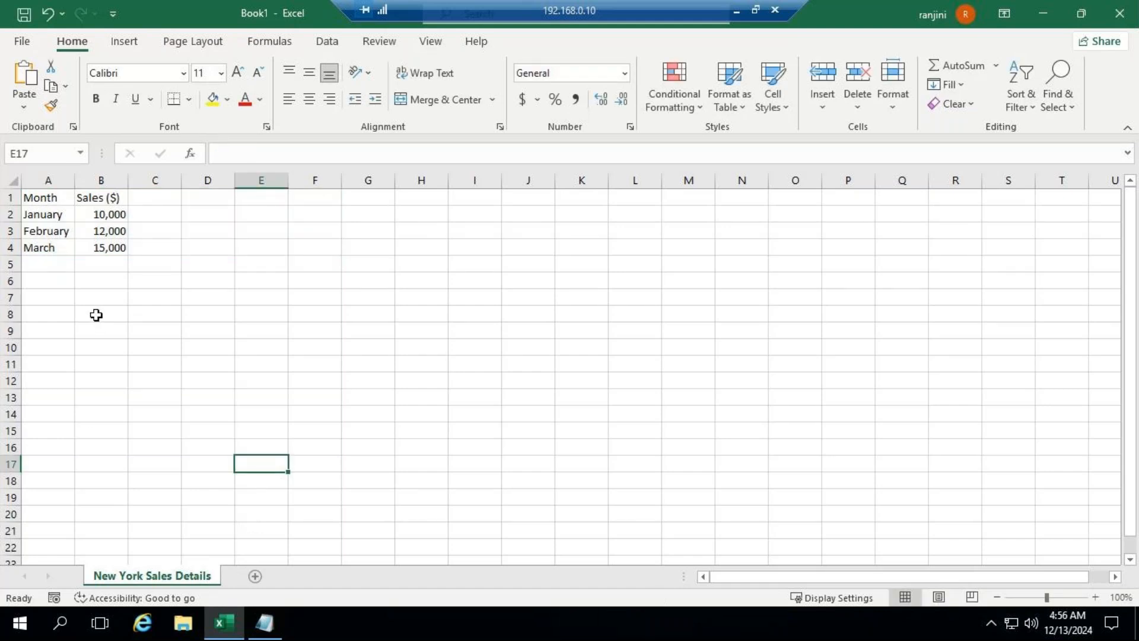
# Step: Add a second worksheet and copy the Los Angeles sales table from Notepad into it, starting at cell A1
pyautogui.click(257, 575)
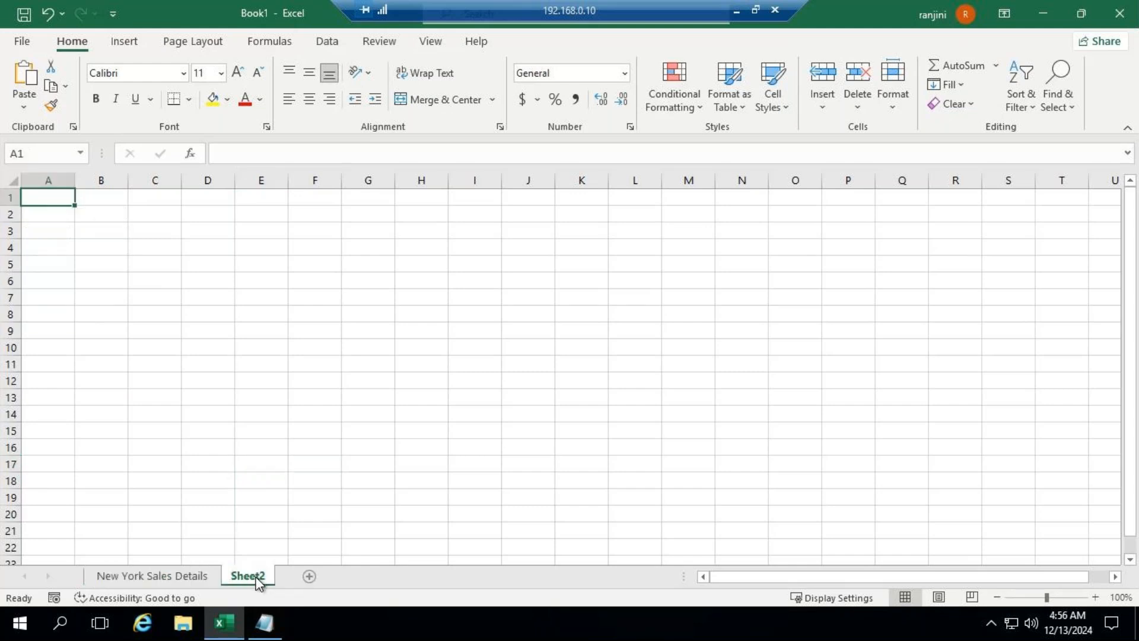
pyautogui.click(264, 624)
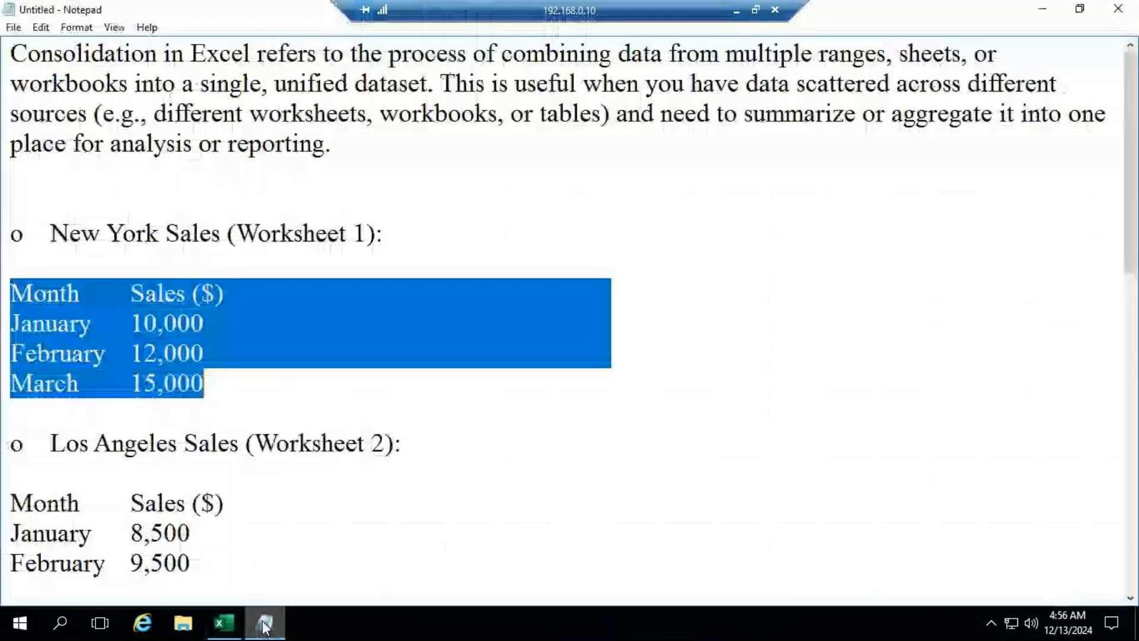
pyautogui.scroll(-2, 300, 516)
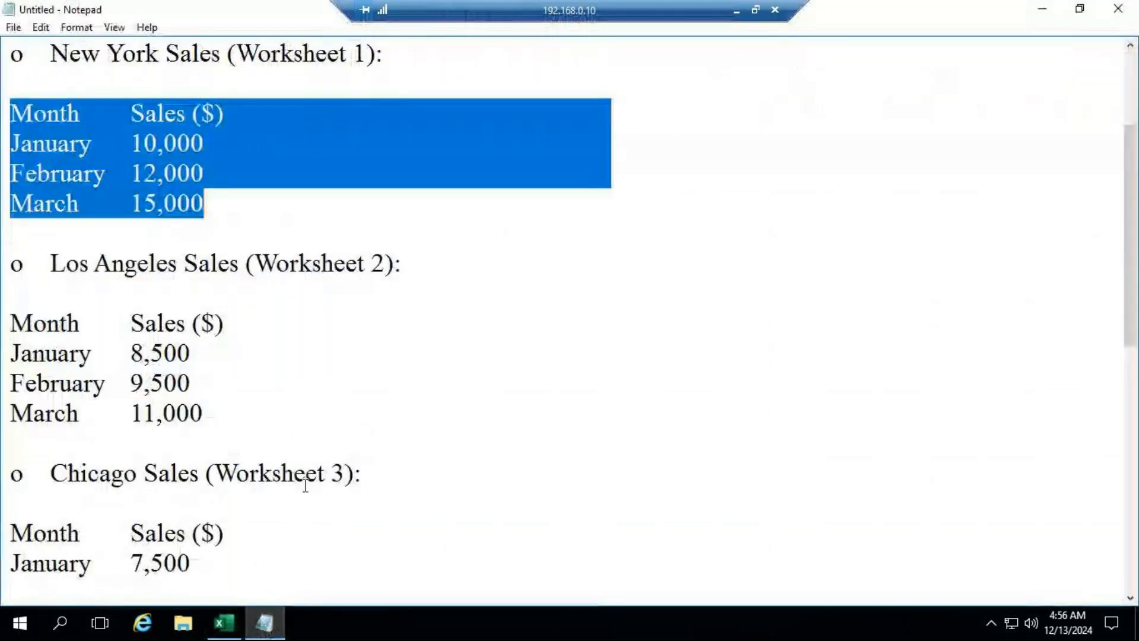
pyautogui.click(13, 323)
pyautogui.moveTo(13, 323); pyautogui.dragTo(211, 415)
pyautogui.hotkey('ctrl', 'c')
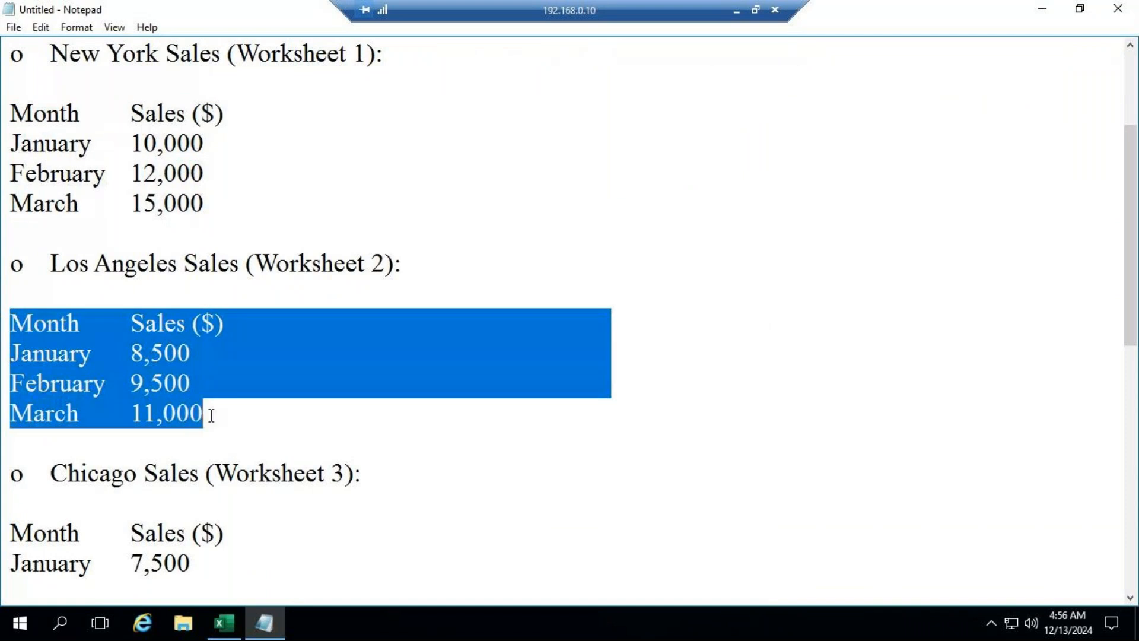
pyautogui.click(230, 627)
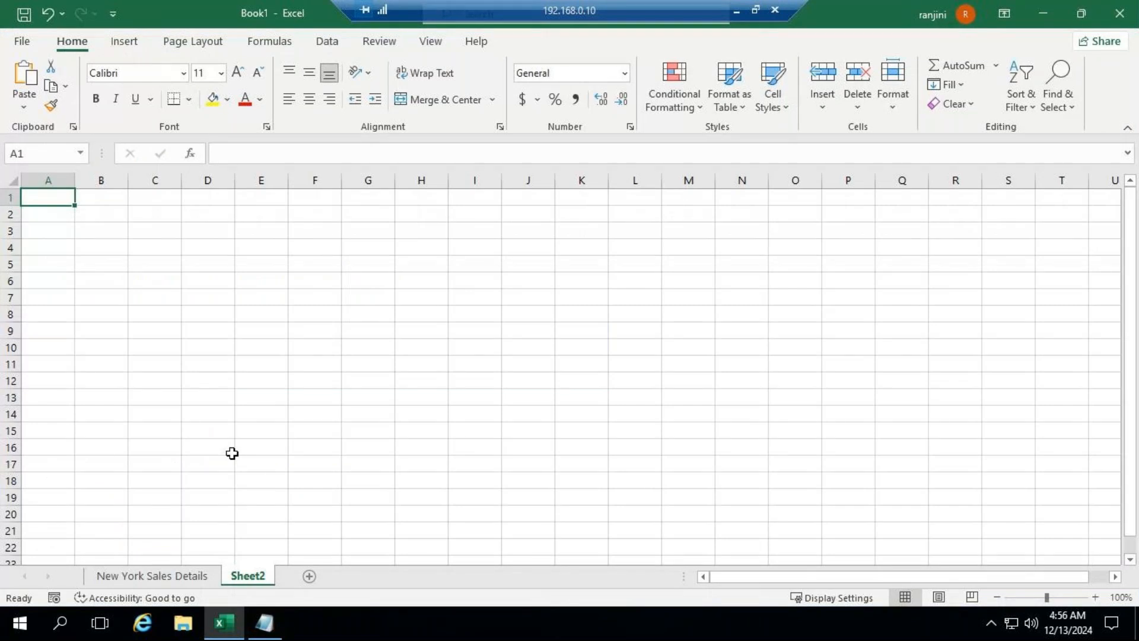
pyautogui.hotkey('ctrl', 'v')
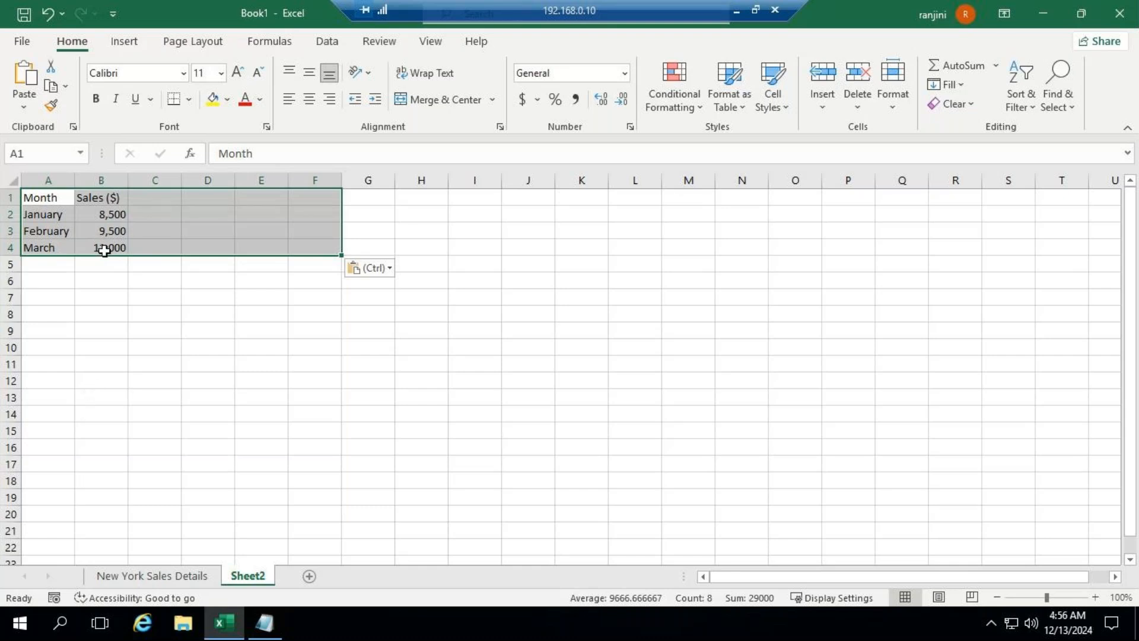
pyautogui.click(102, 296)
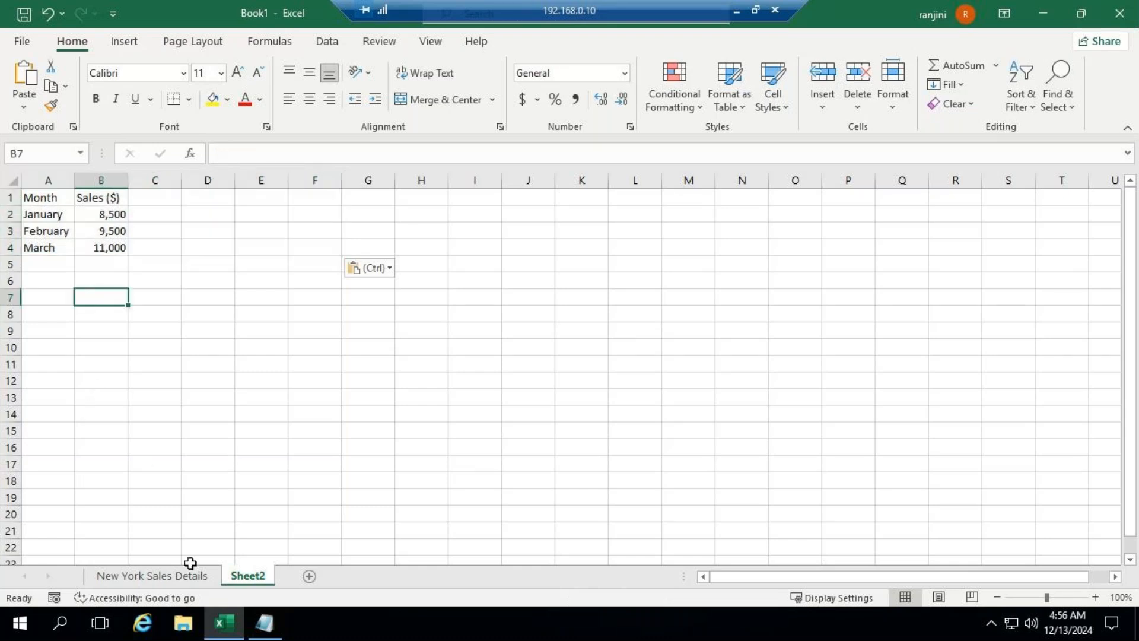
# Step: Rename the second worksheet as "Los Angeles Sales Details"
pyautogui.rightClick(245, 576)
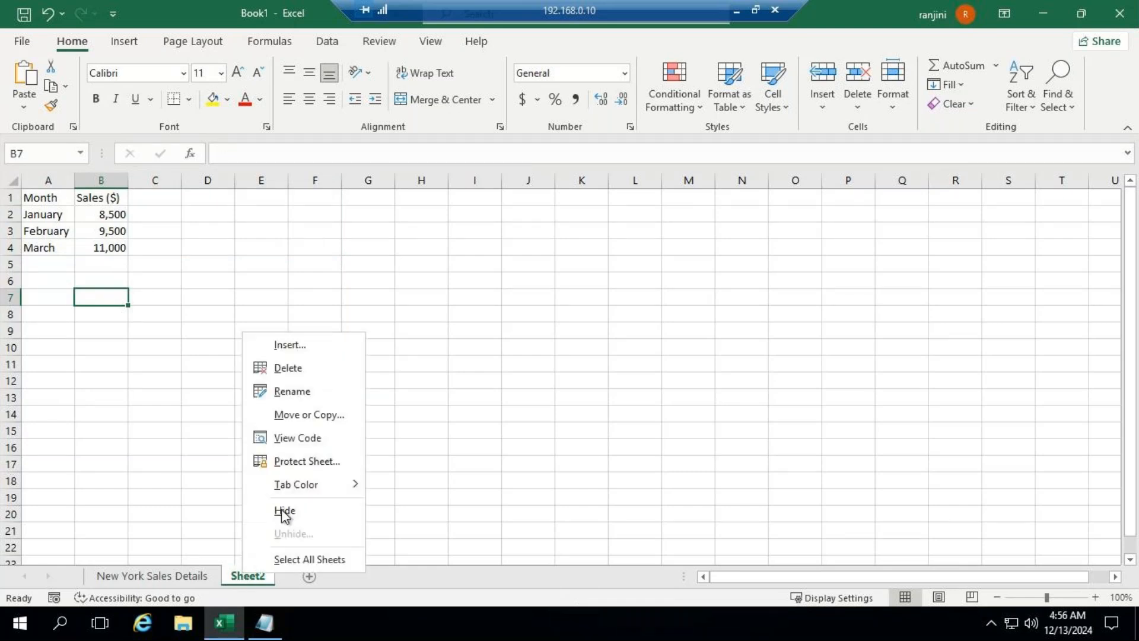
pyautogui.click(324, 396)
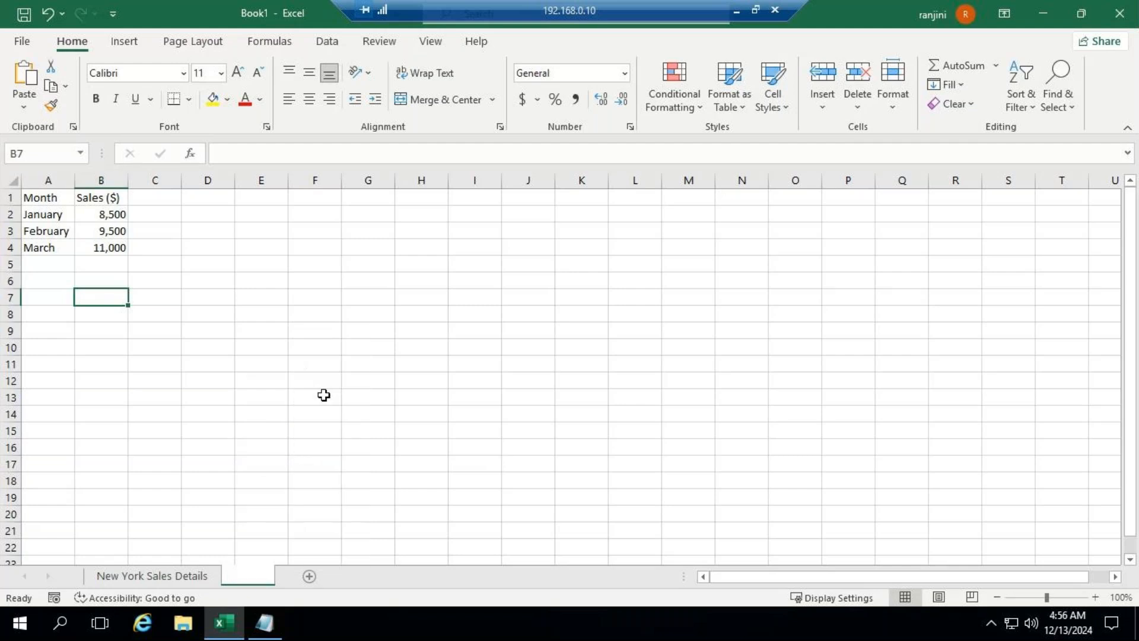
pyautogui.click(263, 623)
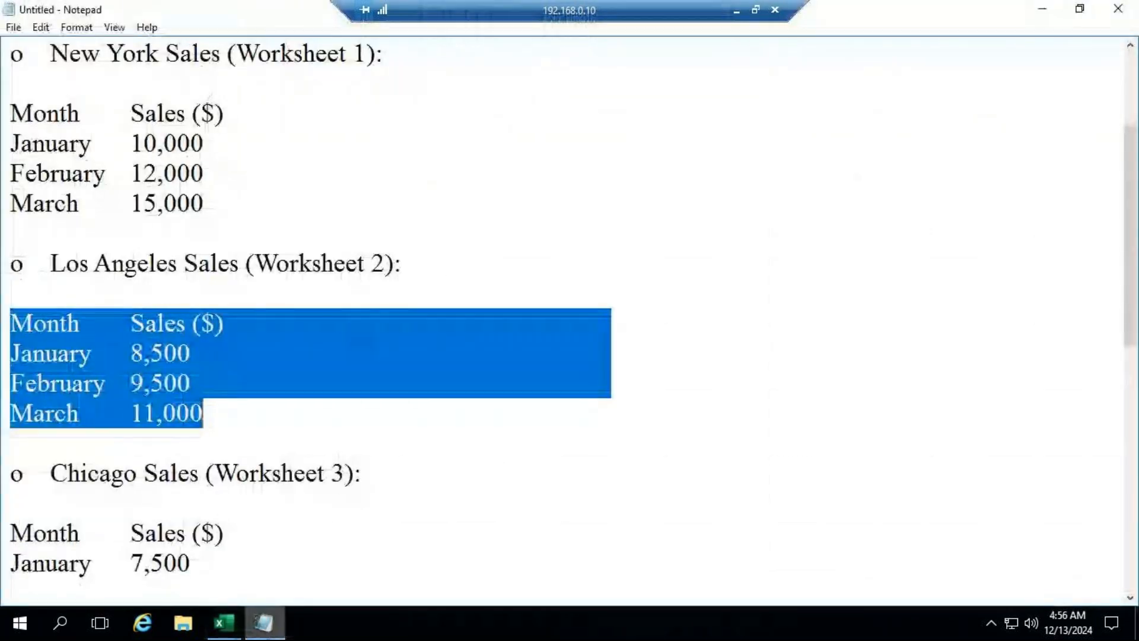
pyautogui.click(265, 624)
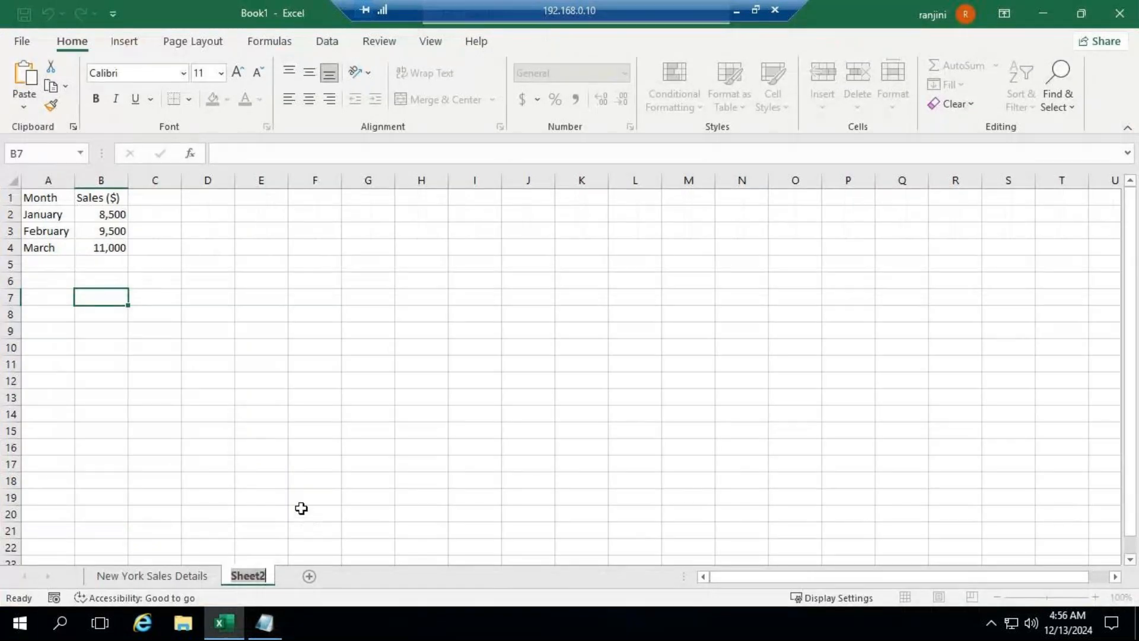
pyautogui.write('Los Ange')
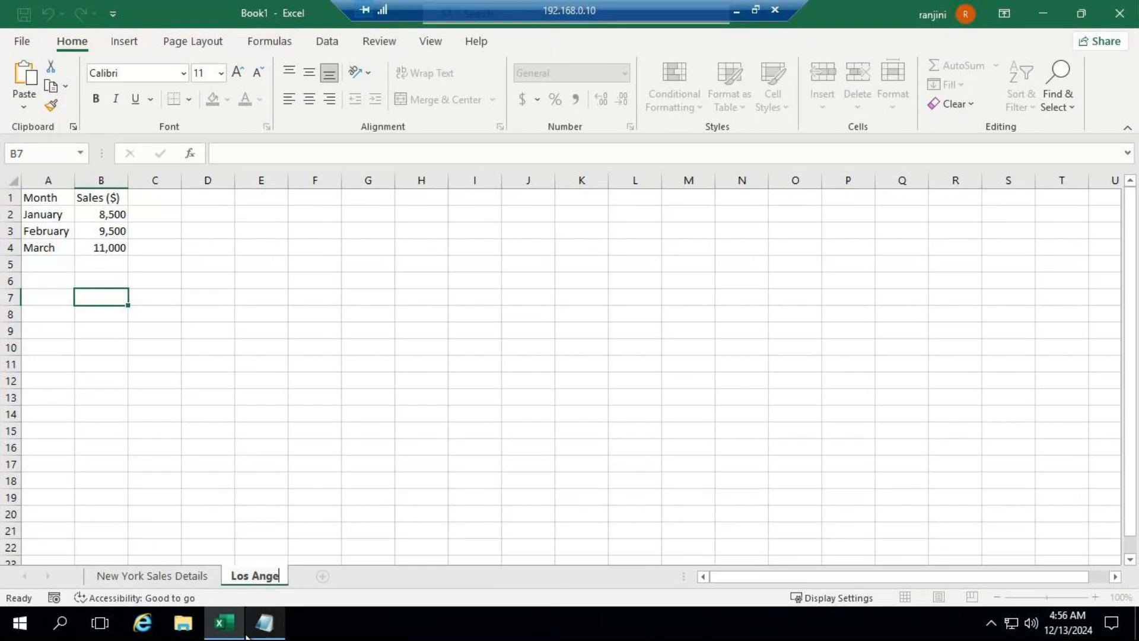
pyautogui.click(267, 624)
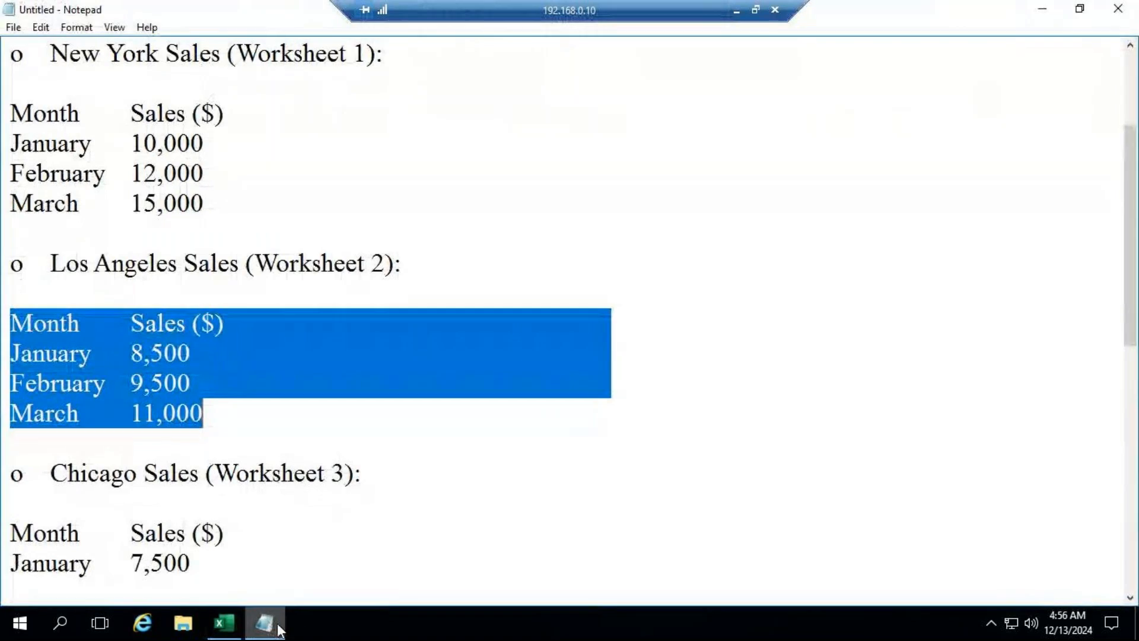
pyautogui.click(278, 628)
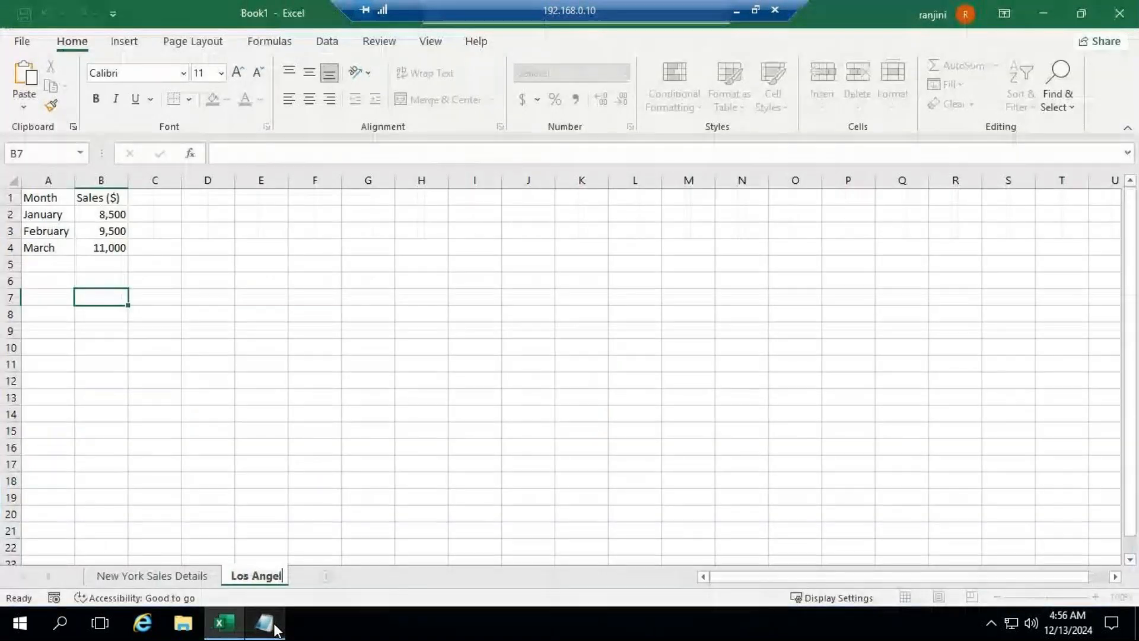
pyautogui.write('es Sales Details')
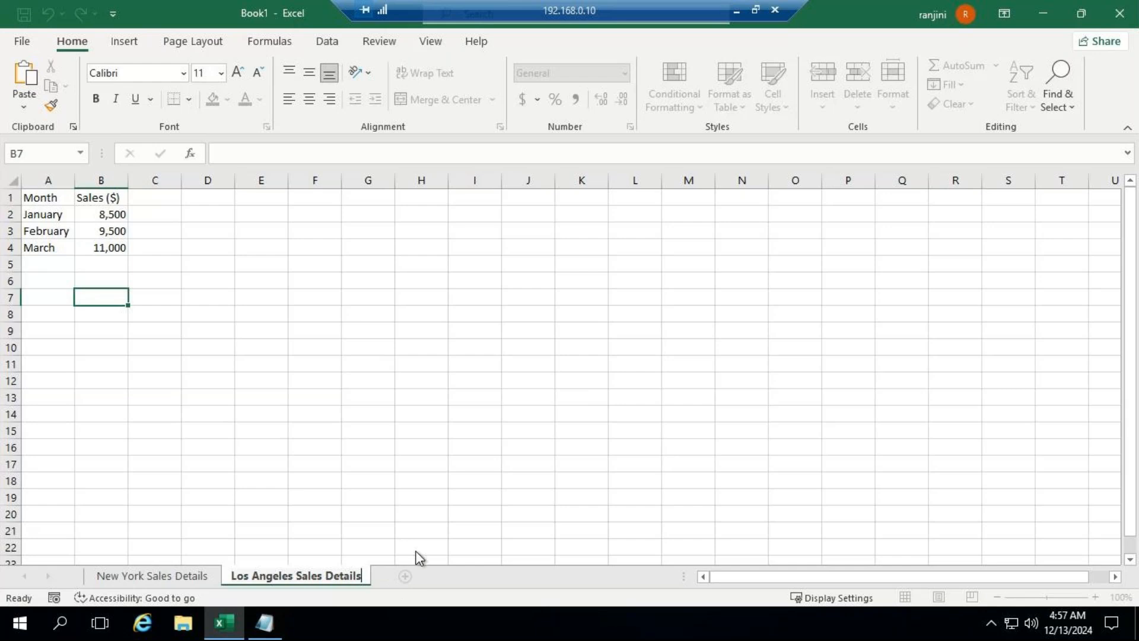
pyautogui.click(421, 528)
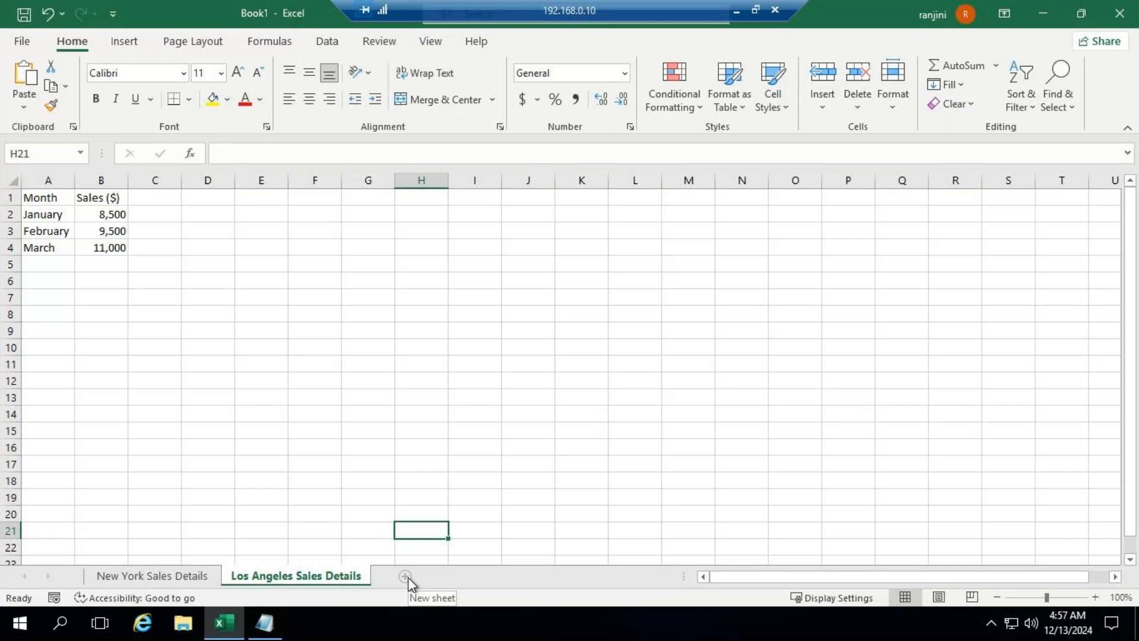
# Step: Add a third worksheet, copy the Chicago sales table from Notepad, and return to the new sheet in Excel
pyautogui.click(406, 577)
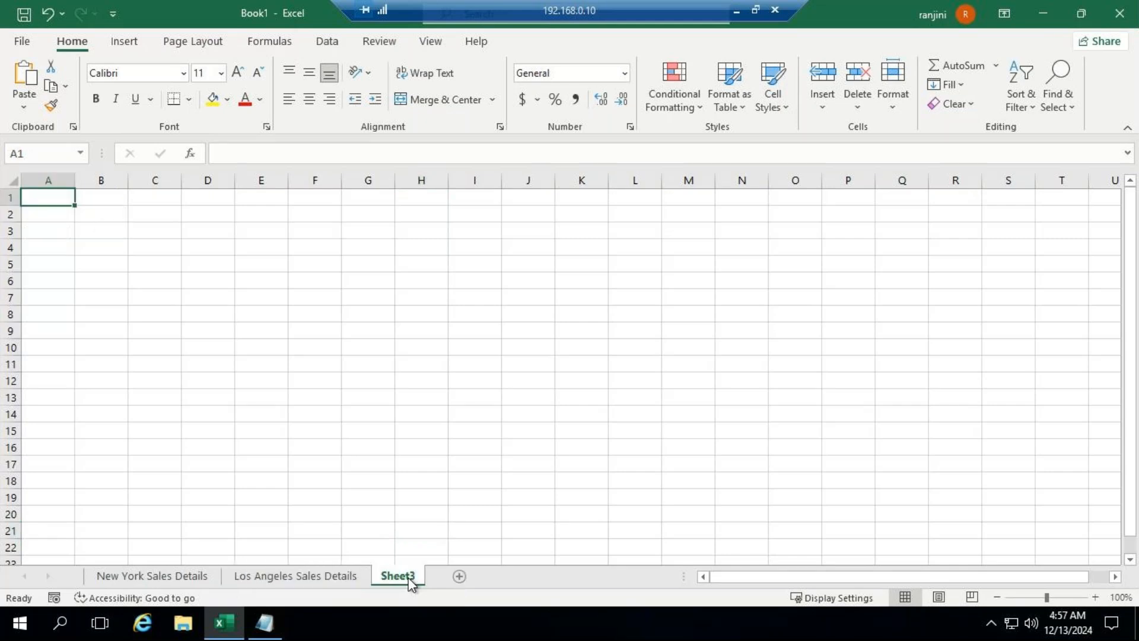
pyautogui.click(265, 623)
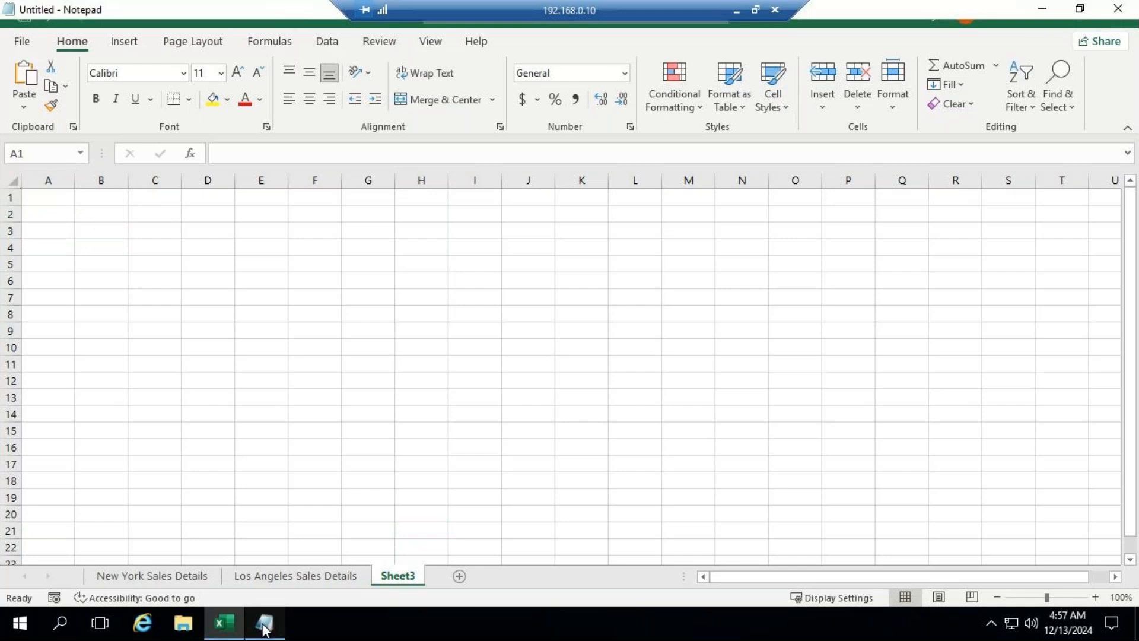
pyautogui.scroll(-2, 282, 506)
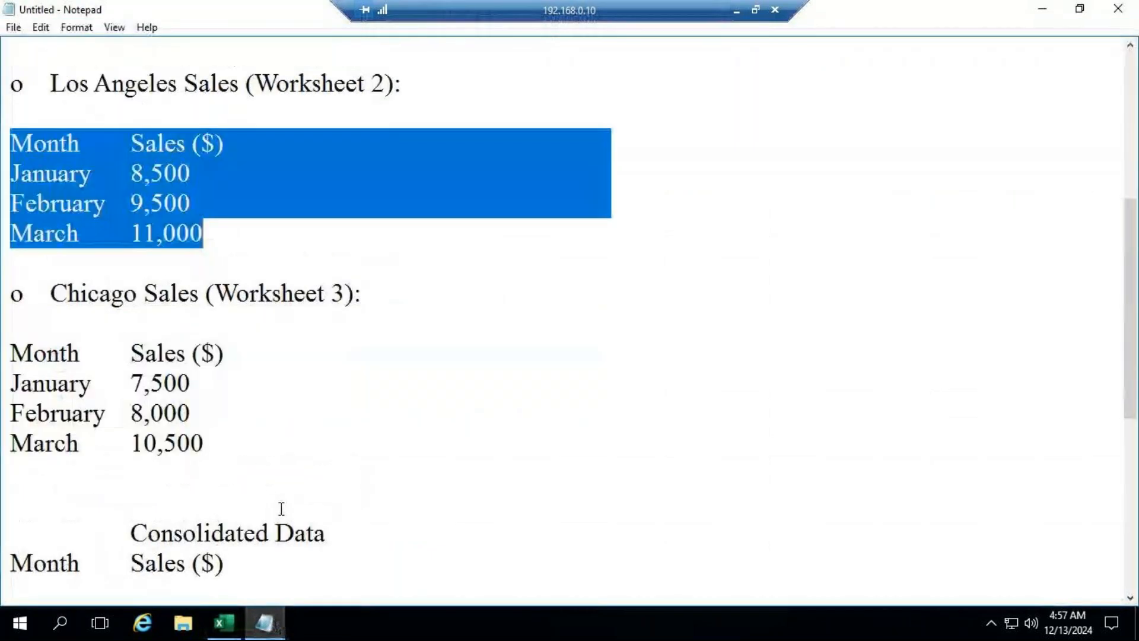
pyautogui.click(12, 354)
pyautogui.moveTo(13, 354); pyautogui.dragTo(219, 440)
pyautogui.hotkey('ctrl', 'c')
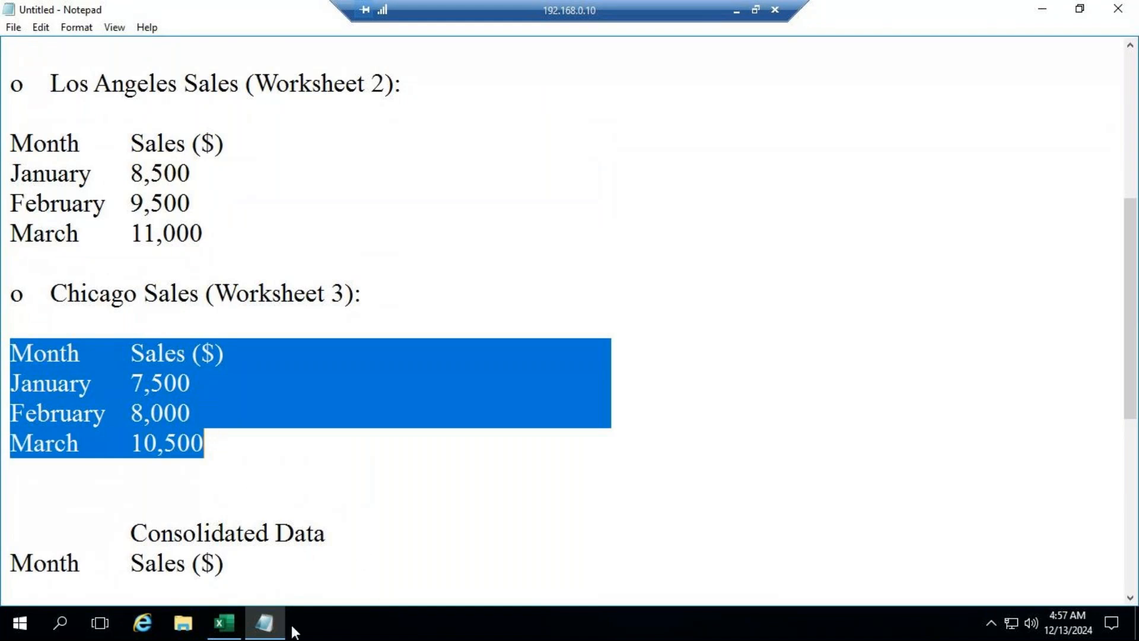
pyautogui.click(234, 619)
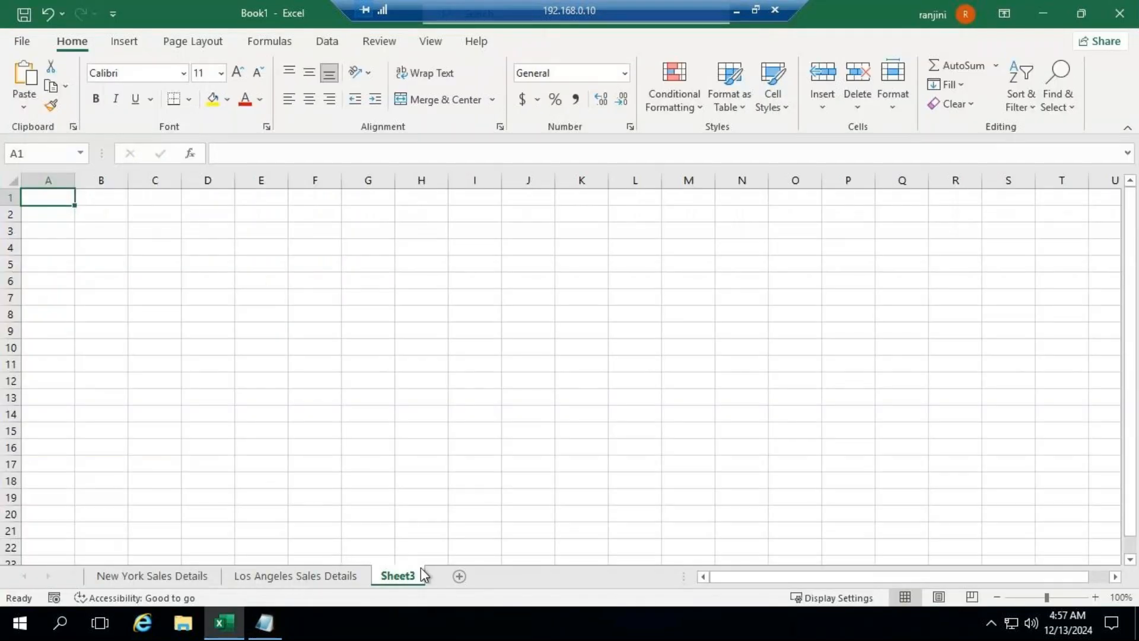
pyautogui.write('C')
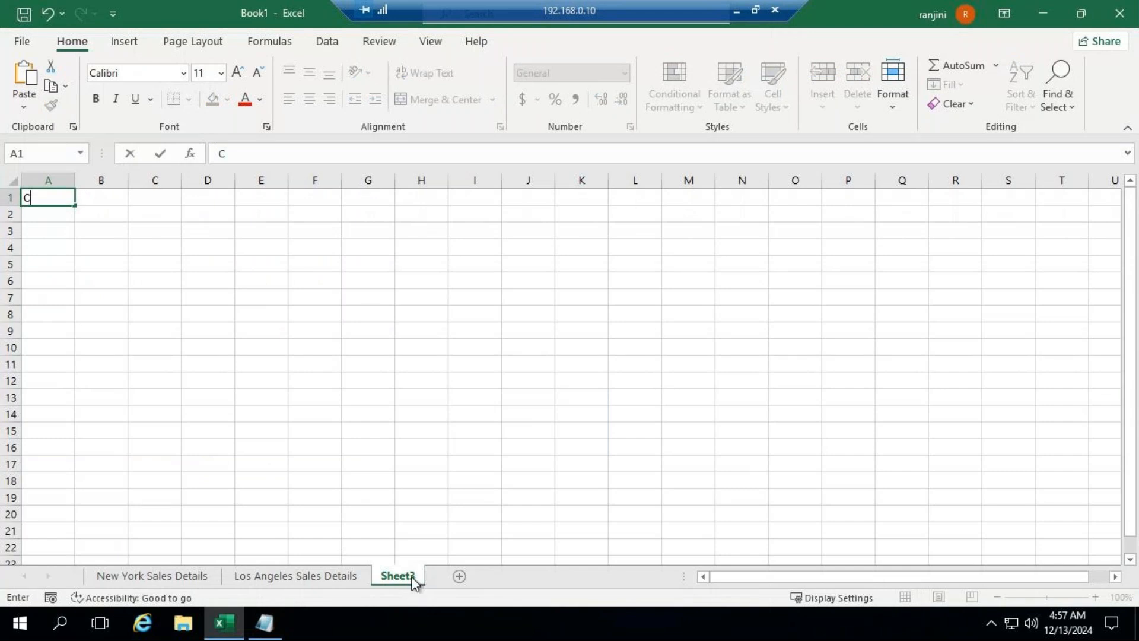
pyautogui.press('BackSpace')
pyautogui.write('Month\tSales ($) January\t7,500 February\t8,000 March\t10,000')
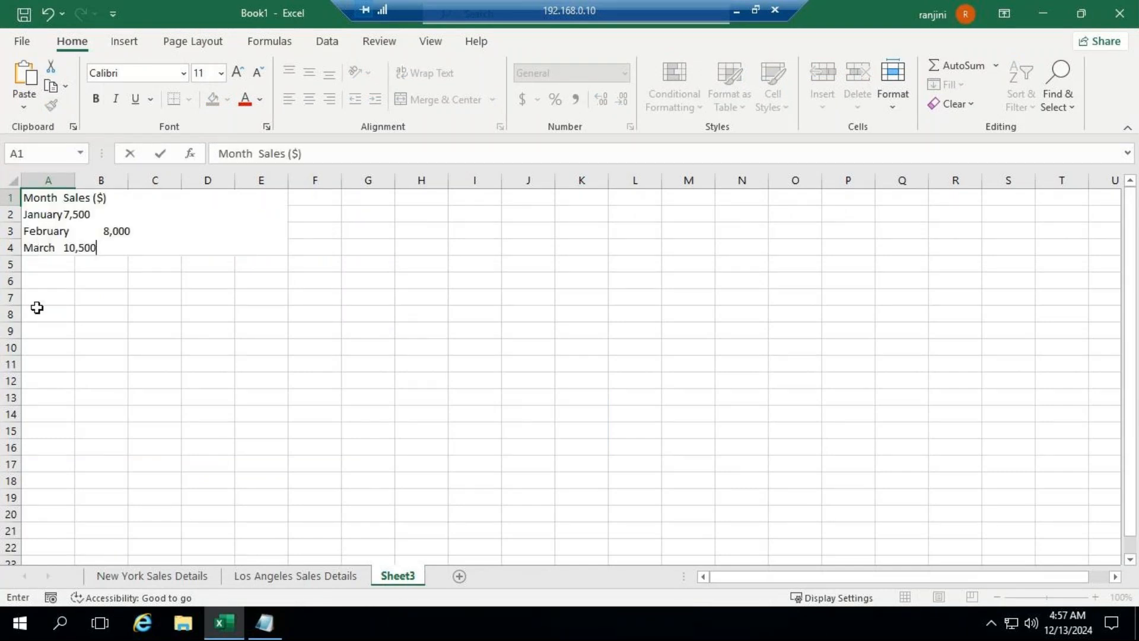
pyautogui.click(107, 275)
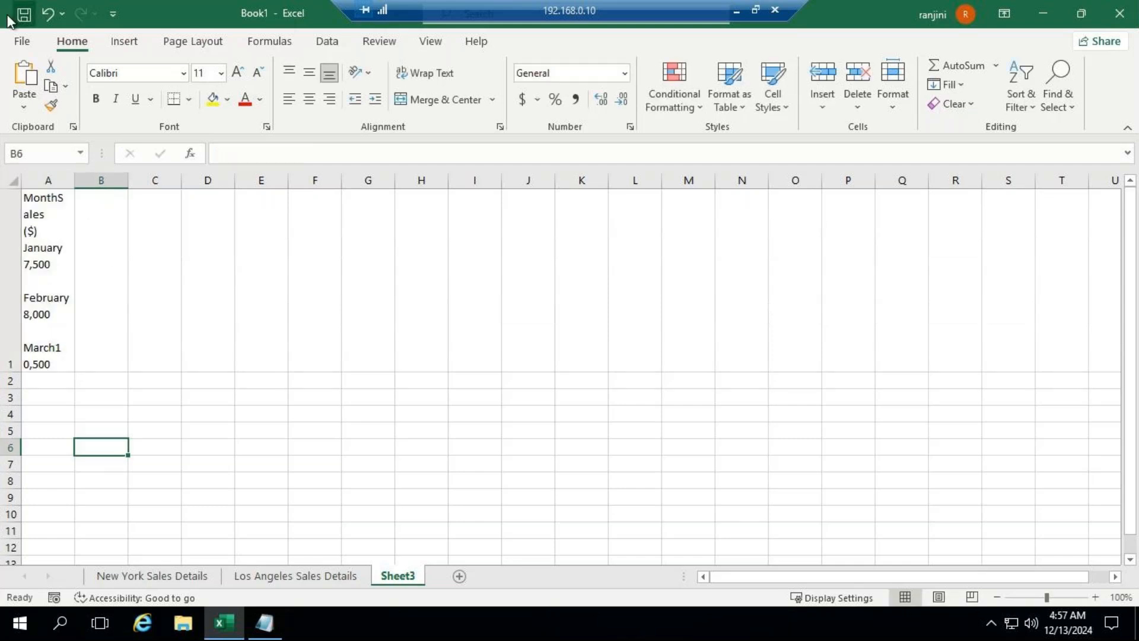
pyautogui.click(47, 16)
# Step: Paste the copied Chicago sales table into the third worksheet starting at cell A1, accepting the differing selection size
pyautogui.moveTo(45, 197); pyautogui.dragTo(111, 276)
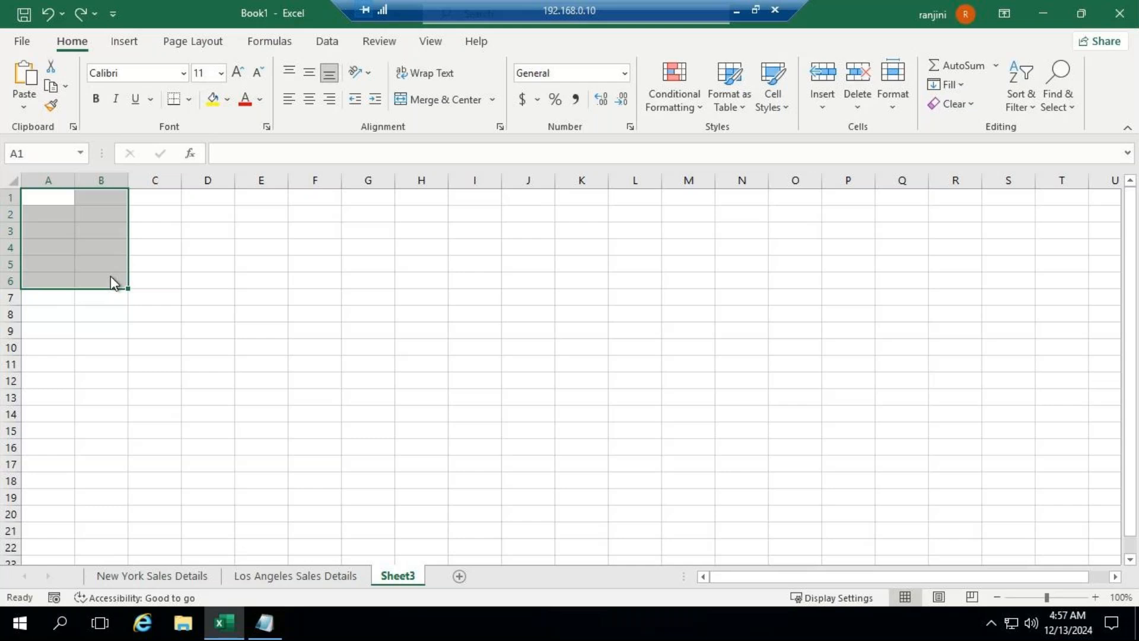
pyautogui.hotkey('ctrl', 'v')
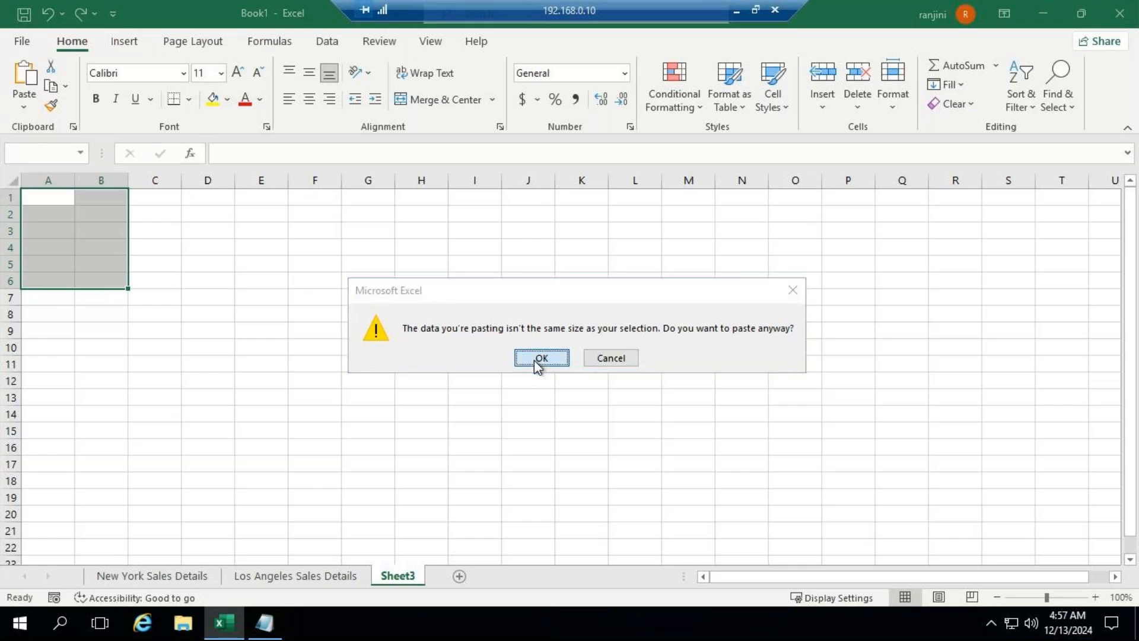
pyautogui.click(541, 357)
pyautogui.click(244, 312)
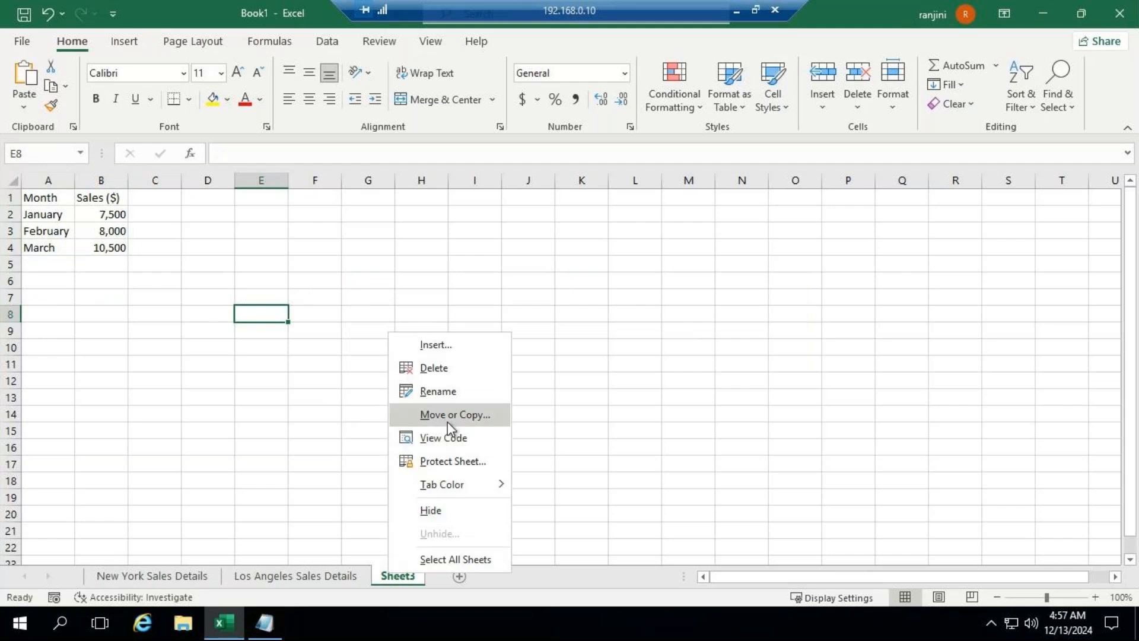
# Step: Rename the third worksheet as "Chicago Sales Details"
pyautogui.click(455, 388)
pyautogui.write('chicago Sales Details')
pyautogui.press('Return')
pyautogui.click(433, 427)
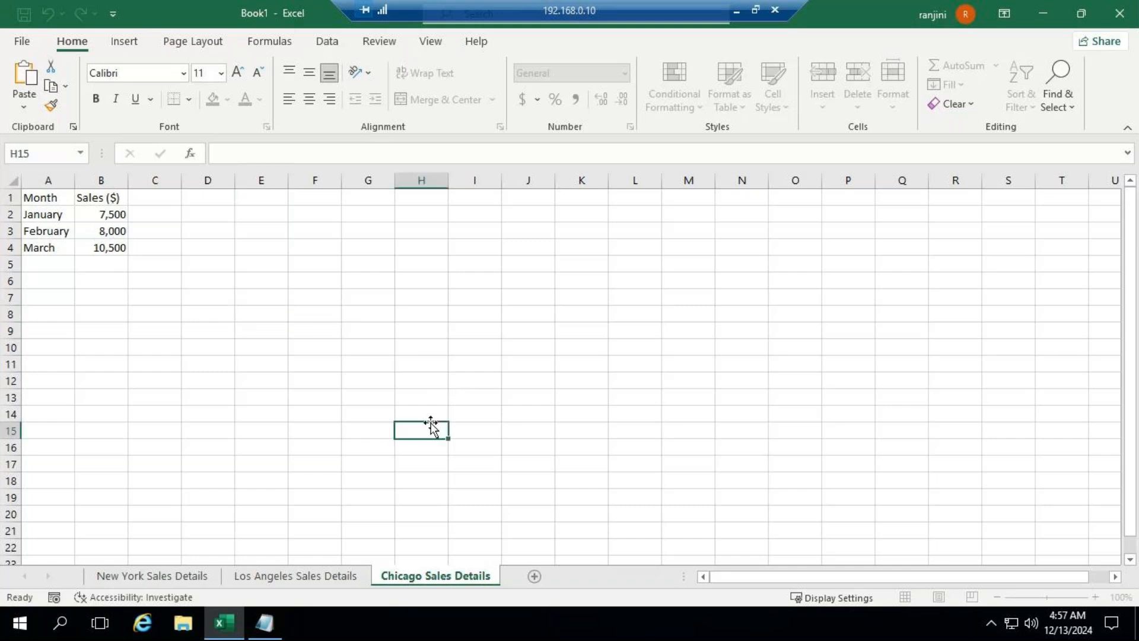
# Step: Check the three city sales sheets and add a fourth worksheet after the Chicago sheet
pyautogui.click(193, 577)
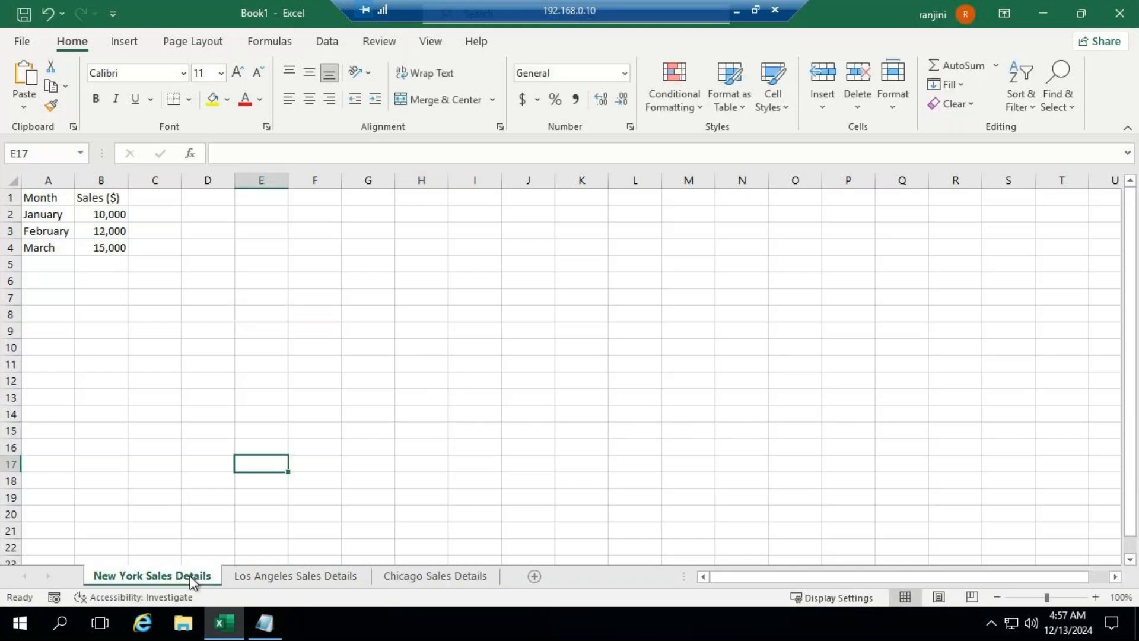
pyautogui.click(286, 576)
pyautogui.click(415, 577)
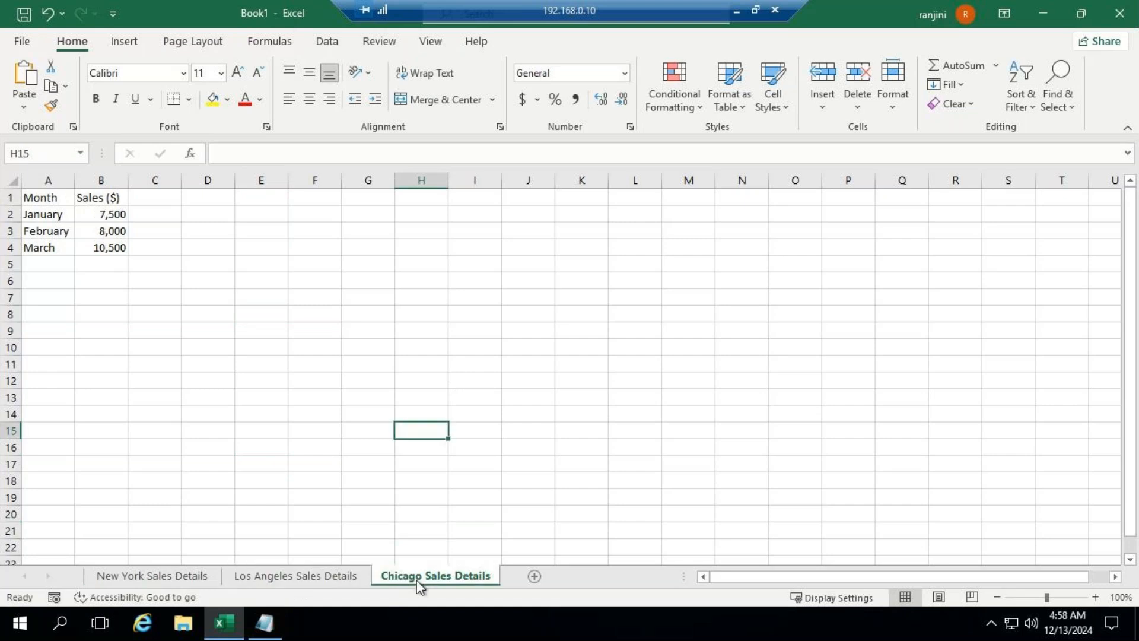
pyautogui.click(535, 576)
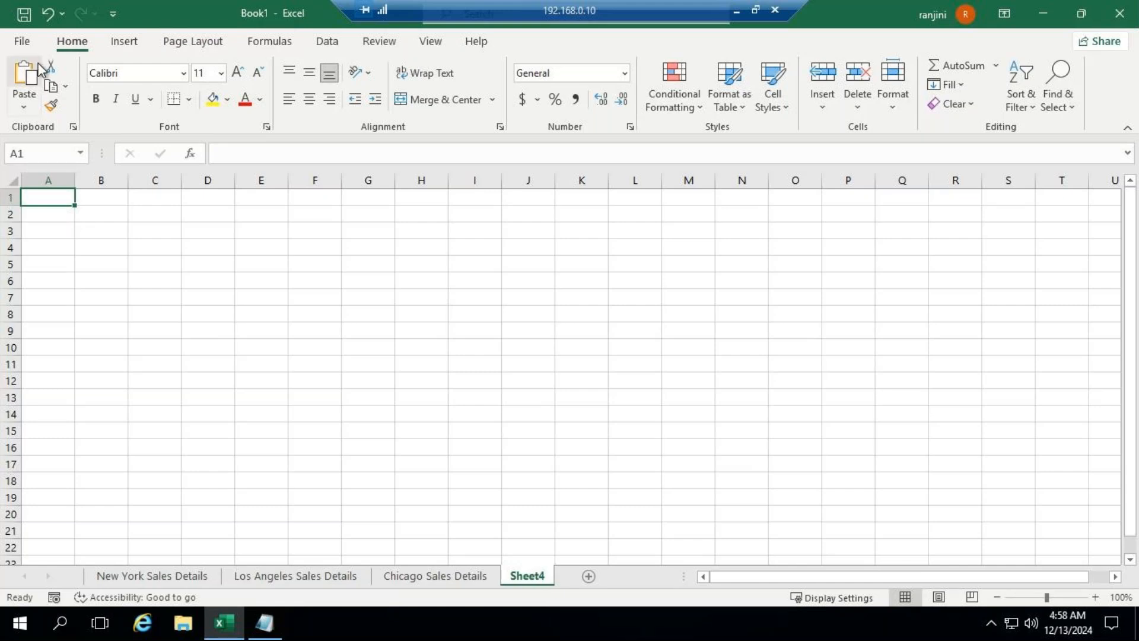
# Step: Save the workbook to the Desktop as an Excel Workbook named "salesdetails"
pyautogui.click(25, 41)
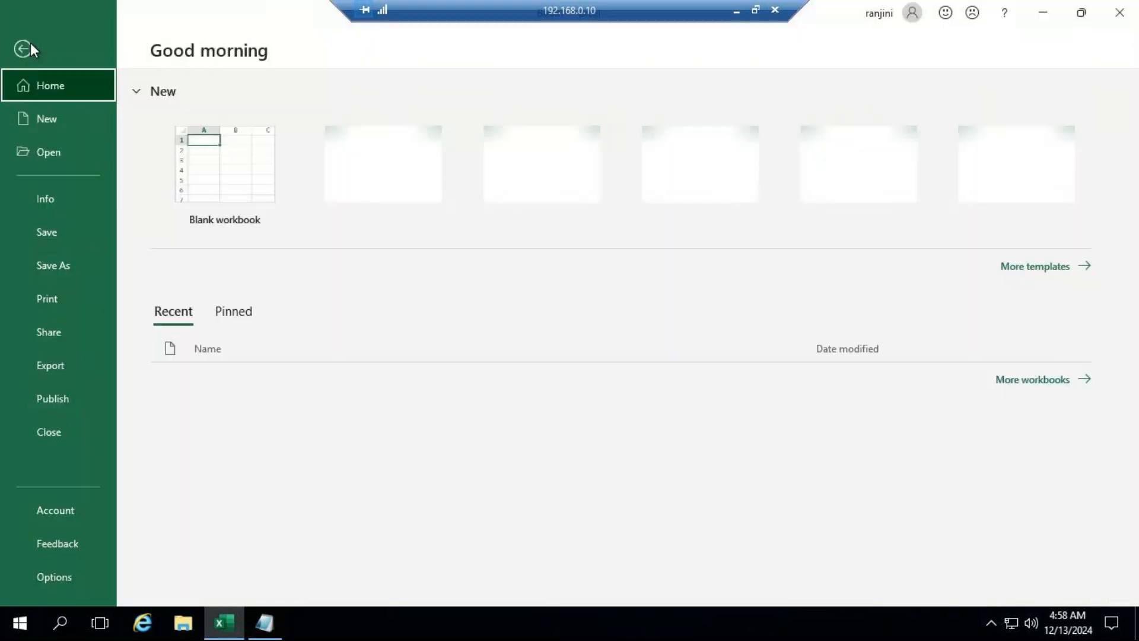
pyautogui.click(68, 237)
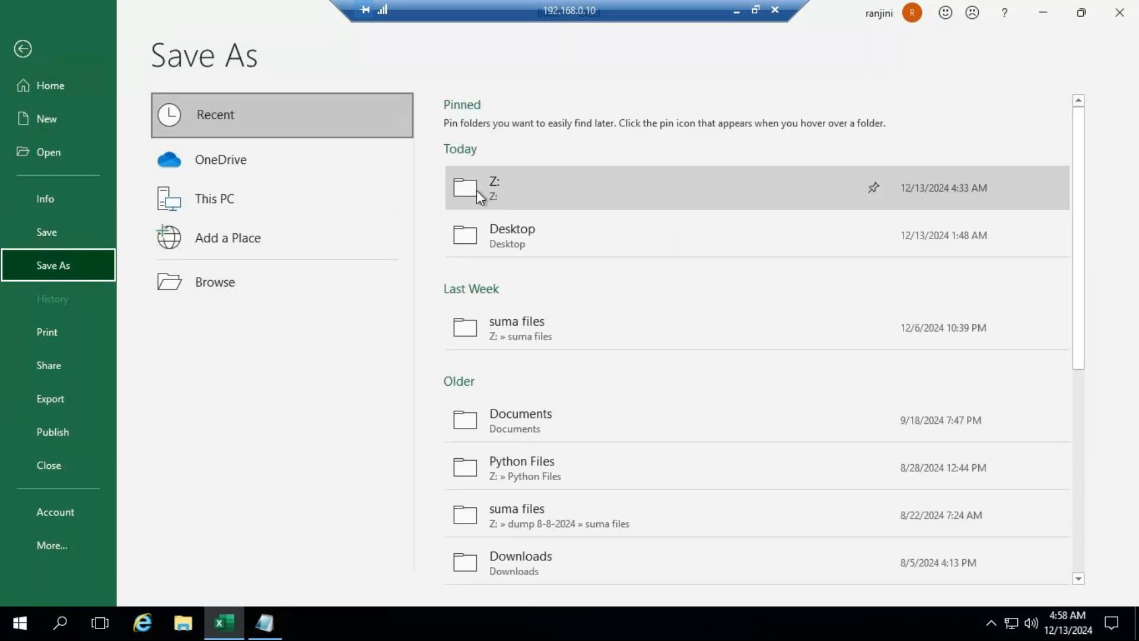
pyautogui.click(514, 236)
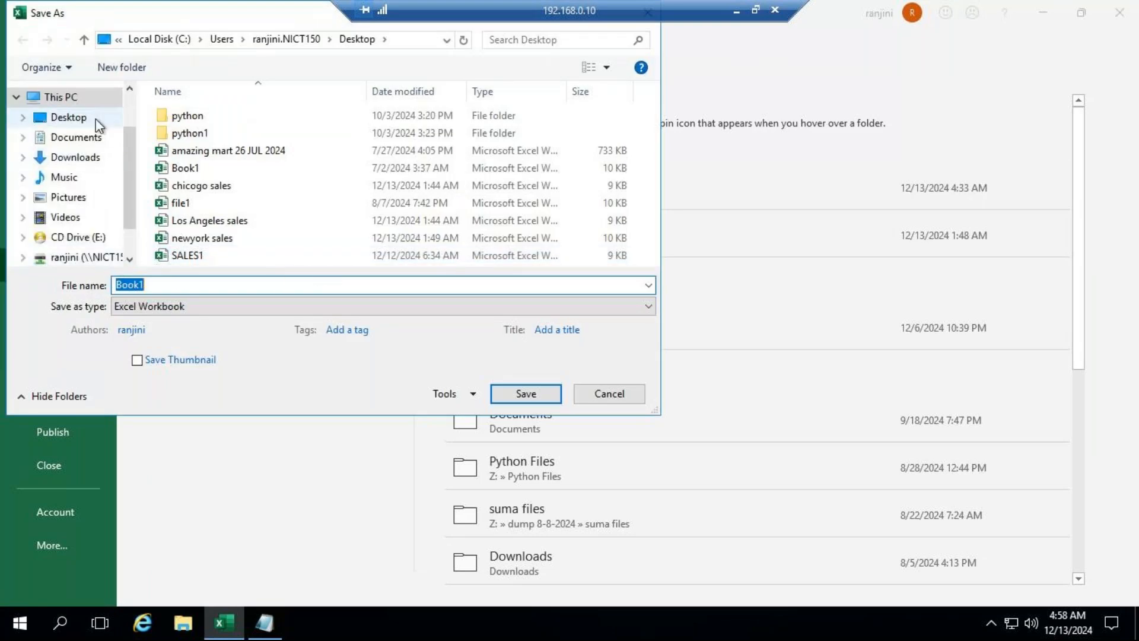
pyautogui.click(63, 117)
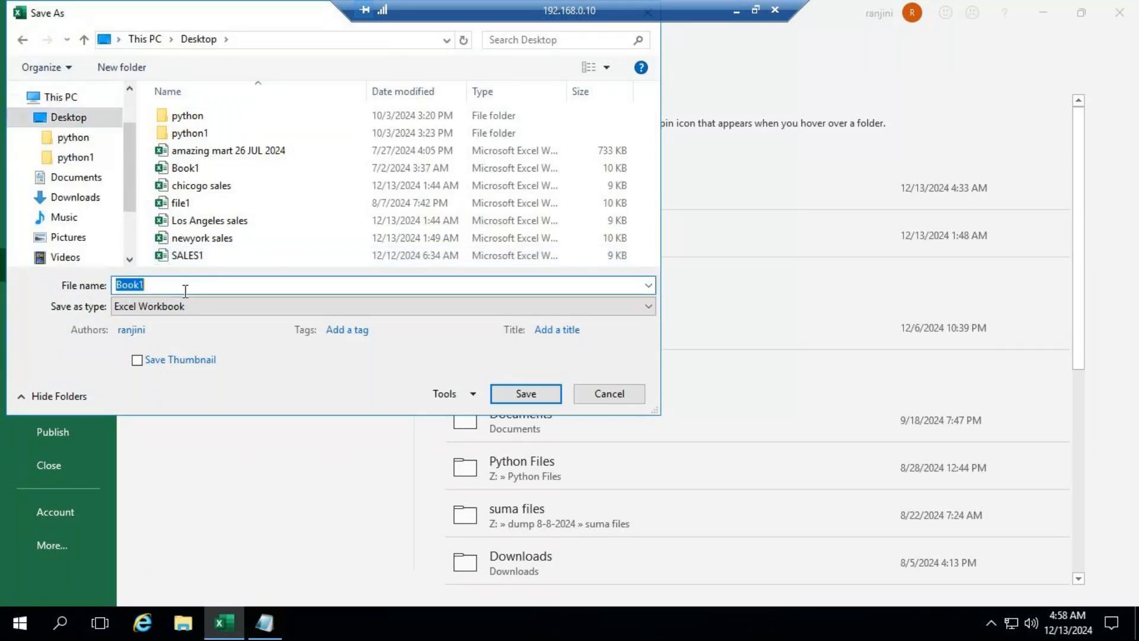
pyautogui.write('sales')
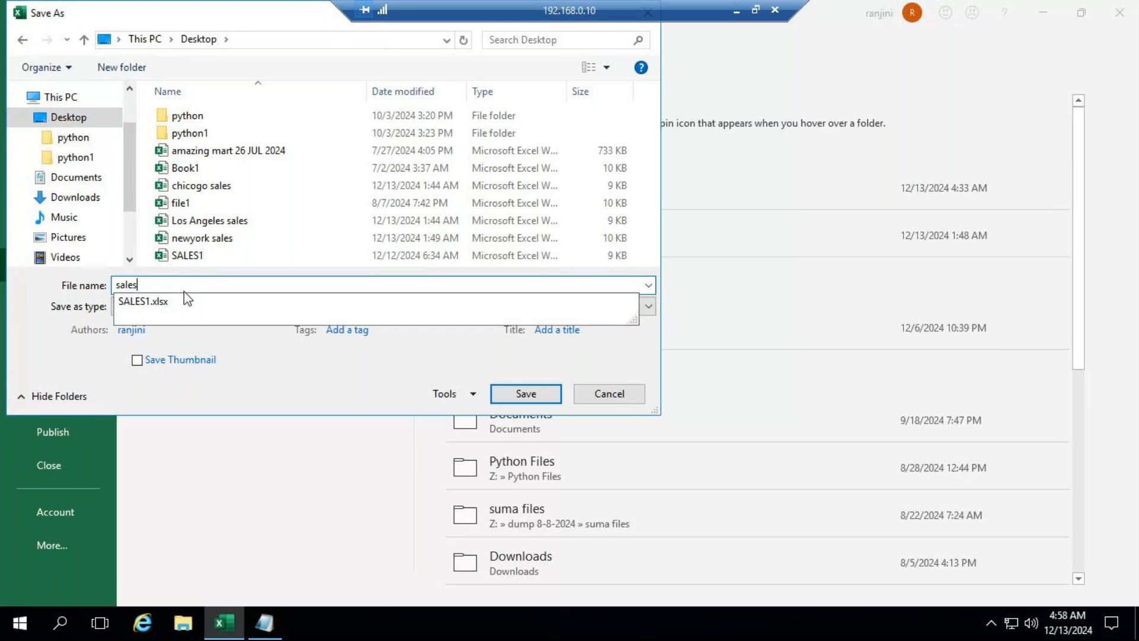
pyautogui.write('det')
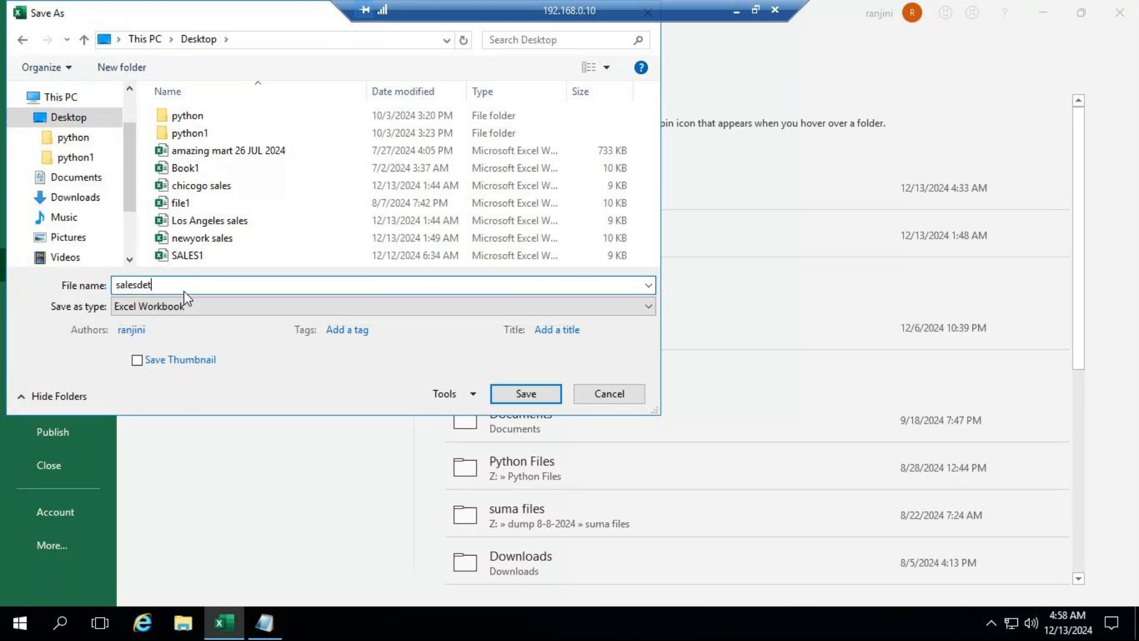
pyautogui.write('ails')
pyautogui.click(509, 388)
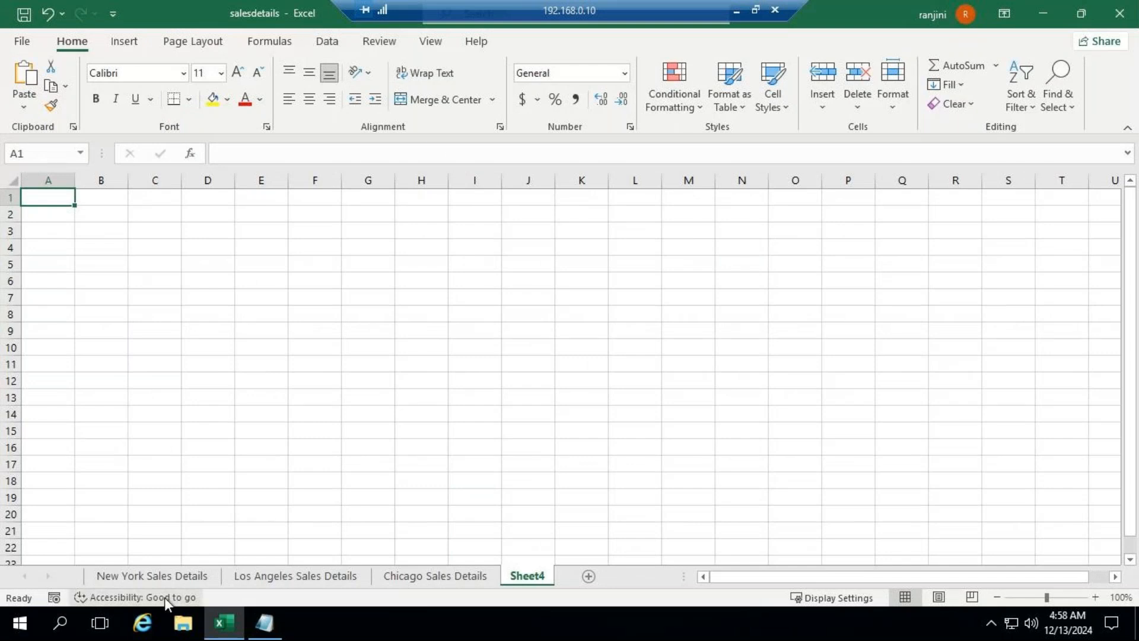
# Step: Review the data on the New York, Los Angeles and Chicago sheets and the rename option for each sheet
pyautogui.click(165, 574)
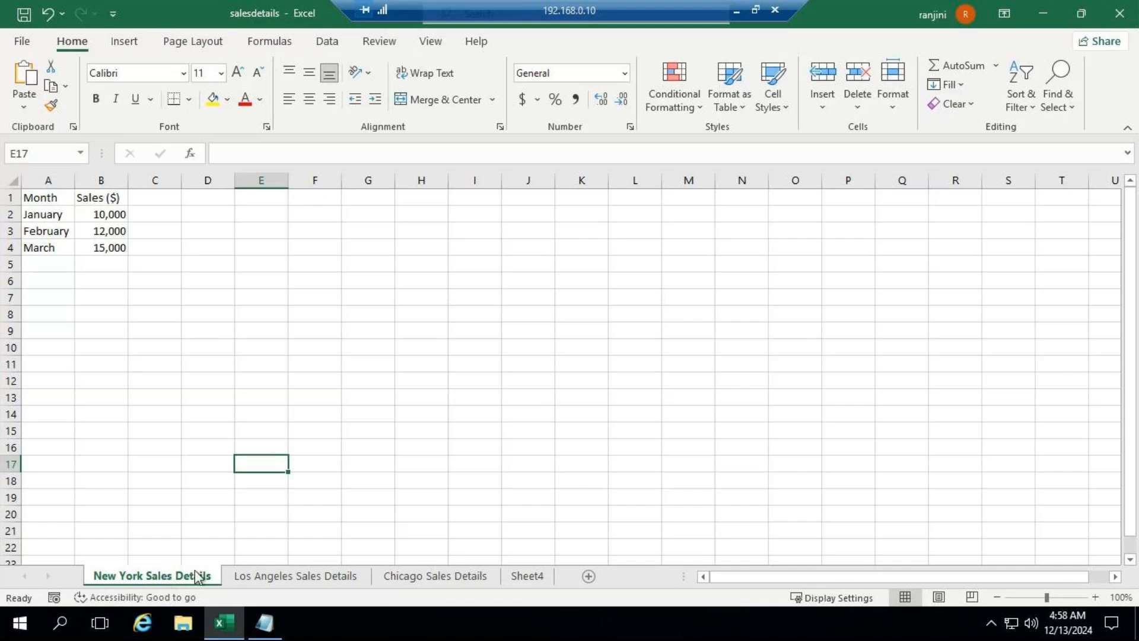
pyautogui.click(307, 578)
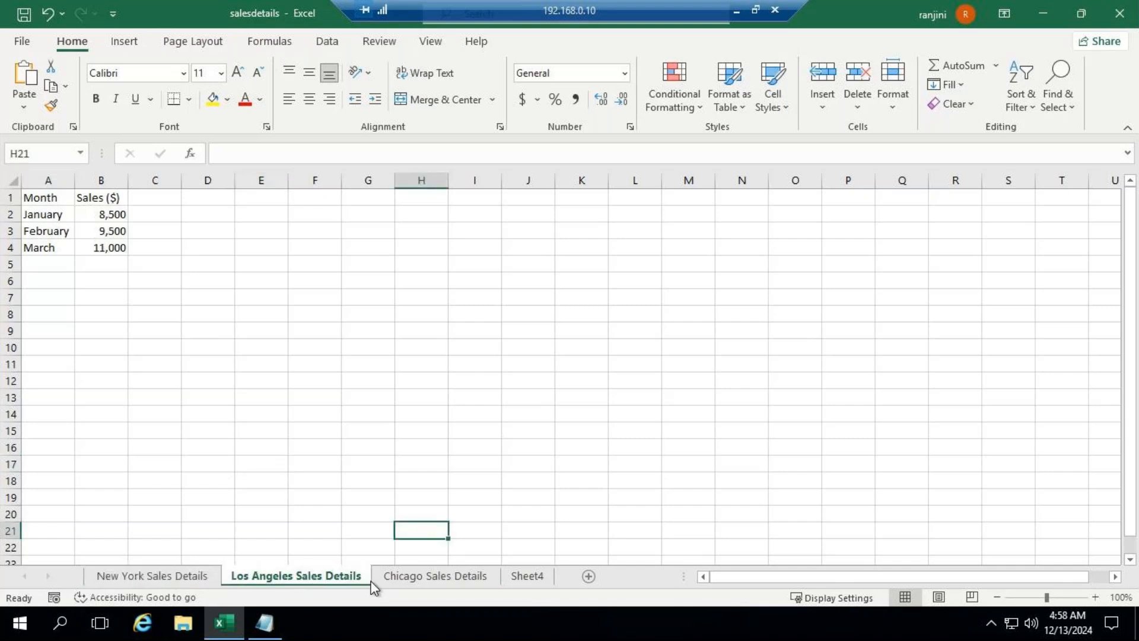
pyautogui.click(391, 579)
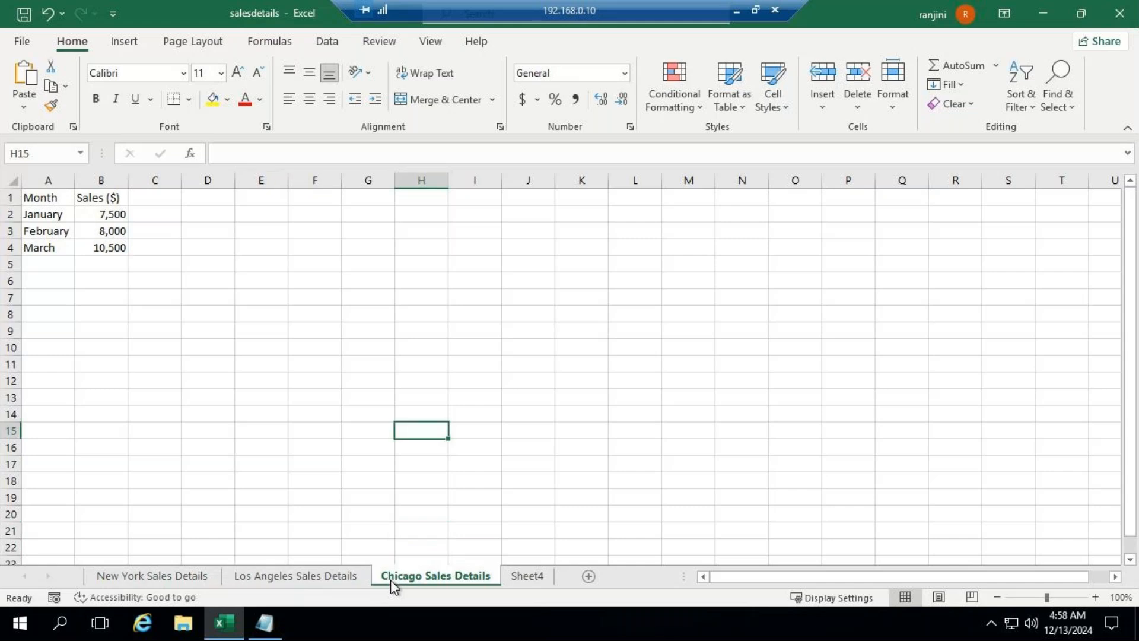
pyautogui.click(174, 576)
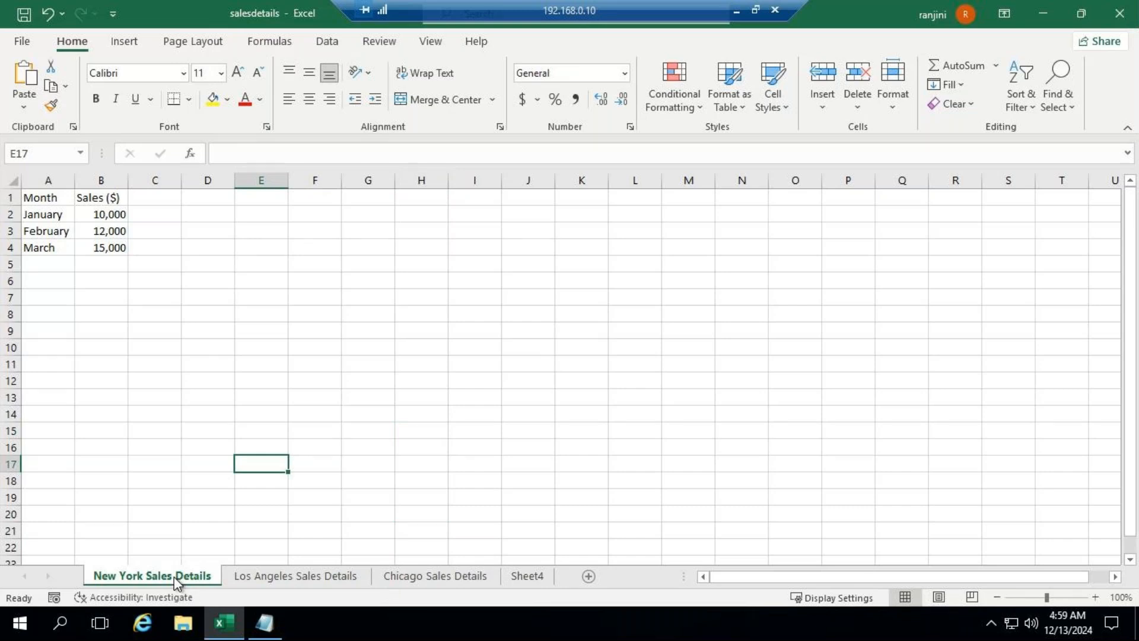
pyautogui.rightClick(174, 577)
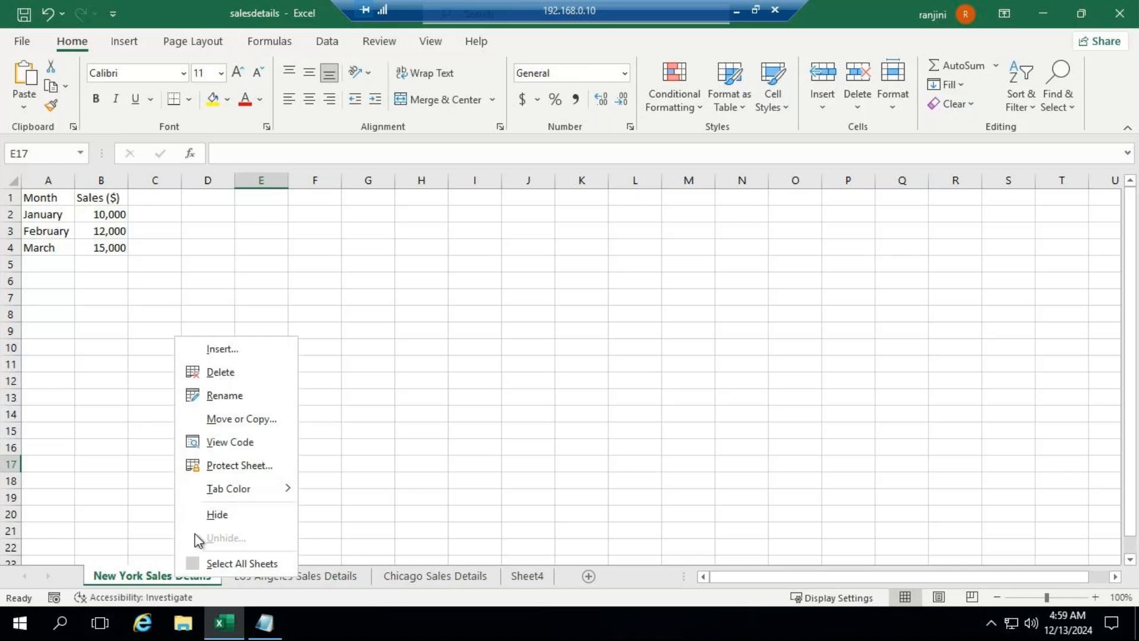
pyautogui.click(243, 397)
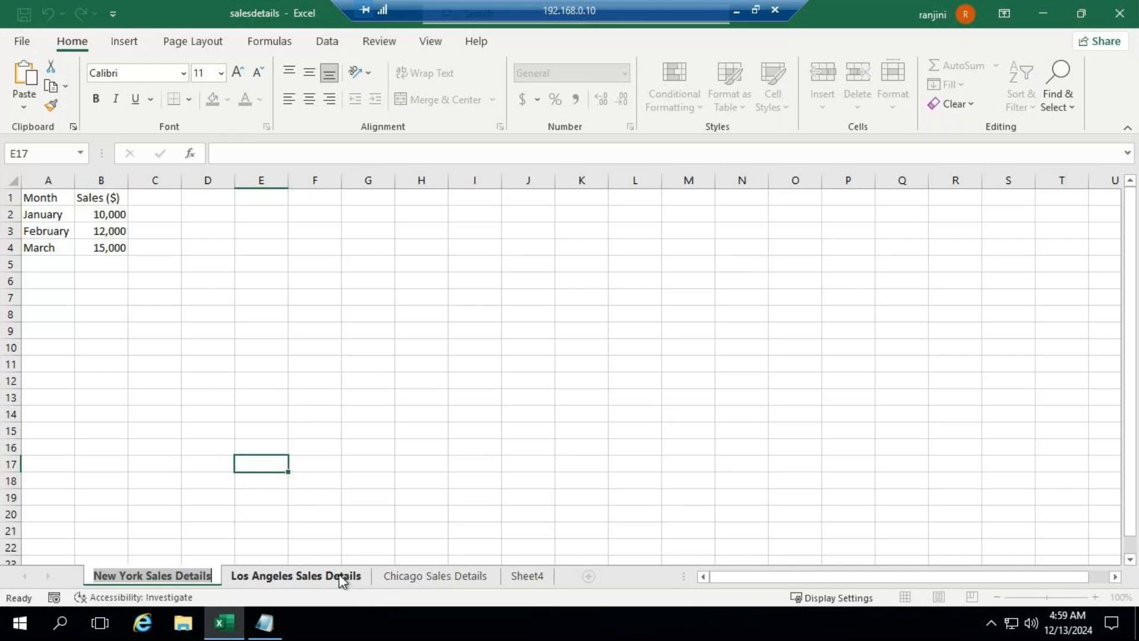
pyautogui.rightClick(358, 573)
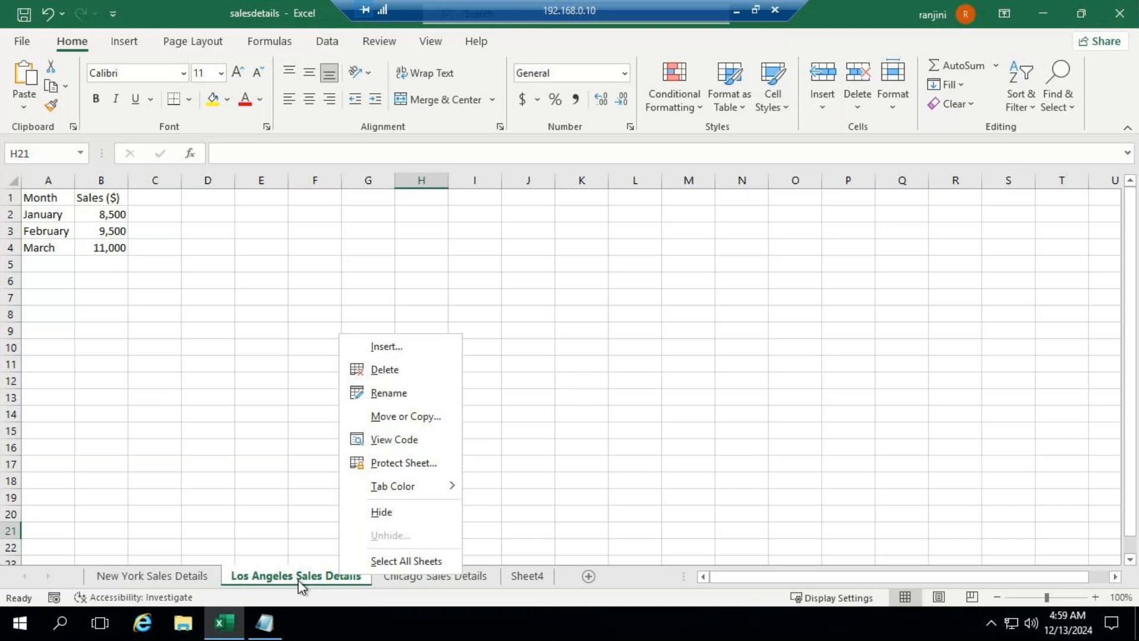
pyautogui.click(551, 460)
pyautogui.rightClick(459, 585)
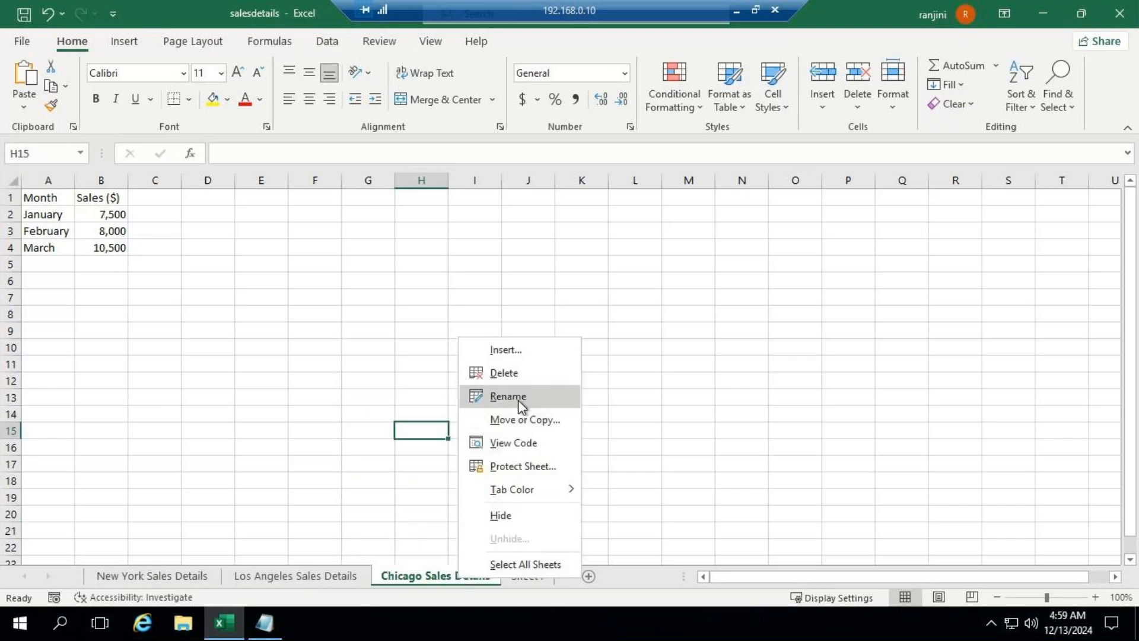
pyautogui.click(705, 417)
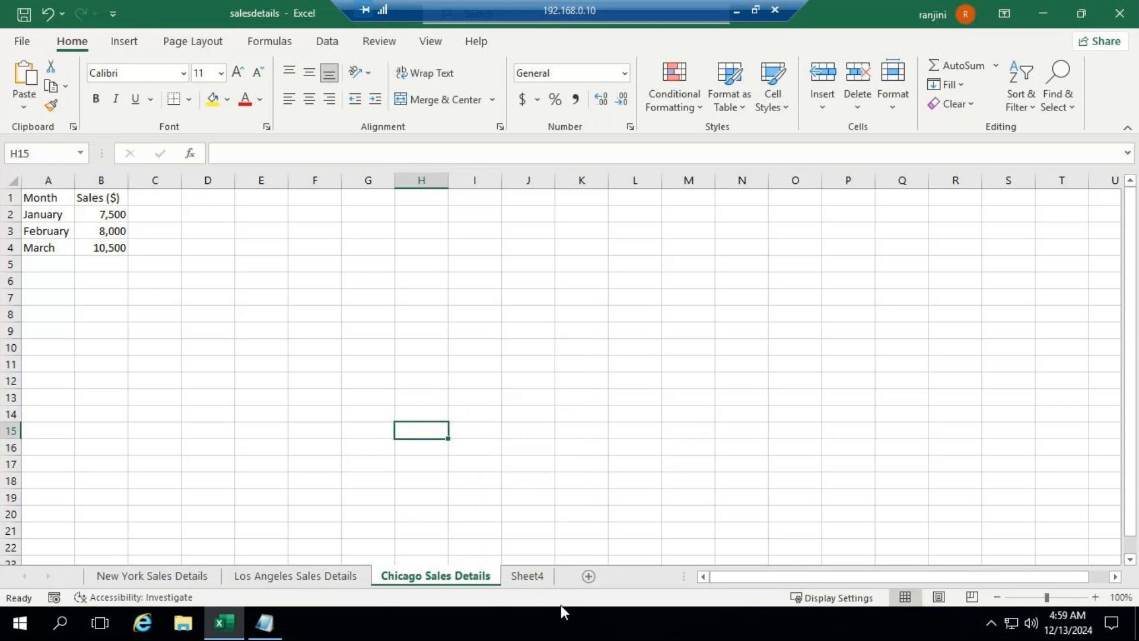
# Step: Start a consolidation on Sheet4 and choose the salesdetails workbook on the Desktop as the source file
pyautogui.click(515, 579)
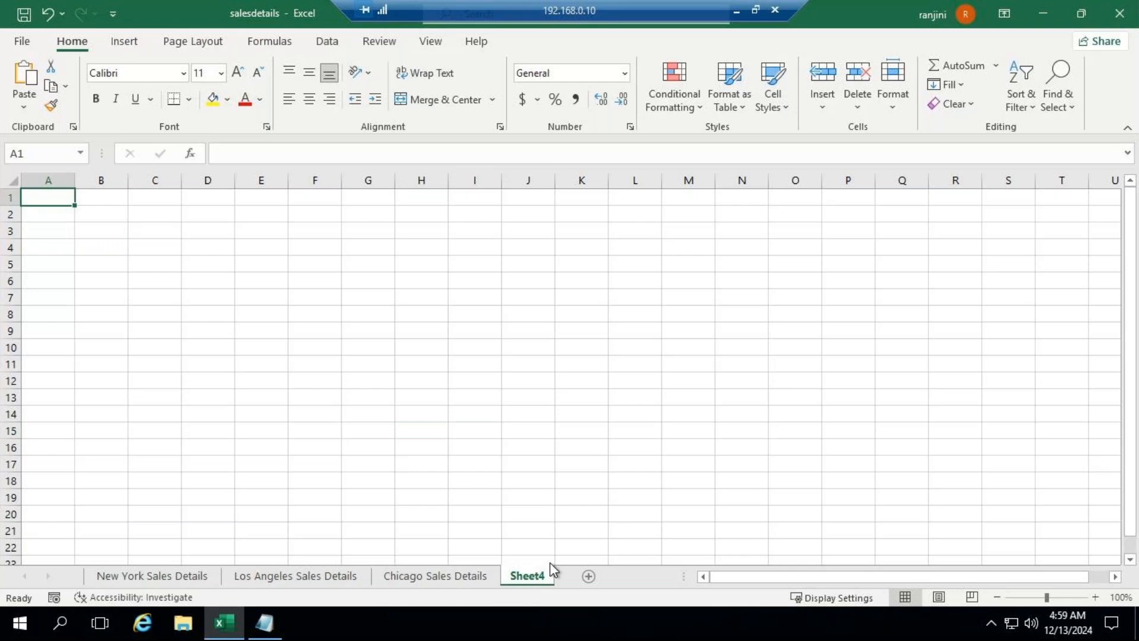
pyautogui.click(327, 43)
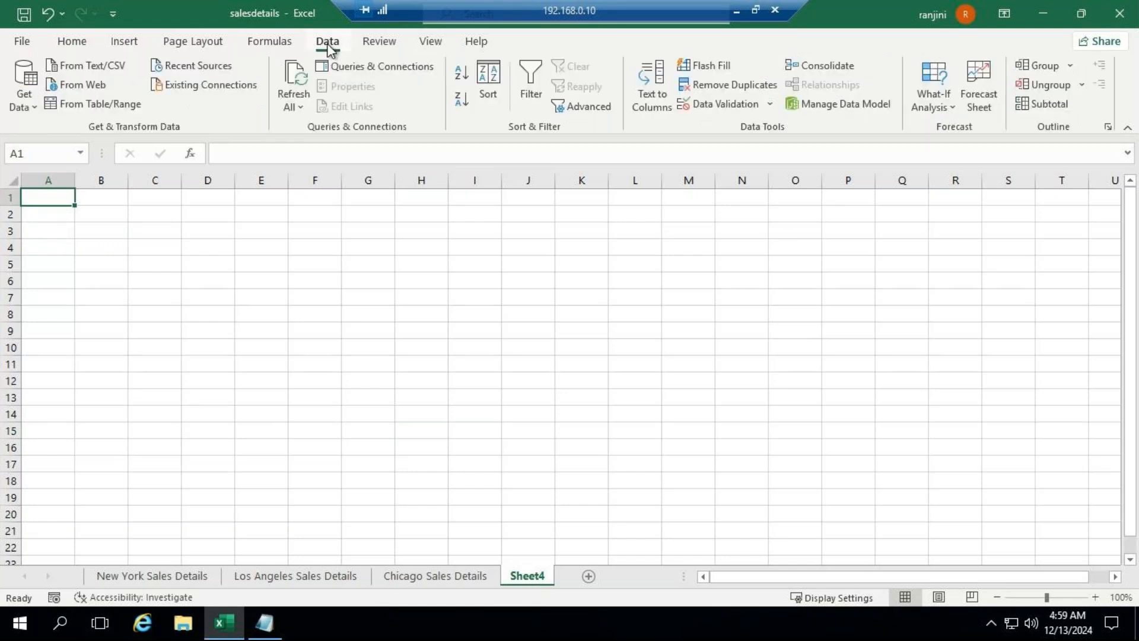
pyautogui.click(822, 66)
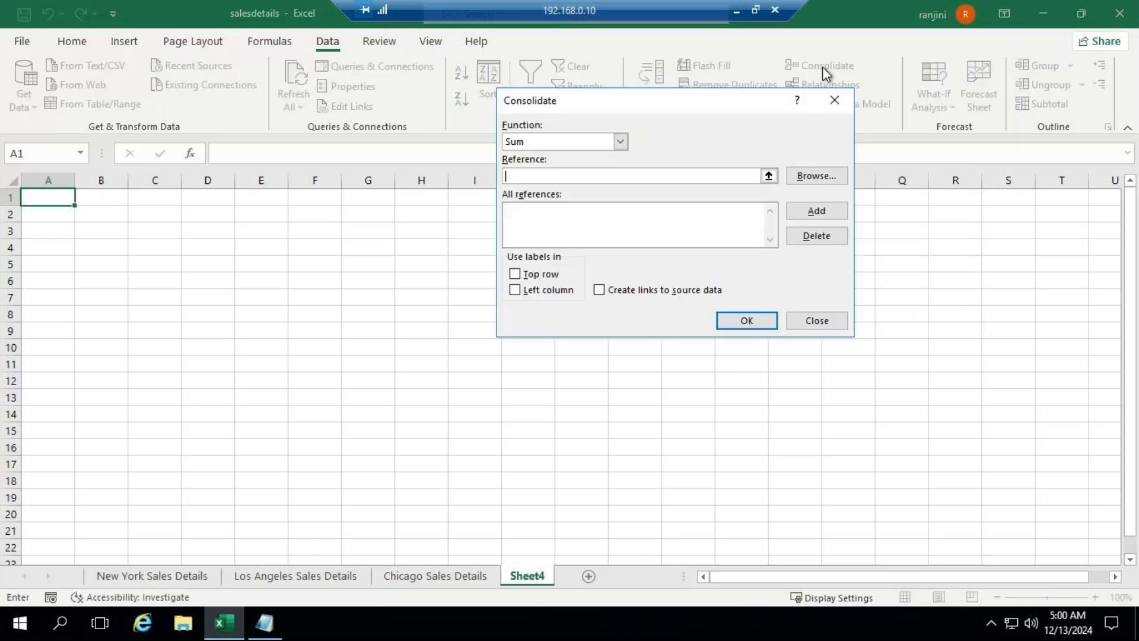
pyautogui.click(810, 180)
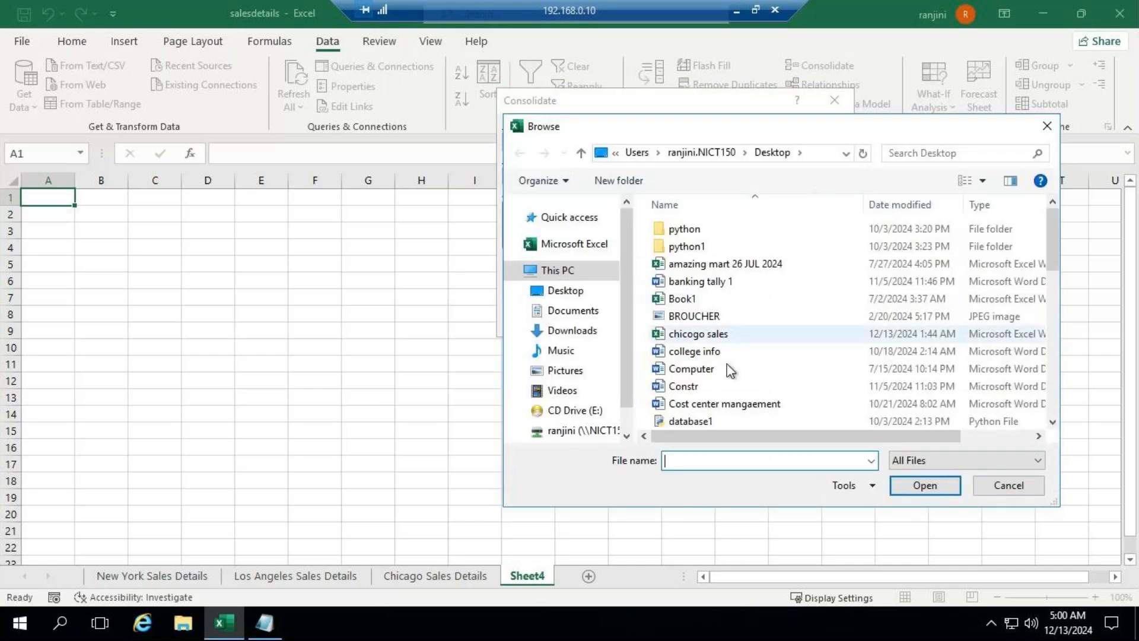
pyautogui.click(593, 296)
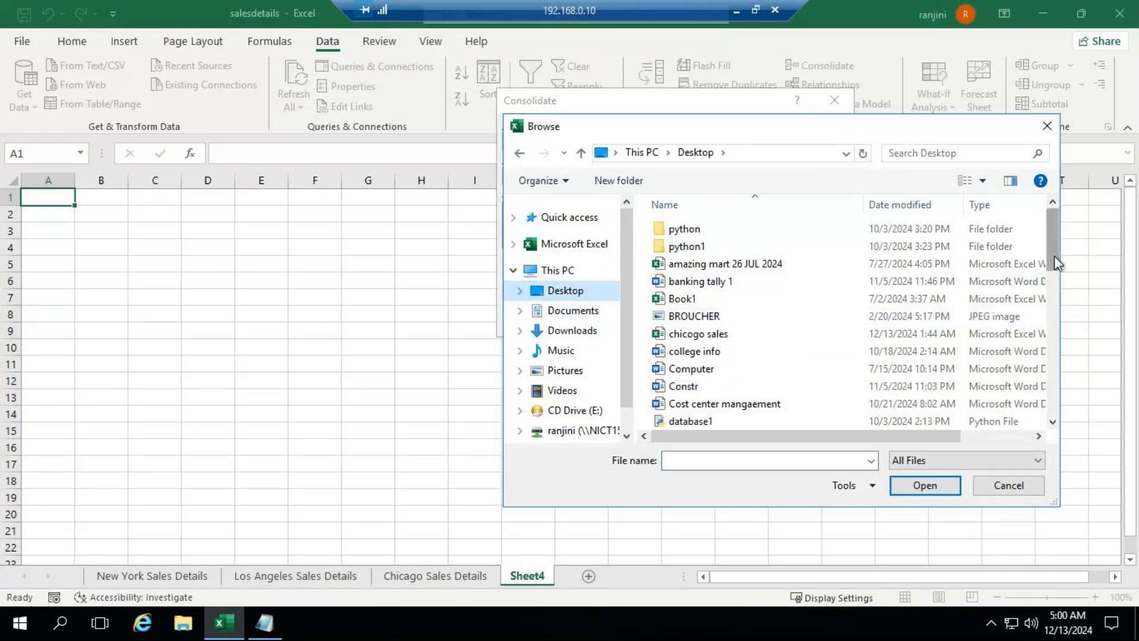
pyautogui.moveTo(1055, 255); pyautogui.dragTo(1055, 397)
pyautogui.click(691, 368)
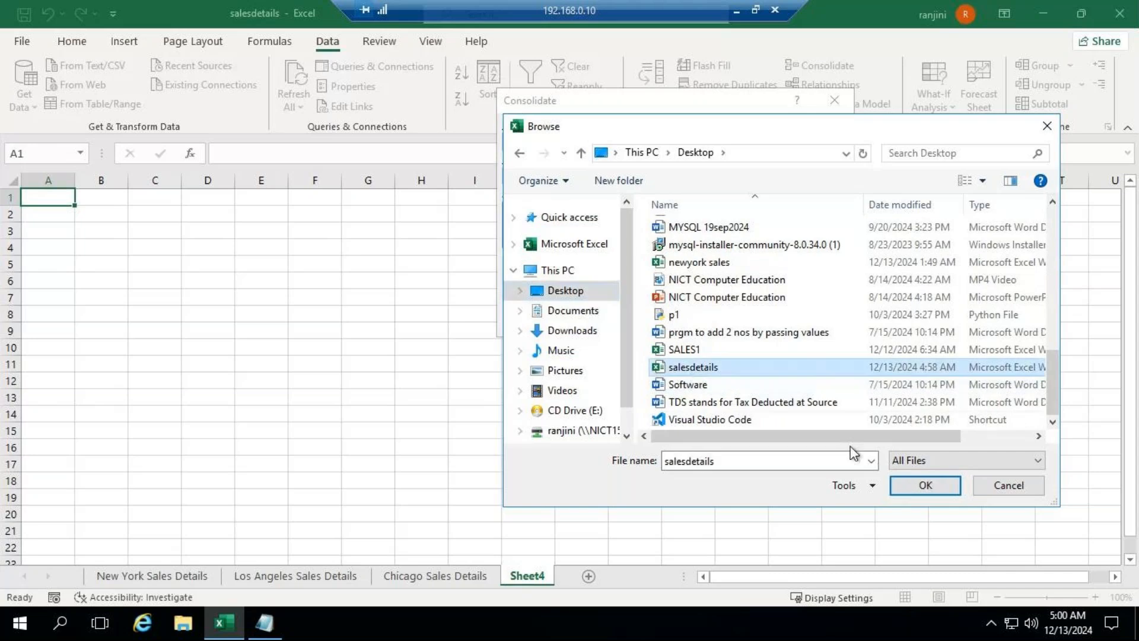
pyautogui.click(924, 486)
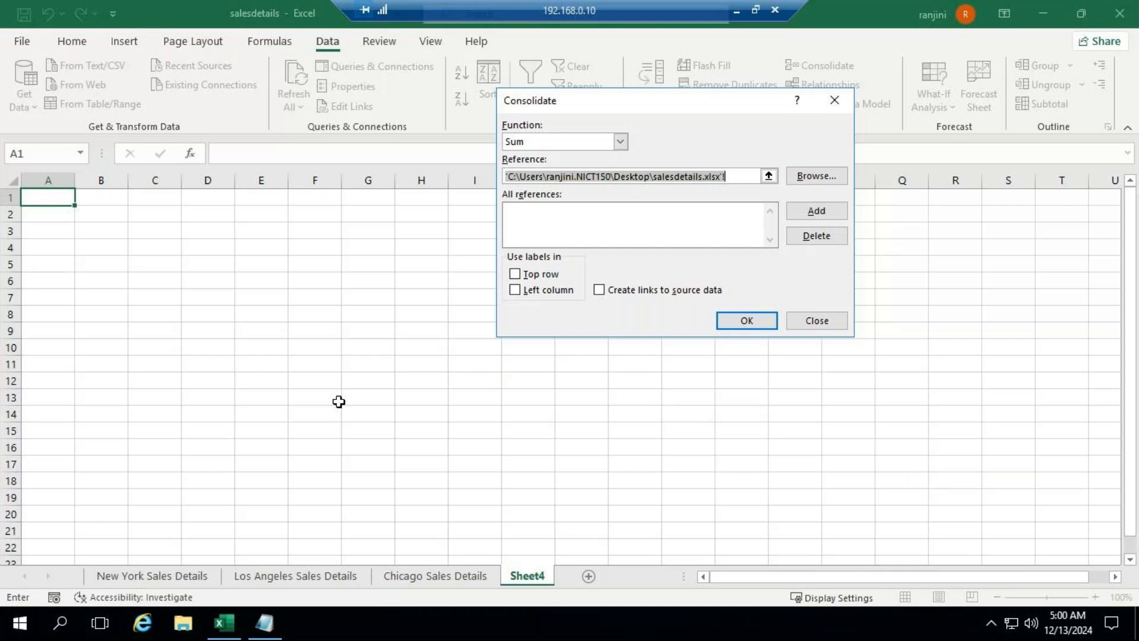
# Step: Keep Sum as the consolidation function and add range A1:B4 of the New York Sales Details sheet as a reference
pyautogui.click(185, 580)
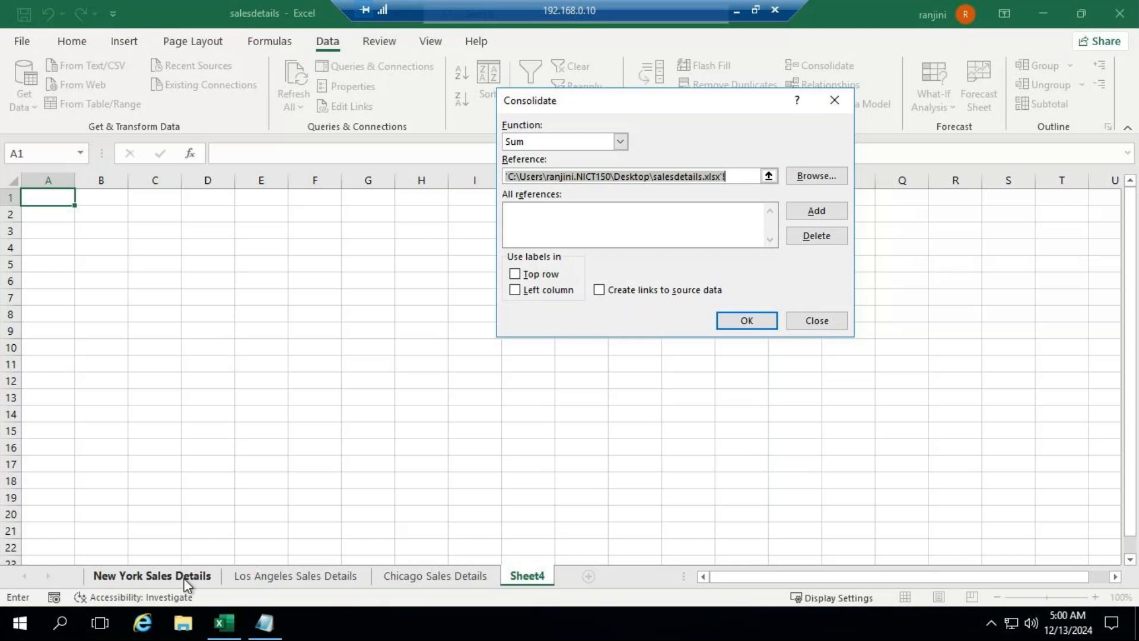
pyautogui.click(187, 579)
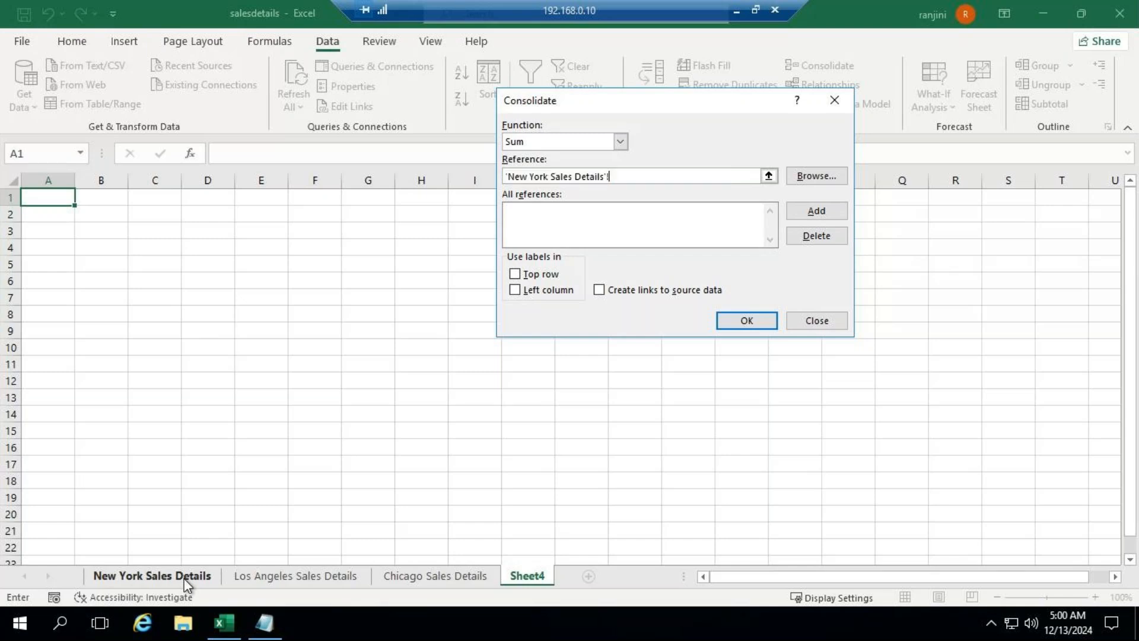
pyautogui.moveTo(51, 196); pyautogui.dragTo(107, 245)
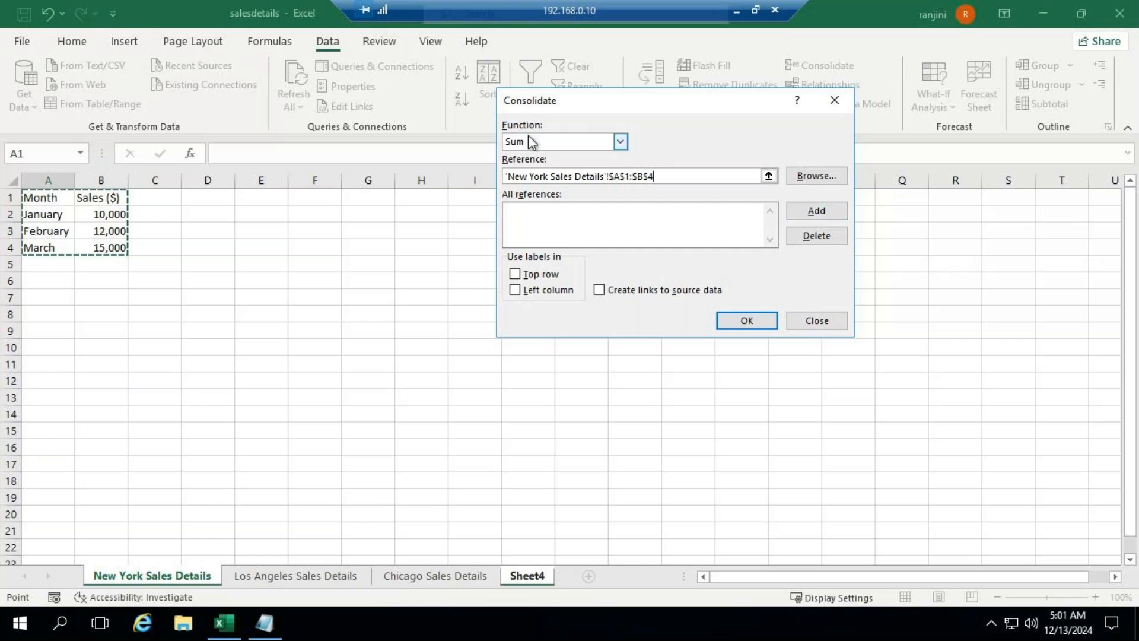
pyautogui.click(620, 143)
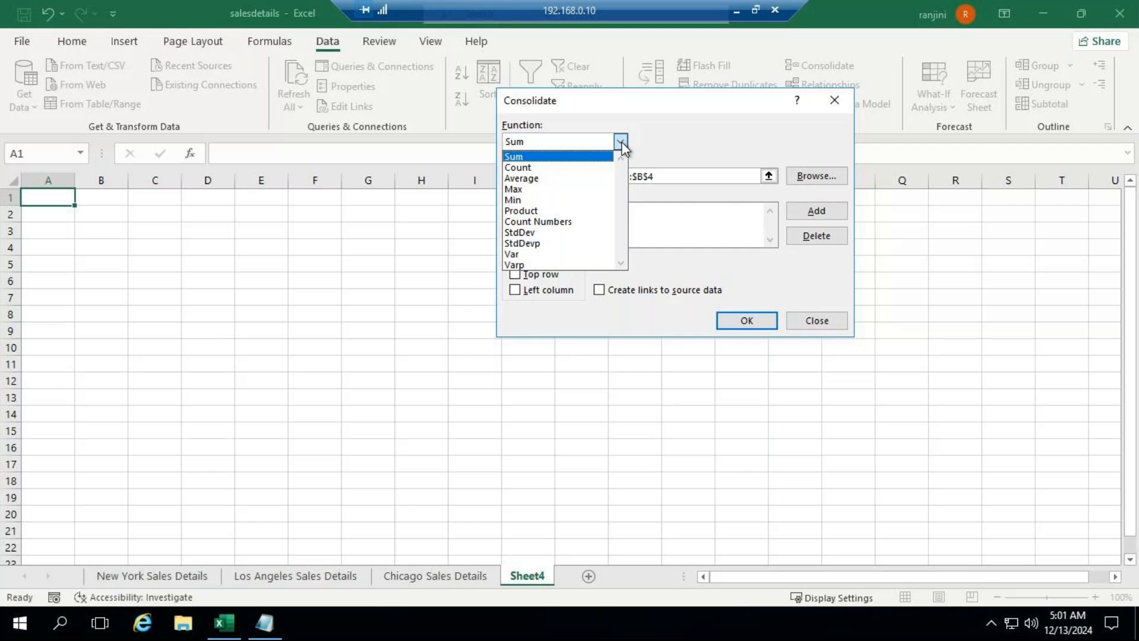
pyautogui.click(622, 144)
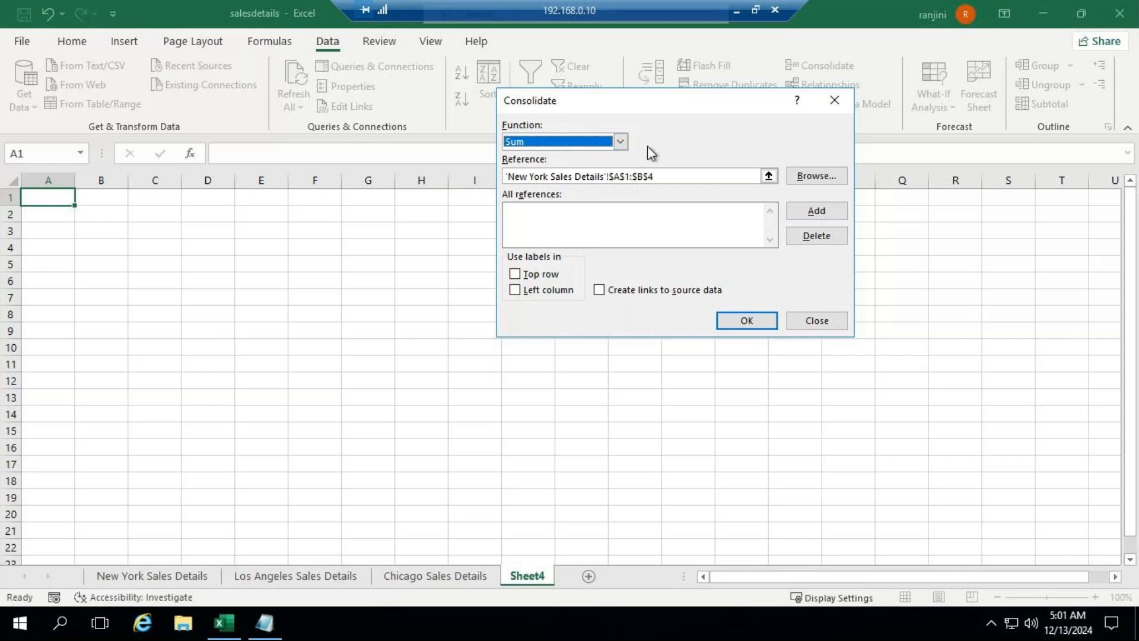
pyautogui.click(816, 212)
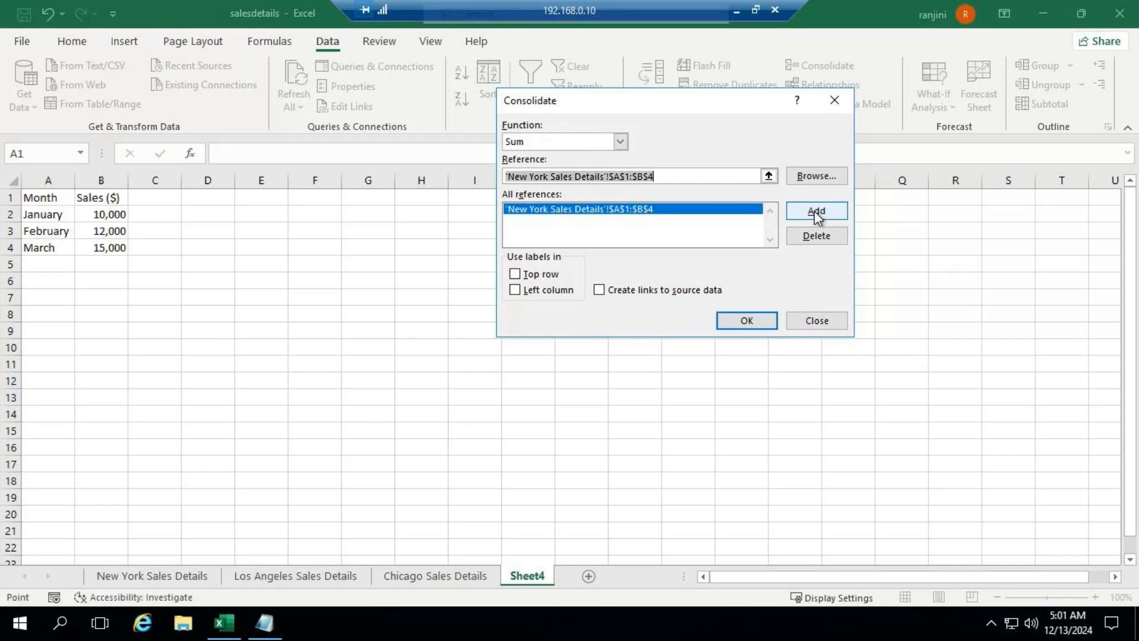
# Step: Browse to the salesdetails workbook again and add range A1:B4 of the Los Angeles Sales Details sheet as a consolidation reference
pyautogui.click(809, 177)
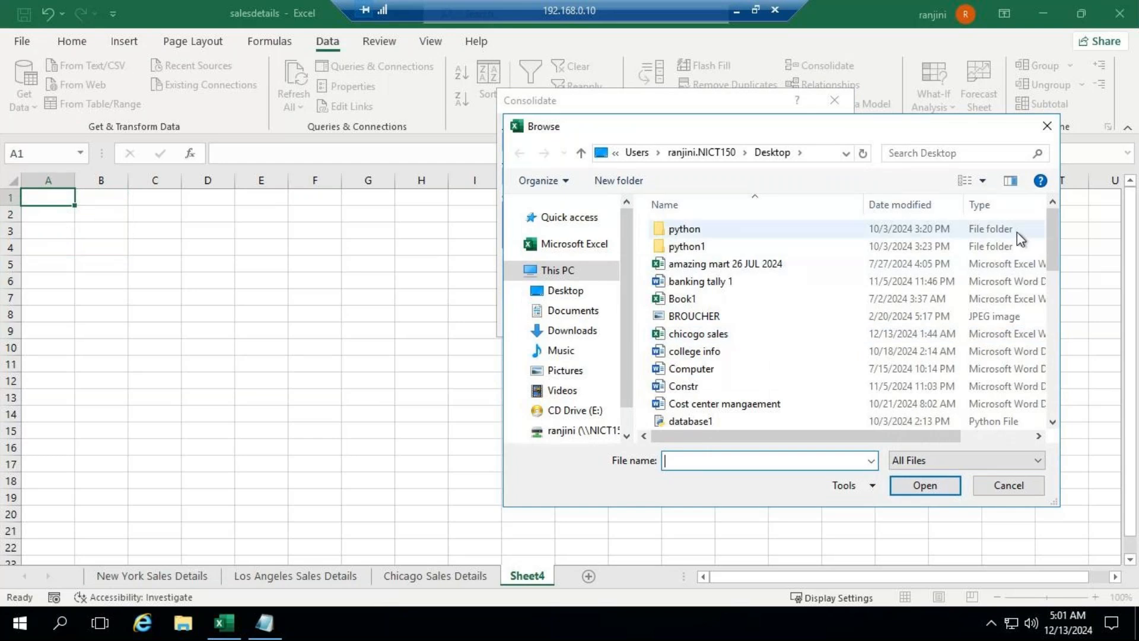
pyautogui.moveTo(1053, 268); pyautogui.dragTo(1059, 436)
pyautogui.click(724, 369)
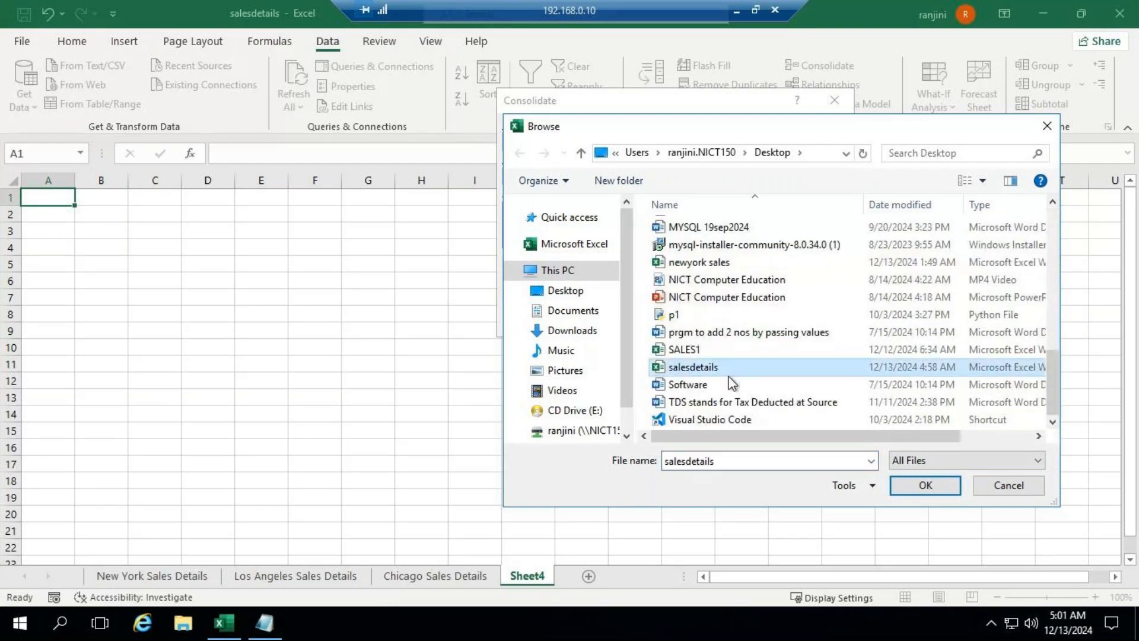
pyautogui.click(925, 485)
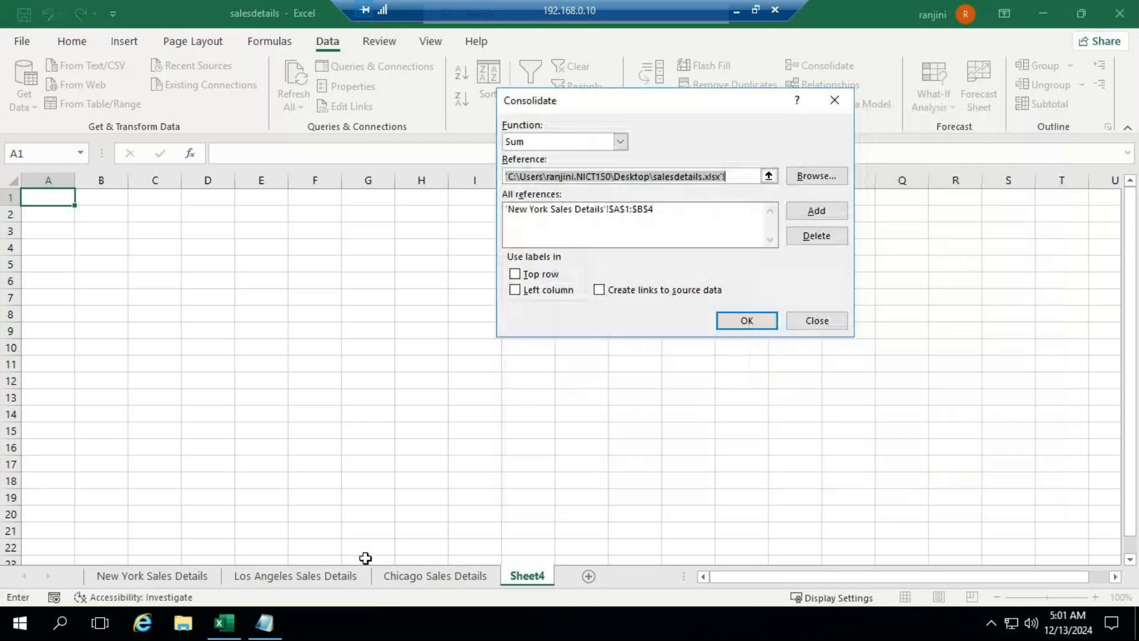
pyautogui.click(325, 577)
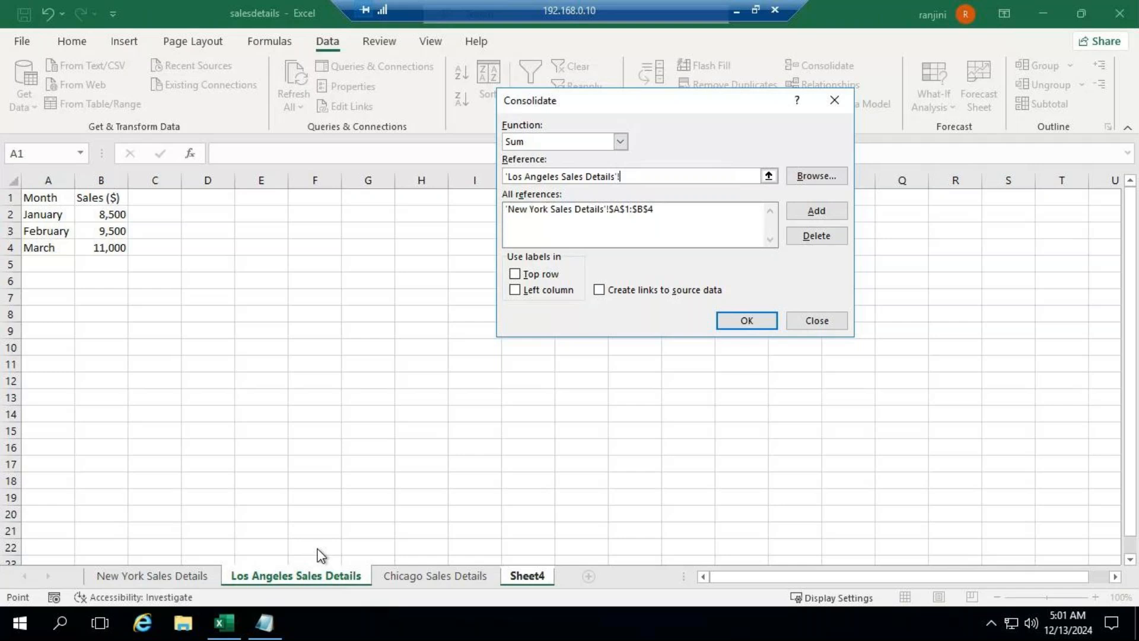
pyautogui.moveTo(56, 197); pyautogui.dragTo(99, 245)
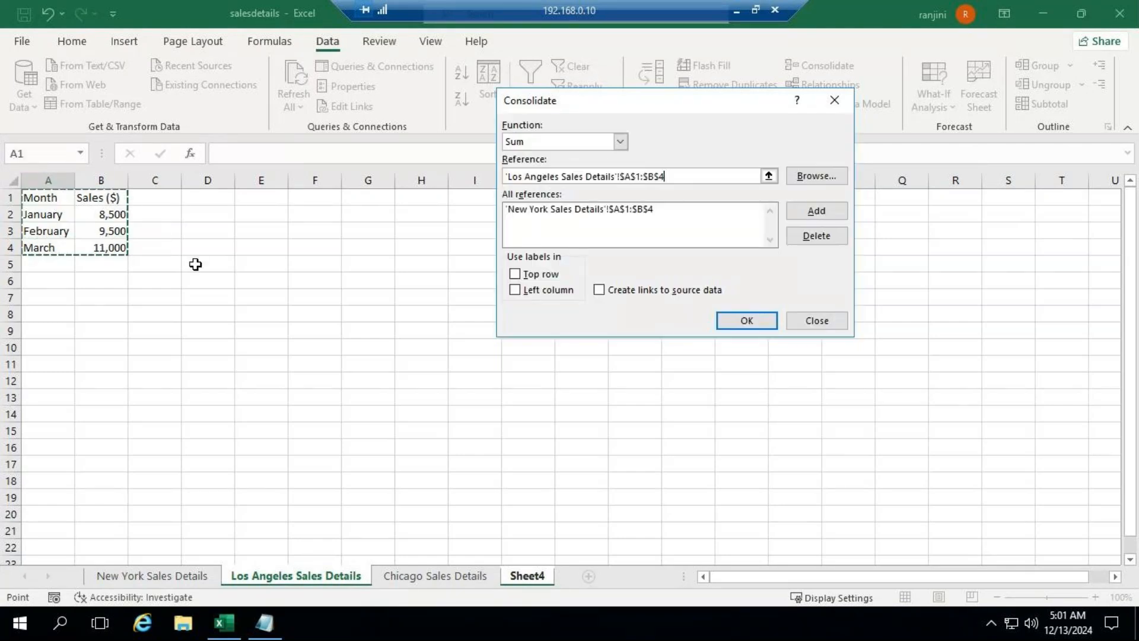
pyautogui.click(806, 214)
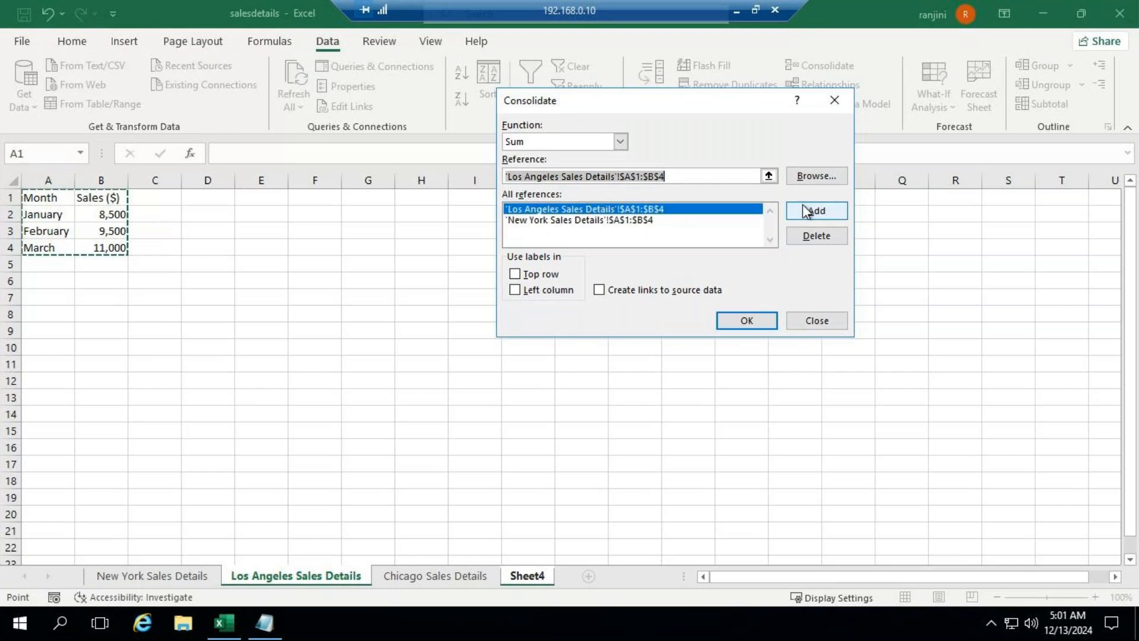
# Step: Browse to the salesdetails workbook again and add range A1:B4 of the Chicago Sales Details sheet as a consolidation reference
pyautogui.click(820, 176)
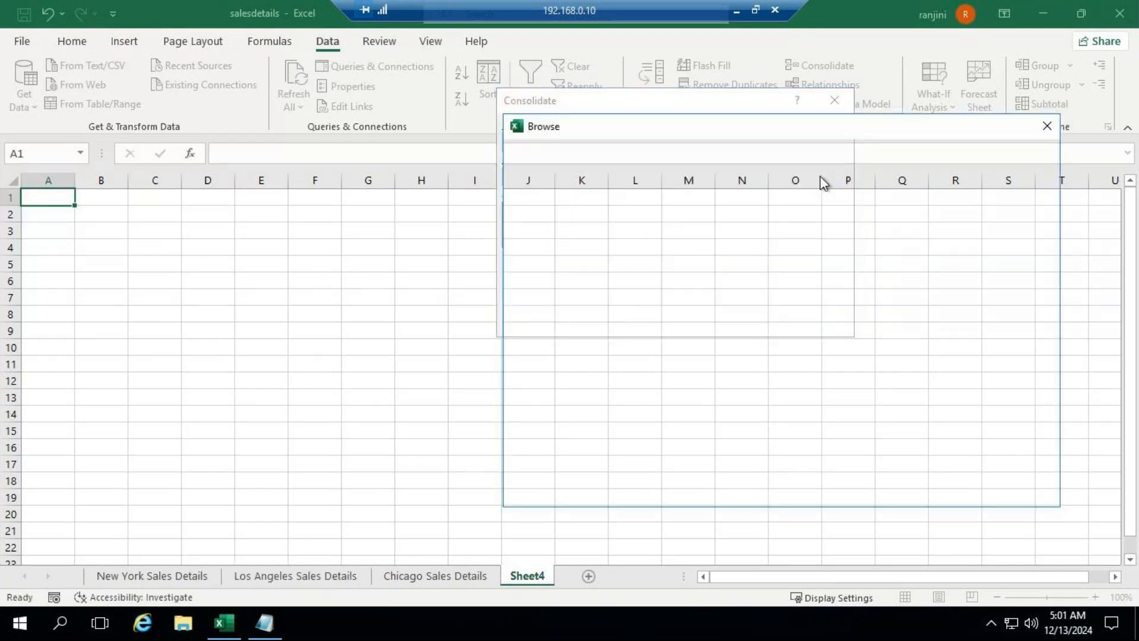
pyautogui.moveTo(1056, 258); pyautogui.dragTo(1057, 426)
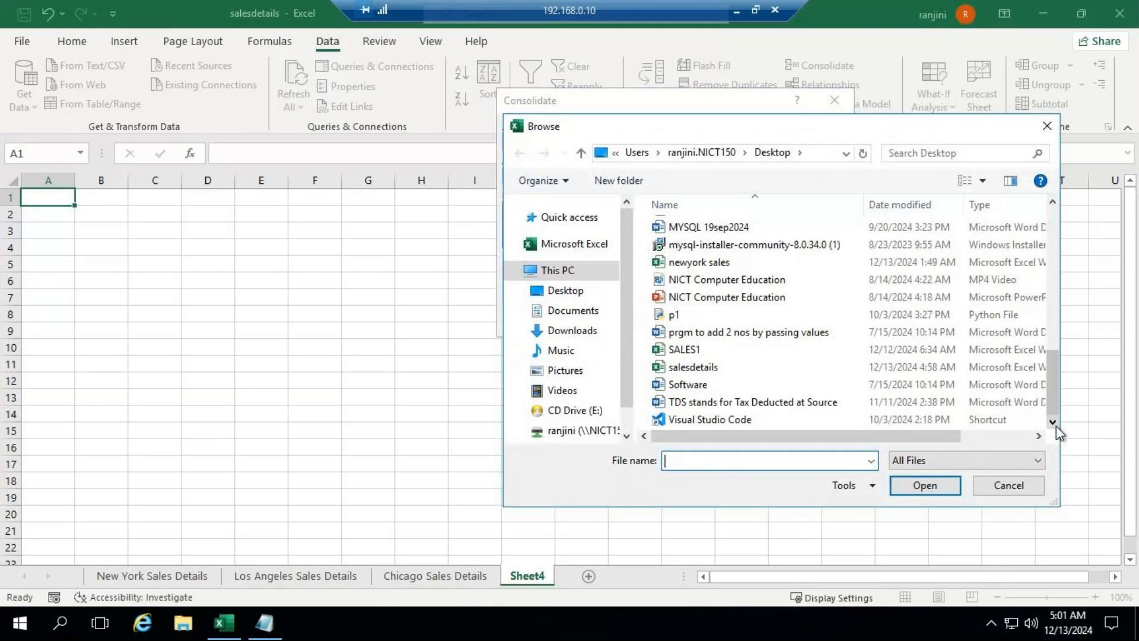
pyautogui.click(914, 367)
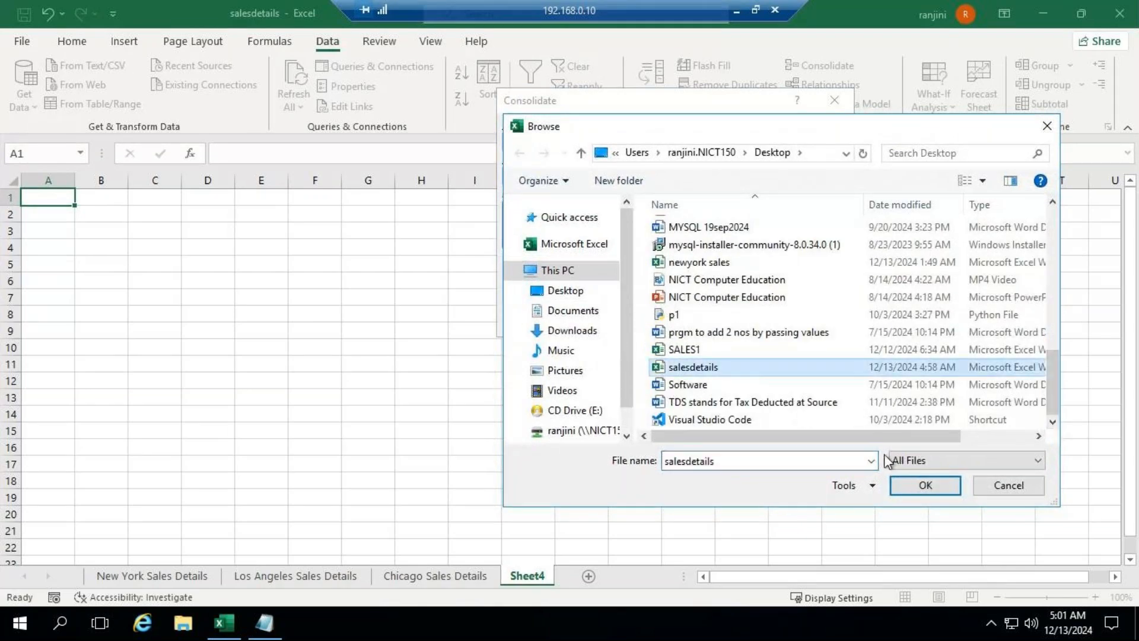
pyautogui.click(926, 485)
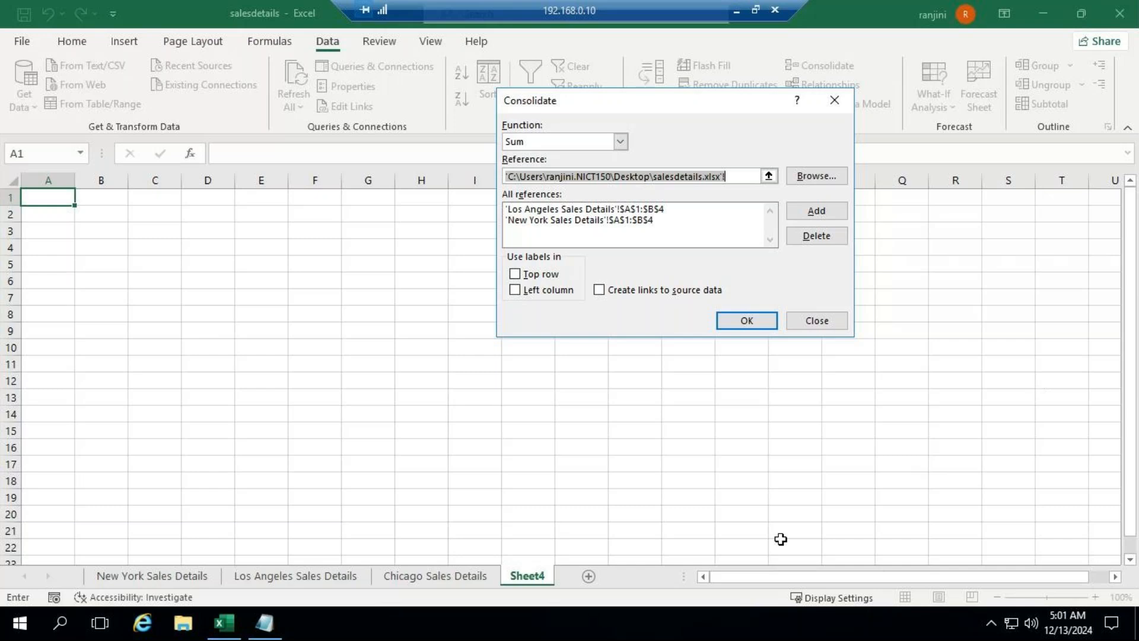
pyautogui.click(475, 577)
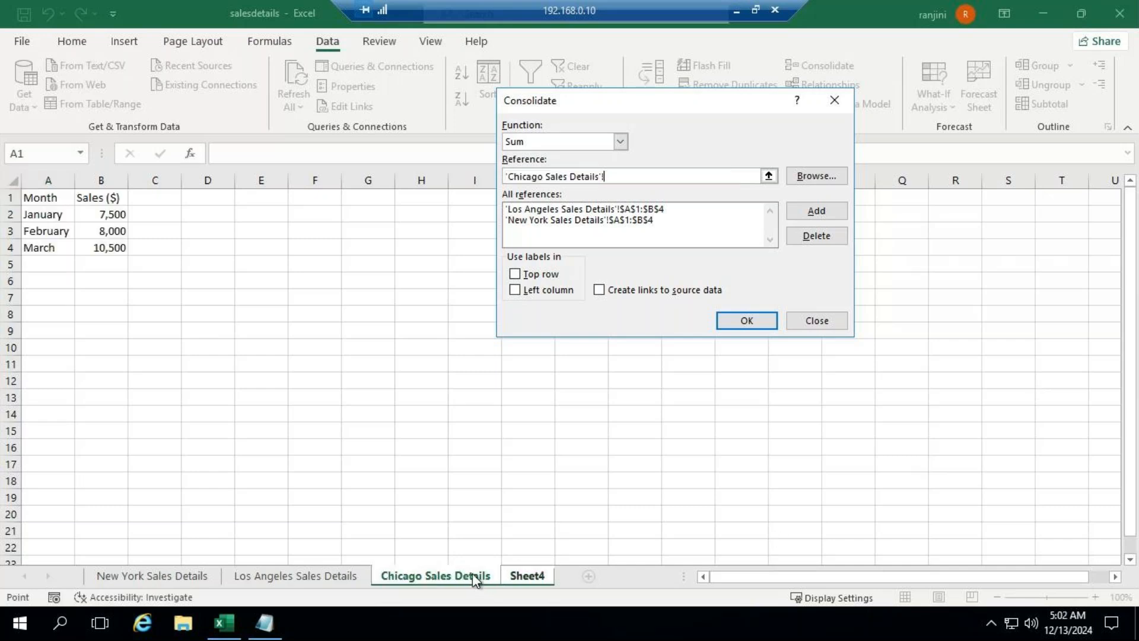
pyautogui.moveTo(44, 197); pyautogui.dragTo(109, 246)
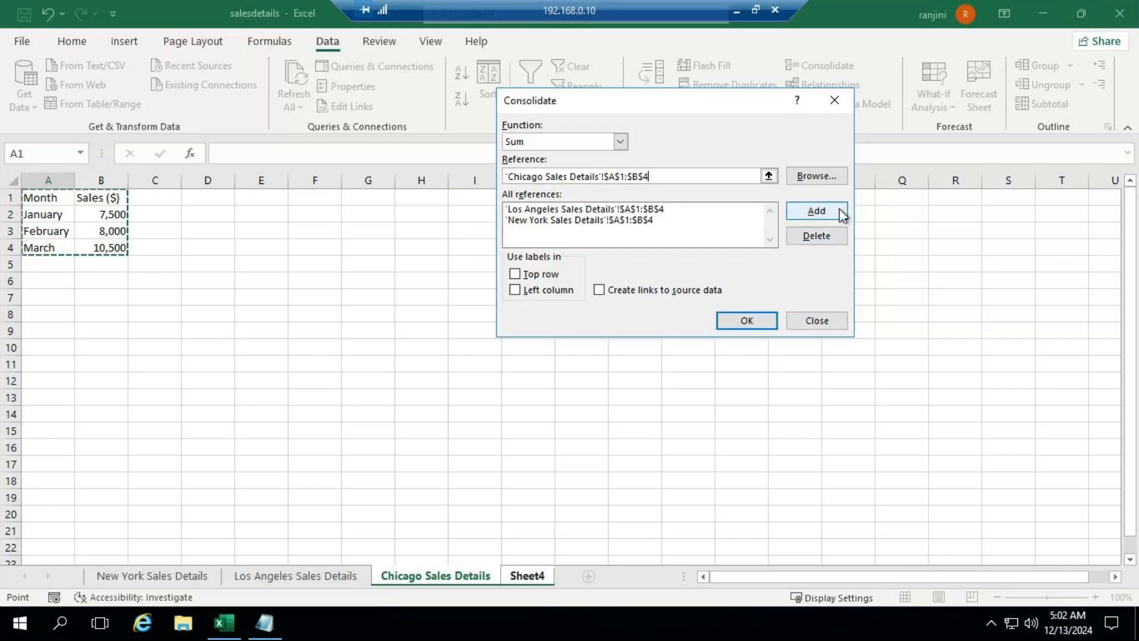
pyautogui.click(817, 212)
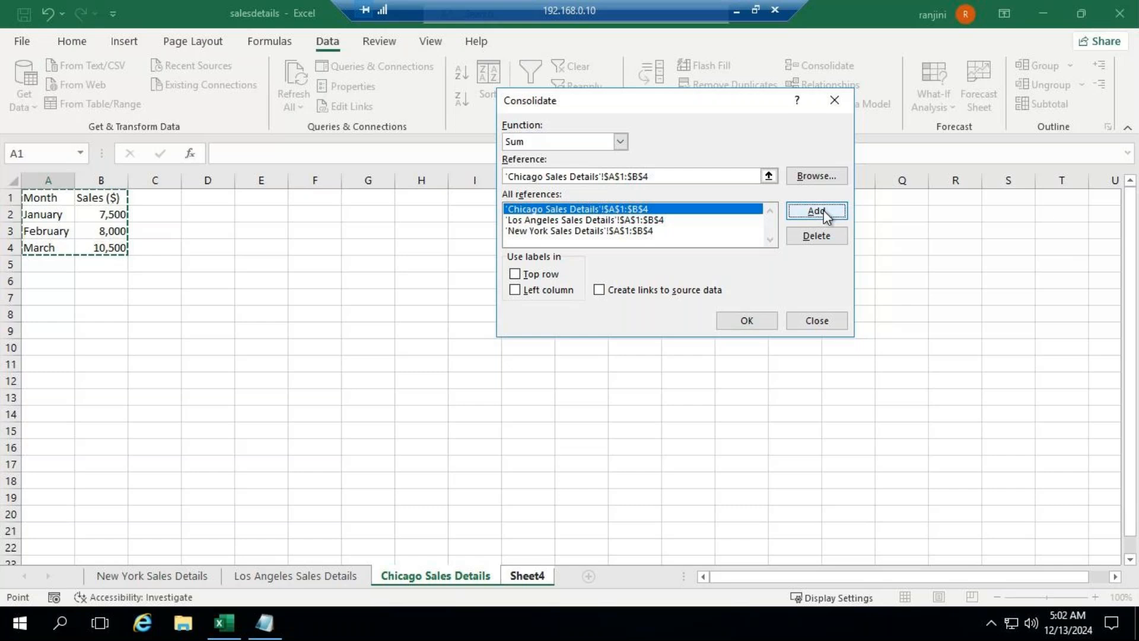
# Step: Use labels from the top row and left column, create links to the source data, and run the consolidation into Sheet4
pyautogui.click(540, 278)
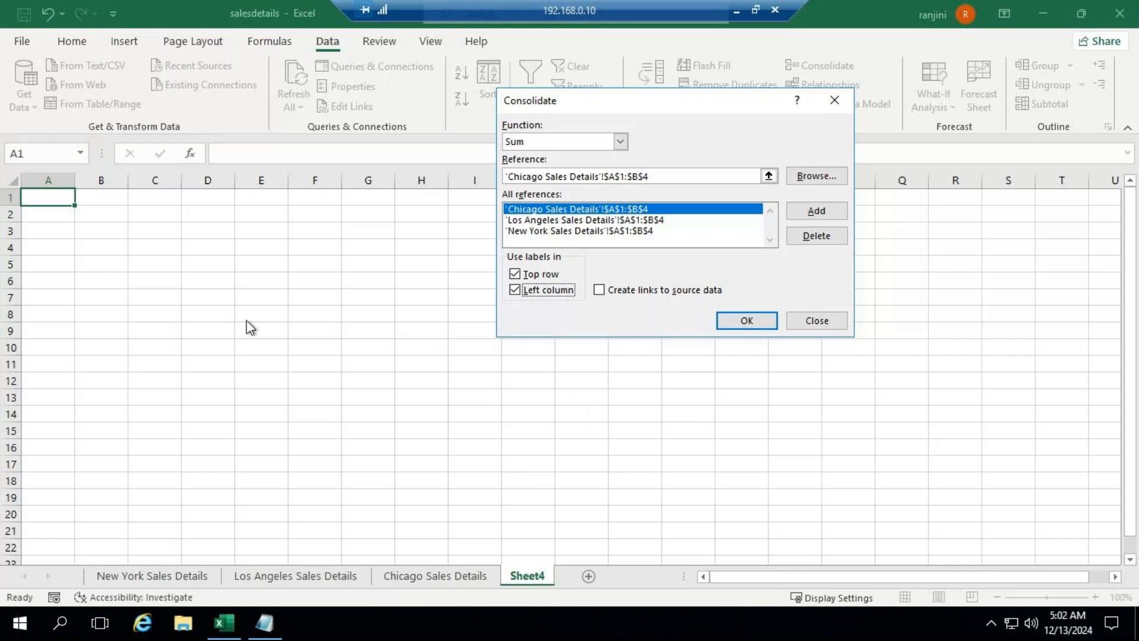
pyautogui.click(603, 291)
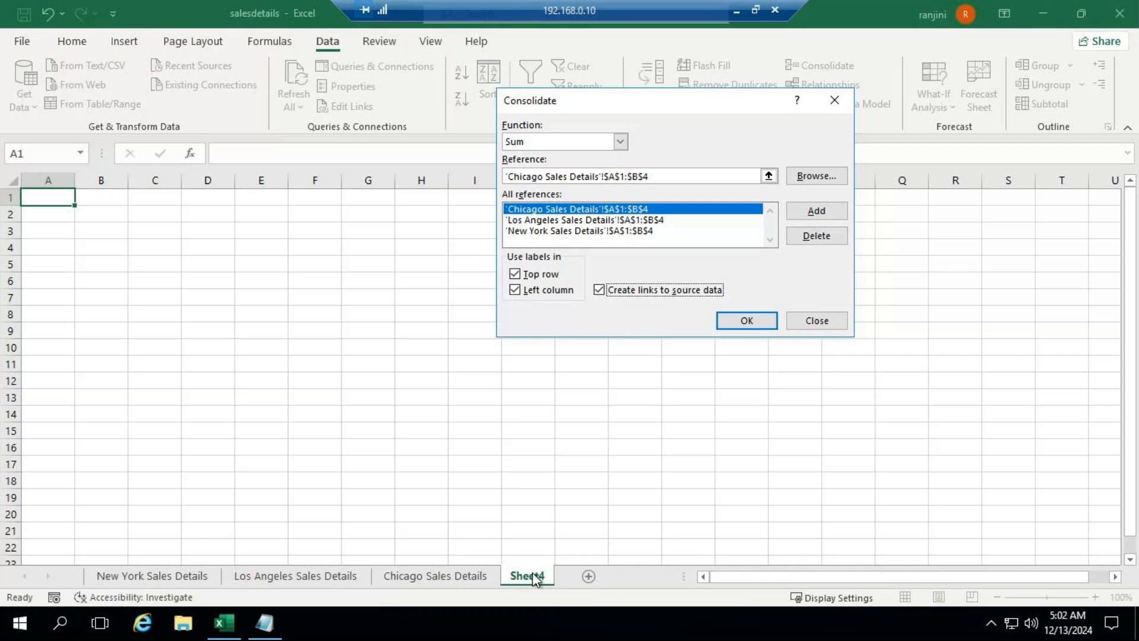
pyautogui.click(751, 323)
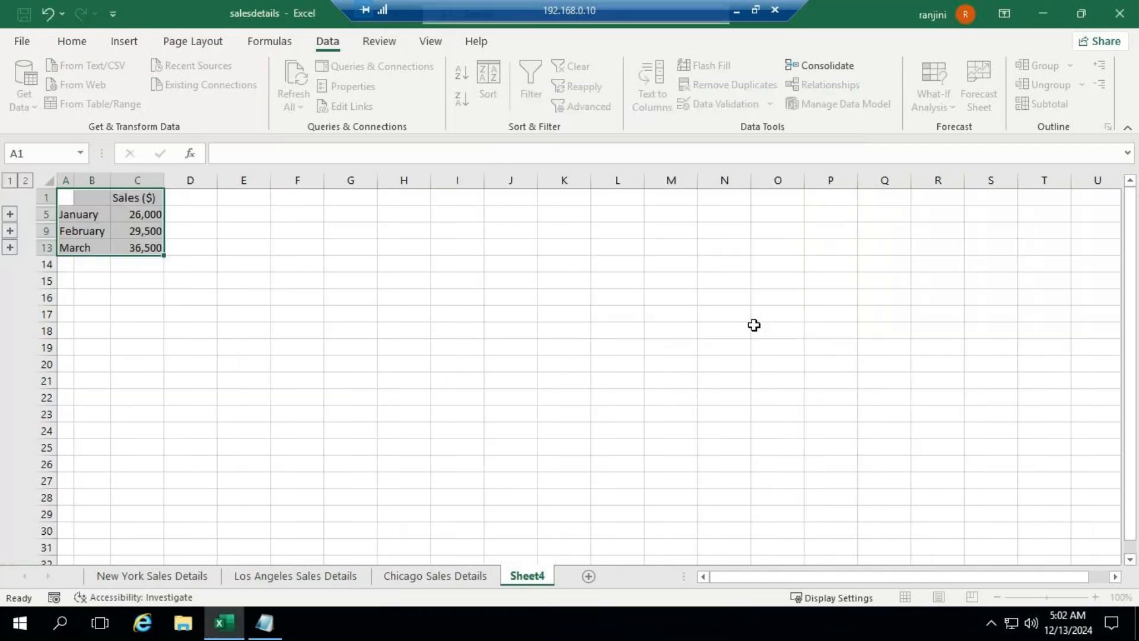
# Step: Adjust the widths of columns A to C on Sheet4 and expand the consolidated outline to level 2
pyautogui.doubleClick(75, 180)
pyautogui.moveTo(146, 177); pyautogui.dragTo(176, 178)
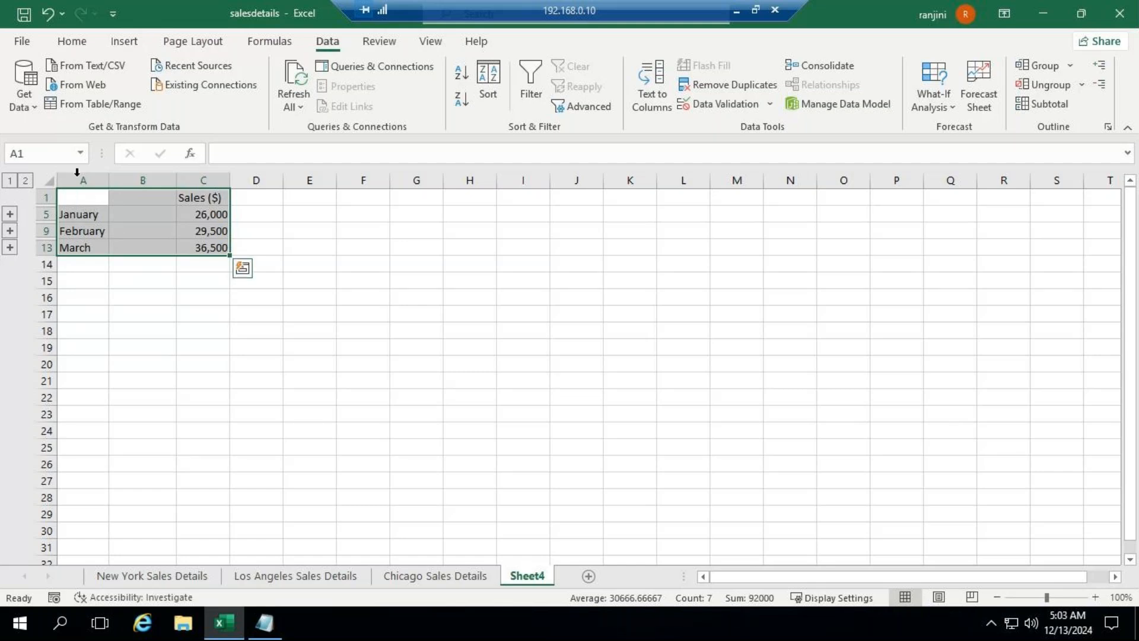
pyautogui.click(26, 181)
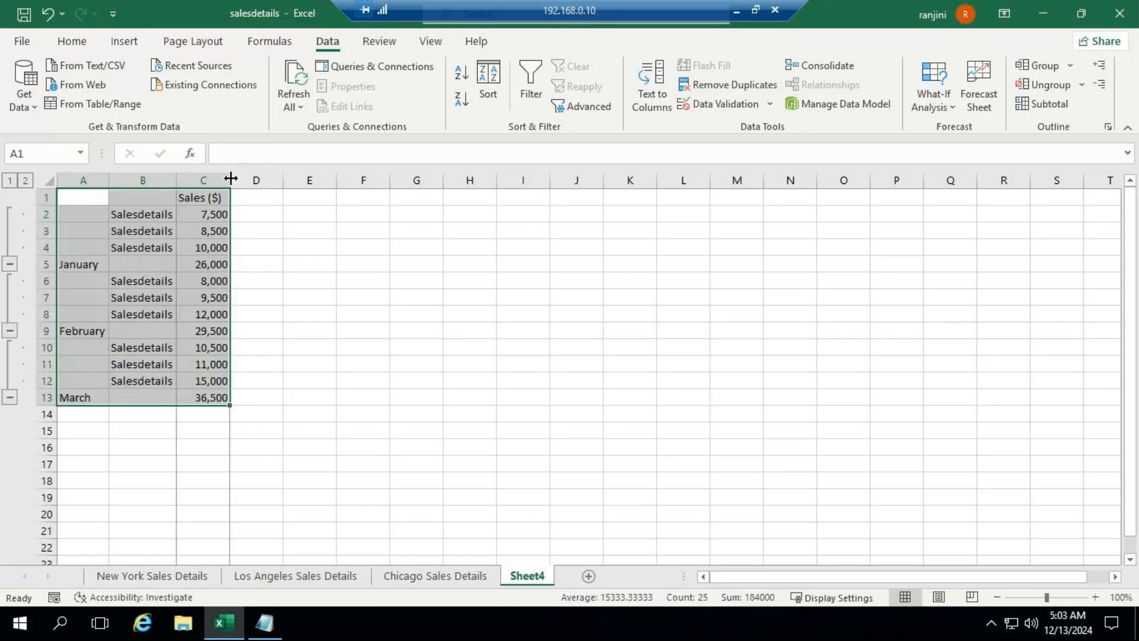
pyautogui.moveTo(231, 179); pyautogui.dragTo(226, 178)
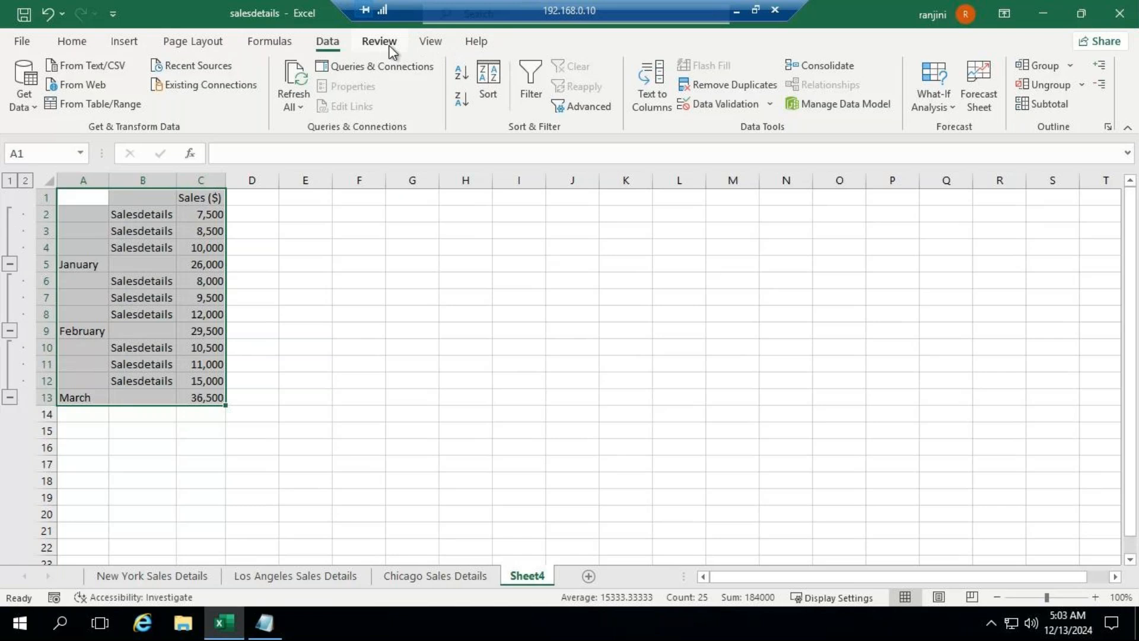
# Step: Open two additional windows of the salesdetails workbook
pyautogui.click(425, 47)
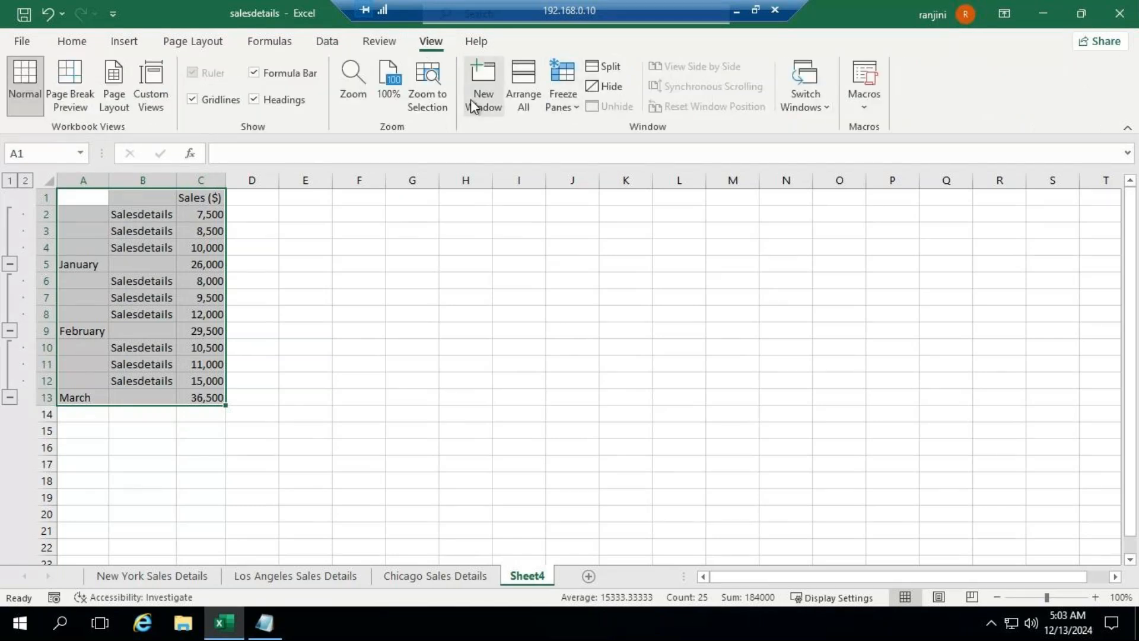
pyautogui.click(484, 114)
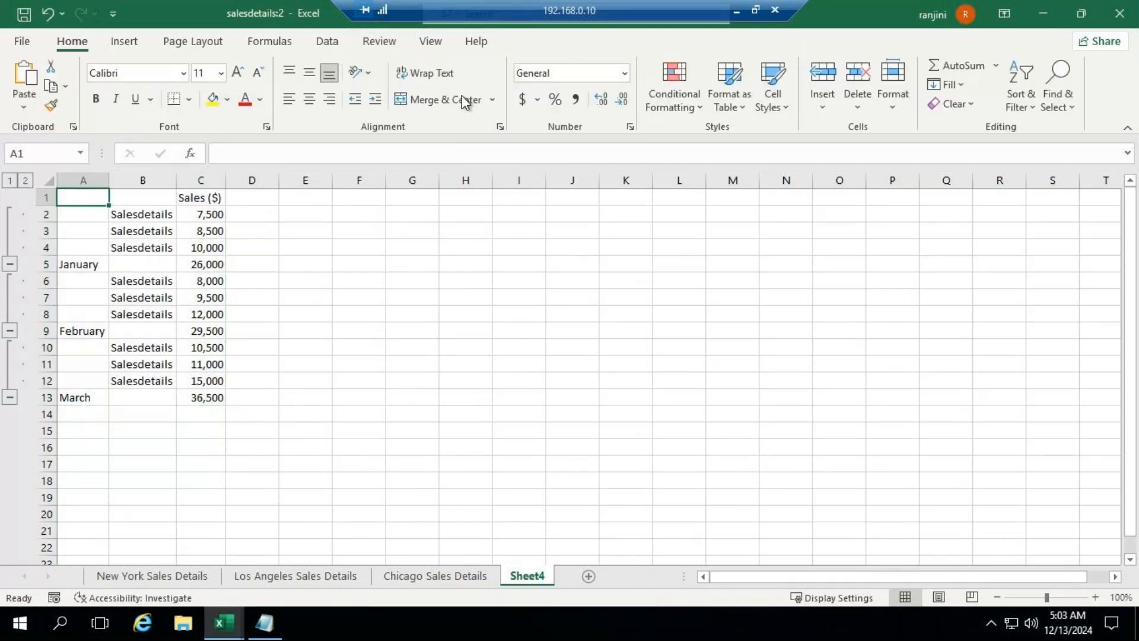
pyautogui.click(430, 43)
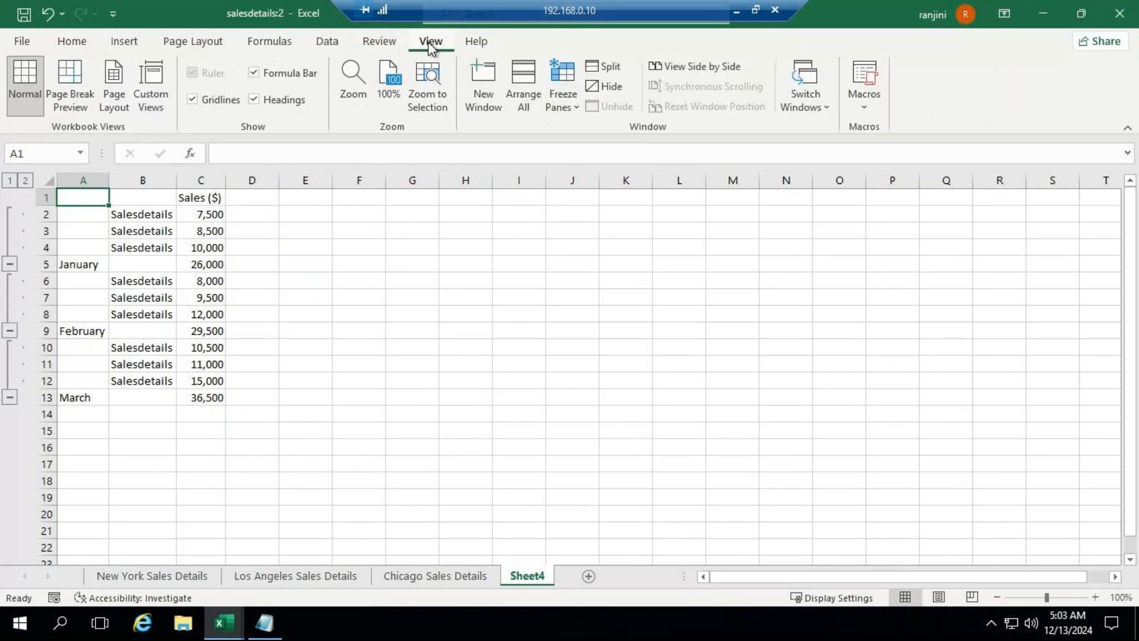
pyautogui.click(495, 112)
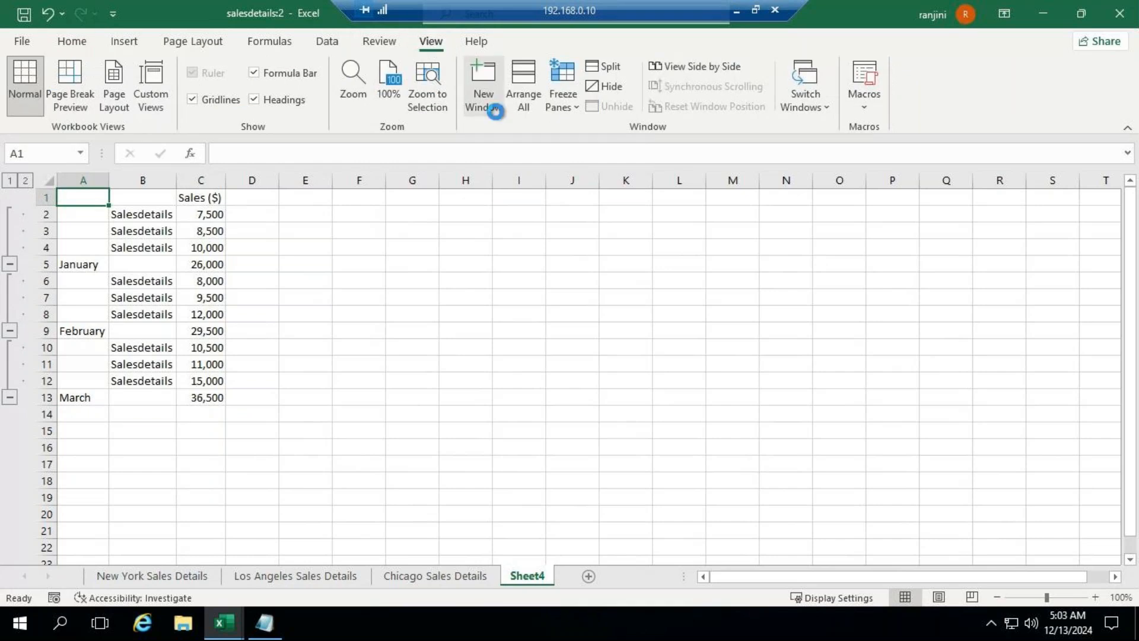
# Step: Arrange the three open workbook windows with the Vertical option
pyautogui.click(429, 41)
pyautogui.click(523, 107)
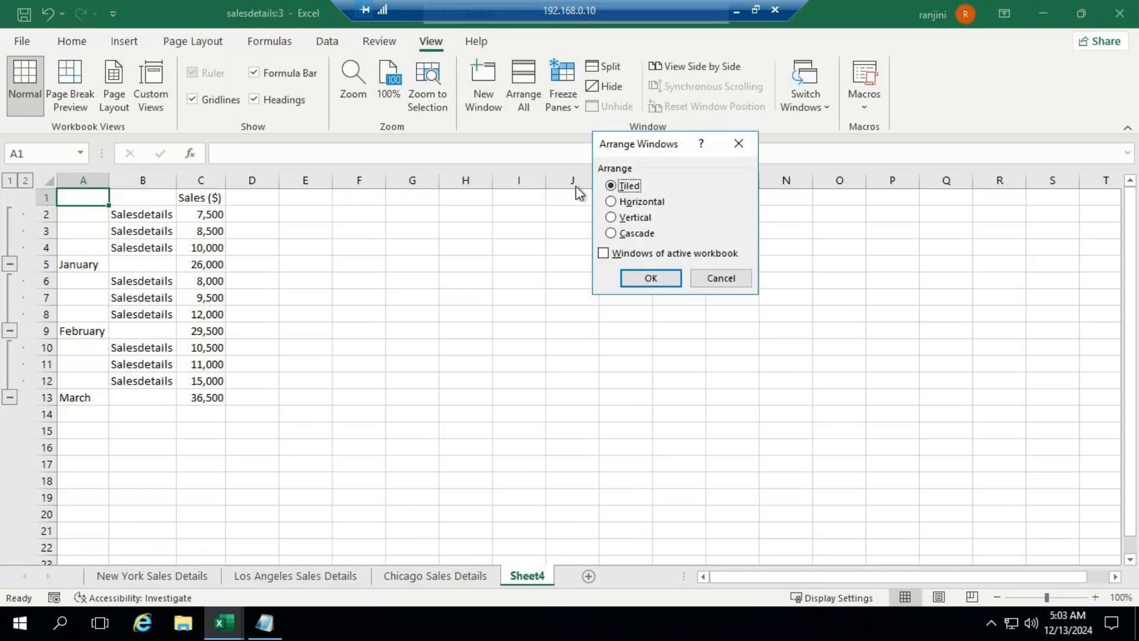
pyautogui.click(616, 219)
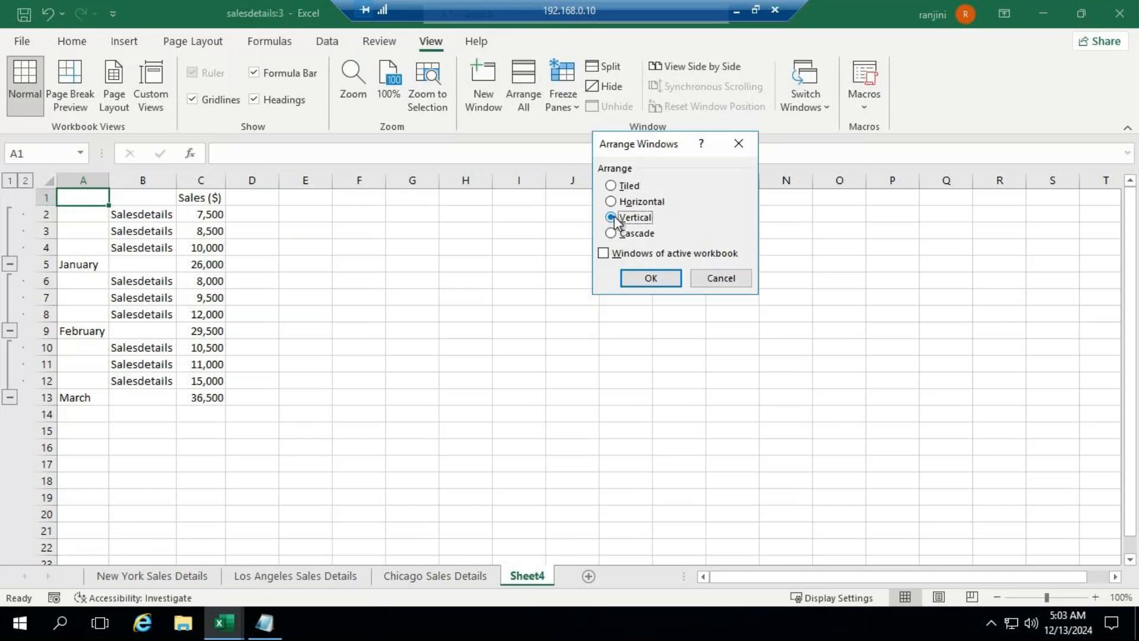
pyautogui.click(658, 279)
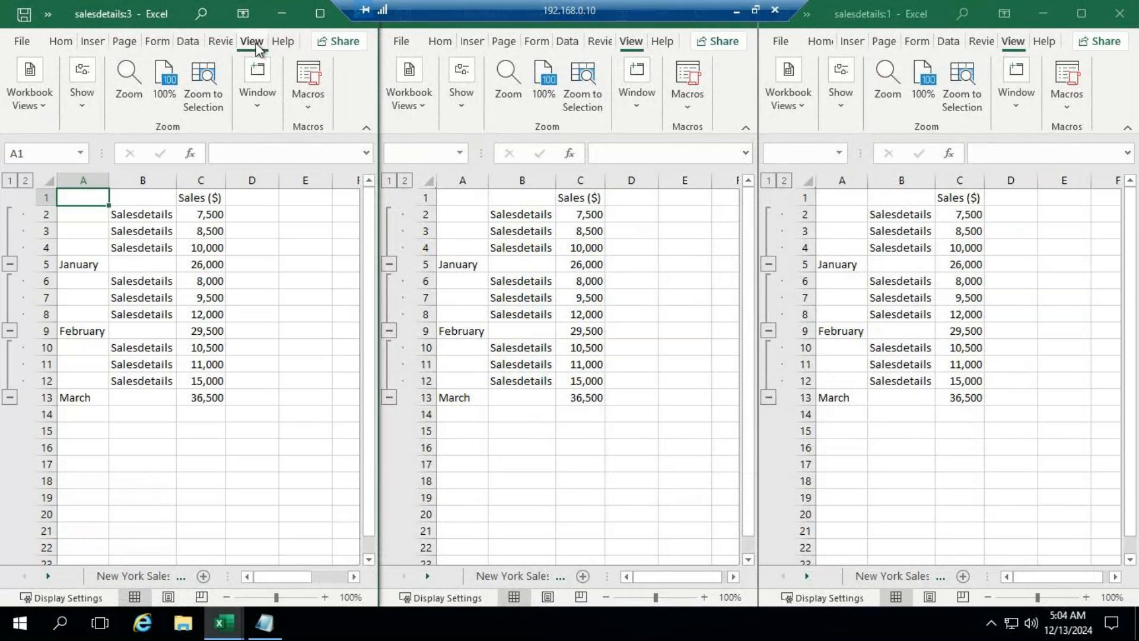
# Step: Open a fourth window of the workbook, maximize it, and arrange all four windows with the Vertical option
pyautogui.click(260, 115)
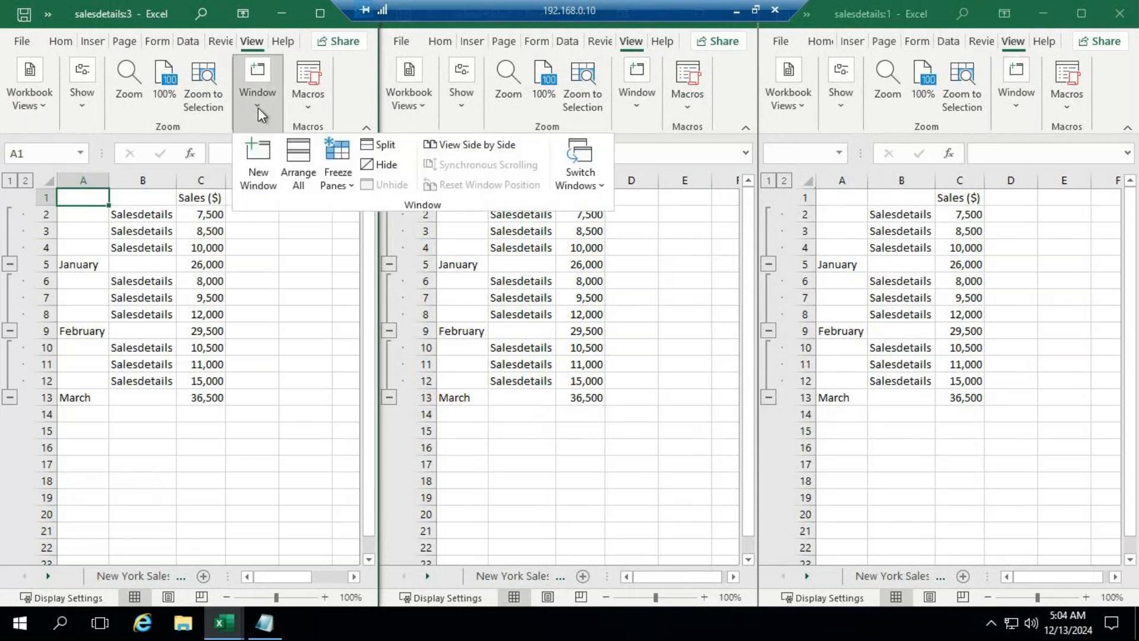
pyautogui.click(266, 186)
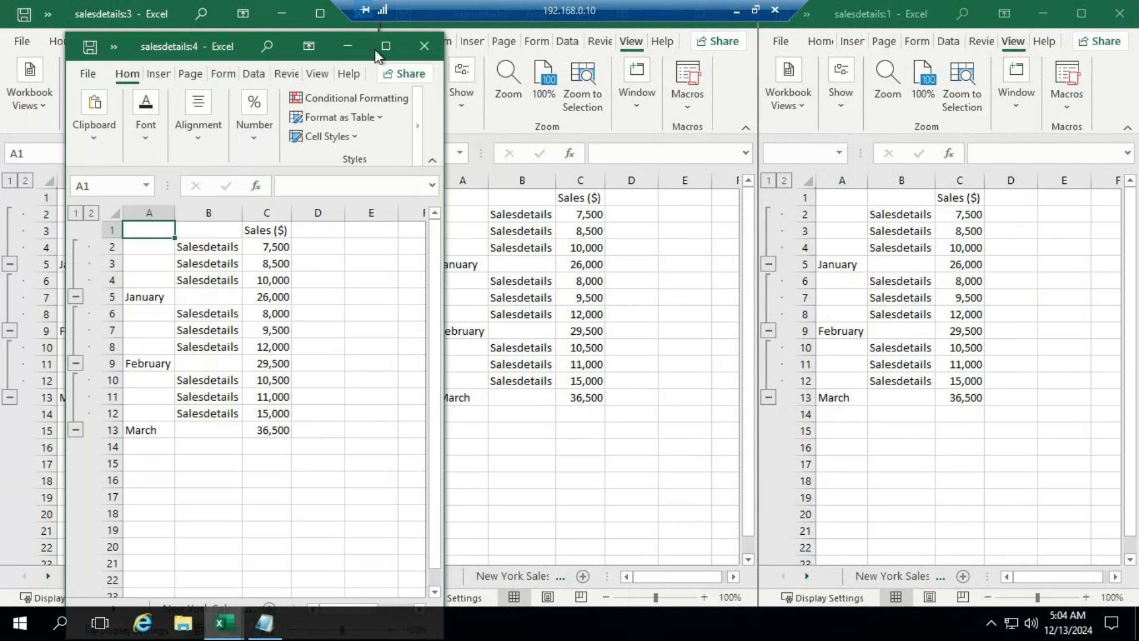
pyautogui.click(385, 45)
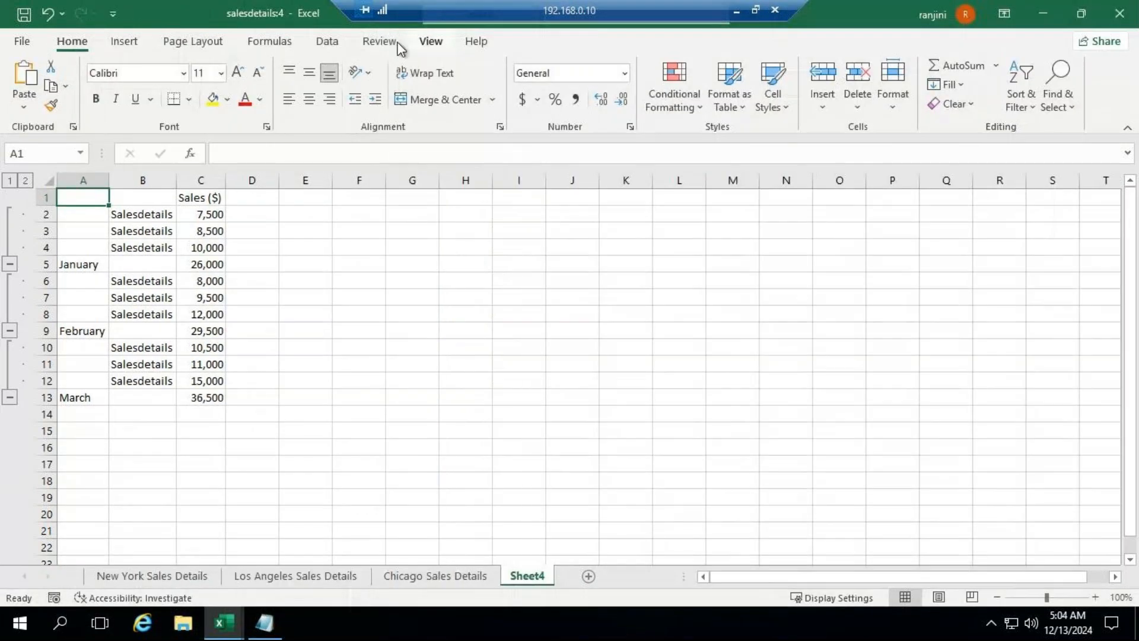
pyautogui.click(431, 41)
pyautogui.click(524, 95)
pyautogui.click(626, 216)
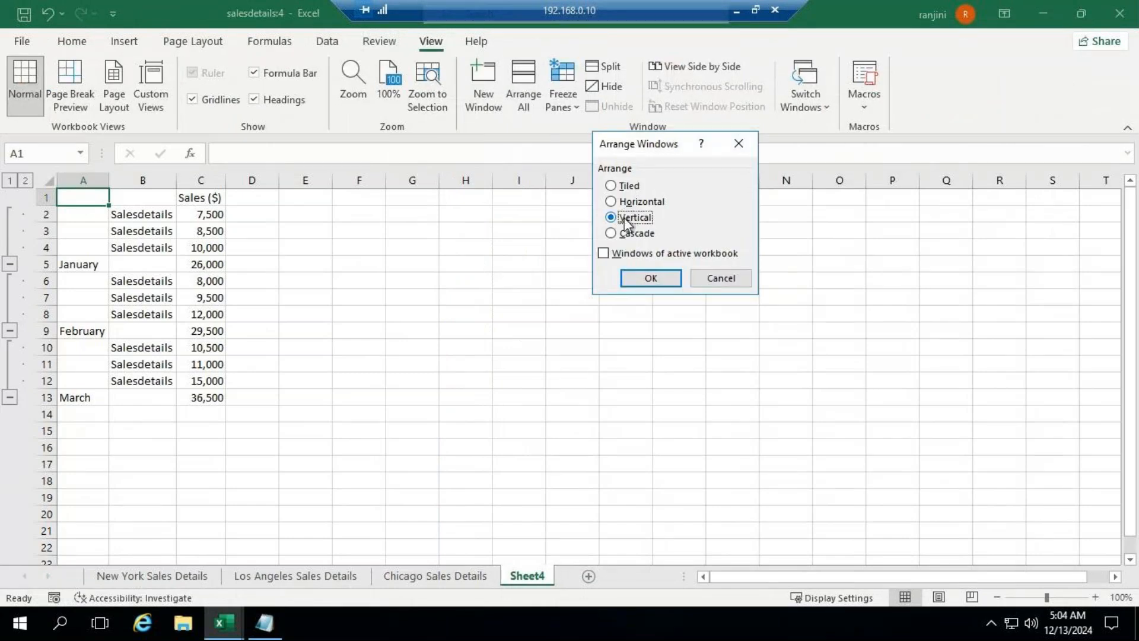
pyautogui.click(631, 280)
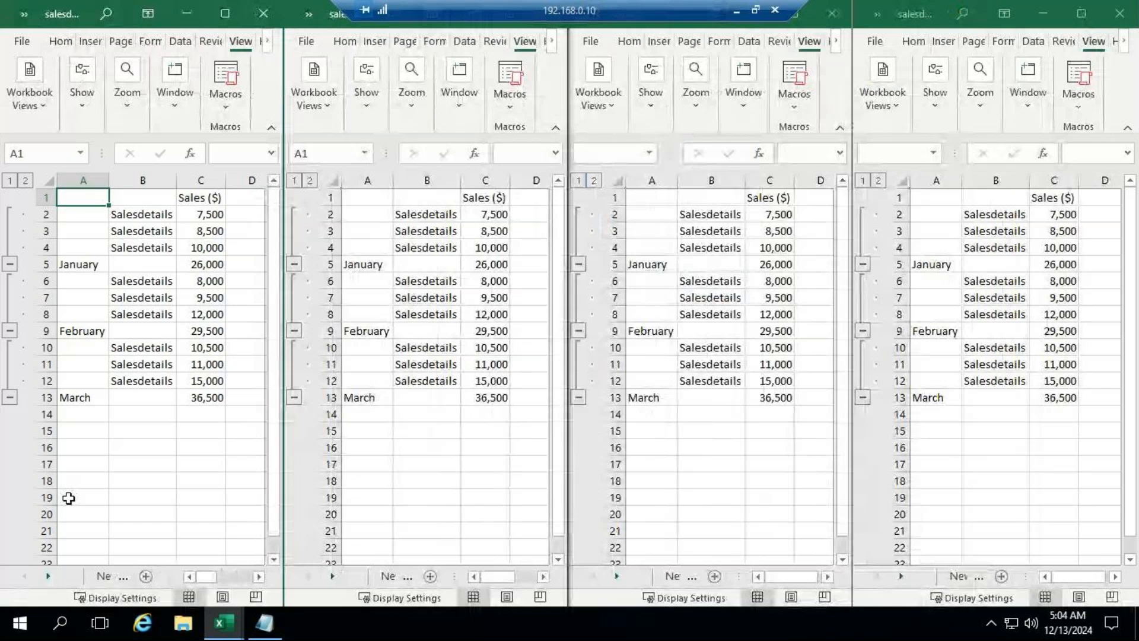
# Step: Show the New York Sales Details sheet in the first window and the Los Angeles Sales Details sheet in the second
pyautogui.click(112, 577)
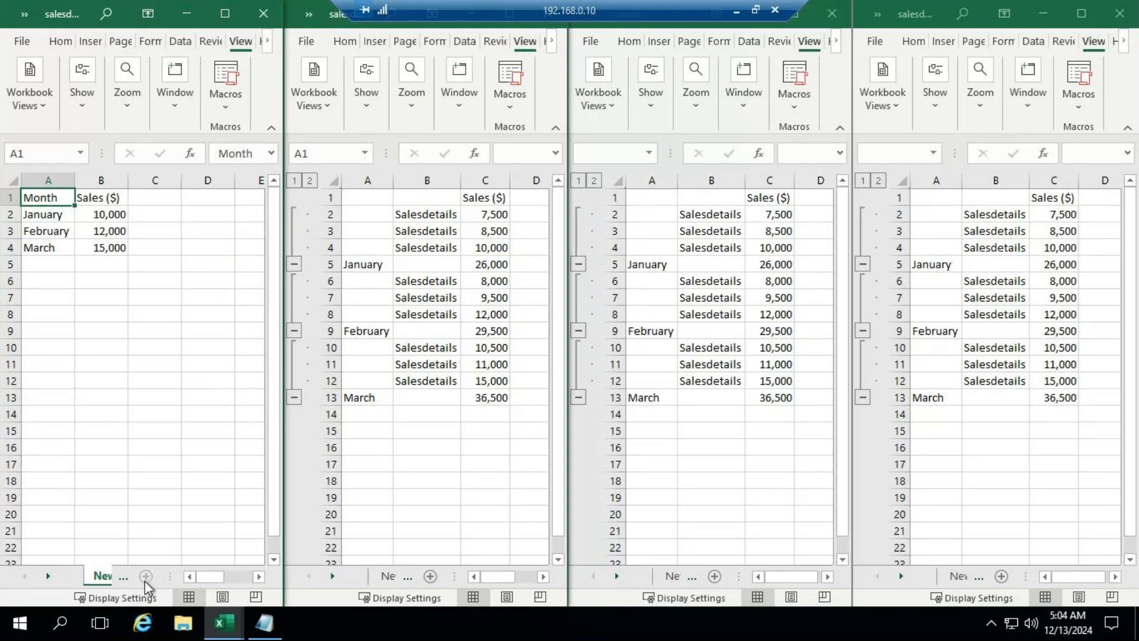
pyautogui.click(433, 578)
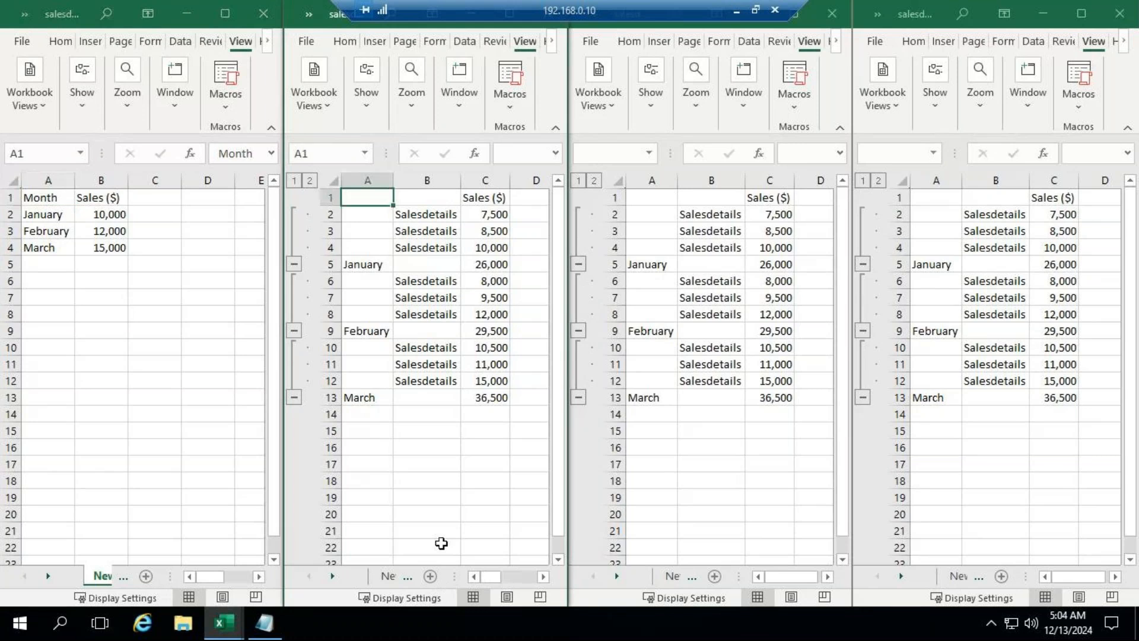
pyautogui.click(390, 579)
pyautogui.click(407, 577)
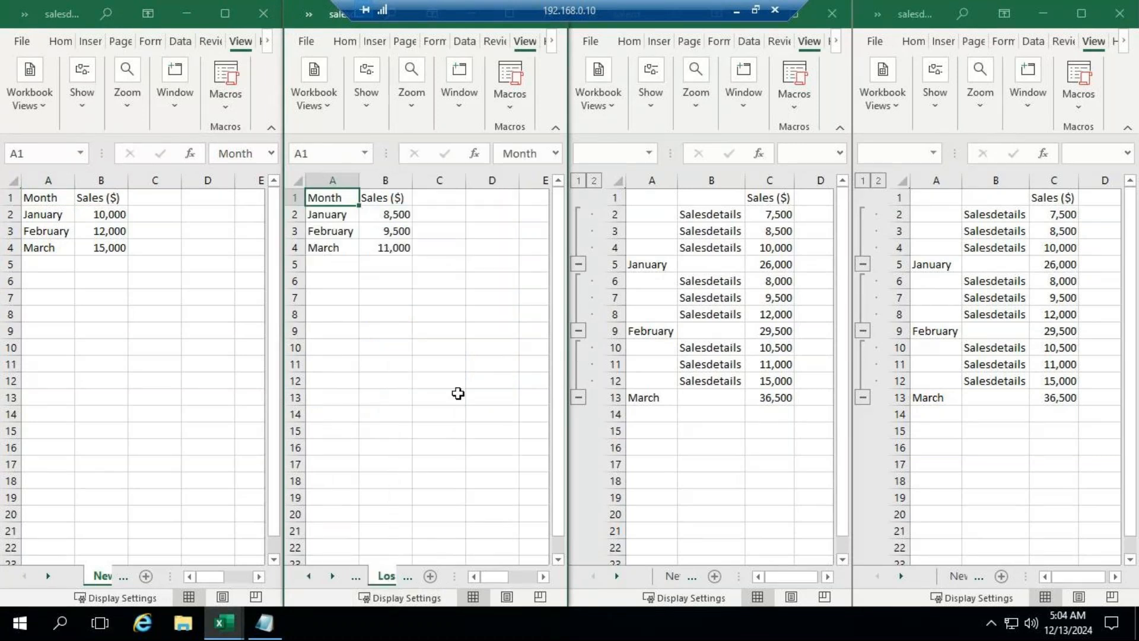
pyautogui.click(435, 363)
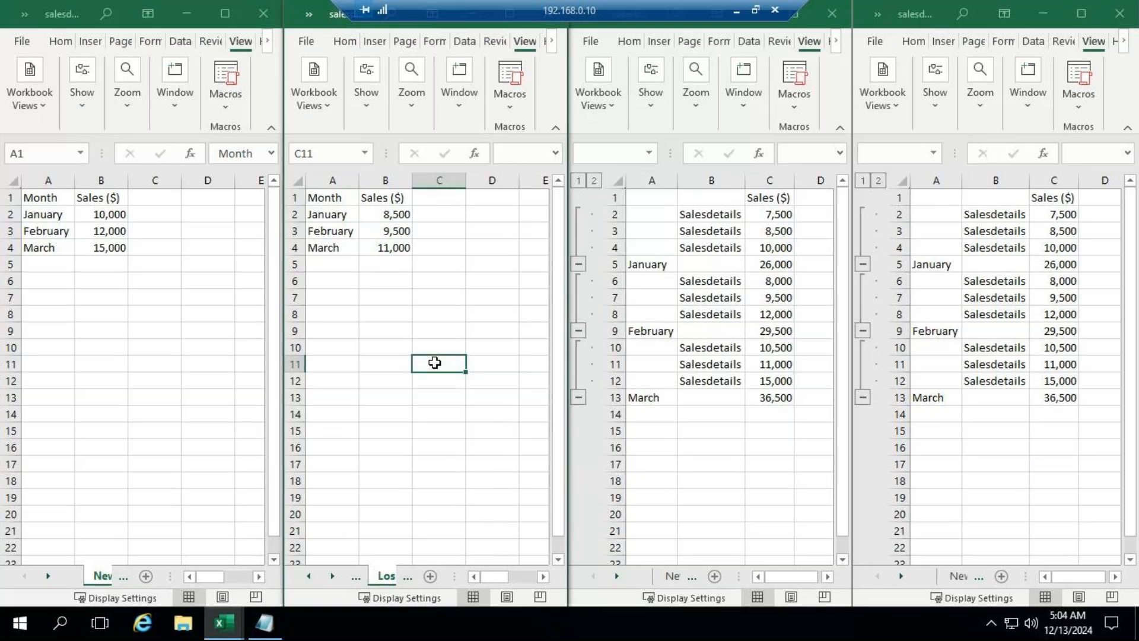
# Step: Show the Chicago Sales Details sheet in the third window
pyautogui.click(686, 578)
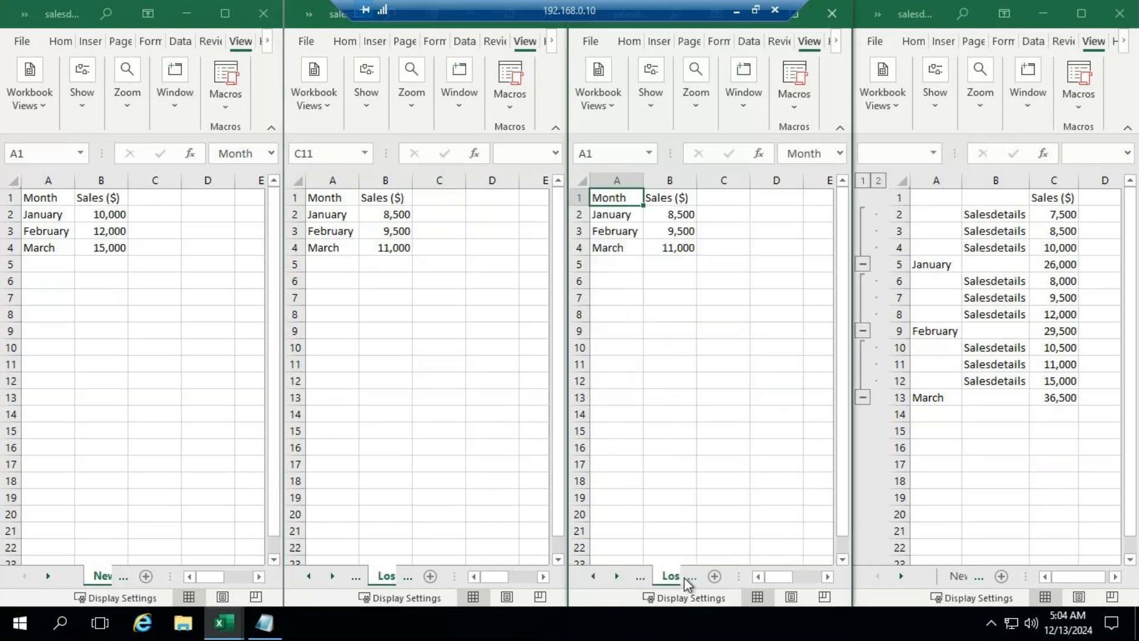
pyautogui.click(693, 577)
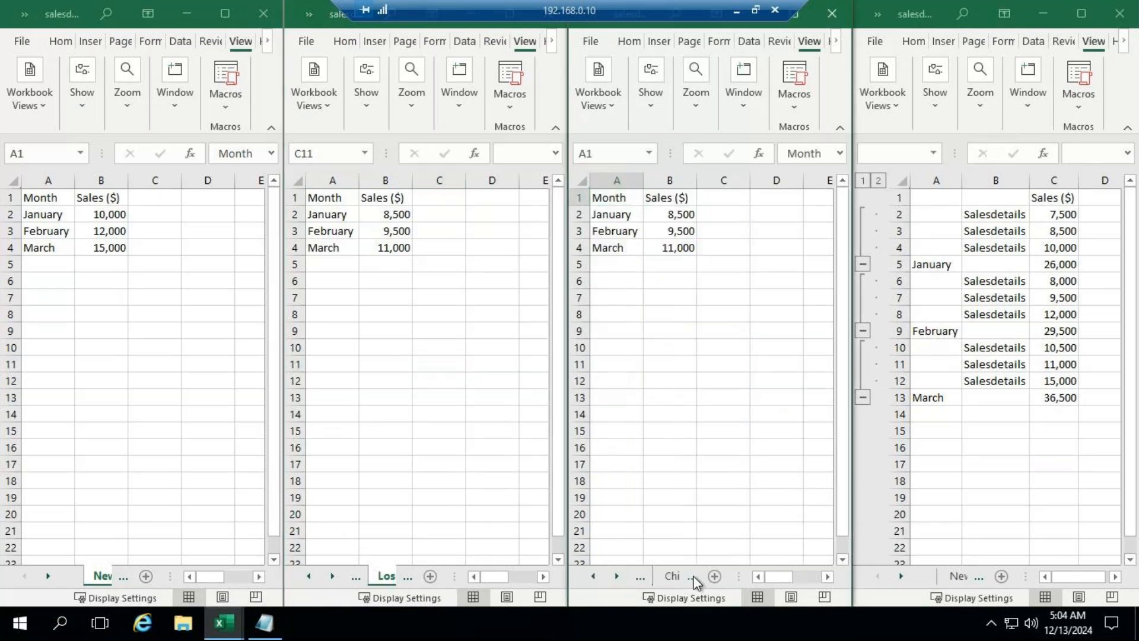
pyautogui.click(690, 576)
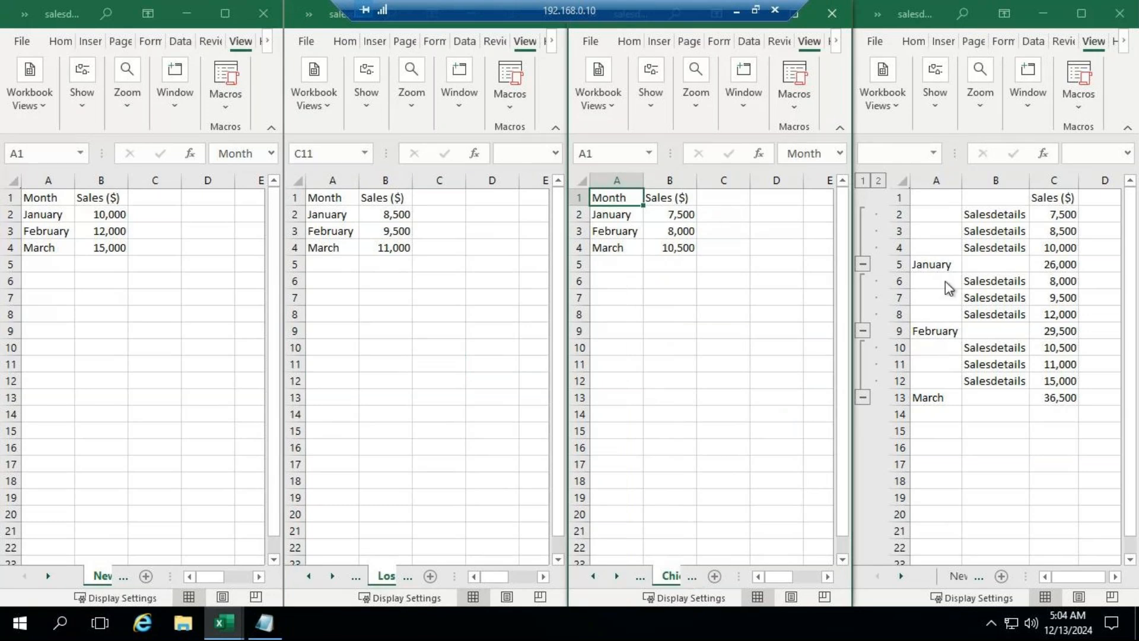
# Step: Set January sales in cell B2 of the New York Sales Details sheet to 25000
pyautogui.click(100, 218)
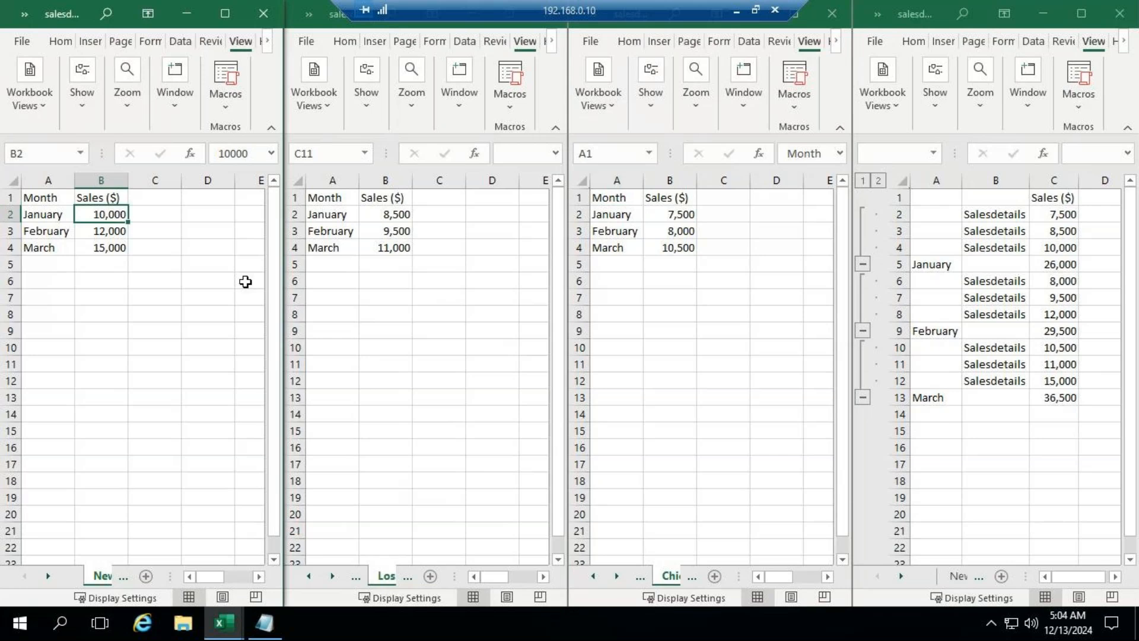
pyautogui.write('25')
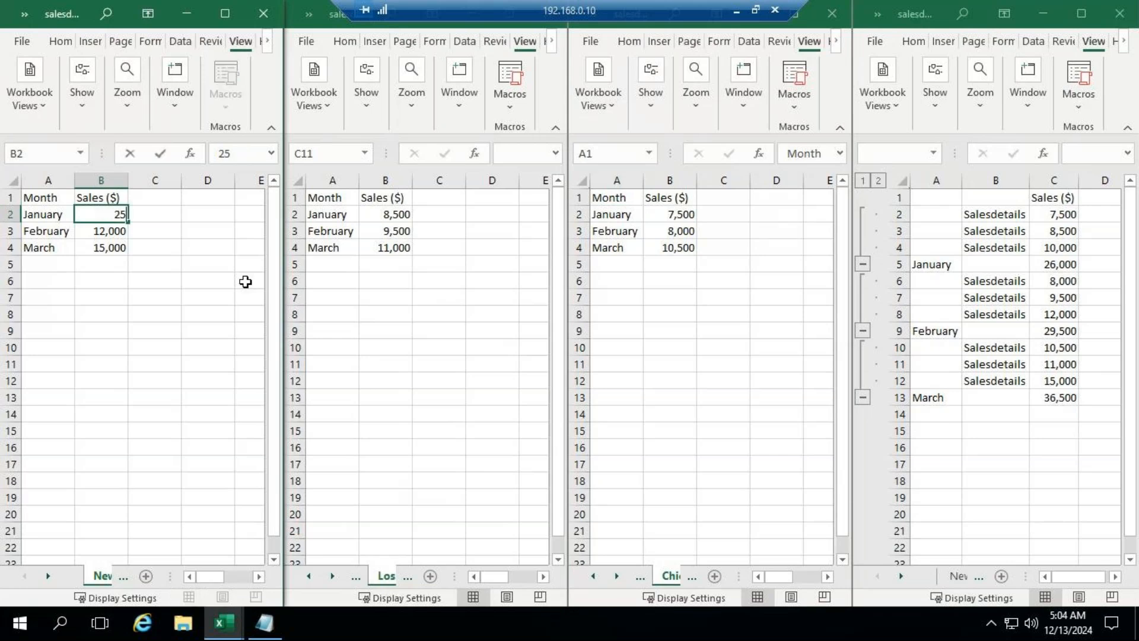
pyautogui.write('000')
pyautogui.press('Return')
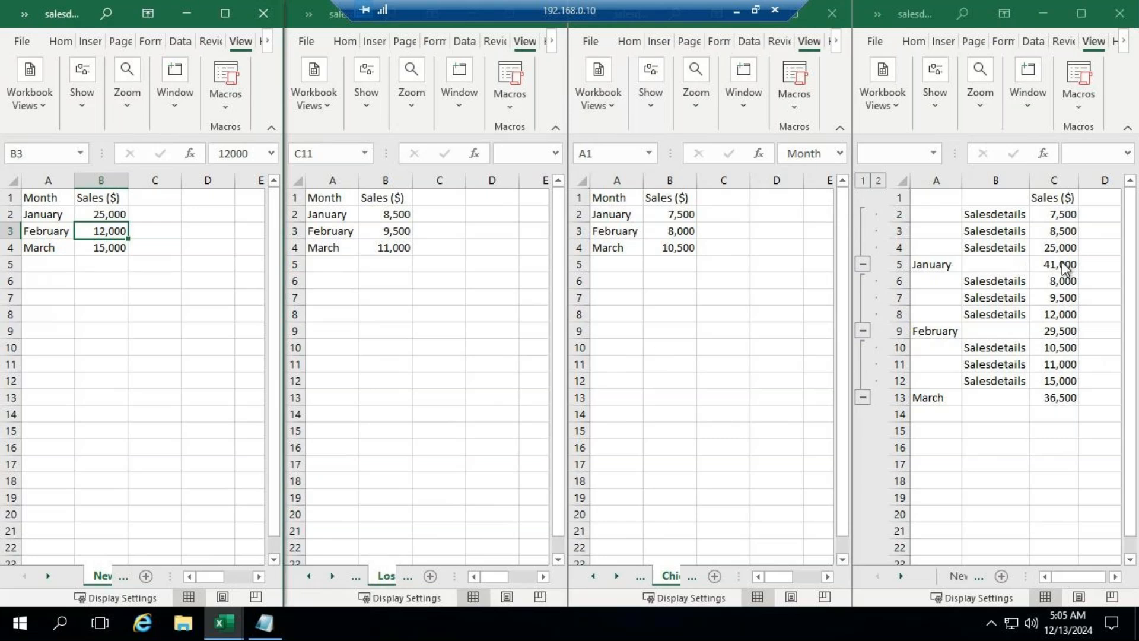
# Step: Set January sales in cell B2 of the Los Angeles Sales Details sheet to 35,000
pyautogui.click(382, 217)
pyautogui.click(383, 212)
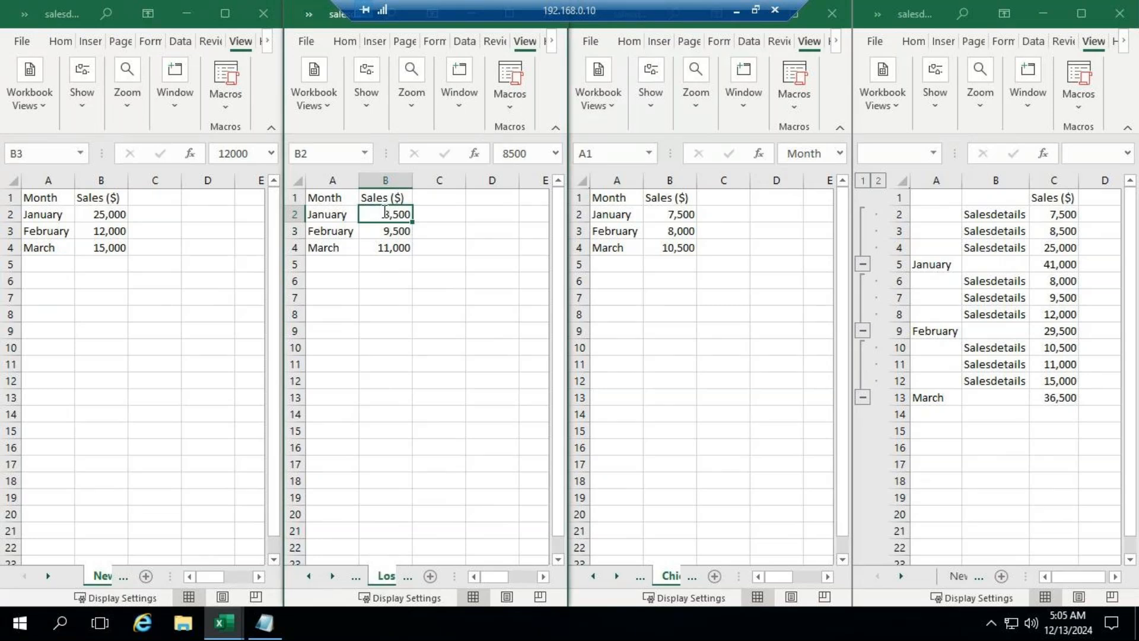
pyautogui.write('35,000')
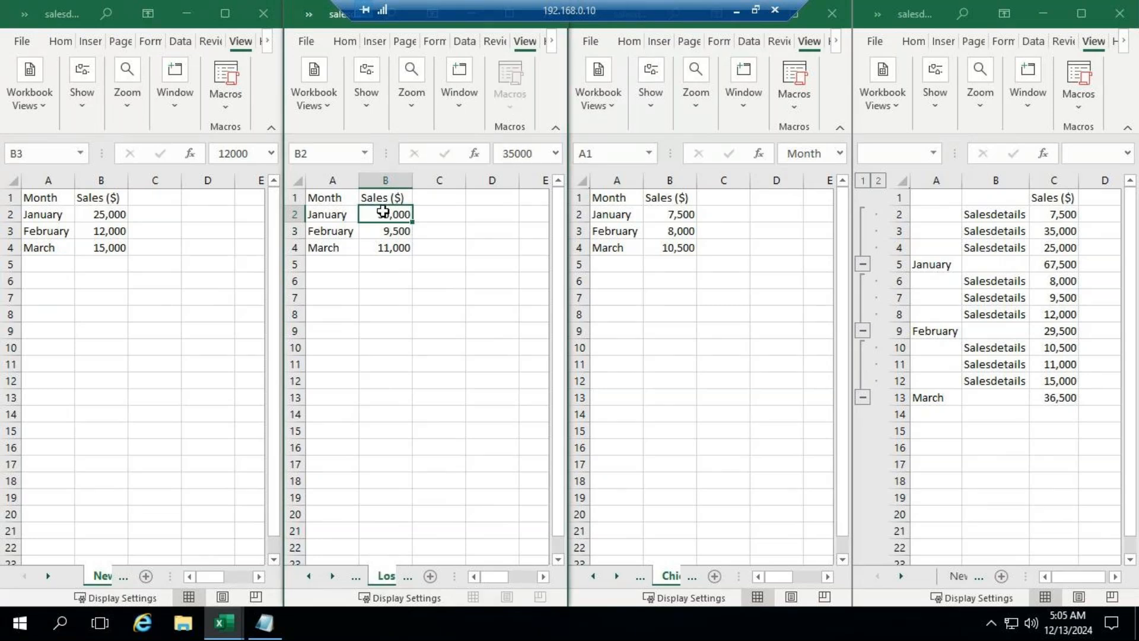
pyautogui.press('Return')
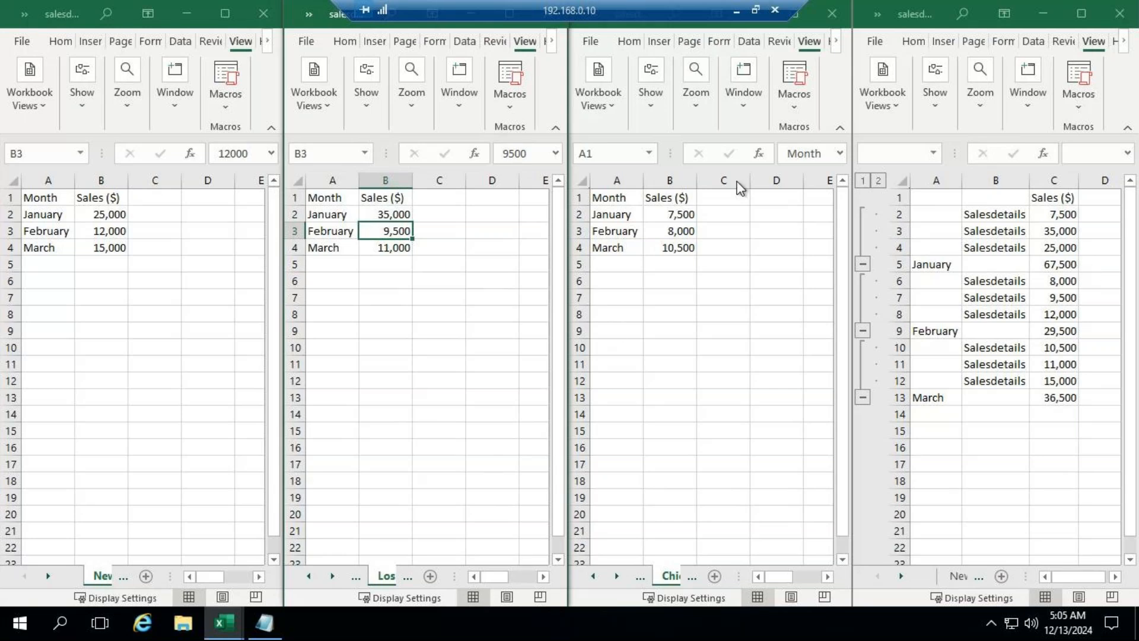
# Step: Set March sales in cell B4 of the Chicago Sales Details sheet to 50000
pyautogui.click(670, 247)
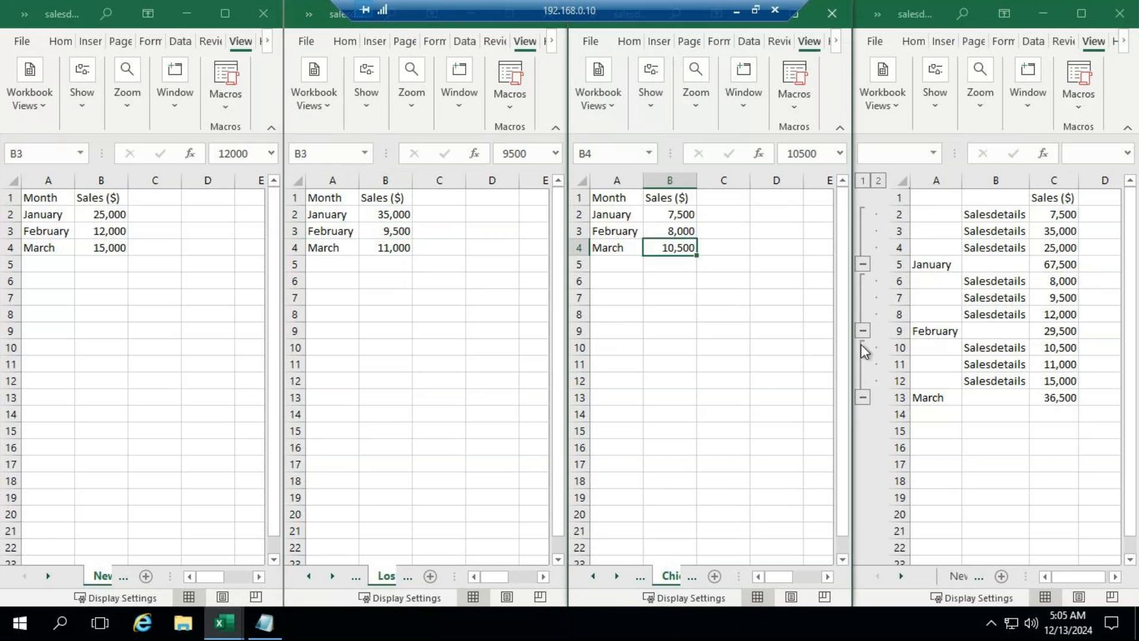
pyautogui.press('BackSpace')
pyautogui.write('50000')
pyautogui.press('Return')
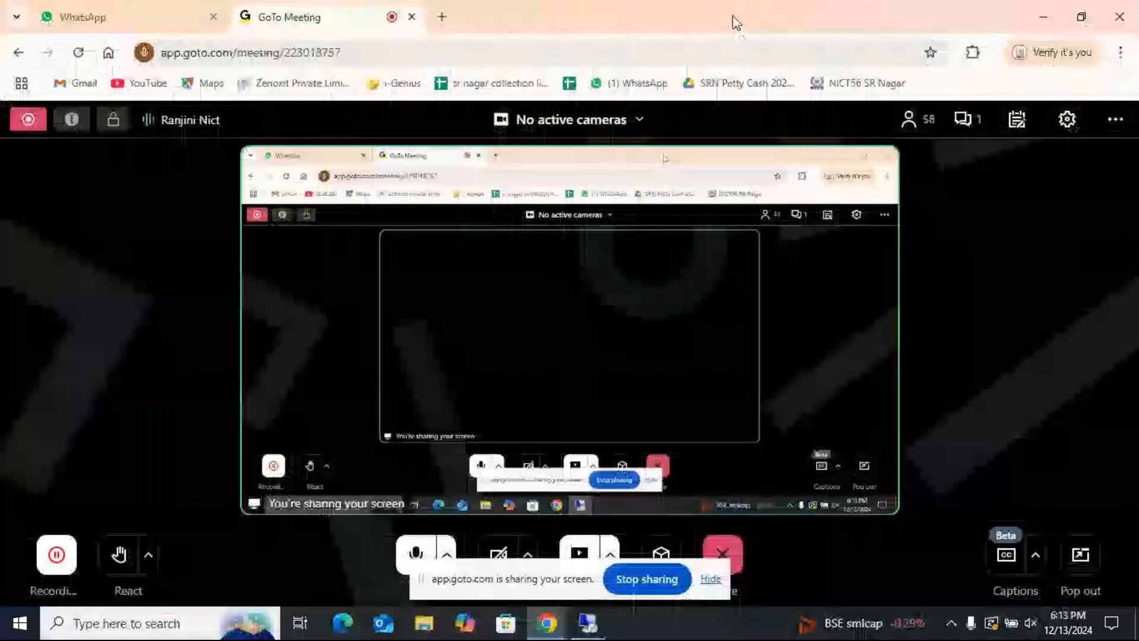
# Step: Minimize the remote session to check the GoTo Meeting chat, and return to the remote desktop
pyautogui.click(736, 11)
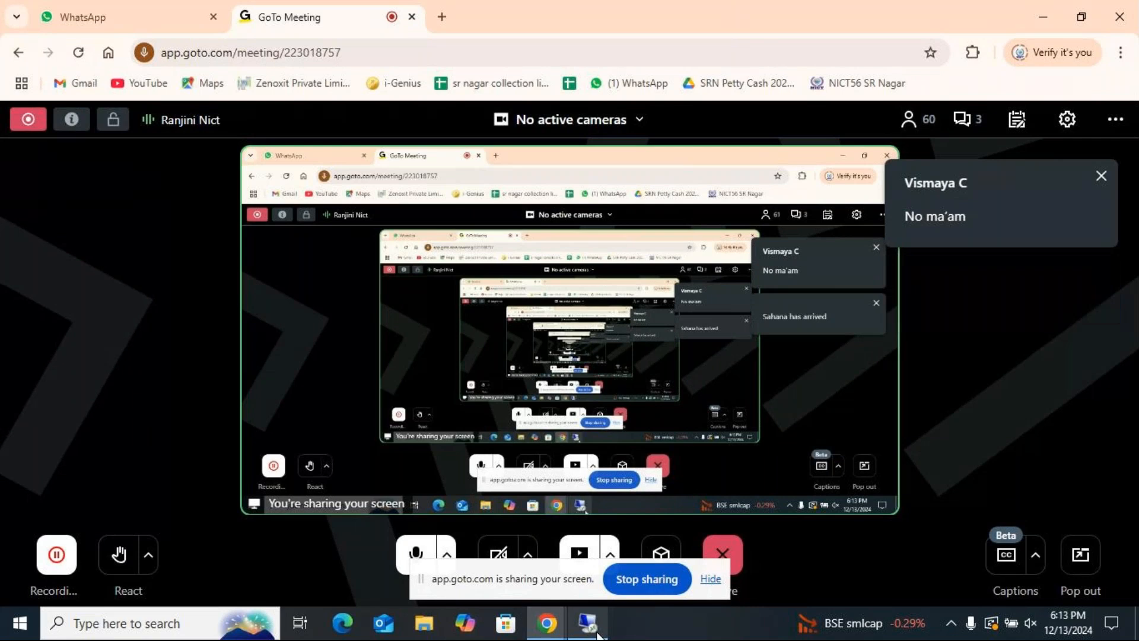
pyautogui.moveTo(602, 624)
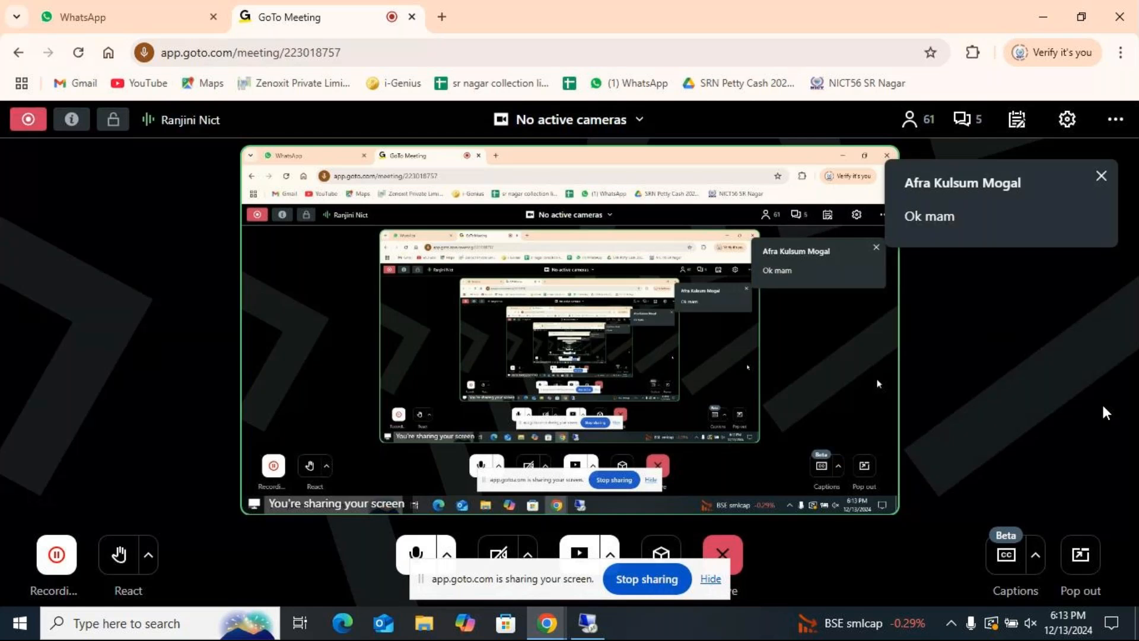
pyautogui.click(600, 627)
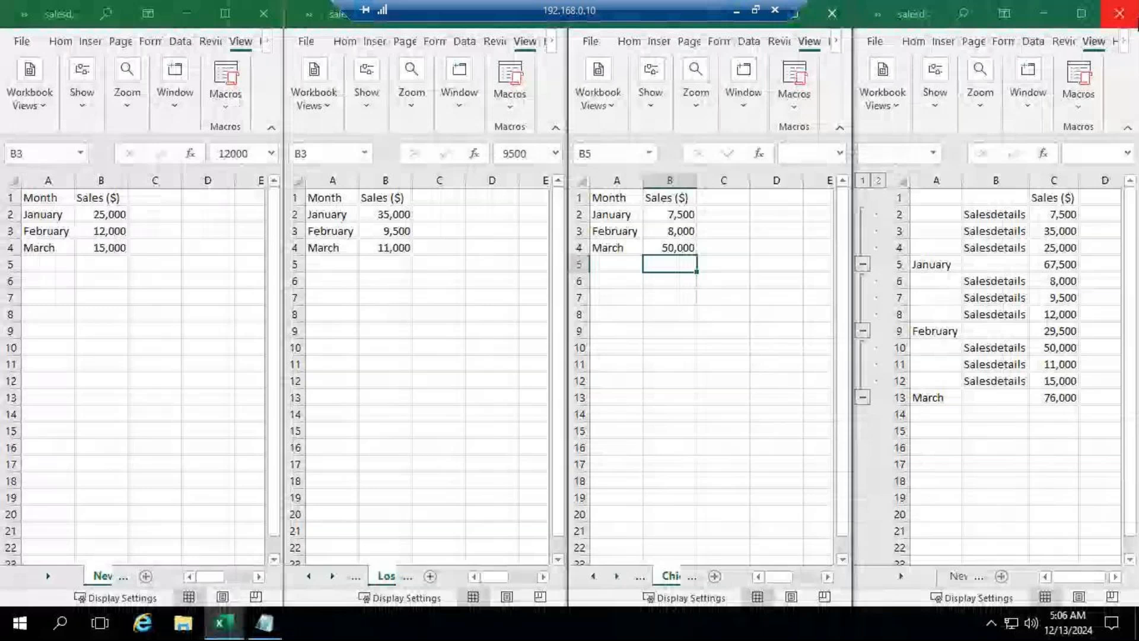
# Step: Close the workbook windows showing the consolidated sheet, the Chicago sheet and the New York sheet
pyautogui.click(1120, 14)
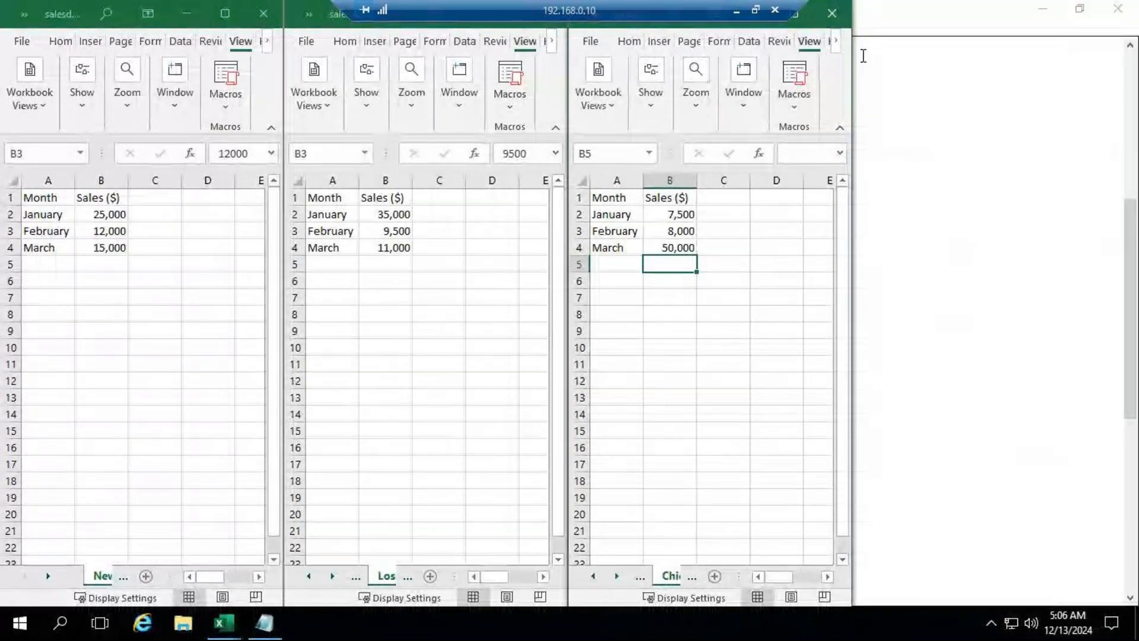
pyautogui.click(831, 10)
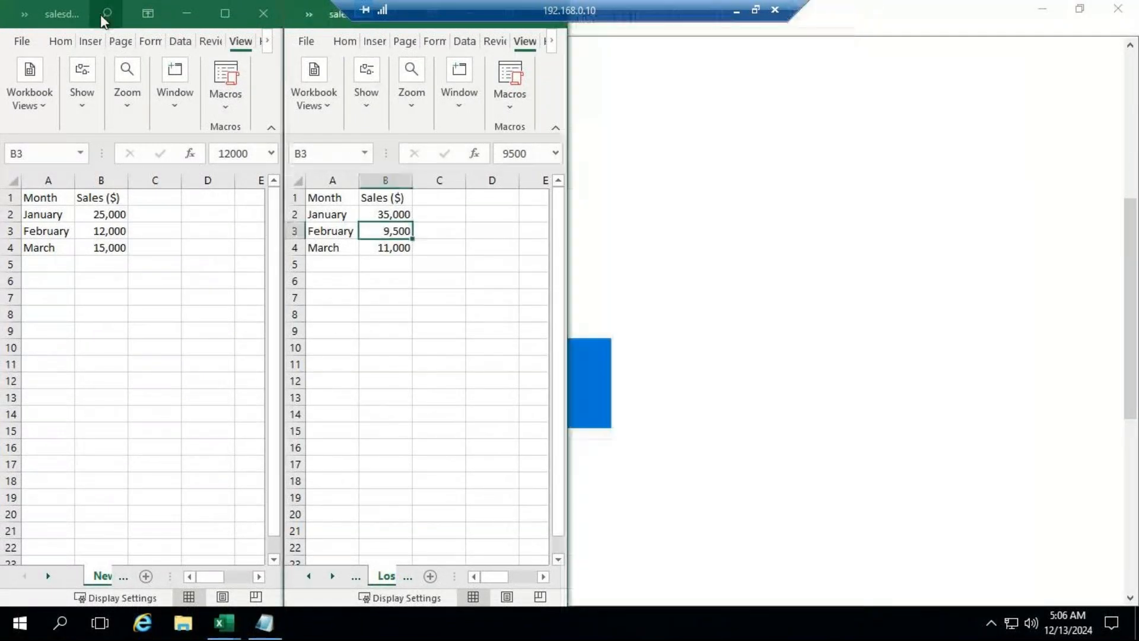
pyautogui.click(251, 19)
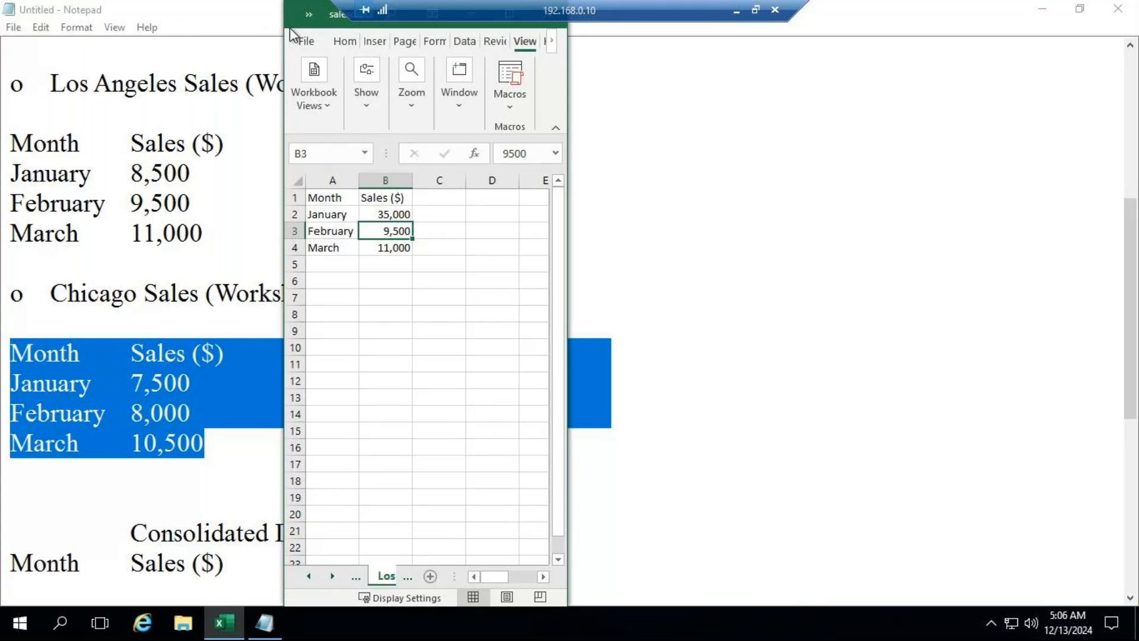
# Step: Close the remaining salesdetails workbook window and the untitled Notepad document, both without saving changes
pyautogui.click(450, 27)
pyautogui.click(752, 244)
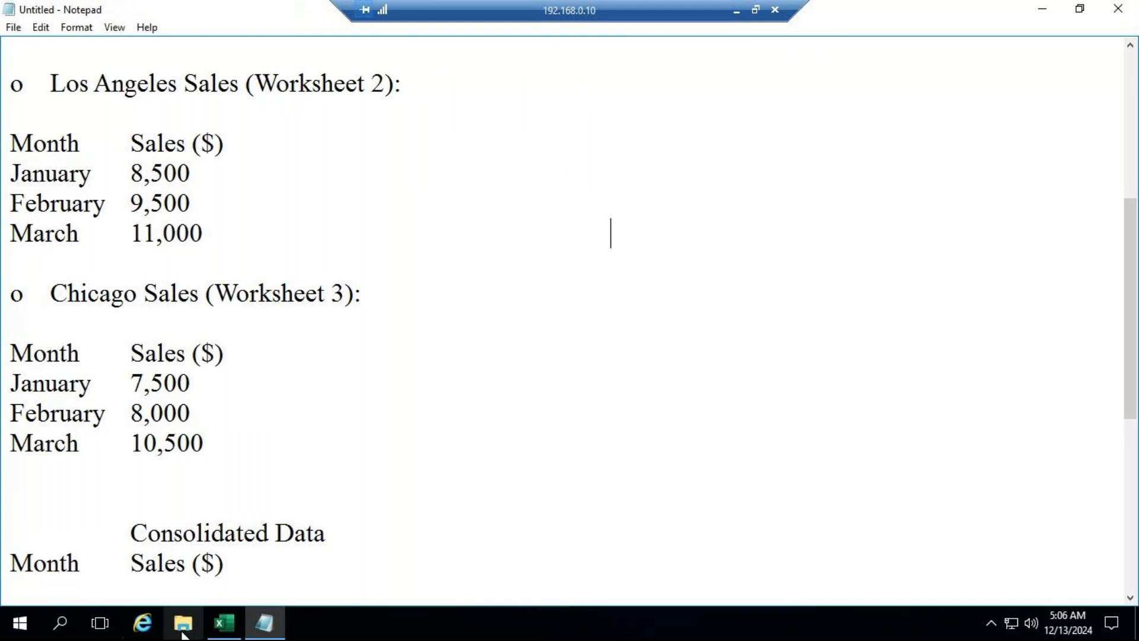
pyautogui.click(224, 621)
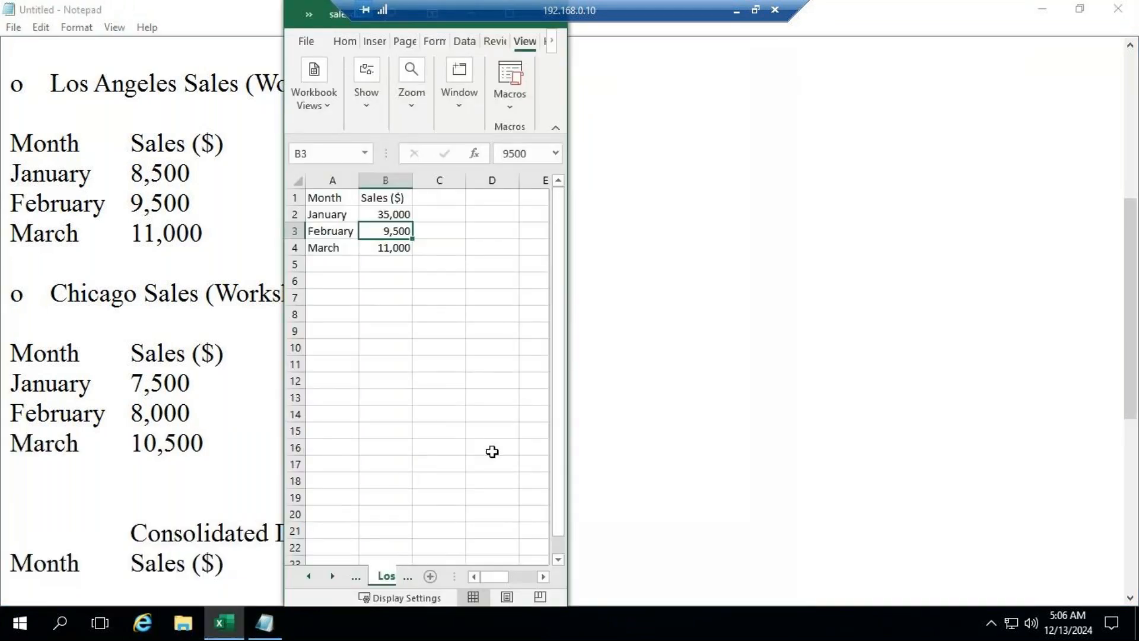
pyautogui.moveTo(367, 24); pyautogui.dragTo(528, 227)
pyautogui.click(707, 215)
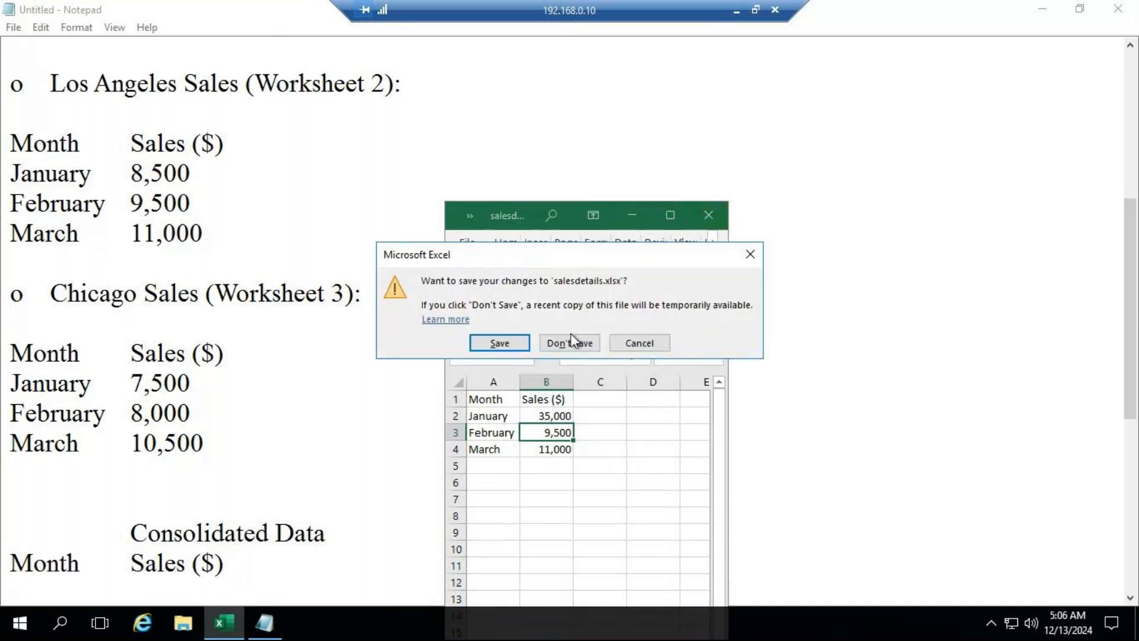
pyautogui.click(568, 341)
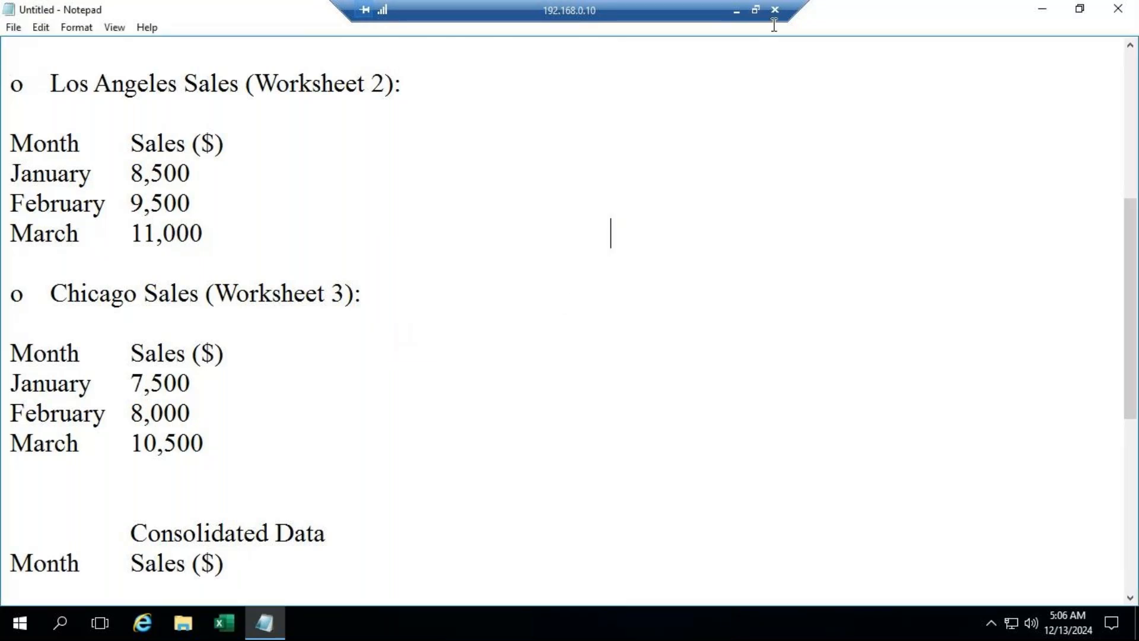
pyautogui.click(1112, 9)
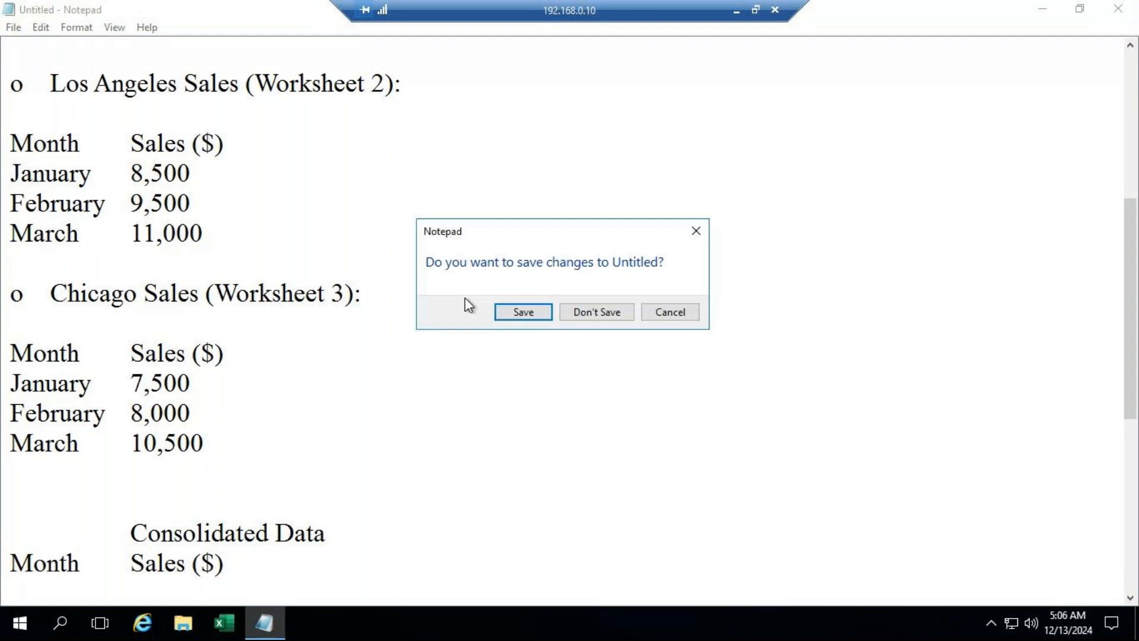
pyautogui.click(583, 313)
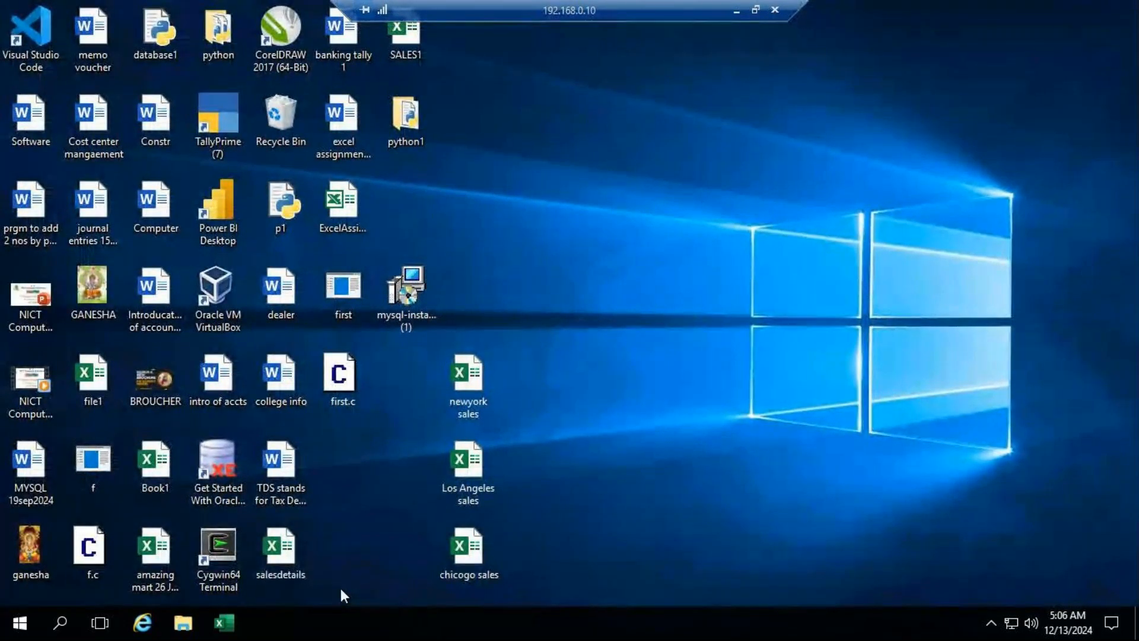
# Step: Start Excel and open the recent ADVEXL workbook by entering its file password
pyautogui.click(225, 623)
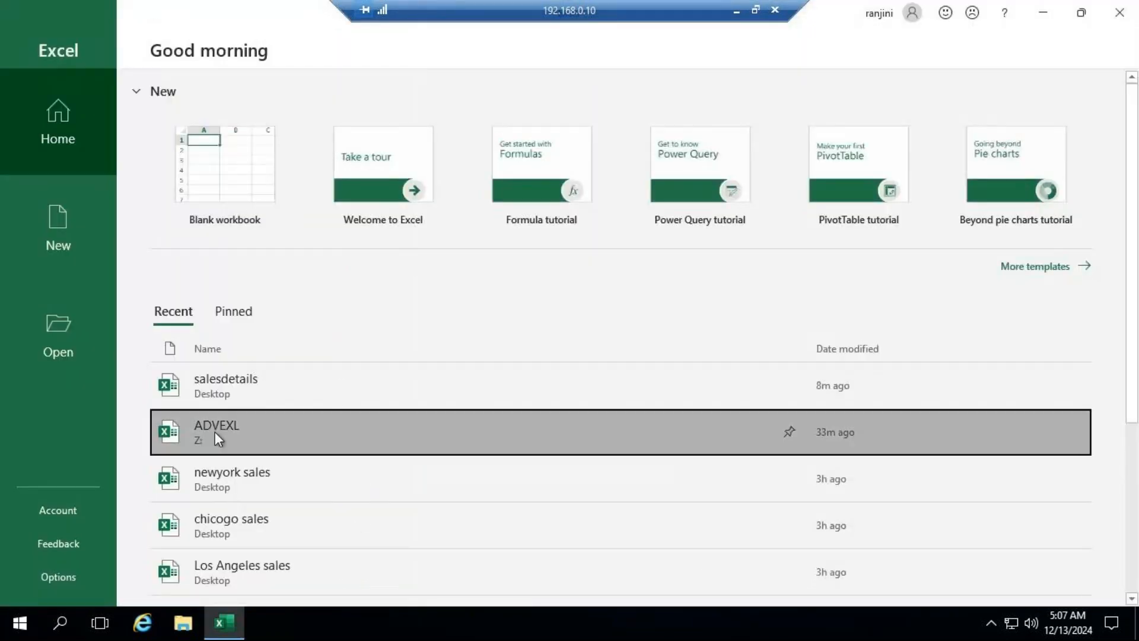
pyautogui.click(215, 432)
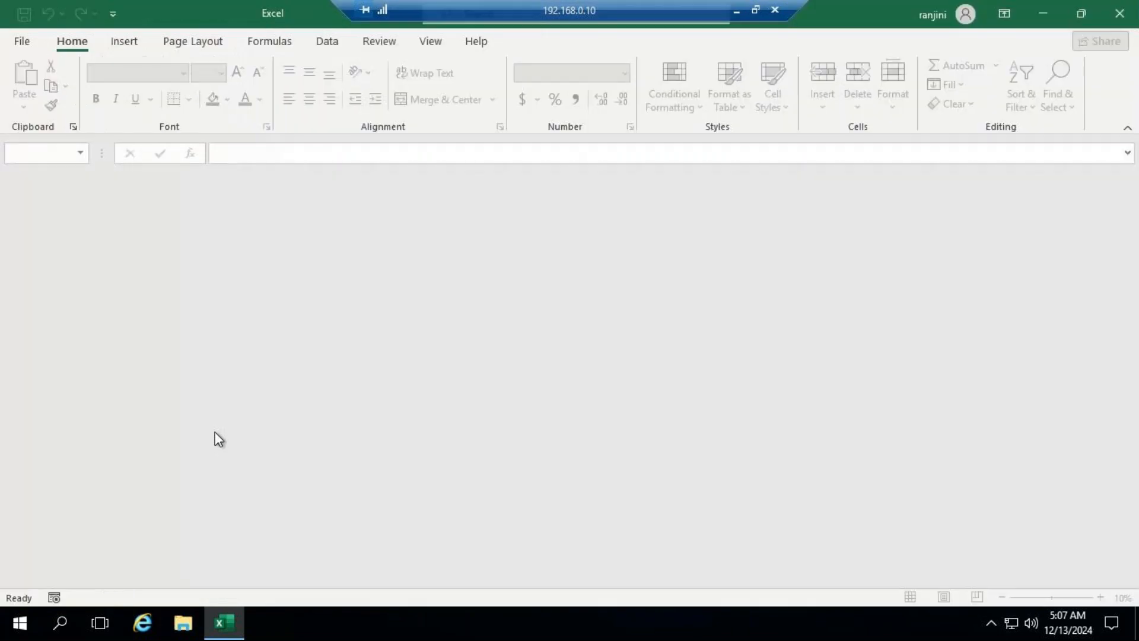
pyautogui.write('123')
pyautogui.press('Return')
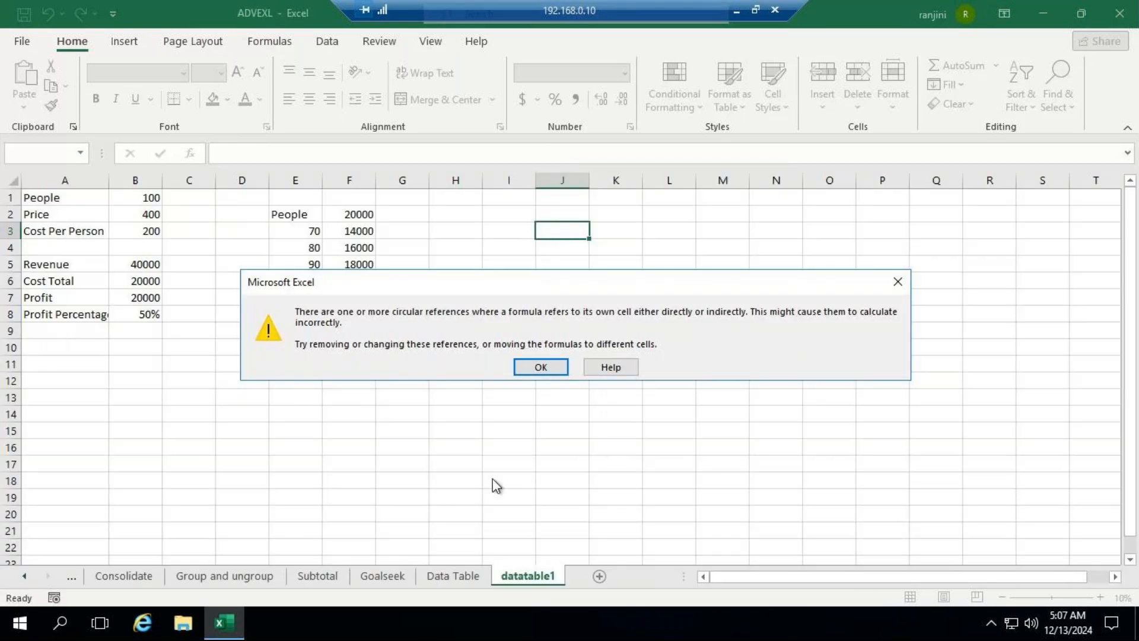
pyautogui.click(541, 366)
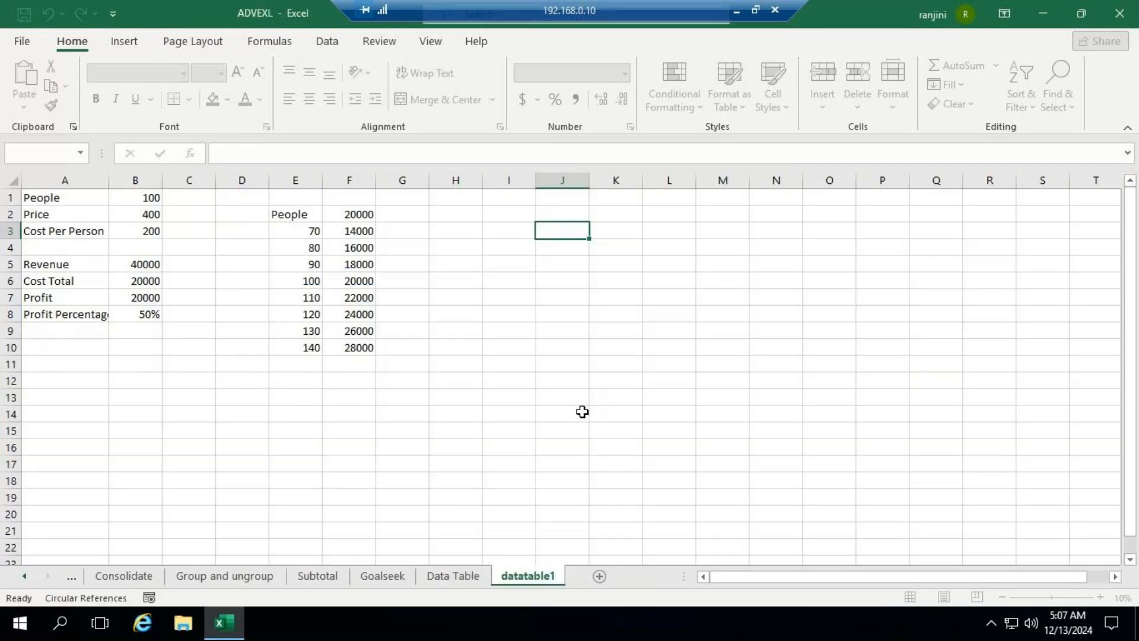
# Step: Examine which tools the What-If Analysis command offers
pyautogui.click(326, 42)
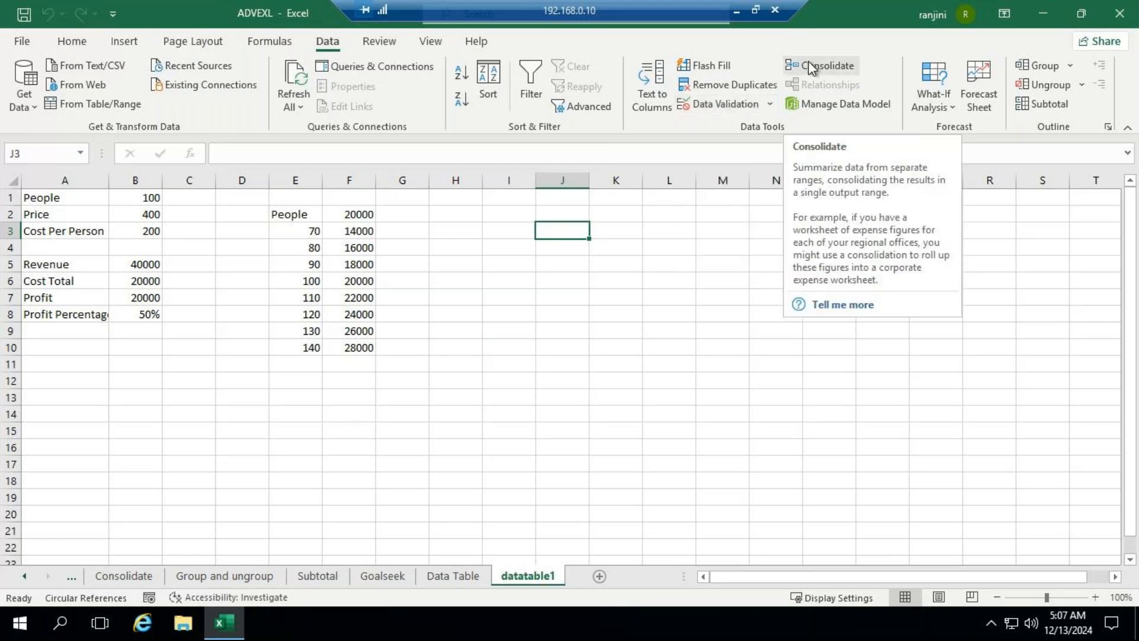
pyautogui.click(951, 111)
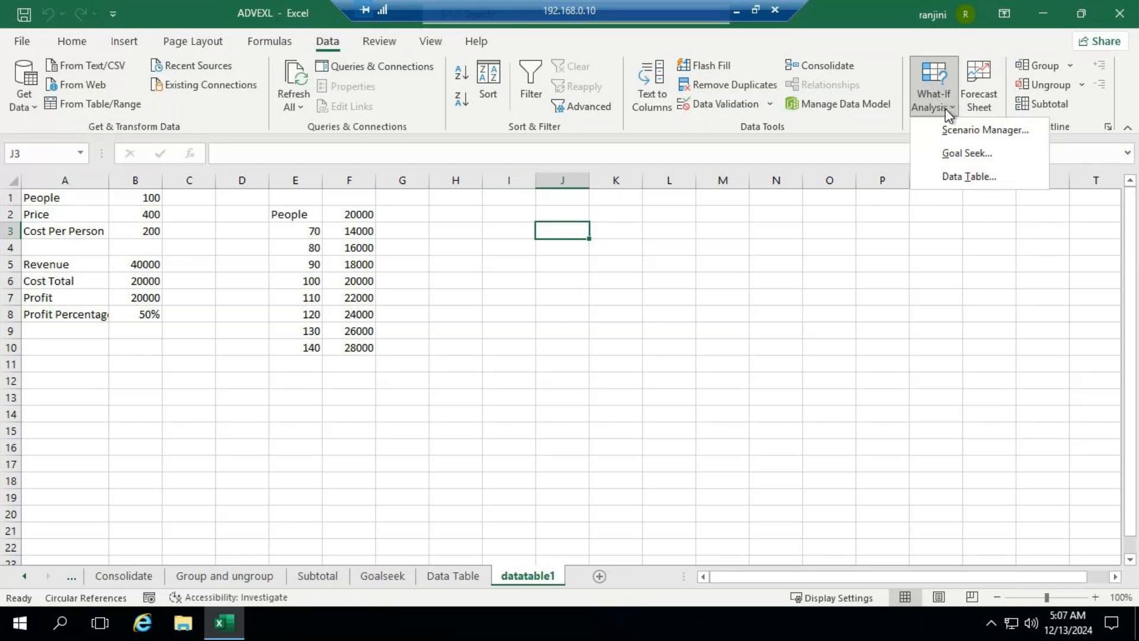
pyautogui.click(550, 336)
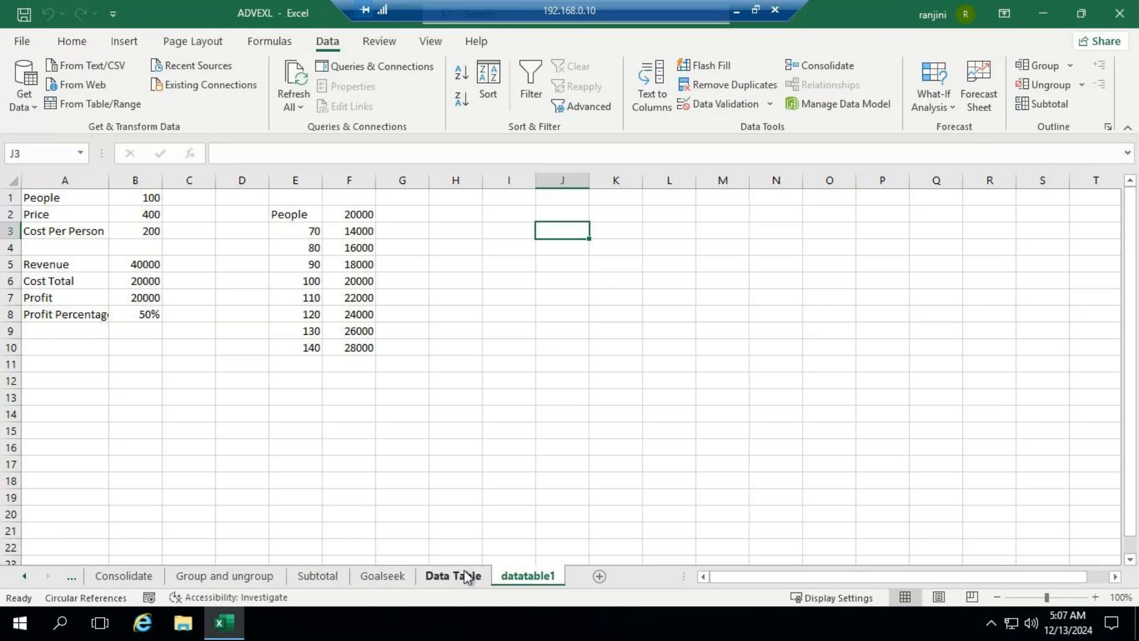
# Step: Copy the Goal Seek definition from cell A1 of the Goalseek sheet into a new, maximized Notepad document
pyautogui.click(382, 575)
pyautogui.click(56, 197)
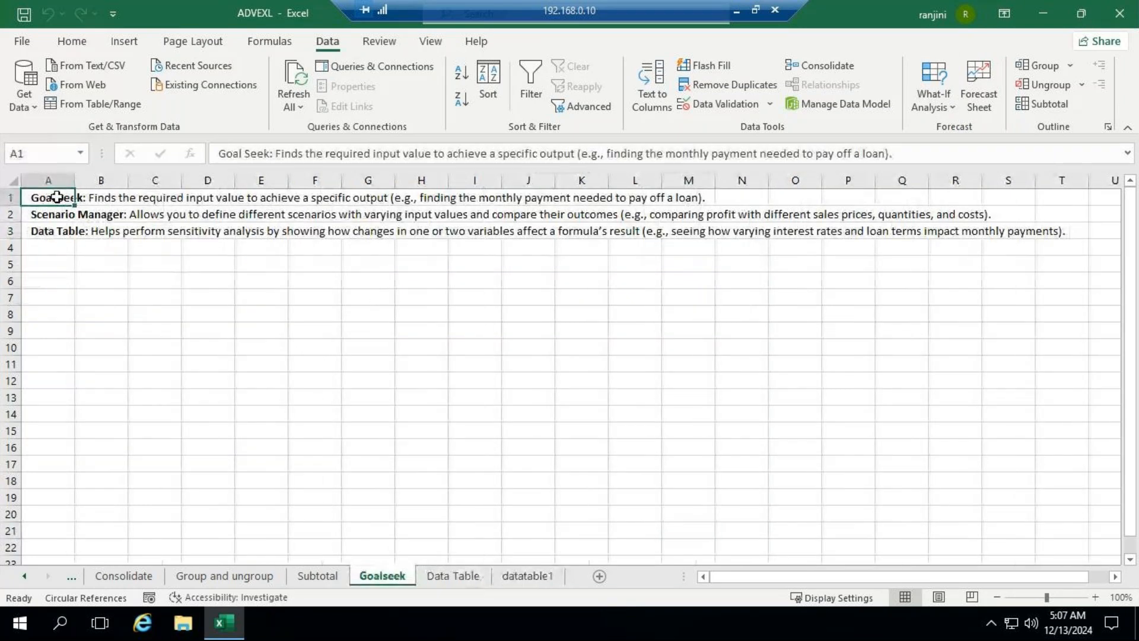
pyautogui.hotkey('ctrl', 'c')
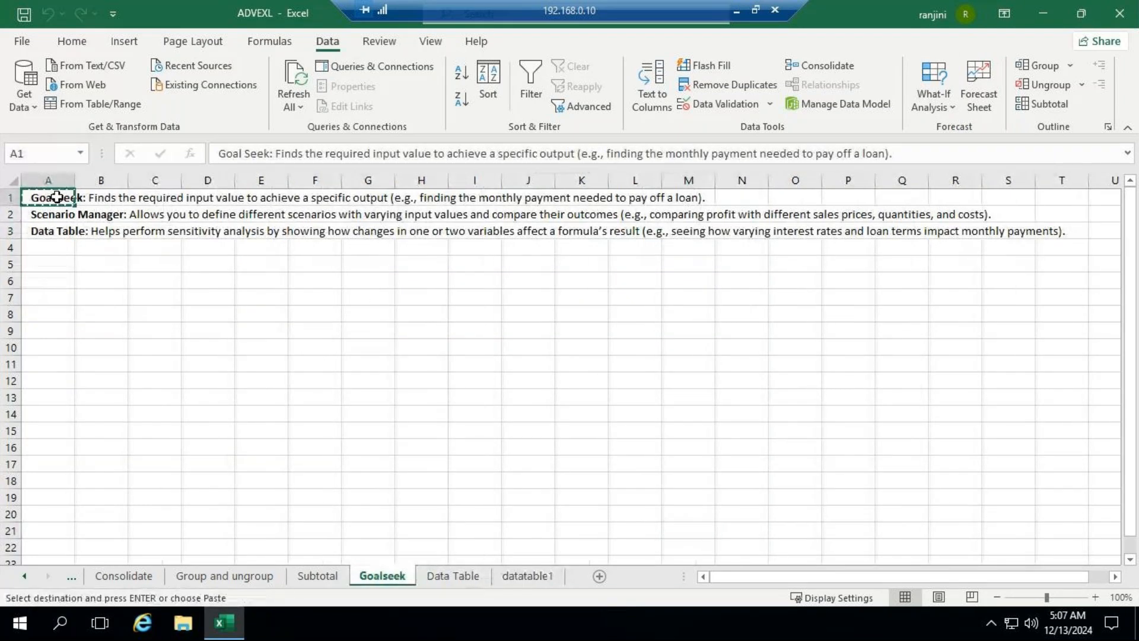
pyautogui.click(60, 623)
pyautogui.write('n')
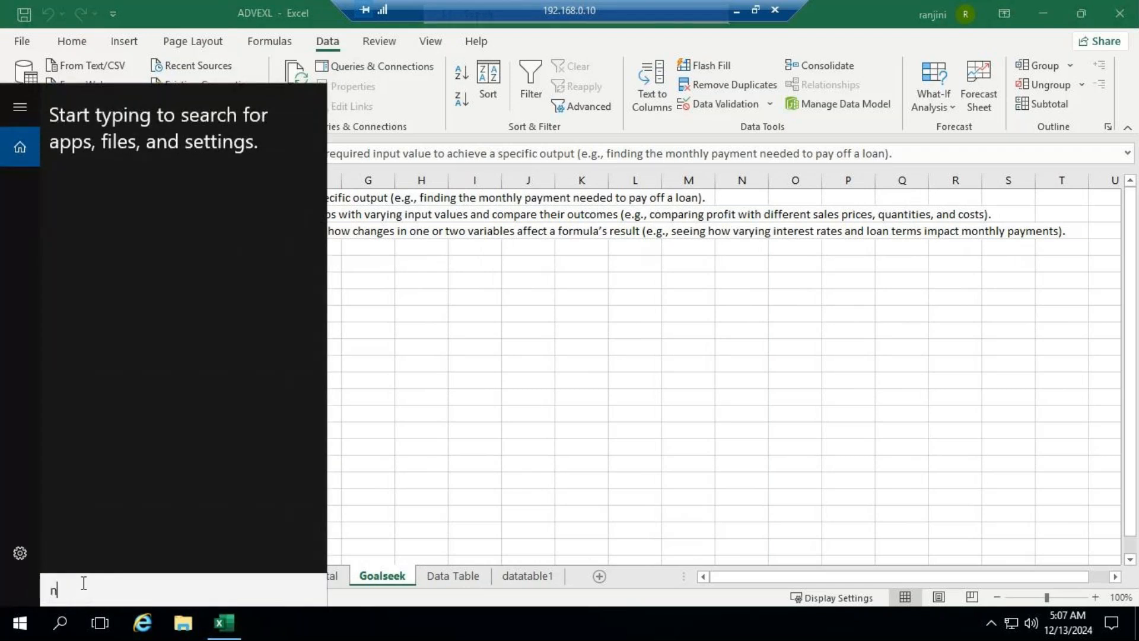
pyautogui.write('ote')
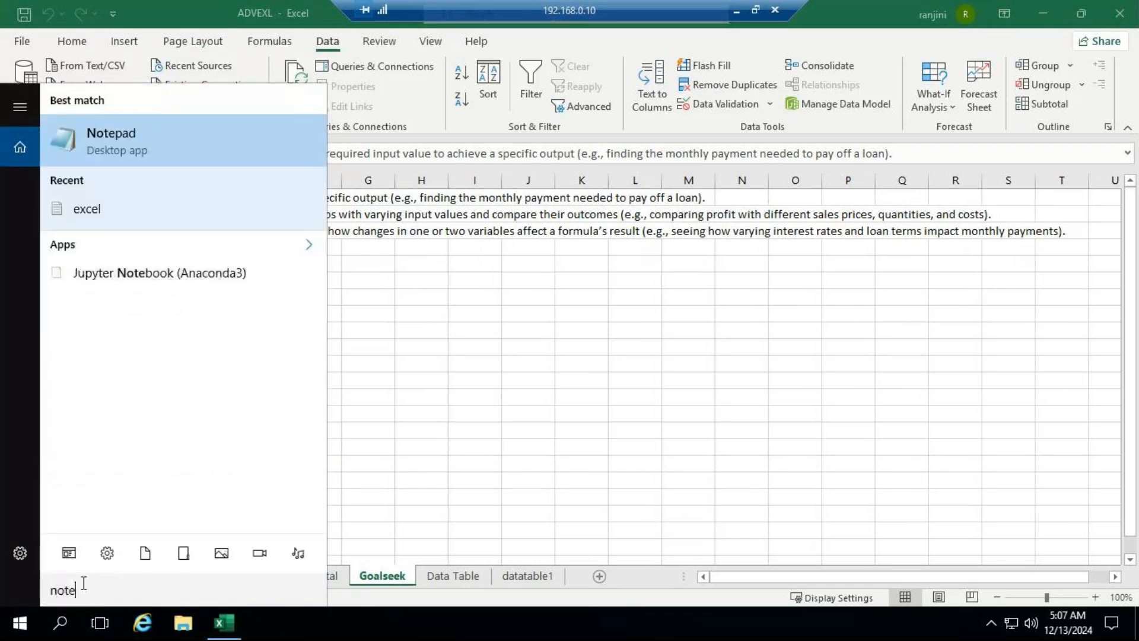
pyautogui.press('Return')
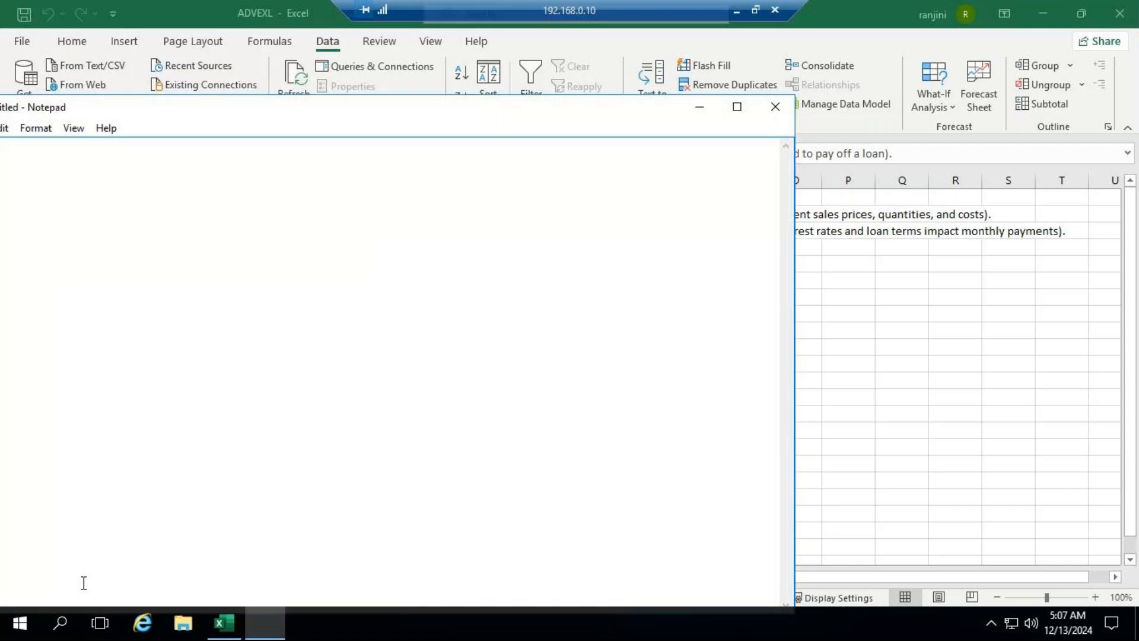
pyautogui.hotkey('ctrl', 'v')
pyautogui.click(737, 107)
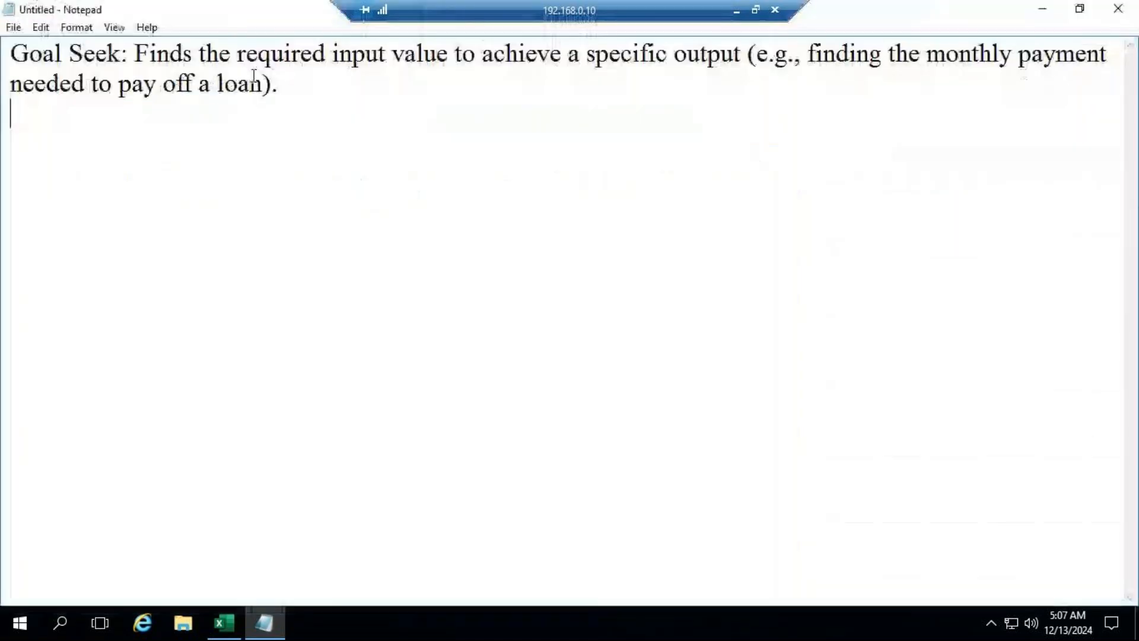
# Step: Remove the bracketed loan example from the Goal Seek definition and end the sentence with a period after "output"
pyautogui.moveTo(743, 60); pyautogui.dragTo(902, 143)
pyautogui.press('Delete')
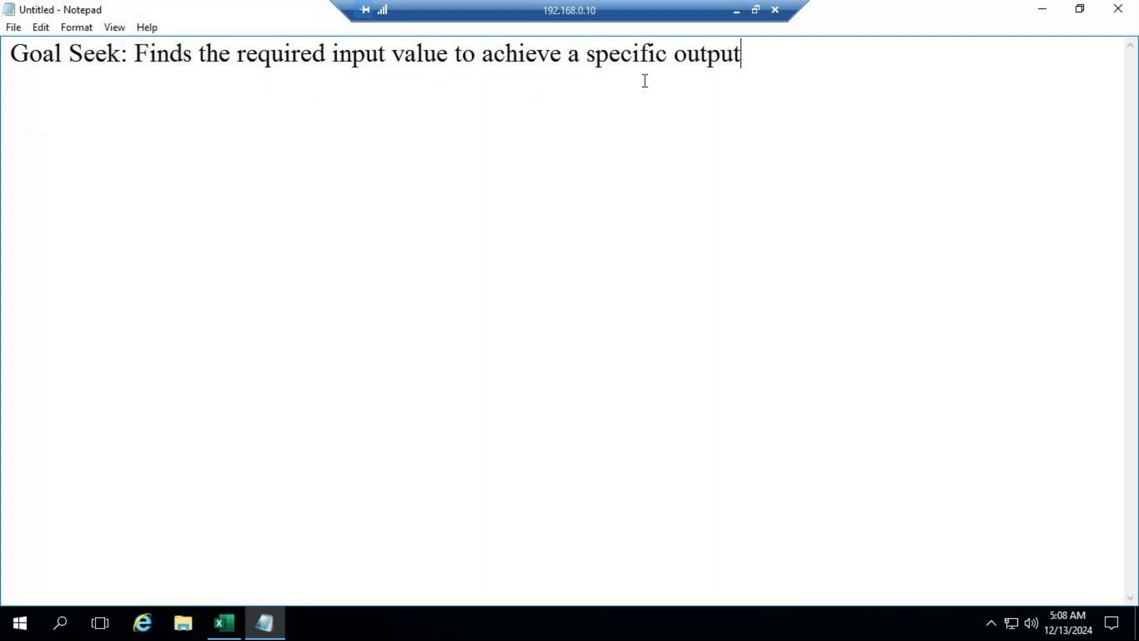
pyautogui.write('.')
# Step: Switch back to Excel and create a new blank workbook
pyautogui.click(230, 628)
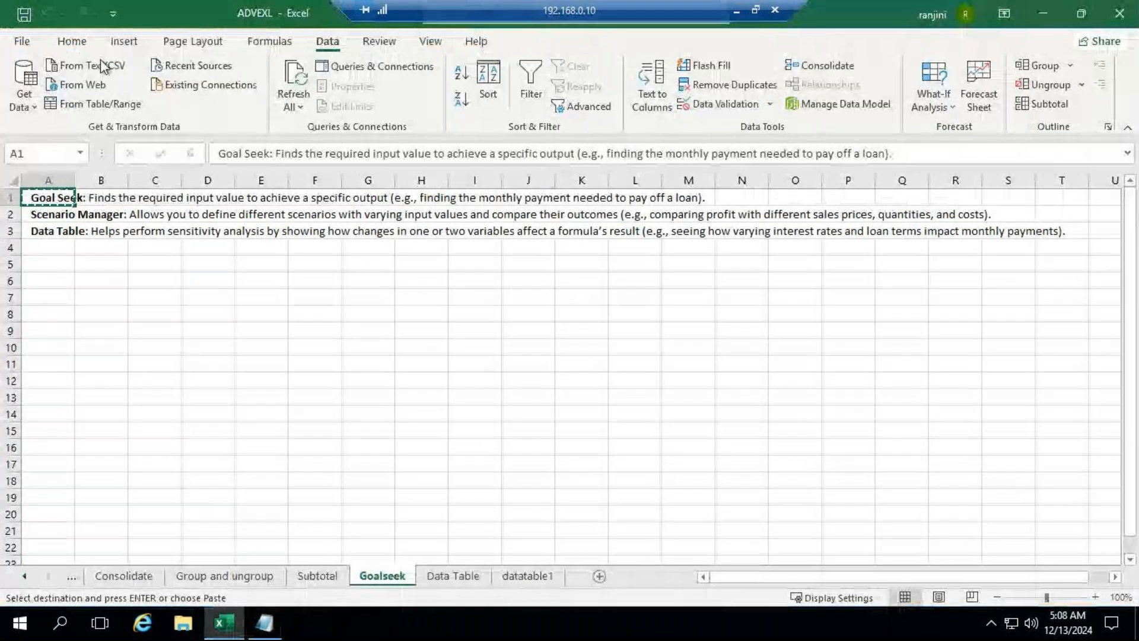
pyautogui.click(21, 41)
pyautogui.click(245, 162)
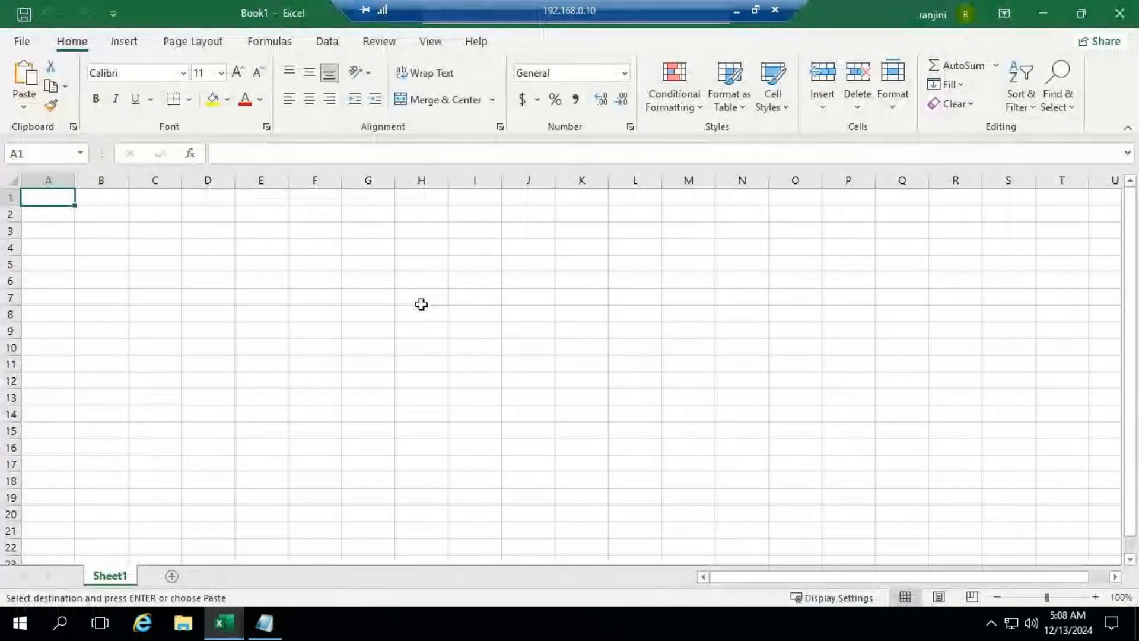
# Step: Enter the label Pamount in cell A1 of the blank sheet
pyautogui.click(1061, 597)
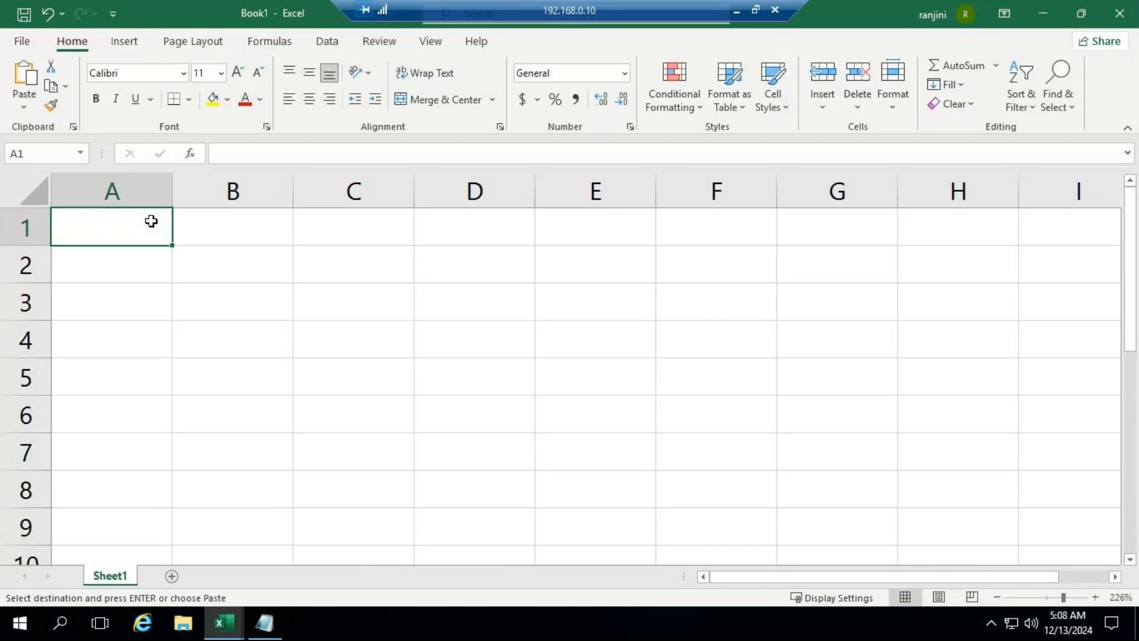
pyautogui.write('P')
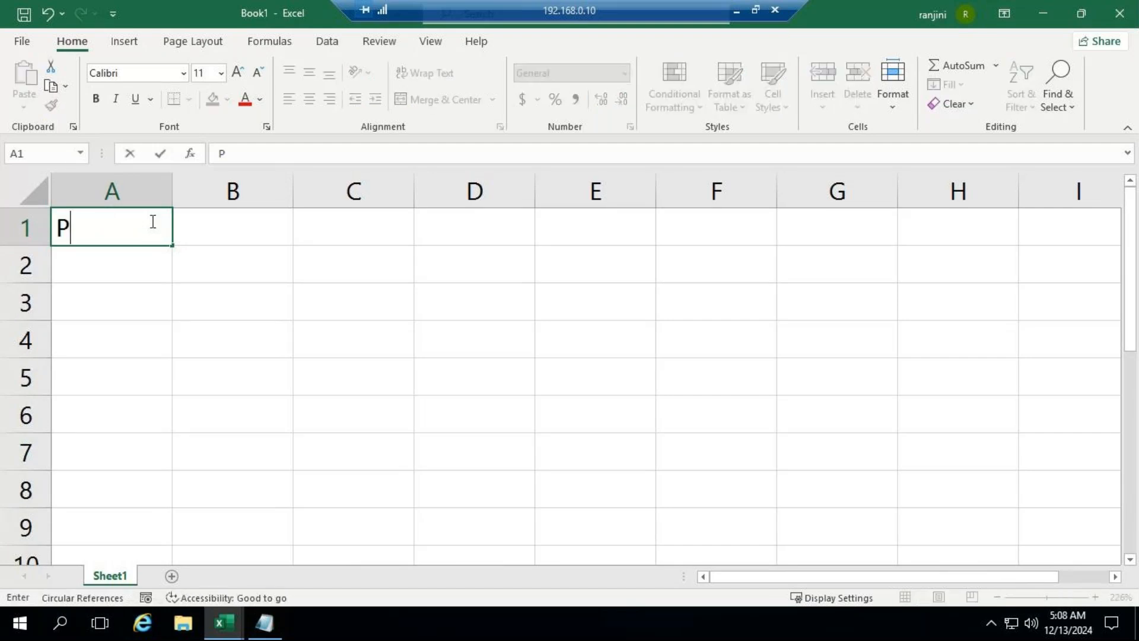
pyautogui.write('rincip')
pyautogui.press('BackSpace')
pyautogui.press('BackSpace')
pyautogui.press('BackSpace')
pyautogui.press('BackSpace')
pyautogui.press('BackSpace')
pyautogui.press('BackSpace')
pyautogui.write('Amoi')
pyautogui.press('BackSpace')
pyautogui.write('unt')
pyautogui.press('Return')
# Step: Enter the labels Time, Rate and Sinterest in cells A2 to A4
pyautogui.write('Time')
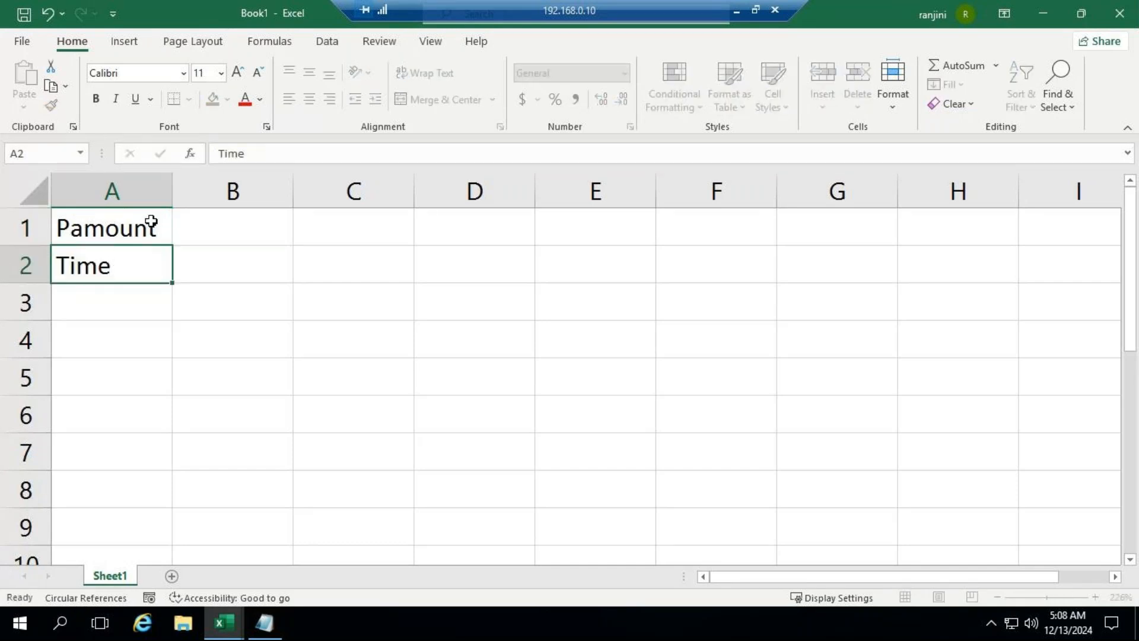
pyautogui.press('Return')
pyautogui.write('Rate')
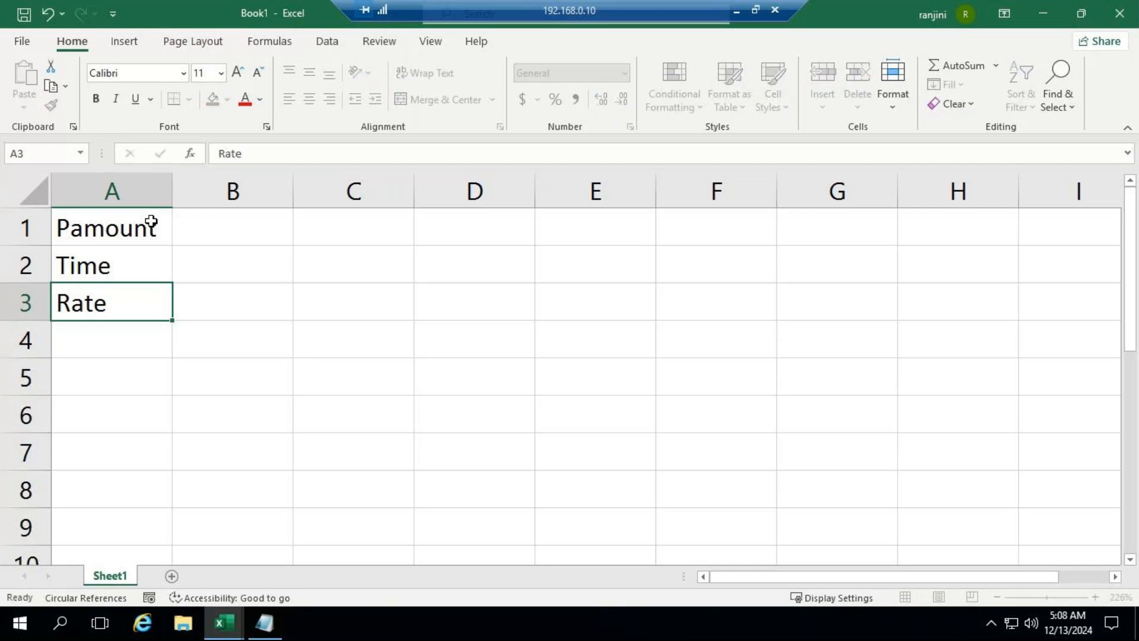
pyautogui.press('Return')
pyautogui.write('S')
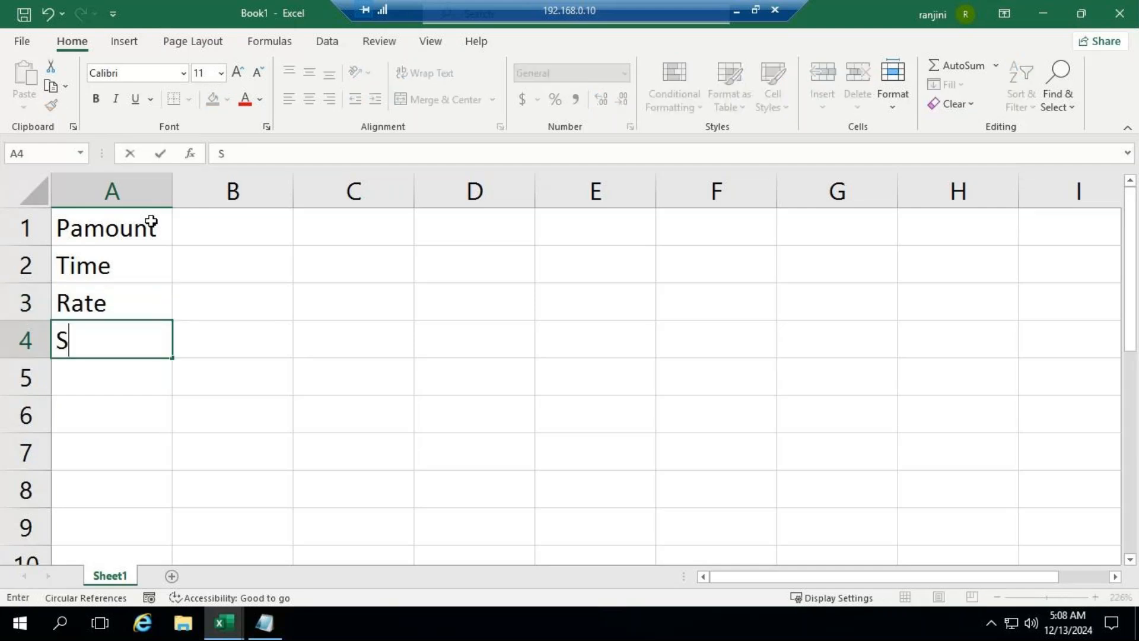
pyautogui.write('Interest')
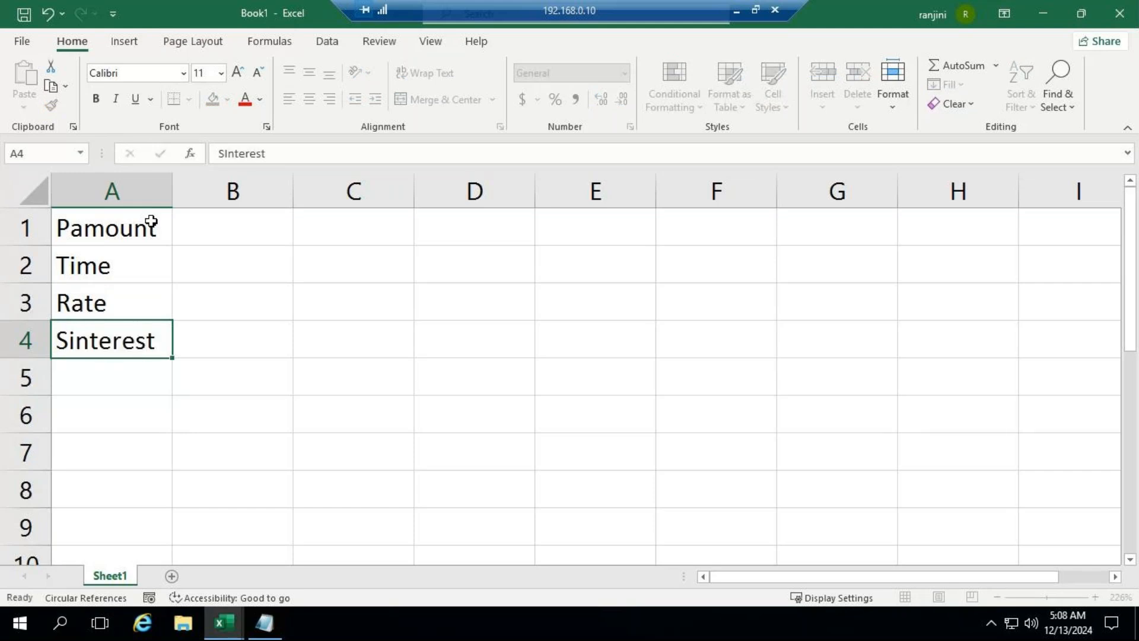
pyautogui.press('Return')
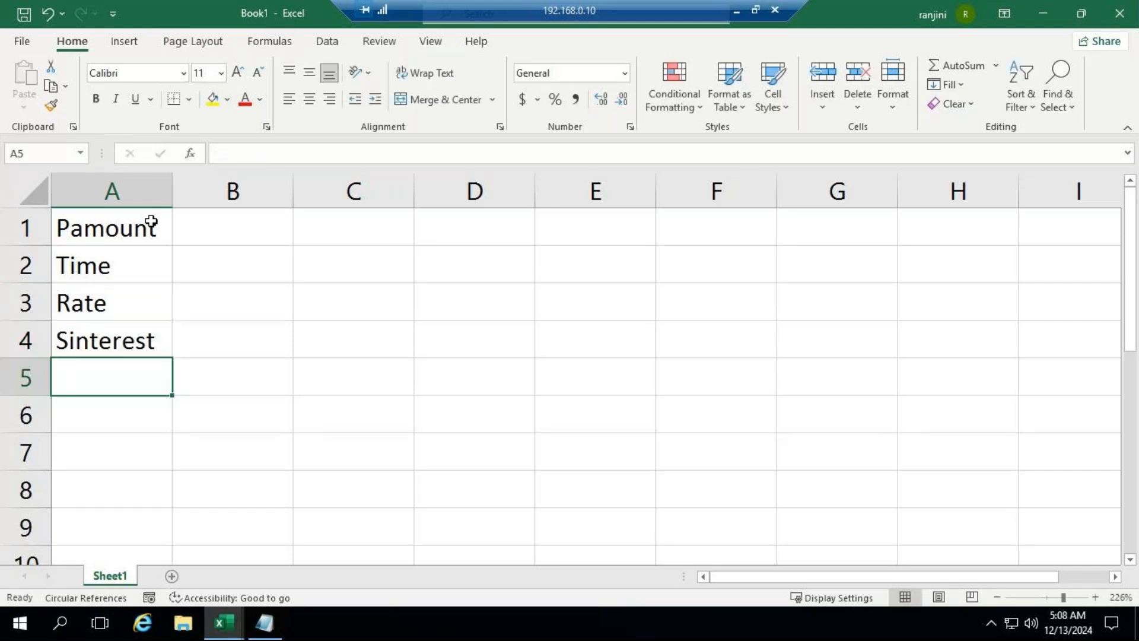
# Step: Fill in the loan inputs: 5000 for Pamount in B1, 2 for Time in B2 and 2% for Rate in B3
pyautogui.click(251, 235)
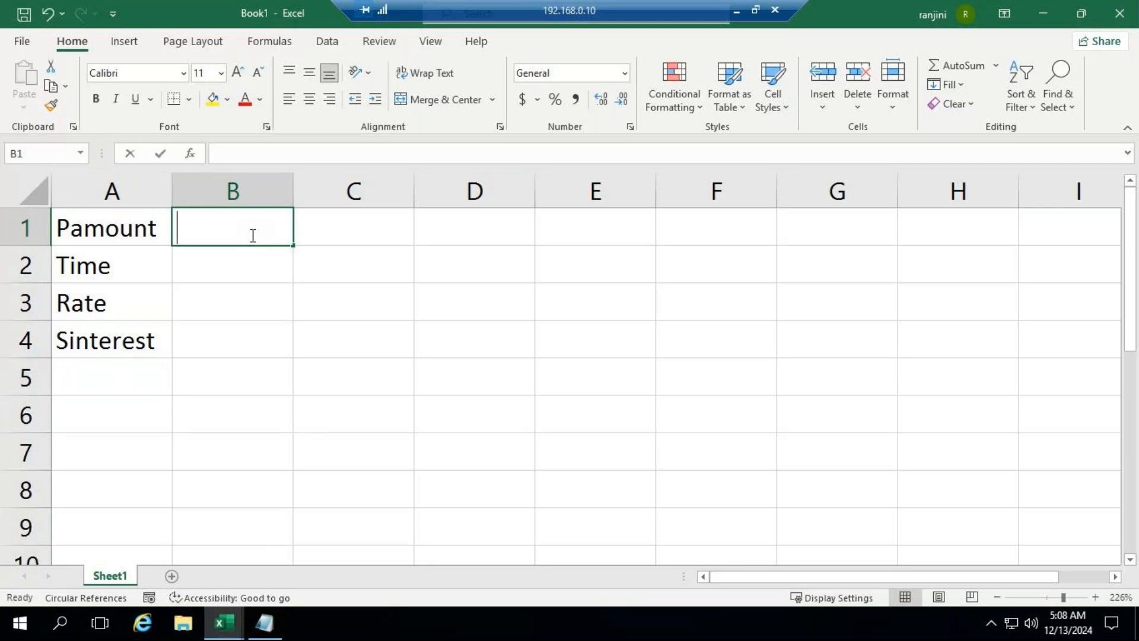
pyautogui.write('5000')
pyautogui.press('Return')
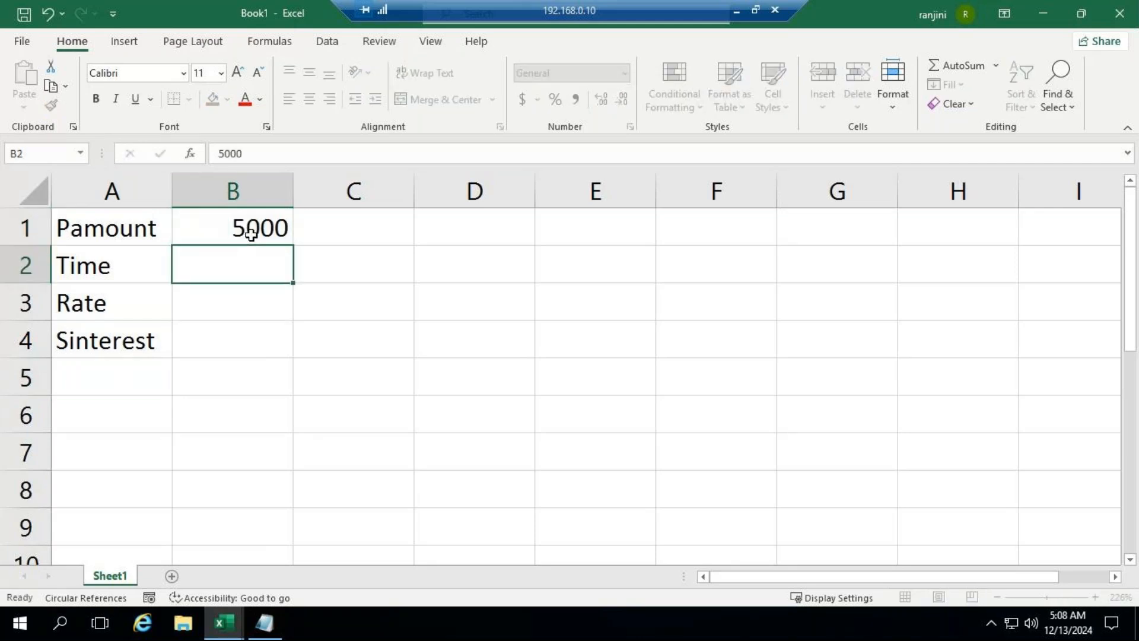
pyautogui.write('2')
pyautogui.press('Return')
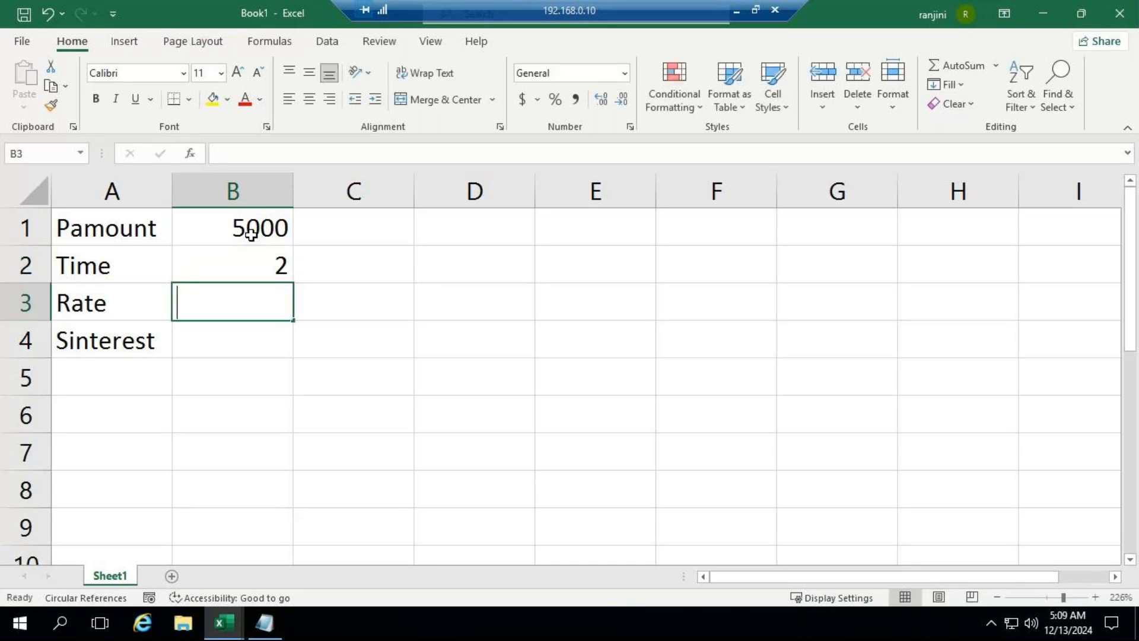
pyautogui.write('2%')
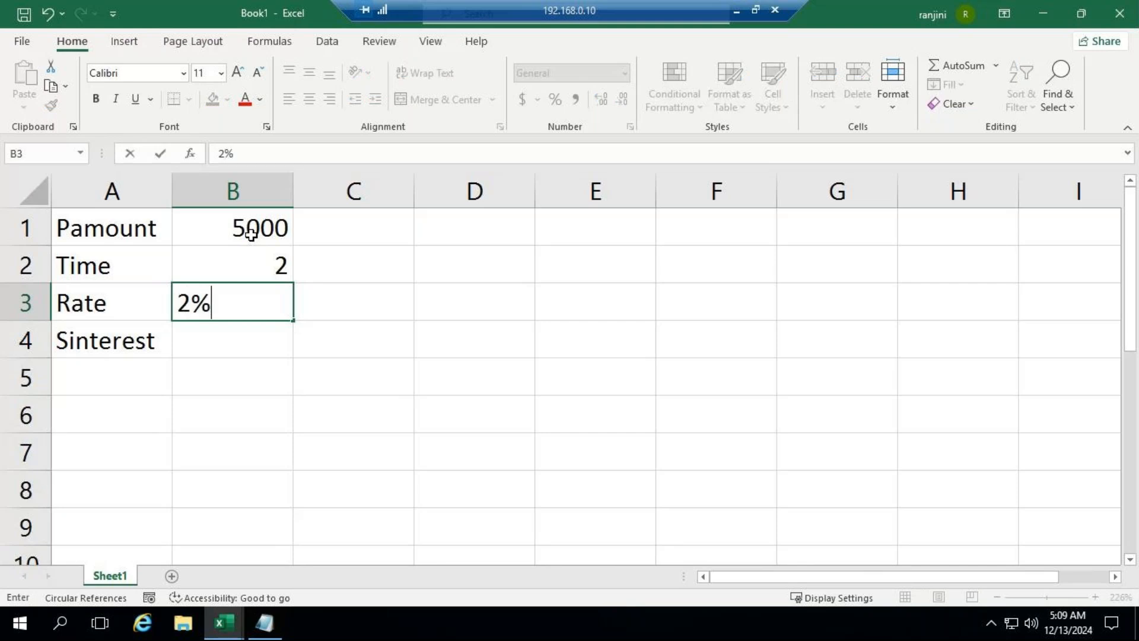
pyautogui.press('Return')
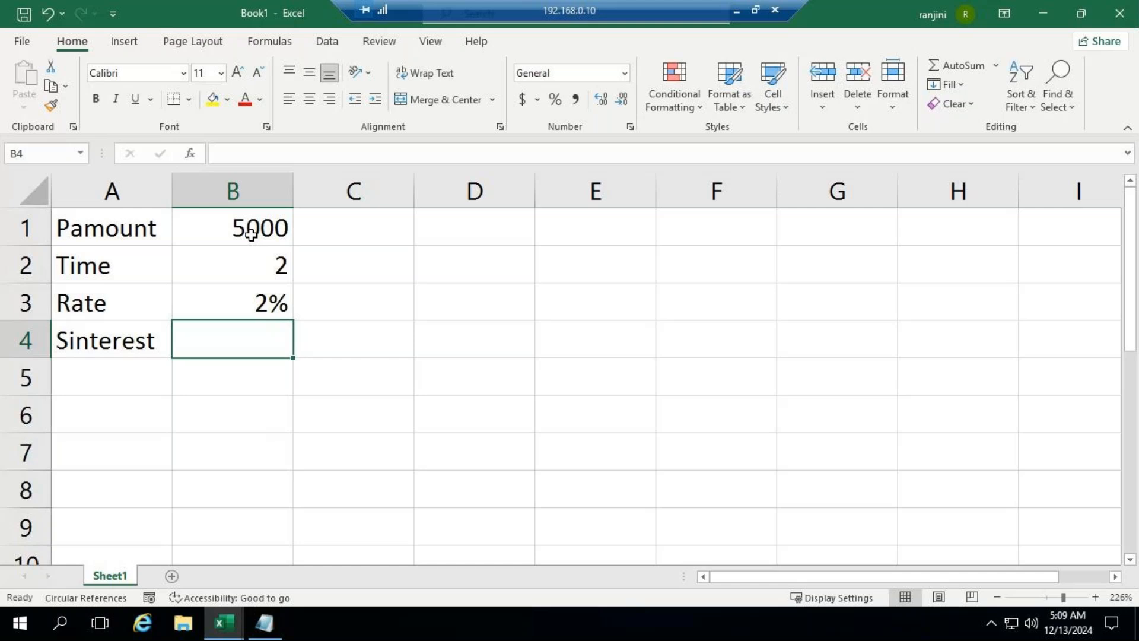
# Step: Calculate the simple interest in cell B4 with the formula =B1*B2*B3
pyautogui.write('=')
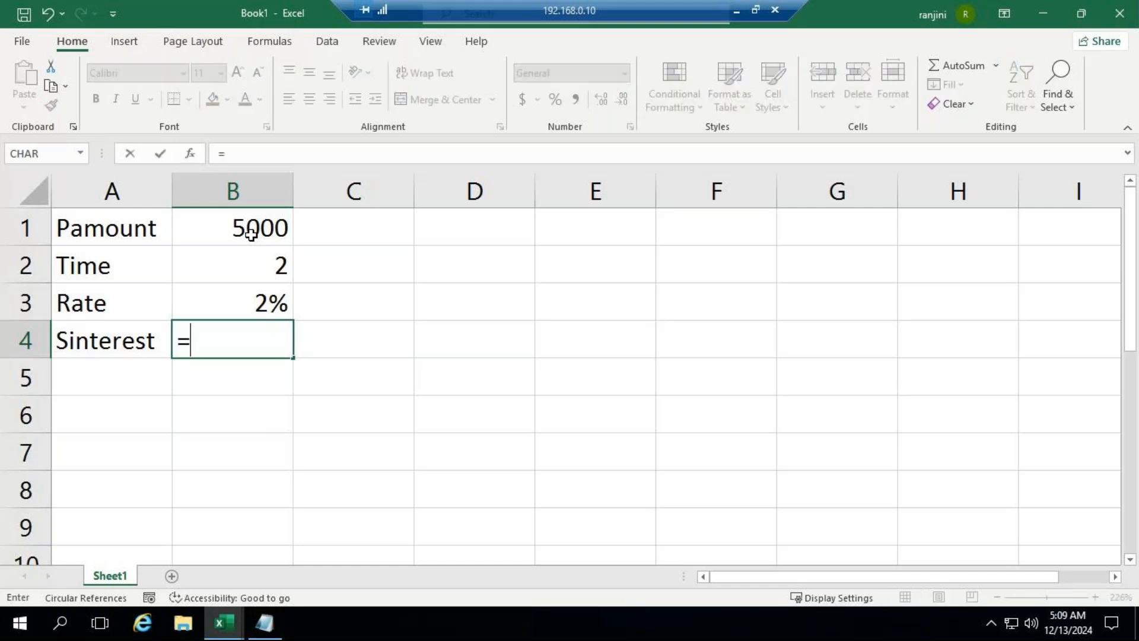
pyautogui.press('Up')
pyautogui.press('Up')
pyautogui.press('Up')
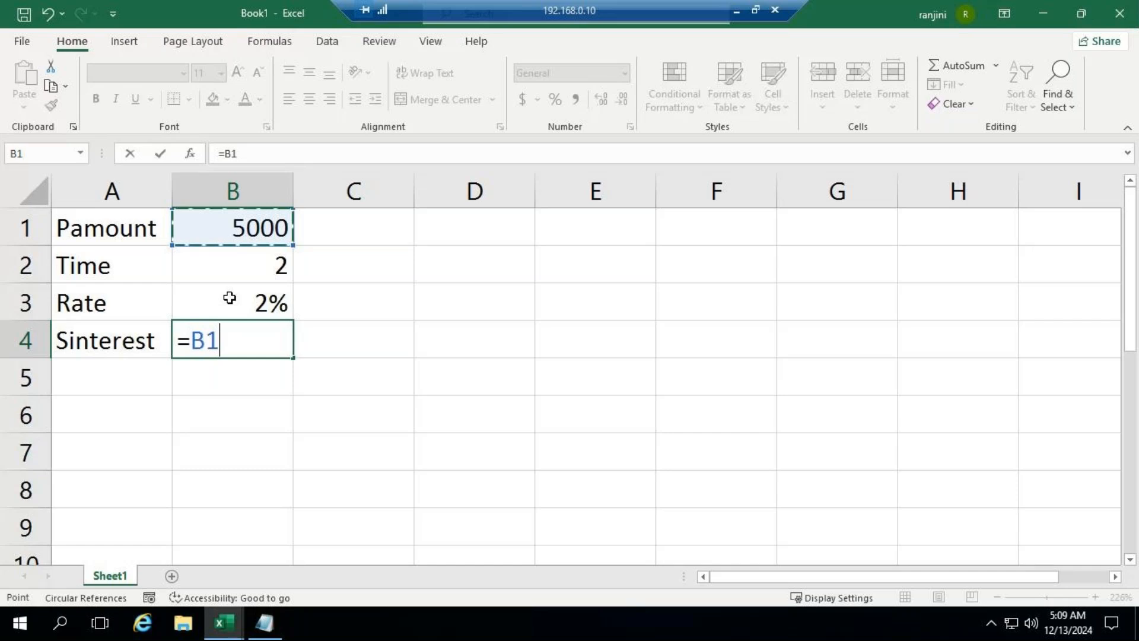
pyautogui.write('*')
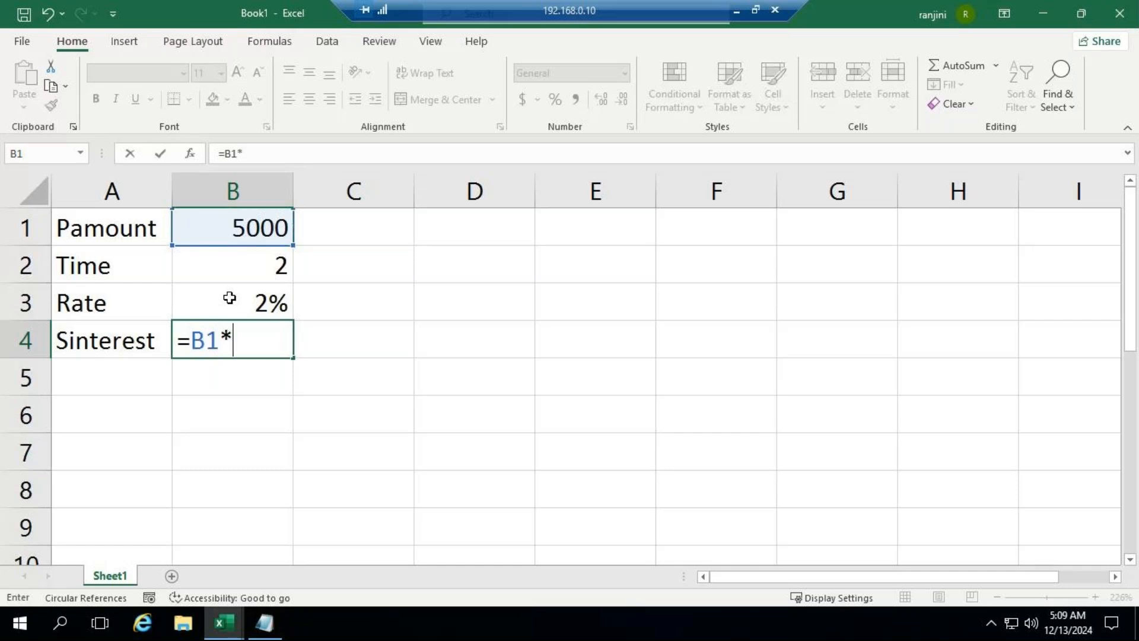
pyautogui.press('Up')
pyautogui.press('Up')
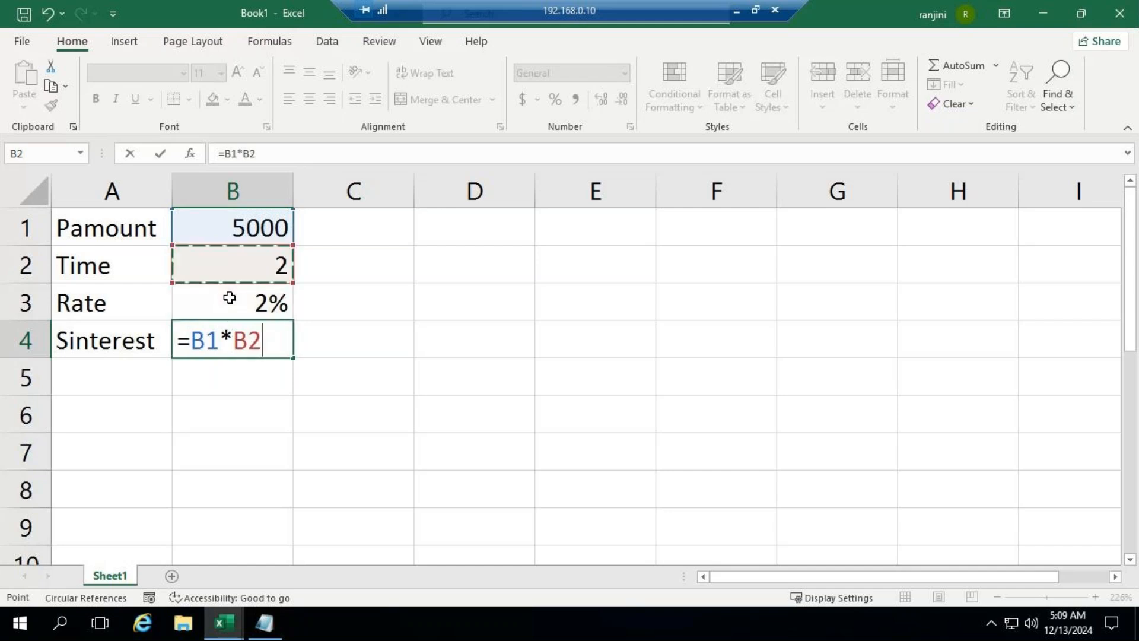
pyautogui.write('*')
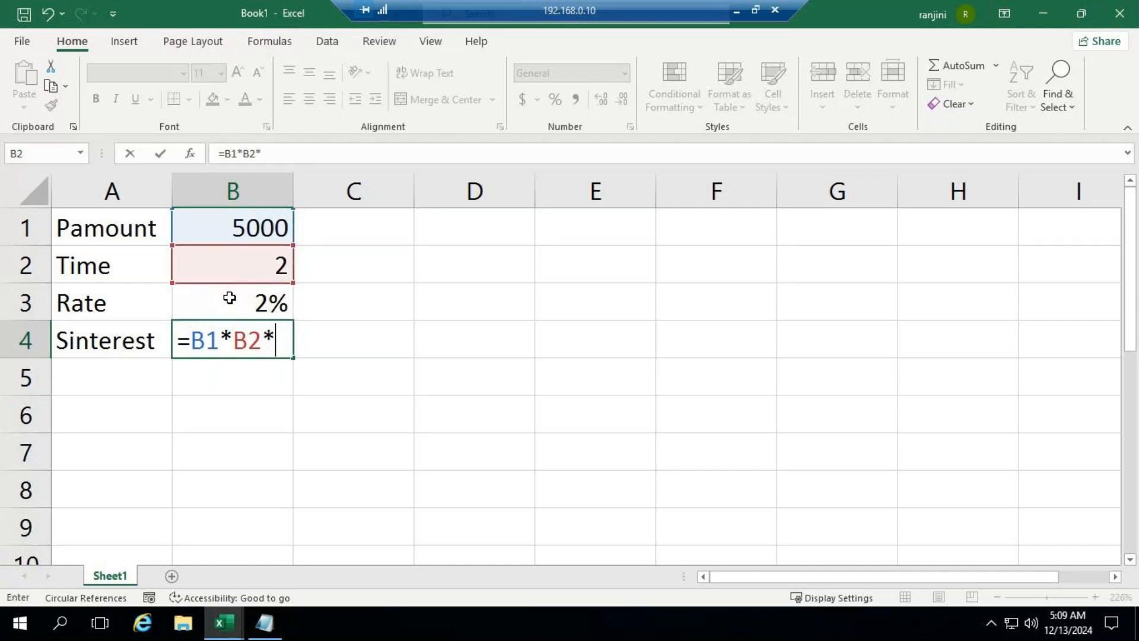
pyautogui.press('Up')
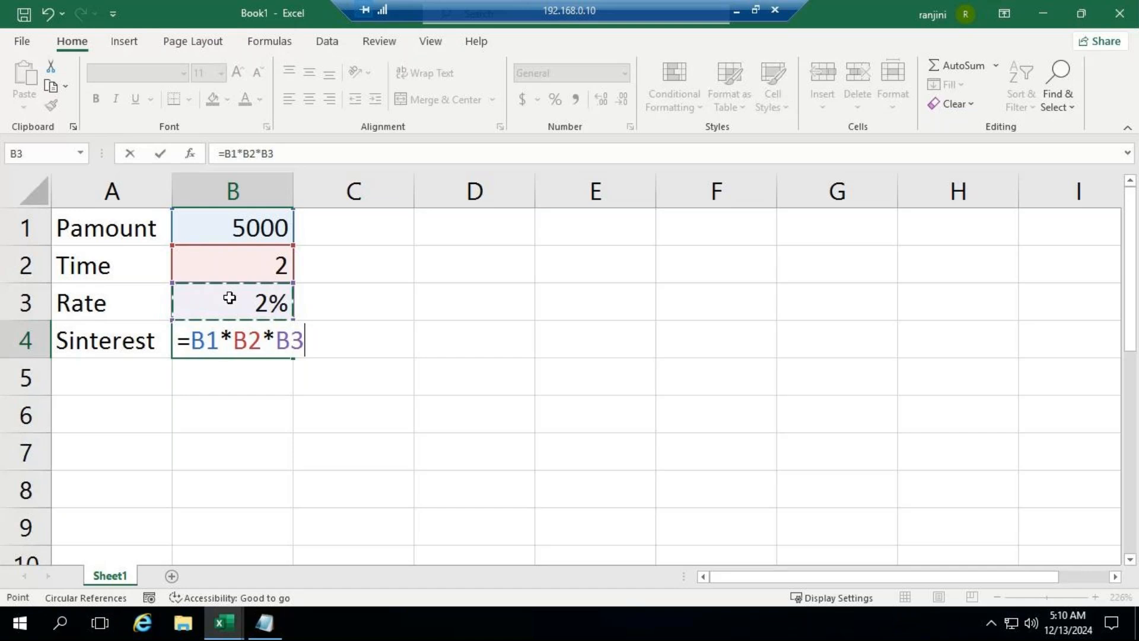
pyautogui.press('Return')
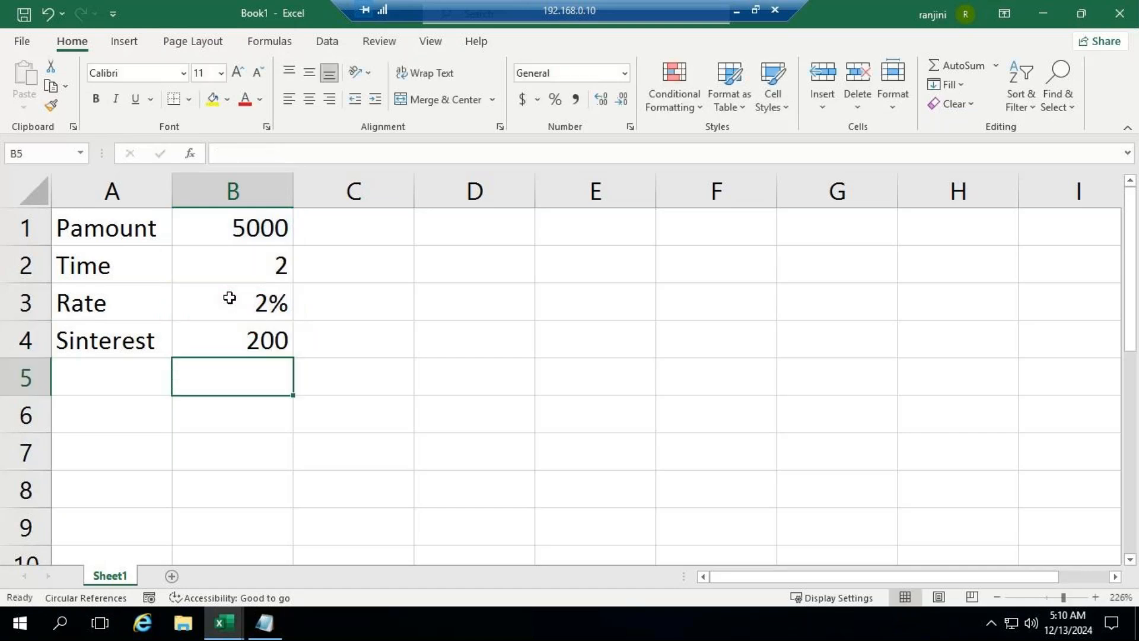
# Step: Edit the B4 formula to treat the time as months, making it =B1*B2/12*B3
pyautogui.press('Up')
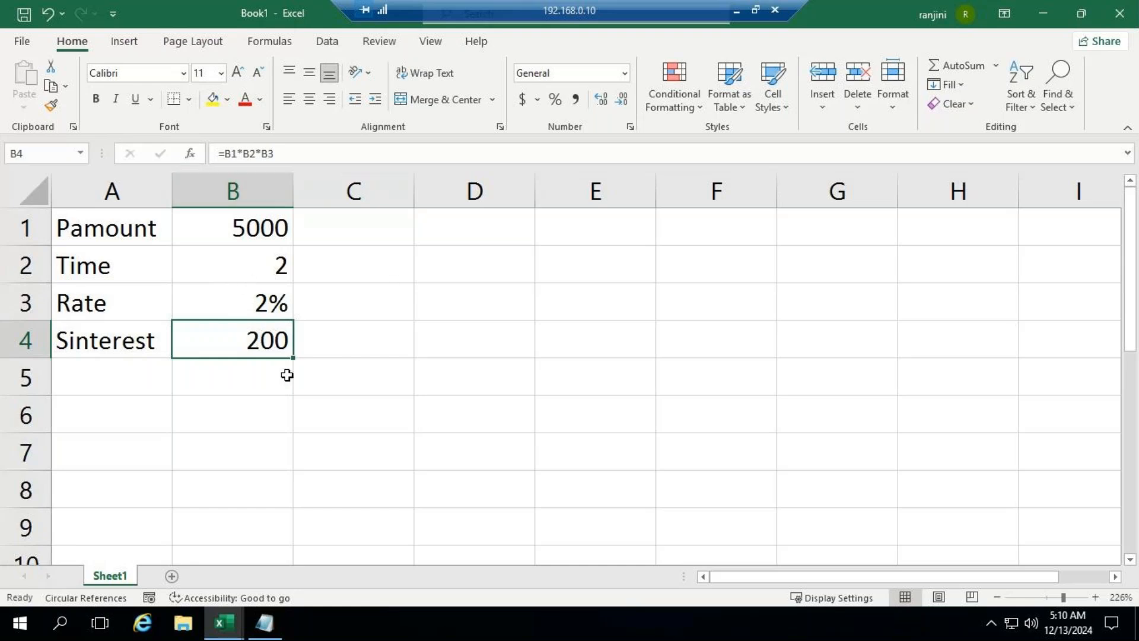
pyautogui.click(256, 154)
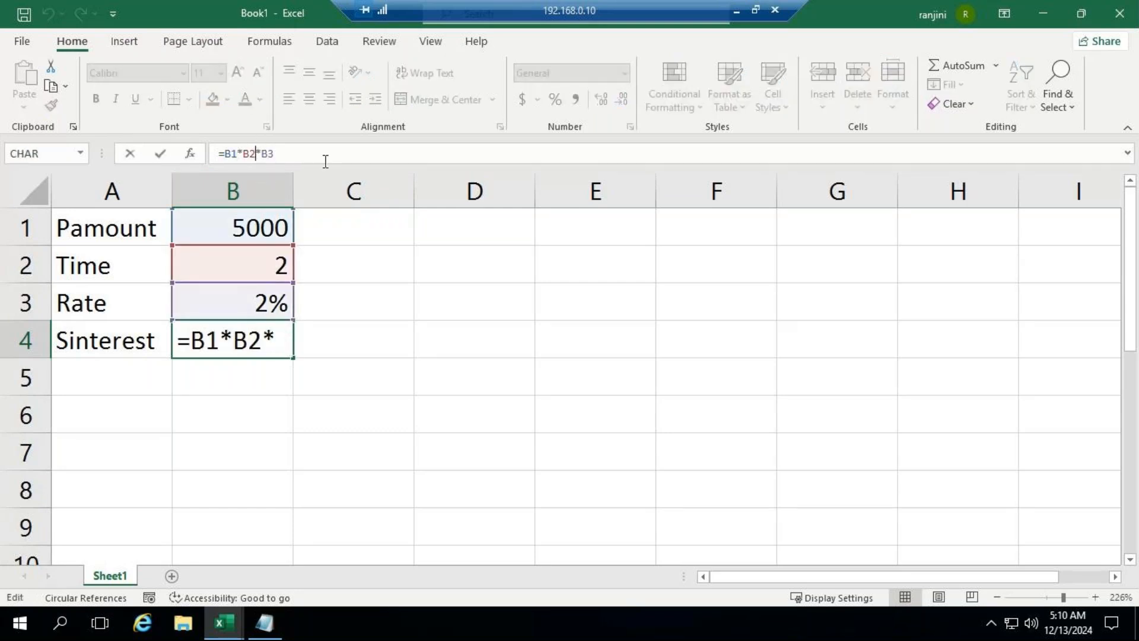
pyautogui.write('/12')
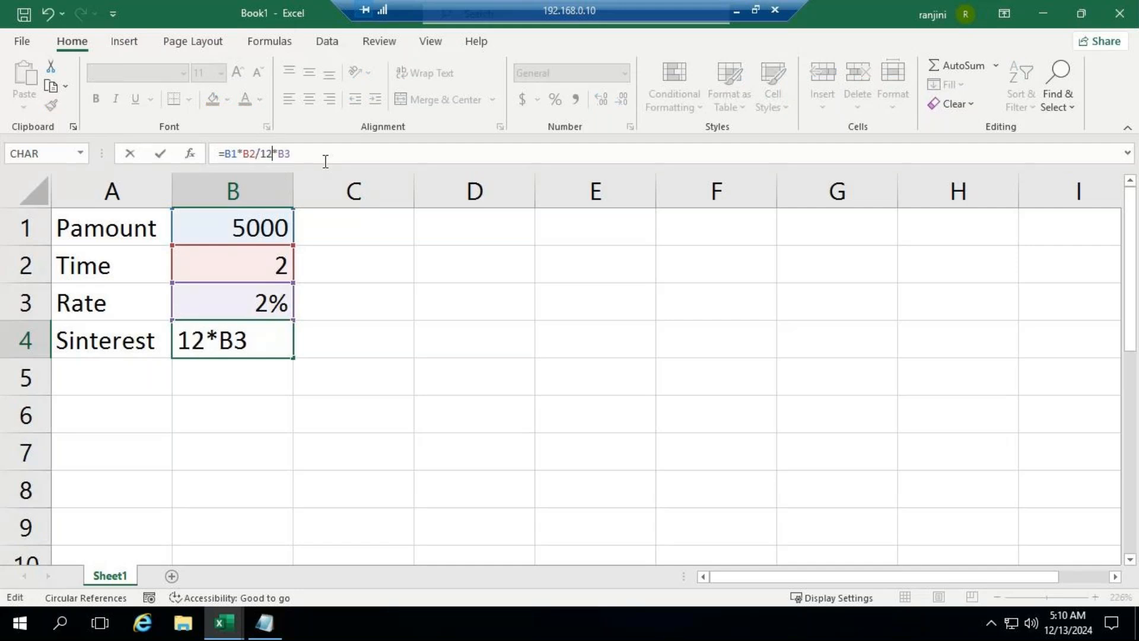
pyautogui.hotkey('ctrl', 'Return')
pyautogui.press('Return')
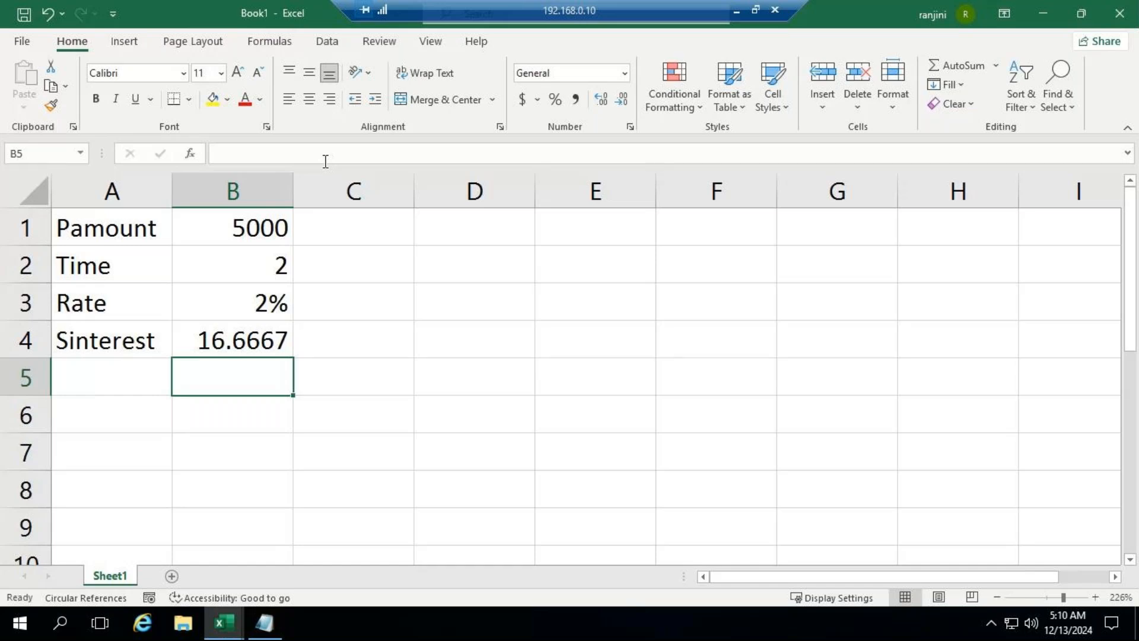
# Step: Remove the /12 division from the B4 formula, restoring it to =B1*B2*B3
pyautogui.click(213, 343)
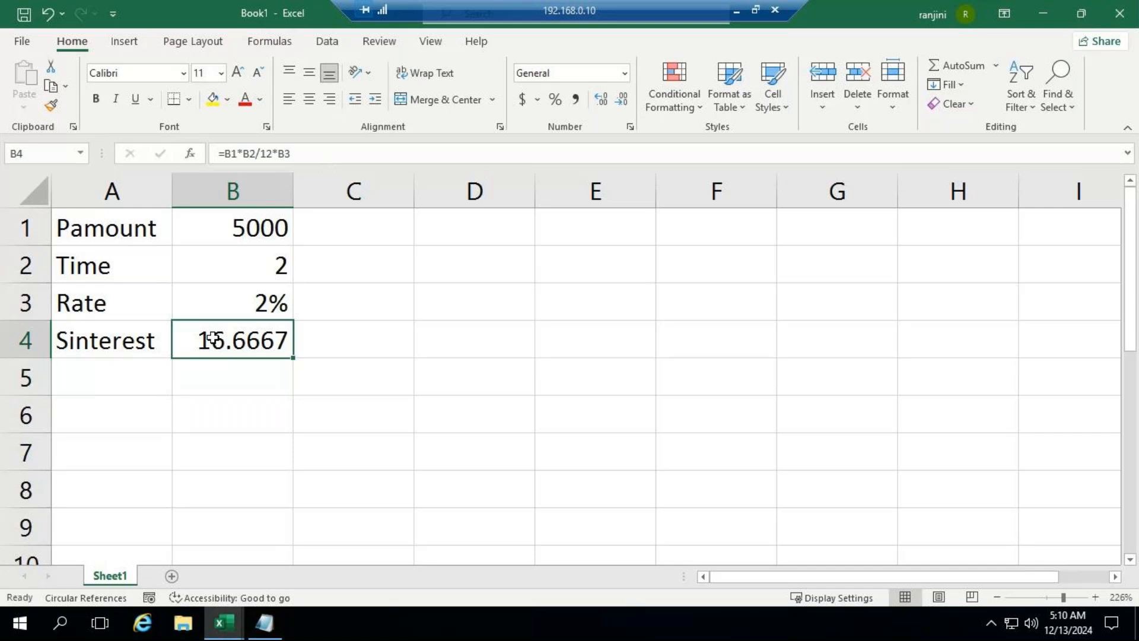
pyautogui.click(271, 153)
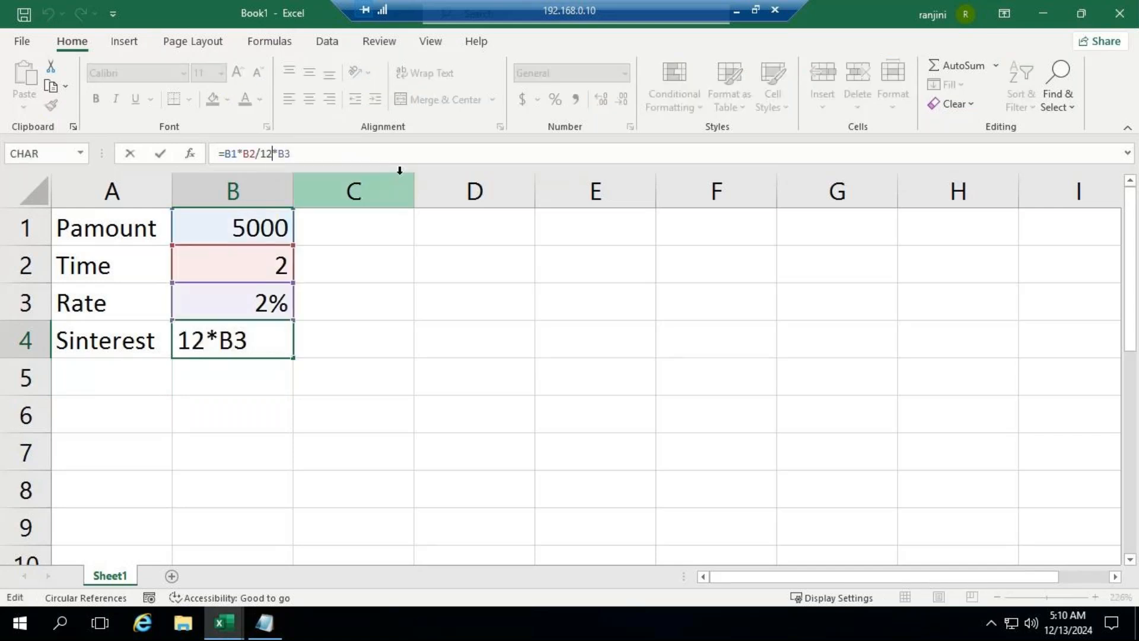
pyautogui.press('BackSpace')
pyautogui.press('BackSpace')
pyautogui.press('BackSpace')
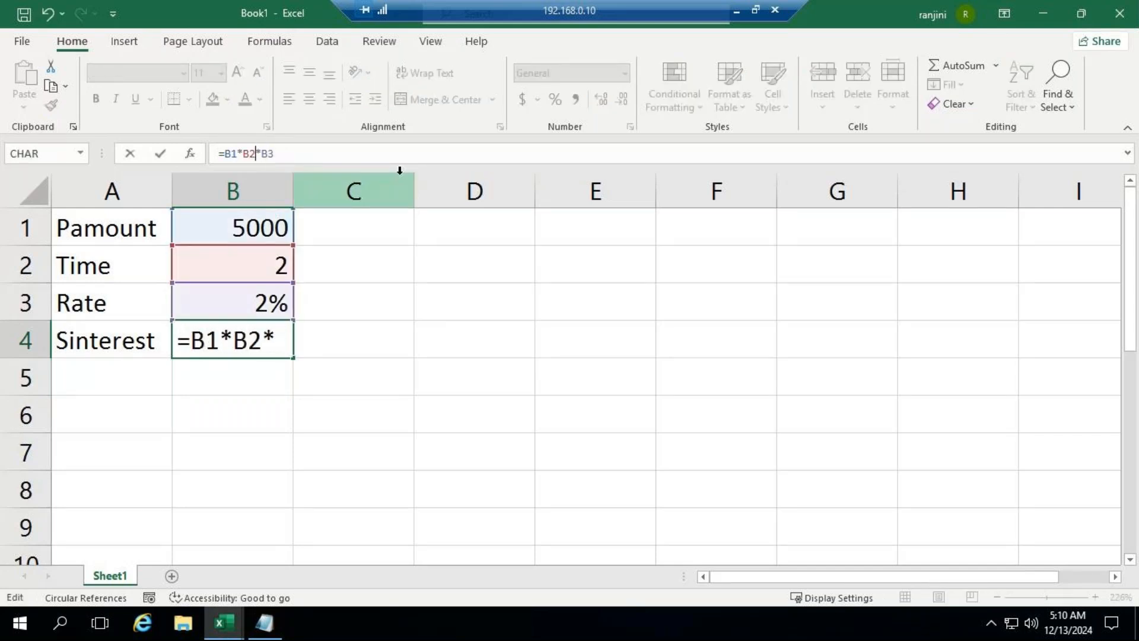
pyautogui.press('Return')
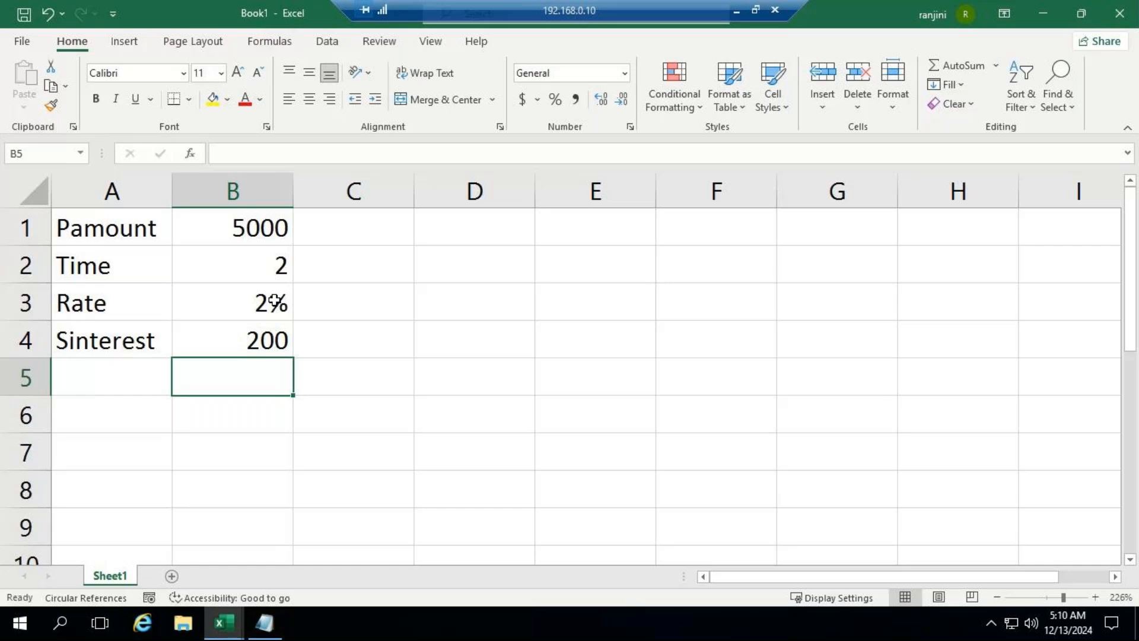
# Step: Check the GoTo meeting window in the browser and return to the Excel workbook in the remote session
pyautogui.click(737, 10)
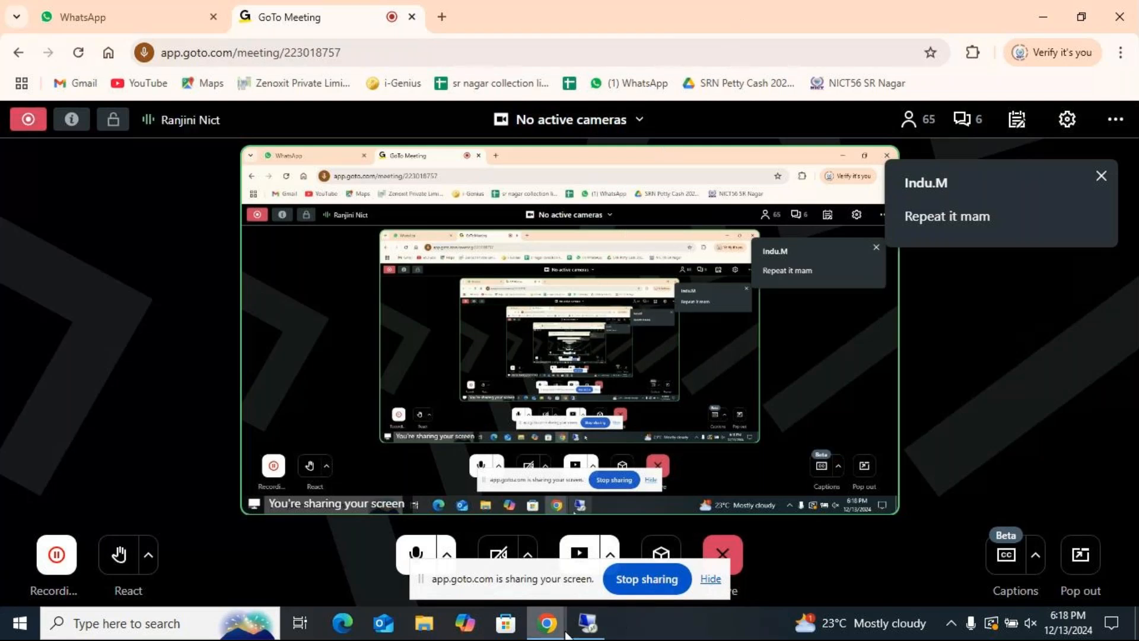
pyautogui.click(588, 623)
# Step: Clear the simple interest formula from cell B4 and enlarge the sheet view slightly
pyautogui.click(237, 343)
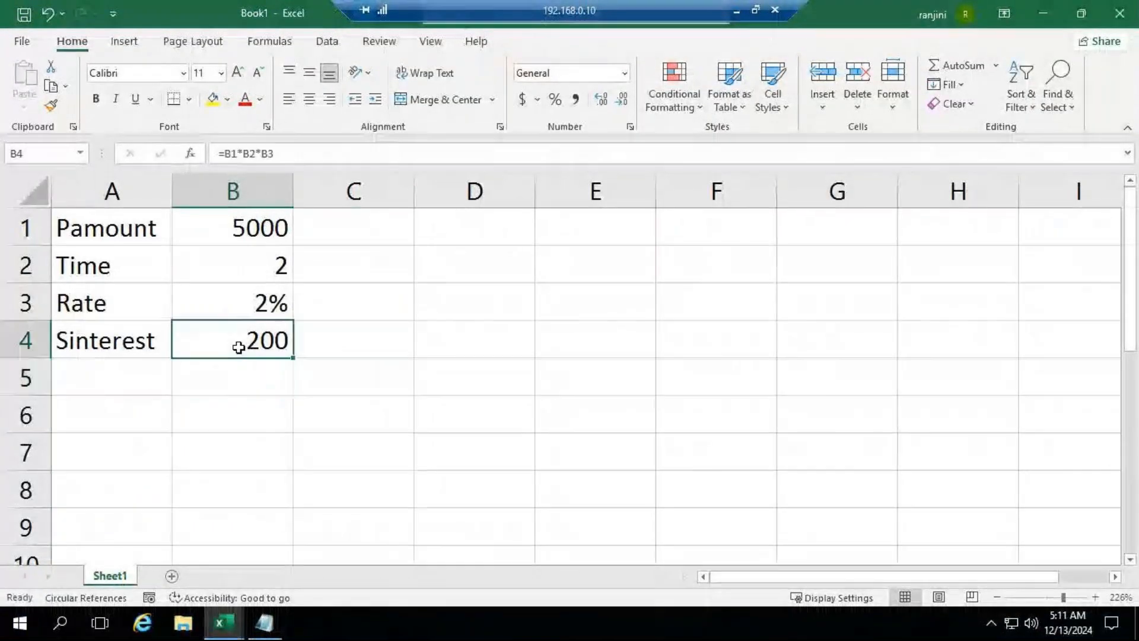
pyautogui.press('Delete')
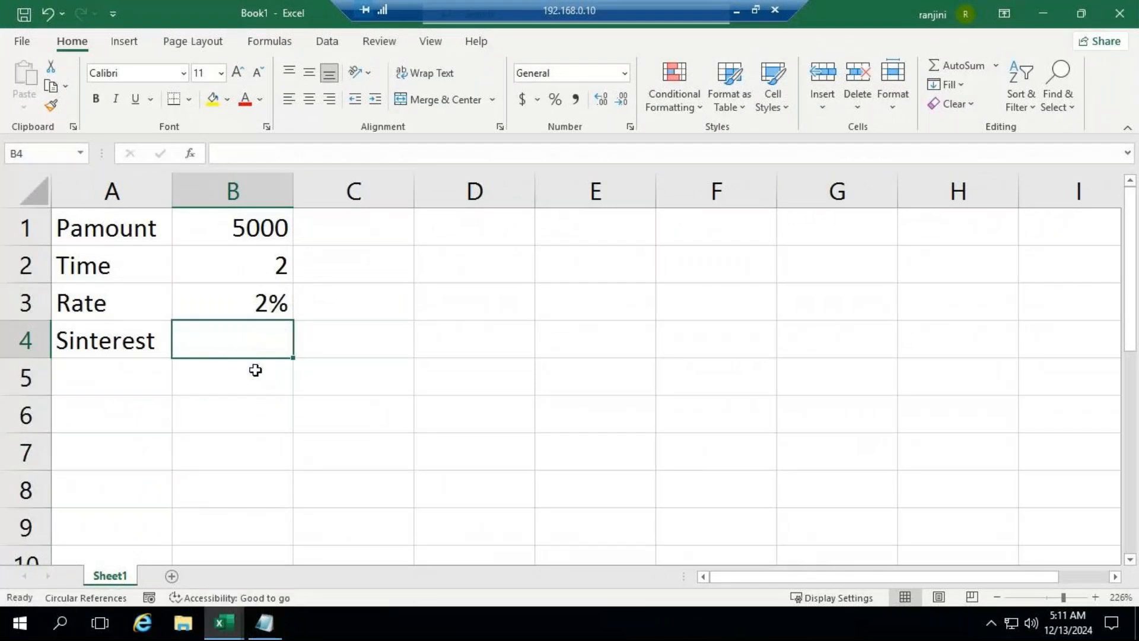
pyautogui.moveTo(1063, 592); pyautogui.dragTo(1067, 594)
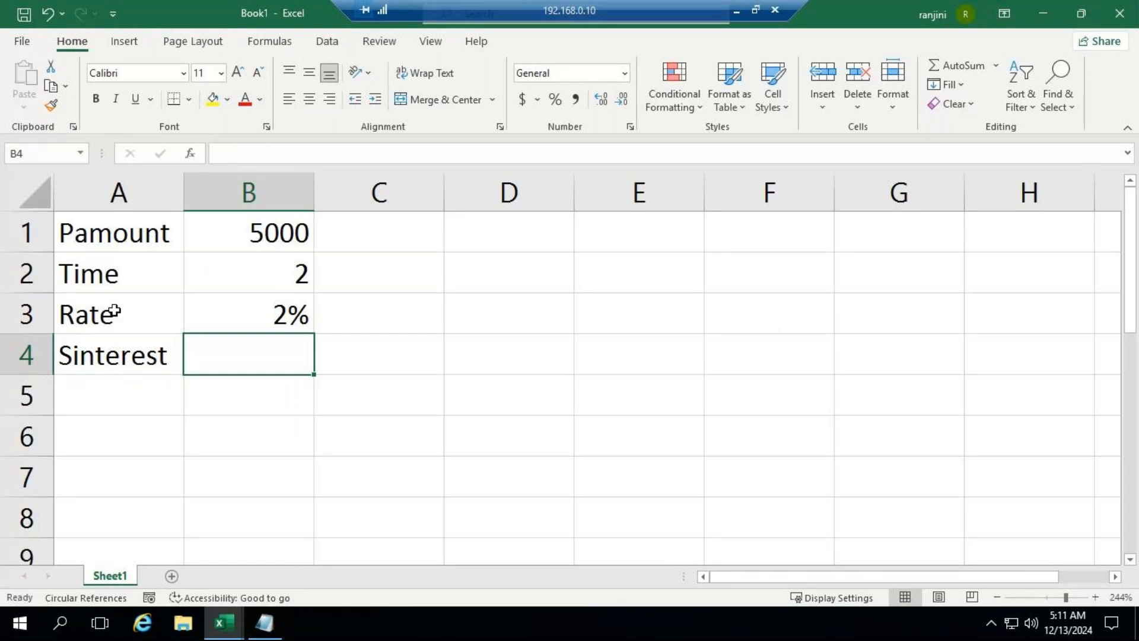
# Step: Change the Rate cell B3 to General format and replace its content with the plain number 2
pyautogui.click(247, 313)
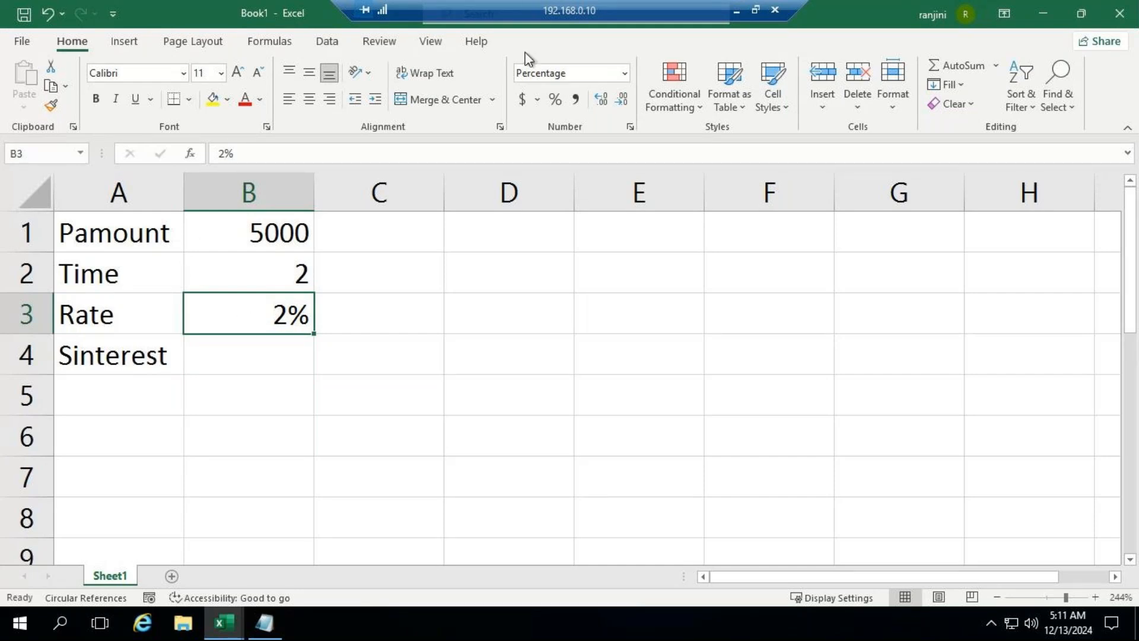
pyautogui.click(623, 74)
pyautogui.click(571, 96)
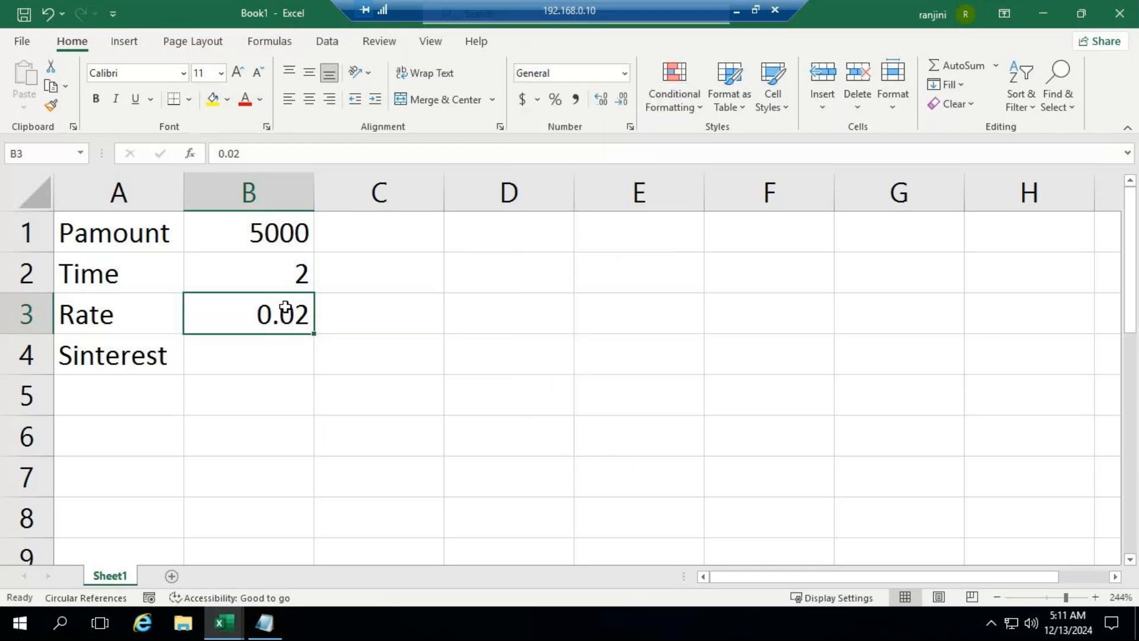
pyautogui.press('Delete')
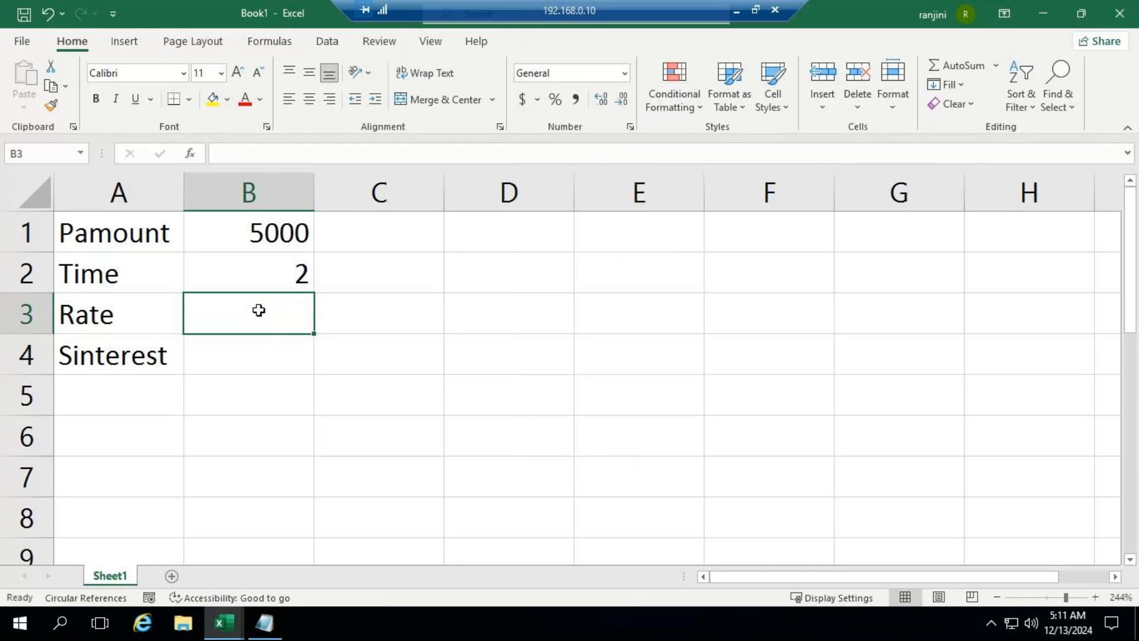
pyautogui.doubleClick(259, 311)
pyautogui.write('2')
pyautogui.press('Return')
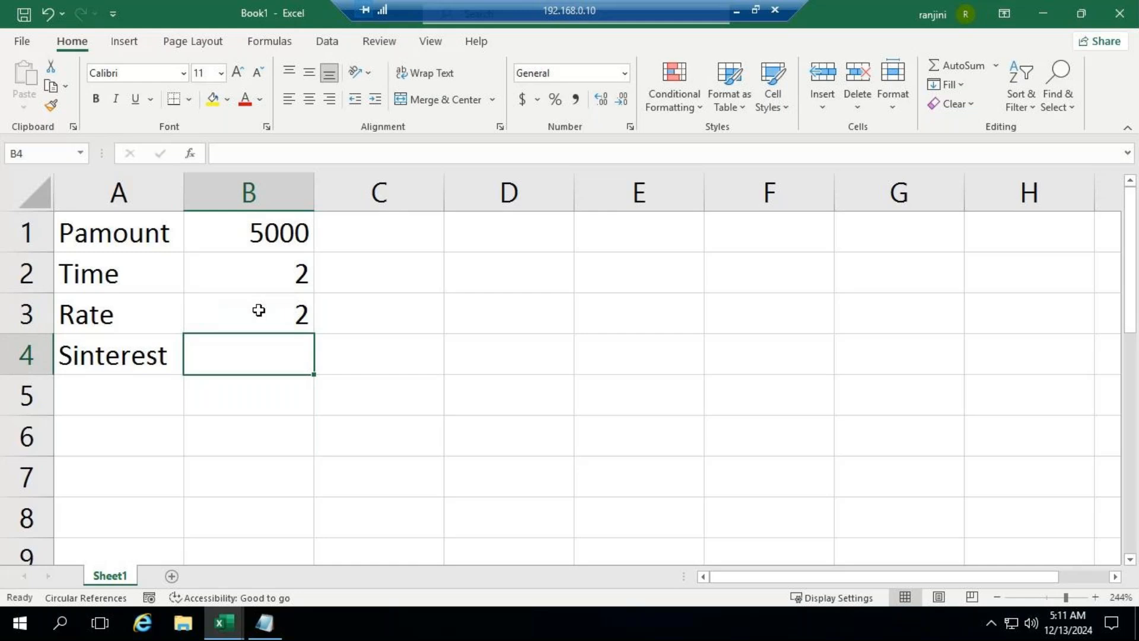
# Step: Calculate the simple interest in B4 with the formula =B1*B2*B3/100 for the plain-number rate
pyautogui.write('=')
pyautogui.press('Up')
pyautogui.press('Up')
pyautogui.press('Up')
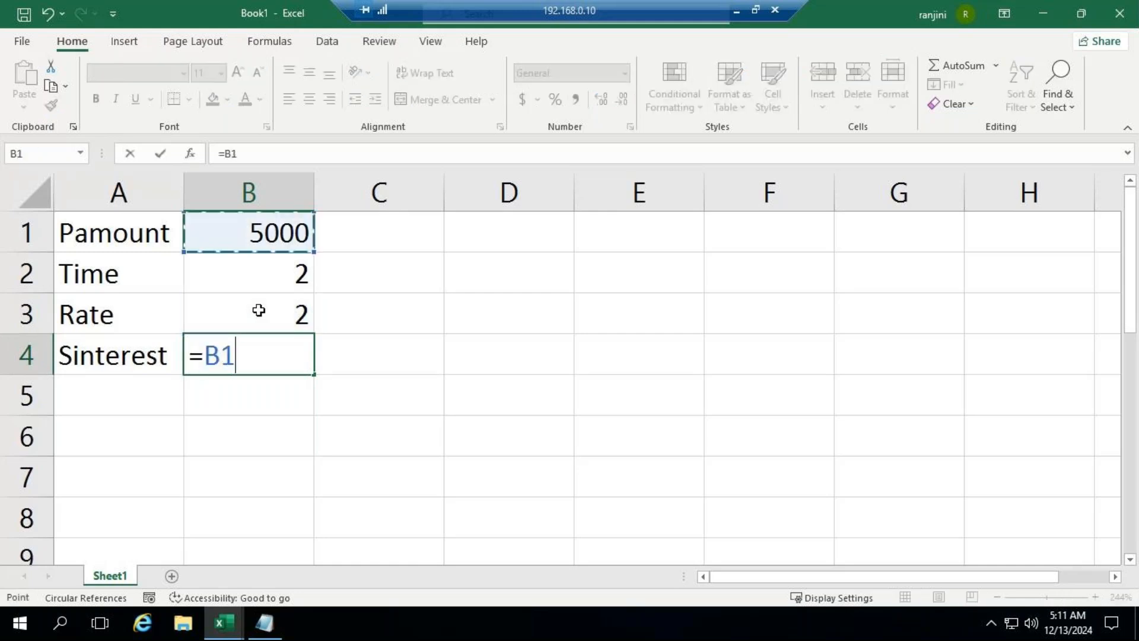
pyautogui.write('*')
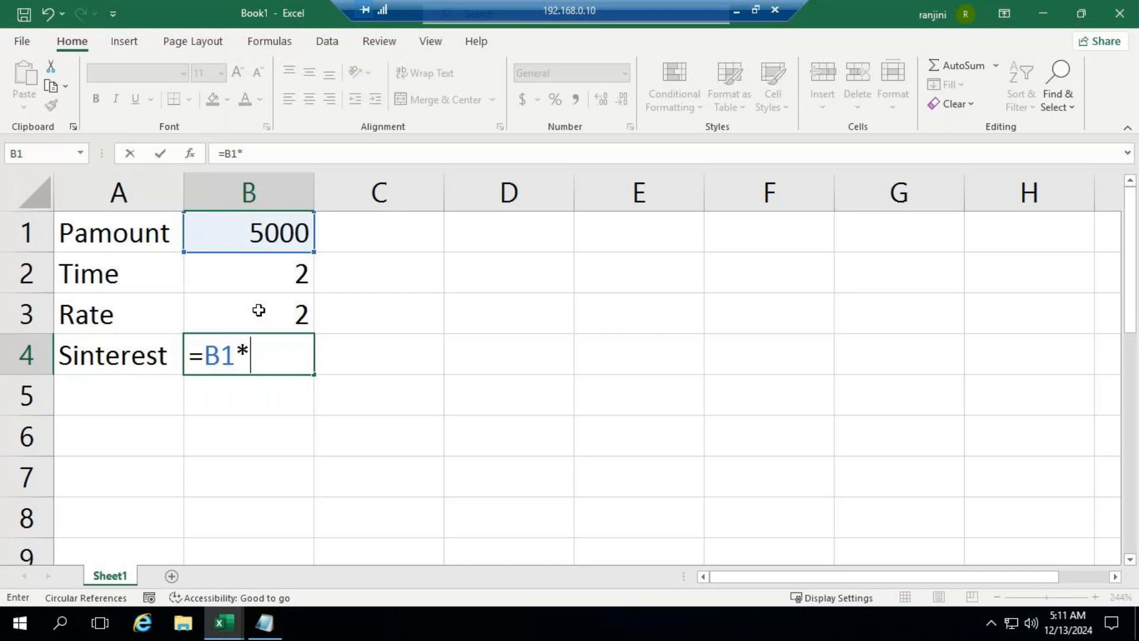
pyautogui.press('Up')
pyautogui.press('Up')
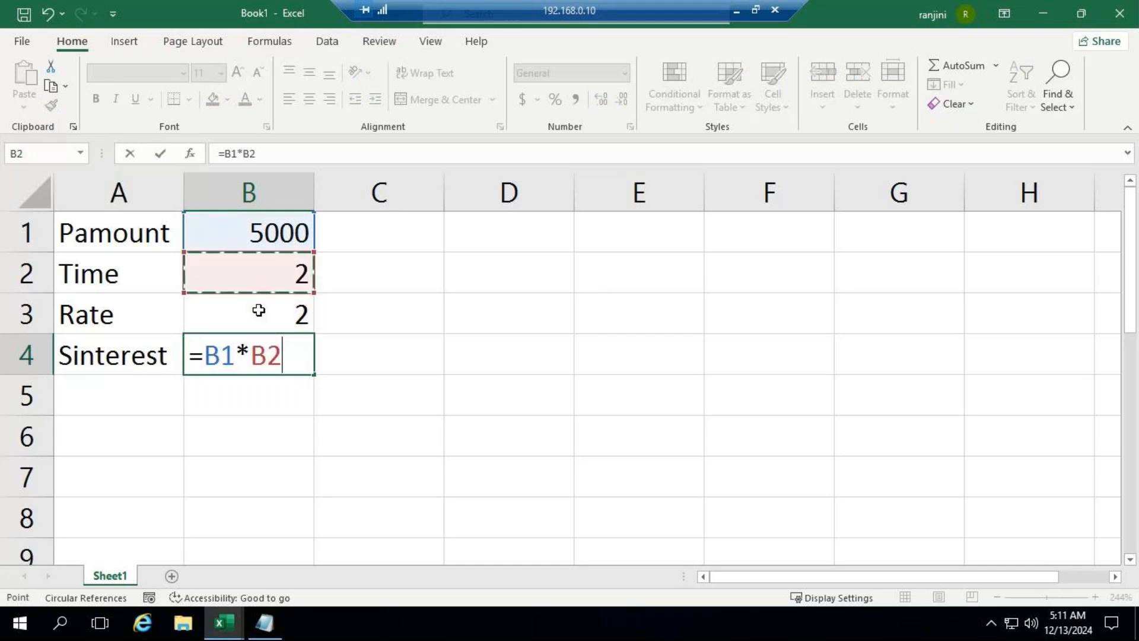
pyautogui.write('*')
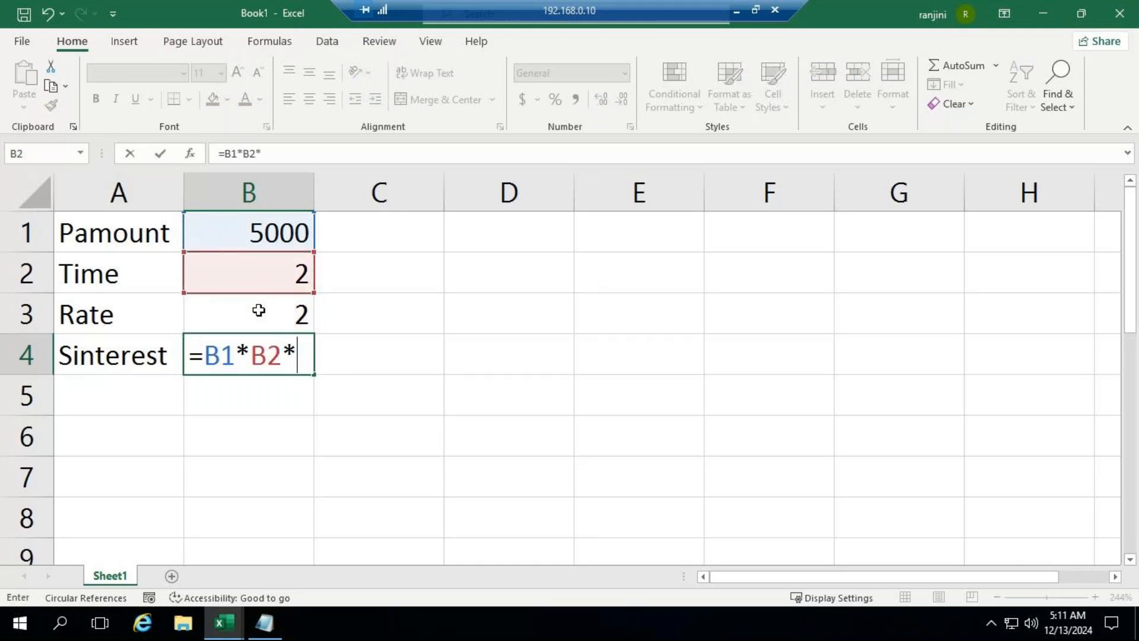
pyautogui.press('Up')
pyautogui.write('/100')
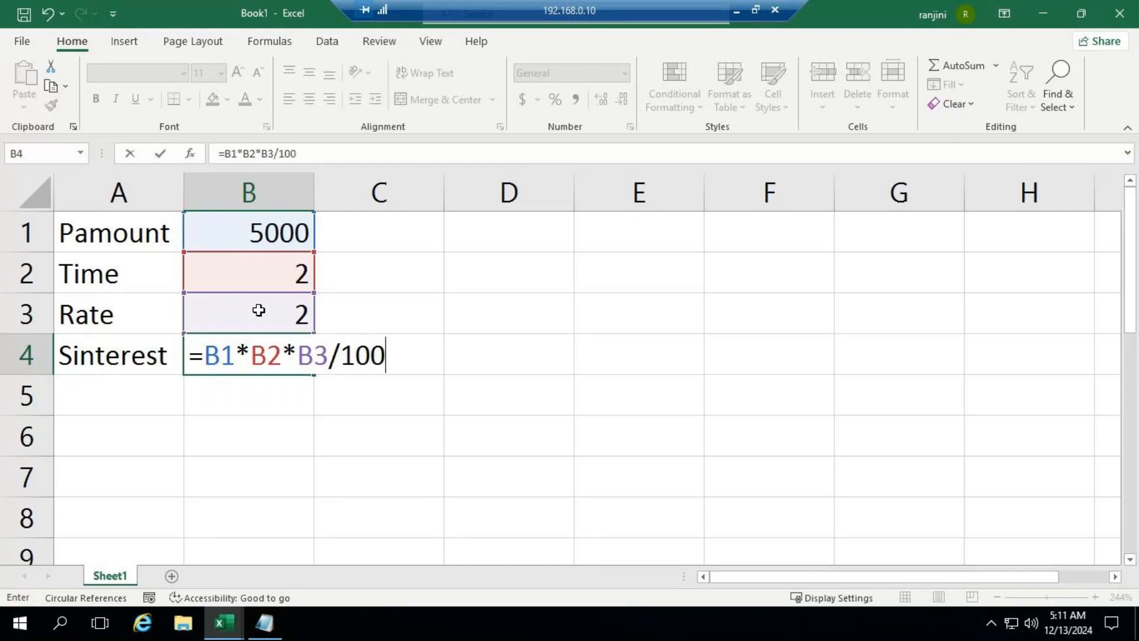
pyautogui.press('Return')
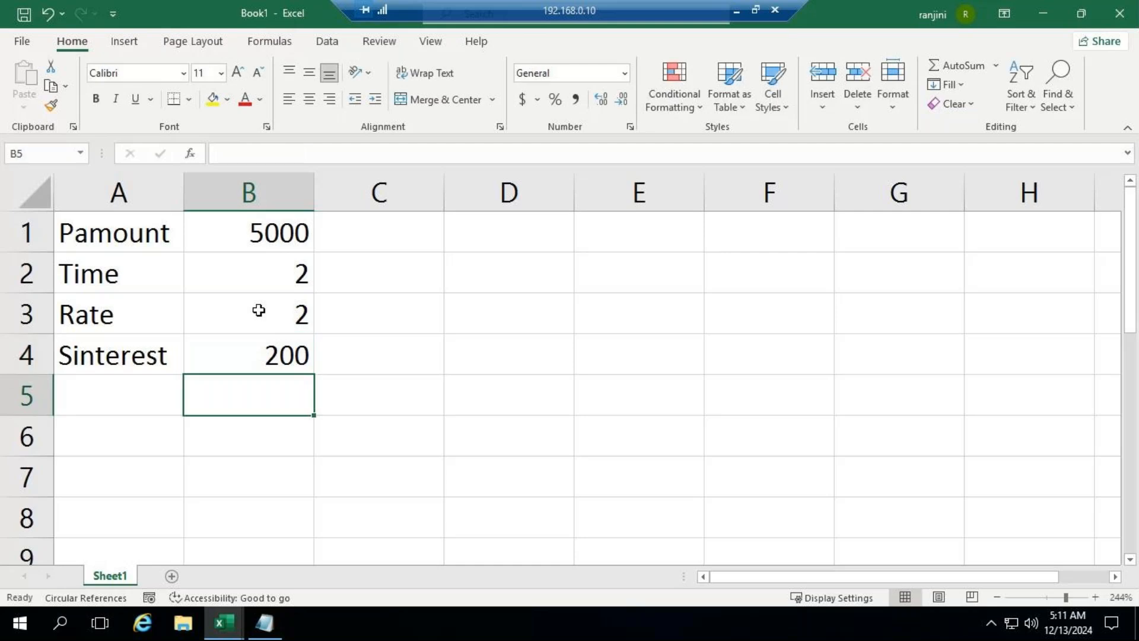
# Step: Clear the formula from B4 and set the Rate in B3 to 2%
pyautogui.press('Up')
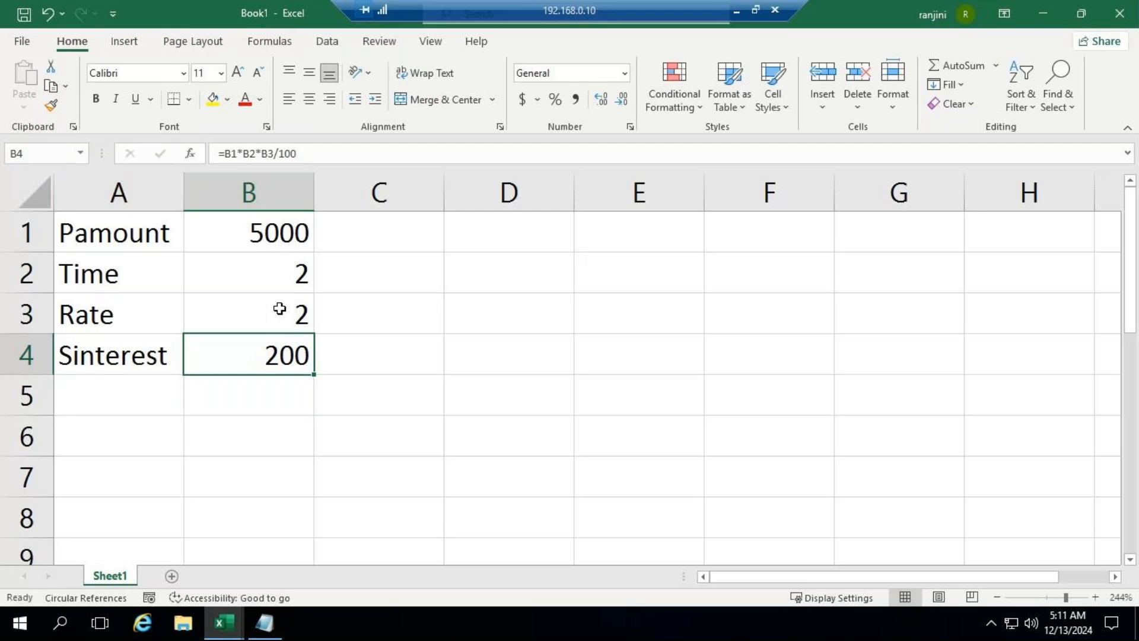
pyautogui.press('Delete')
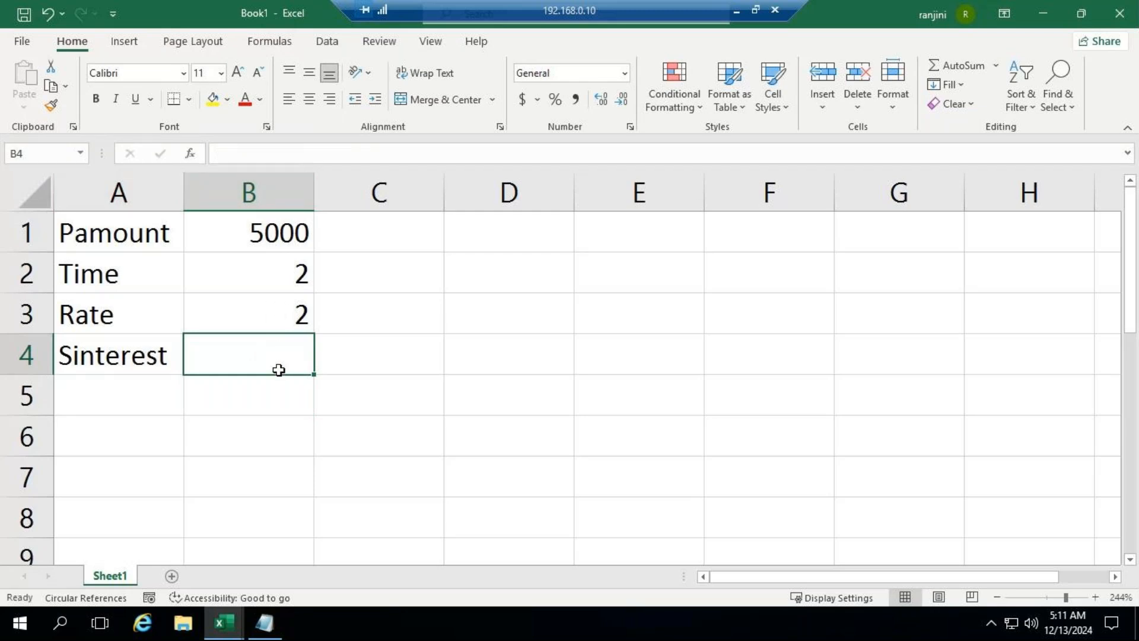
pyautogui.press('Up')
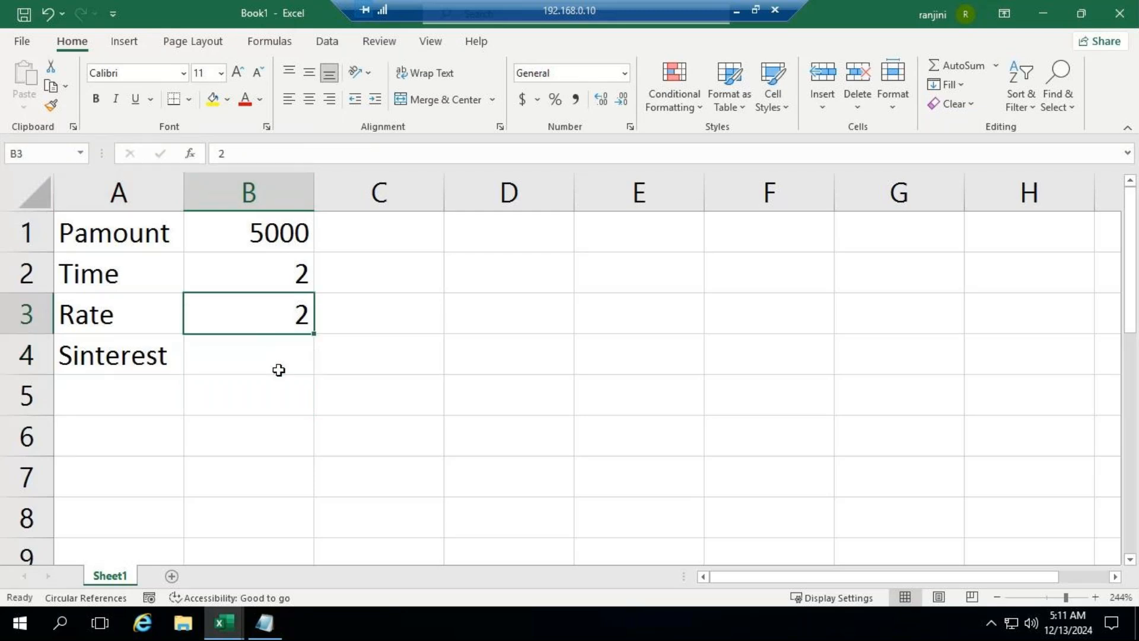
pyautogui.press('F2')
pyautogui.write('%')
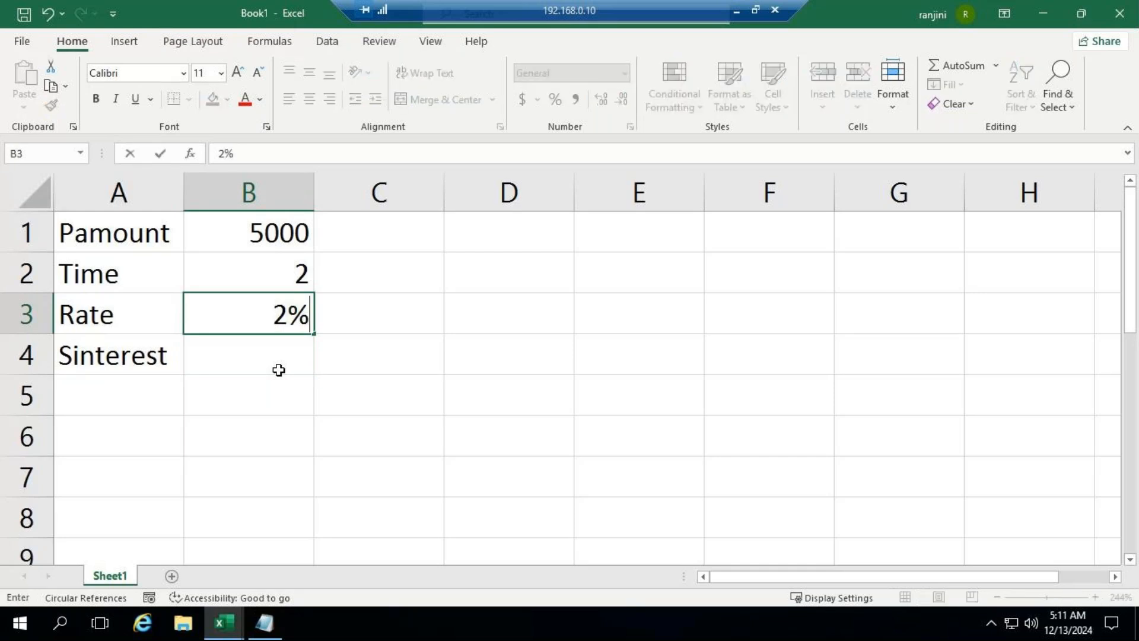
pyautogui.press('Return')
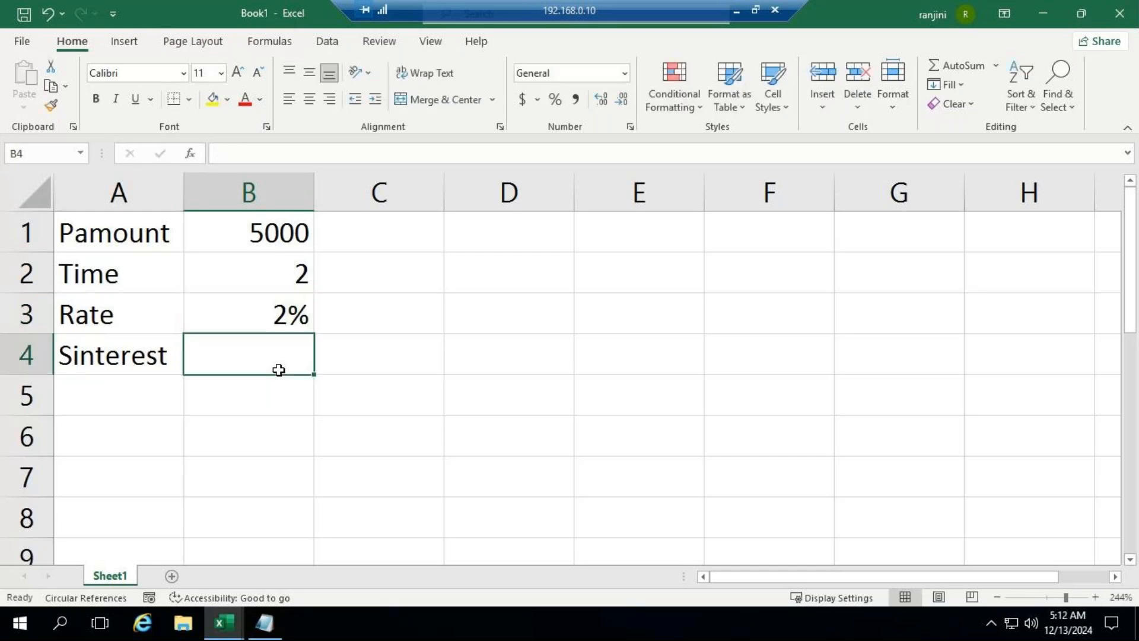
# Step: Calculate the simple interest in B4 with the formula =B1*B2*B3 for the percentage rate
pyautogui.write('=')
pyautogui.press('Up')
pyautogui.press('Up')
pyautogui.press('Up')
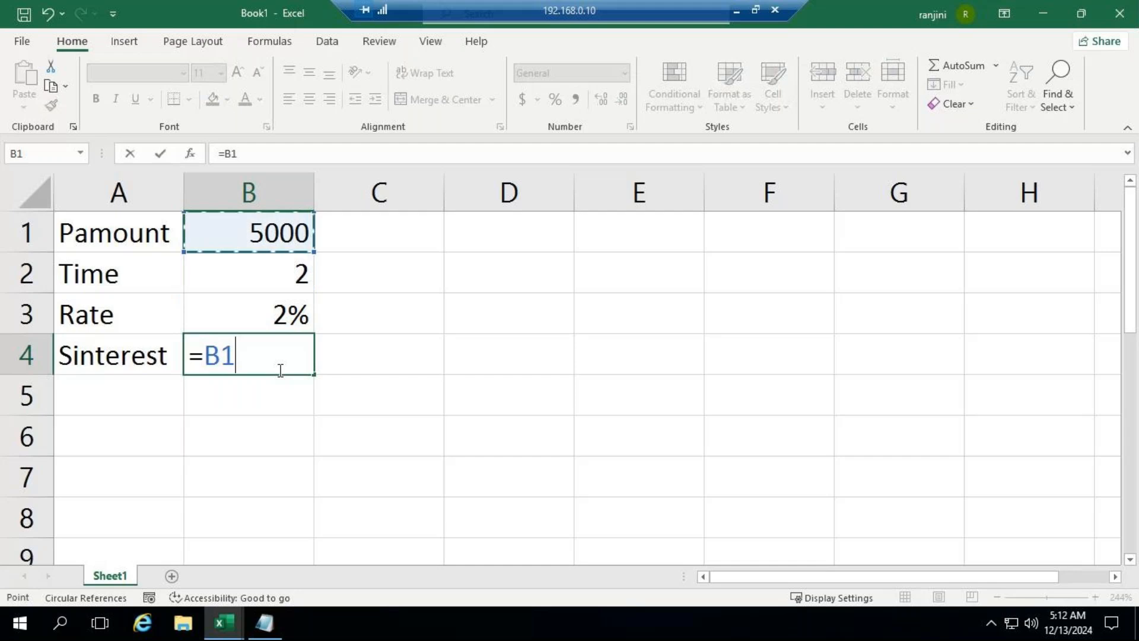
pyautogui.write('*')
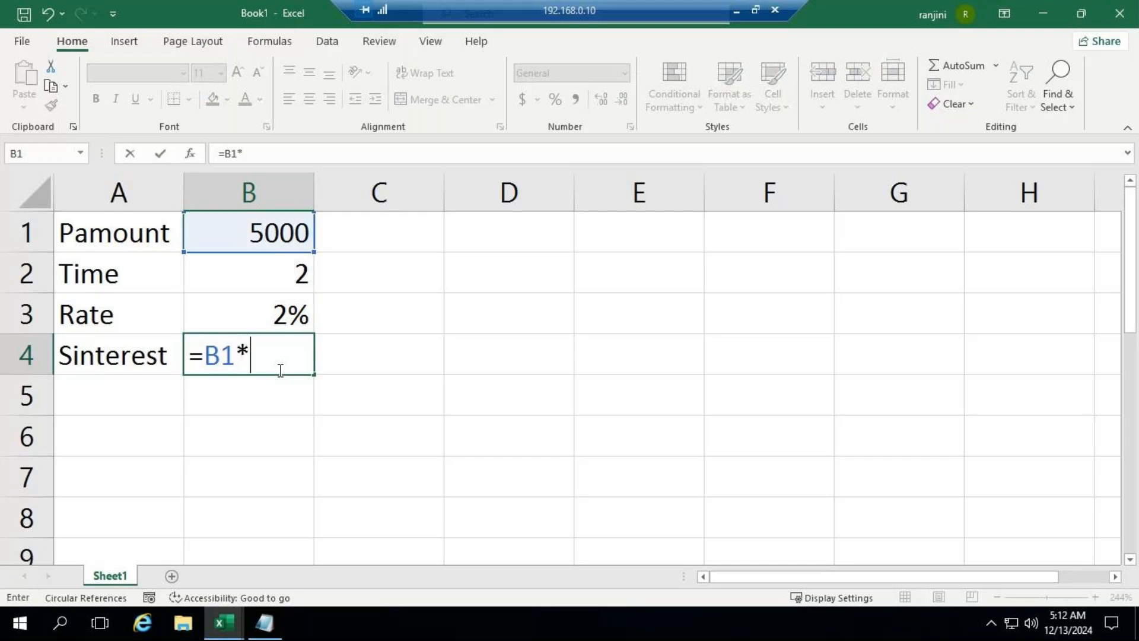
pyautogui.press('Up')
pyautogui.press('Up')
pyautogui.press('Up')
pyautogui.press('Down')
pyautogui.write('*')
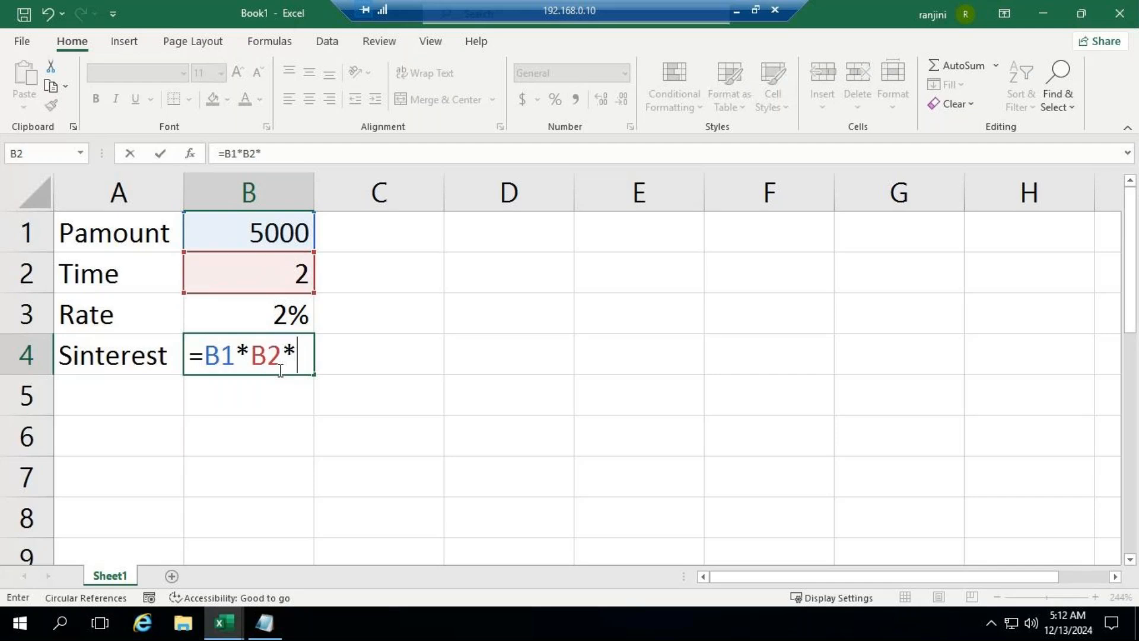
pyautogui.press('Up')
pyautogui.press('Return')
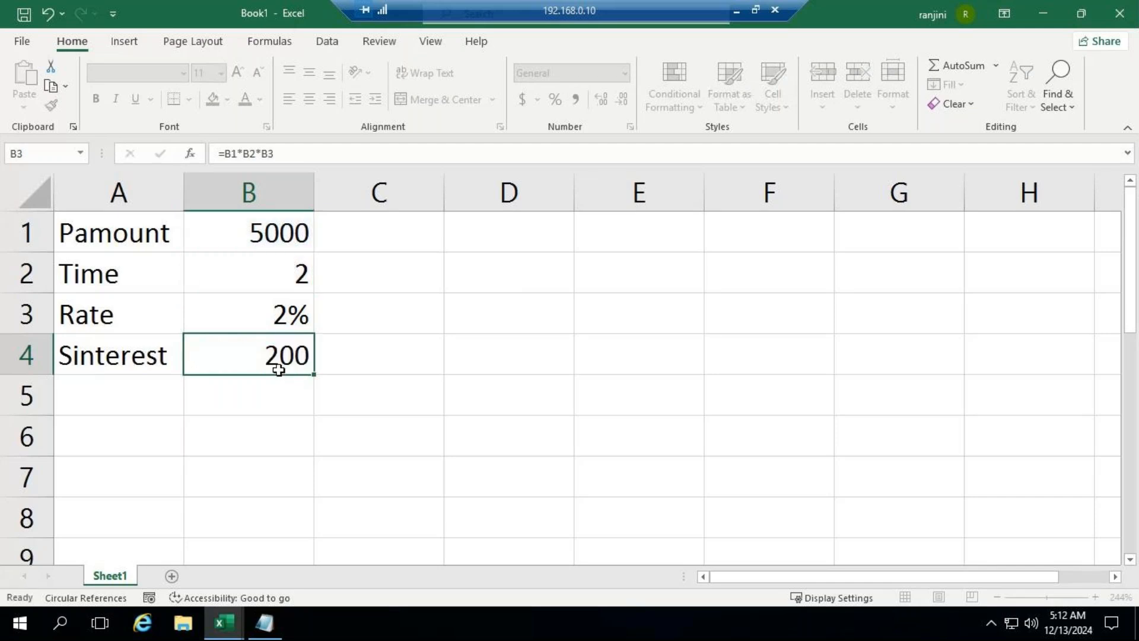
pyautogui.click(234, 359)
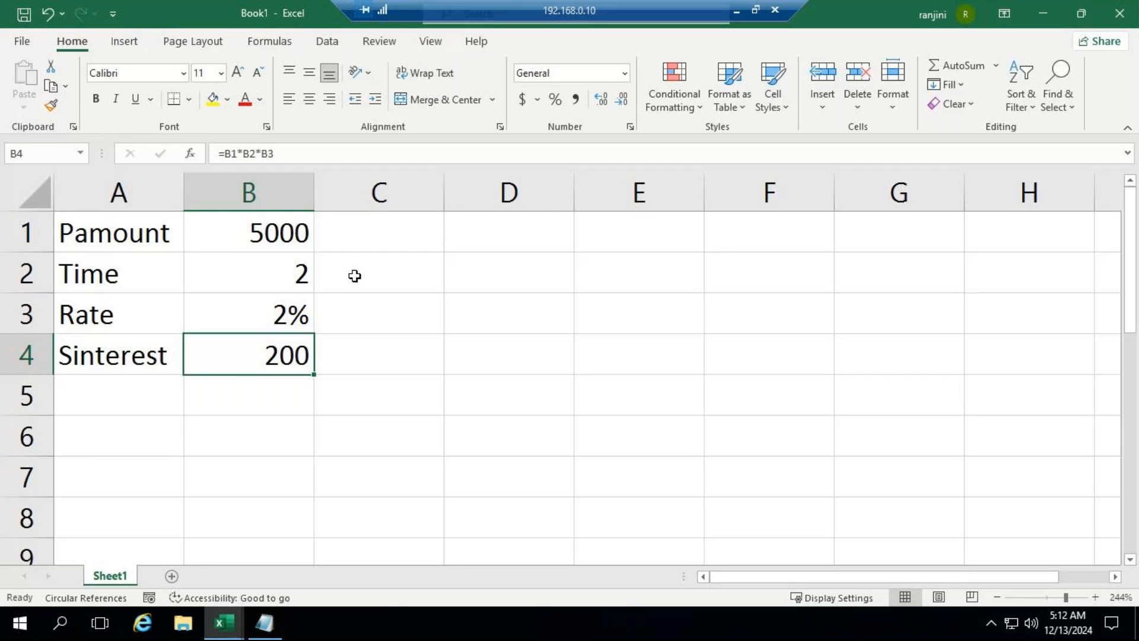
# Step: Write the simple interest formula as a text note, si=p*t*r, in cell D1
pyautogui.click(473, 231)
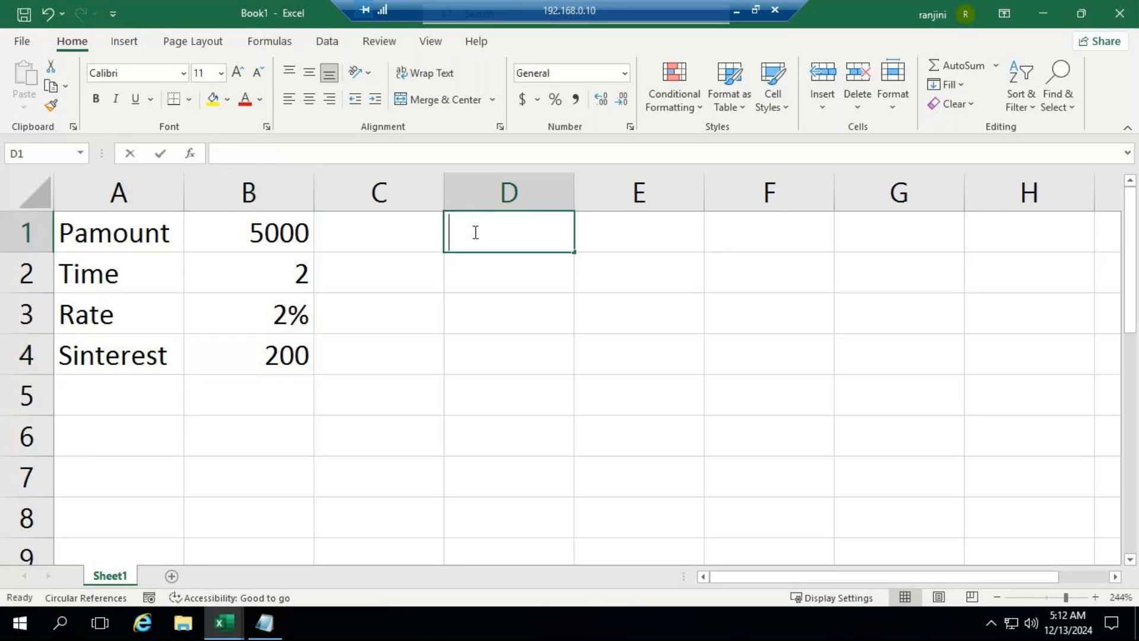
pyautogui.write('P*t*')
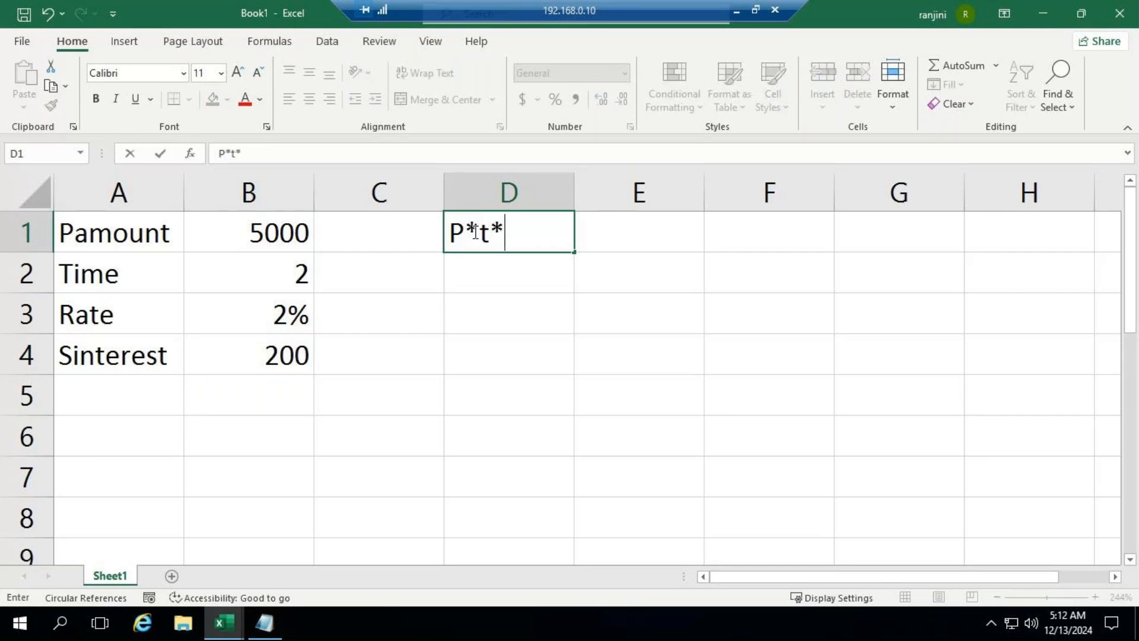
pyautogui.write('r')
pyautogui.click(451, 231)
pyautogui.write('si=')
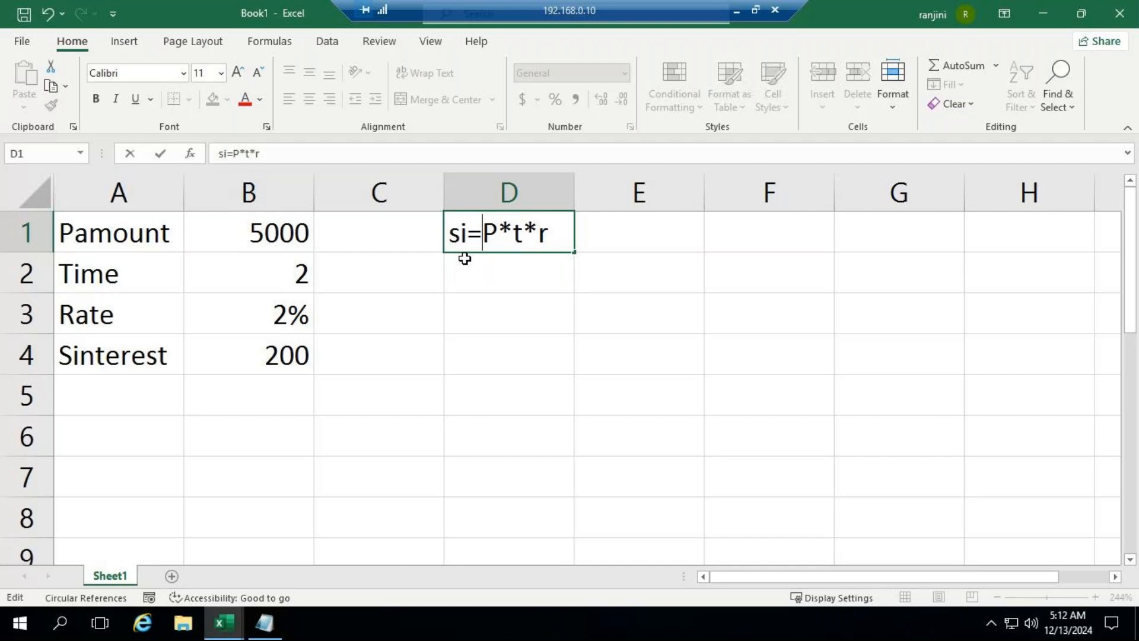
pyautogui.press('Delete')
pyautogui.write('p')
pyautogui.press('Return')
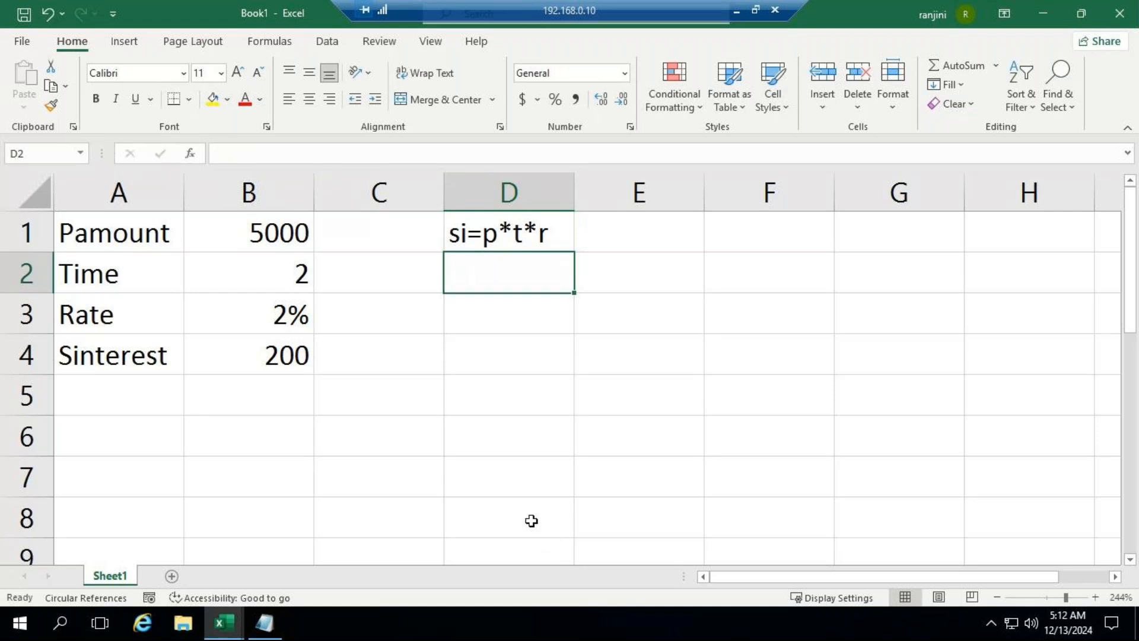
pyautogui.click(737, 11)
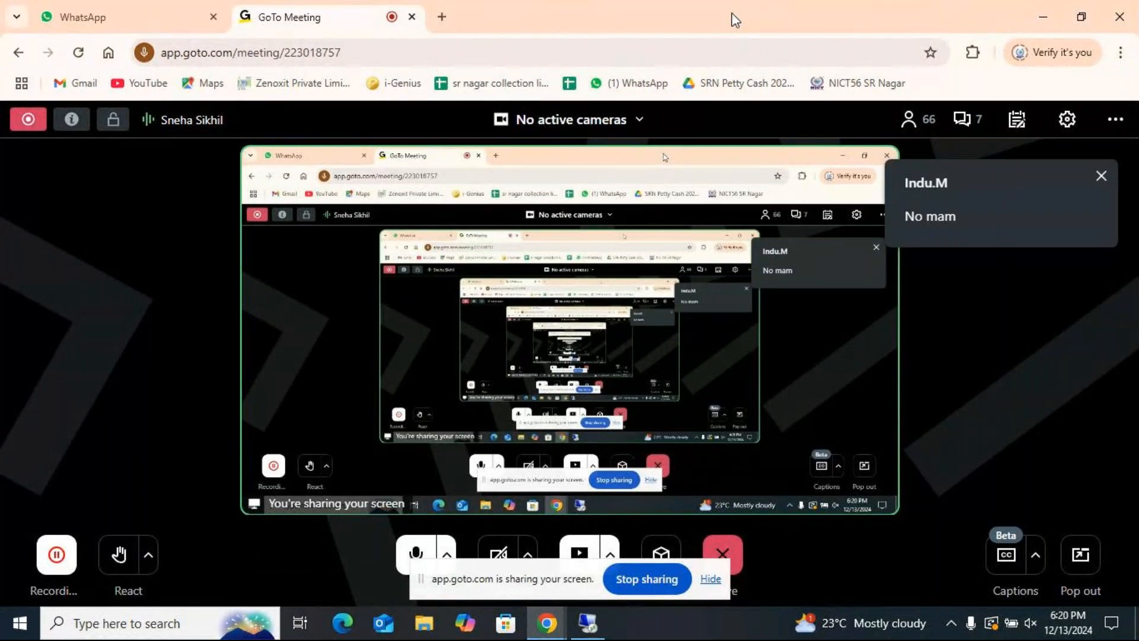
pyautogui.click(587, 623)
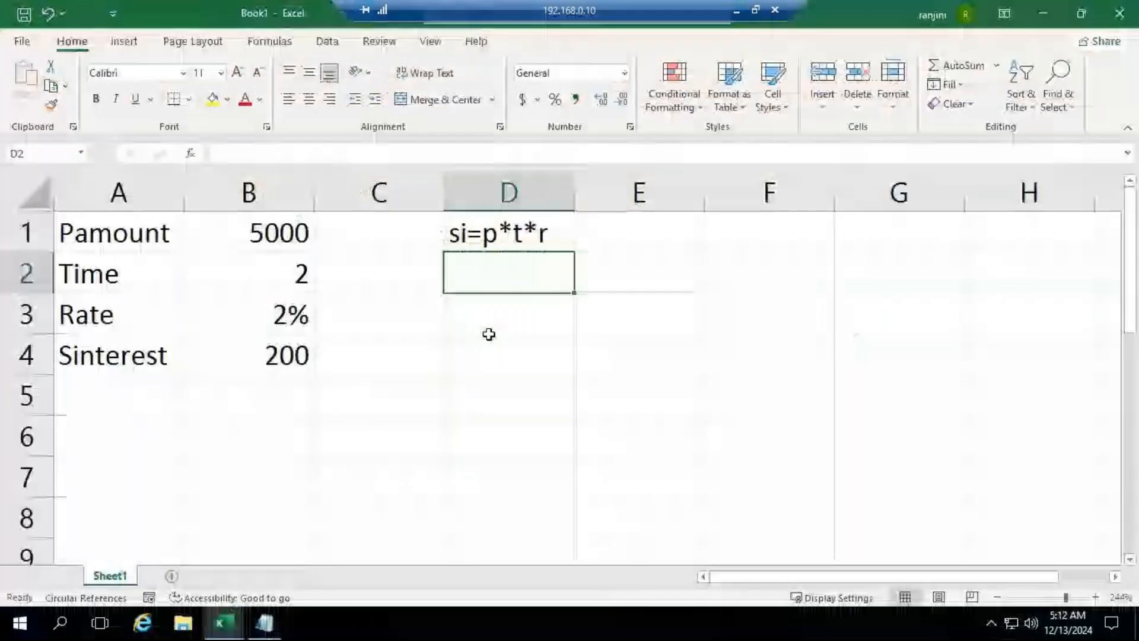
# Step: Try Goal Seek on B4 with a target value of 850 by changing the principal in B1, and discard the solution
pyautogui.click(251, 356)
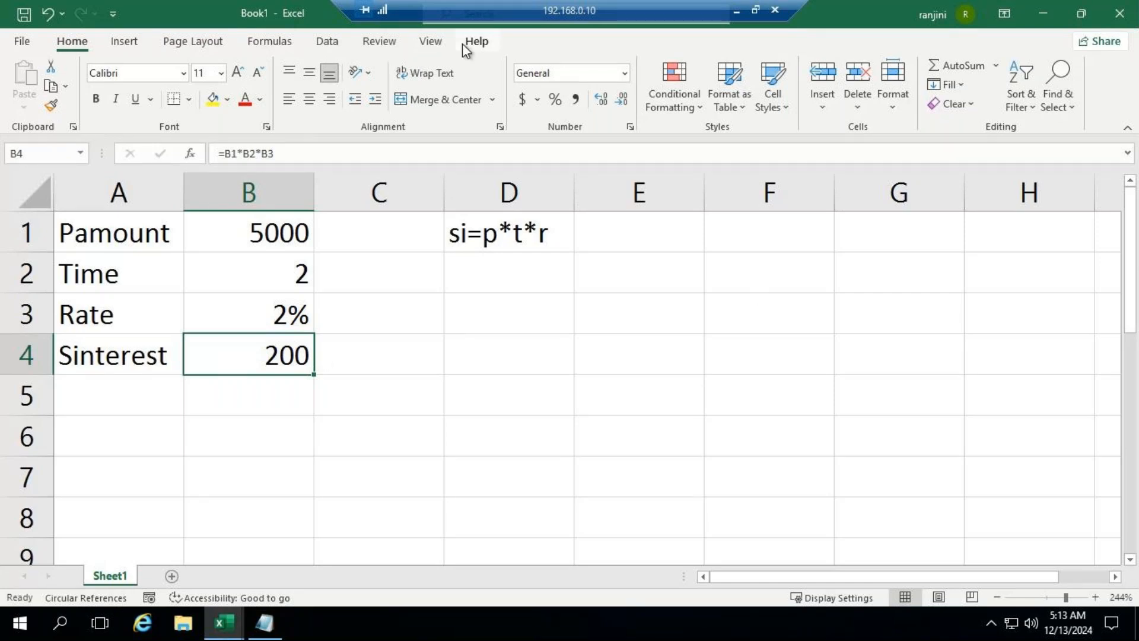
pyautogui.click(327, 41)
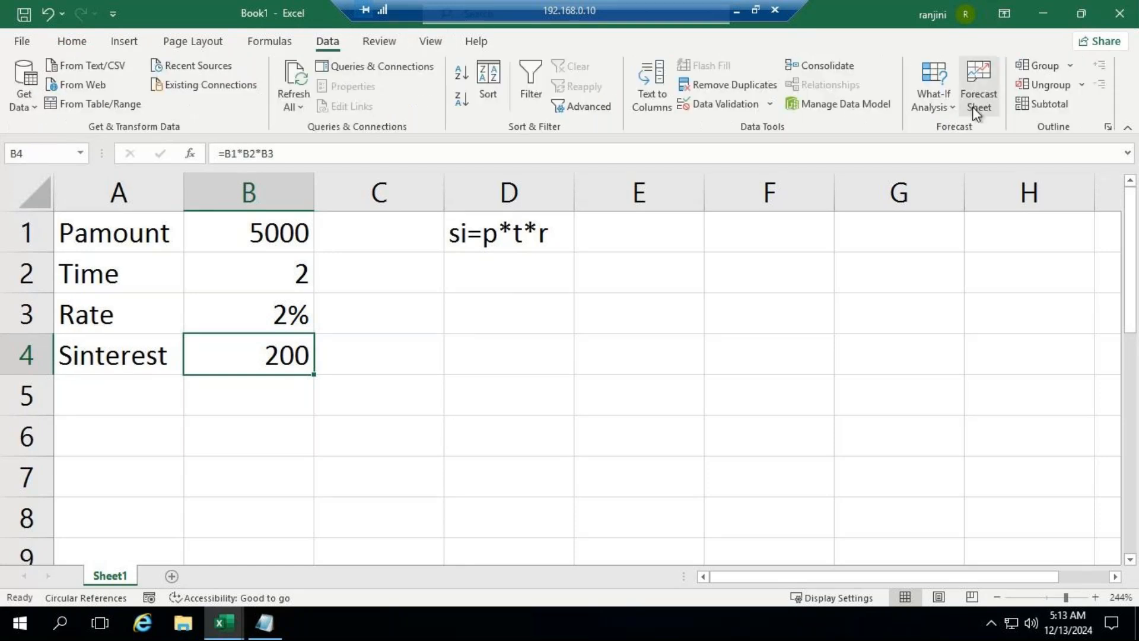
pyautogui.click(956, 106)
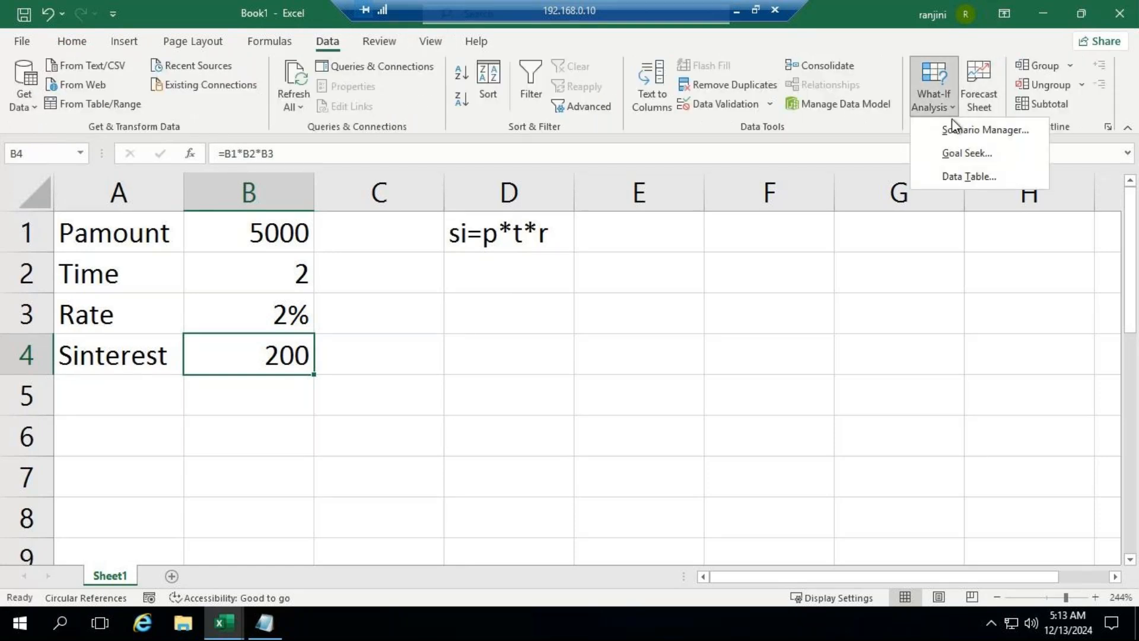
pyautogui.click(955, 156)
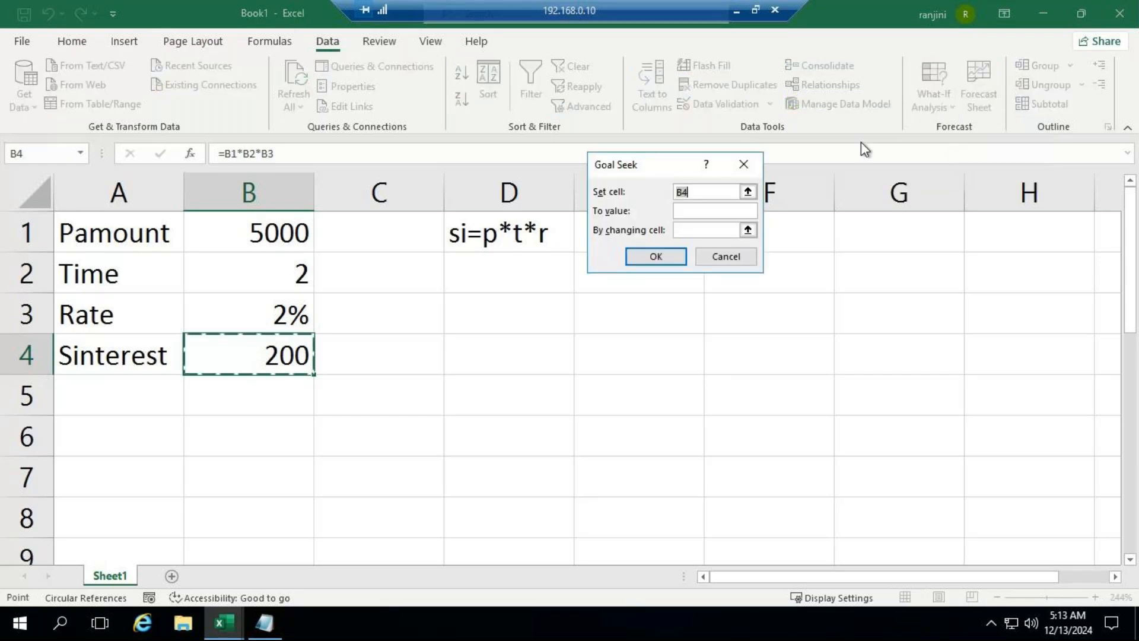
pyautogui.moveTo(664, 168); pyautogui.dragTo(657, 271)
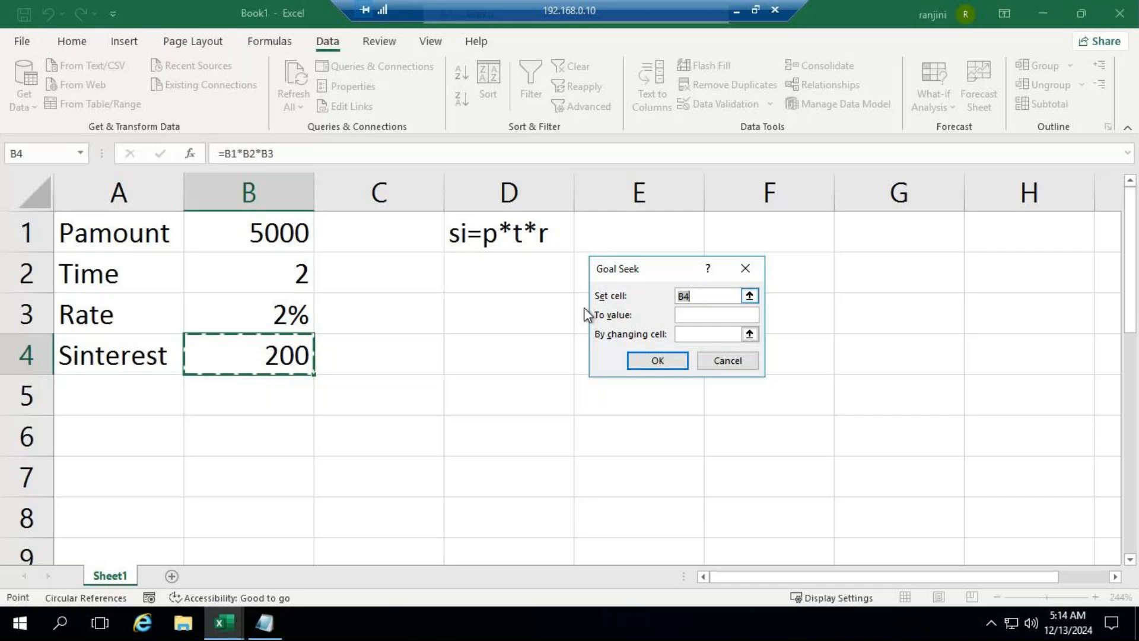
pyautogui.click(699, 317)
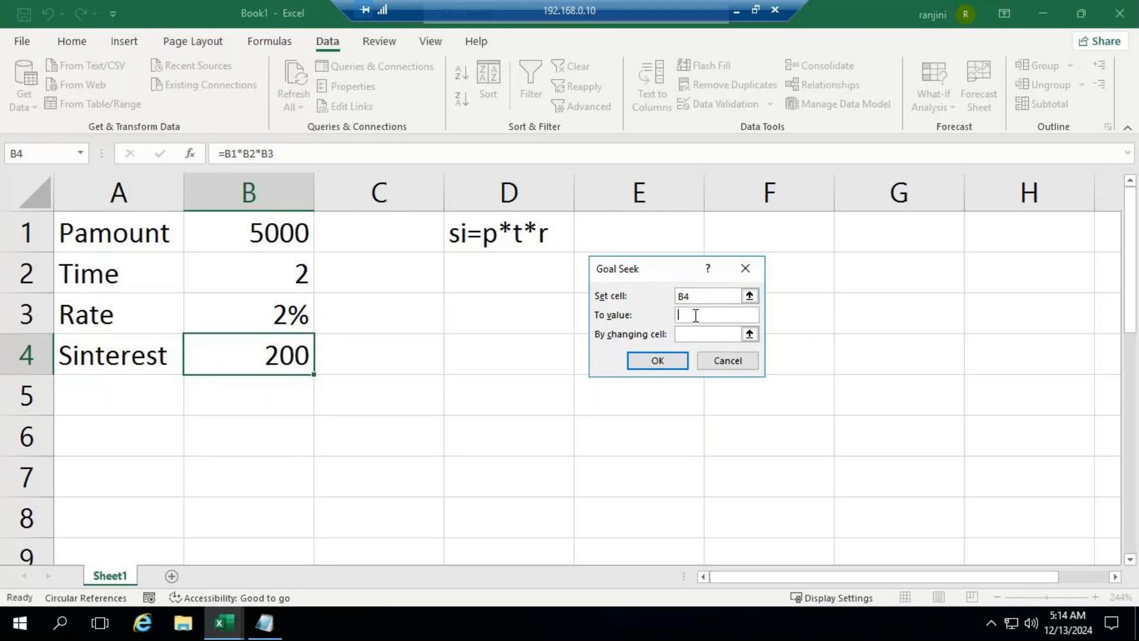
pyautogui.write('850')
pyautogui.click(706, 335)
pyautogui.click(258, 233)
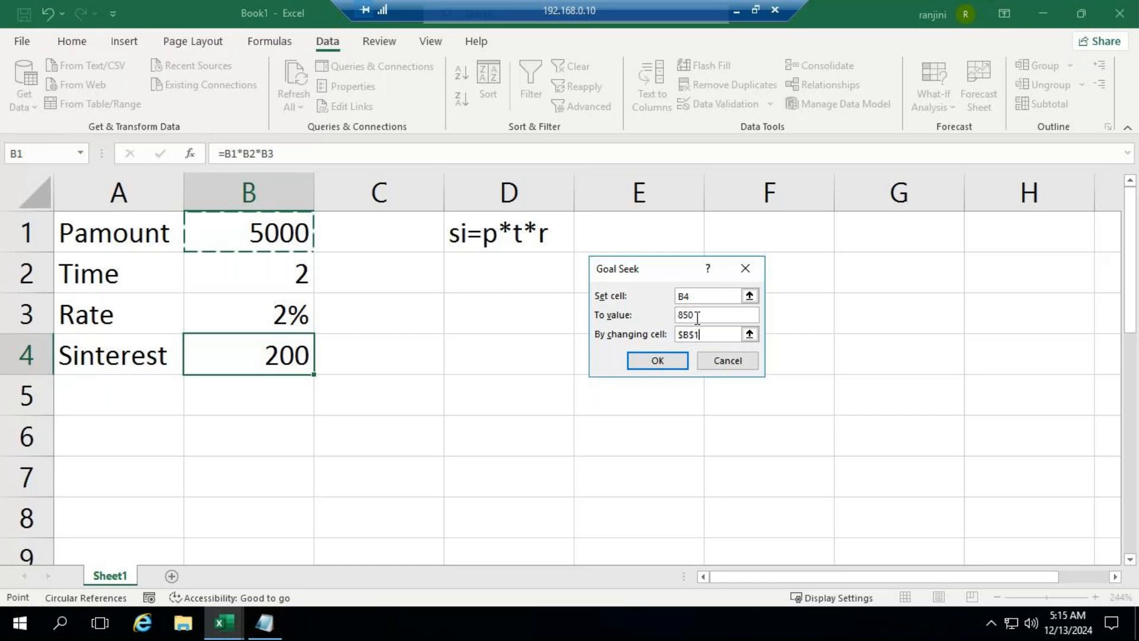
pyautogui.click(655, 361)
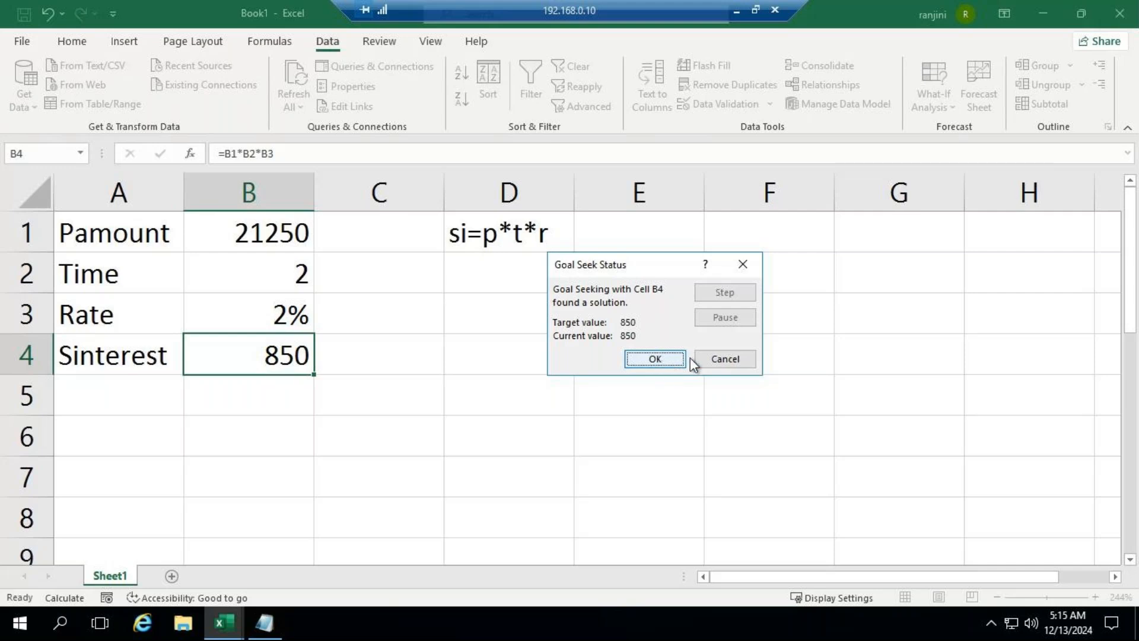
pyautogui.click(726, 359)
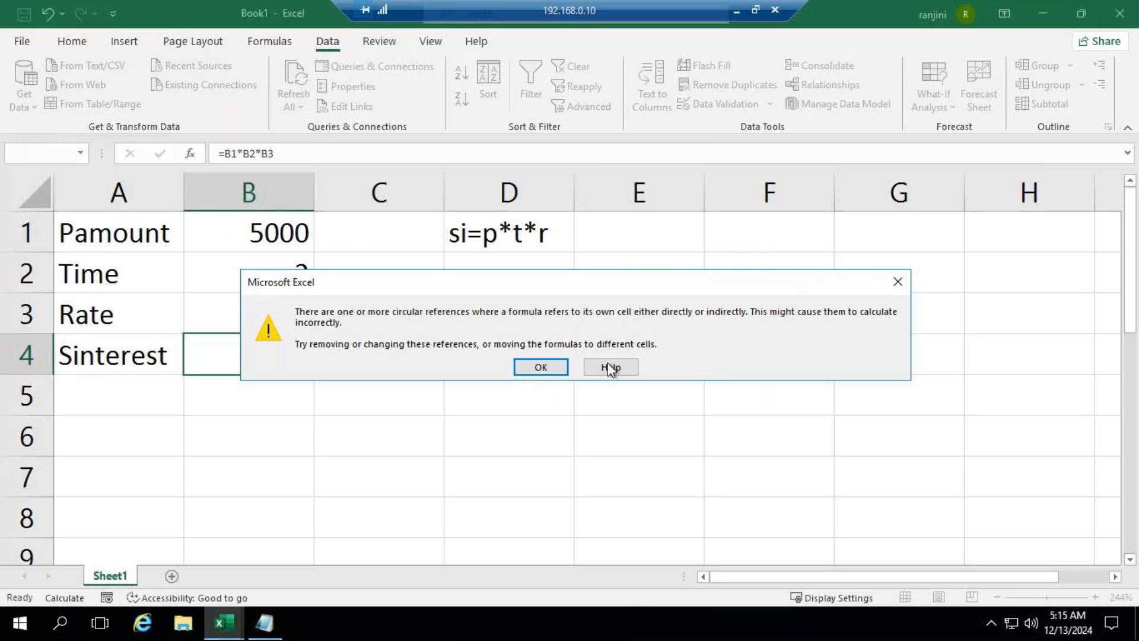
pyautogui.click(890, 282)
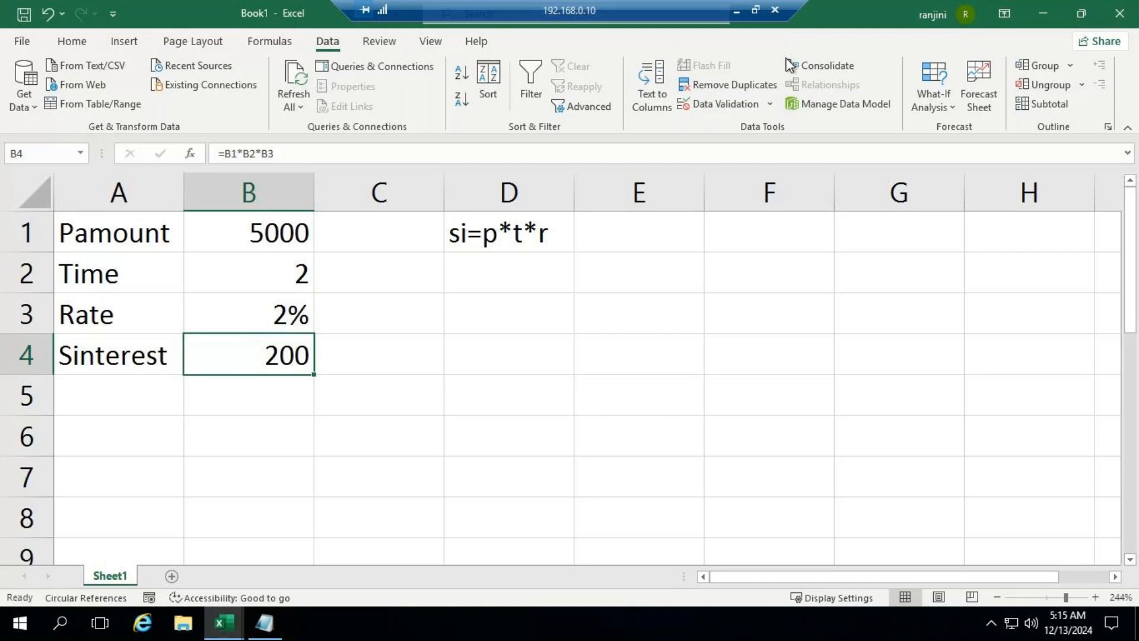
# Step: Run Goal Seek on B4 with a target value of 670 by changing the principal in B1, and keep the solution
pyautogui.click(946, 105)
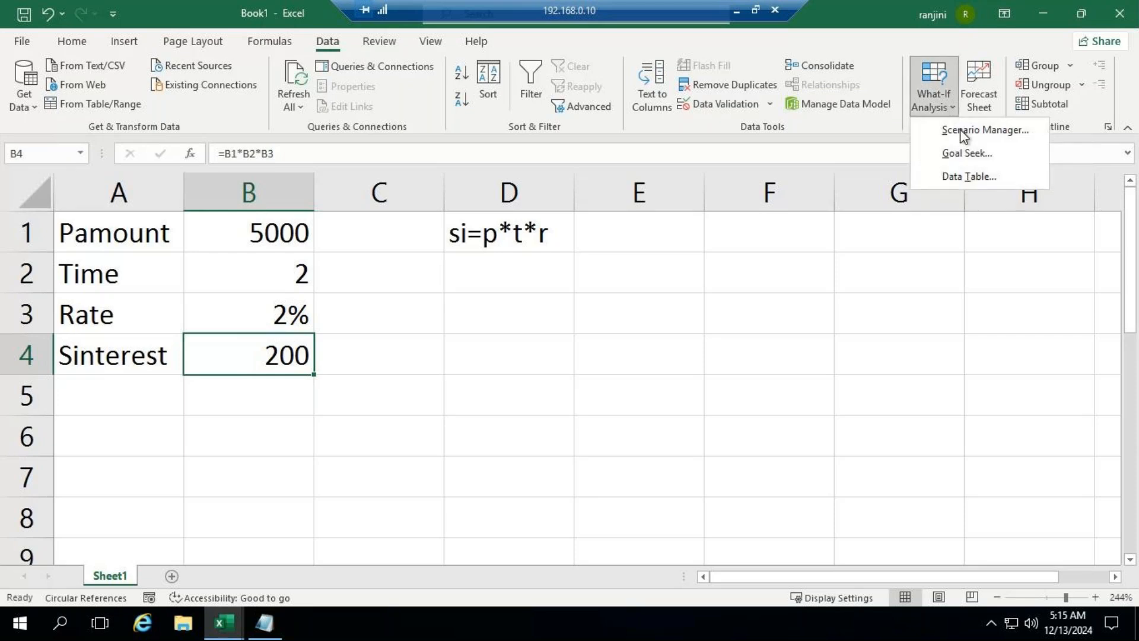
pyautogui.click(967, 154)
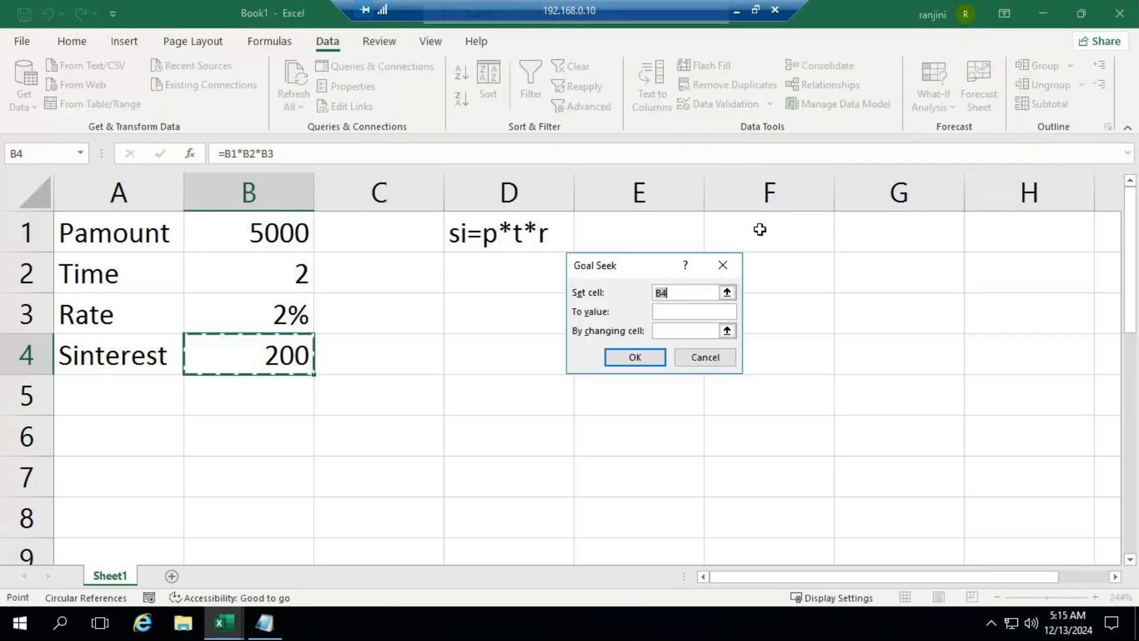
pyautogui.click(684, 314)
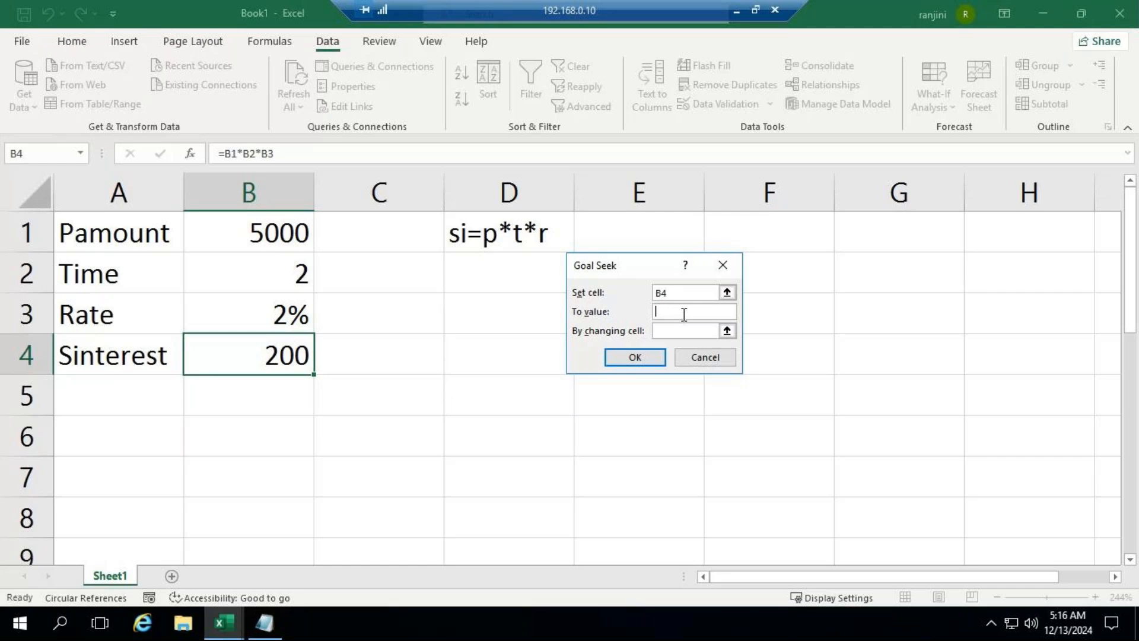
pyautogui.write('670')
pyautogui.click(685, 329)
pyautogui.write('b1')
pyautogui.click(643, 357)
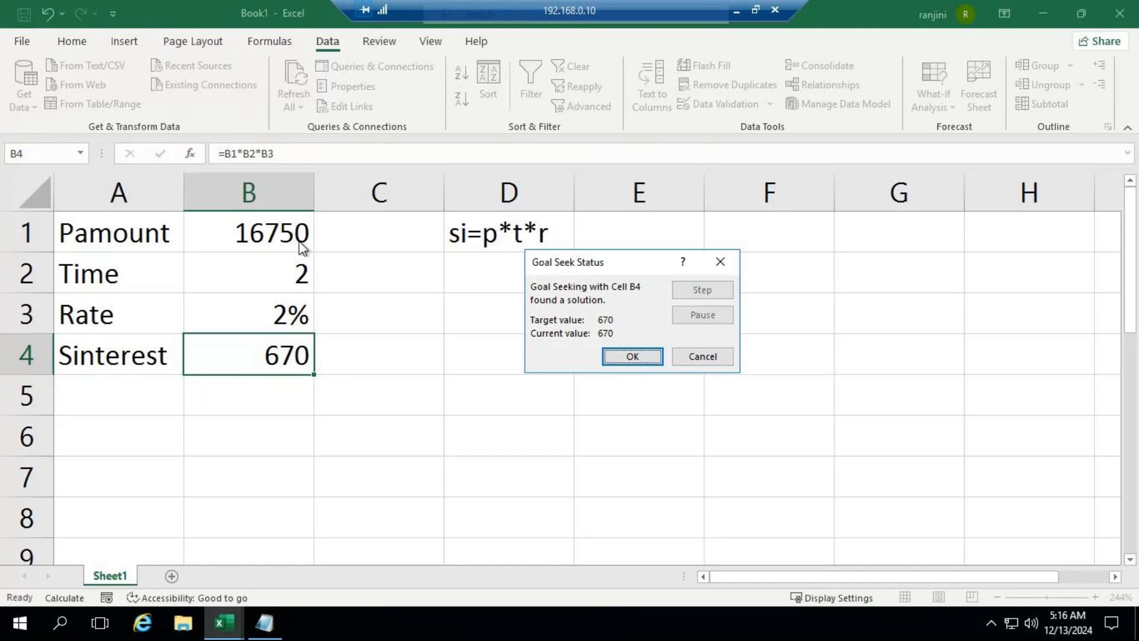
pyautogui.click(632, 357)
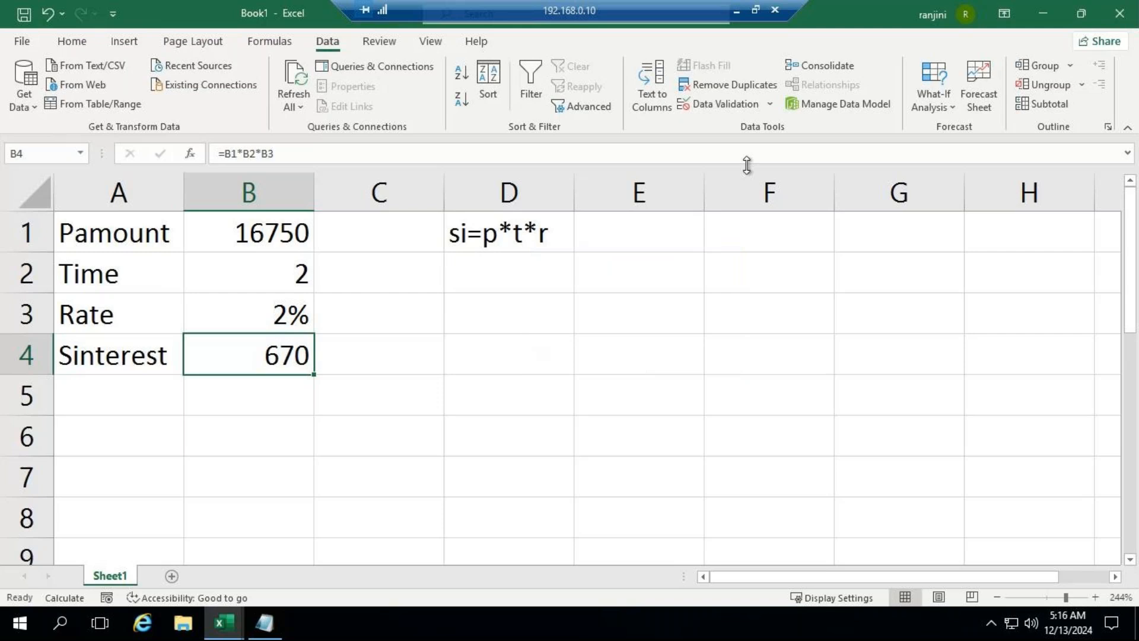
# Step: Check the GoTo Meeting window, return to the Excel workbook and clear the formula note from cell D1
pyautogui.click(735, 9)
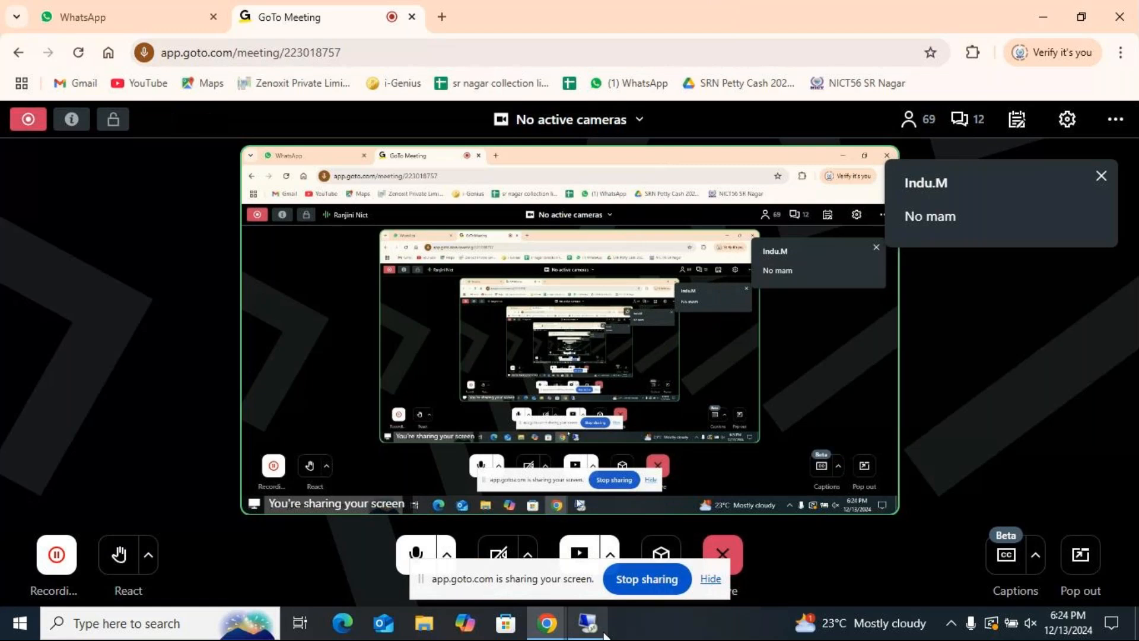
pyautogui.moveTo(595, 629)
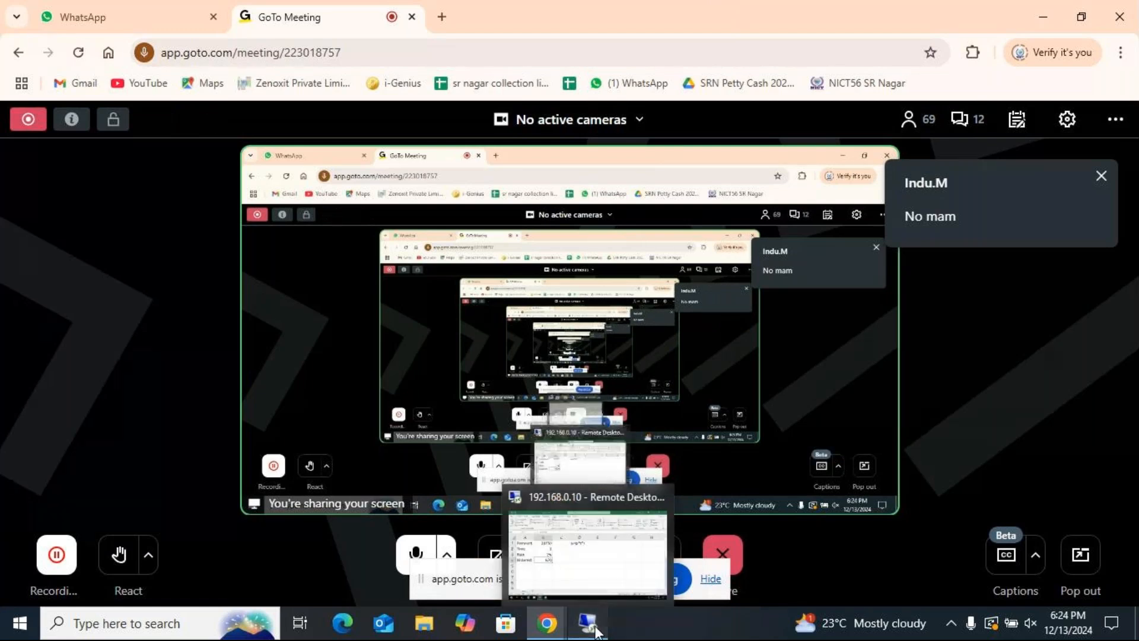
pyautogui.click(595, 629)
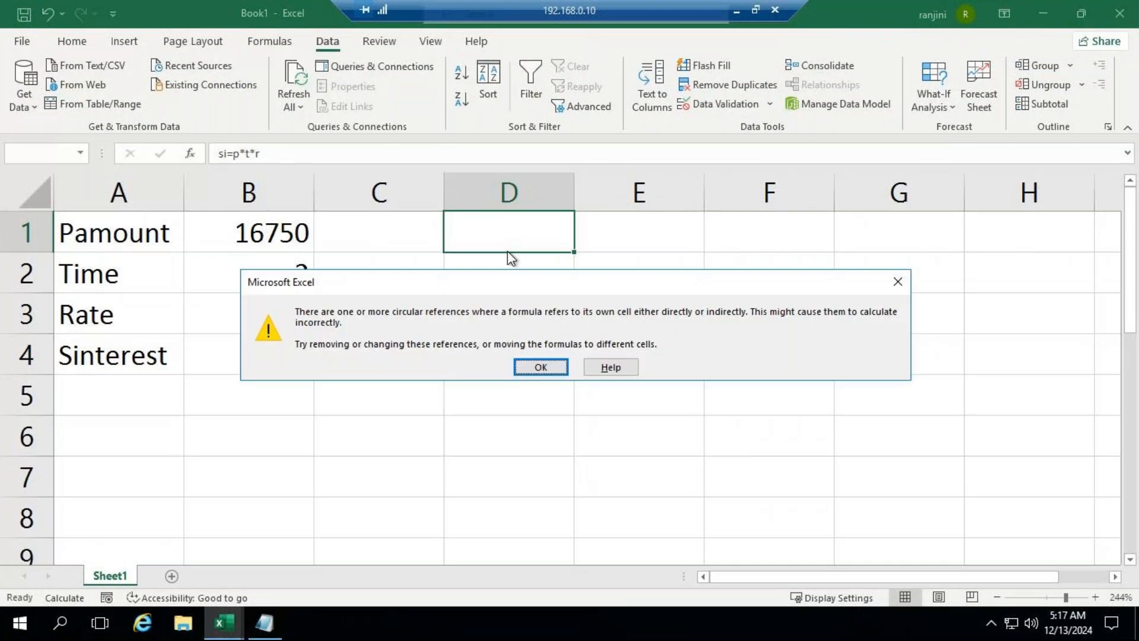
pyautogui.click(553, 369)
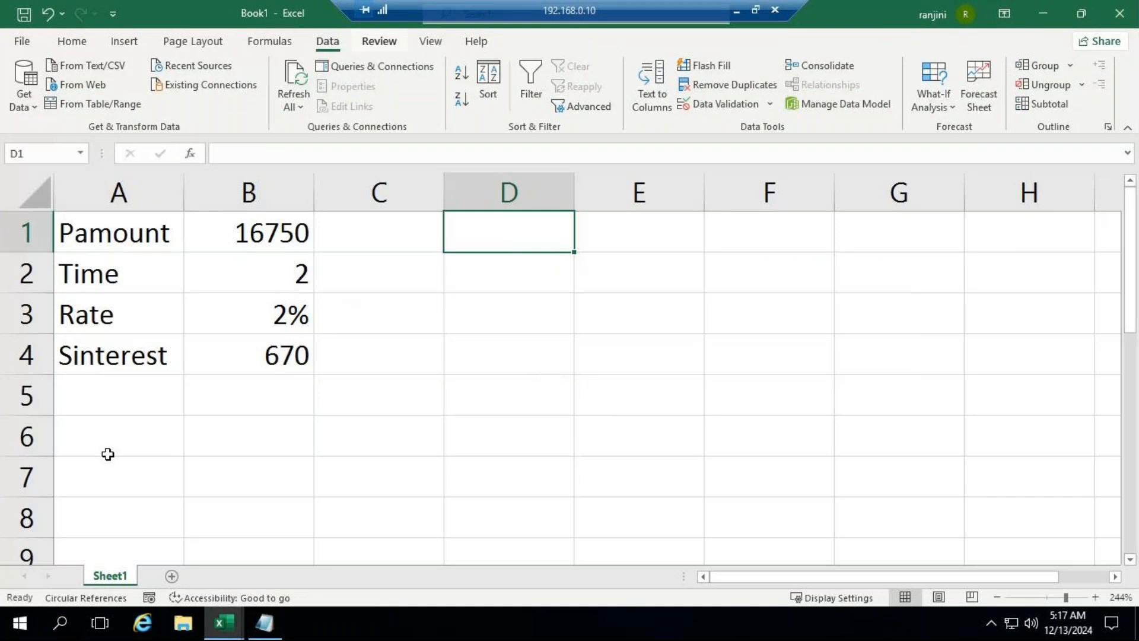
# Step: Try Goal Seek on B4 with a target value of 800 using both B1 and B2 as changing cells, and cancel it
pyautogui.click(268, 361)
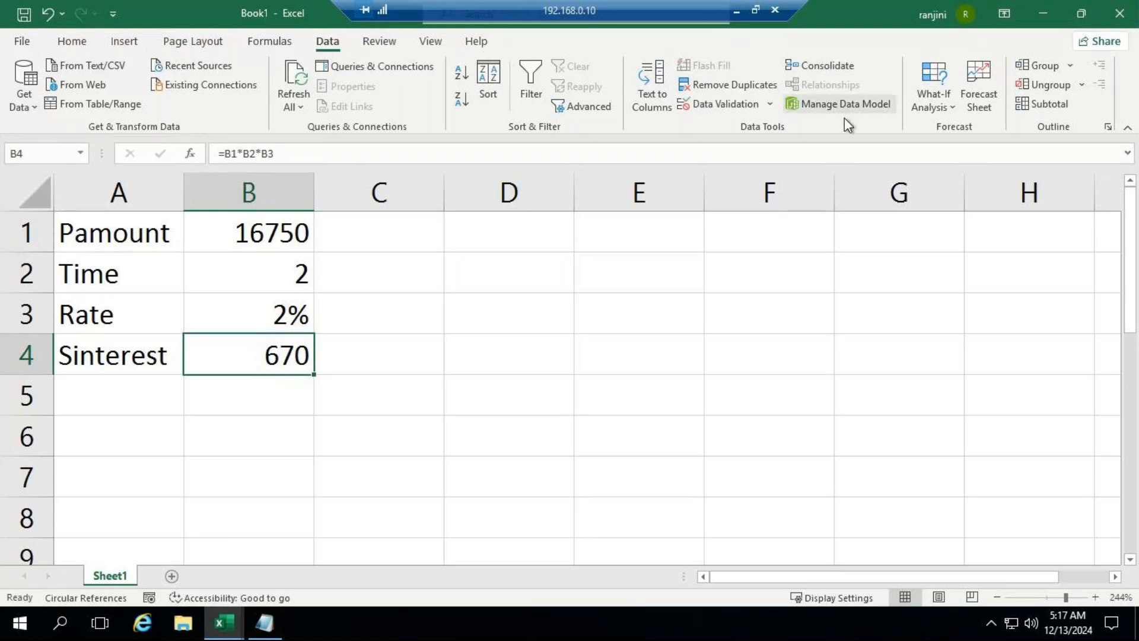
pyautogui.click(937, 108)
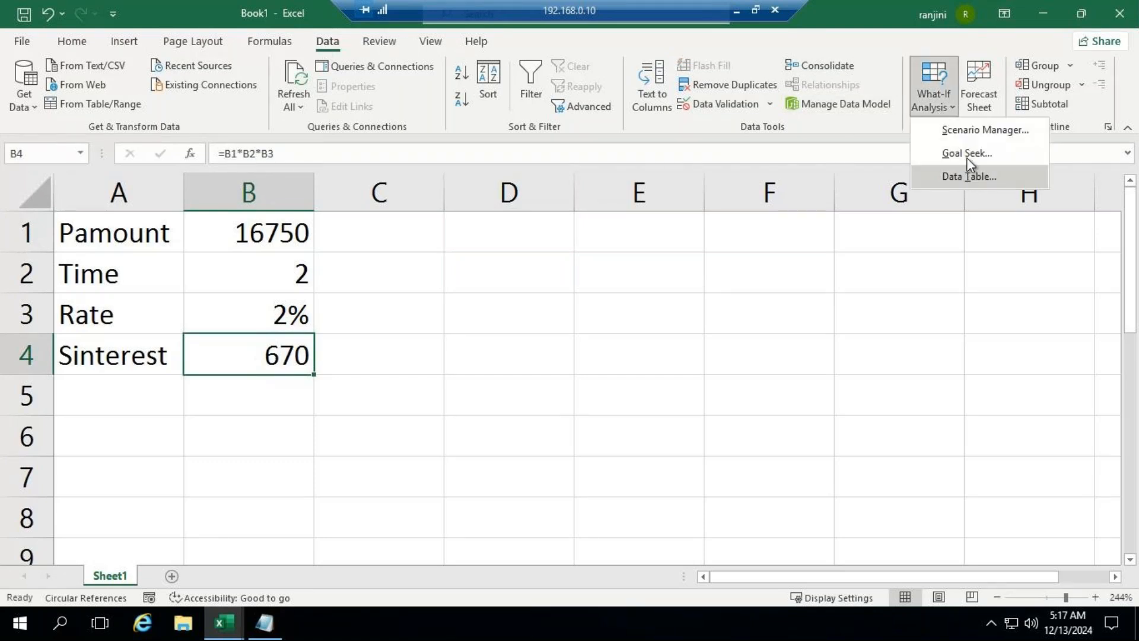
pyautogui.click(967, 156)
pyautogui.click(667, 311)
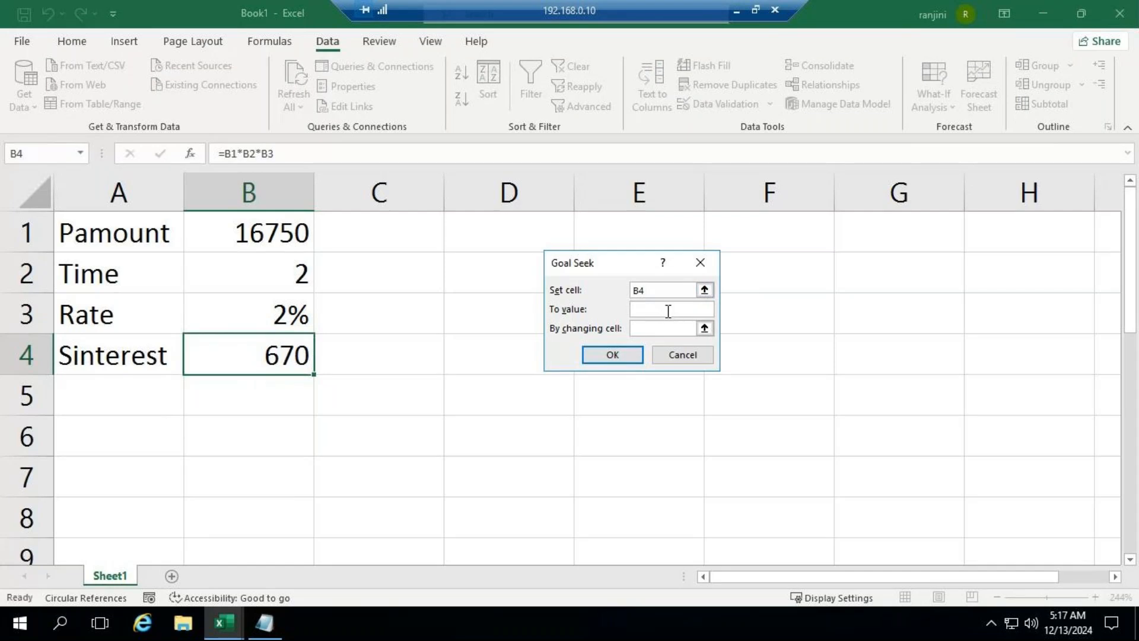
pyautogui.write('8000')
pyautogui.press('BackSpace')
pyautogui.click(646, 329)
pyautogui.moveTo(253, 229); pyautogui.dragTo(265, 270)
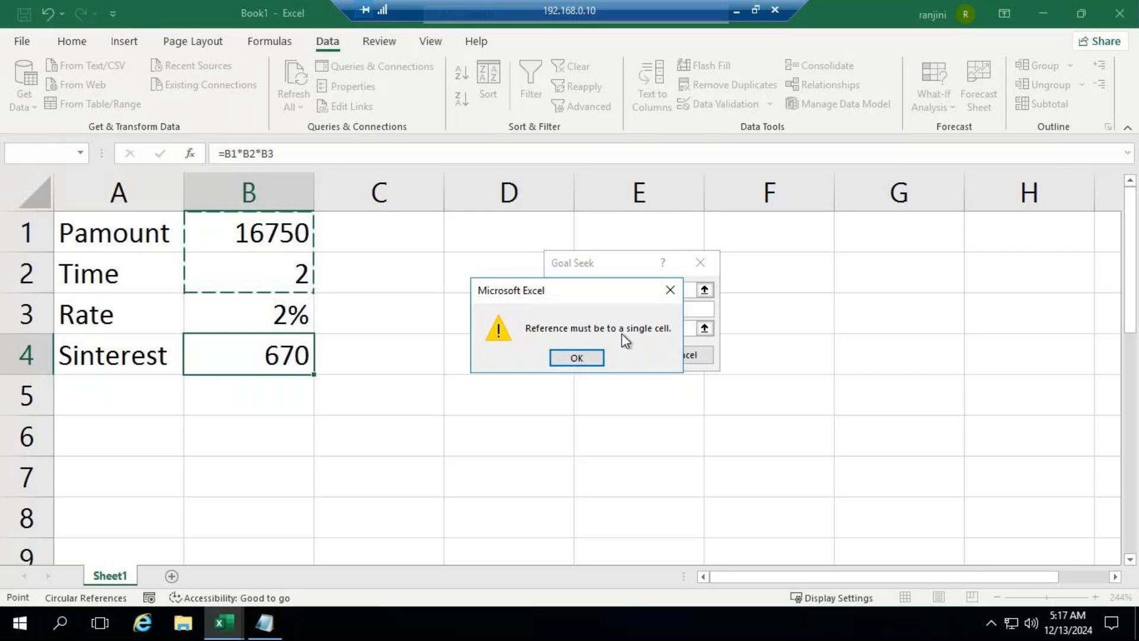
pyautogui.click(588, 359)
pyautogui.click(675, 351)
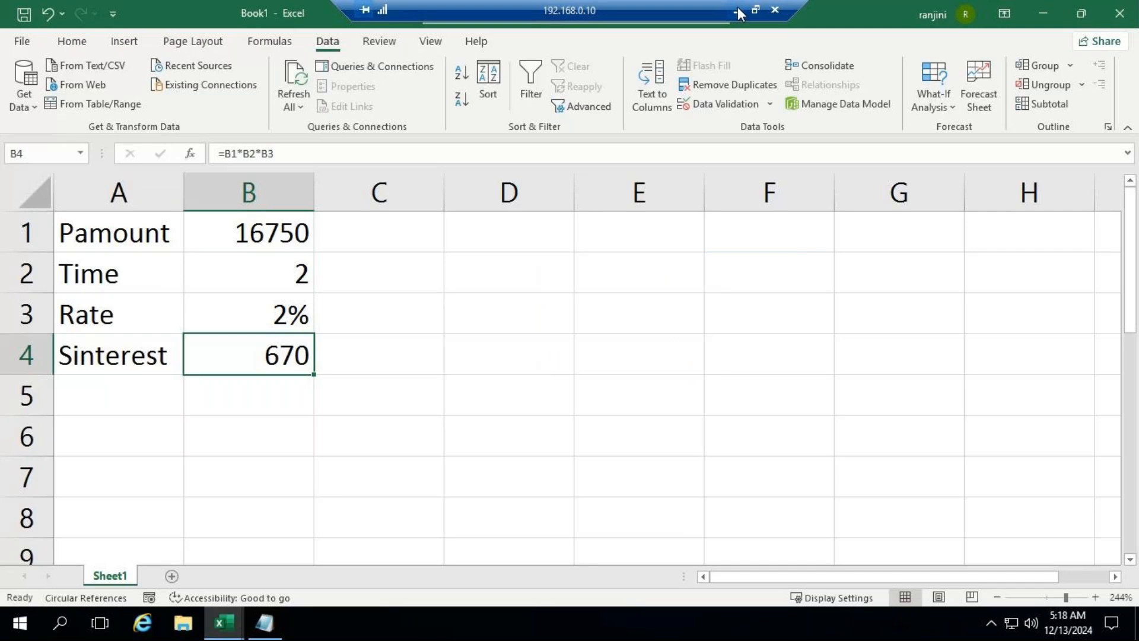
# Step: Set the principal amount in cell B1 to 5000
pyautogui.click(283, 235)
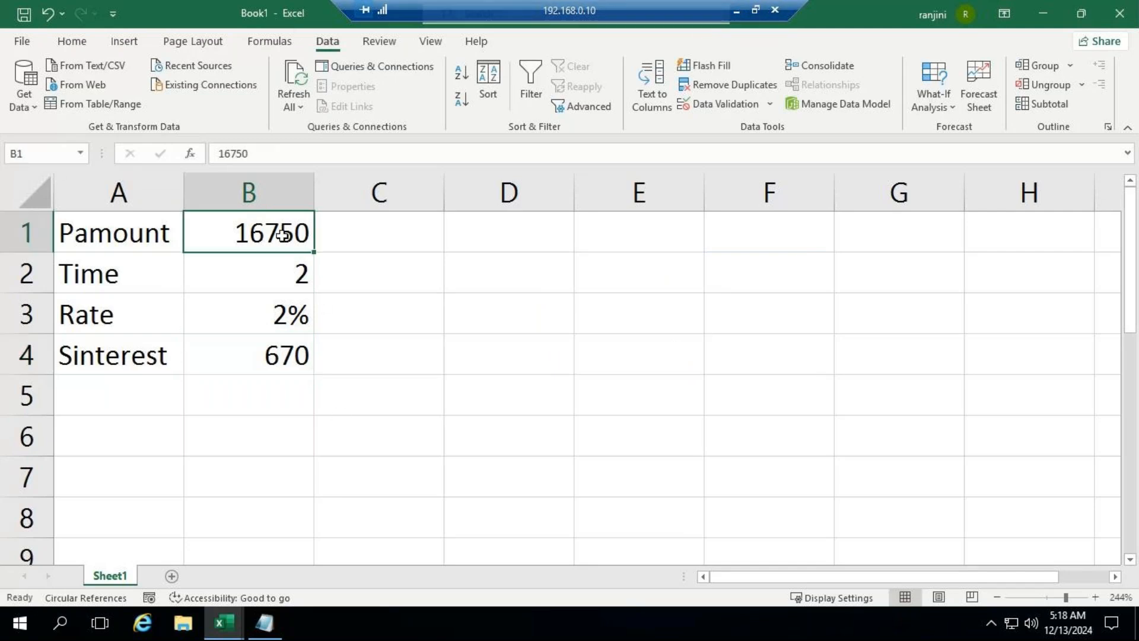
pyautogui.write('5000')
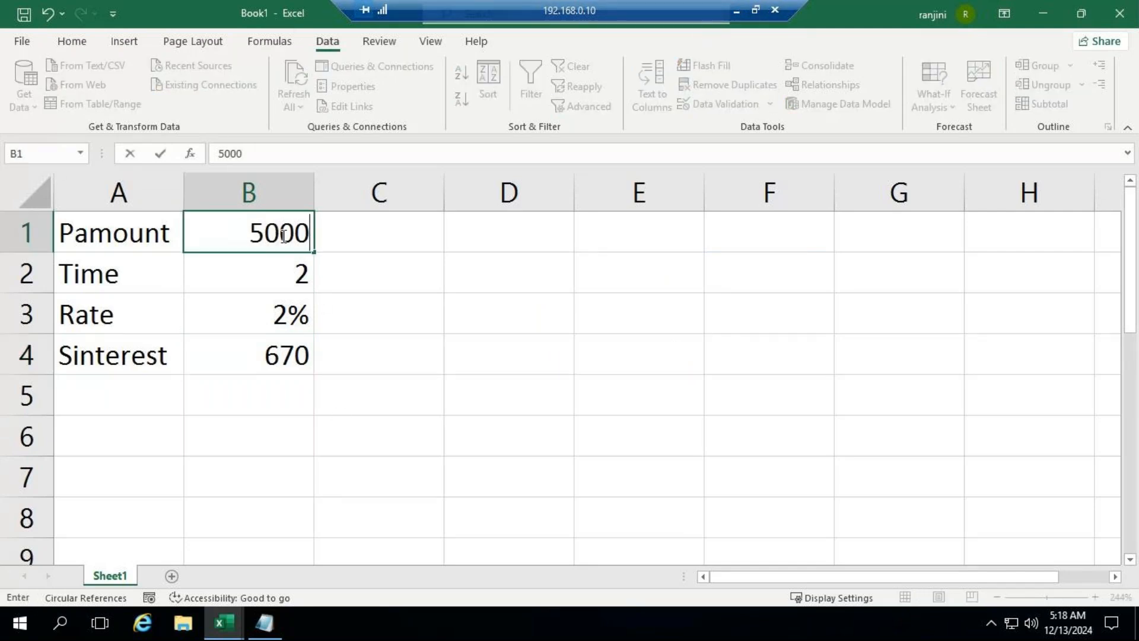
pyautogui.click(423, 423)
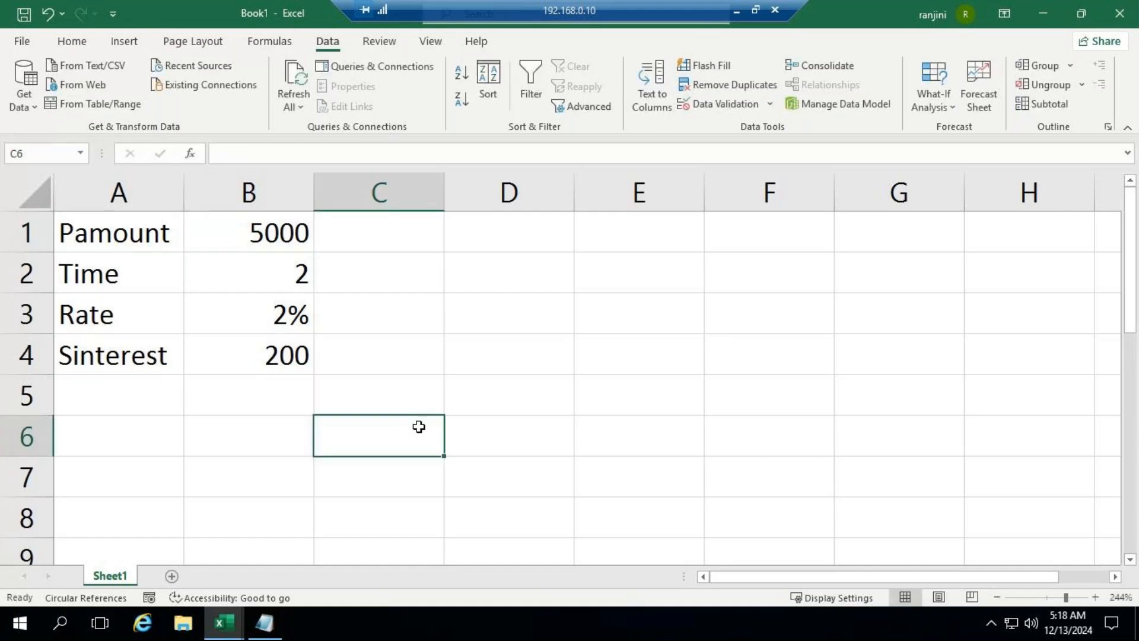
# Step: Copy the Scenario Manager definition, without its example, from A2 of the ADVEXL Goalseek sheet into the Notepad notes below the Goal Seek line
pyautogui.click(265, 623)
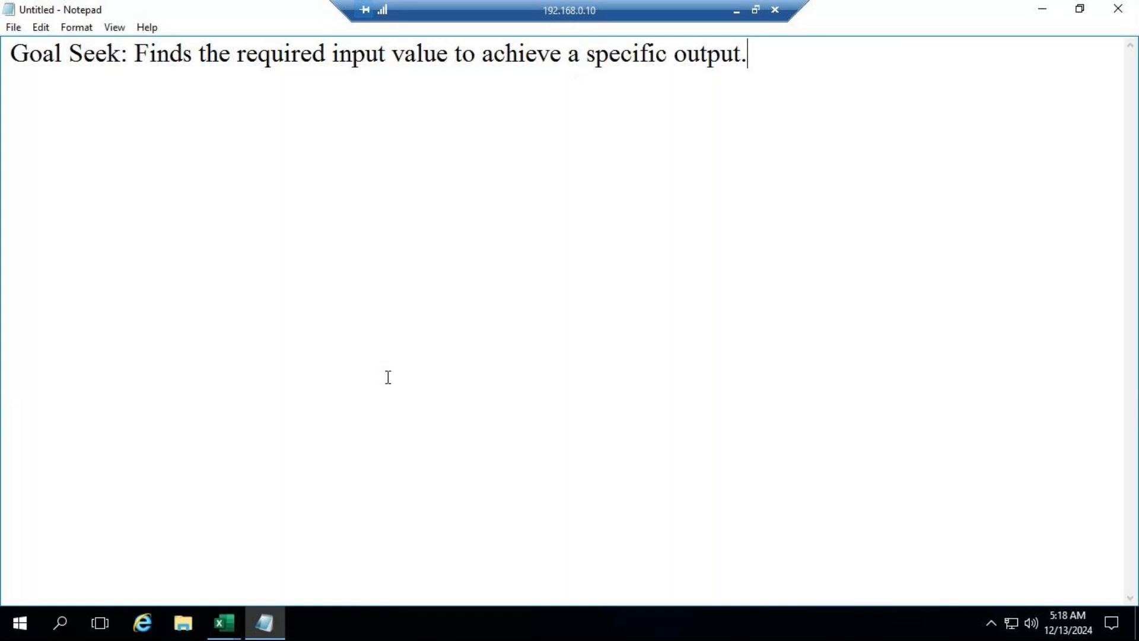
pyautogui.moveTo(228, 635)
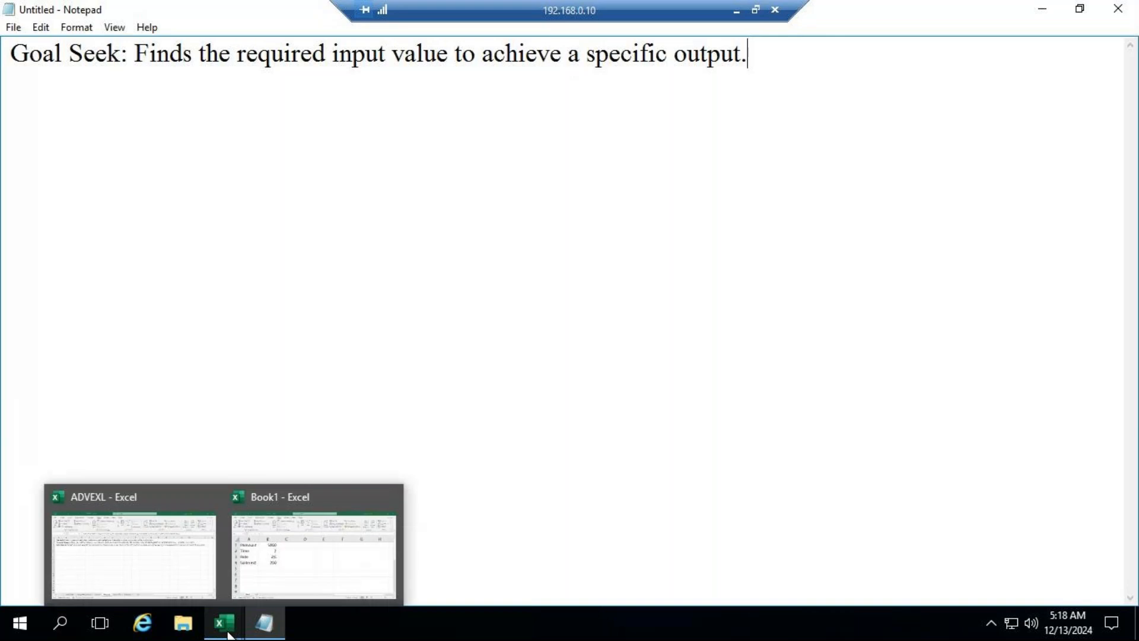
pyautogui.click(228, 635)
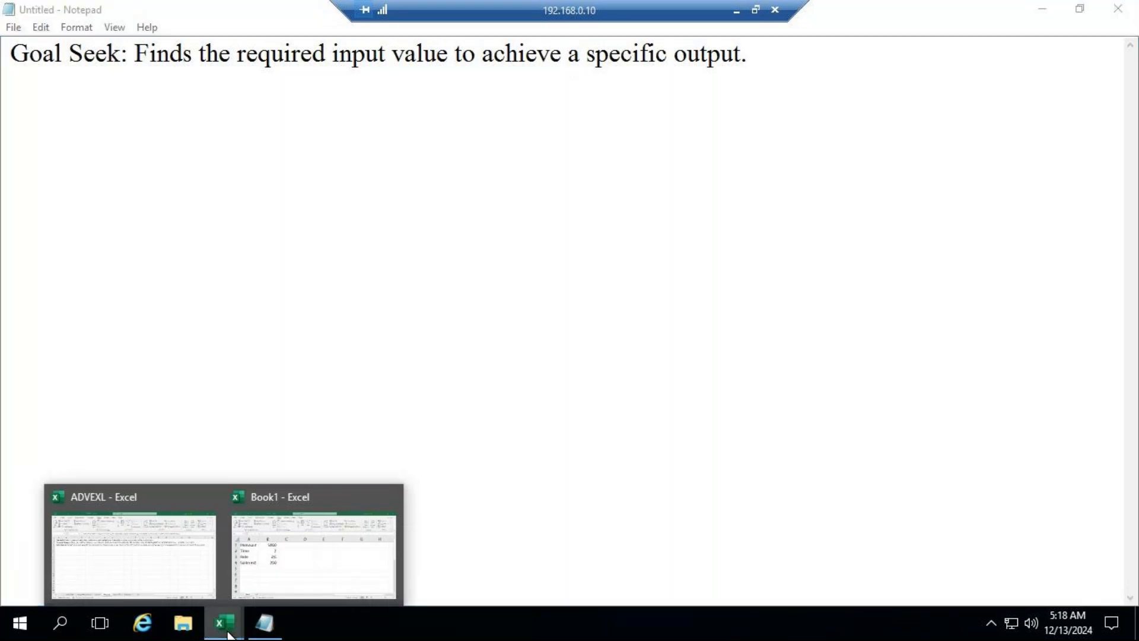
pyautogui.click(179, 573)
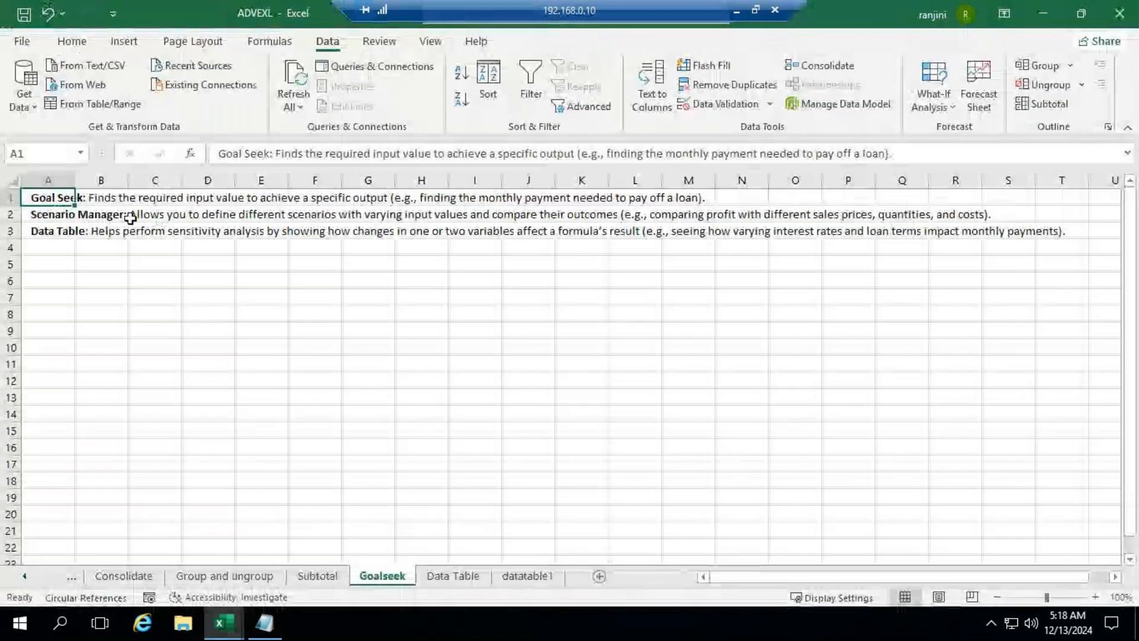
pyautogui.click(108, 215)
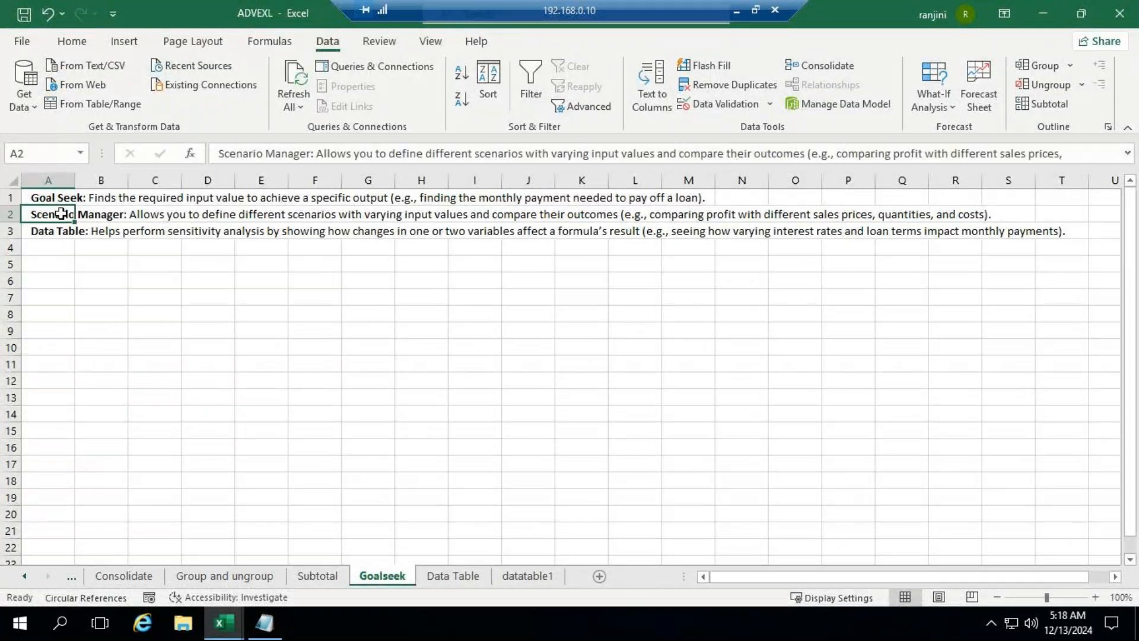
pyautogui.moveTo(218, 153); pyautogui.dragTo(809, 152)
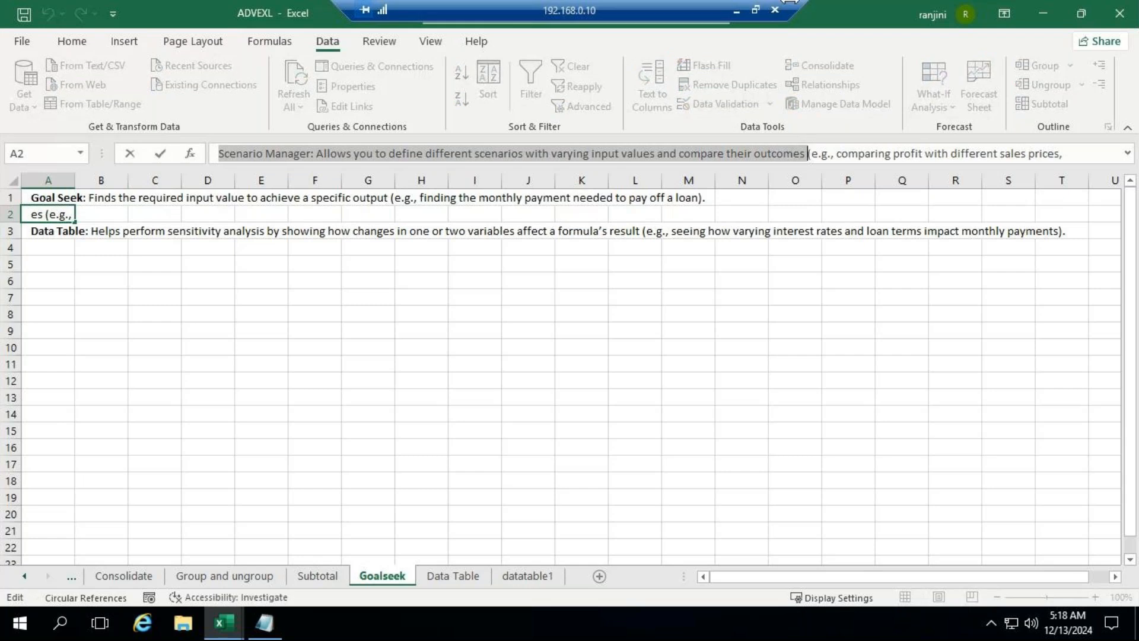
pyautogui.click(265, 623)
pyautogui.press('Return')
pyautogui.press('Return')
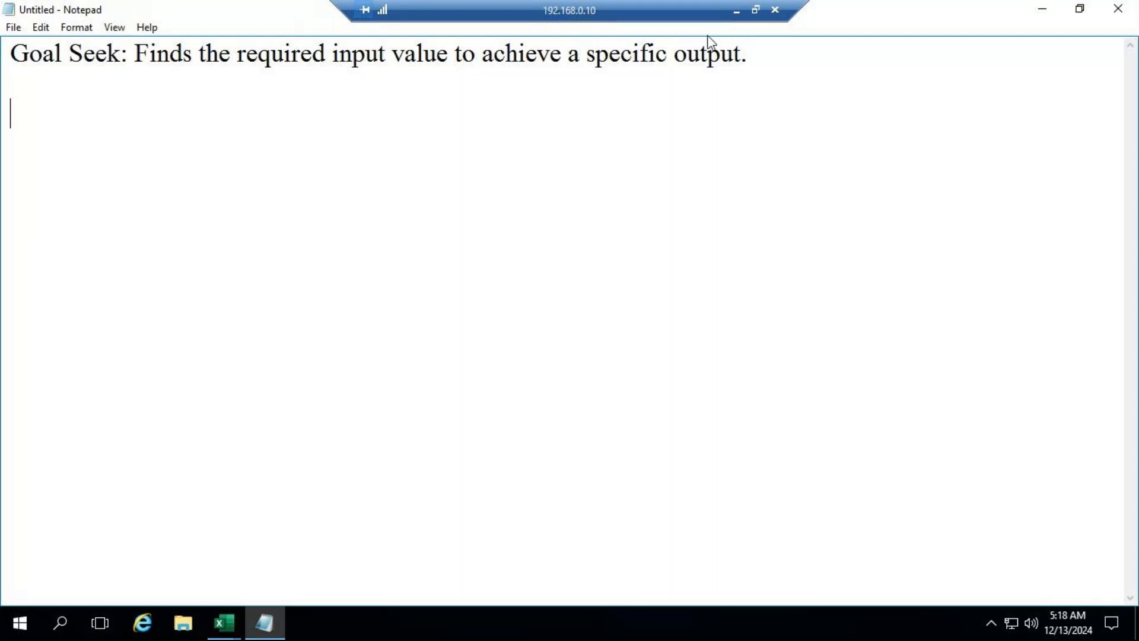
pyautogui.write('Scenario Manager: Allows you to define different scenarios with varying input values and compare their outcomes')
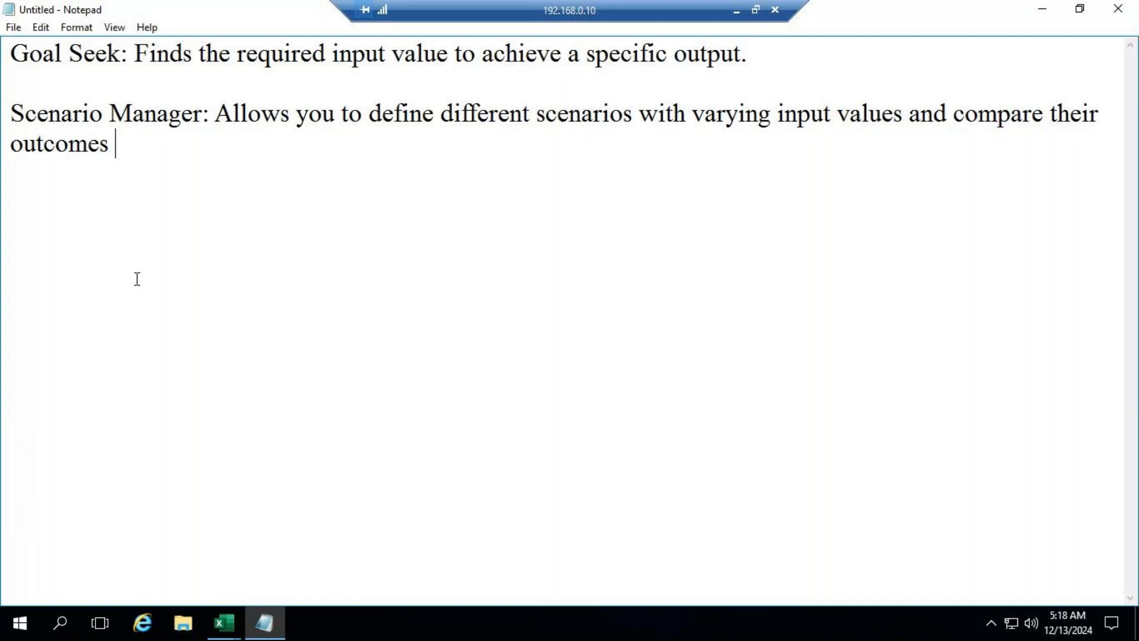
# Step: End the Scenario Manager definition with a full stop directly after "outcomes" and remove the stray one on the line below
pyautogui.press('Return')
pyautogui.write('.')
pyautogui.click(156, 148)
pyautogui.press('BackSpace')
pyautogui.write('.')
pyautogui.click(86, 178)
pyautogui.press('BackSpace')
# Step: Check the GoTo Meeting window and return to the Notepad notes
pyautogui.click(735, 11)
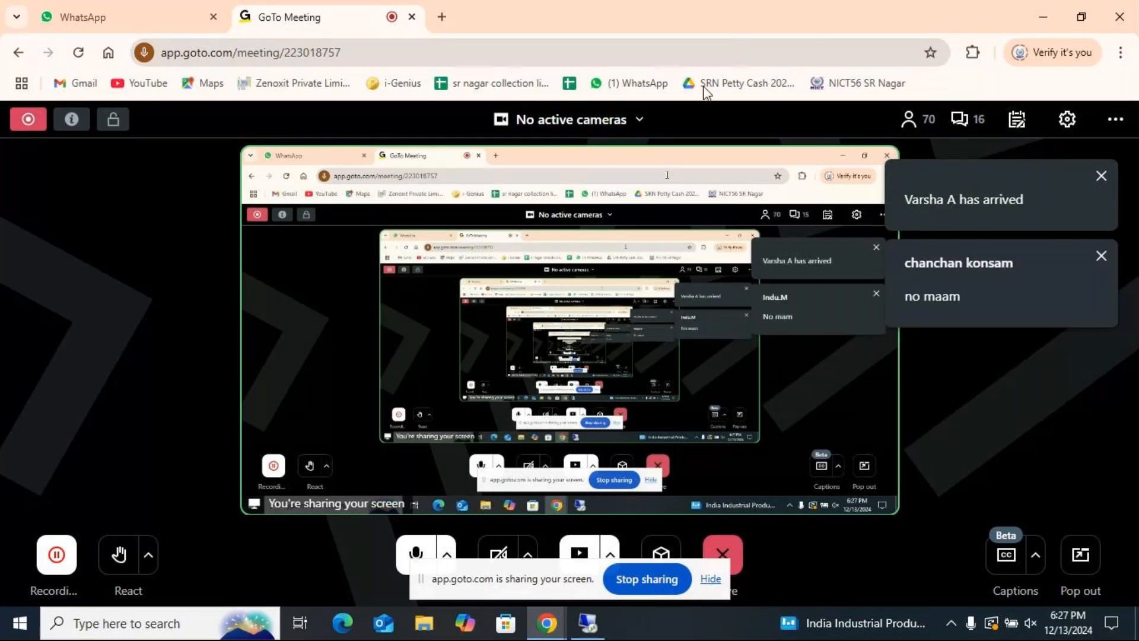
pyautogui.click(575, 623)
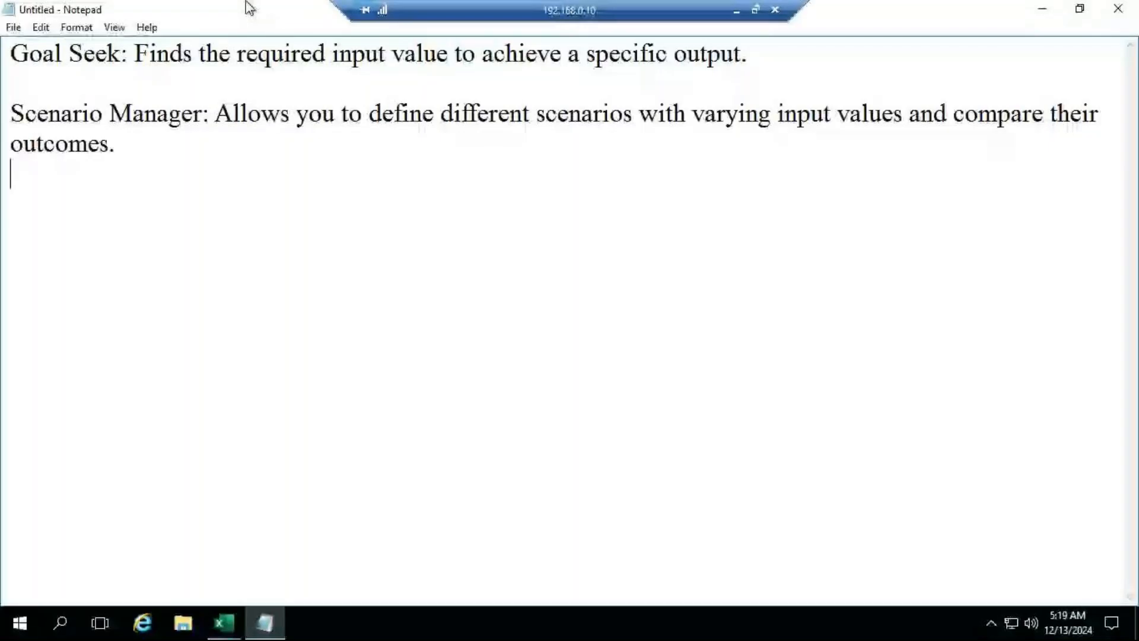
# Step: Switch to the Book1 workbook in Excel, add a new blank worksheet and go back to Sheet1
pyautogui.click(220, 622)
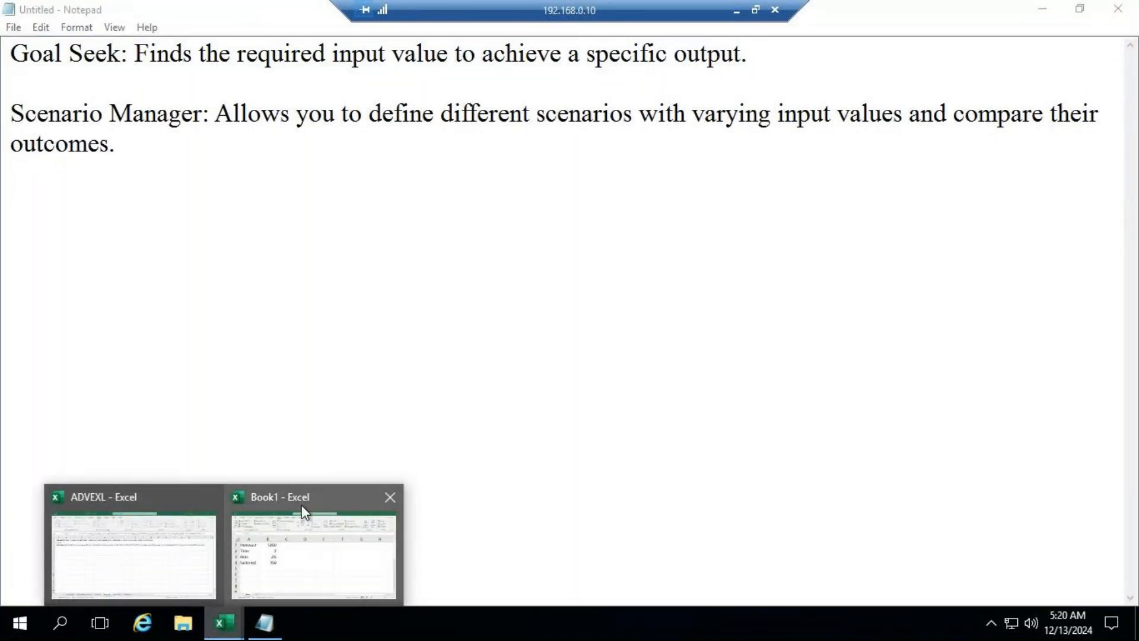
pyautogui.click(302, 505)
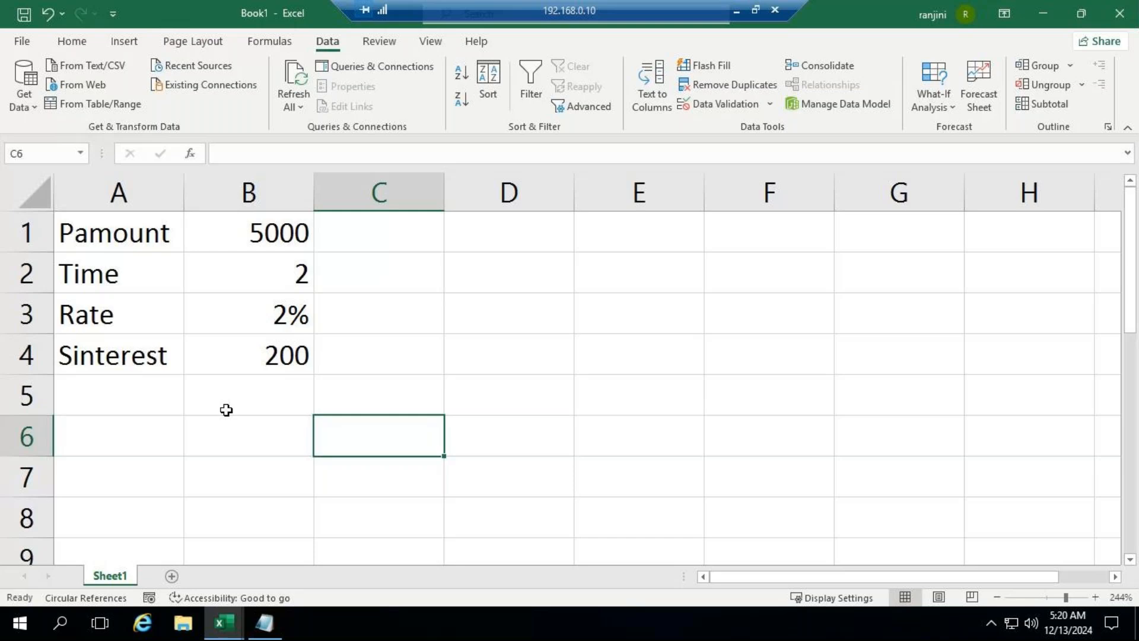
pyautogui.click(173, 575)
pyautogui.click(109, 576)
# Step: Try copying the interest table A1:B4 to cell C4 on Sheet1, and undo the paste
pyautogui.moveTo(119, 239); pyautogui.dragTo(254, 355)
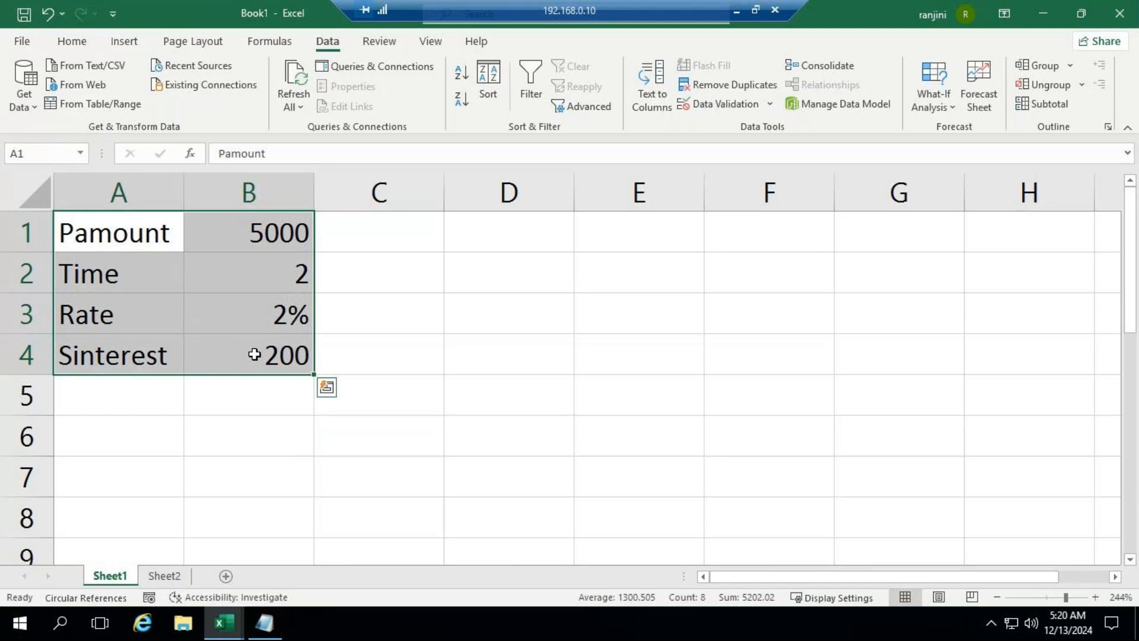
pyautogui.hotkey('ctrl', 'c')
pyautogui.click(169, 576)
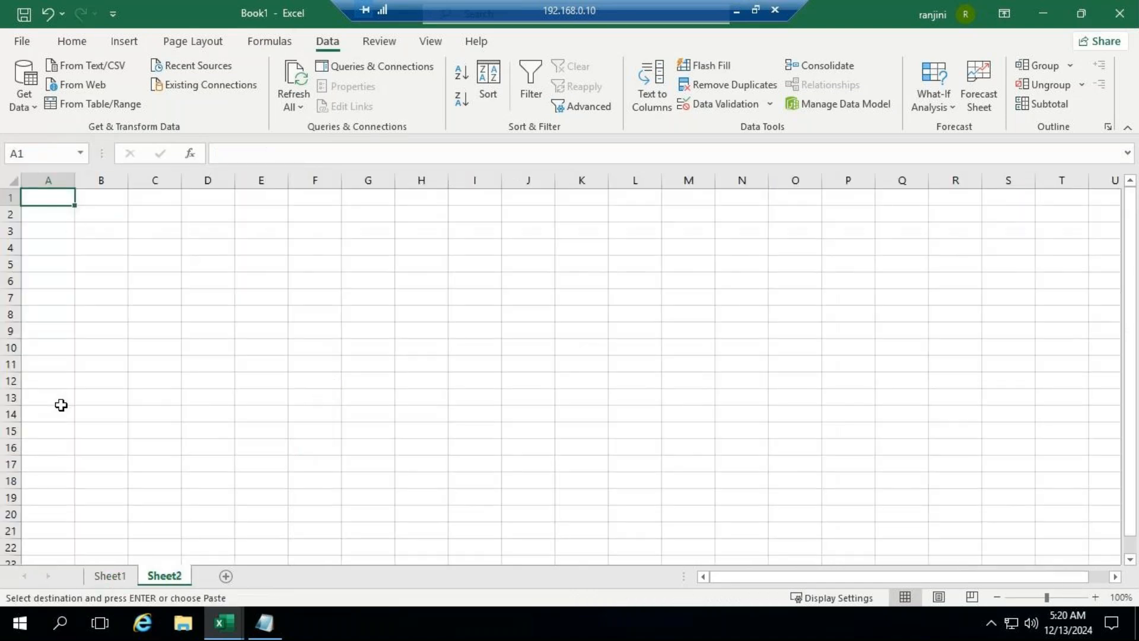
pyautogui.click(108, 575)
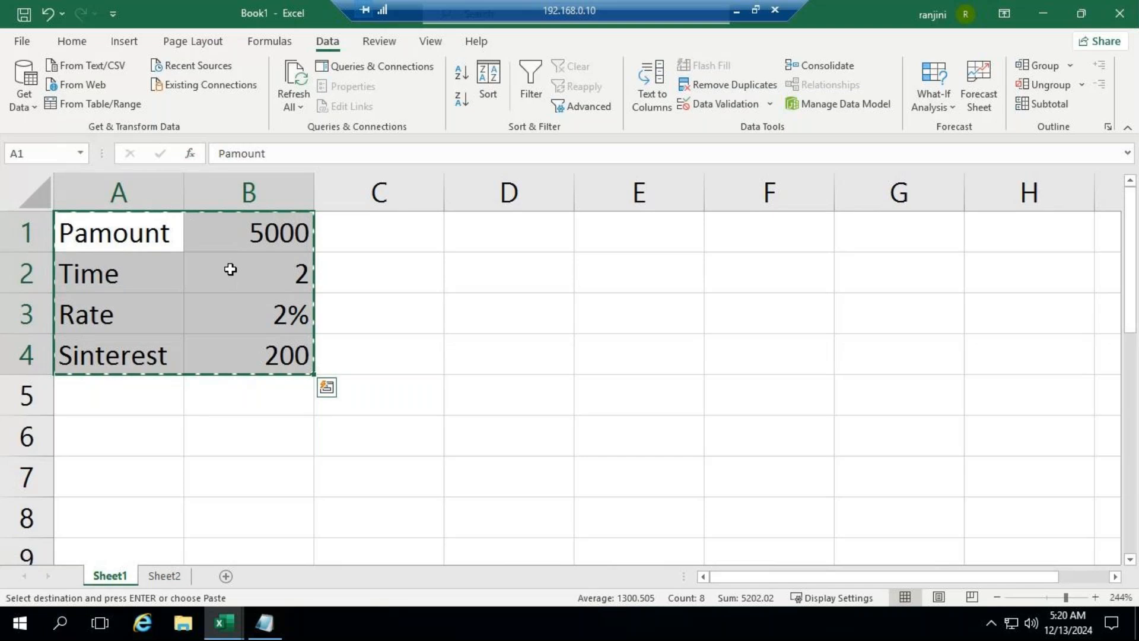
pyautogui.click(400, 359)
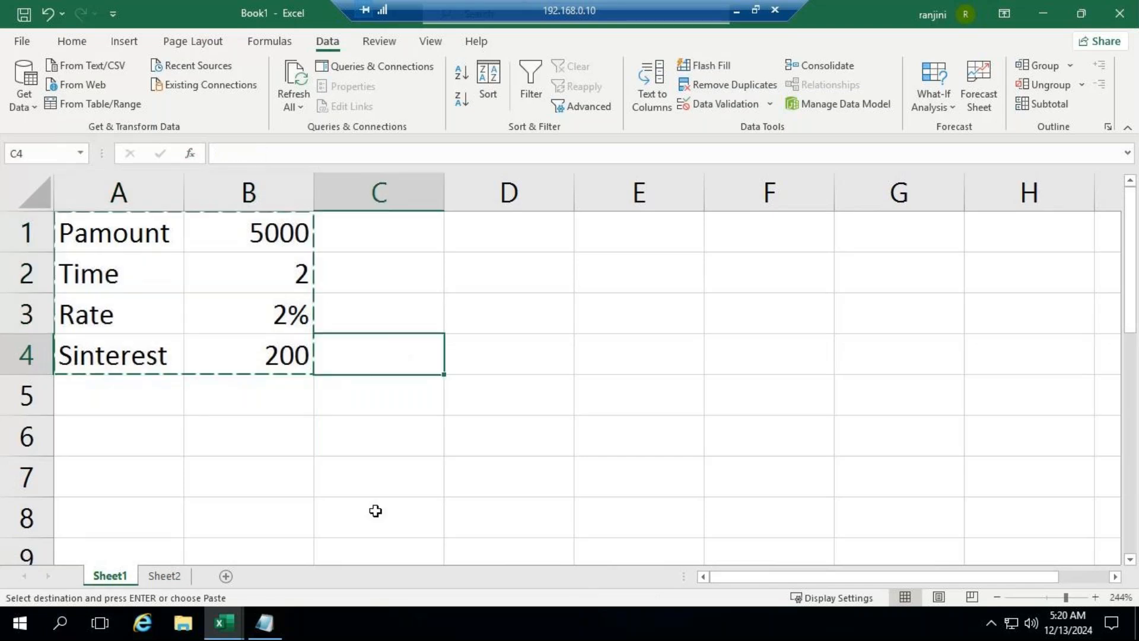
pyautogui.hotkey('ctrl', 'v')
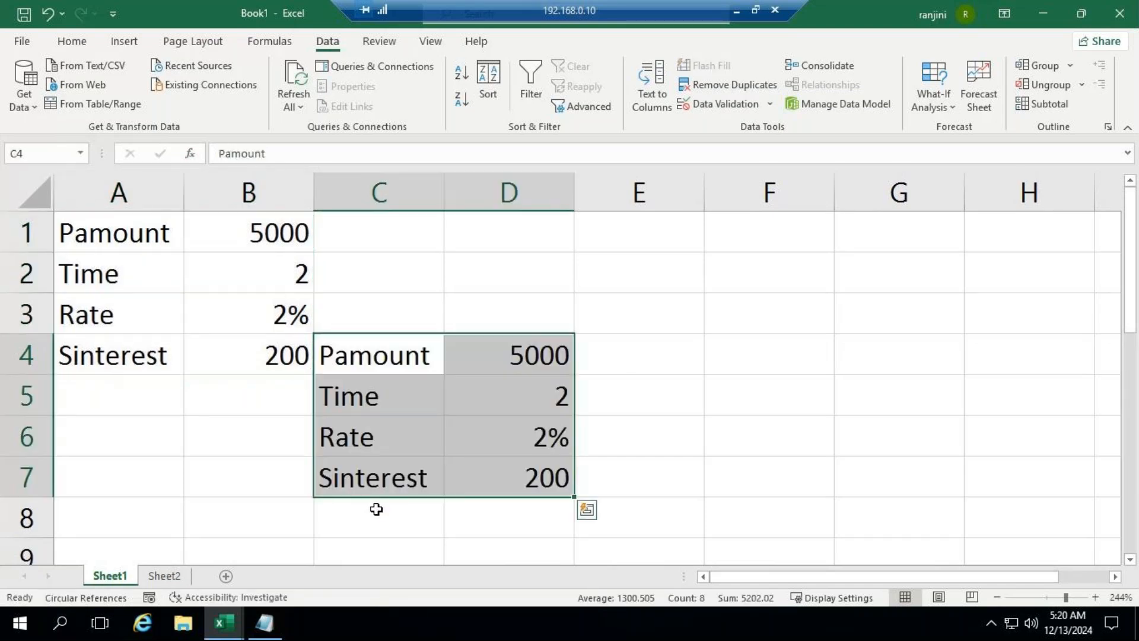
pyautogui.click(47, 13)
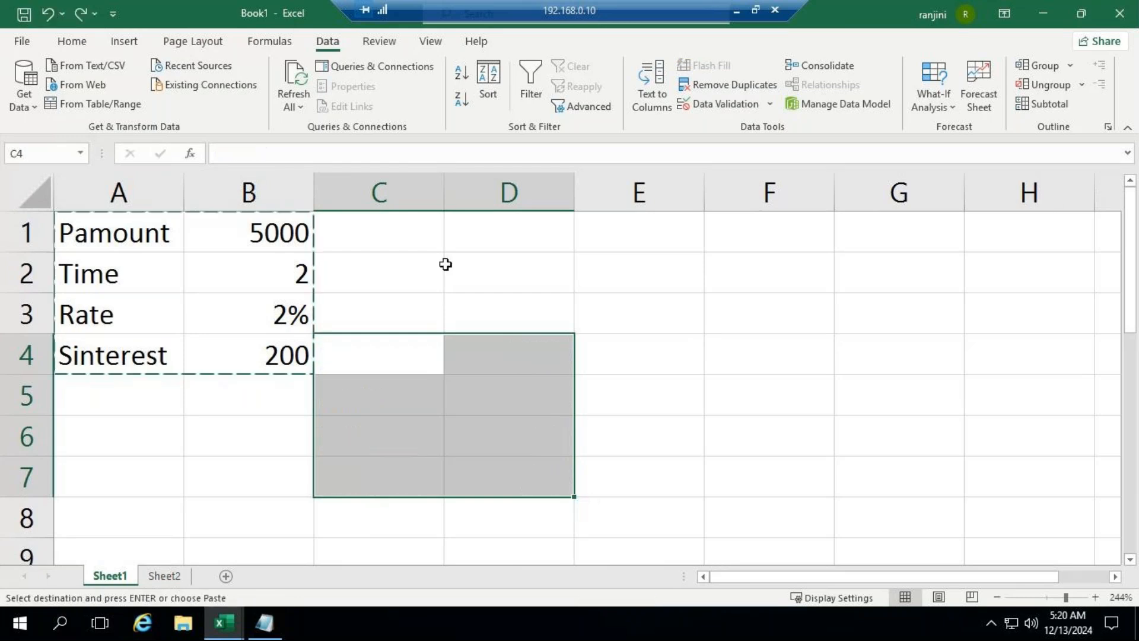
pyautogui.click(446, 264)
# Step: Start a new scenario named pamt1 in Scenario Manager with the principal cell B1 as the changing cell
pyautogui.click(282, 249)
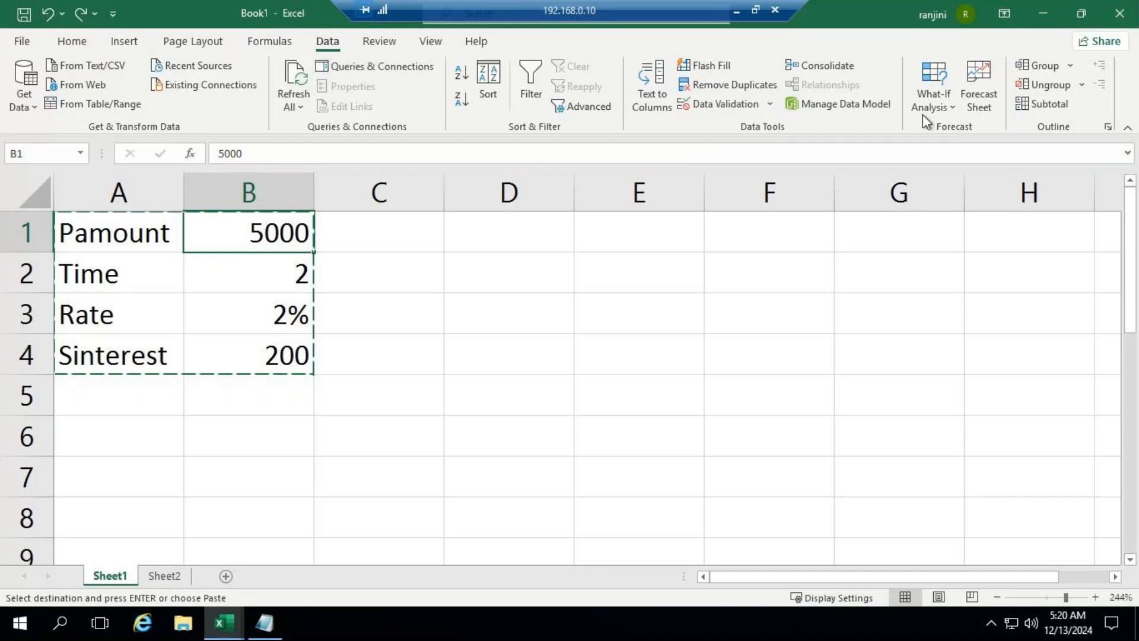
pyautogui.click(948, 109)
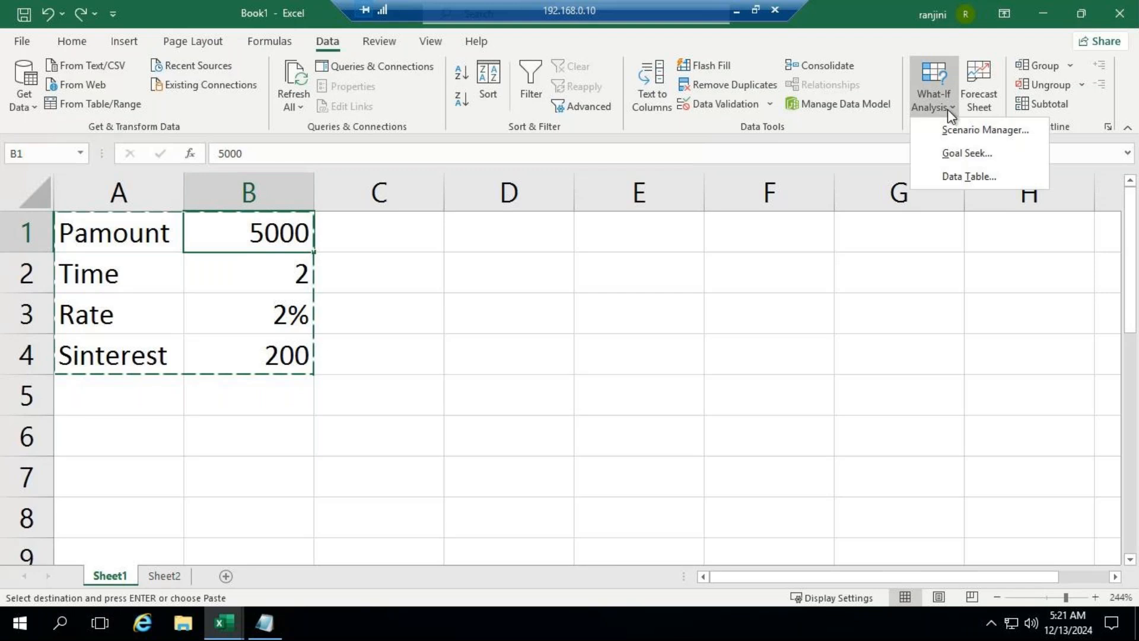
pyautogui.click(949, 155)
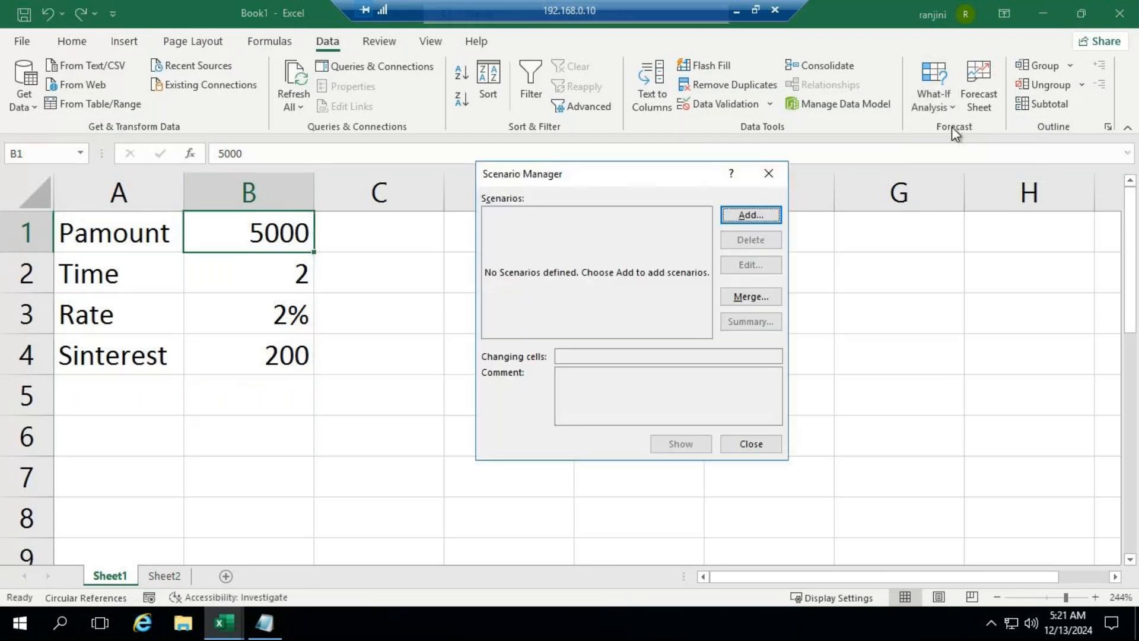
pyautogui.click(775, 215)
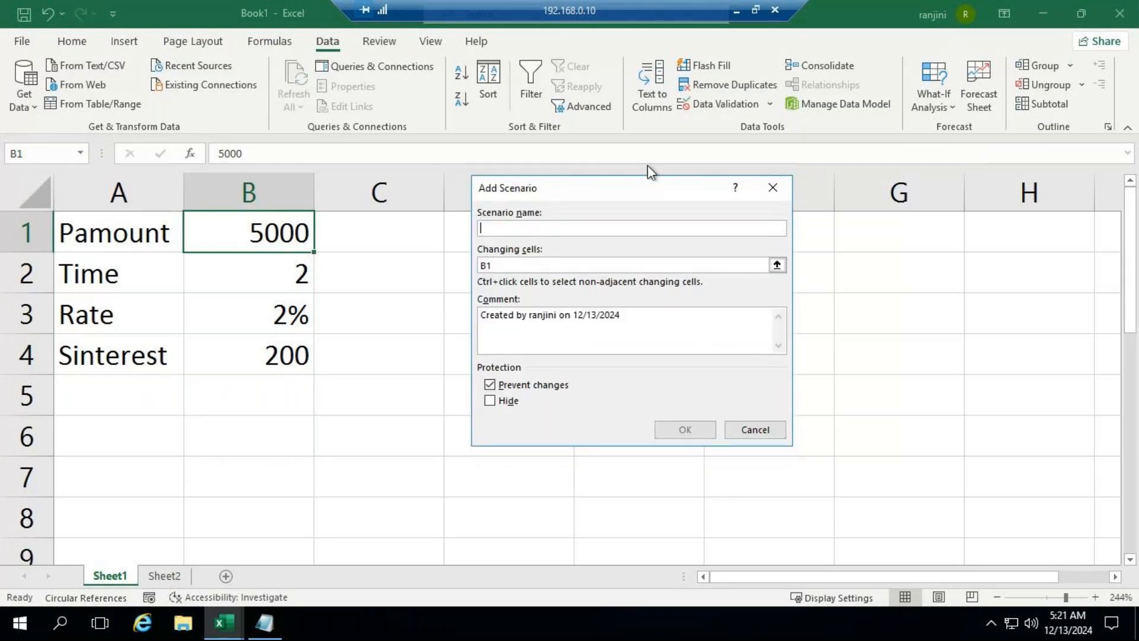
pyautogui.moveTo(630, 189); pyautogui.dragTo(705, 140)
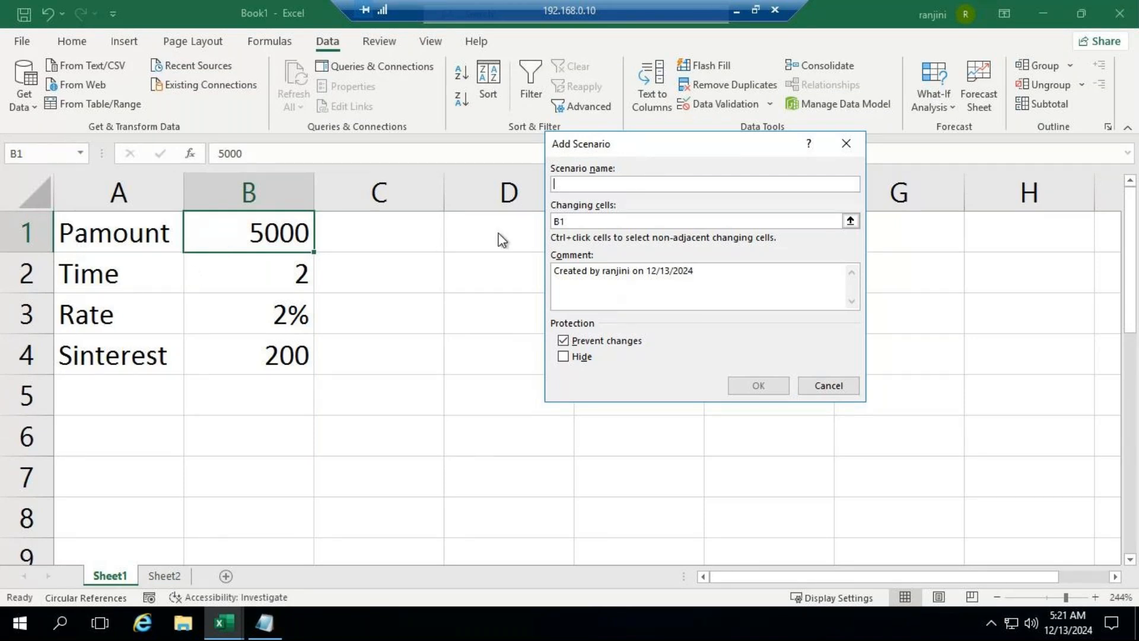
pyautogui.write('pamt1')
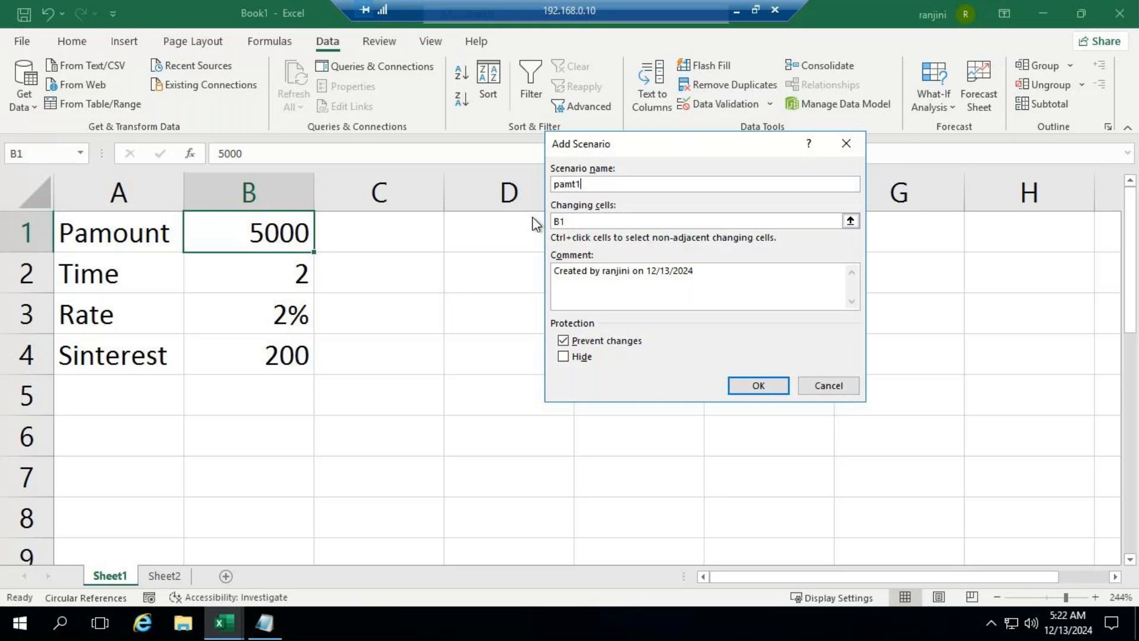
# Step: Set the principal cell B1 to 25000 in the pamt1 scenario and continue to another new scenario
pyautogui.click(758, 384)
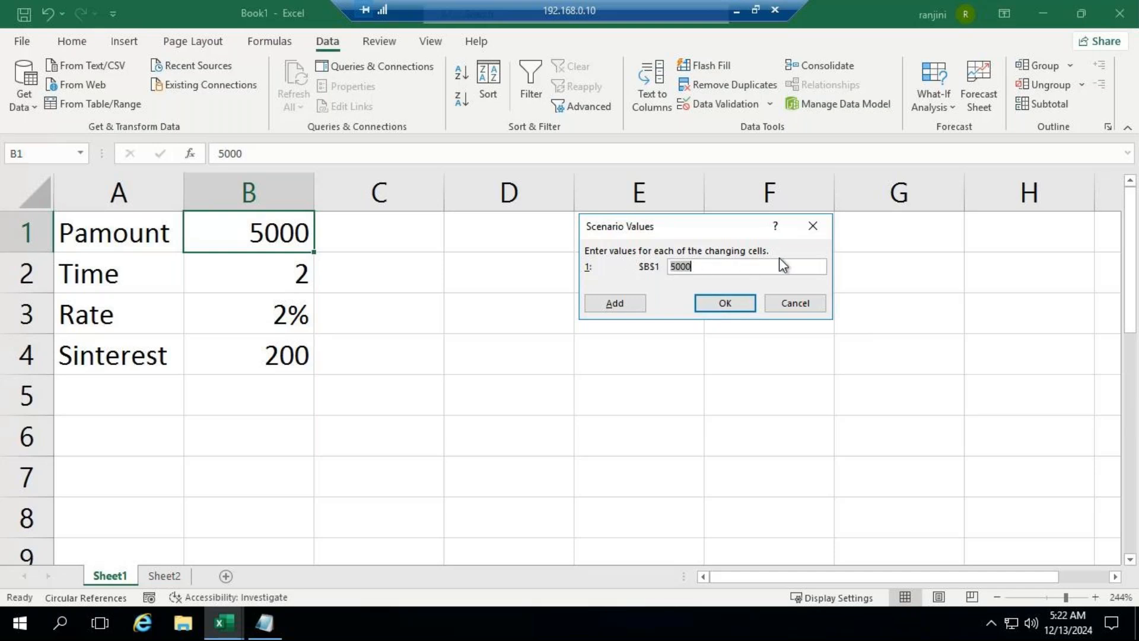
pyautogui.write('25000')
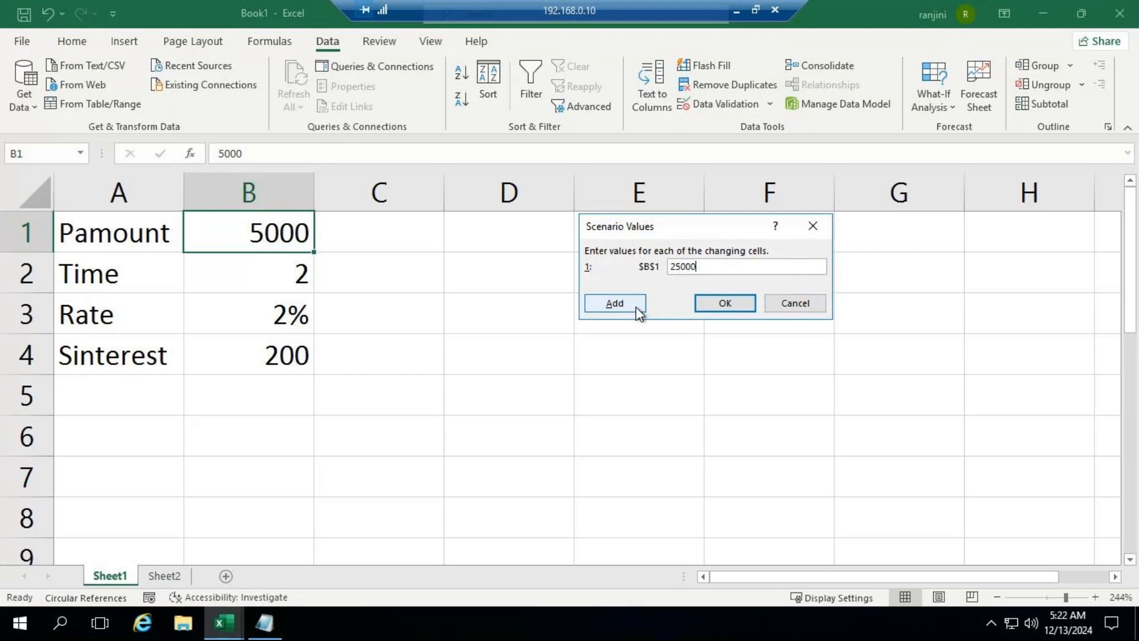
pyautogui.click(615, 304)
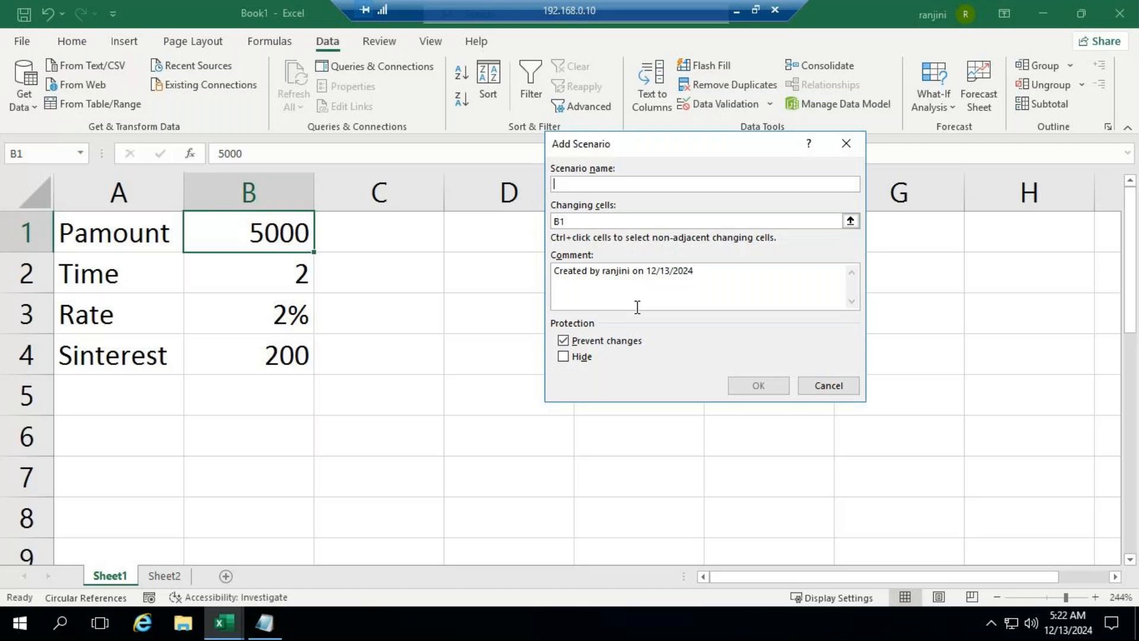
# Step: Define the scenario pamt2 with a value of 32000 for changing cell B1 and continue to another new scenario
pyautogui.write('pamt')
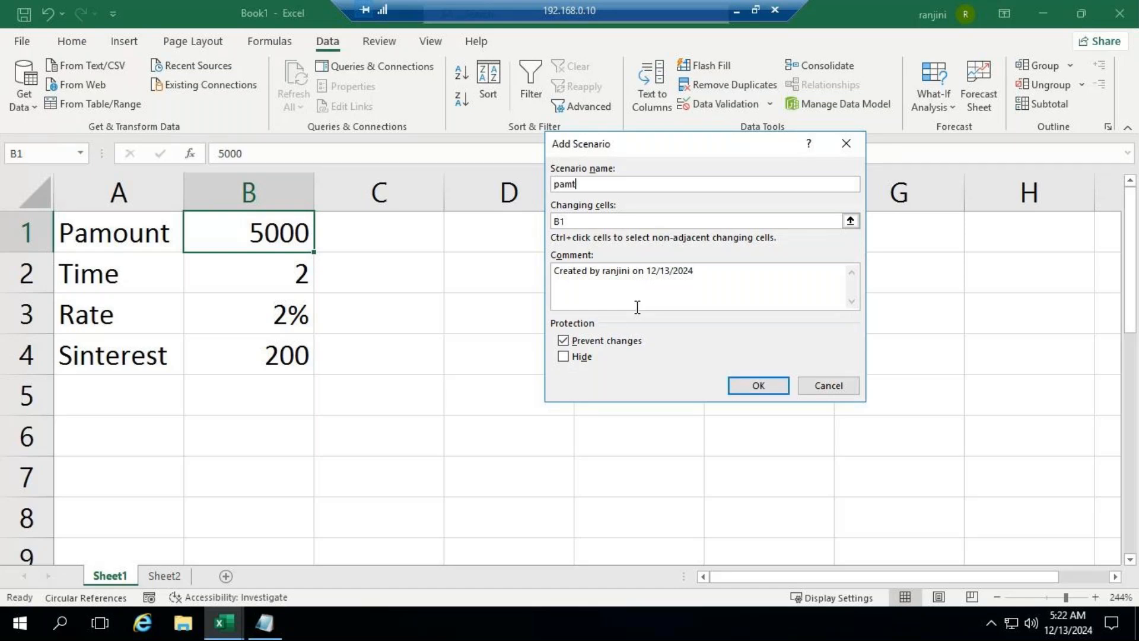
pyautogui.write('2')
pyautogui.click(759, 386)
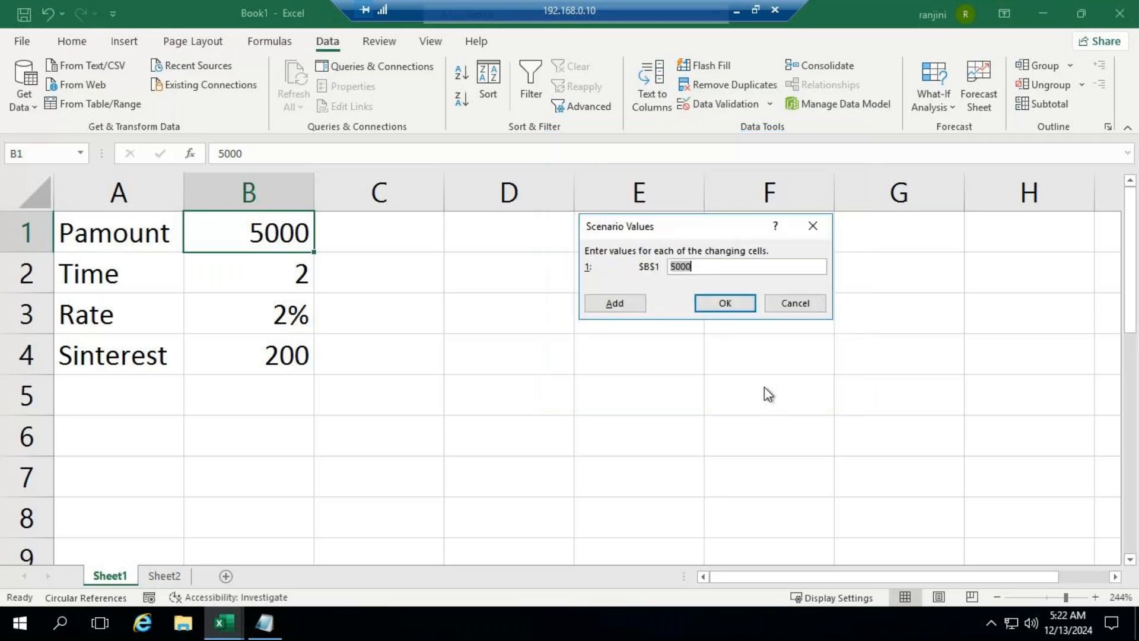
pyautogui.write('32000')
pyautogui.click(635, 302)
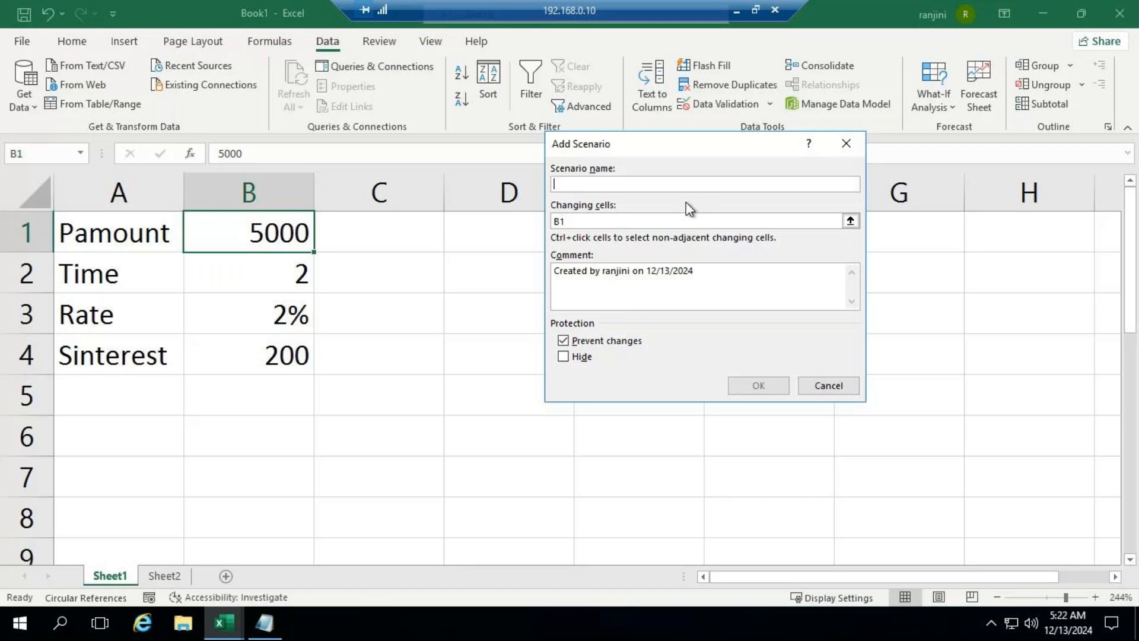
# Step: Define the scenario pamt3 with a value of 6520 for changing cell B1 and finish adding scenarios
pyautogui.write('pamt3')
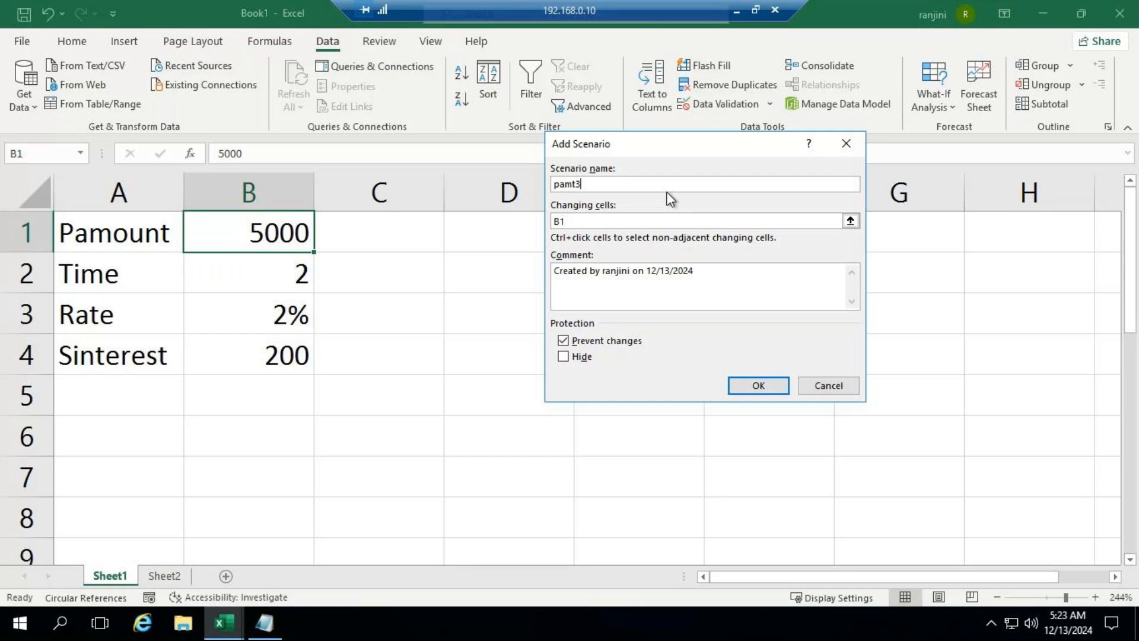
pyautogui.click(752, 391)
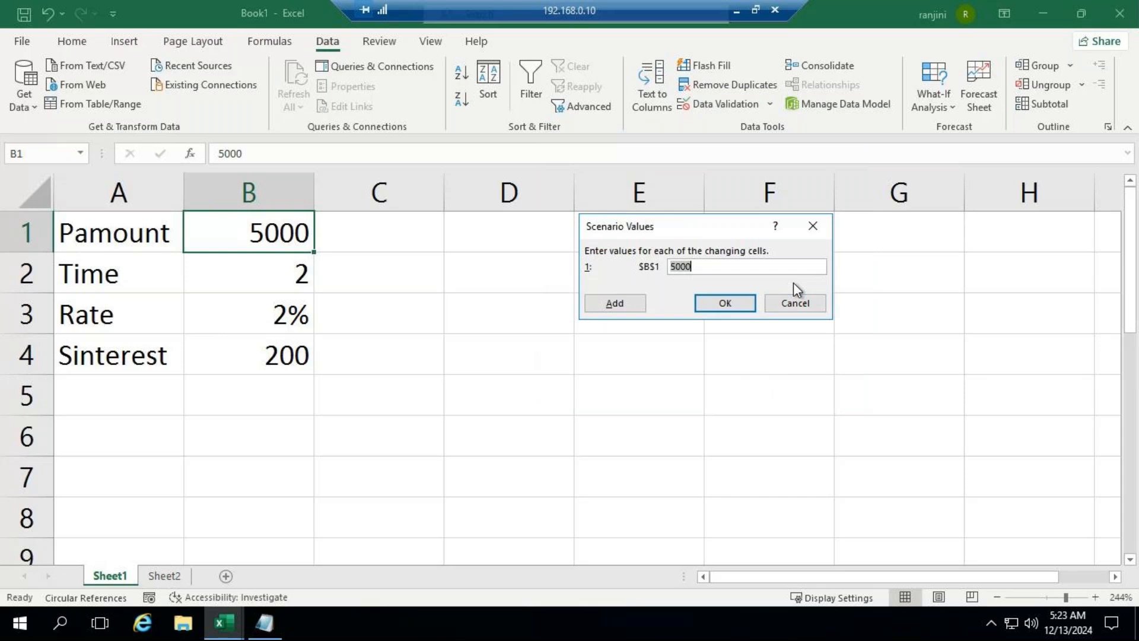
pyautogui.write('6')
pyautogui.write('000')
pyautogui.press('BackSpace')
pyautogui.press('BackSpace')
pyautogui.press('BackSpace')
pyautogui.write('520')
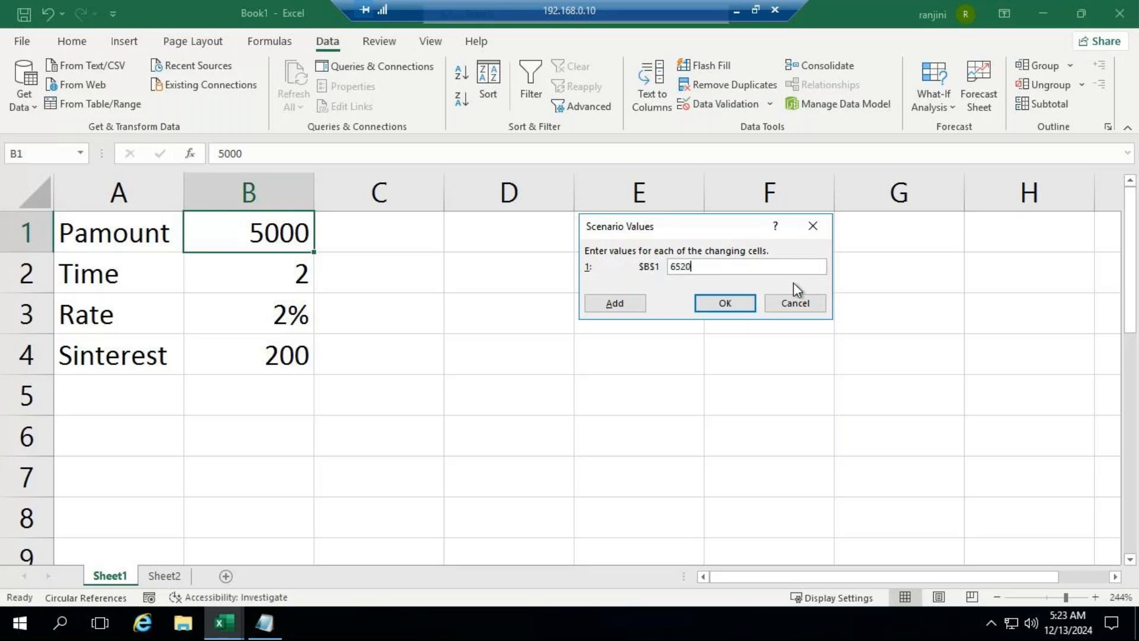
pyautogui.click(730, 304)
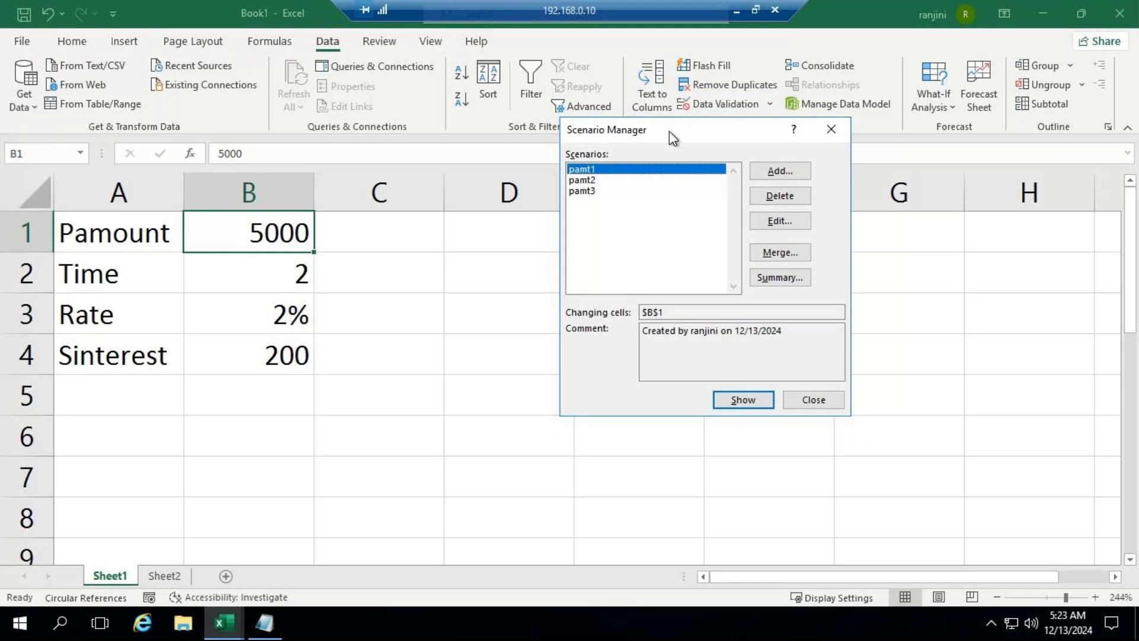
# Step: Show the scenarios pamt1, pamt2 and pamt3 in turn in the interest table, and return to pamt1
pyautogui.moveTo(673, 138); pyautogui.dragTo(647, 125)
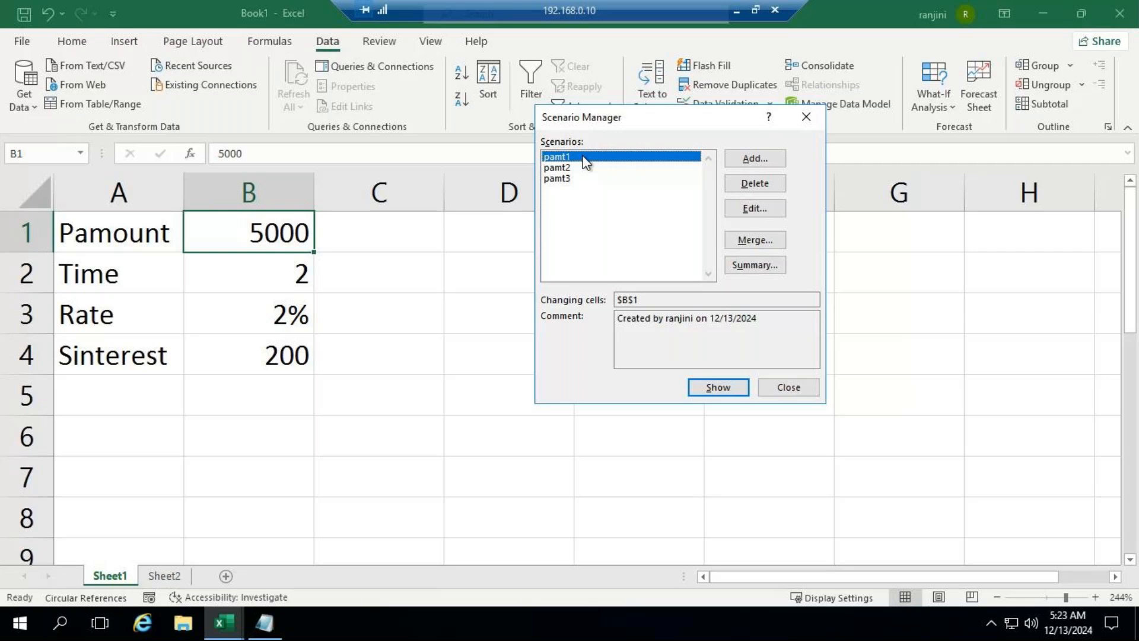
pyautogui.click(715, 389)
pyautogui.click(575, 169)
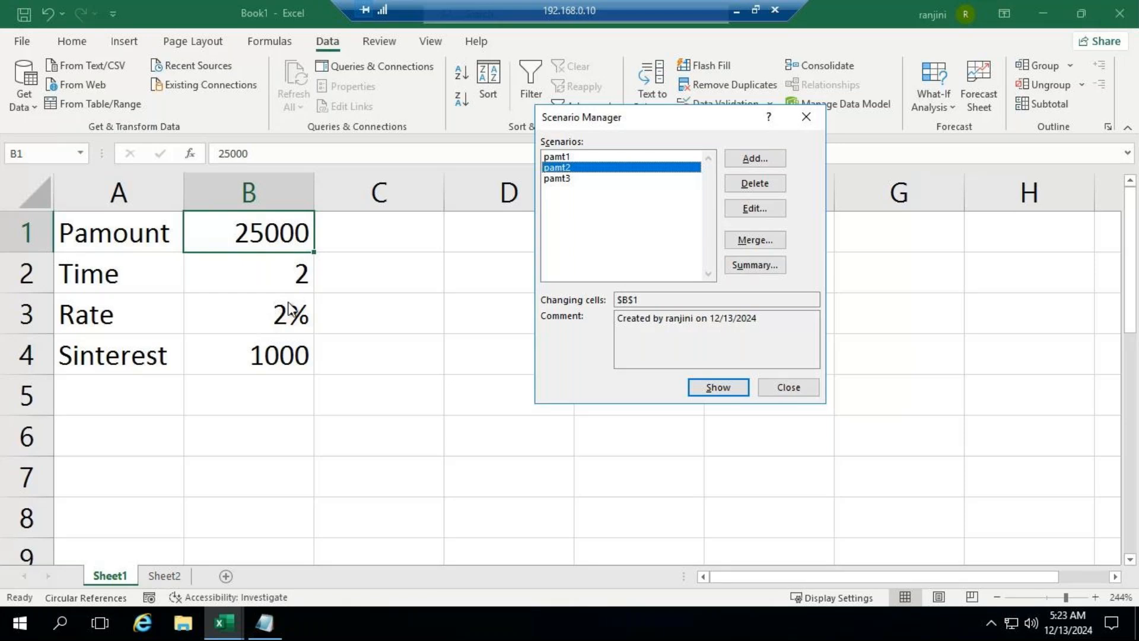
pyautogui.click(592, 158)
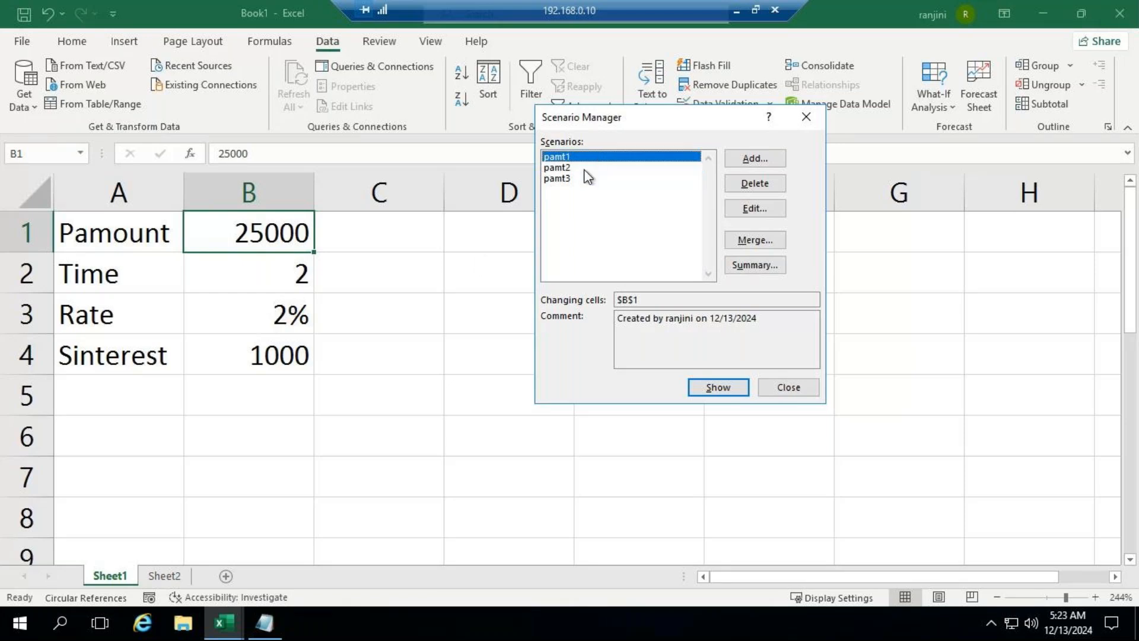
pyautogui.click(584, 177)
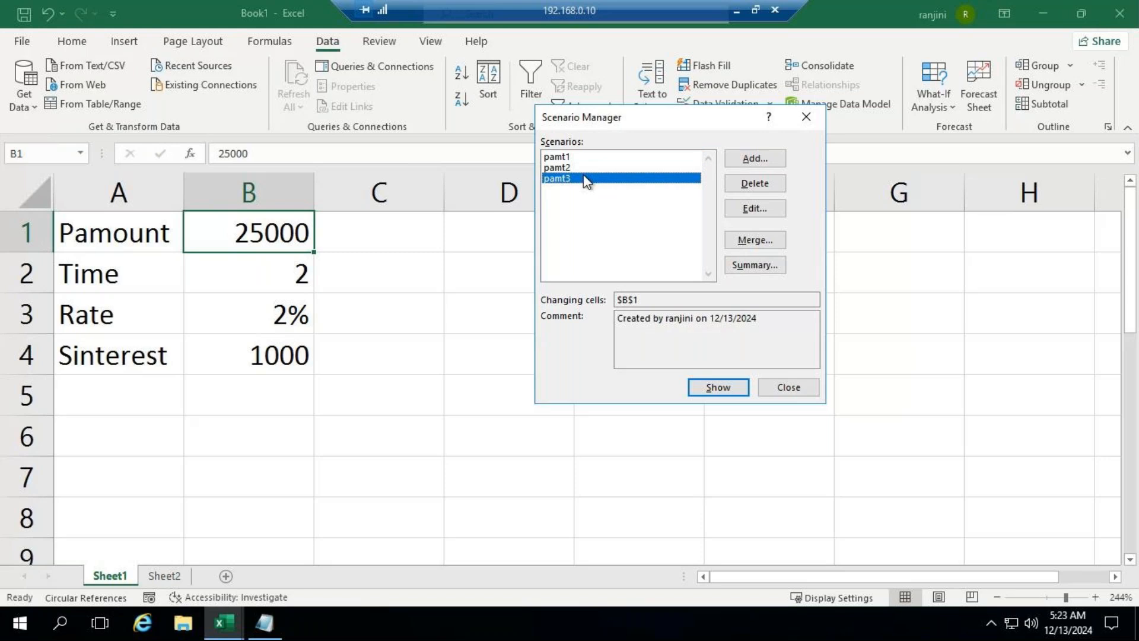
pyautogui.click(596, 167)
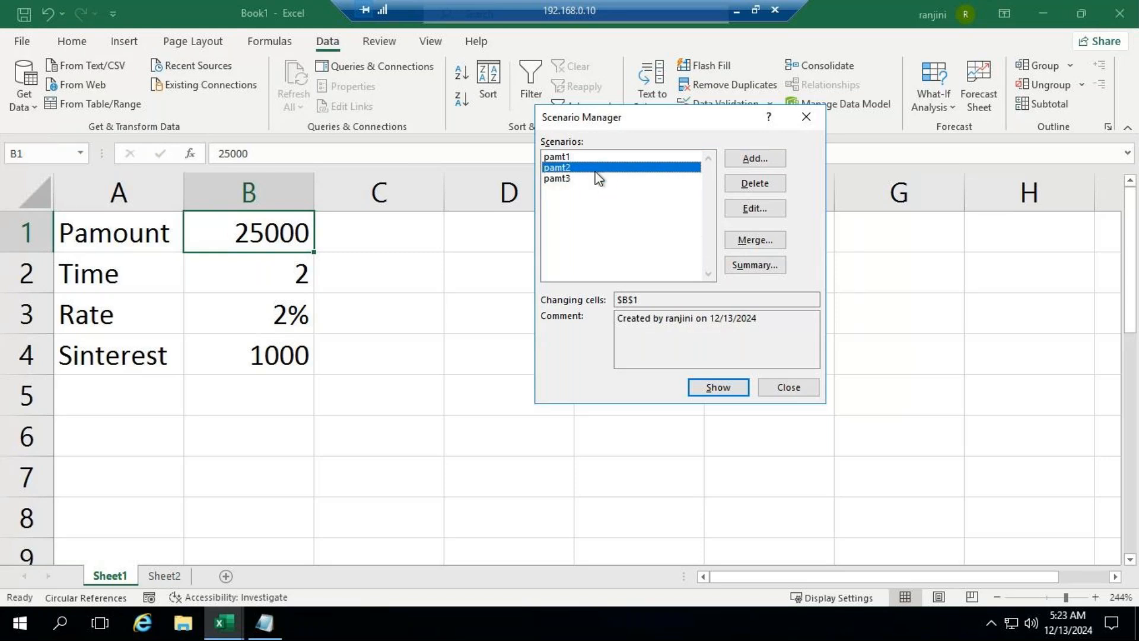
pyautogui.click(714, 387)
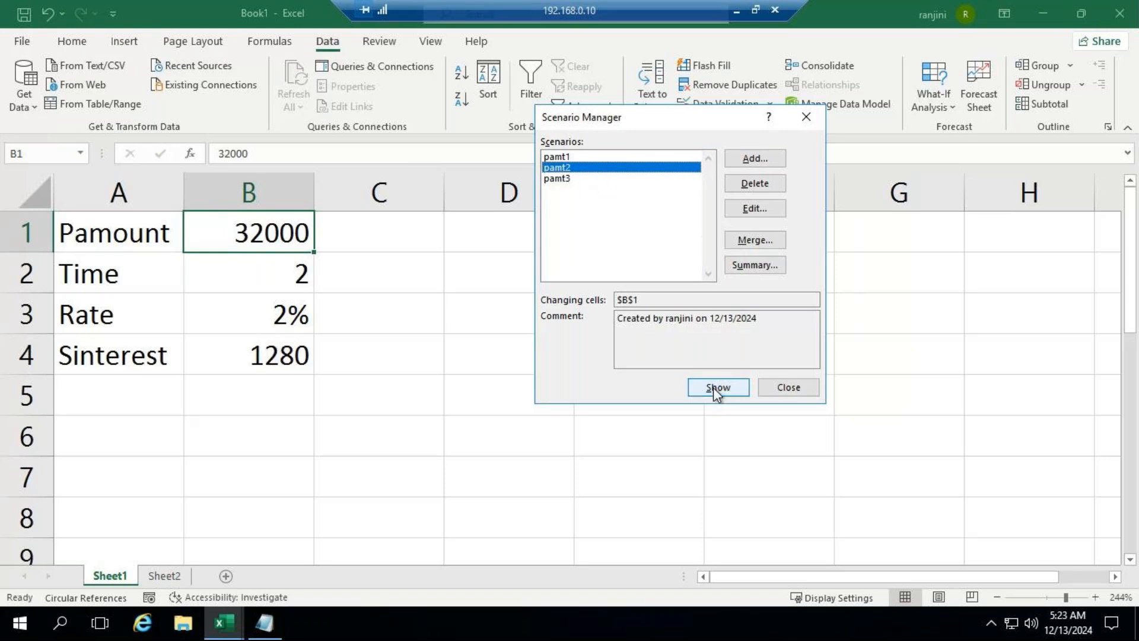
pyautogui.click(585, 178)
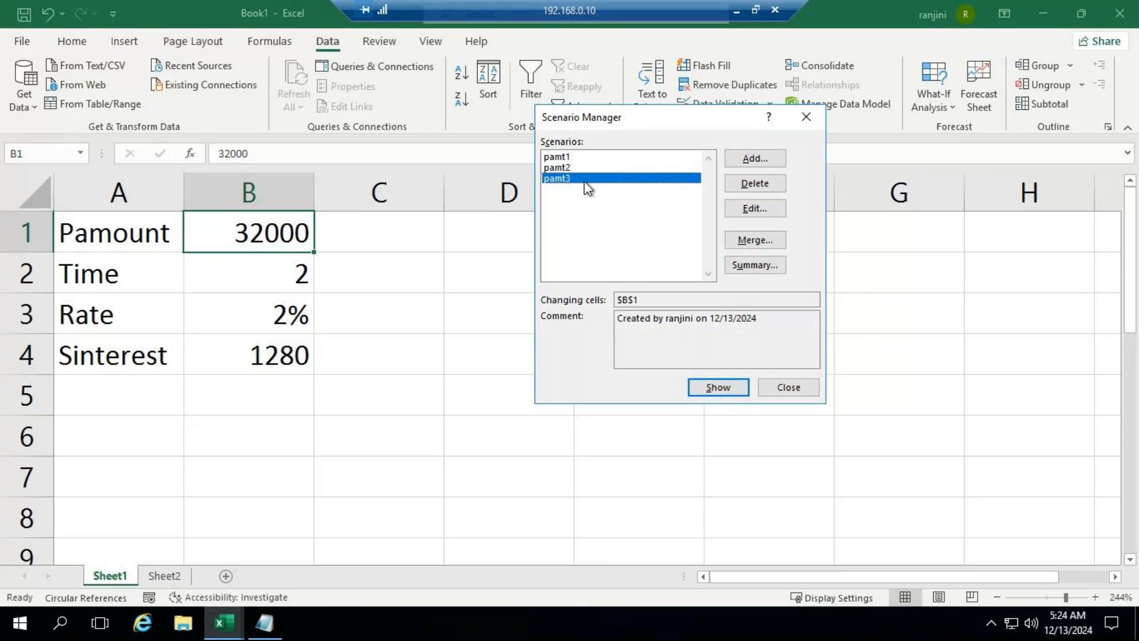
pyautogui.click(702, 388)
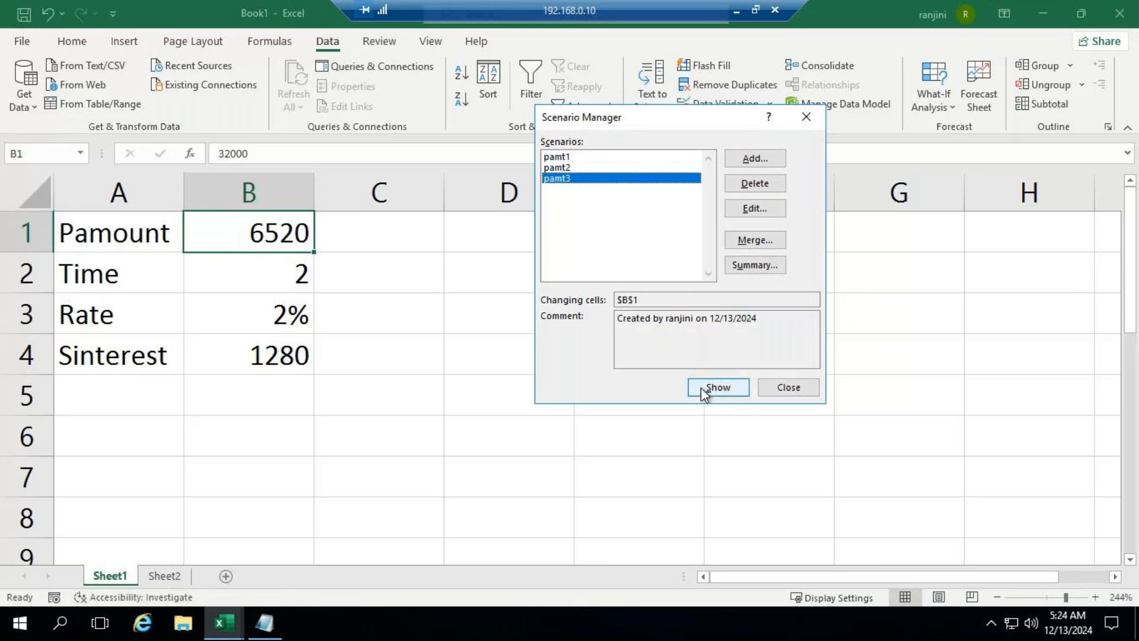
pyautogui.click(625, 157)
pyautogui.click(739, 391)
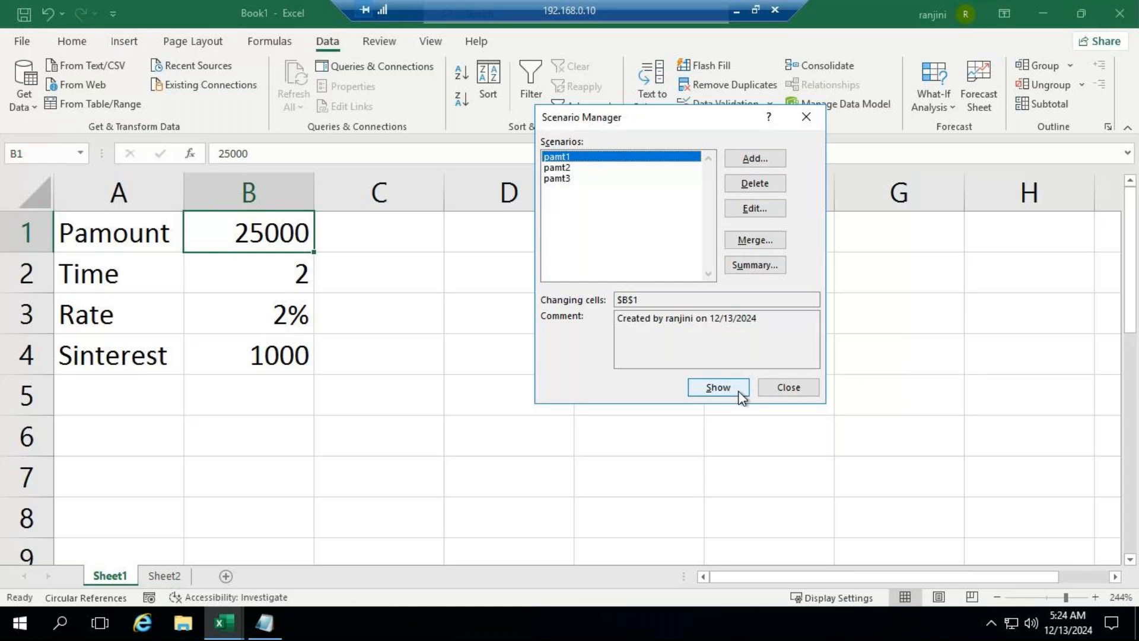
# Step: Add a scenario named pamt4 with a value of 16050 for cell B1 and show it in the sheet
pyautogui.click(748, 166)
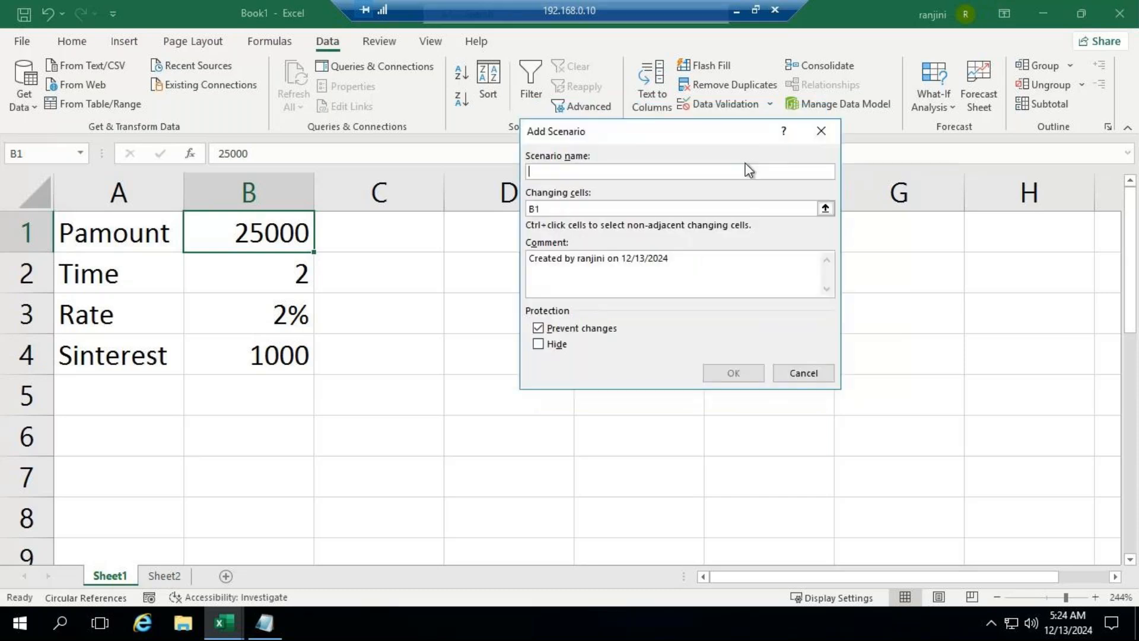
pyautogui.write('pam')
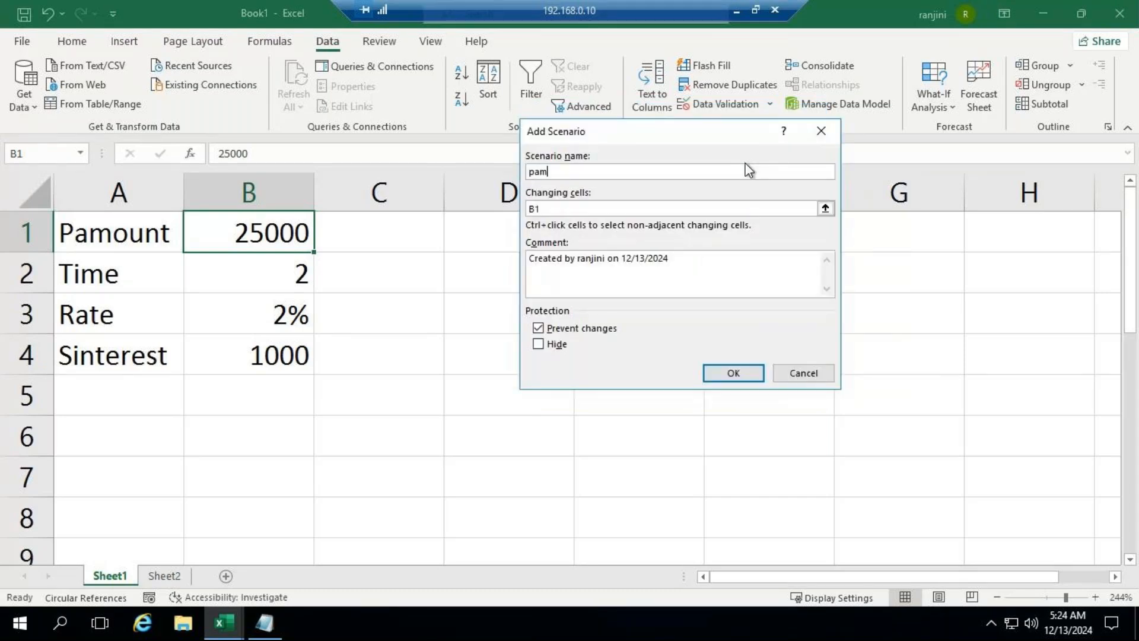
pyautogui.write('t4')
pyautogui.click(744, 377)
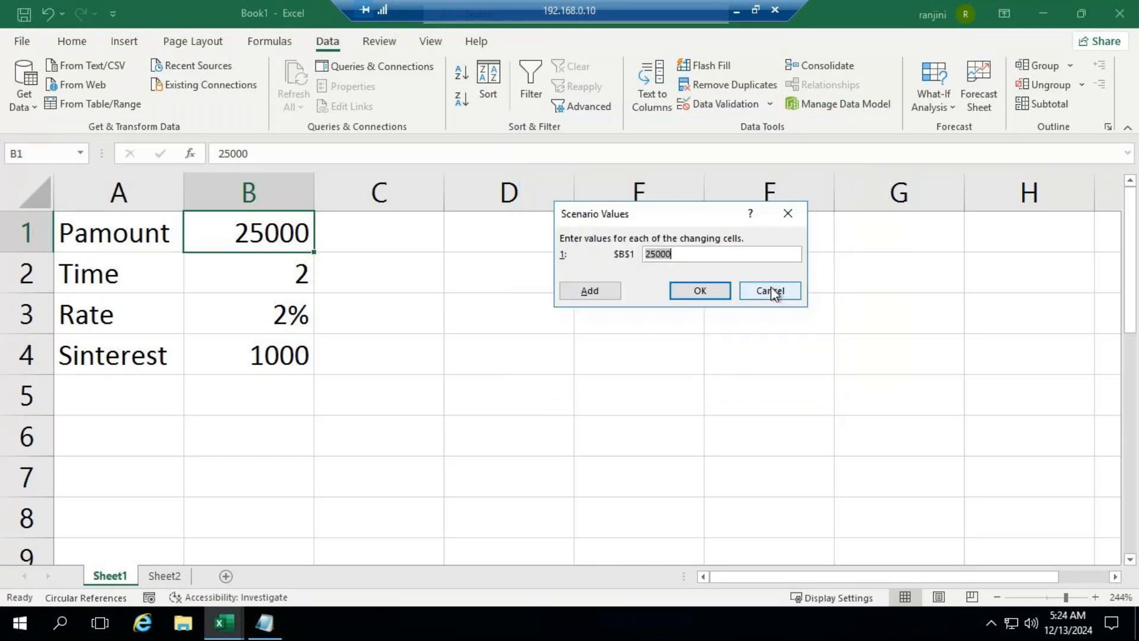
pyautogui.write('60')
pyautogui.press('BackSpace')
pyautogui.write('050')
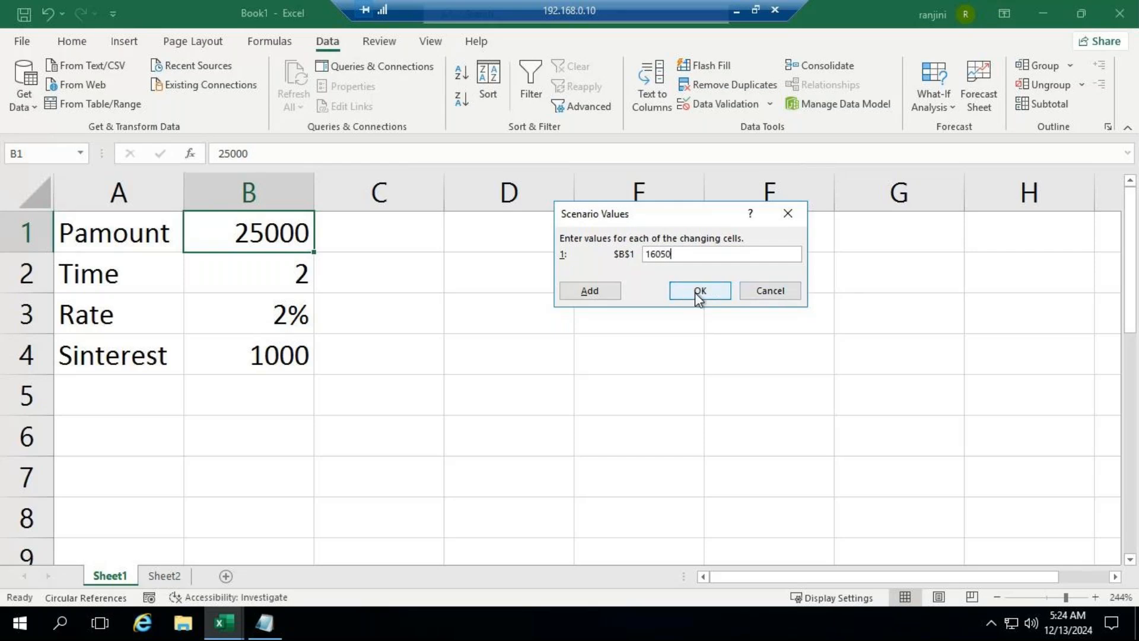
pyautogui.click(699, 291)
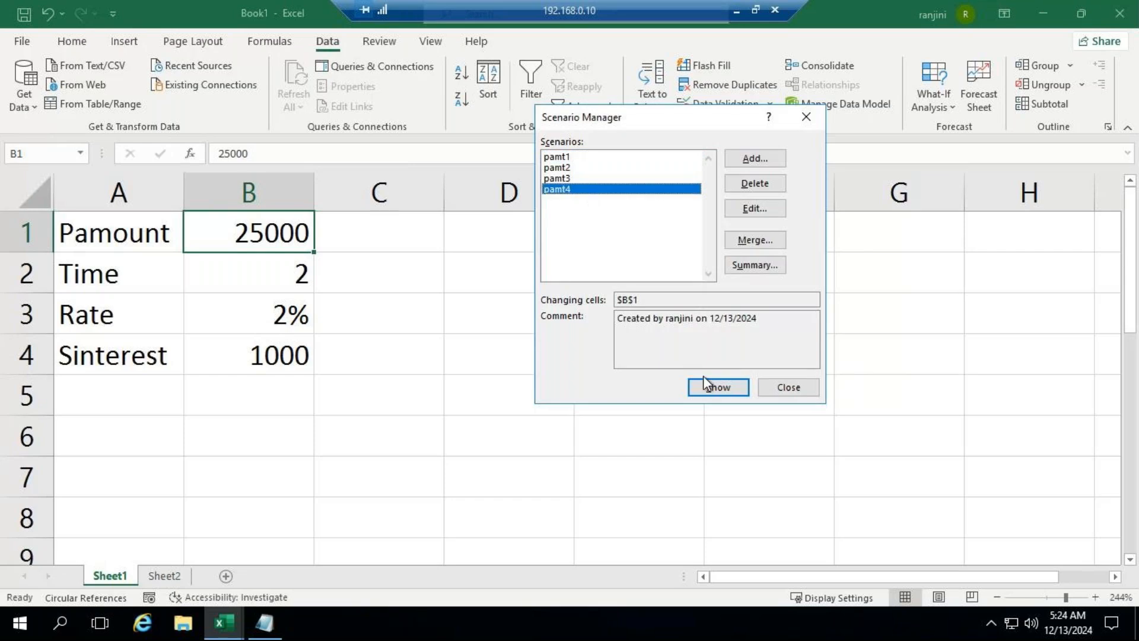
pyautogui.click(708, 387)
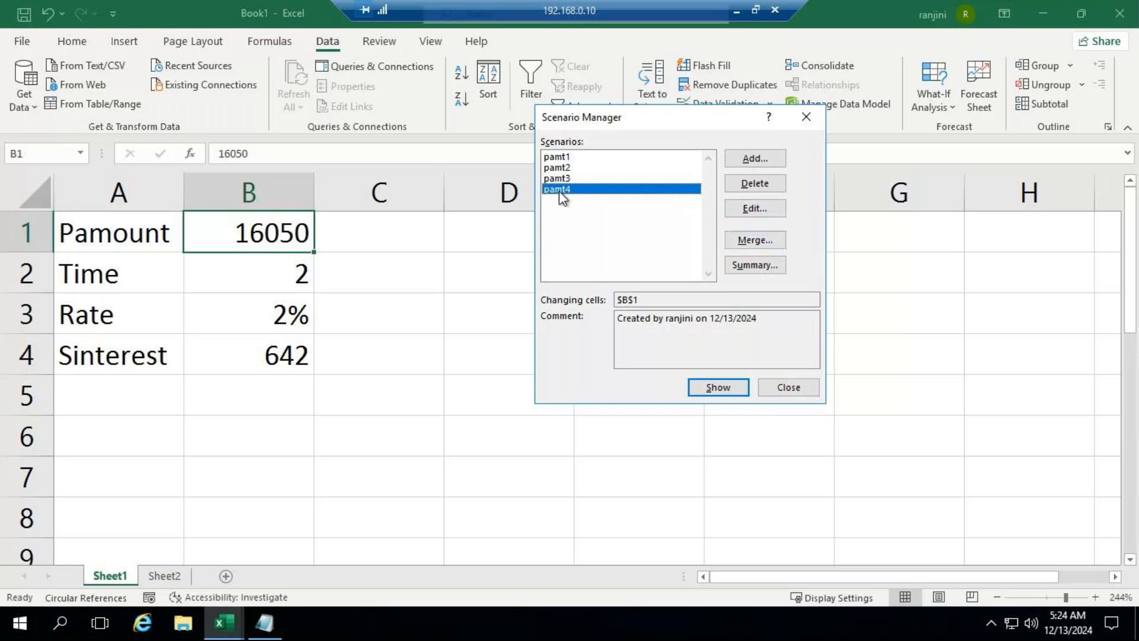
# Step: Edit the pamt4 scenario so the principal in B1 is 18500, and show it in the sheet
pyautogui.click(753, 208)
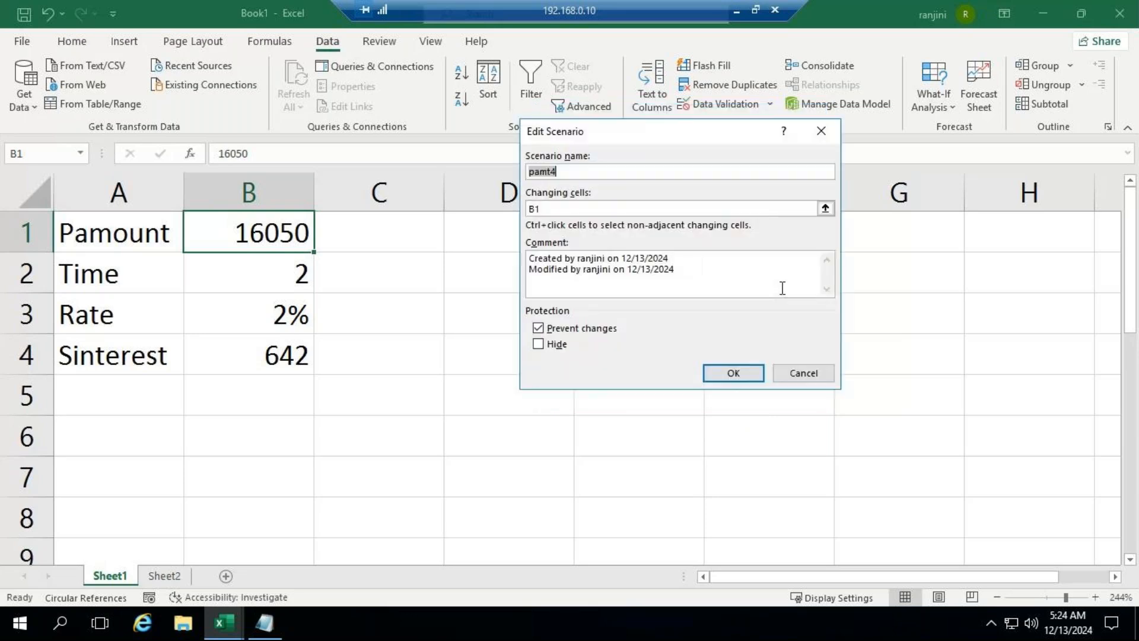
pyautogui.click(733, 374)
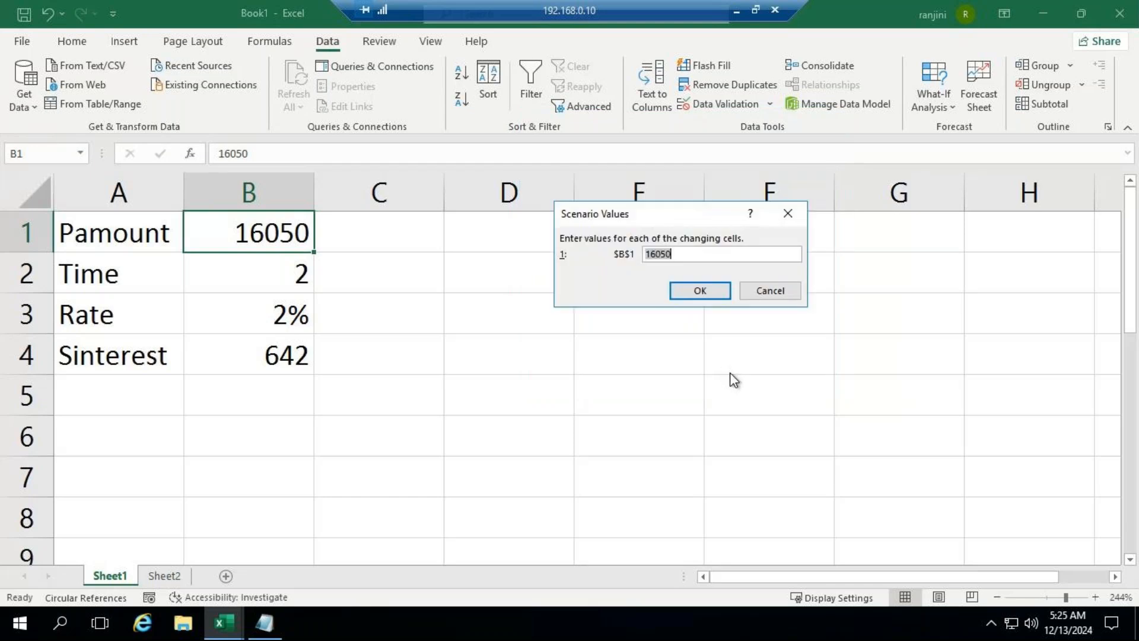
pyautogui.write('18500')
pyautogui.click(689, 294)
pyautogui.click(718, 387)
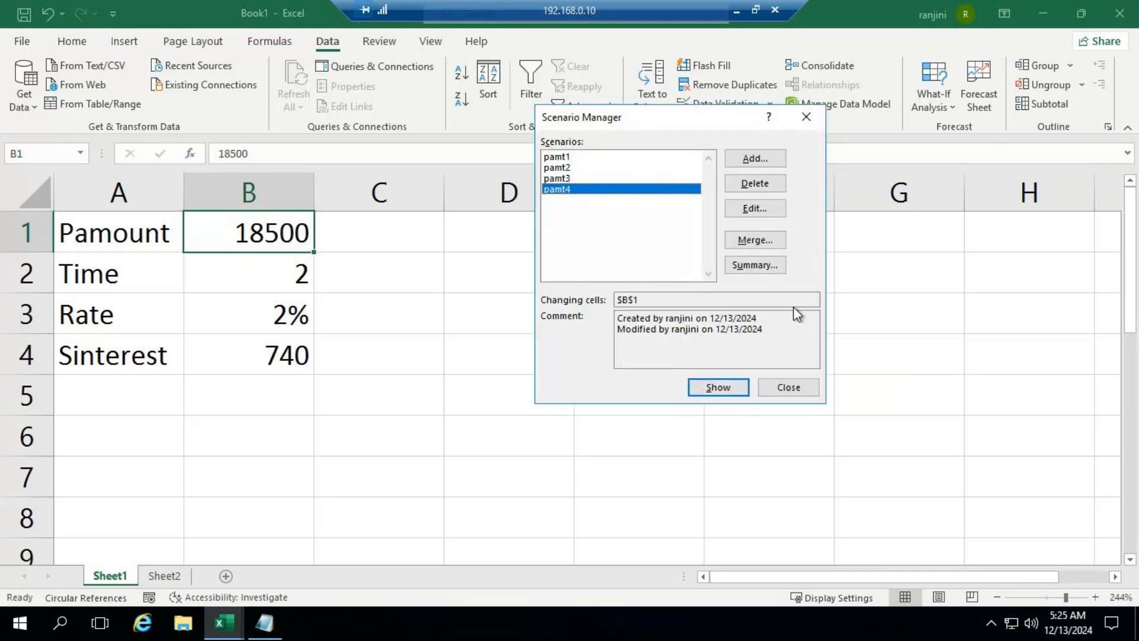
# Step: Edit the pamt4 scenario so the principal in B1 is 14750, and show it in the sheet
pyautogui.click(779, 211)
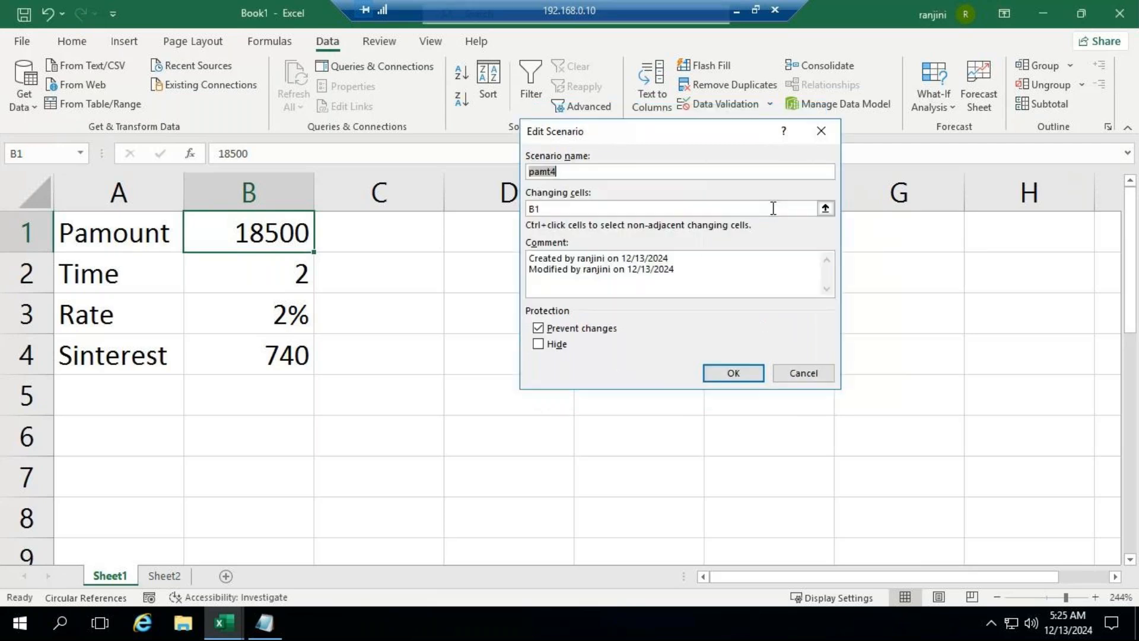
pyautogui.click(730, 375)
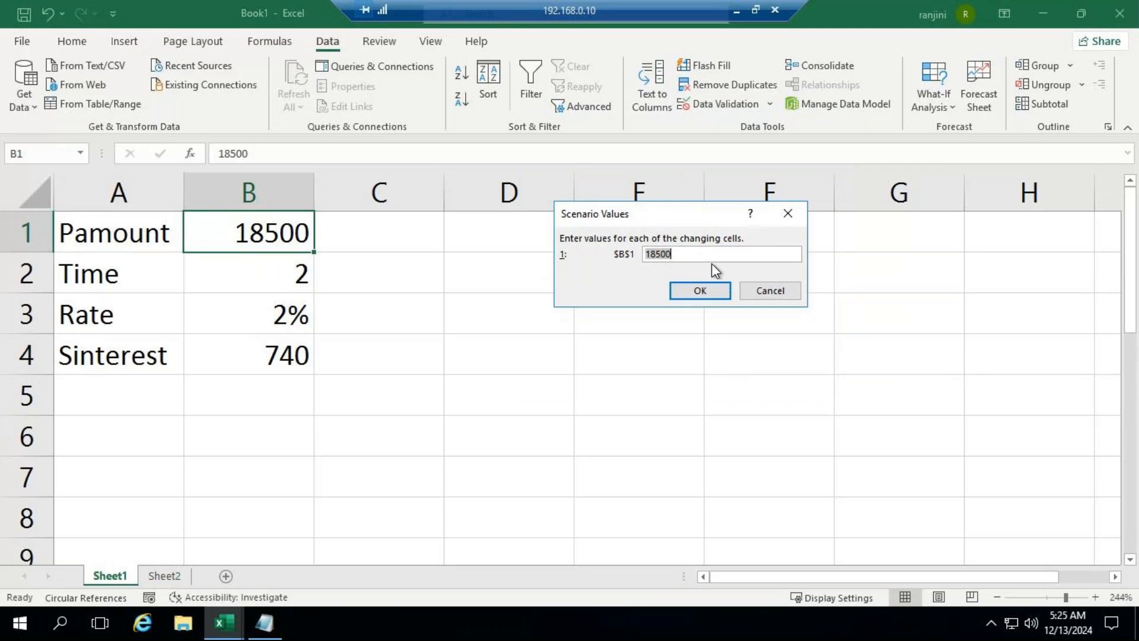
pyautogui.write('14750')
pyautogui.click(708, 288)
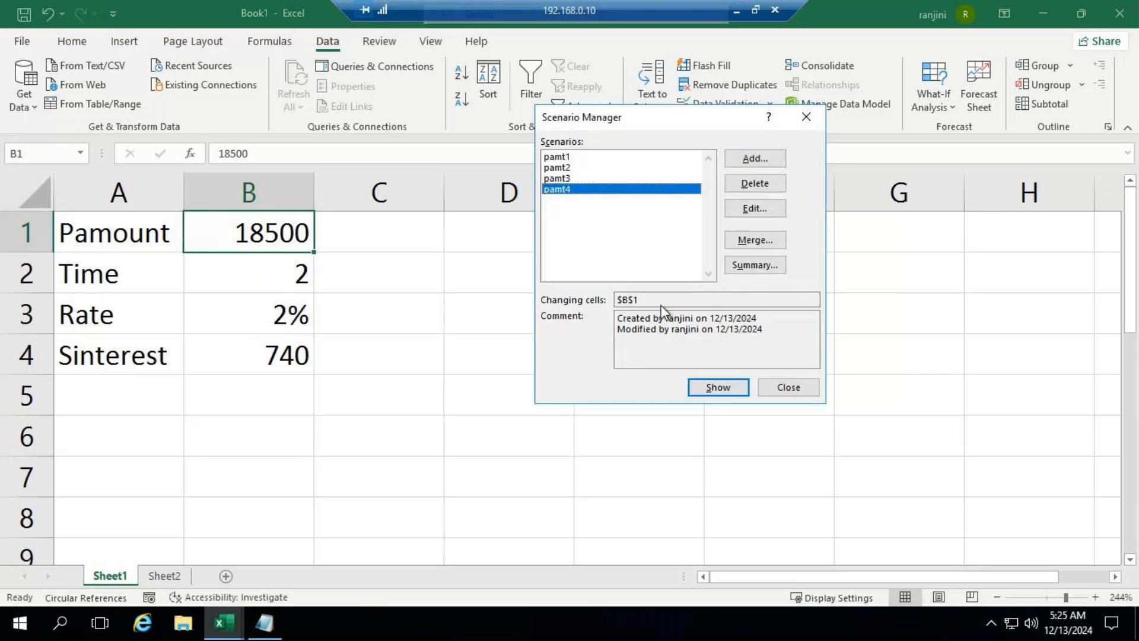
pyautogui.click(719, 393)
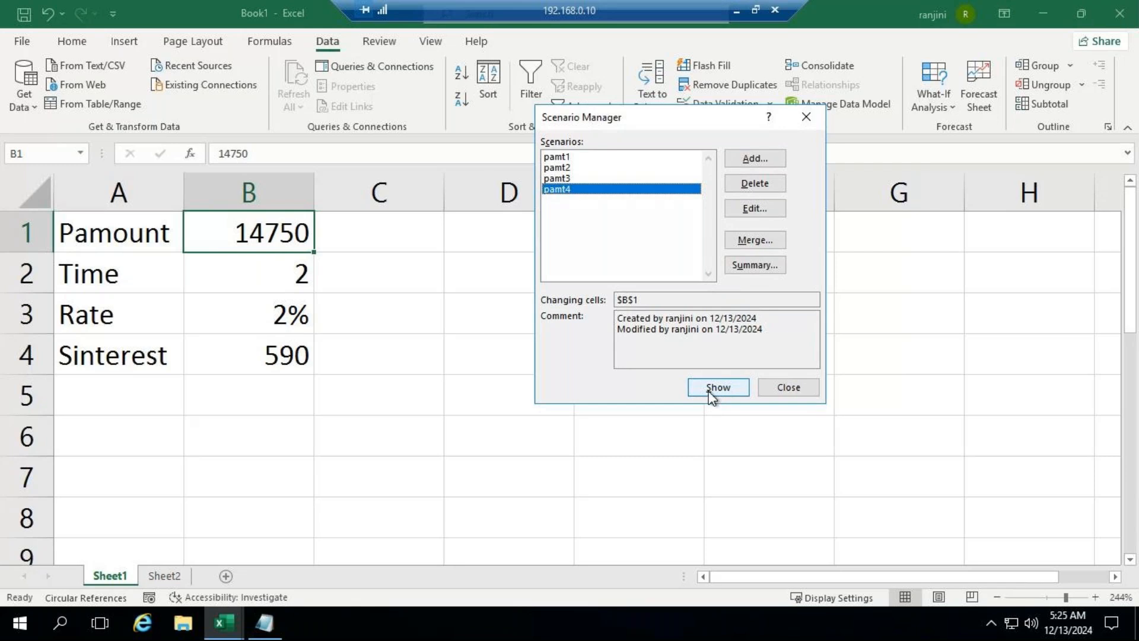
# Step: Add a scenario named pamt5 with a value of 7500 for cell B1 and show it in the sheet
pyautogui.click(767, 158)
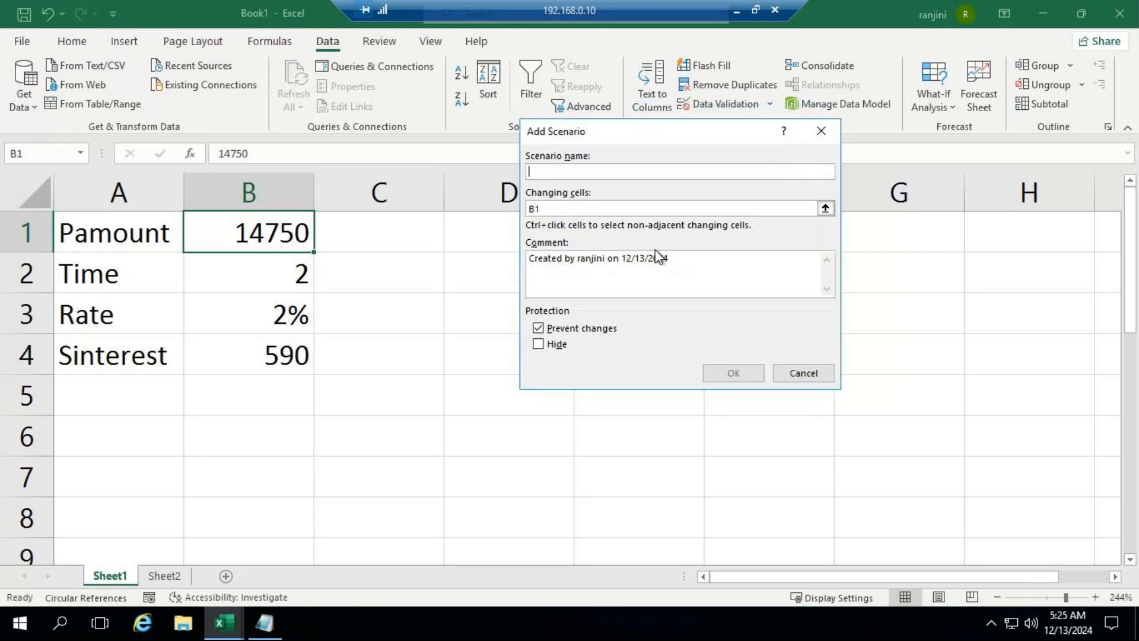
pyautogui.write('pamt')
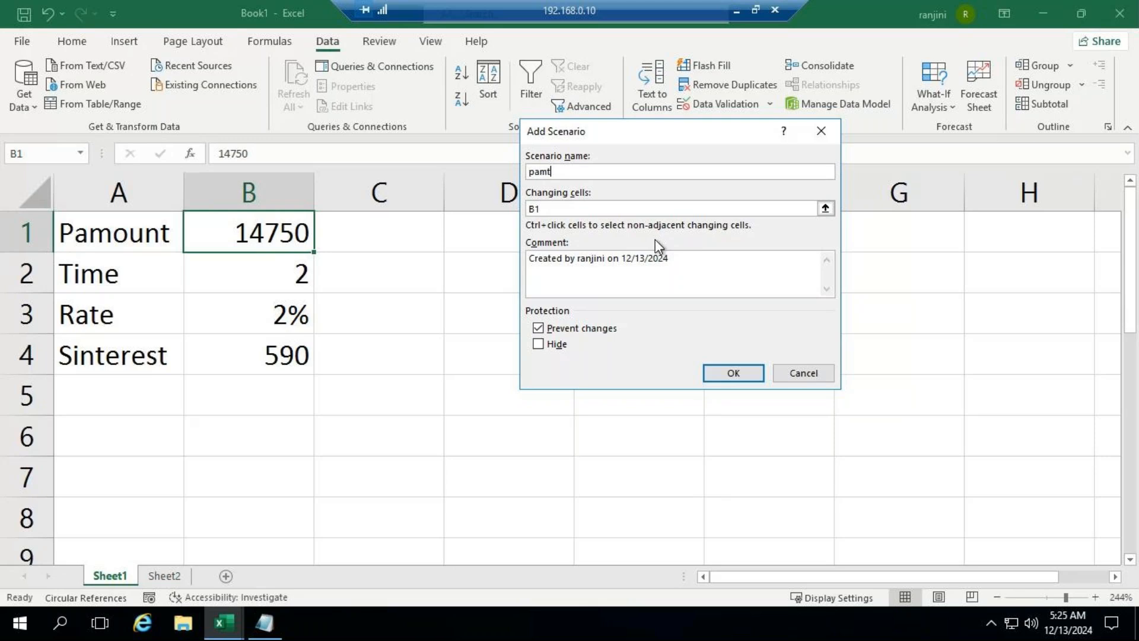
pyautogui.write('5')
pyautogui.click(720, 373)
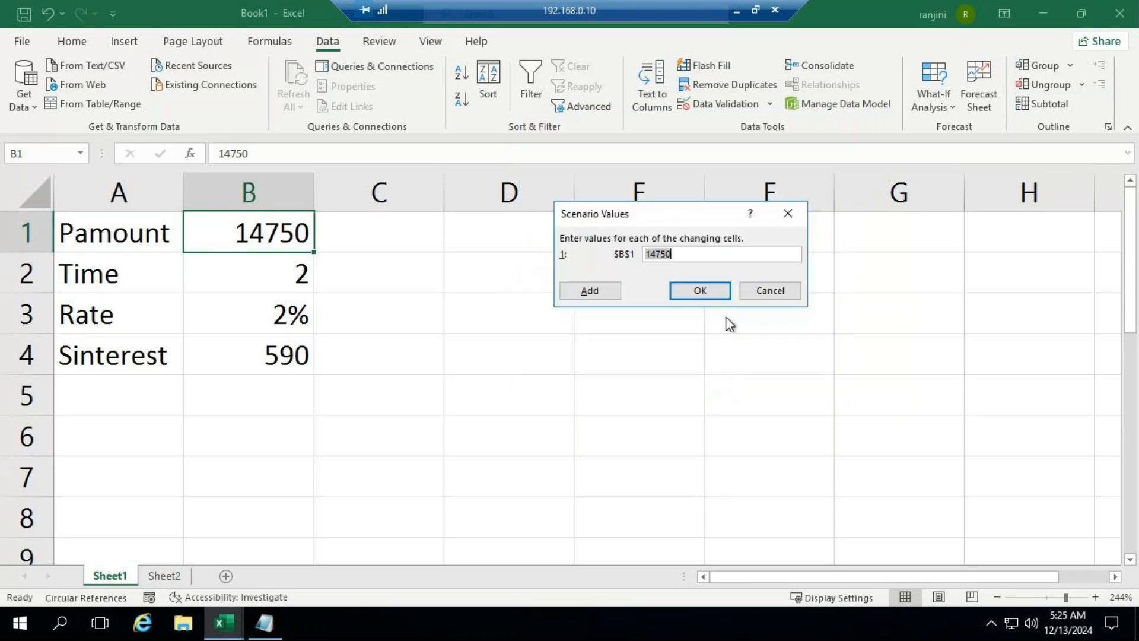
pyautogui.write('1')
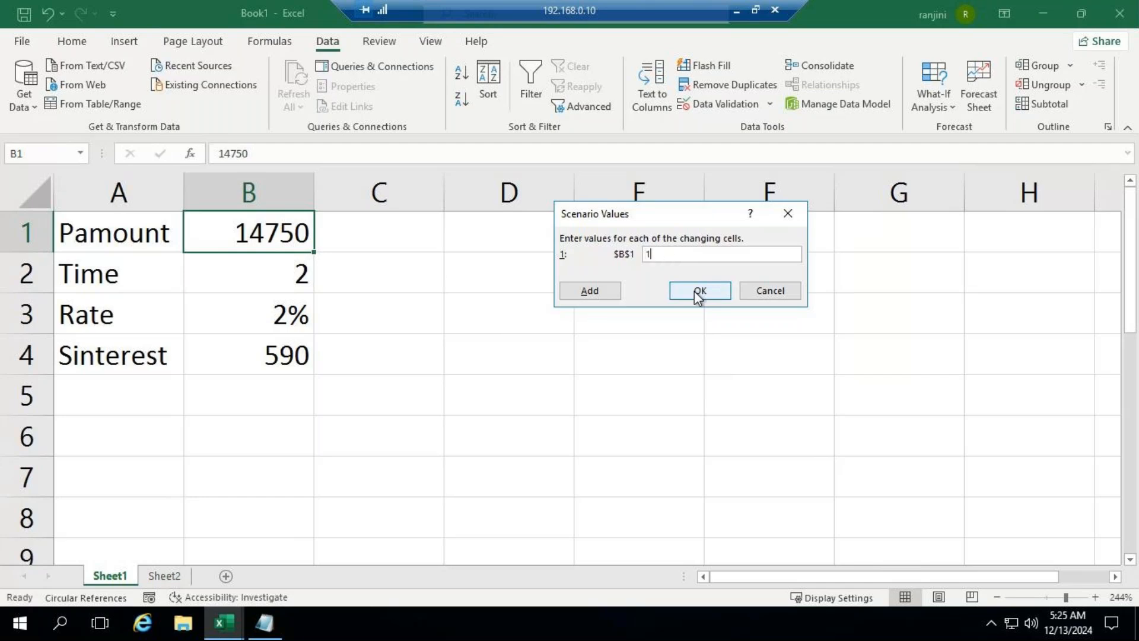
pyautogui.press('BackSpace')
pyautogui.write('7500')
pyautogui.click(695, 291)
pyautogui.click(583, 200)
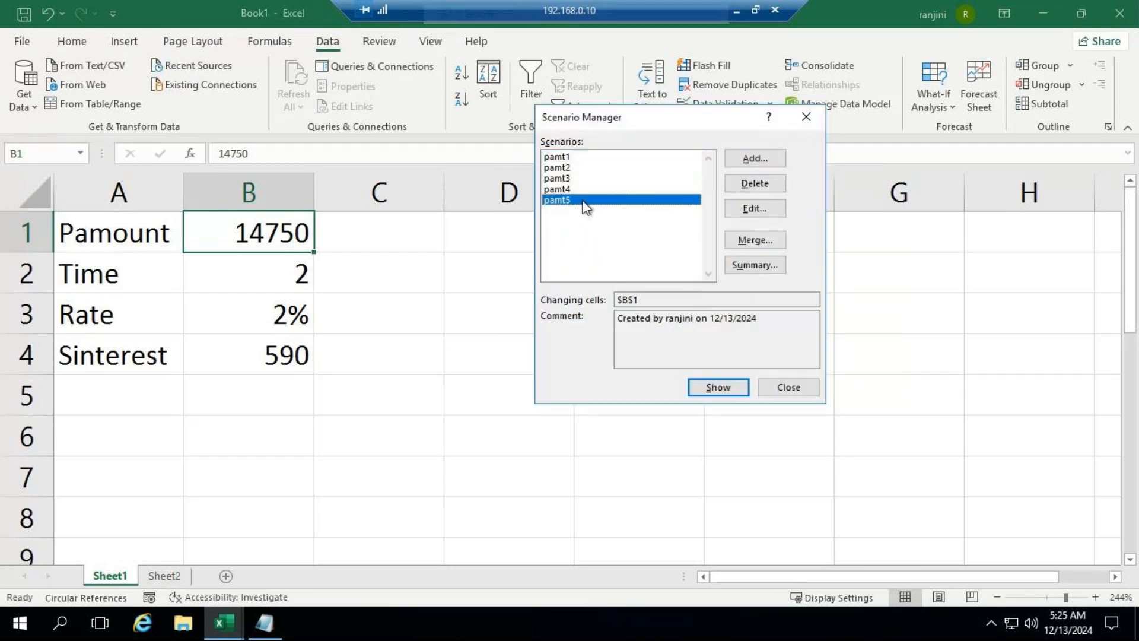
pyautogui.click(718, 387)
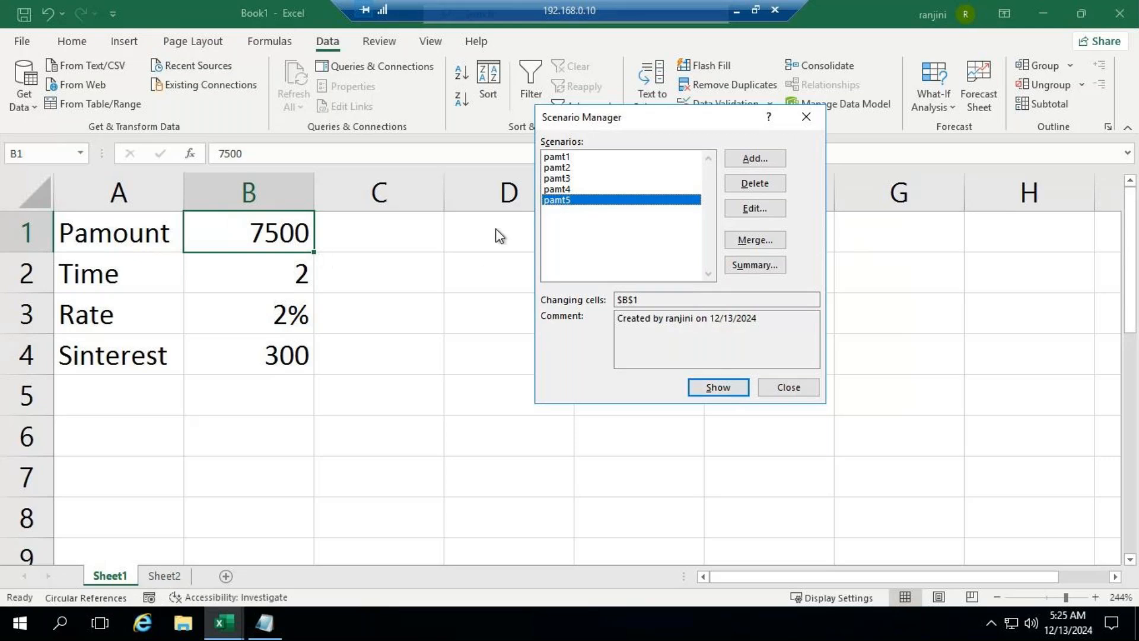
# Step: Delete the pamt5 and pamt4 scenarios and close the Scenario Manager
pyautogui.click(779, 187)
pyautogui.click(746, 184)
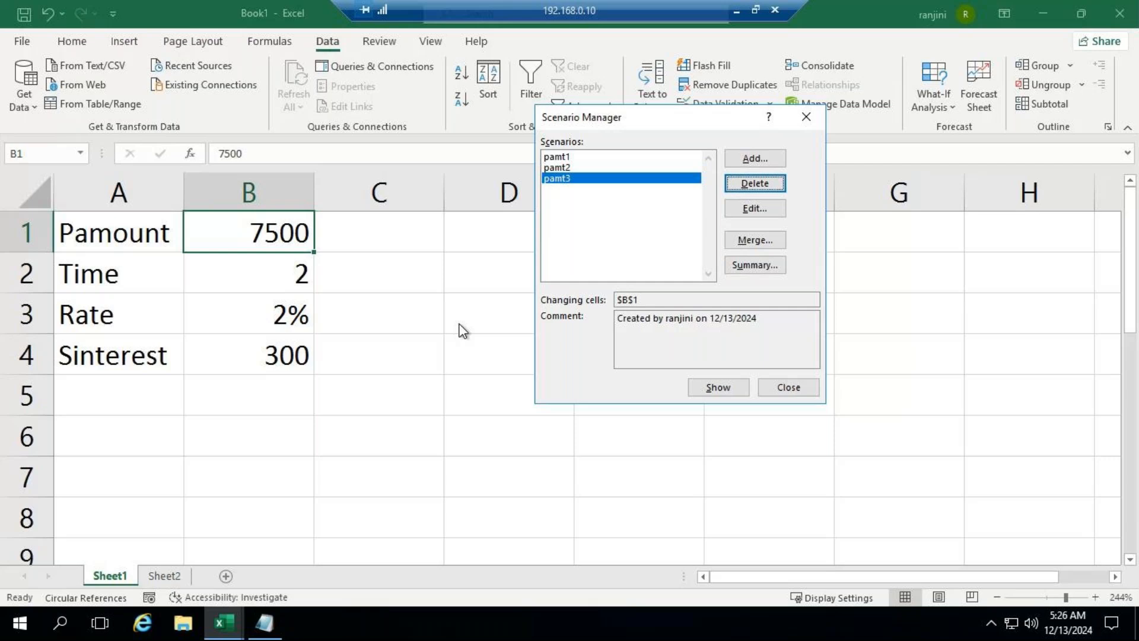
pyautogui.click(788, 386)
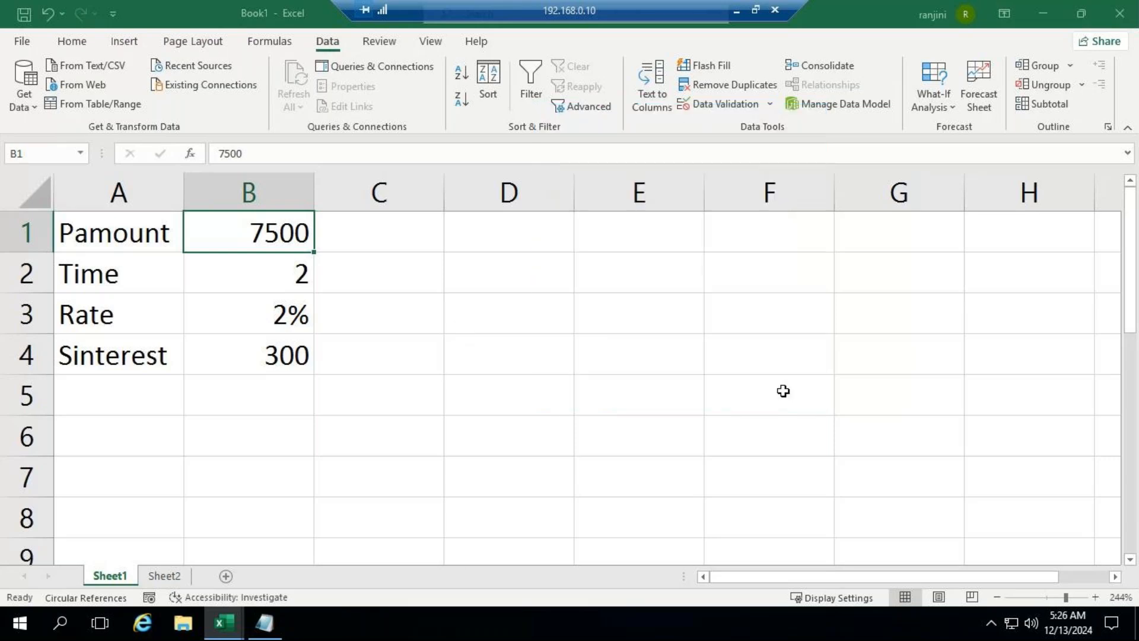
pyautogui.click(735, 11)
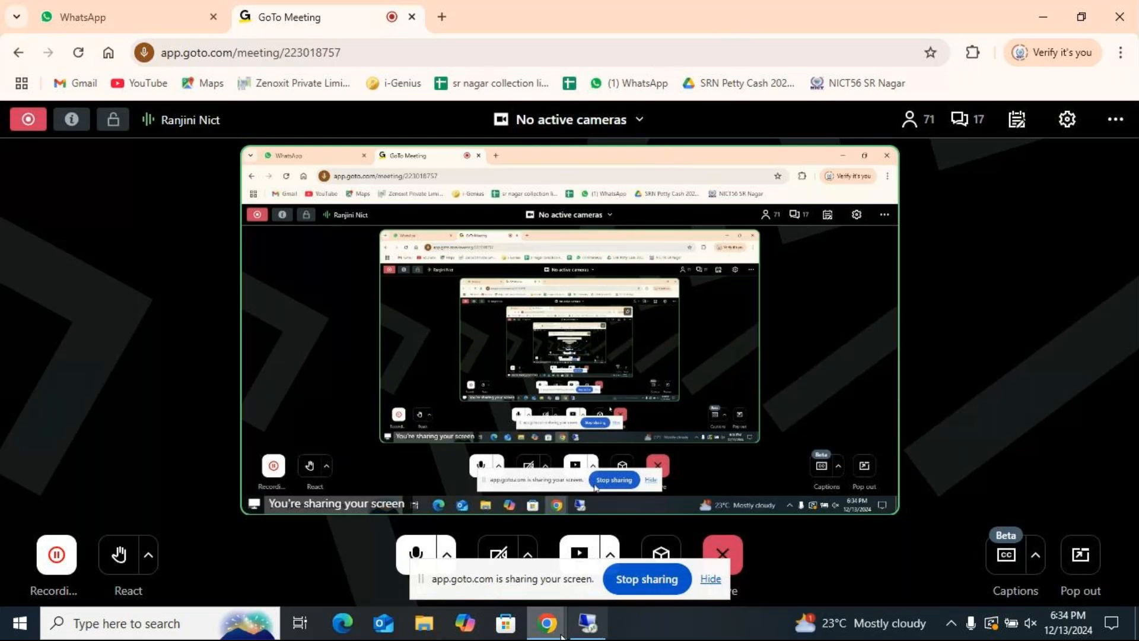
pyautogui.click(588, 623)
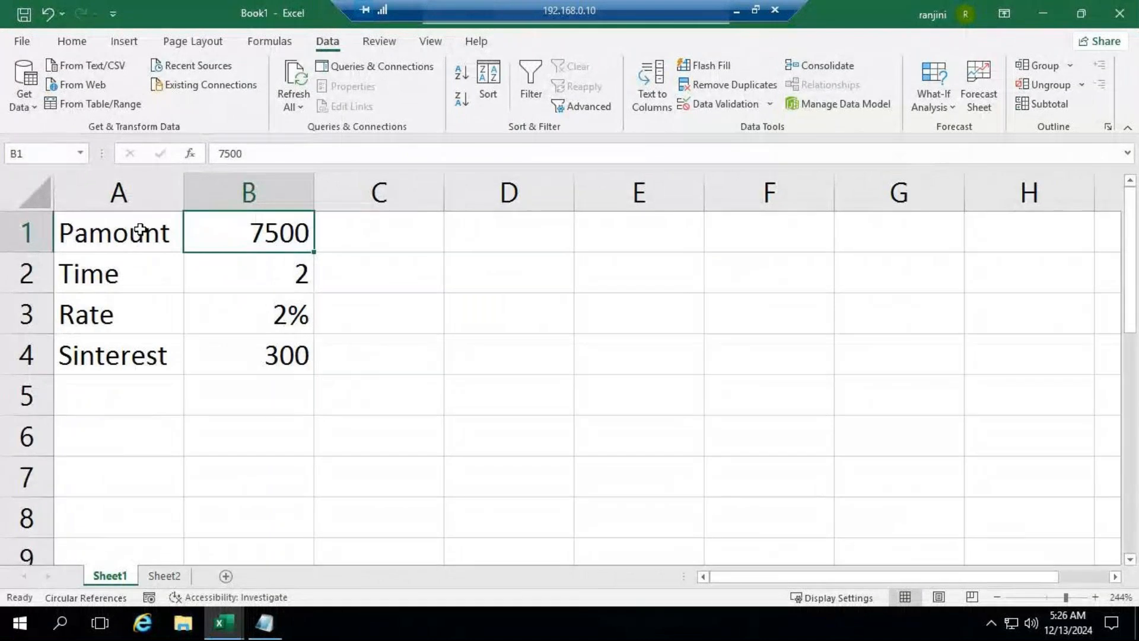
# Step: Copy the interest table A1:B4 from Sheet1 to cell A1 of Sheet2
pyautogui.moveTo(140, 231); pyautogui.dragTo(252, 354)
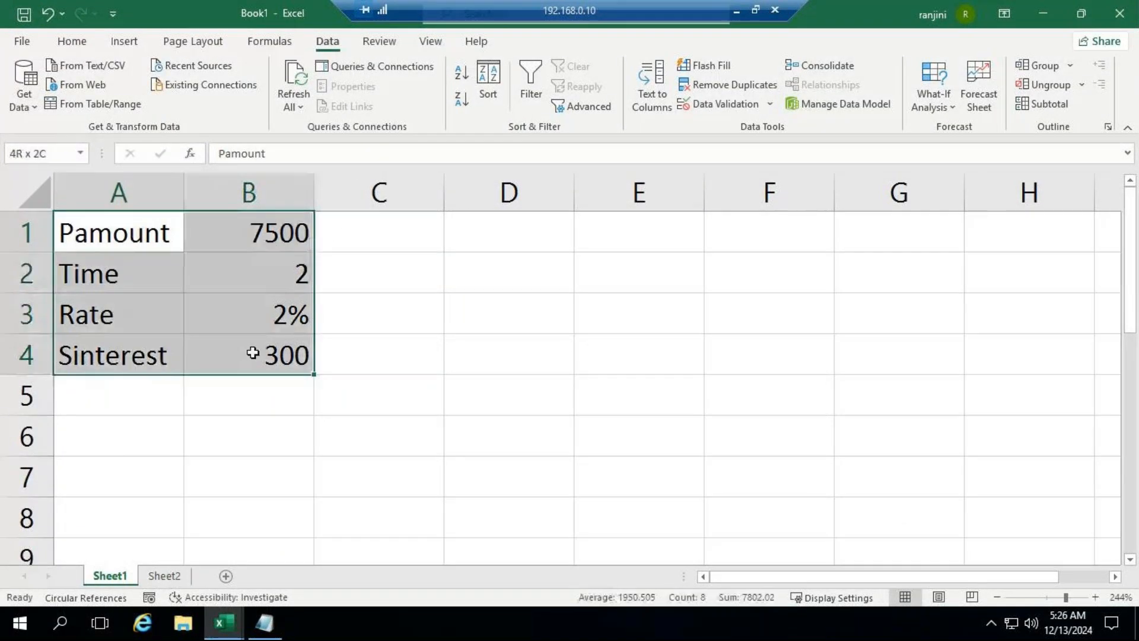
pyautogui.hotkey('ctrl', 'c')
pyautogui.click(164, 576)
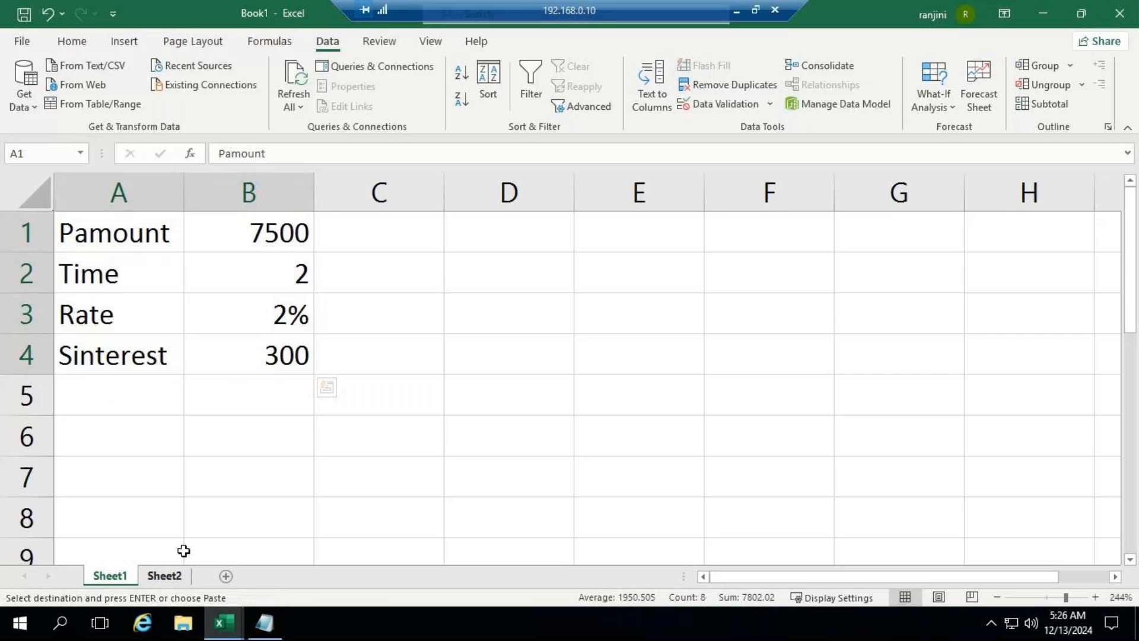
pyautogui.hotkey('ctrl', 'v')
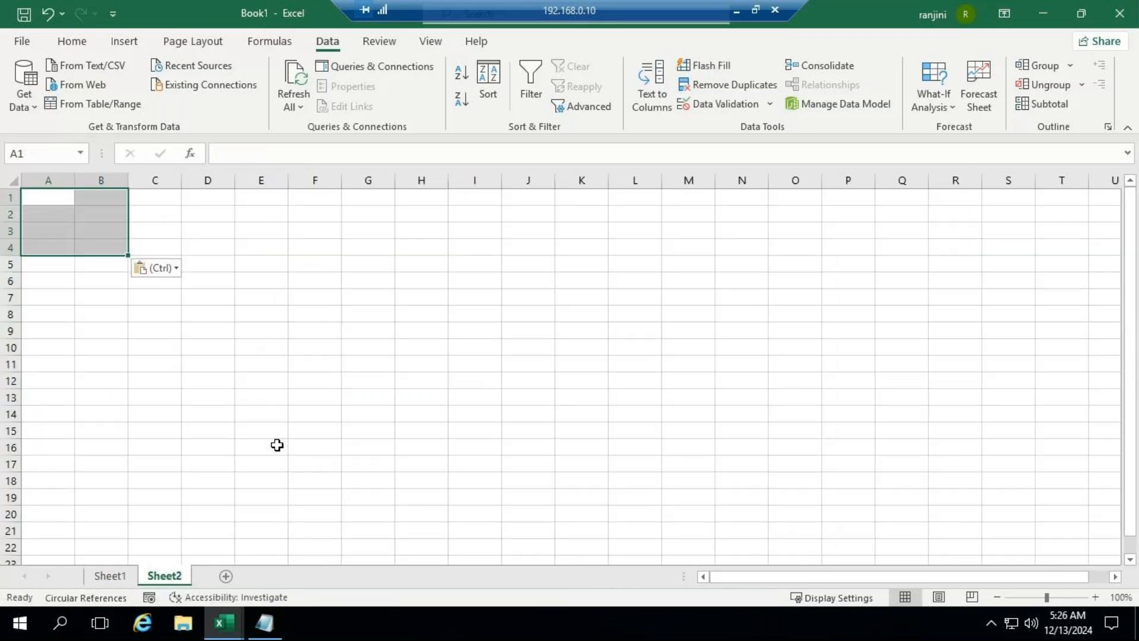
pyautogui.click(94, 219)
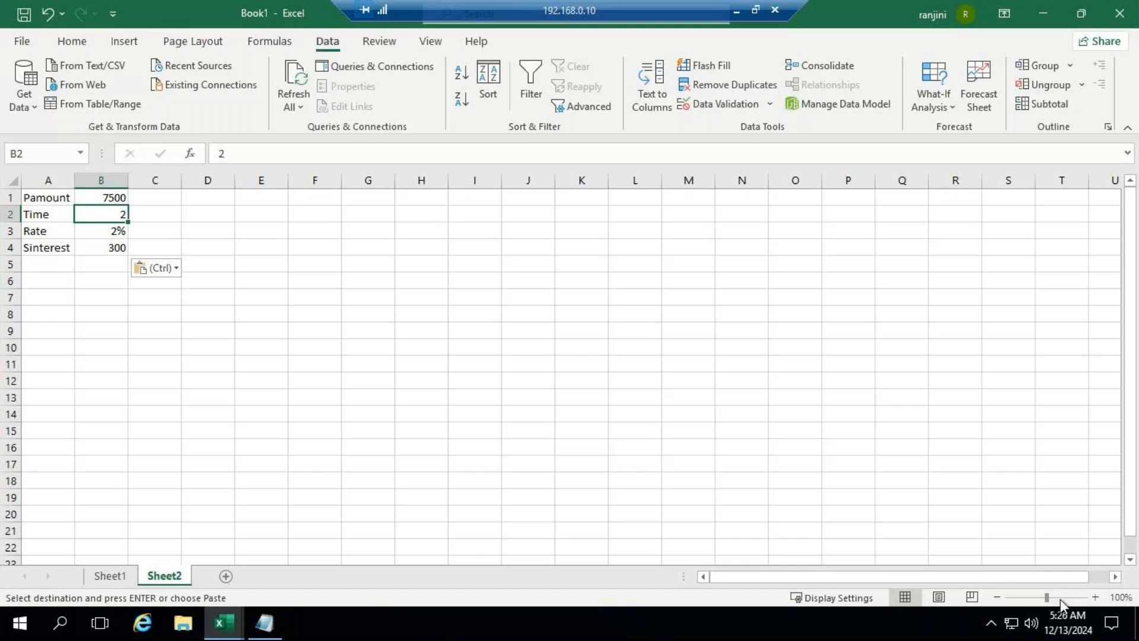
pyautogui.moveTo(1047, 598); pyautogui.dragTo(1059, 598)
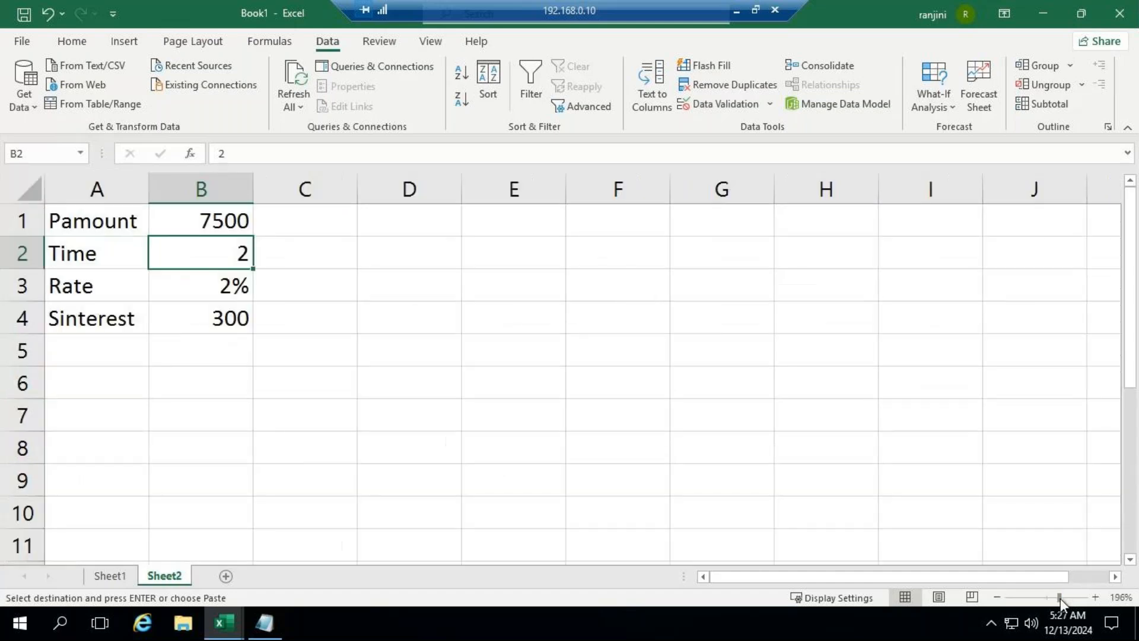
# Step: Start a new Sheet2 scenario named per1 with the Rate cell B3 as its changing cell
pyautogui.click(207, 285)
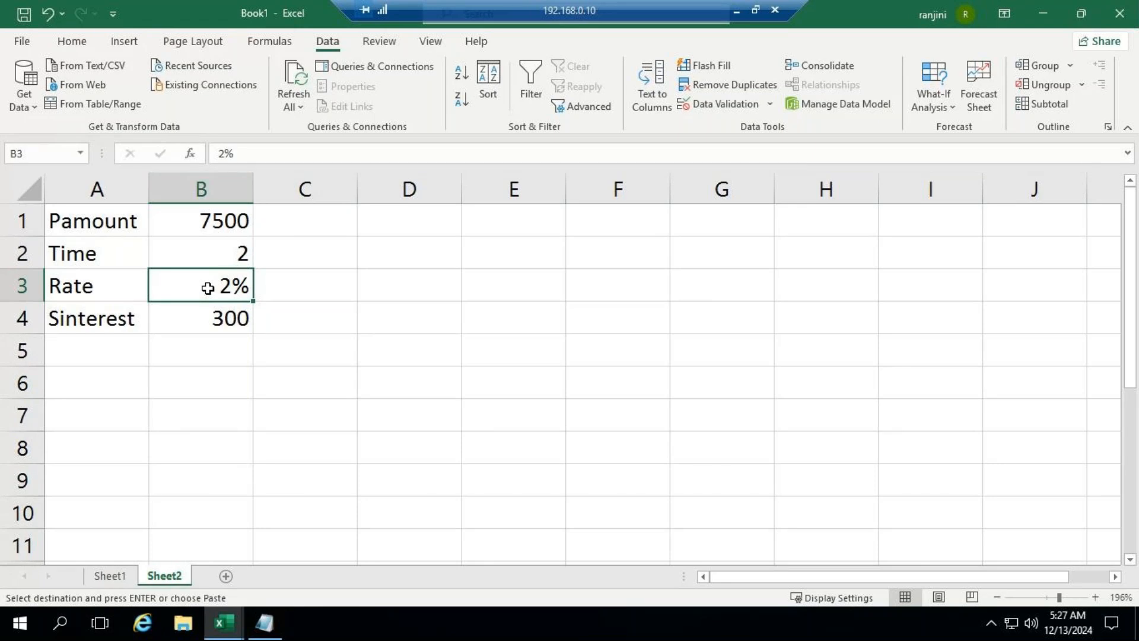
pyautogui.click(949, 104)
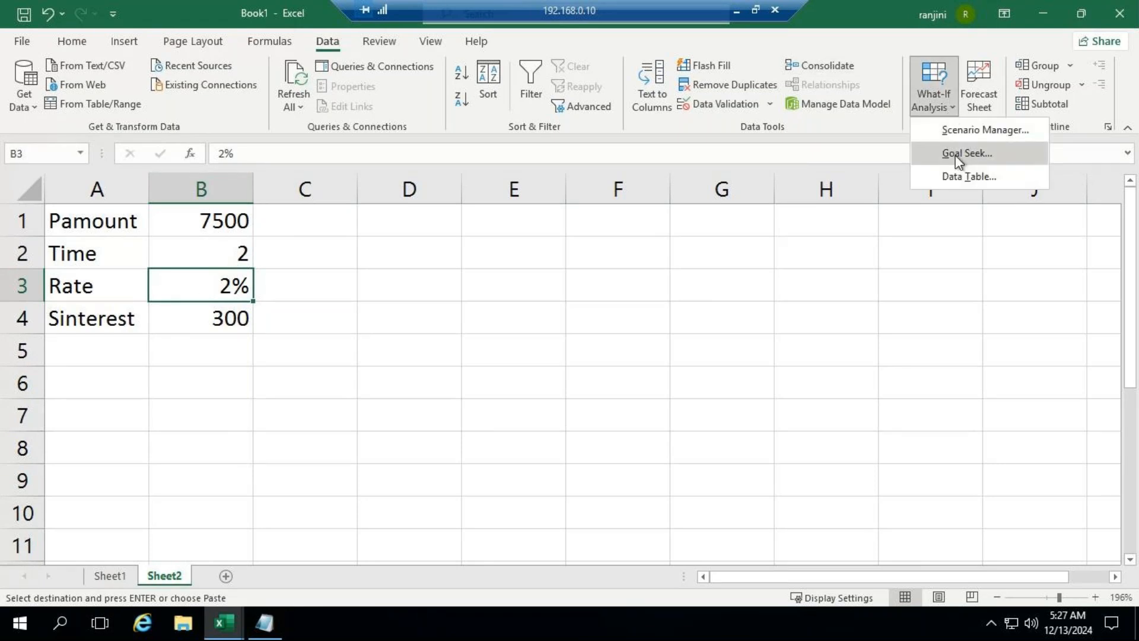
pyautogui.click(964, 133)
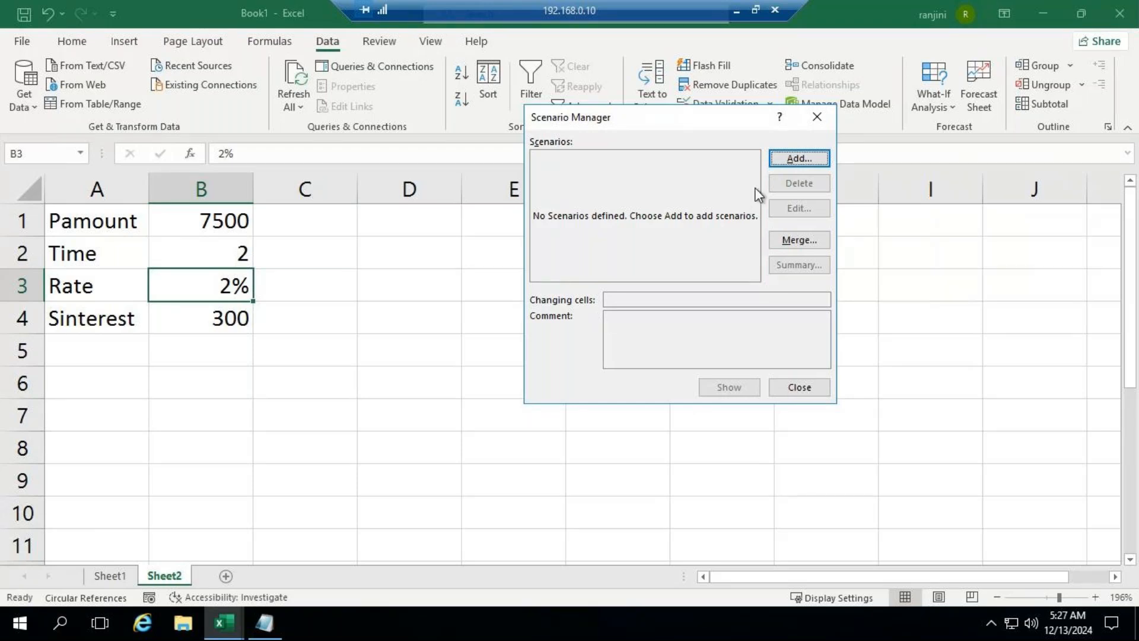
pyautogui.click(798, 159)
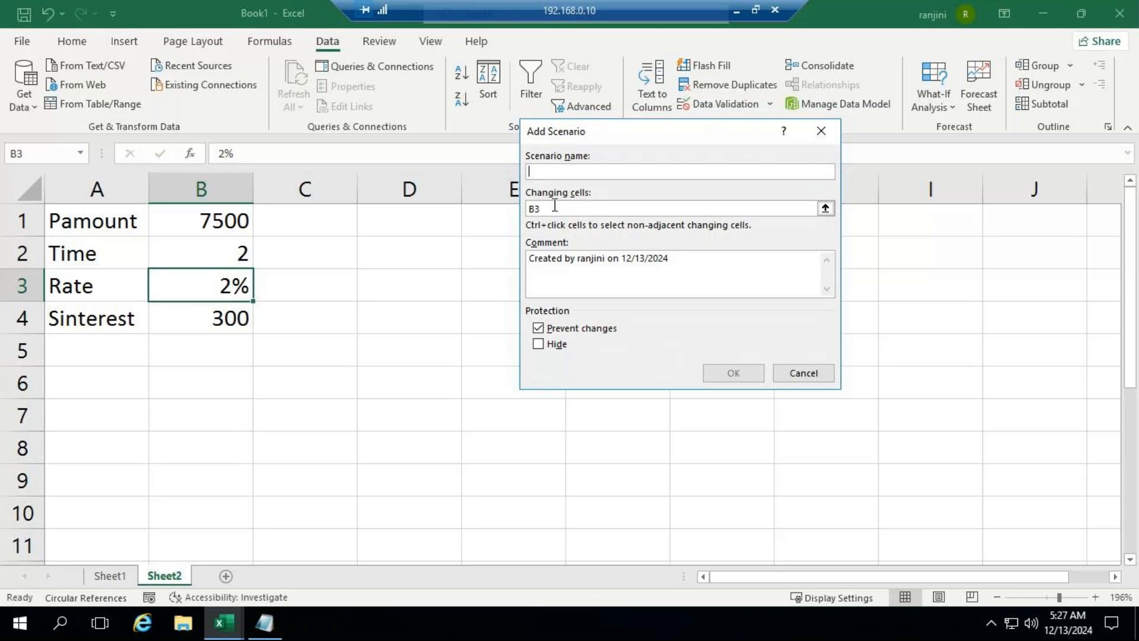
pyautogui.write('rate')
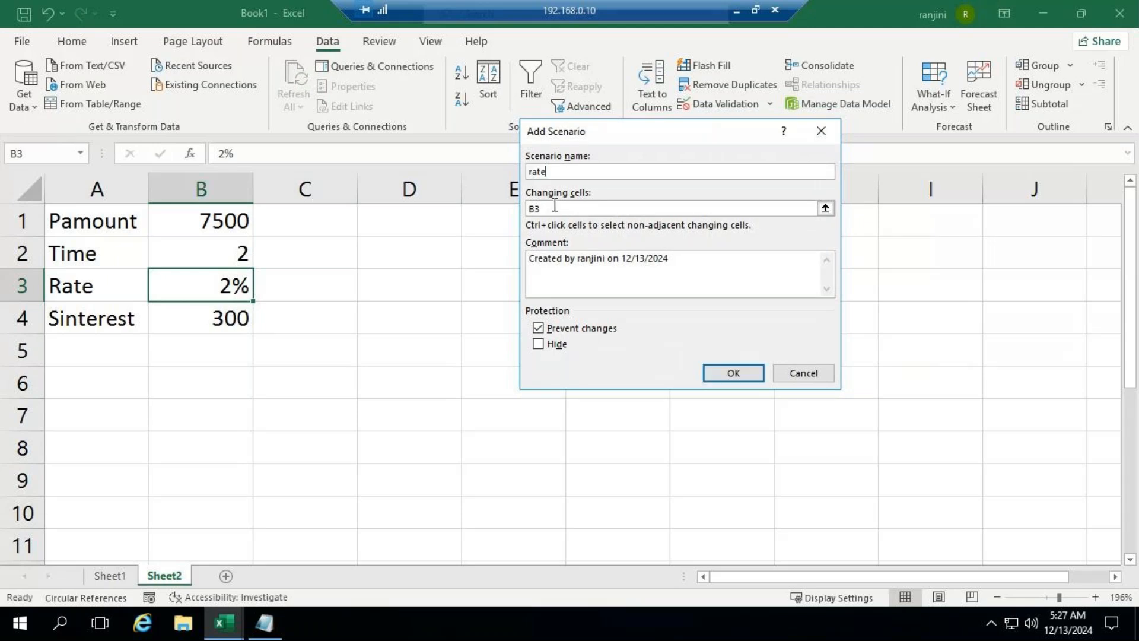
pyautogui.press('BackSpace')
pyautogui.press('BackSpace')
pyautogui.press('BackSpace')
pyautogui.press('BackSpace')
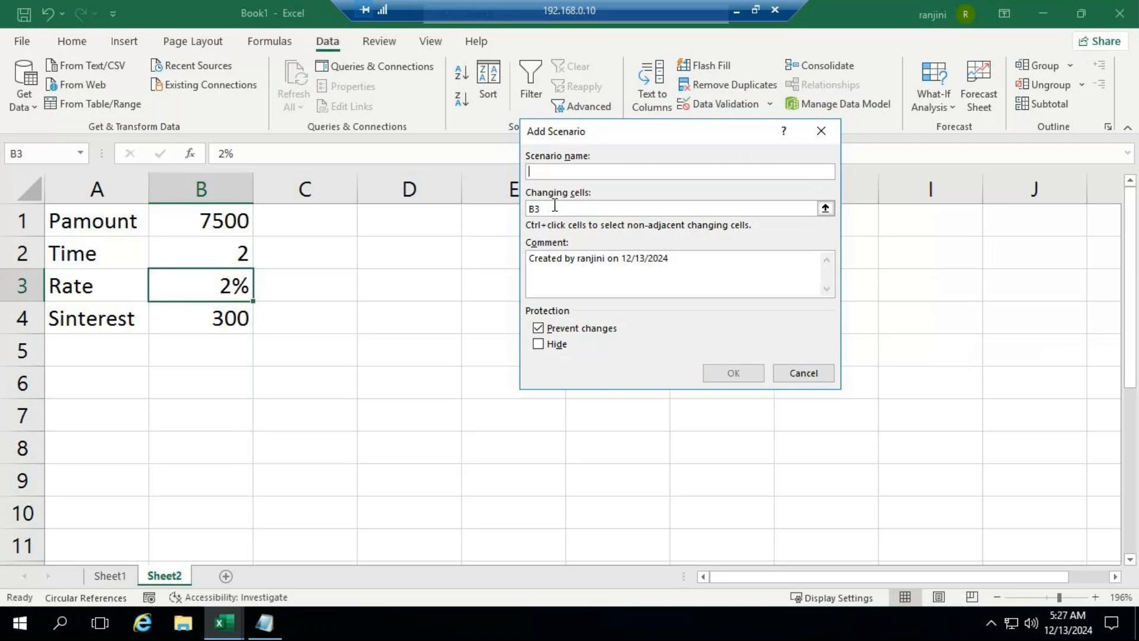
pyautogui.write('per1')
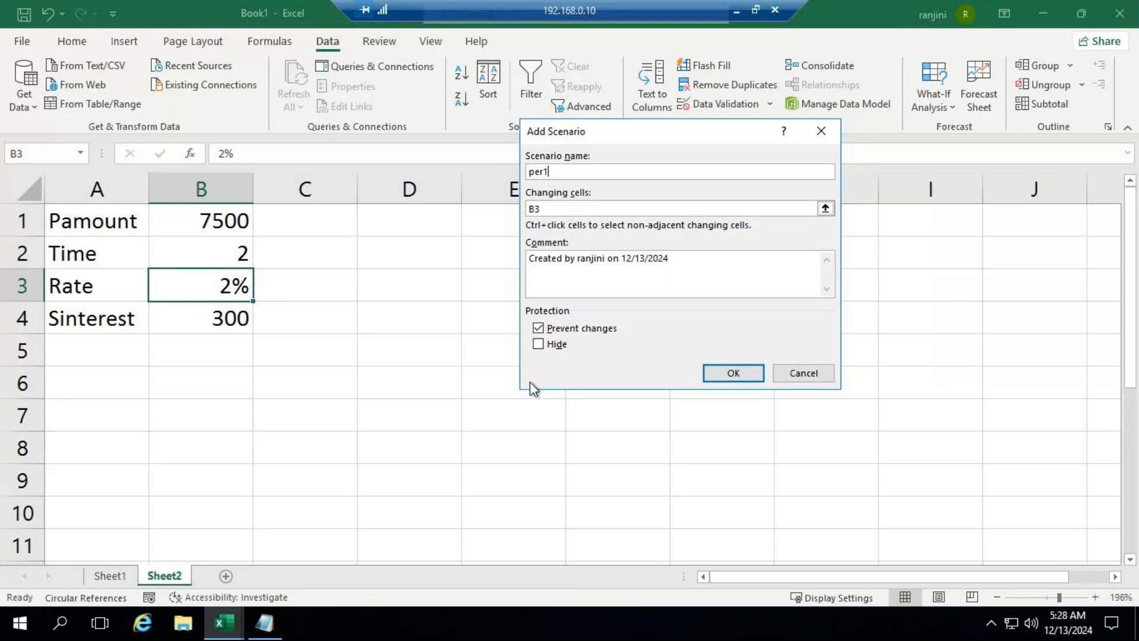
# Step: Set the per1 scenario's value for B3 to 0.05 and save it, continuing with another new scenario
pyautogui.click(738, 373)
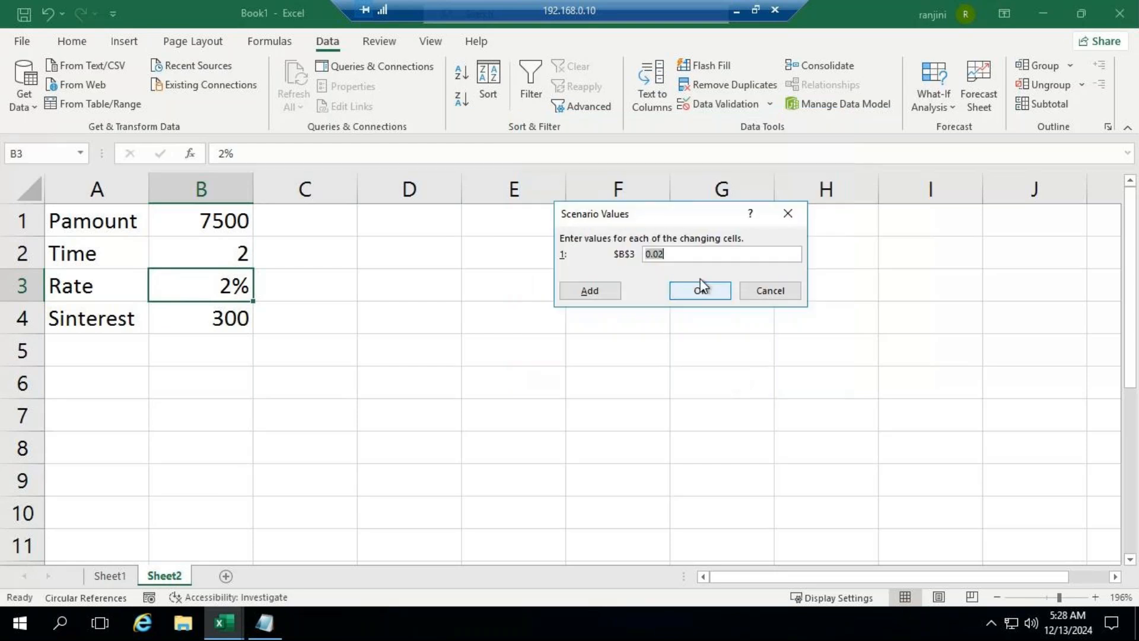
pyautogui.click(687, 254)
pyautogui.press('BackSpace')
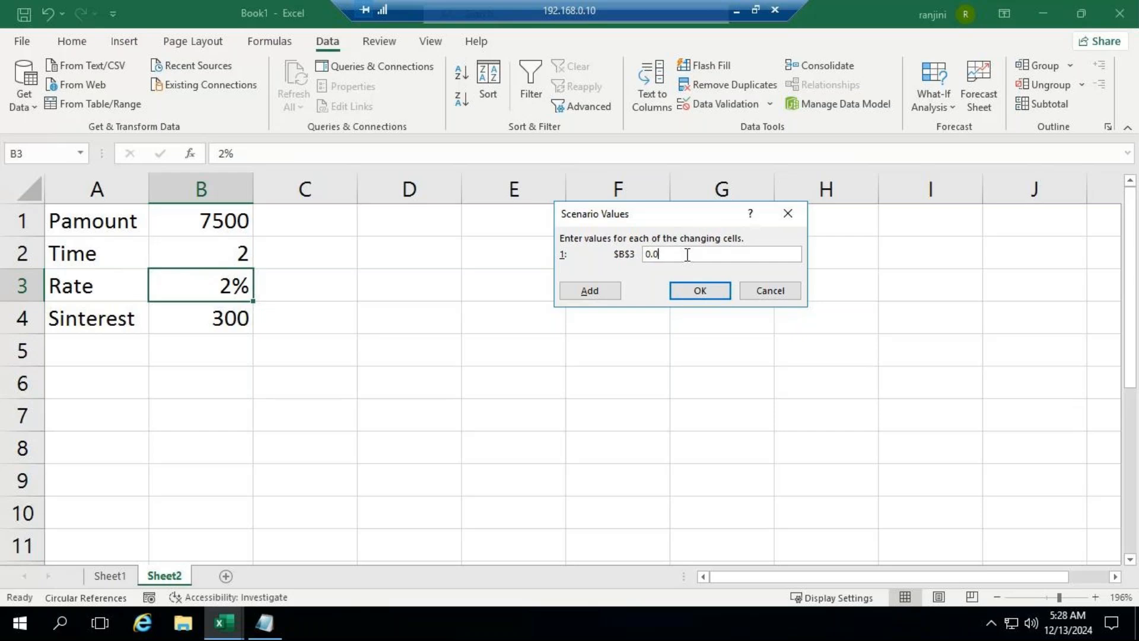
pyautogui.write('5')
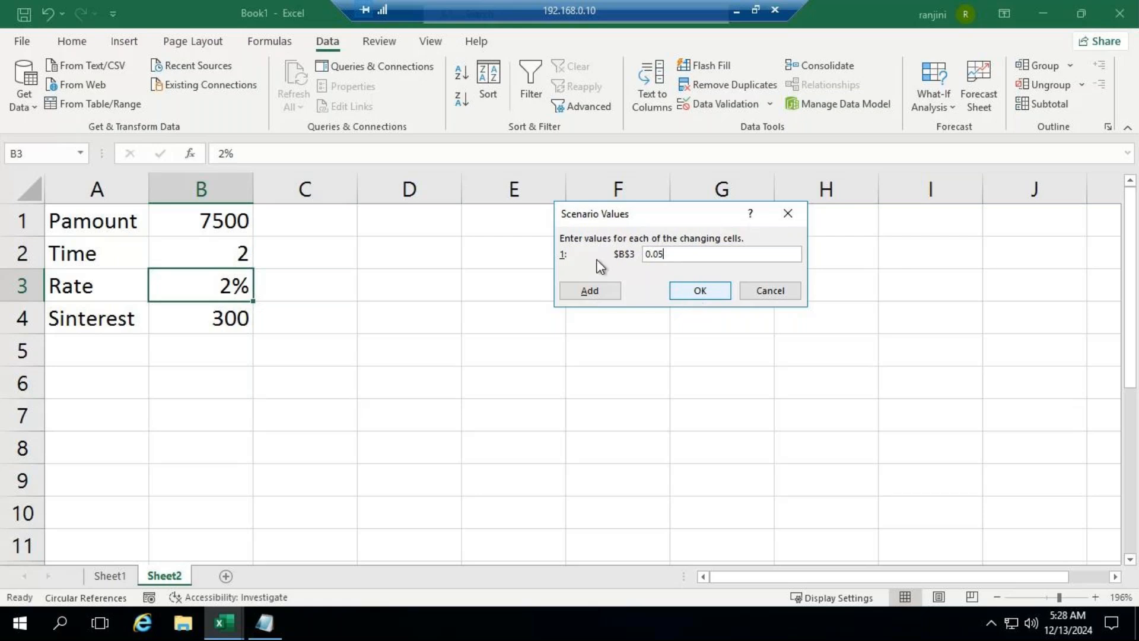
pyautogui.click(589, 291)
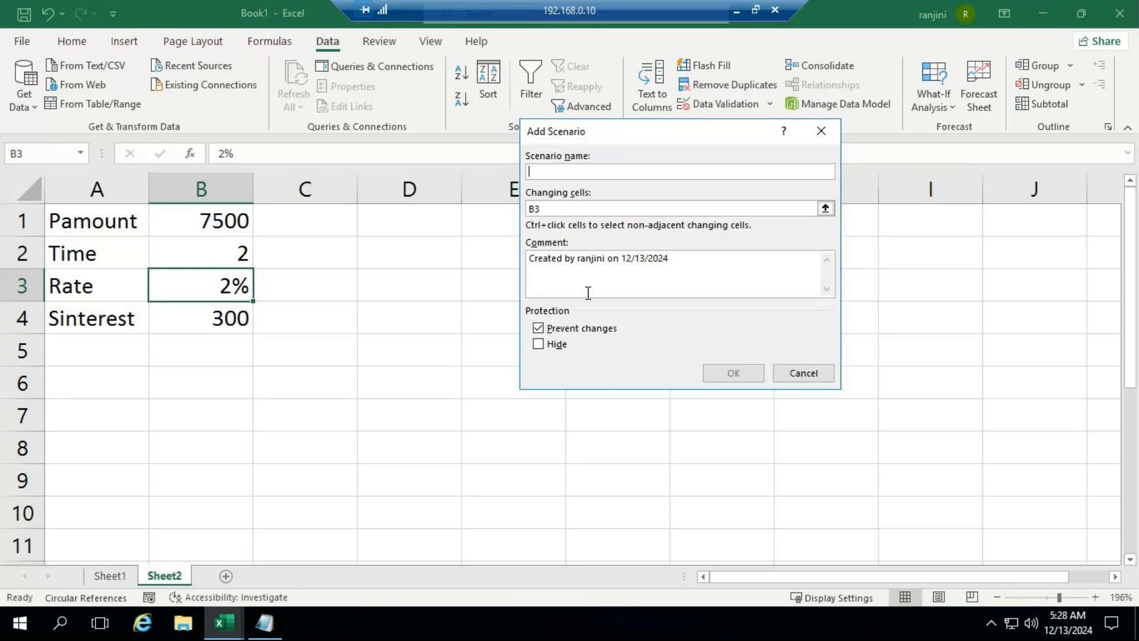
# Step: Name the new scenario per2, give B3 the value 0.07, and save it, continuing with another new scenario
pyautogui.write('per')
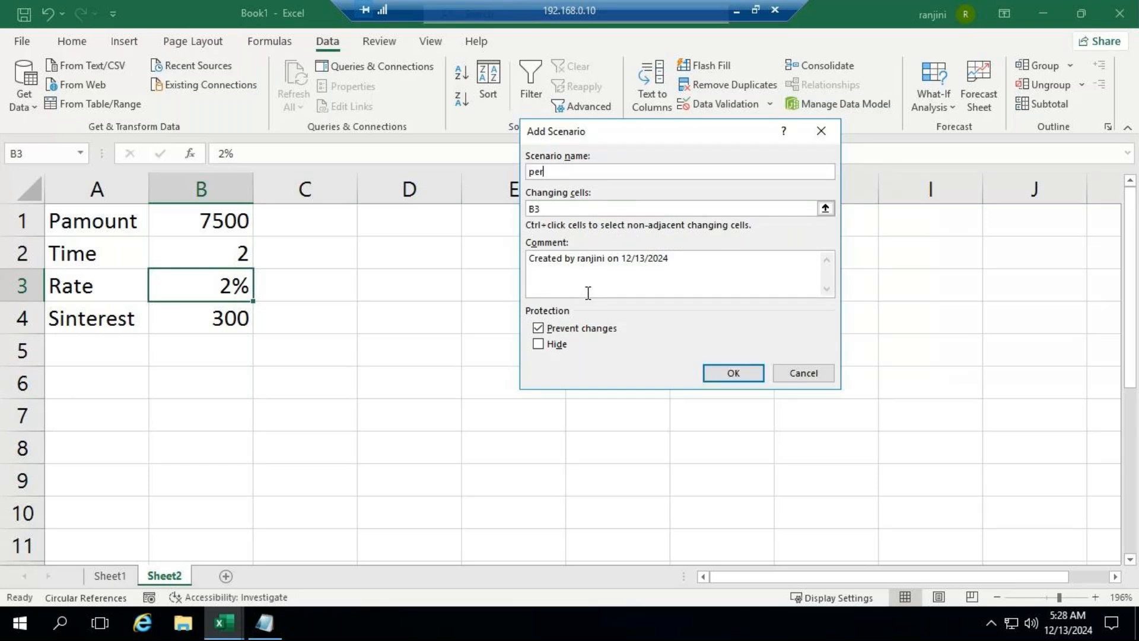
pyautogui.write('2')
pyautogui.click(739, 372)
pyautogui.click(690, 255)
pyautogui.press('BackSpace')
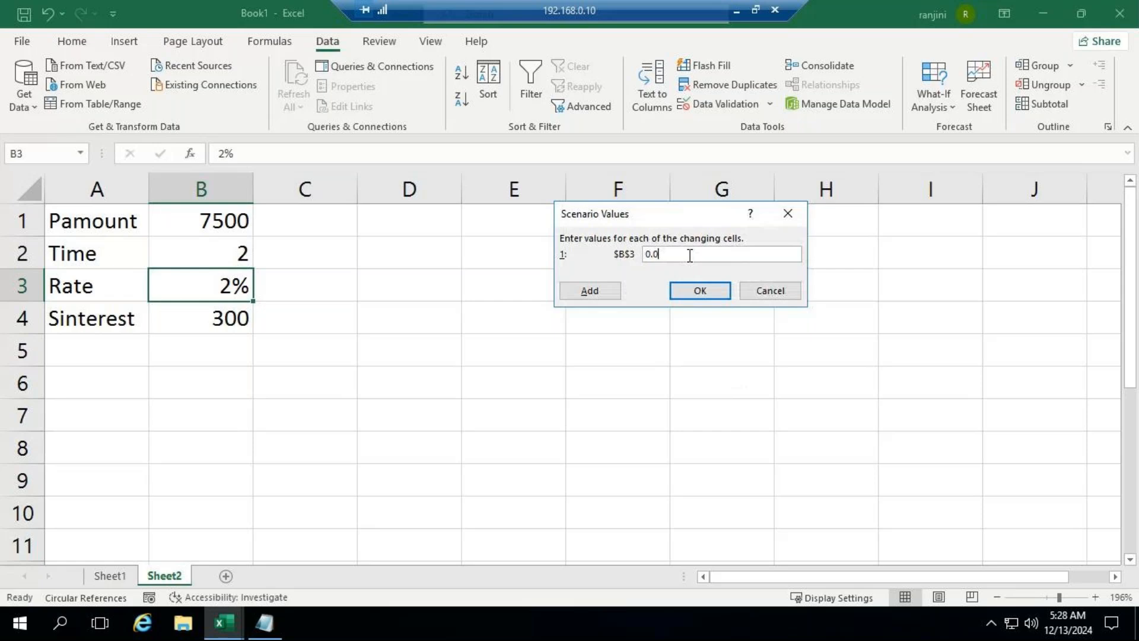
pyautogui.write('7')
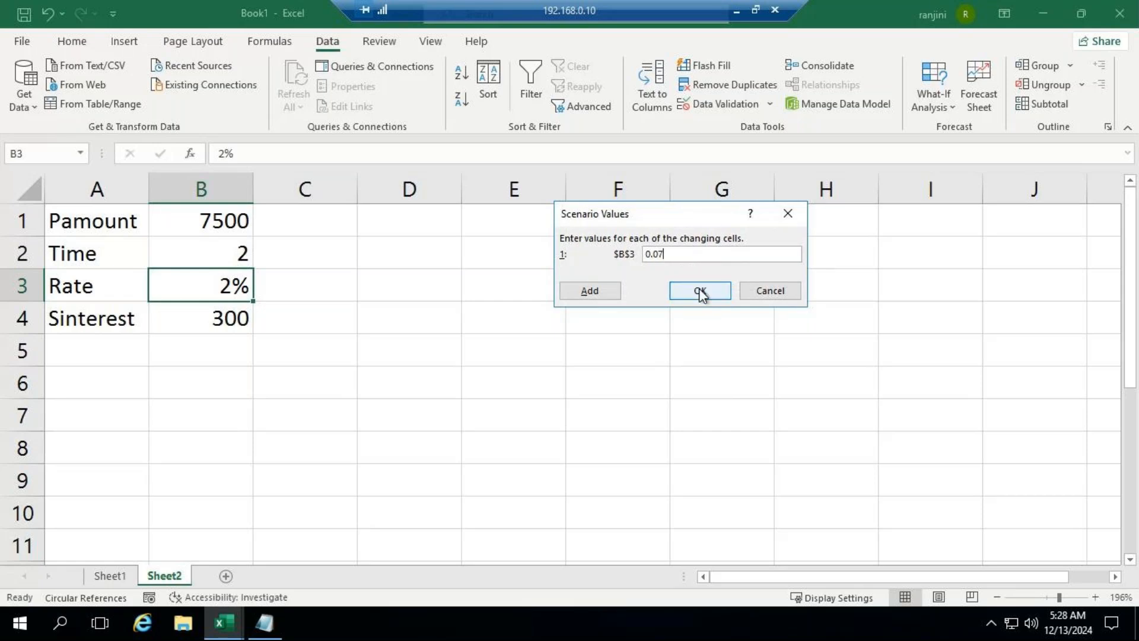
pyautogui.click(604, 292)
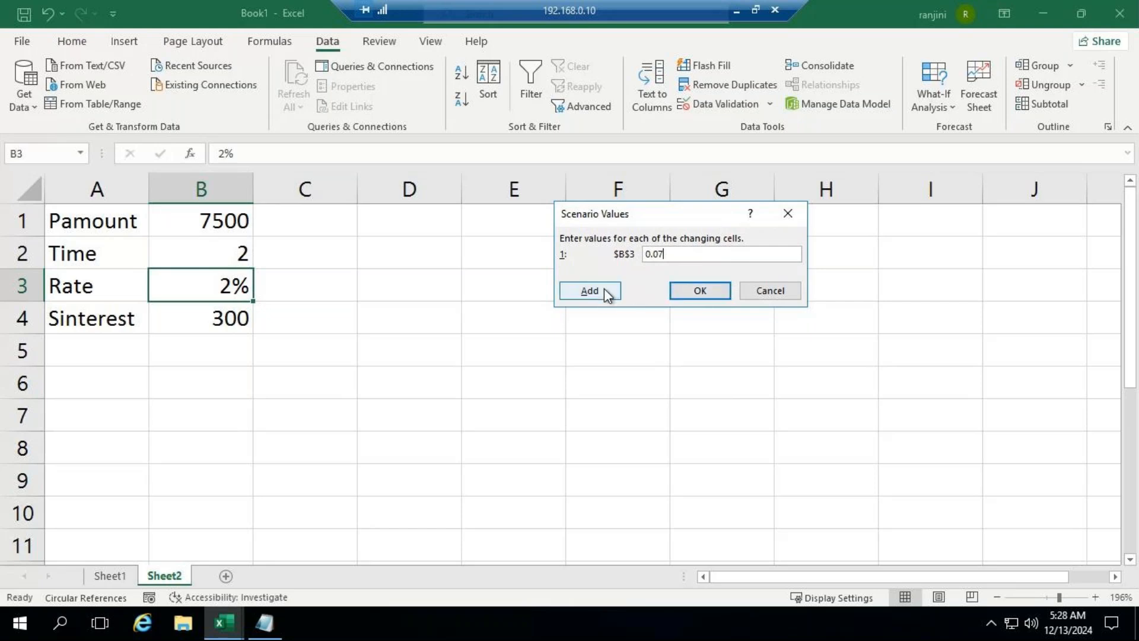
# Step: Name the new scenario per3, give B3 the value 0.04, and finish adding scenarios
pyautogui.write('pe')
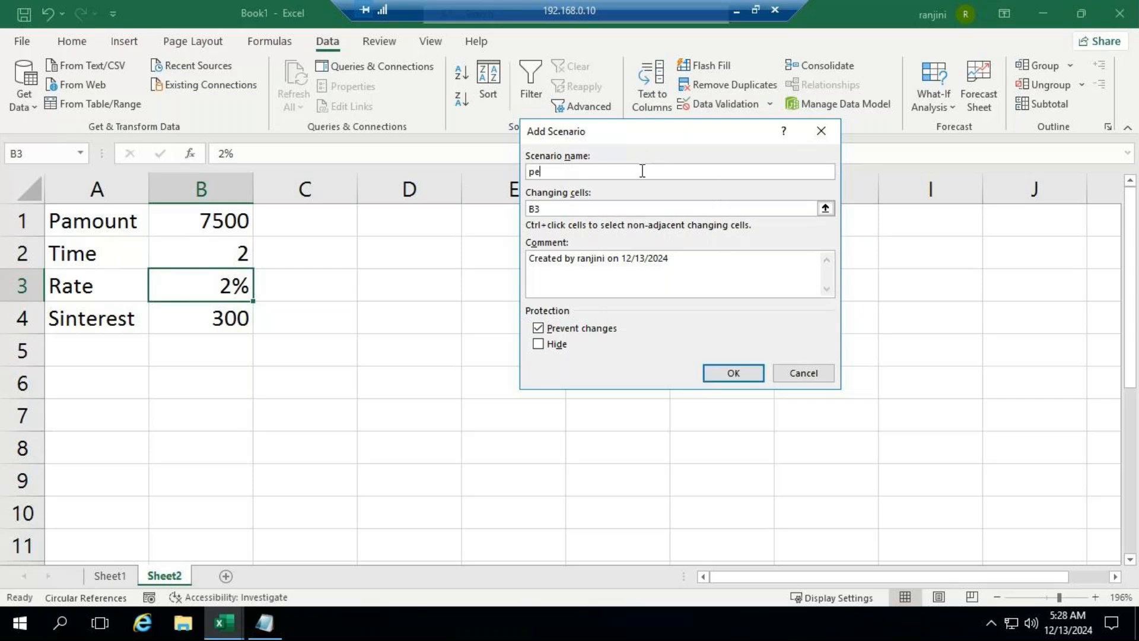
pyautogui.write('r3')
pyautogui.click(742, 377)
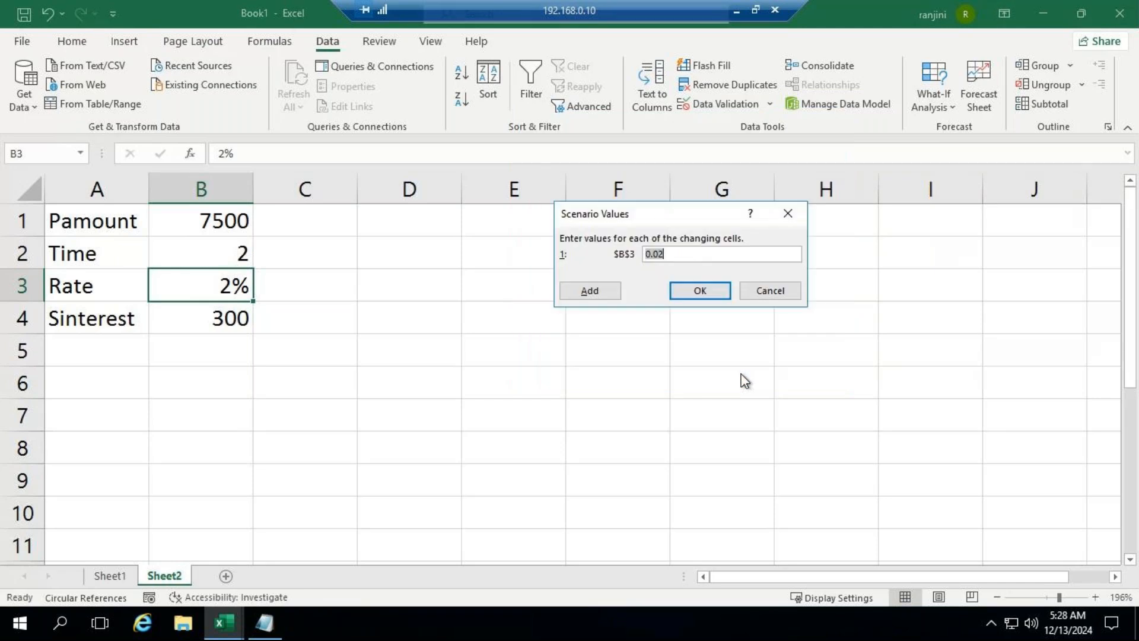
pyautogui.click(703, 255)
pyautogui.press('BackSpace')
pyautogui.write('4')
pyautogui.click(698, 294)
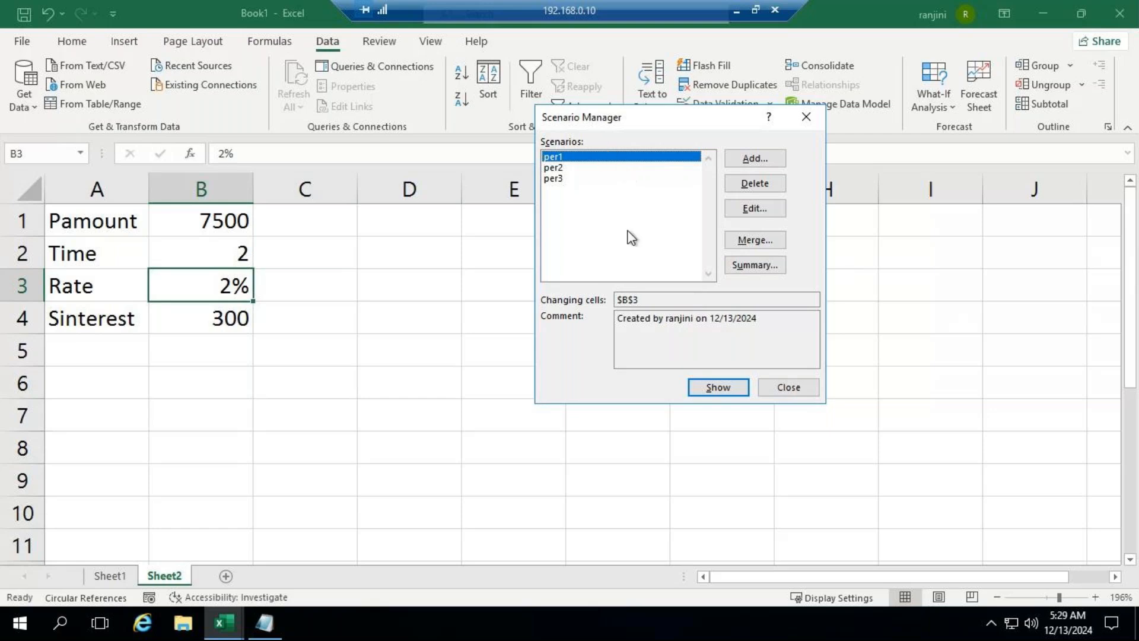
# Step: Show the per1 scenario and then the per2 scenario in the Sheet2 interest table
pyautogui.click(714, 391)
pyautogui.click(551, 169)
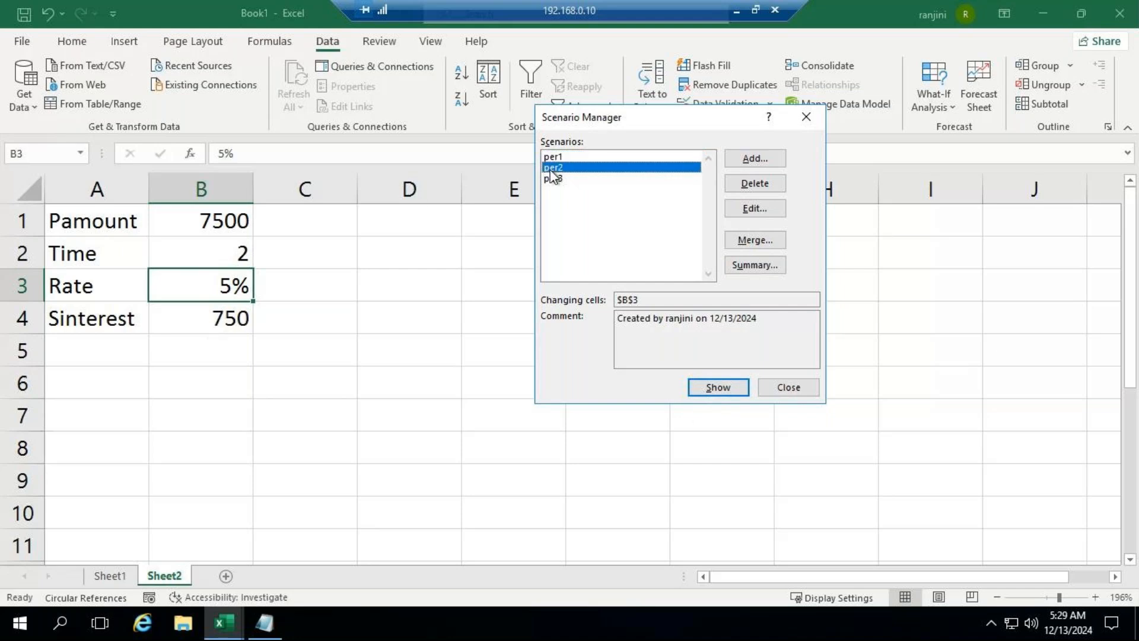
pyautogui.click(700, 389)
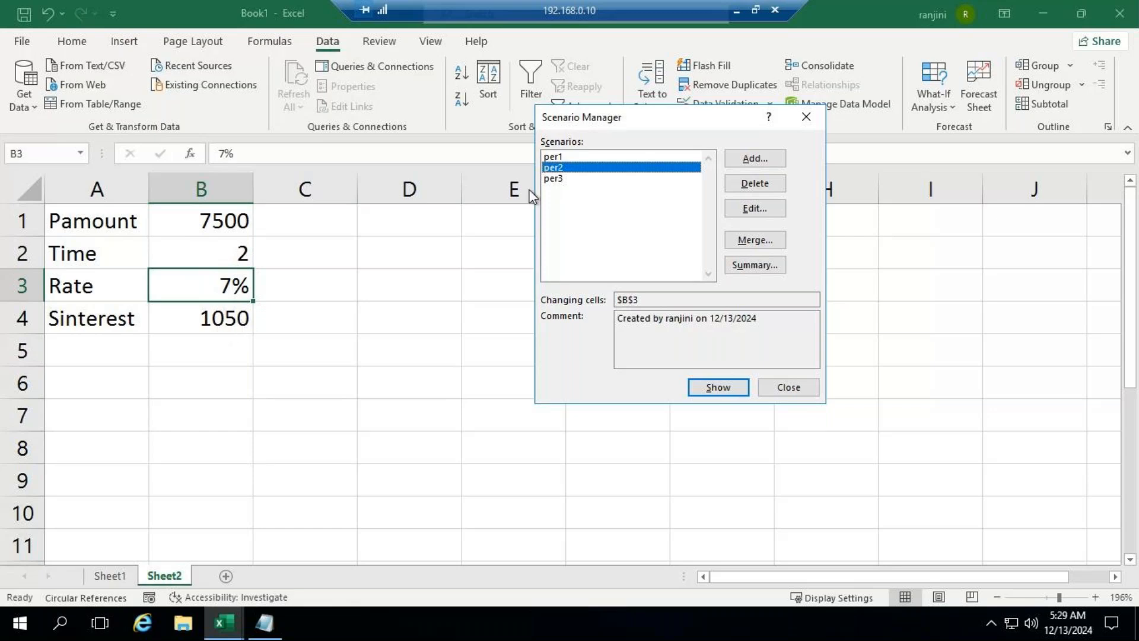
# Step: Show the per3 scenario in the Sheet2 interest table and close the Scenario Manager
pyautogui.click(579, 178)
pyautogui.click(719, 389)
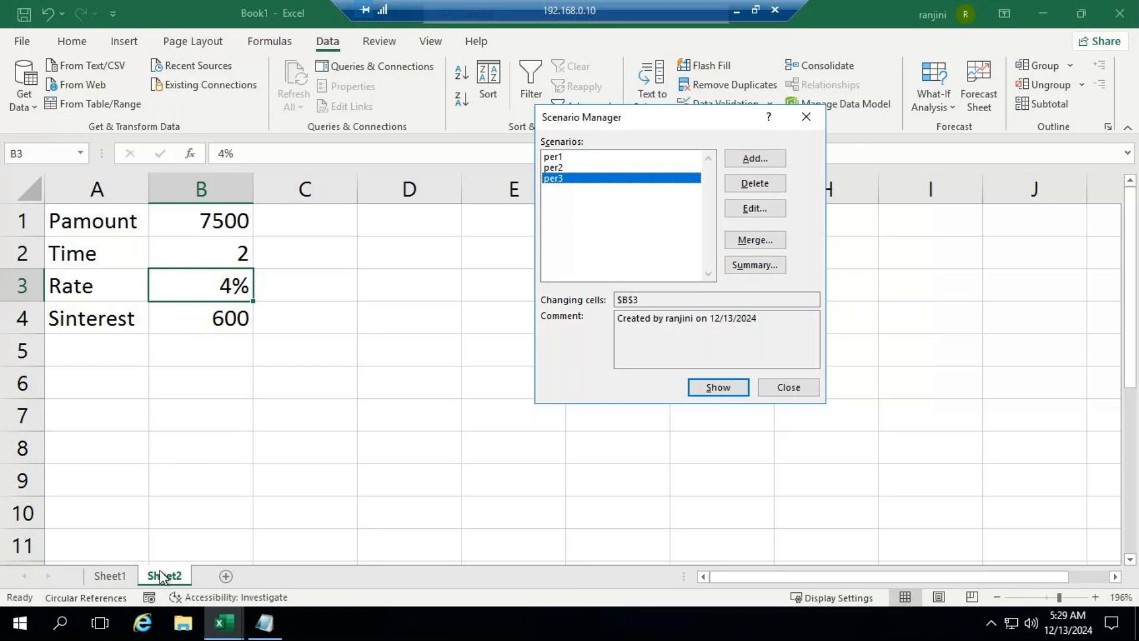
pyautogui.click(783, 387)
# Step: Merge the scenarios from Sheet2 of Book1 into Sheet1 using the Scenario Manager
pyautogui.click(110, 576)
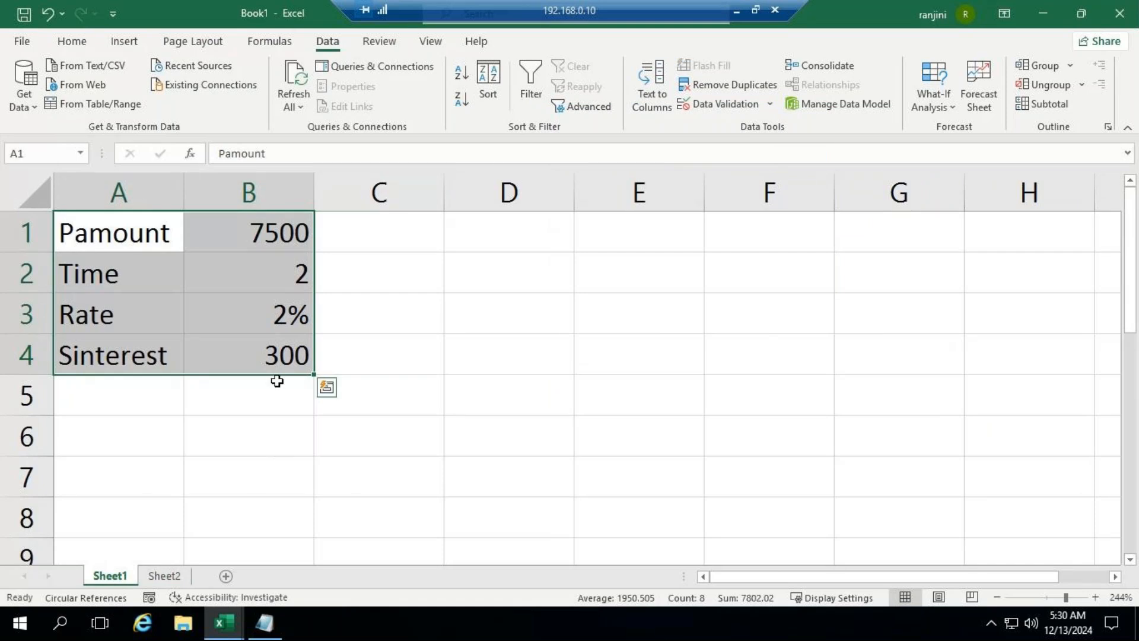
pyautogui.click(271, 360)
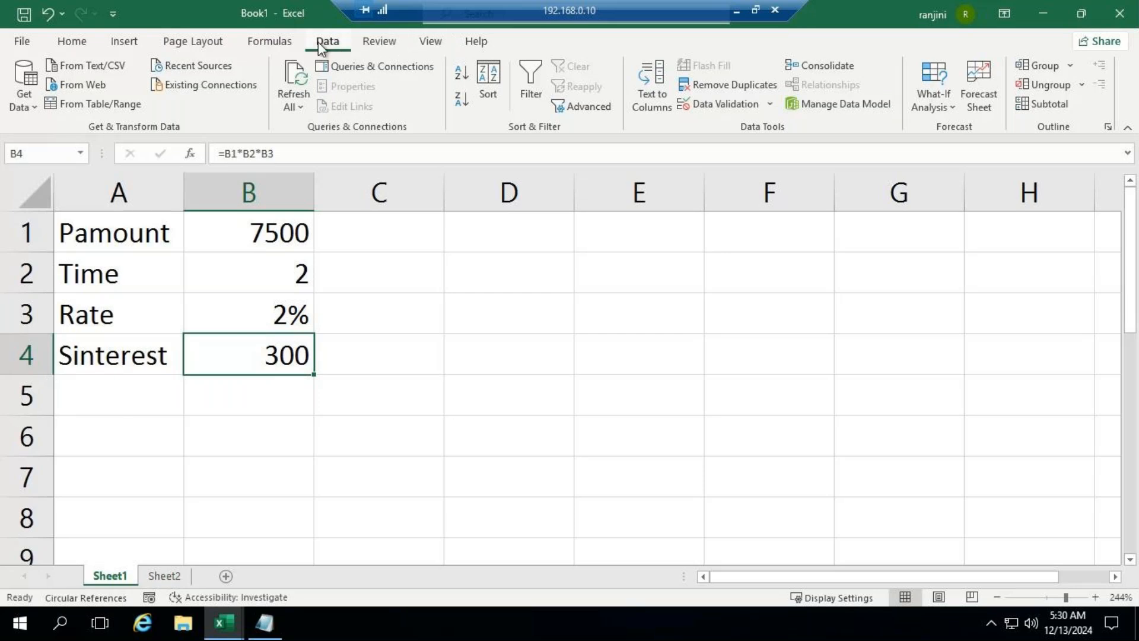
pyautogui.click(952, 107)
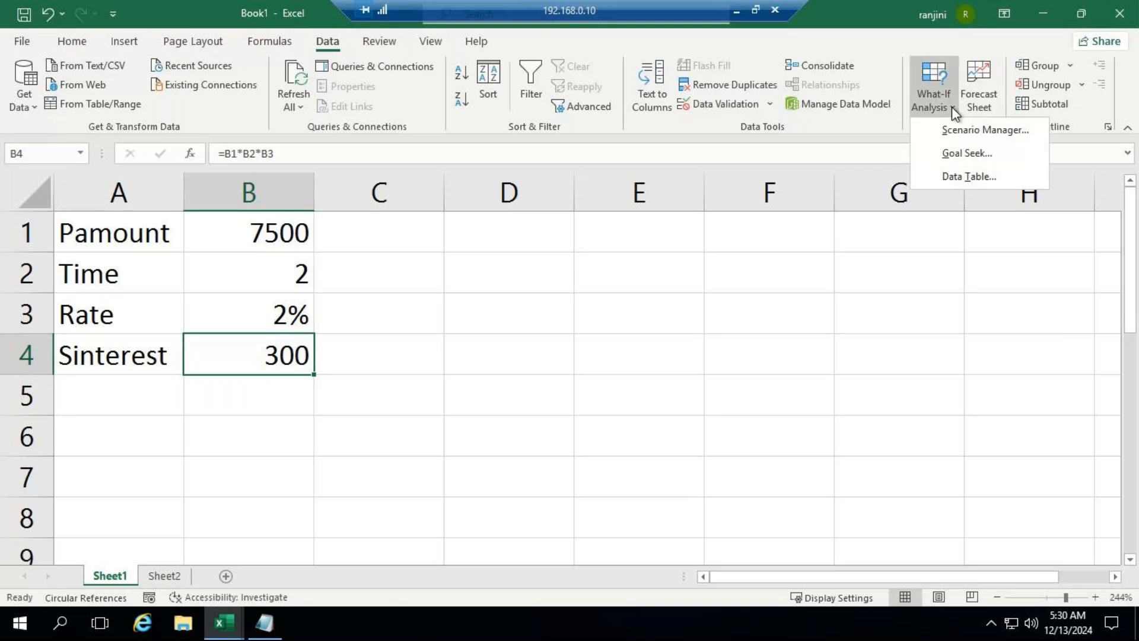
pyautogui.click(967, 143)
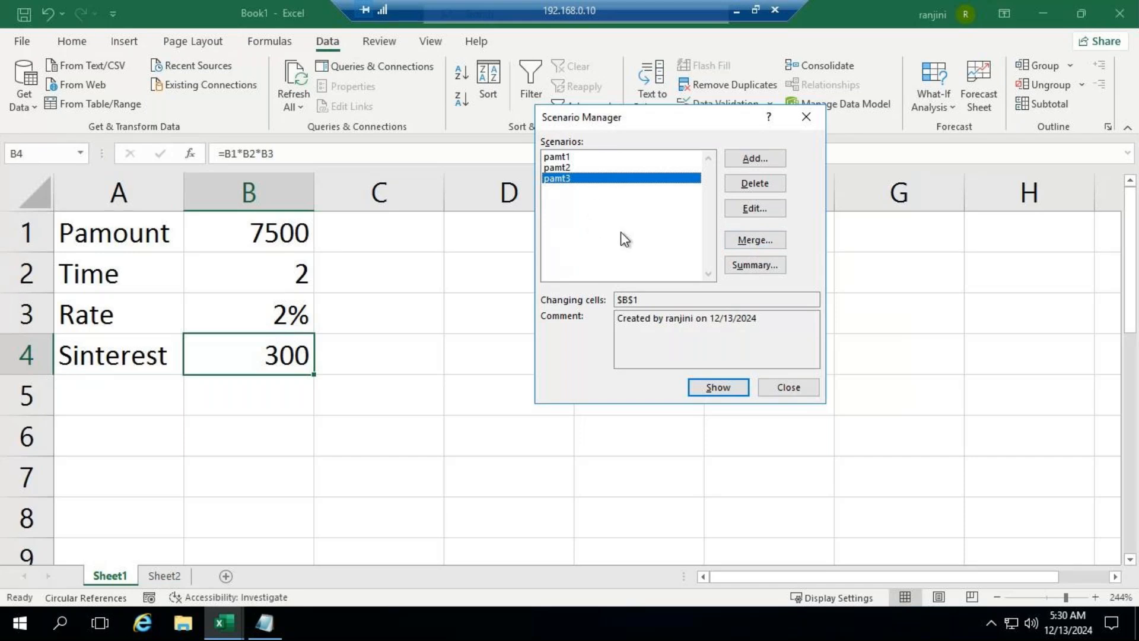
pyautogui.click(773, 247)
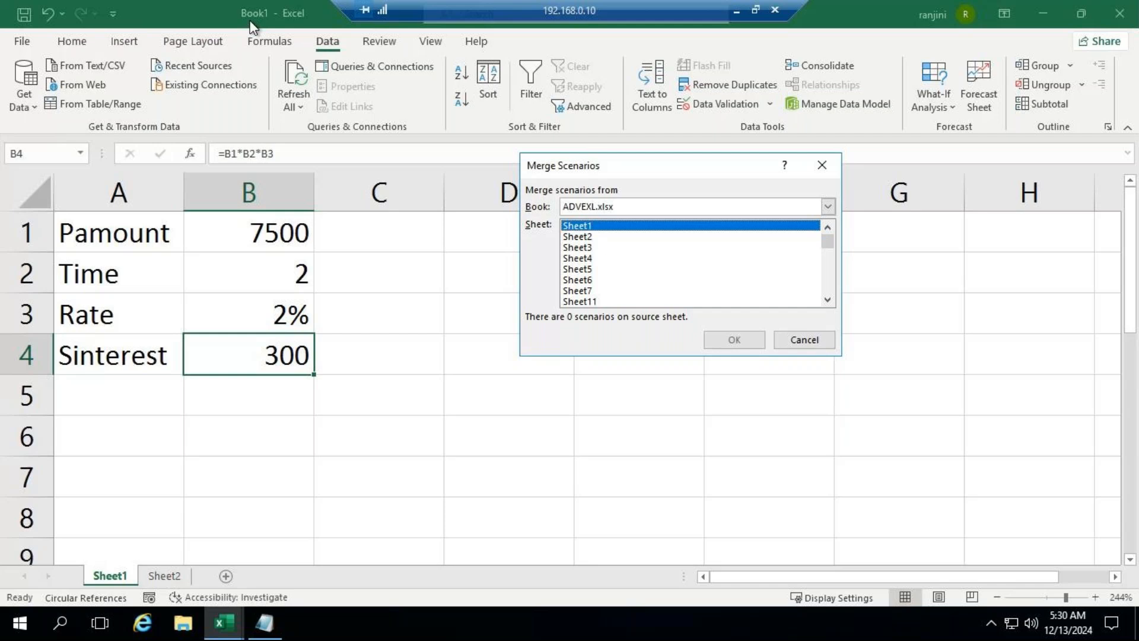
pyautogui.click(601, 208)
pyautogui.click(591, 236)
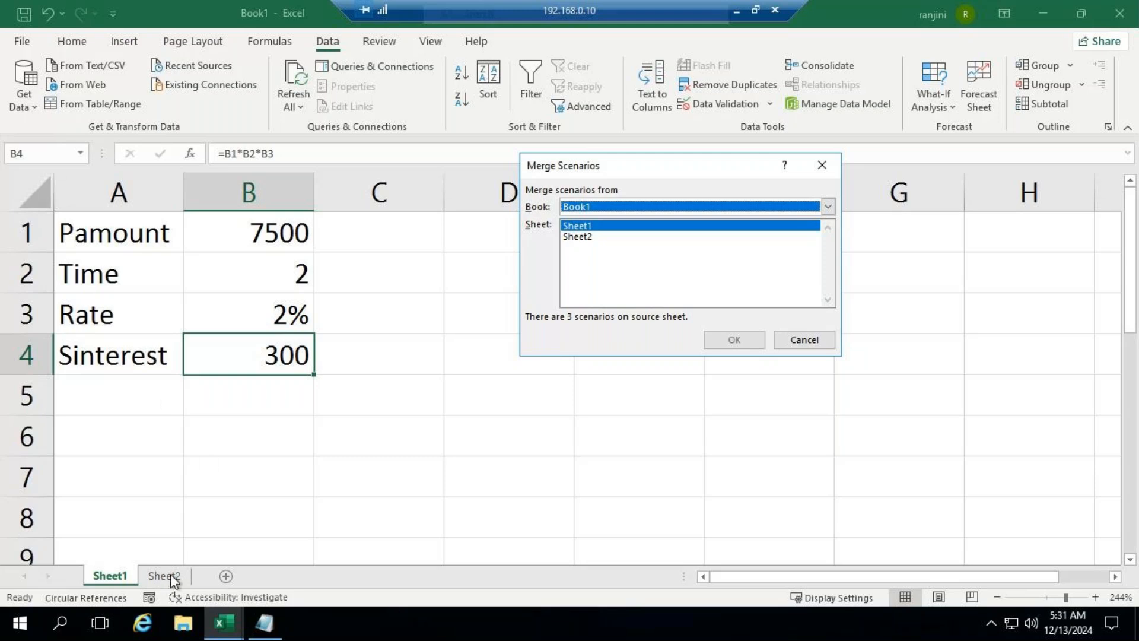
pyautogui.click(594, 238)
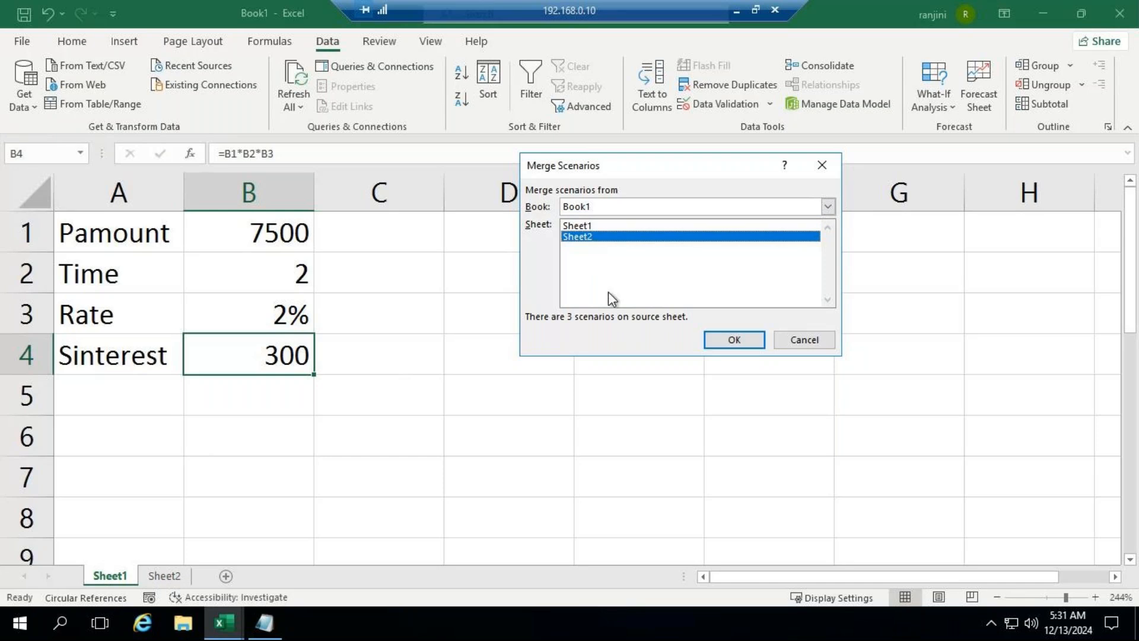
pyautogui.click(717, 345)
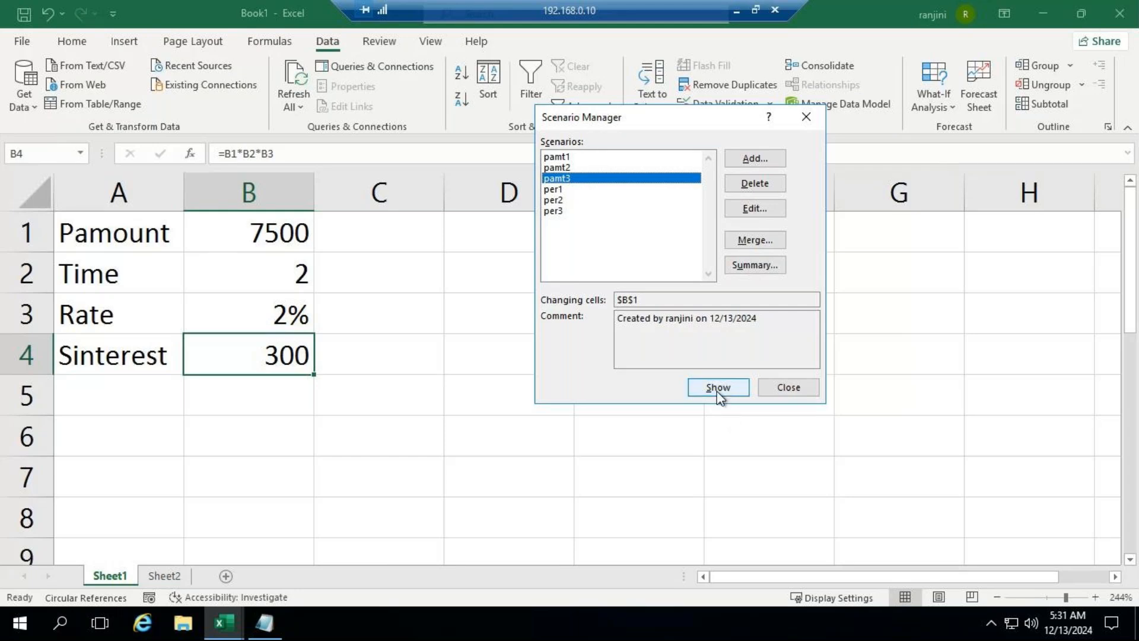
# Step: Show the pamt1 scenario and then the per2 scenario in the Sheet1 interest table
pyautogui.click(561, 158)
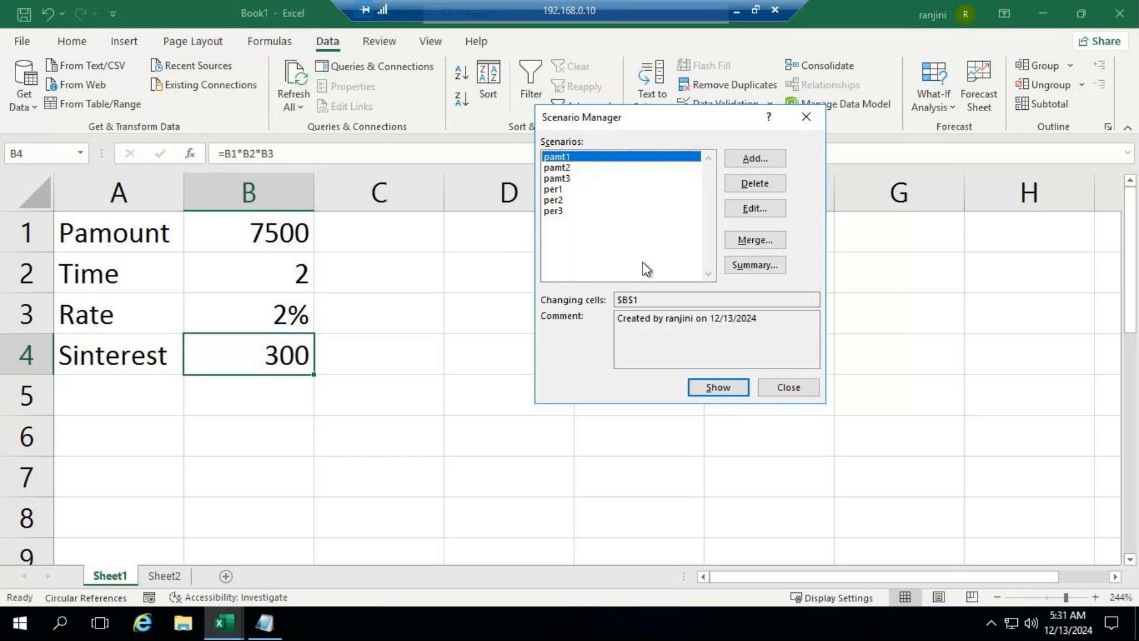
pyautogui.click(718, 387)
pyautogui.click(578, 200)
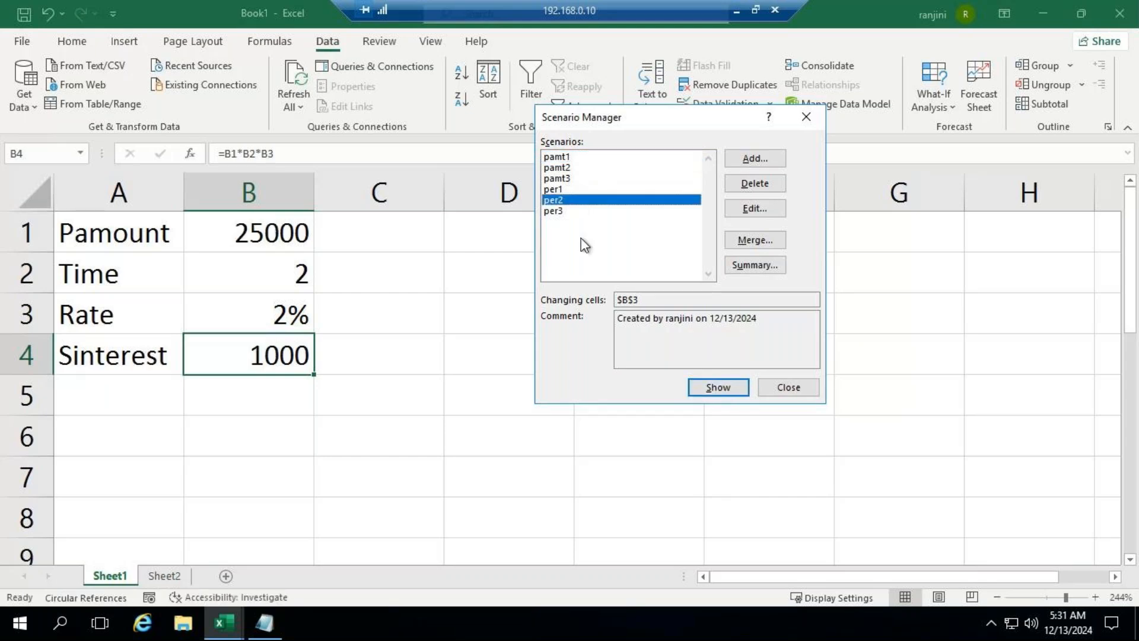
pyautogui.click(721, 389)
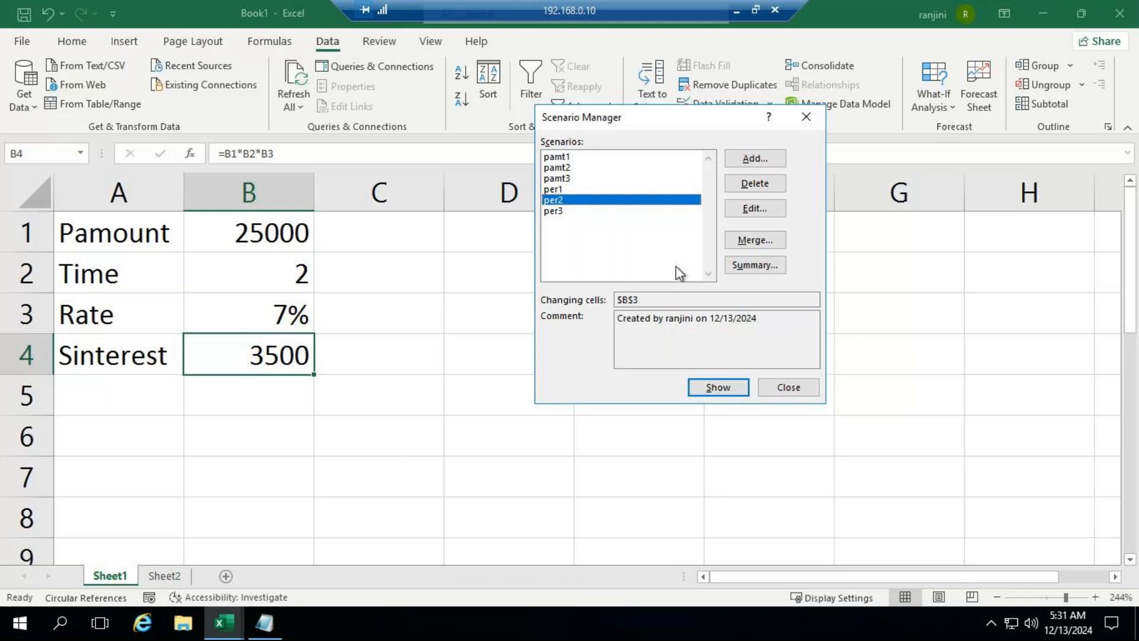
# Step: Show the pamt3 scenario and then the per3 scenario in the Sheet1 interest table
pyautogui.click(592, 178)
pyautogui.click(720, 391)
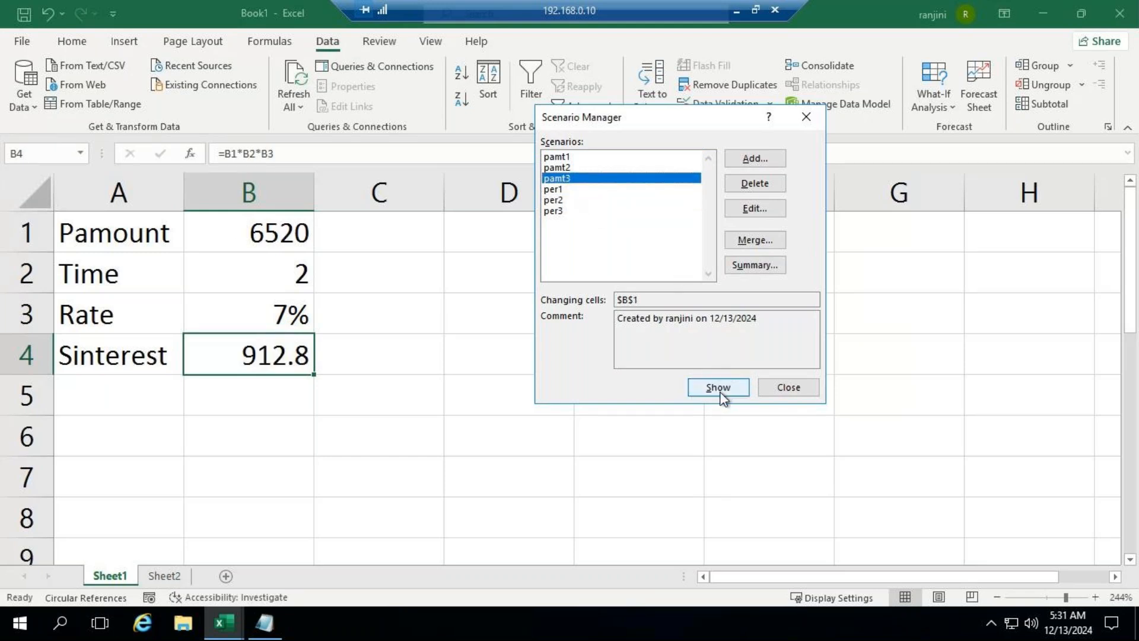
pyautogui.click(580, 211)
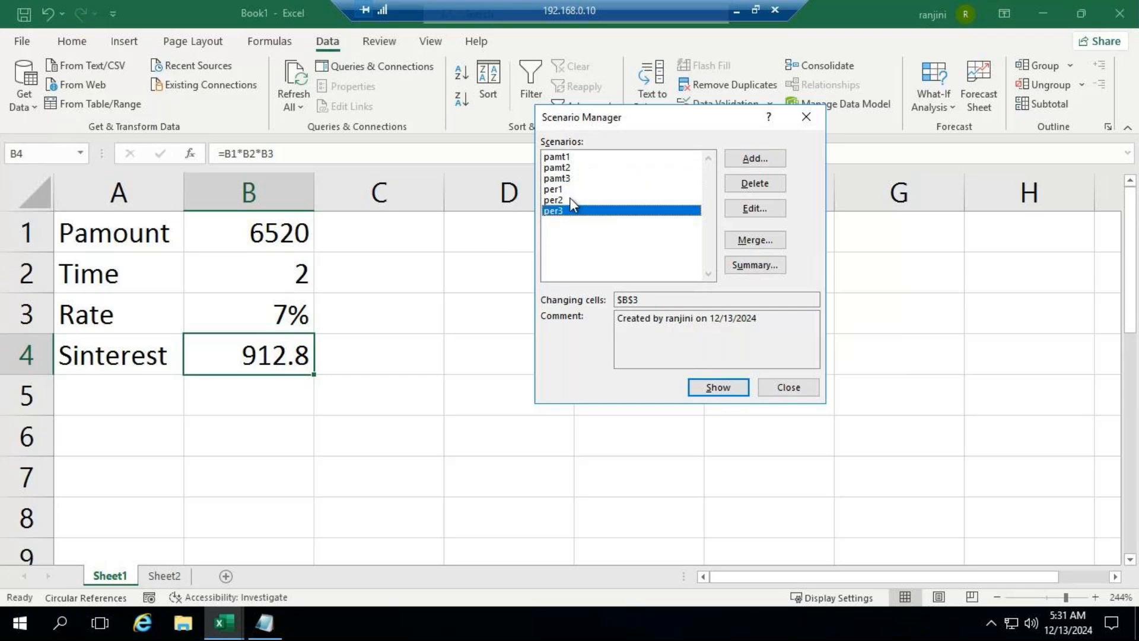
pyautogui.click(733, 387)
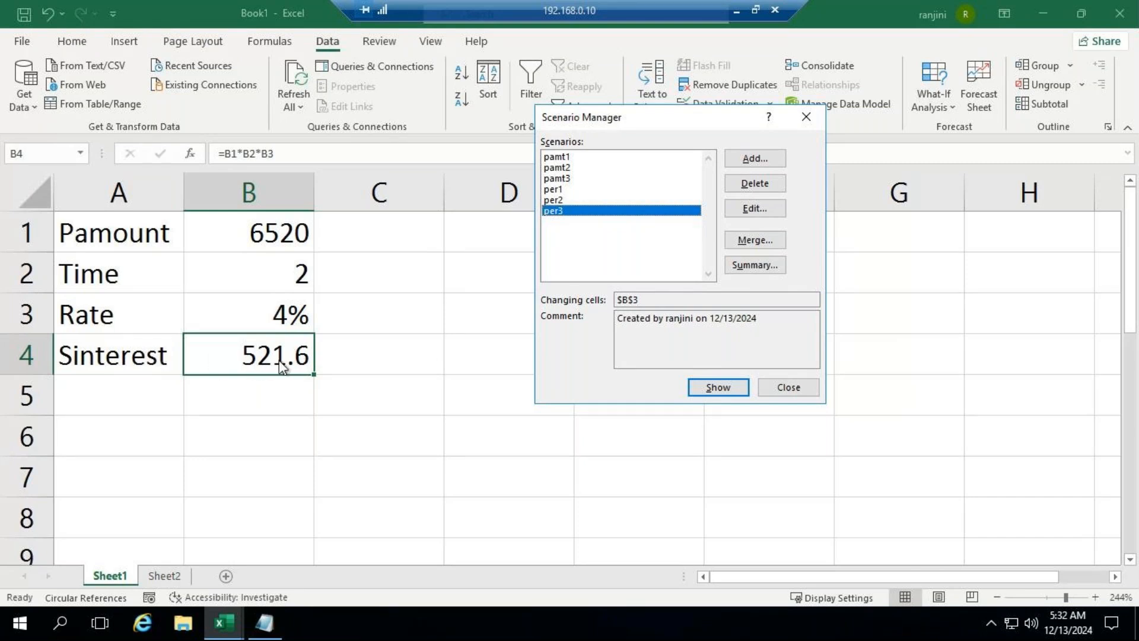
# Step: Create a Scenario summary report with B4 as the result cell and enlarge its view slightly
pyautogui.click(755, 265)
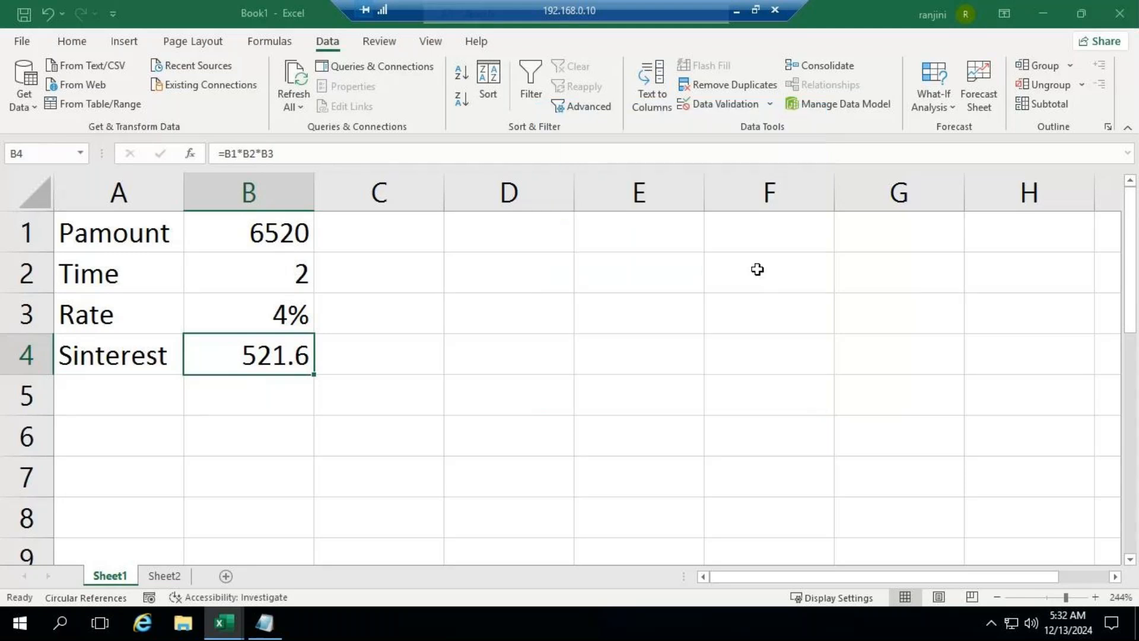
pyautogui.moveTo(679, 194); pyautogui.dragTo(755, 128)
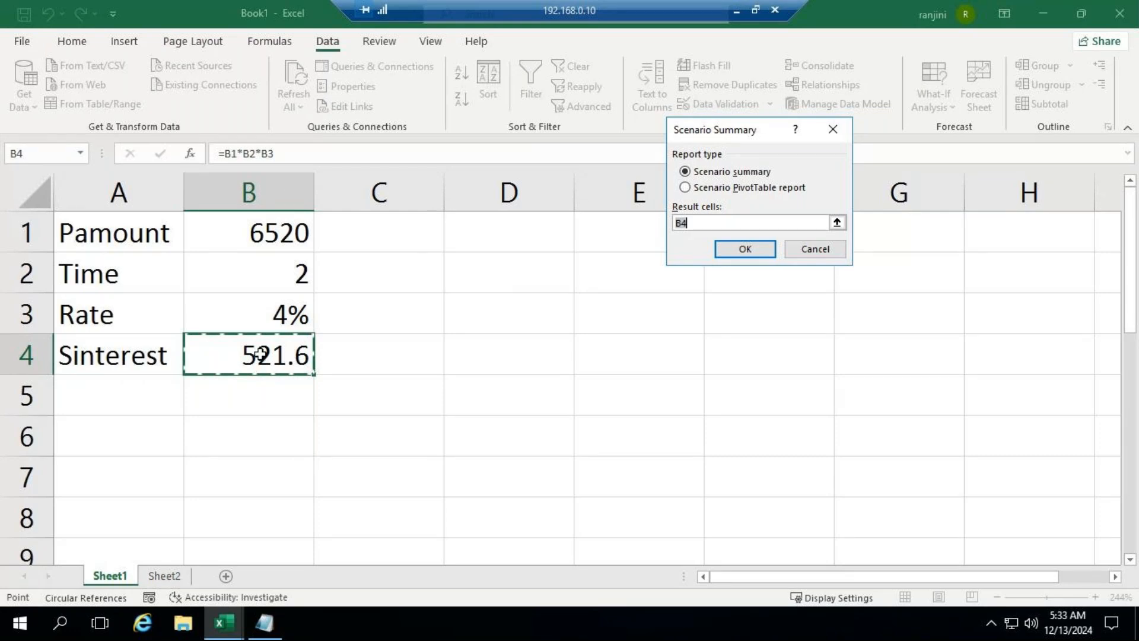
pyautogui.click(732, 250)
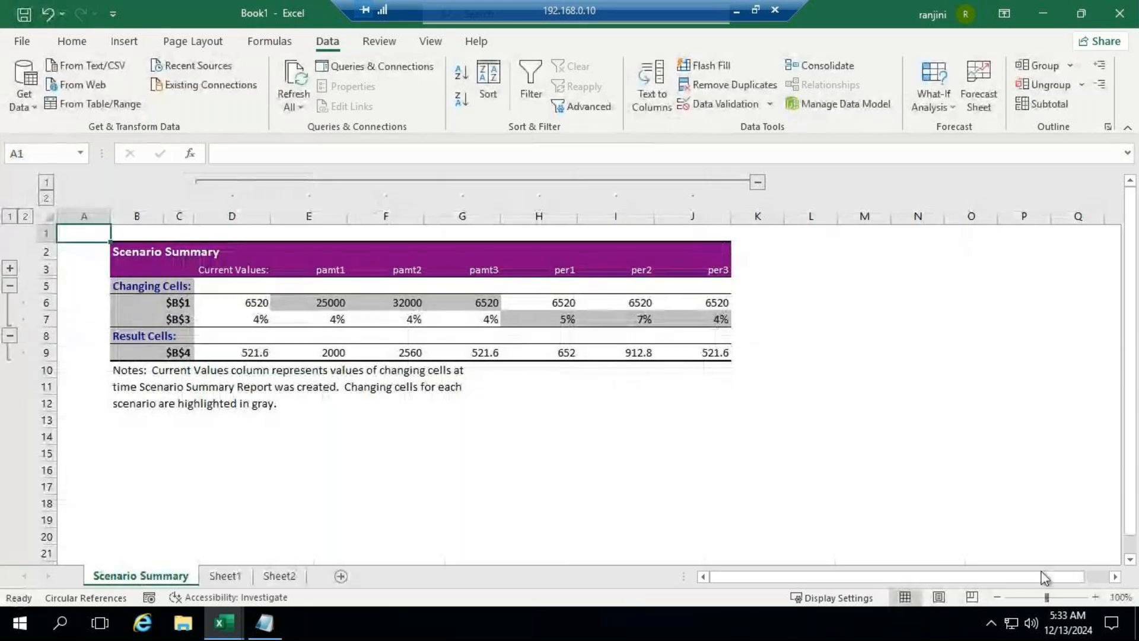
pyautogui.moveTo(1048, 597); pyautogui.dragTo(1048, 598)
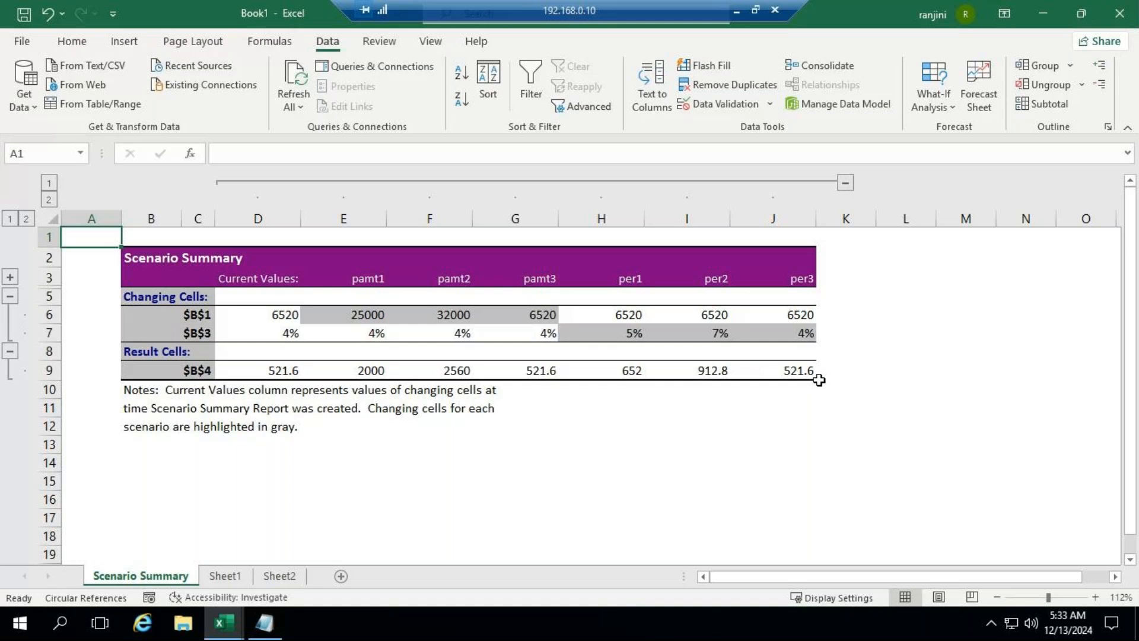
# Step: Create a Scenario PivotTable report from Sheet1's scenarios with B4 as the result cell and review the interest for each combination
pyautogui.click(225, 576)
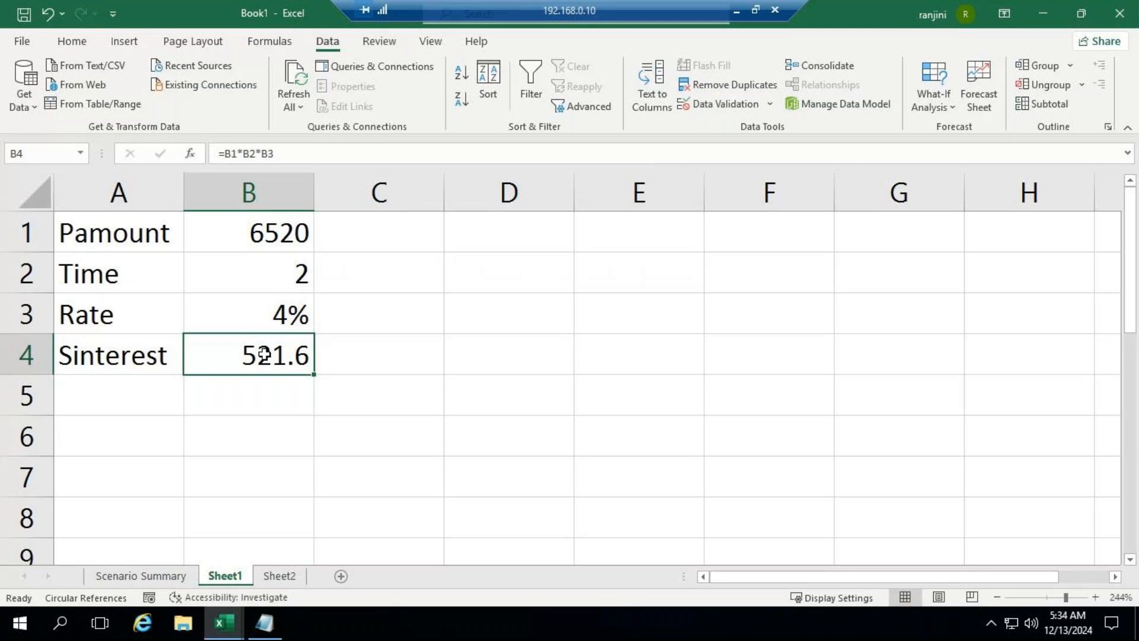
pyautogui.click(943, 105)
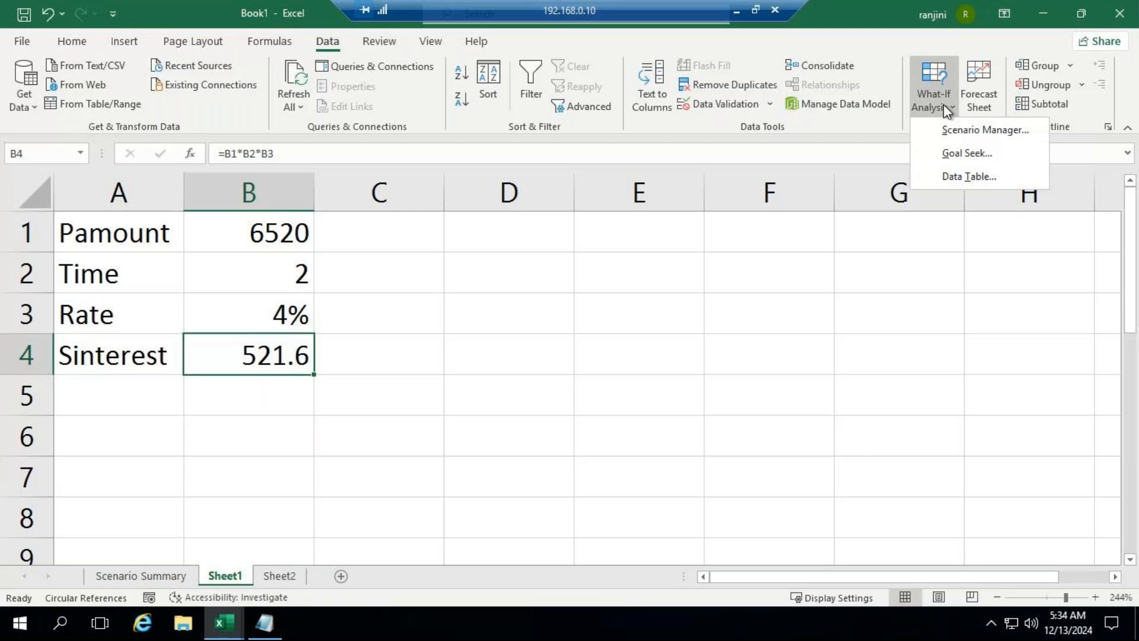
pyautogui.click(972, 130)
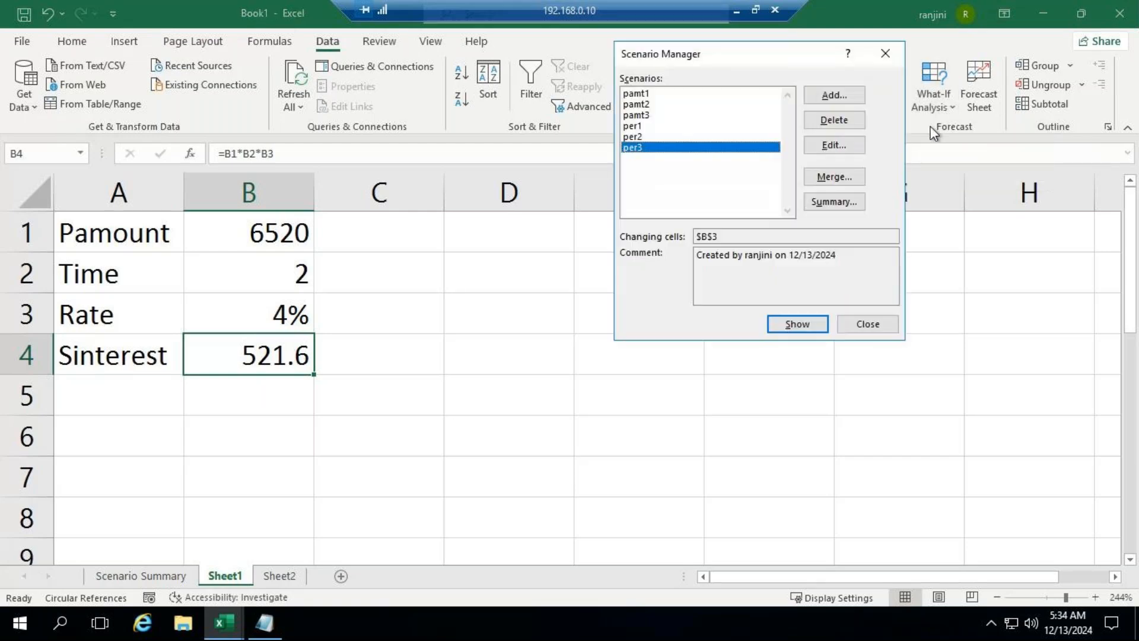
pyautogui.click(842, 203)
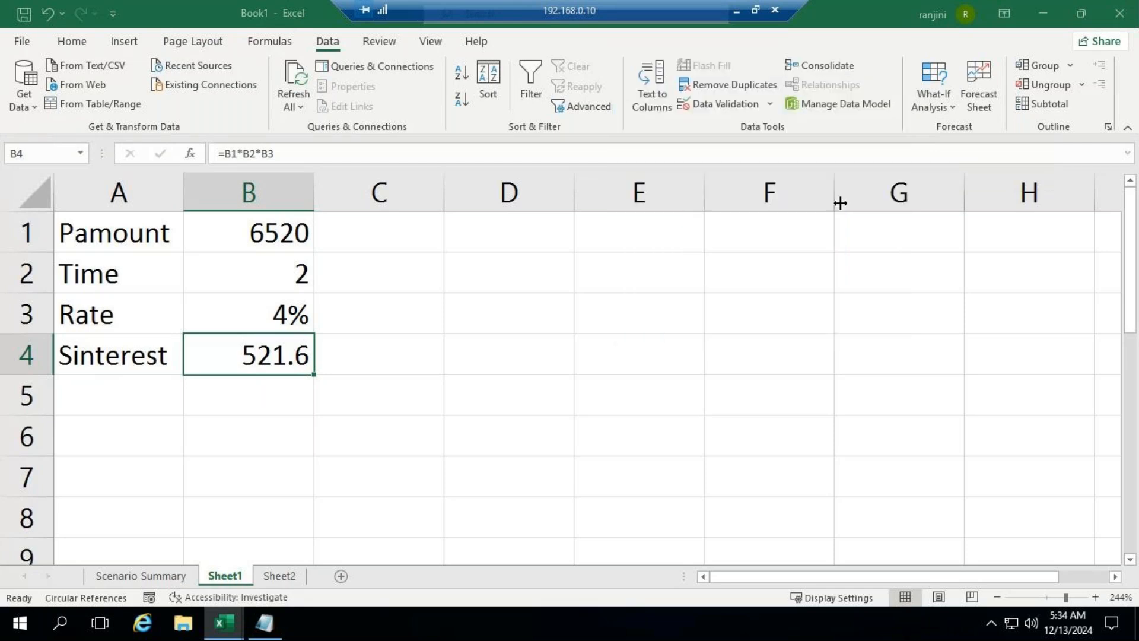
pyautogui.click(687, 188)
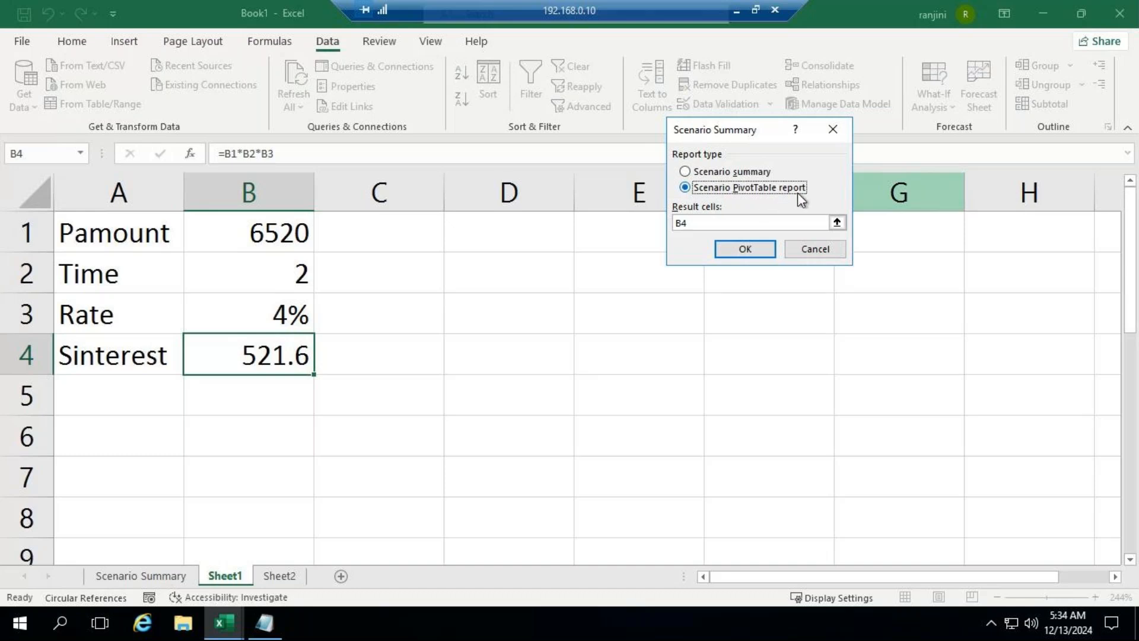
pyautogui.click(755, 255)
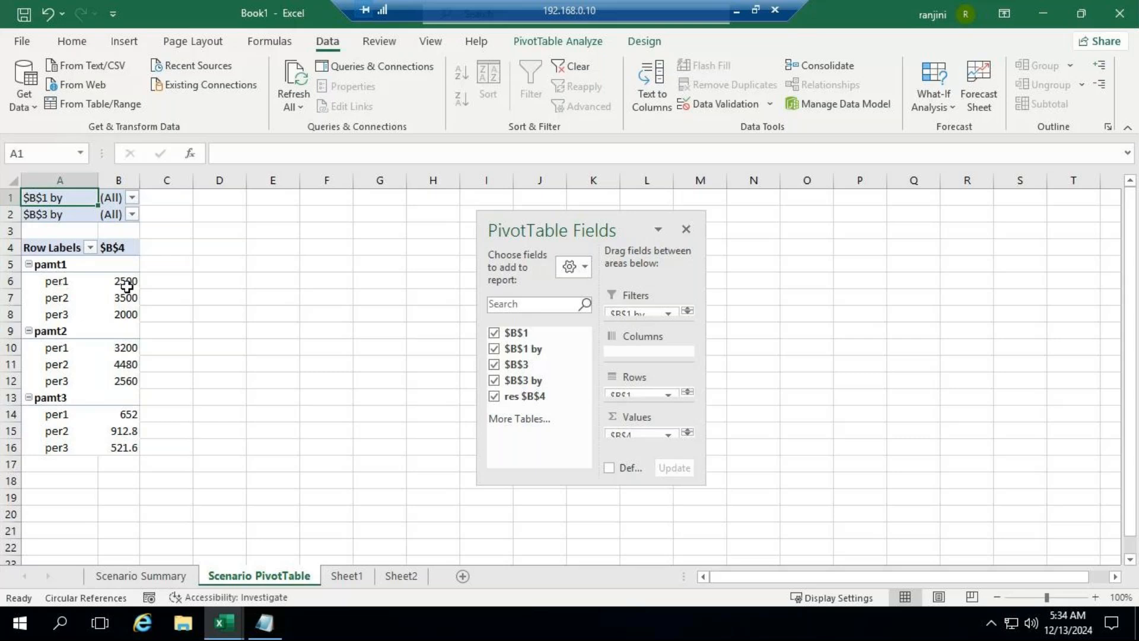
# Step: Return to Sheet1 of Book1, switching back from the meeting window to the remote desktop session
pyautogui.moveTo(126, 286)
pyautogui.moveTo(89, 337)
pyautogui.click(361, 580)
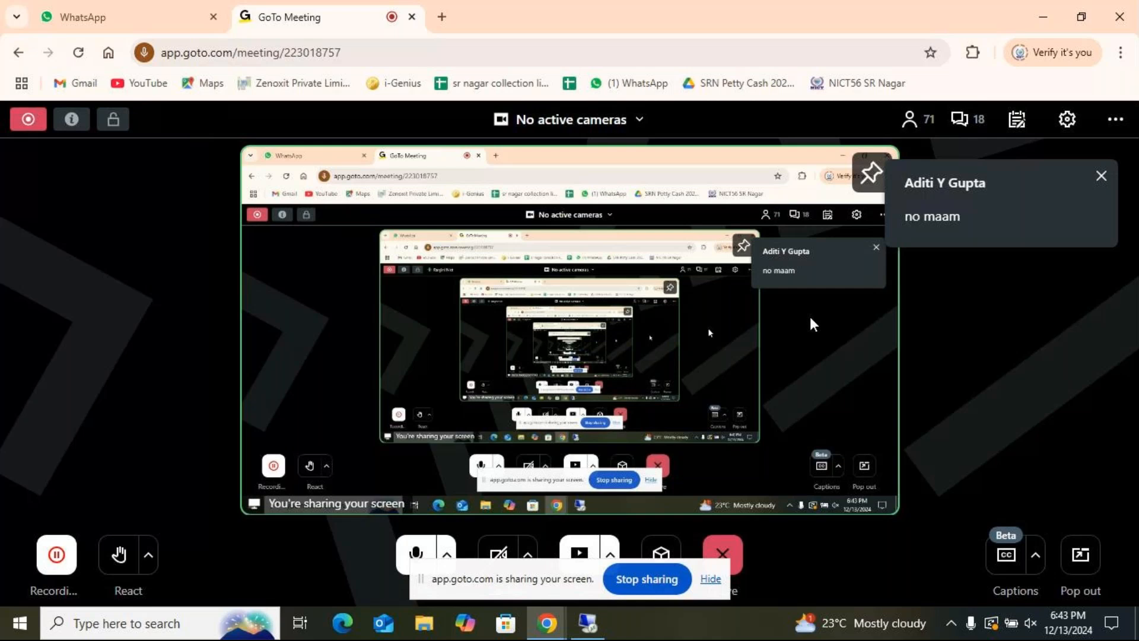
pyautogui.click(587, 624)
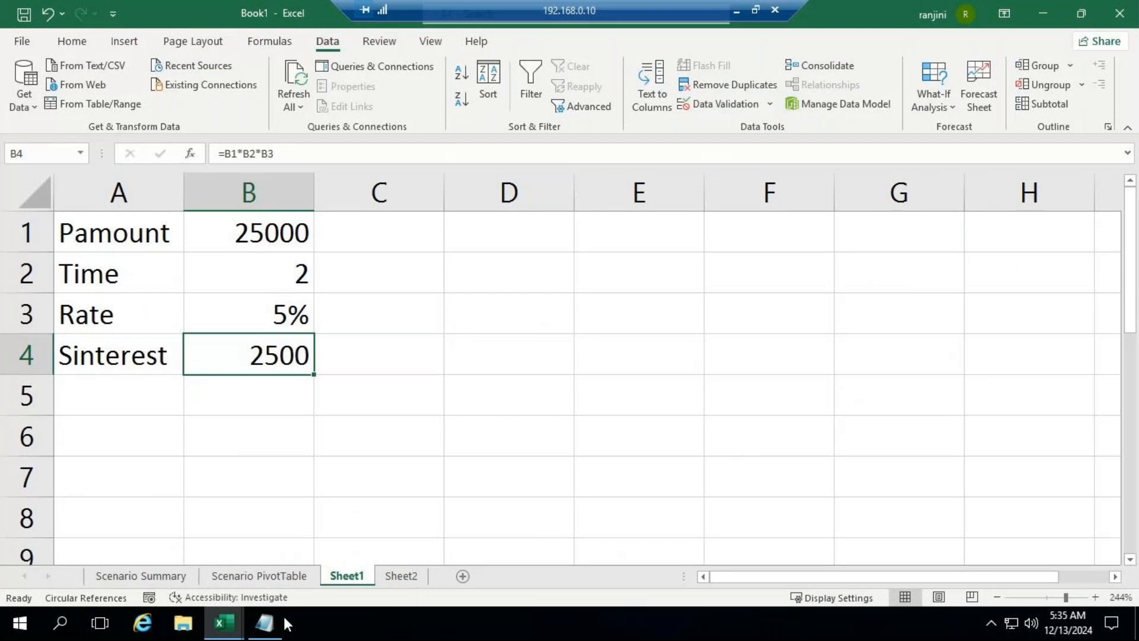
pyautogui.click(224, 620)
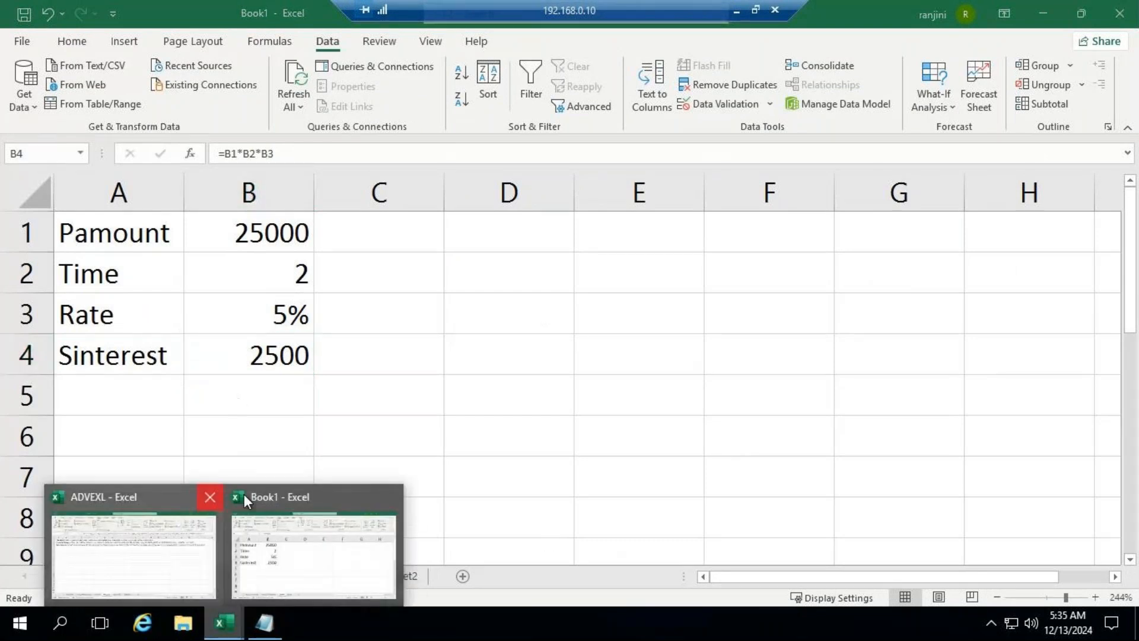
pyautogui.click(289, 500)
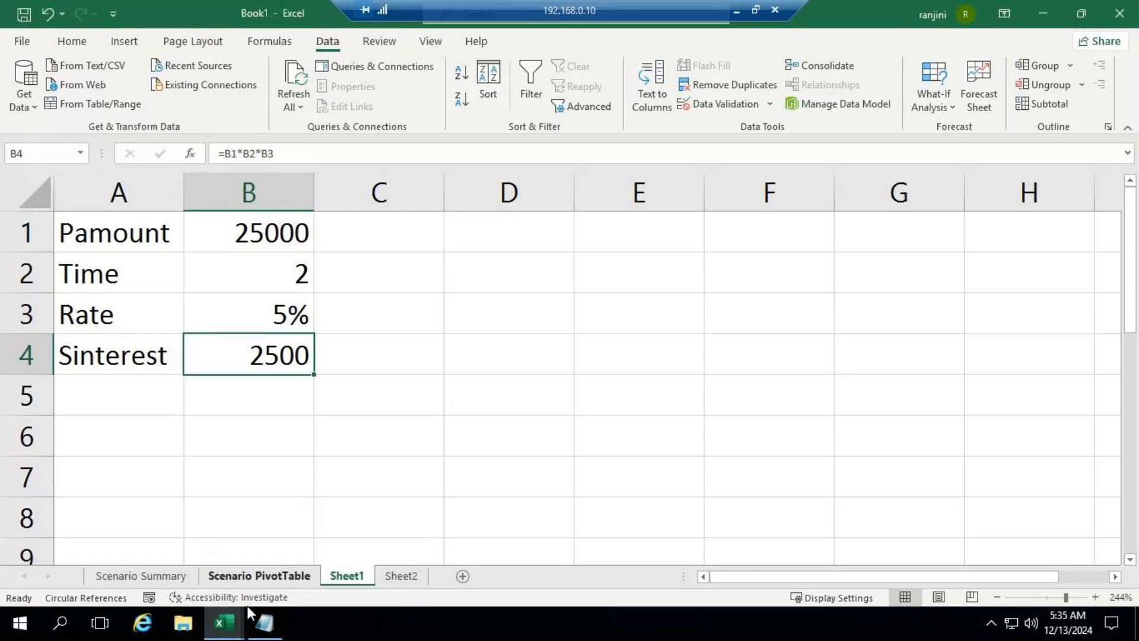
# Step: Copy the Data Table description from cell A3 of the Goalseek sheet in the ADVEXL workbook
pyautogui.click(264, 622)
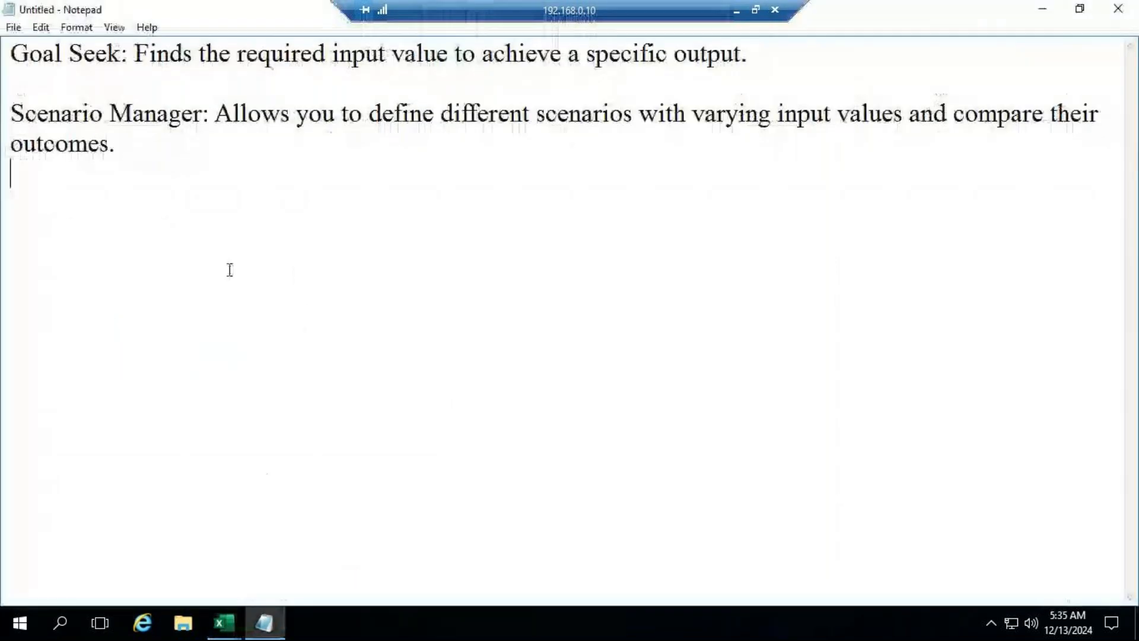
pyautogui.click(224, 622)
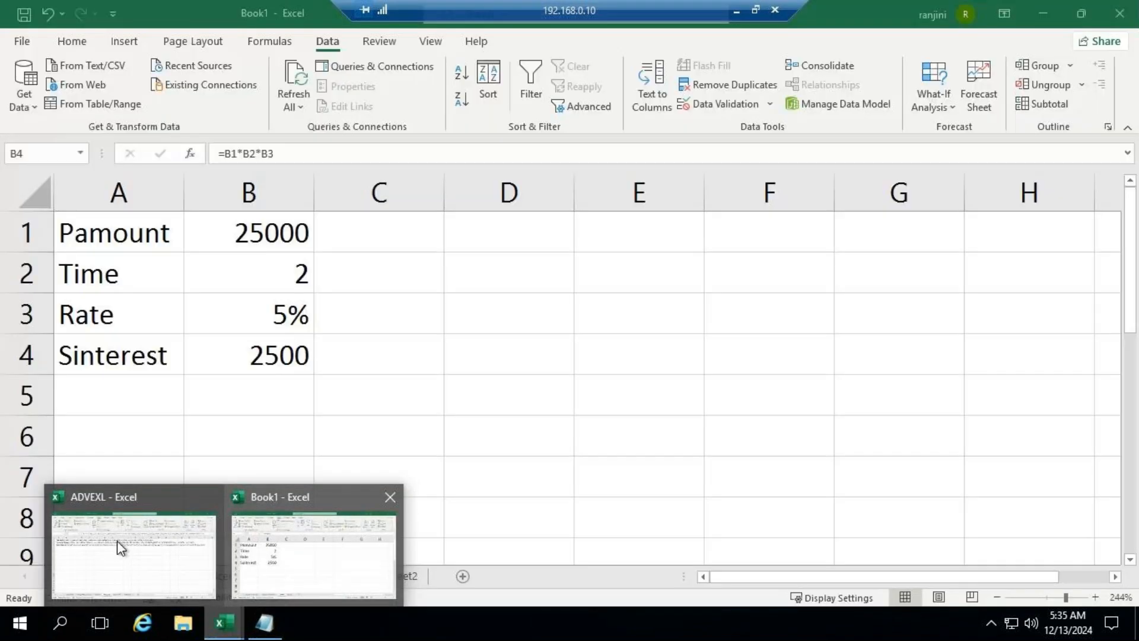
pyautogui.click(117, 540)
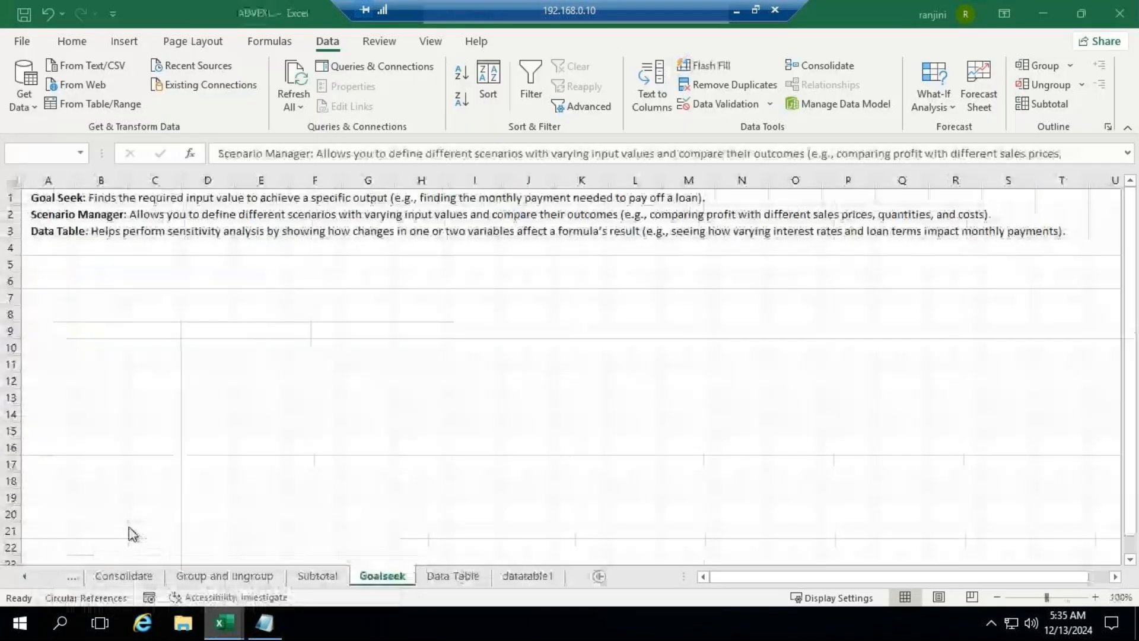
pyautogui.click(41, 230)
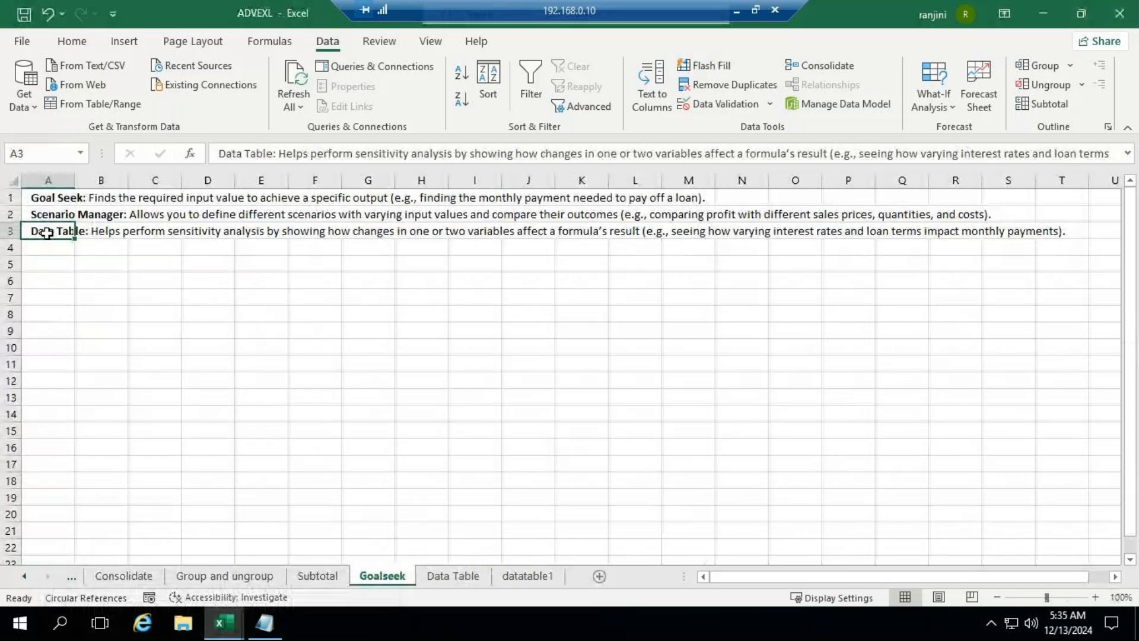
pyautogui.hotkey('ctrl', 'c')
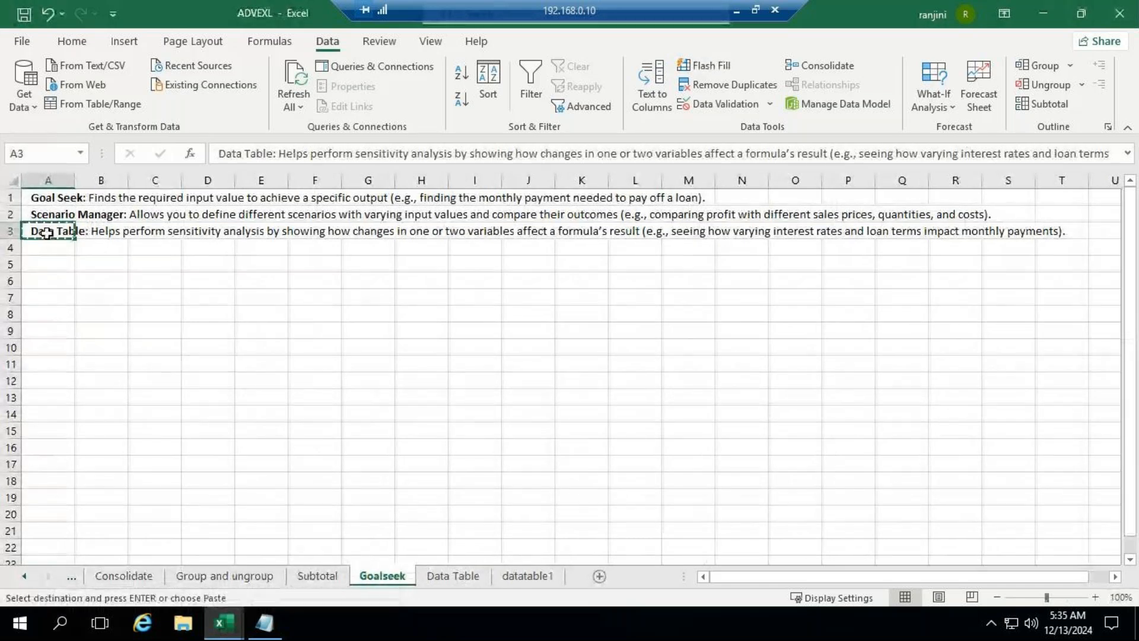
# Step: Switch to Notepad, paste the Data Table description below the Scenario Manager note, and delete its parenthetical loan payment example
pyautogui.hotkey('alt', 'Tab')
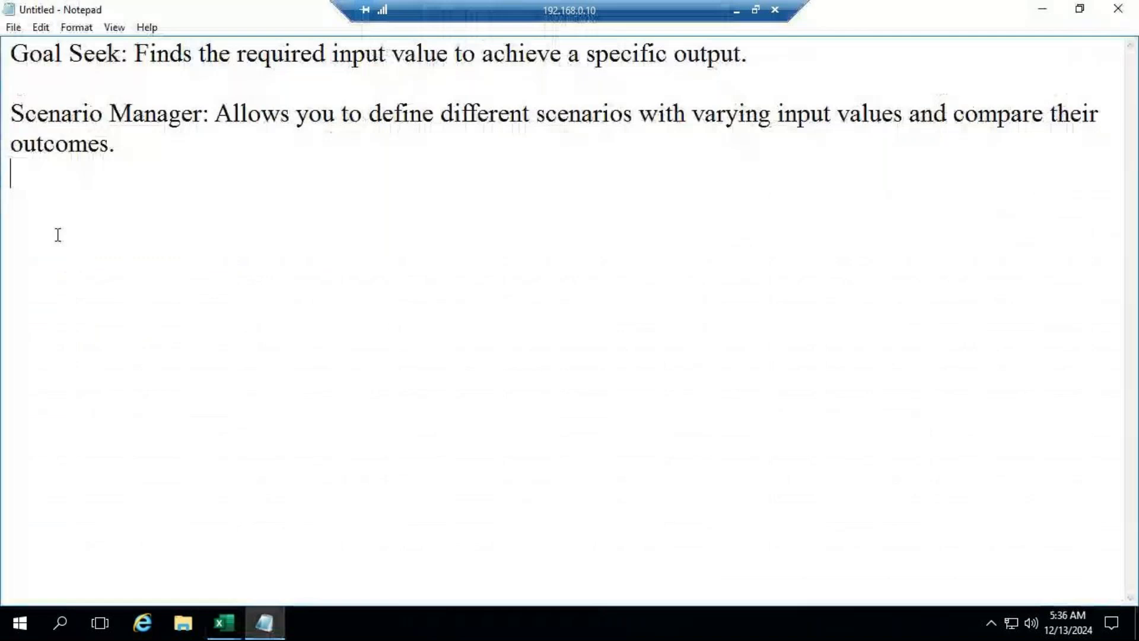
pyautogui.press('Return')
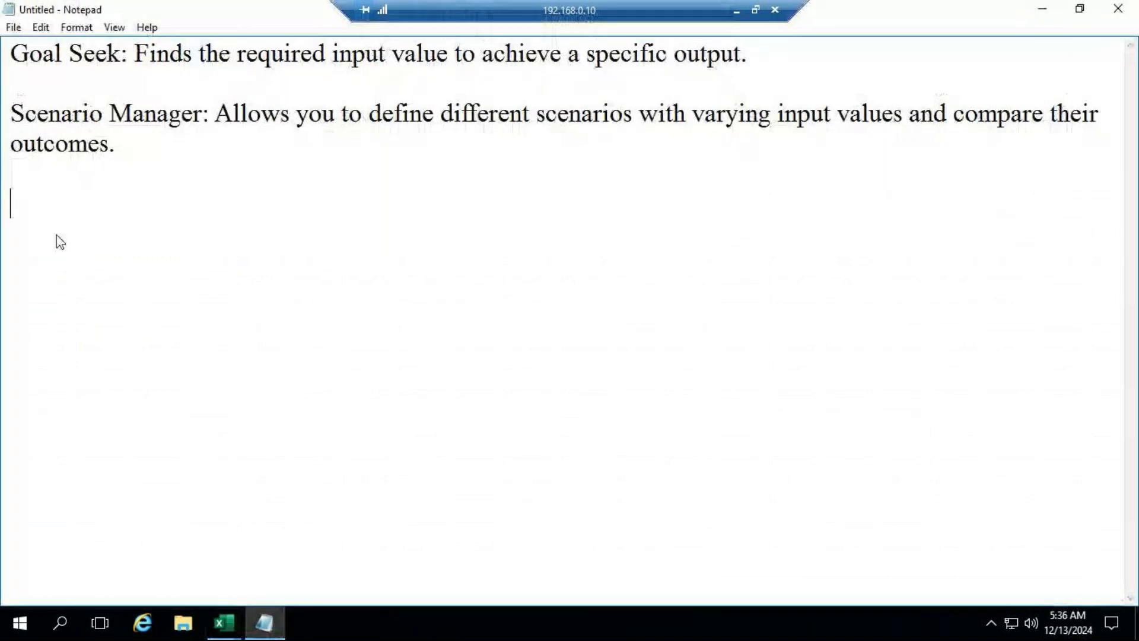
pyautogui.hotkey('ctrl', 'v')
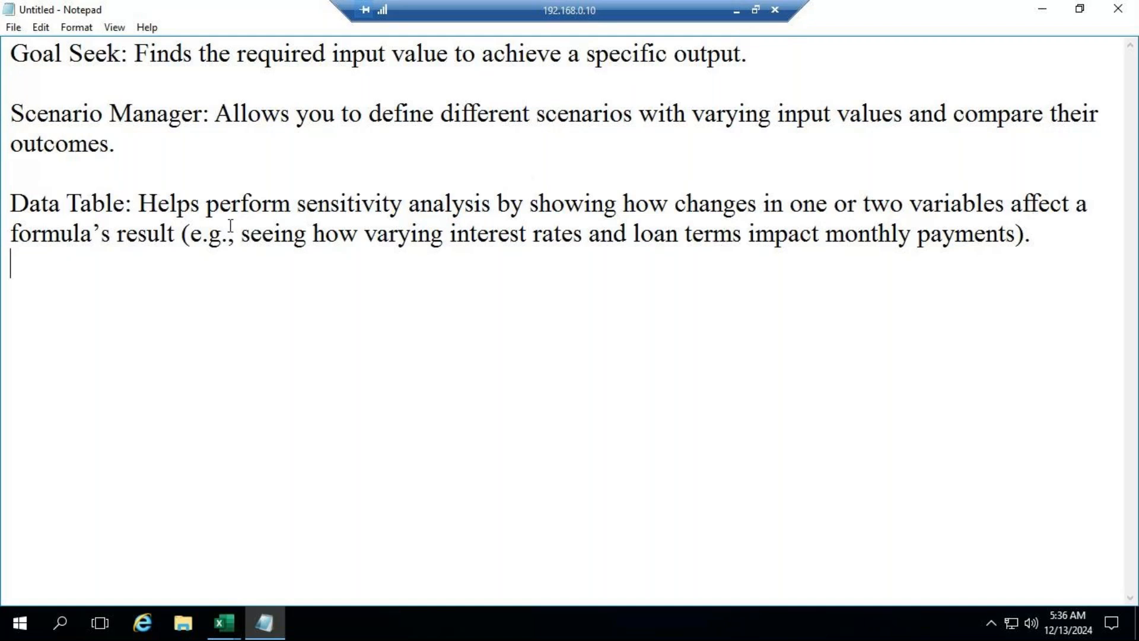
pyautogui.moveTo(176, 234); pyautogui.dragTo(1083, 227)
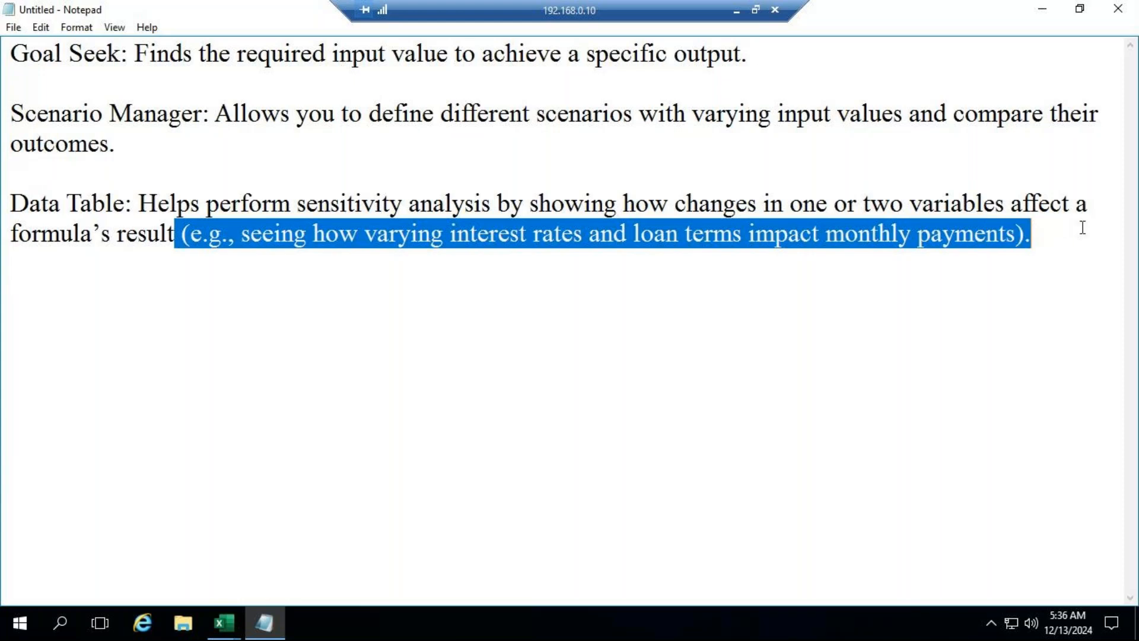
pyautogui.press('Delete')
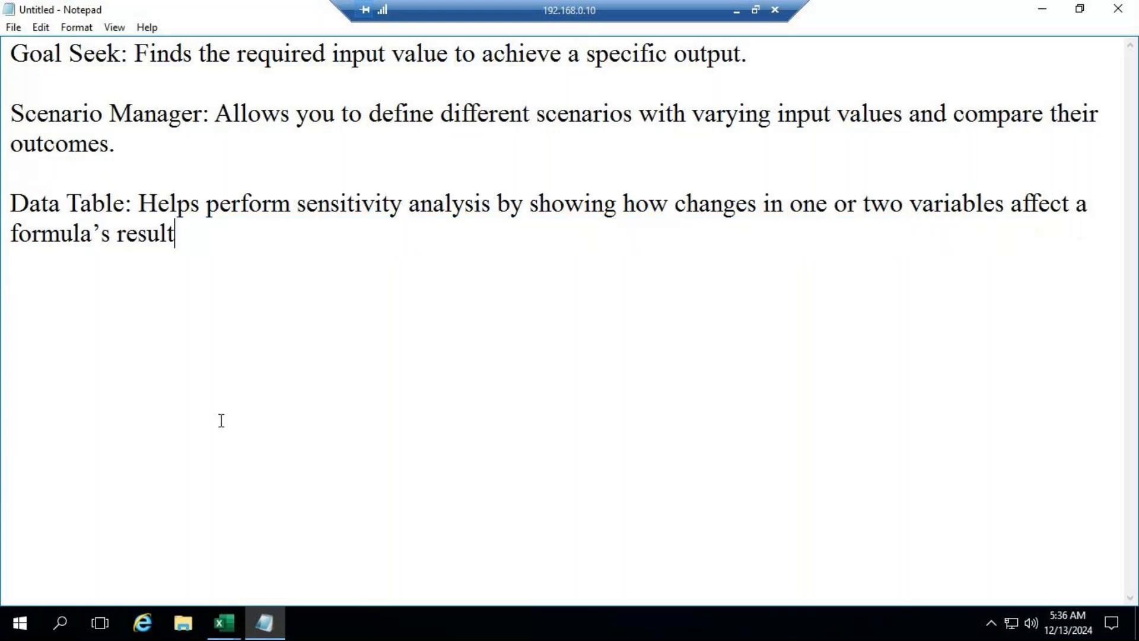
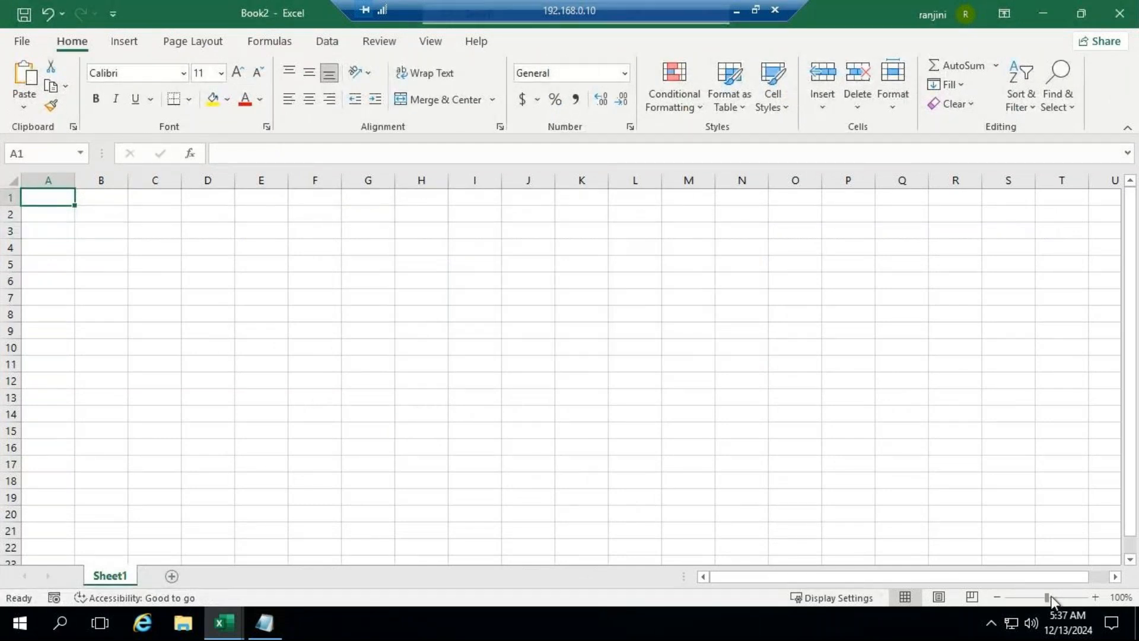
# Step: Enter the label People in cell A1 with the value 100 beside it in B1
pyautogui.moveTo(1046, 597); pyautogui.dragTo(1056, 597)
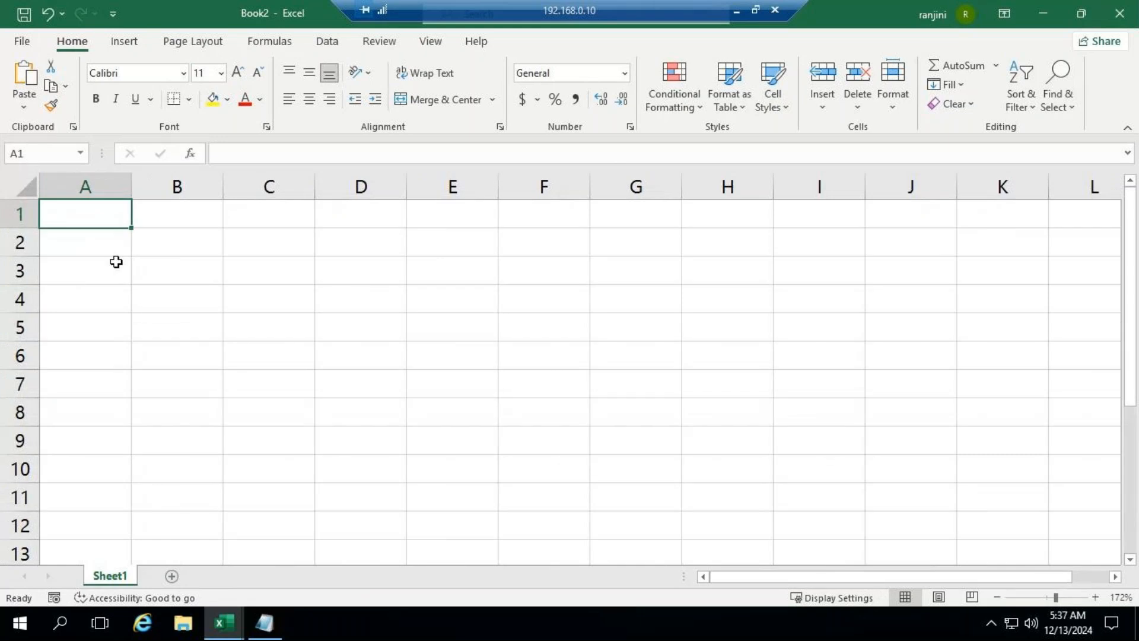
pyautogui.write('People')
pyautogui.press('Tab')
pyautogui.write('100')
pyautogui.press('Return')
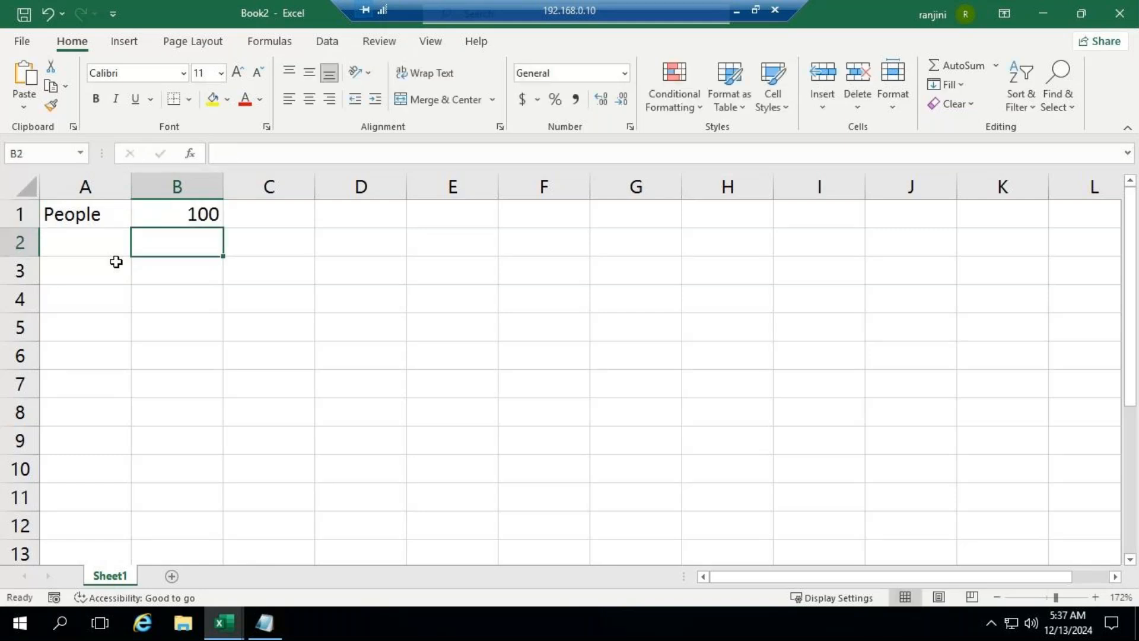
# Step: Enter the label Price in cell A2 with the value 400 beside it in B2
pyautogui.press('Left')
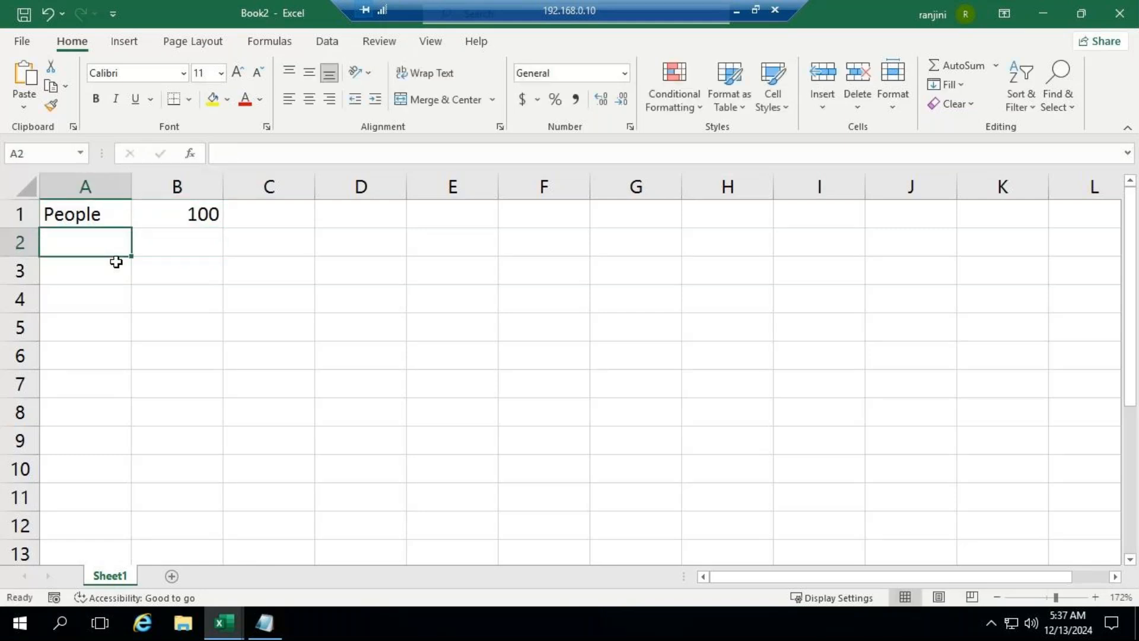
pyautogui.write('Price')
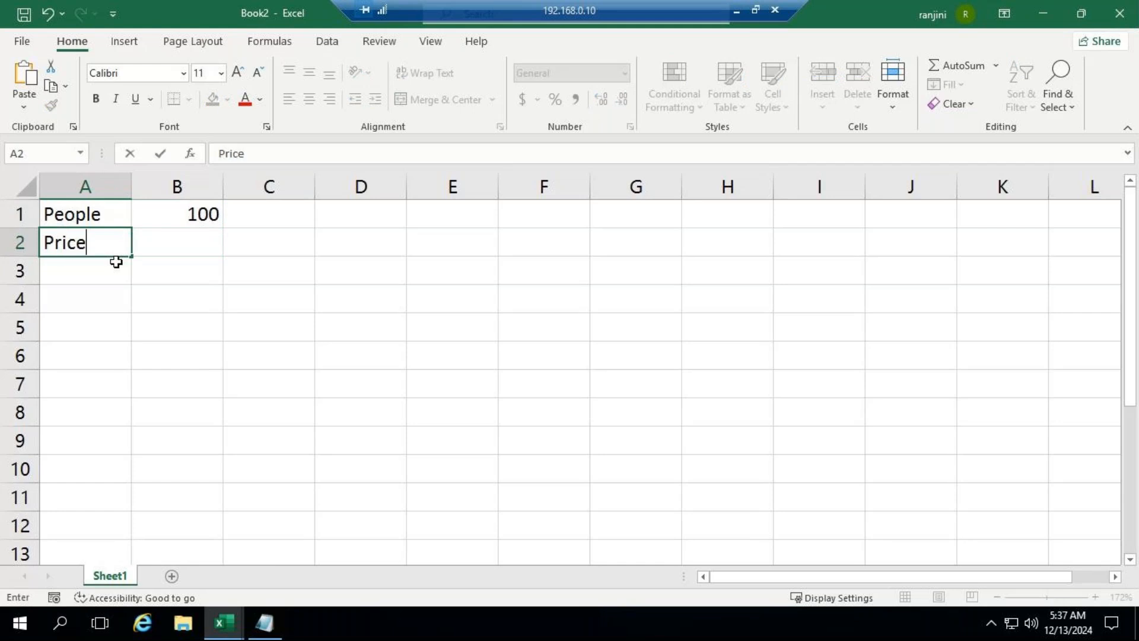
pyautogui.press('Tab')
pyautogui.write('400')
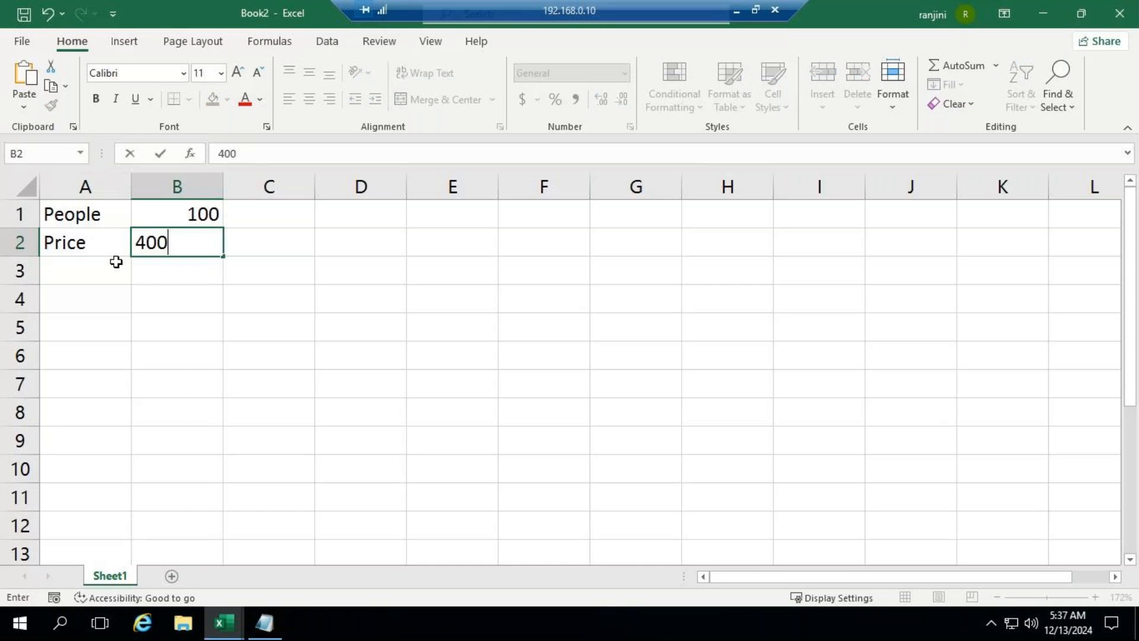
pyautogui.press('Return')
# Step: Enter Cost Per Person in A3, fit column A to the label, and enter 200 in B3
pyautogui.click(115, 261)
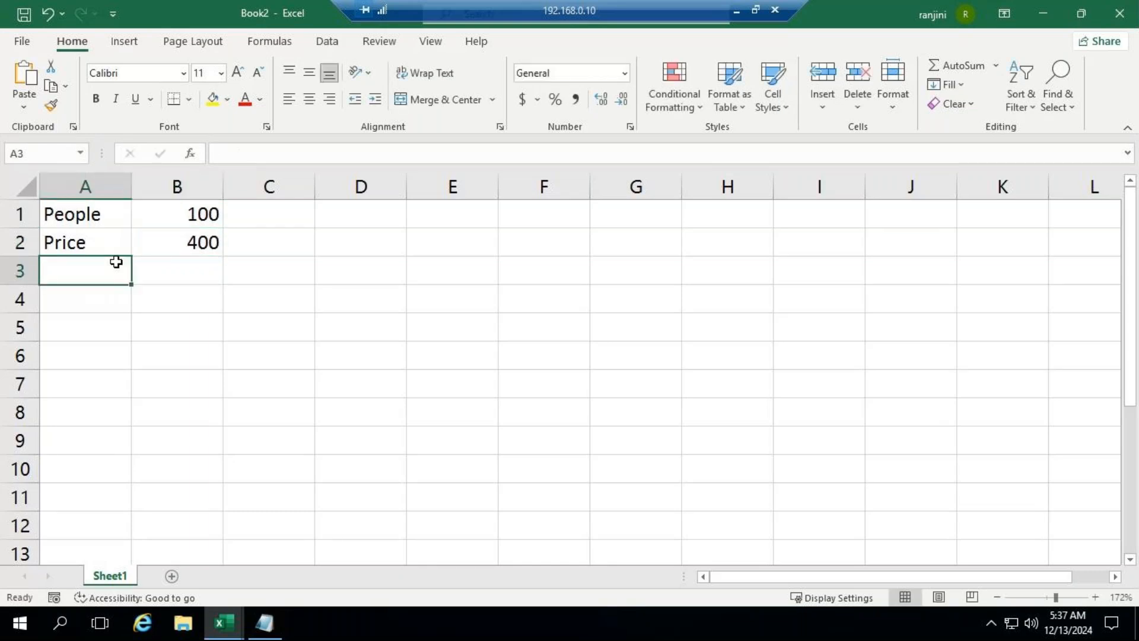
pyautogui.write('Cost ')
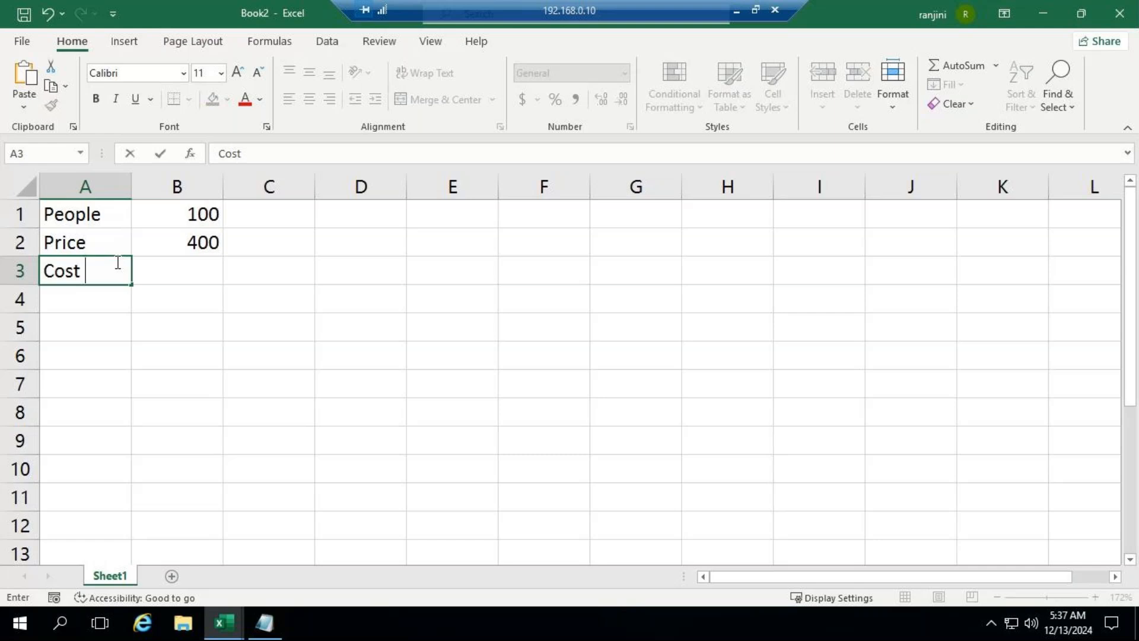
pyautogui.write('Per Person')
pyautogui.hotkey('ctrl', 'Return')
pyautogui.press('Return')
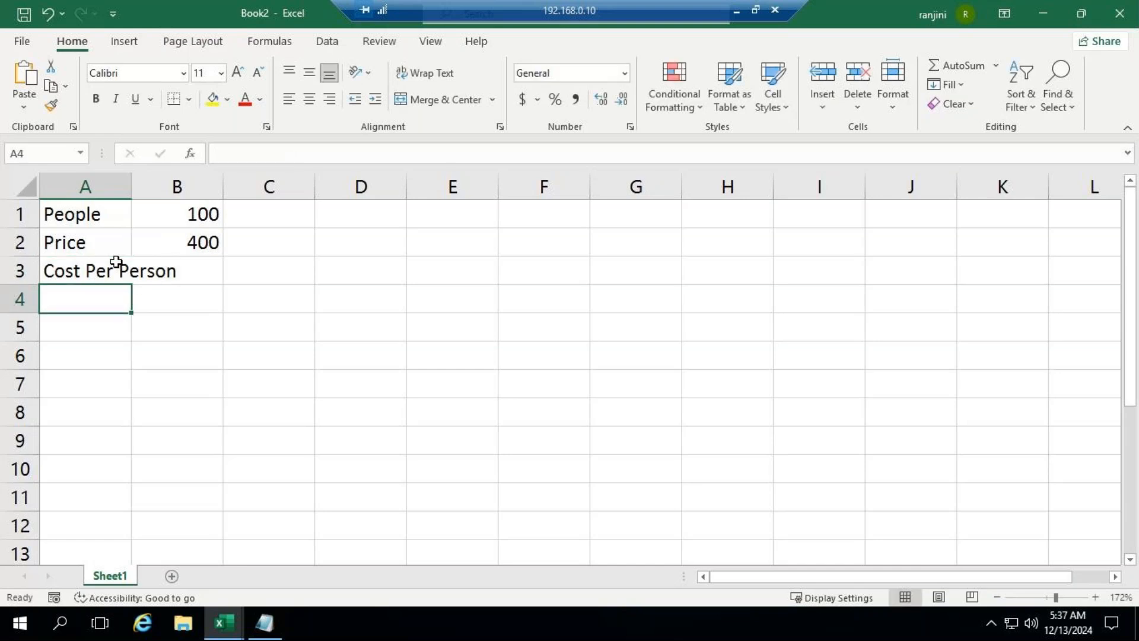
pyautogui.doubleClick(136, 189)
pyautogui.click(241, 274)
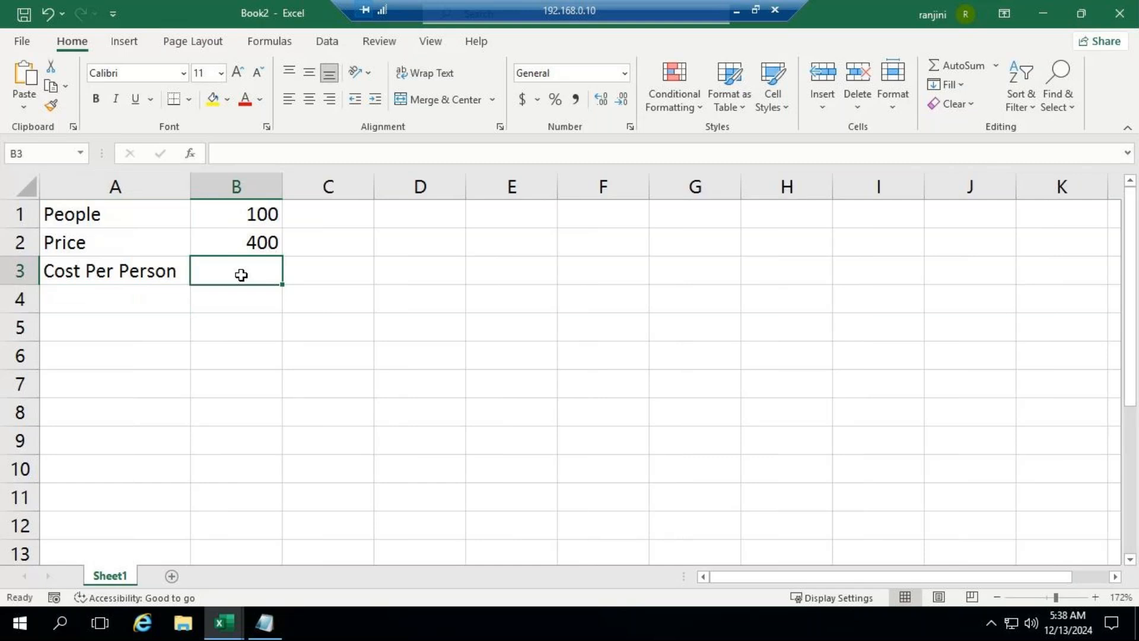
pyautogui.write('200')
pyautogui.press('Return')
pyautogui.press('Return')
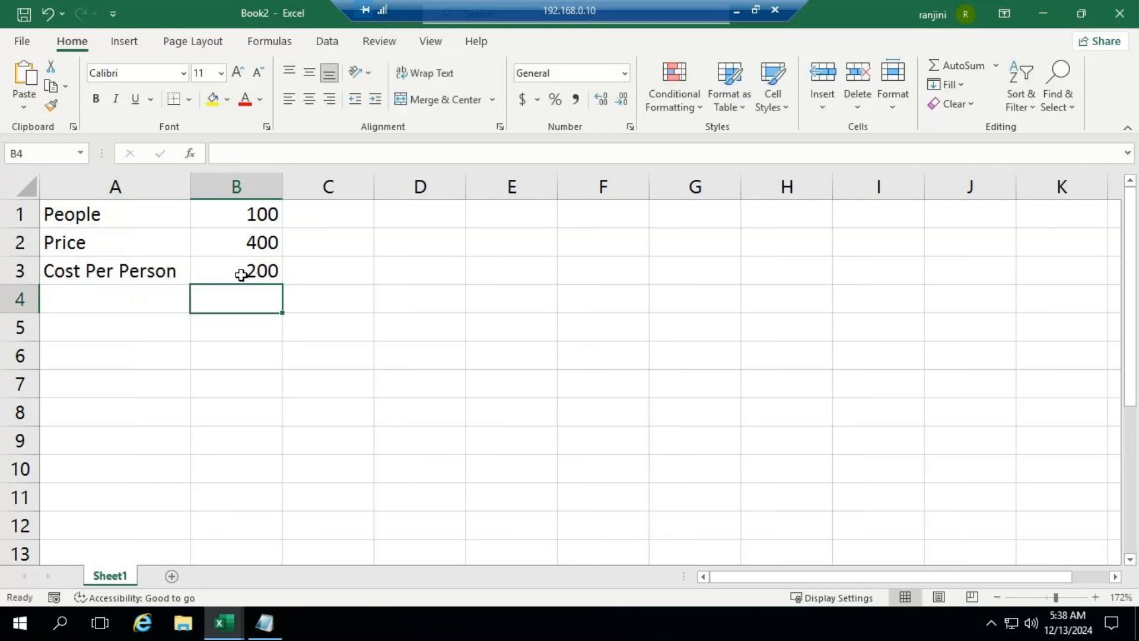
# Step: Leave row 4 blank and enter the label Revenue in cell A5
pyautogui.press('Left')
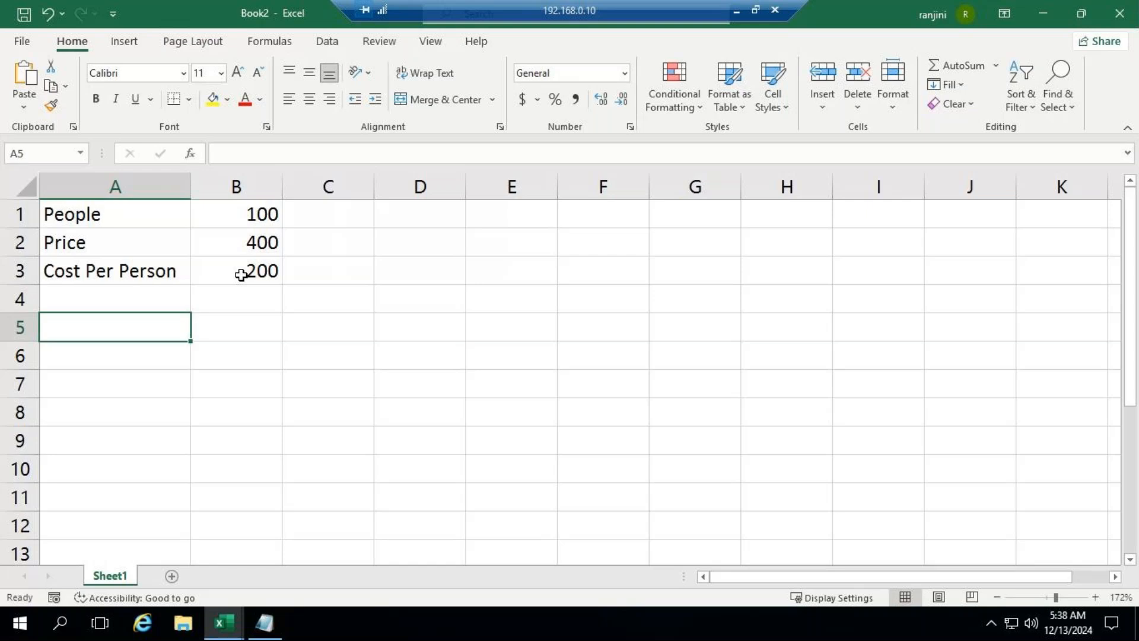
pyautogui.write('Re')
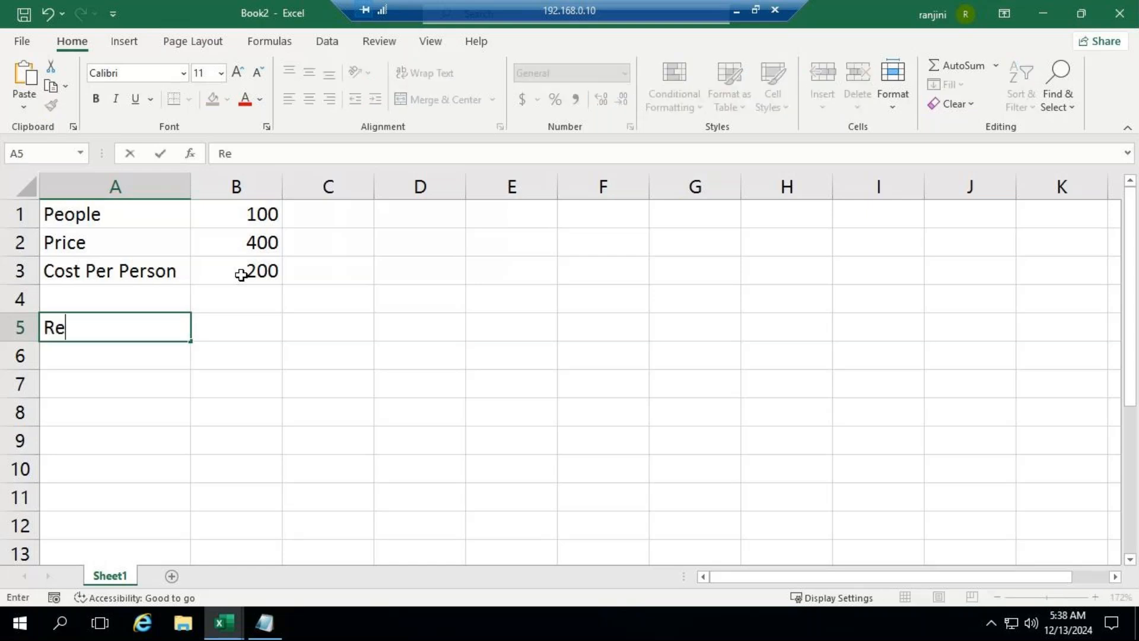
pyautogui.write('venue')
pyautogui.press('Right')
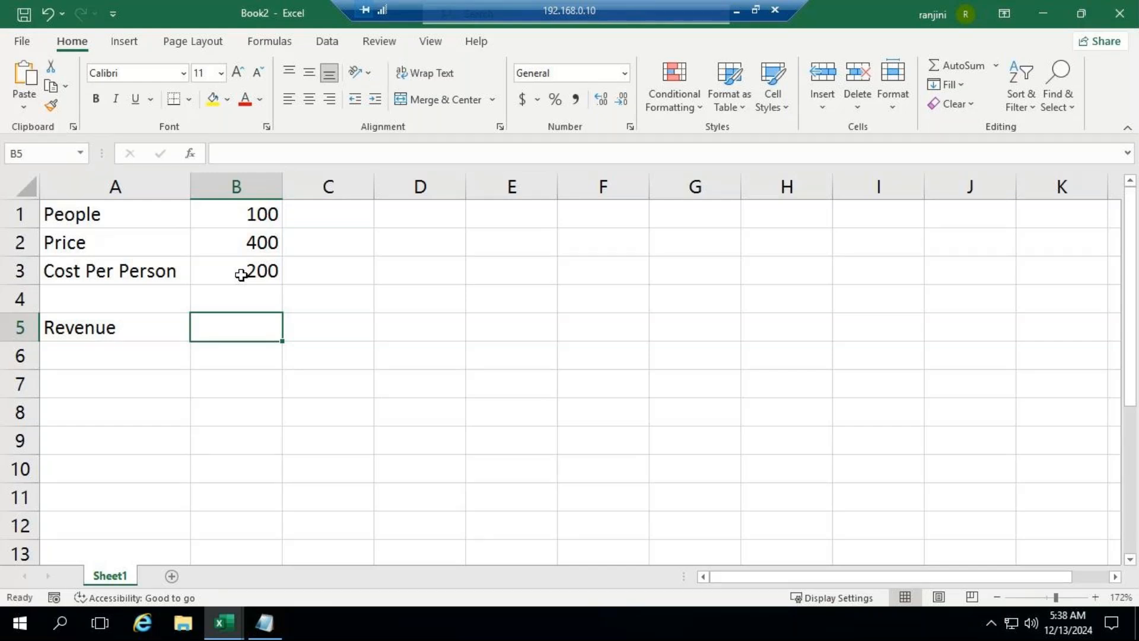
# Step: Calculate the revenue in B5 by multiplying People in B1 by Price in B2
pyautogui.press('F2')
pyautogui.write('=')
pyautogui.press('Up')
pyautogui.press('Up')
pyautogui.press('Up')
pyautogui.press('Up')
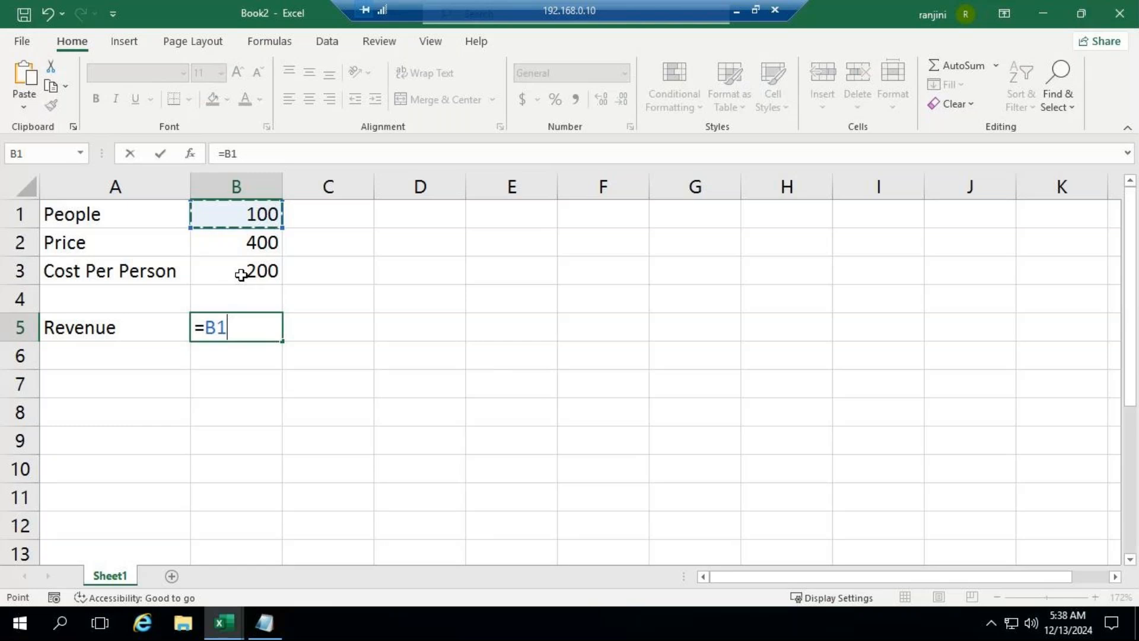
pyautogui.write('*')
pyautogui.click(241, 274)
pyautogui.press('Return')
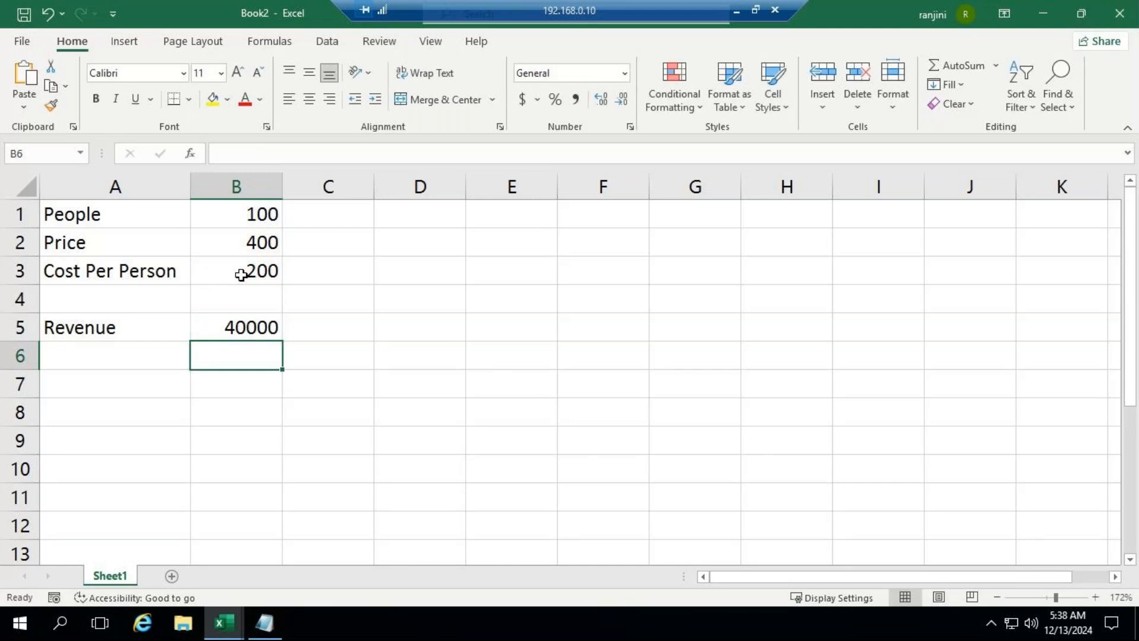
# Step: Enter the label Cost Total in cell A6, below Revenue
pyautogui.press('Left')
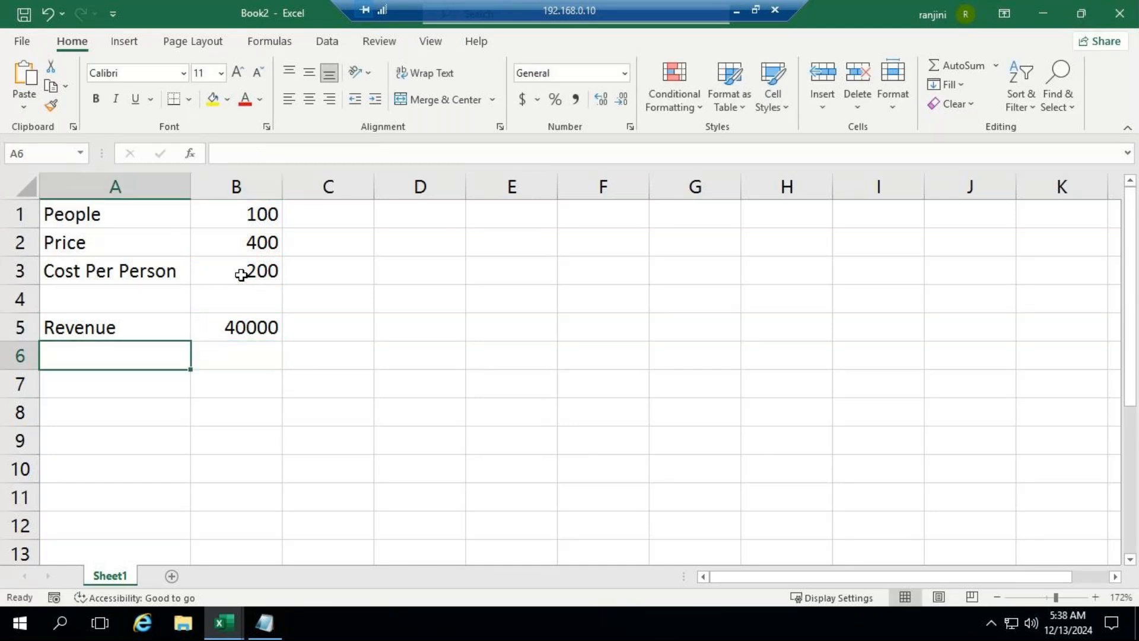
pyautogui.write('Cost ')
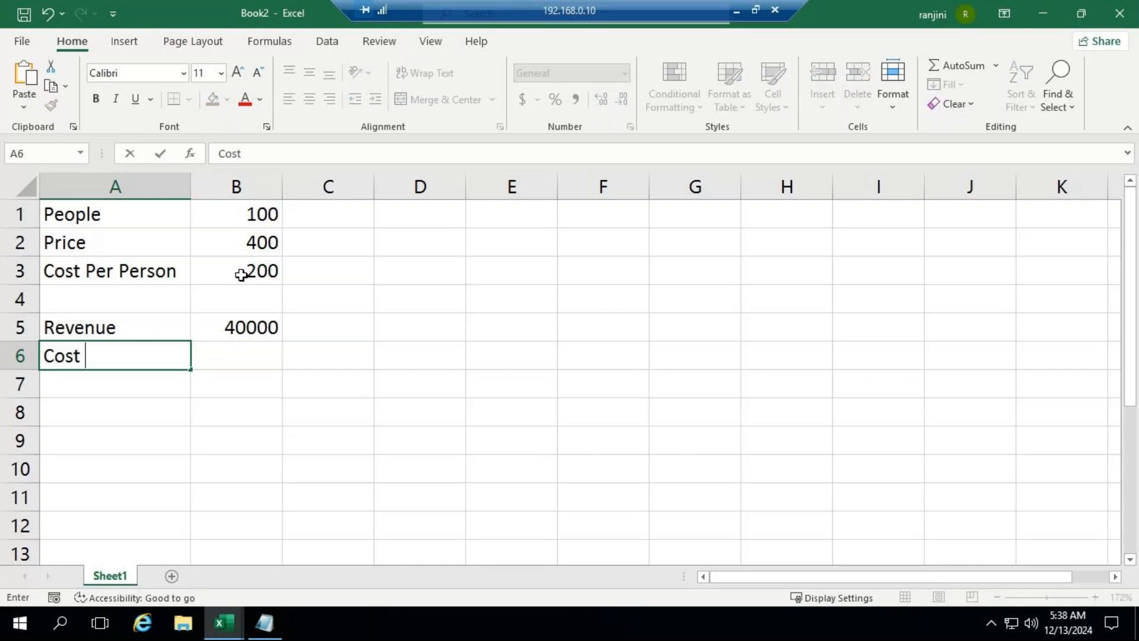
pyautogui.write('Total')
pyautogui.press('Tab')
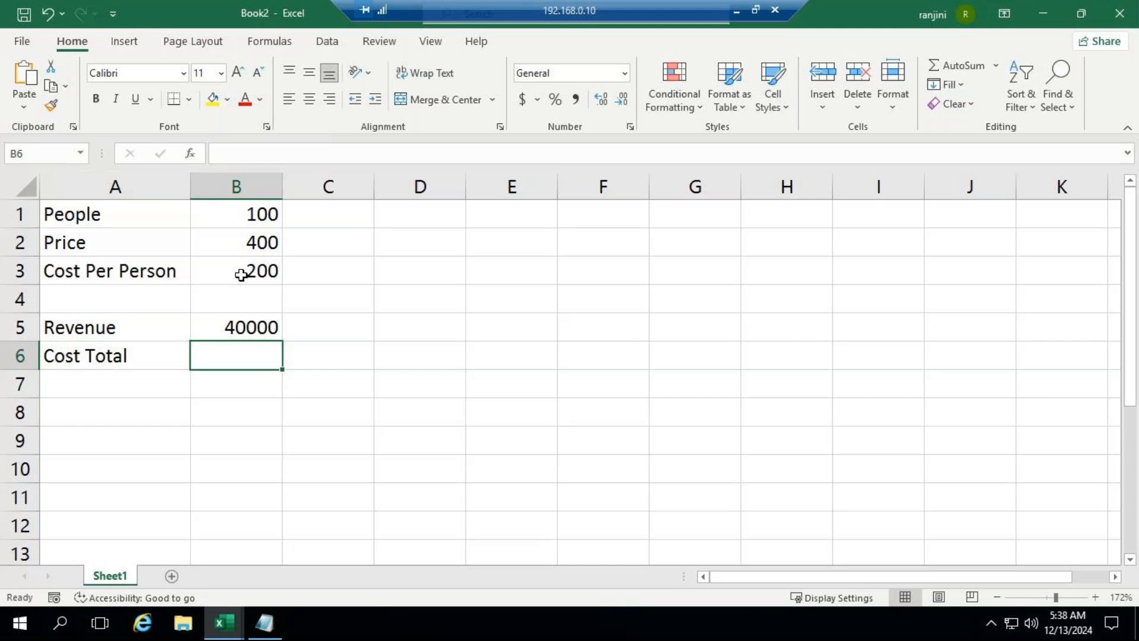
# Step: Calculate the total cost in B6 with the formula =B1*B3
pyautogui.write('=')
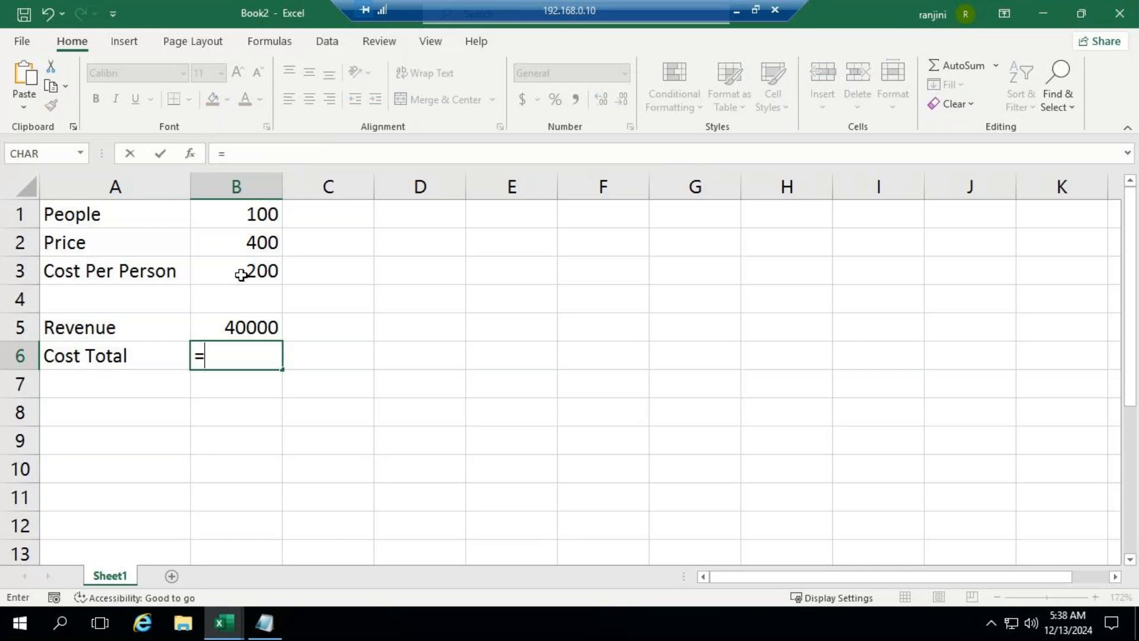
pyautogui.press('Up')
pyautogui.press('Up')
pyautogui.press('Up')
pyautogui.press('Up')
pyautogui.press('Up')
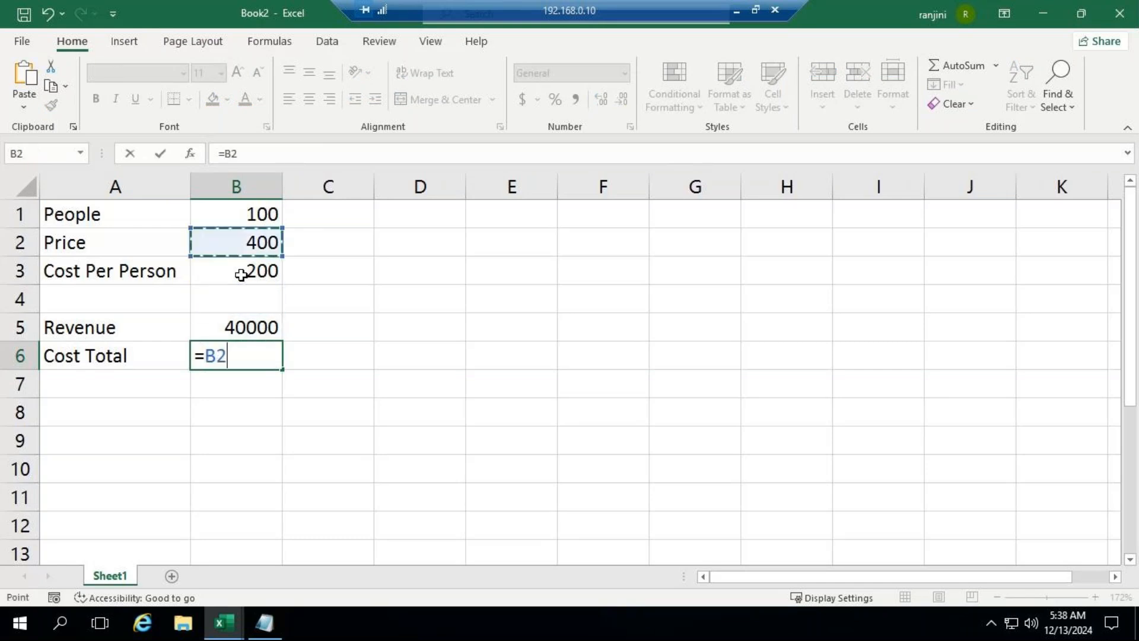
pyautogui.write('*')
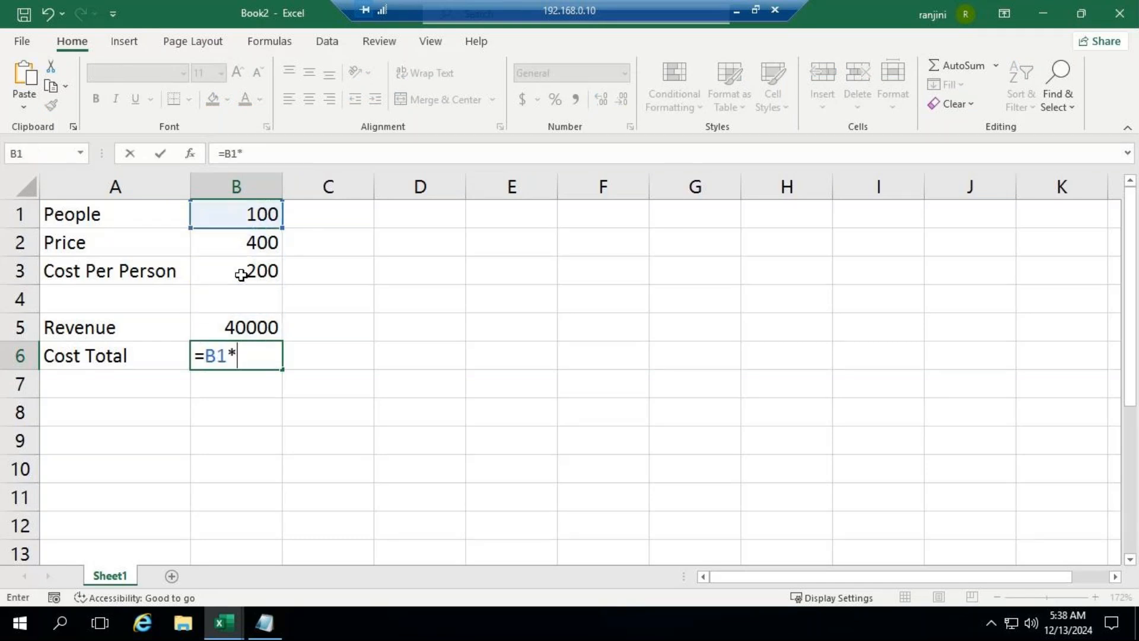
pyautogui.press('Up')
pyautogui.press('Up')
pyautogui.press('Up')
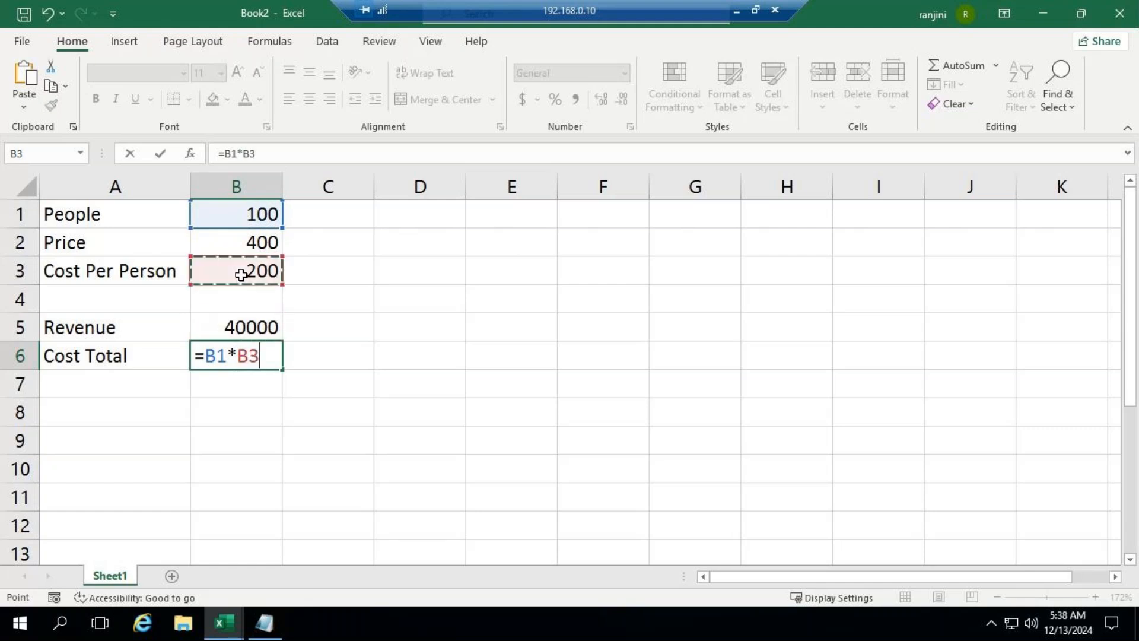
pyautogui.press('Return')
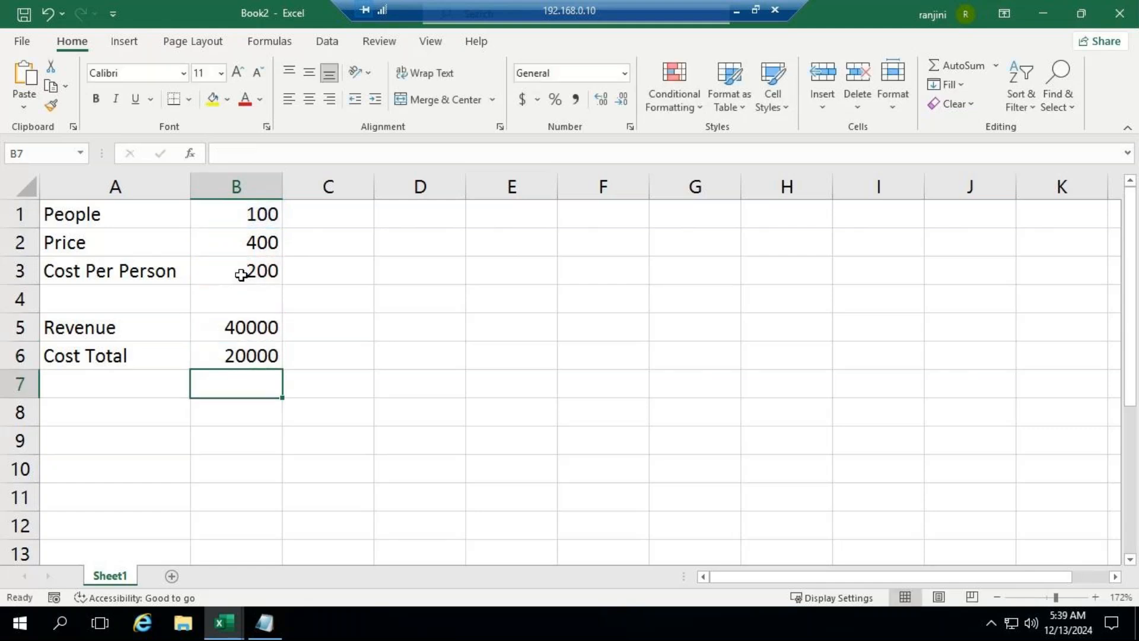
# Step: Enter the label Profit in cell A7, below Cost Total
pyautogui.press('Left')
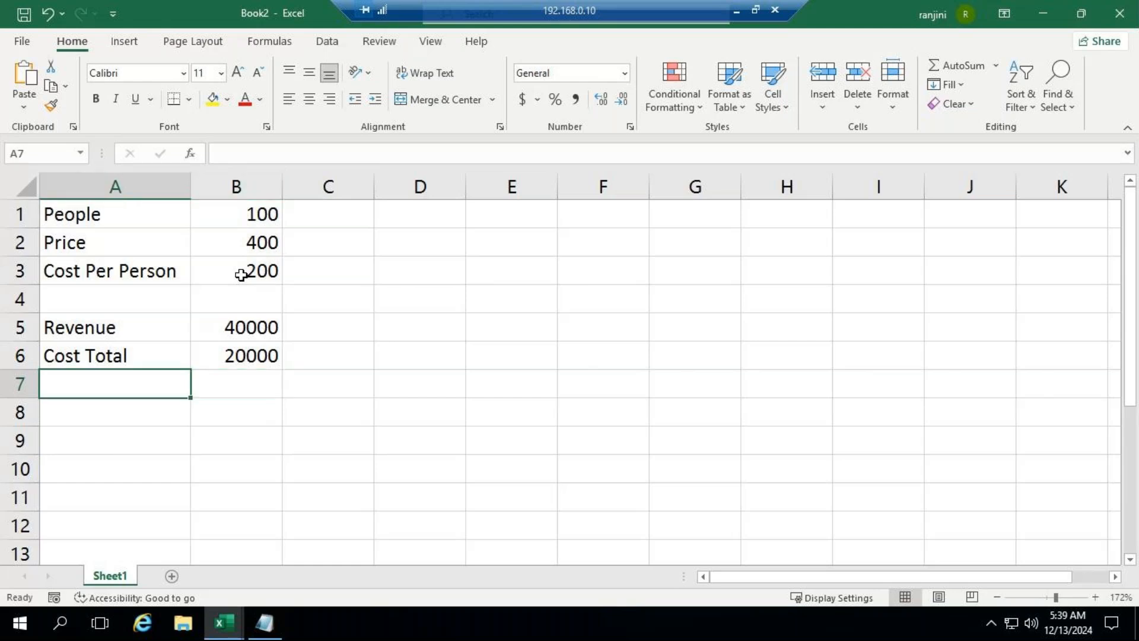
pyautogui.write('Profit')
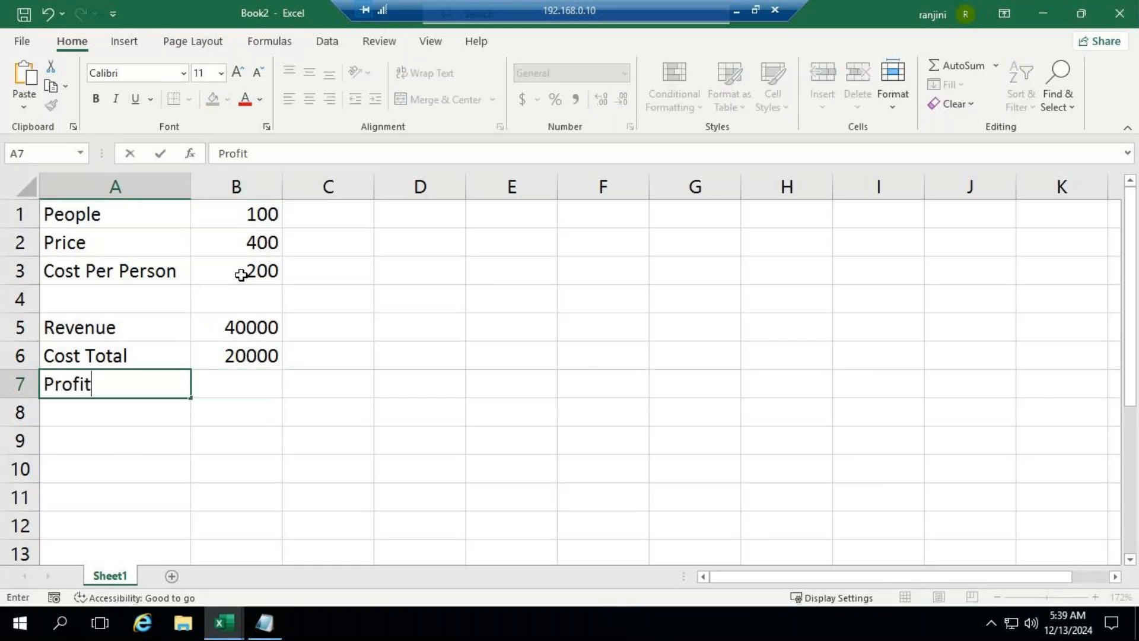
pyautogui.press('Return')
pyautogui.press('Up')
pyautogui.press('Right')
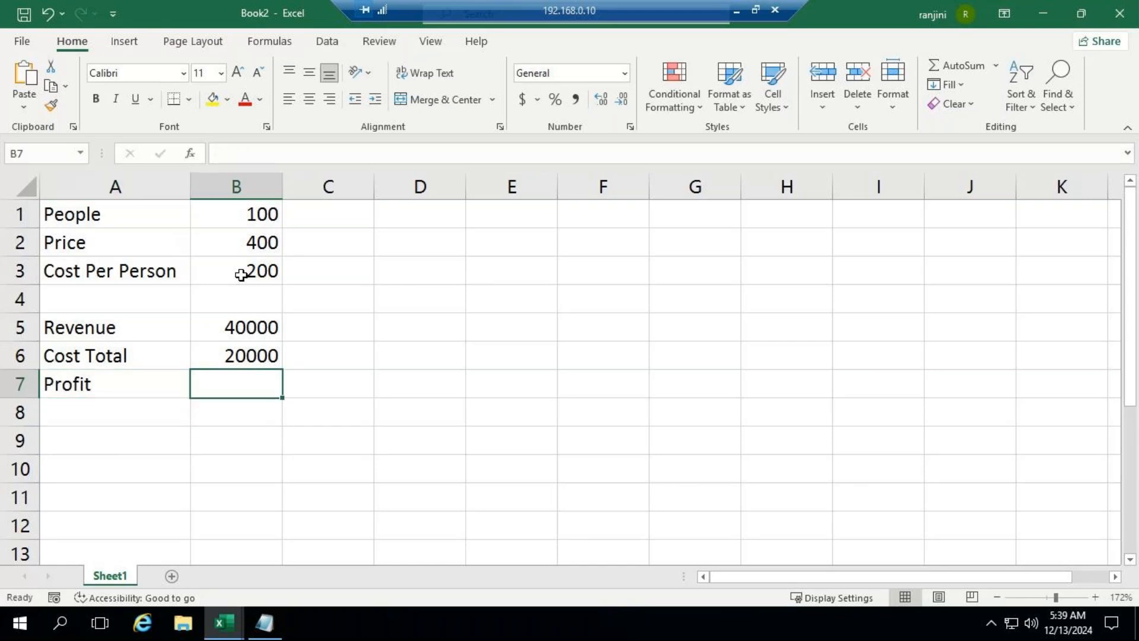
# Step: Calculate the profit in B7 by subtracting the total cost in B6 from the revenue in B5
pyautogui.write('=')
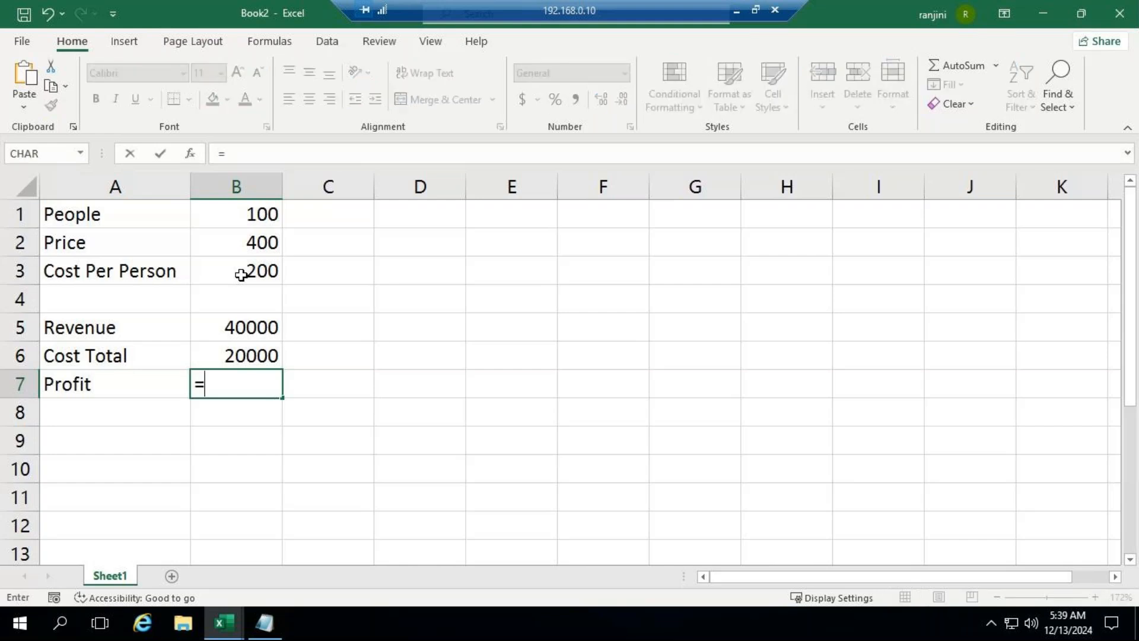
pyautogui.press('Up')
pyautogui.press('Up')
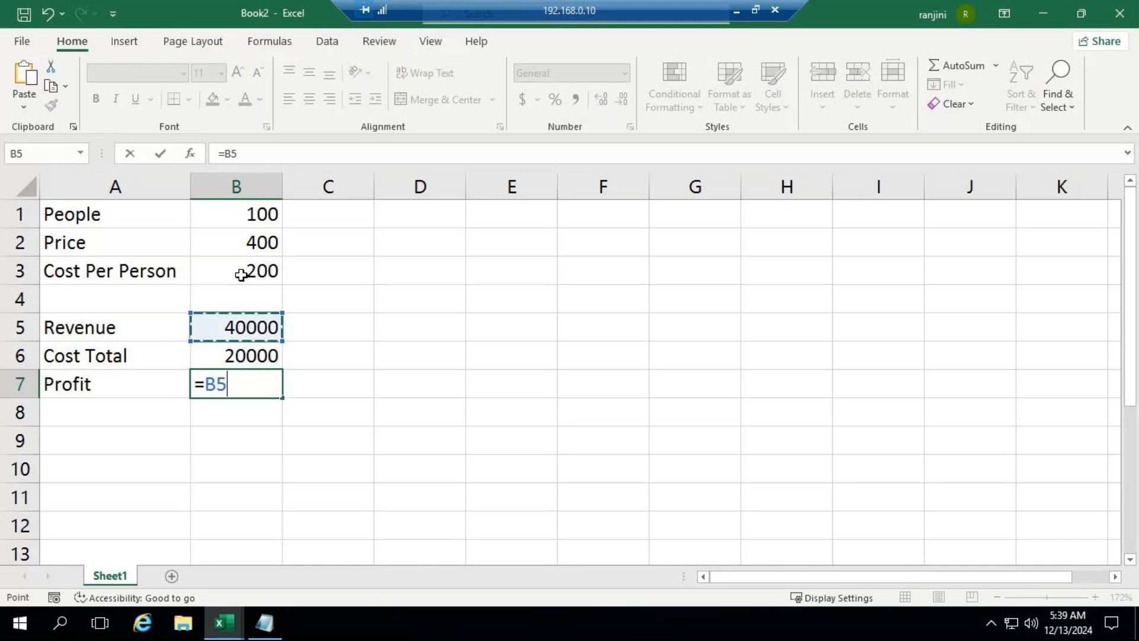
pyautogui.write('-')
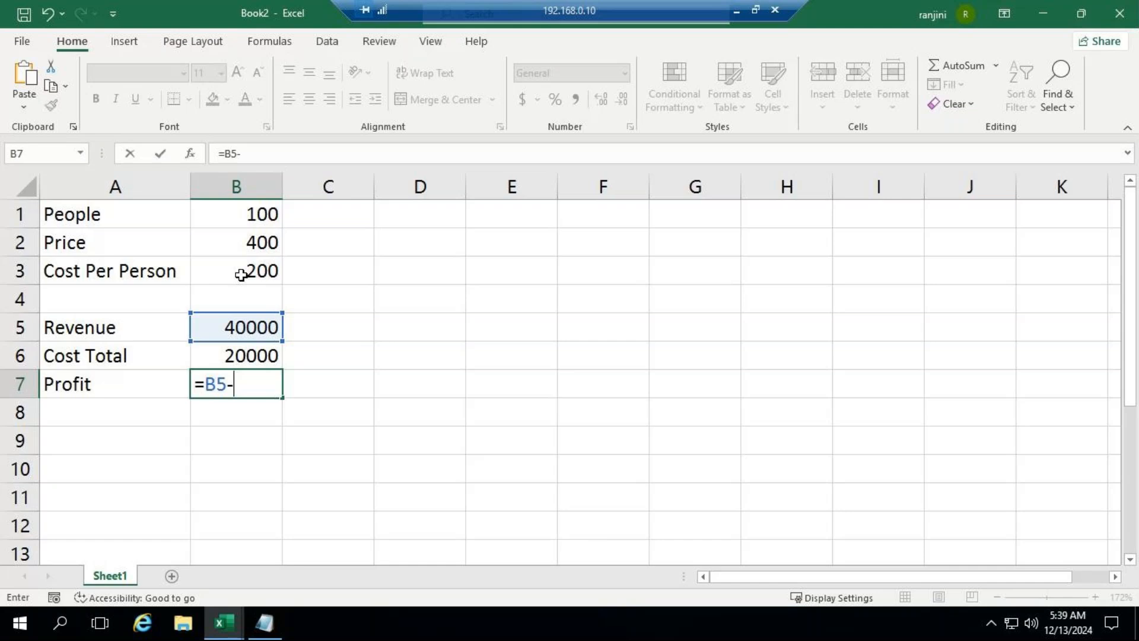
pyautogui.press('Down')
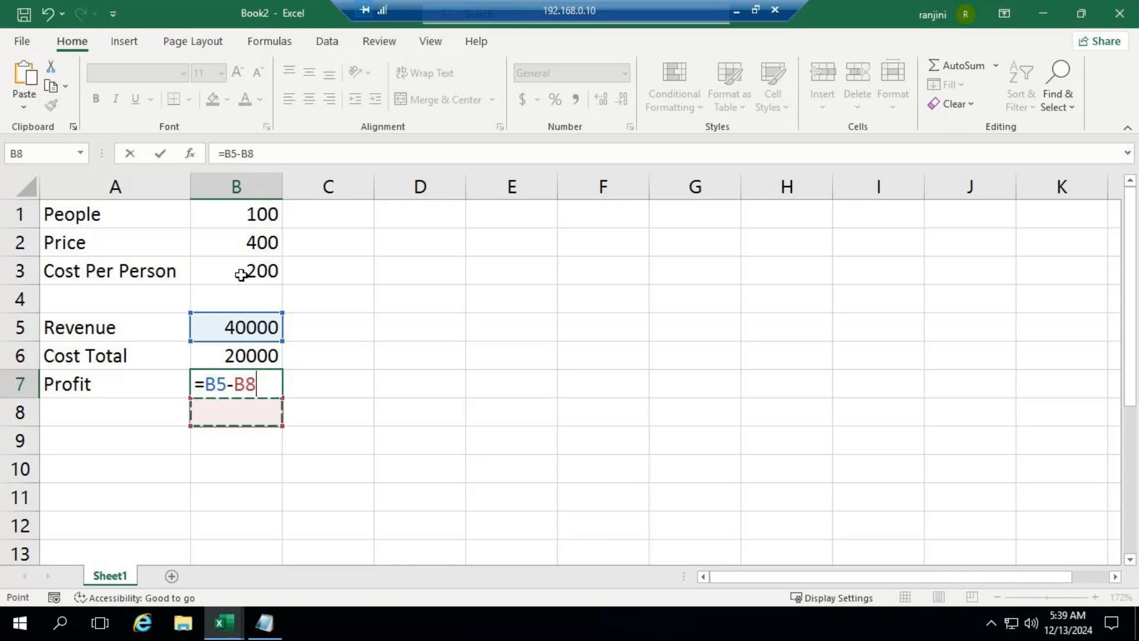
pyautogui.press('Up')
pyautogui.press('Up')
pyautogui.press('Return')
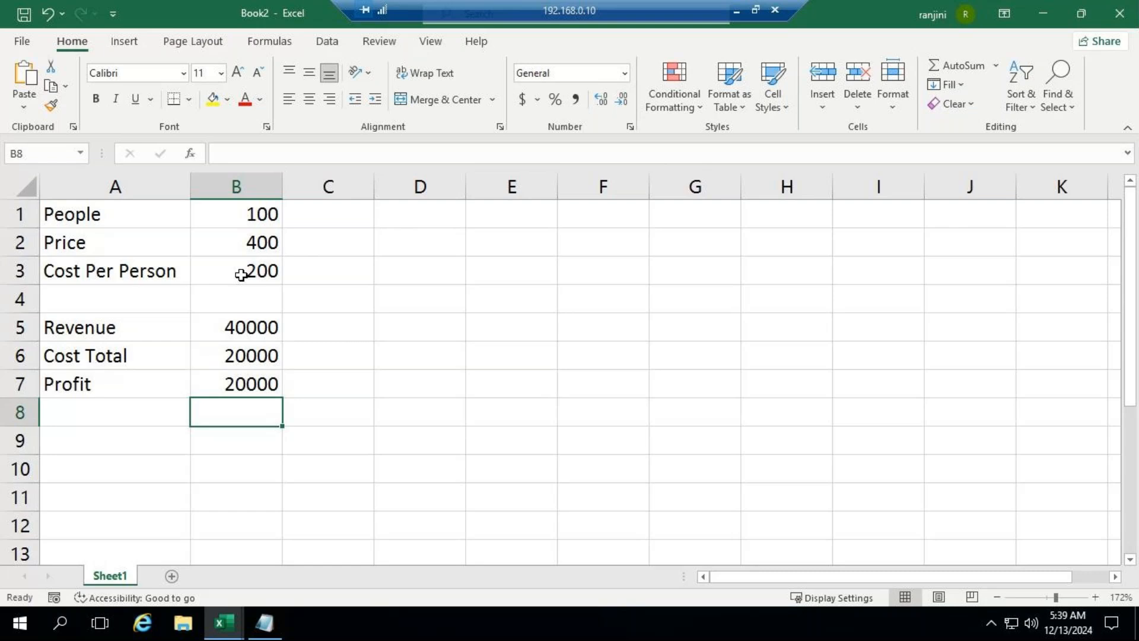
# Step: Enter the label Profit Percentage in cell A8, below Profit
pyautogui.press('Left')
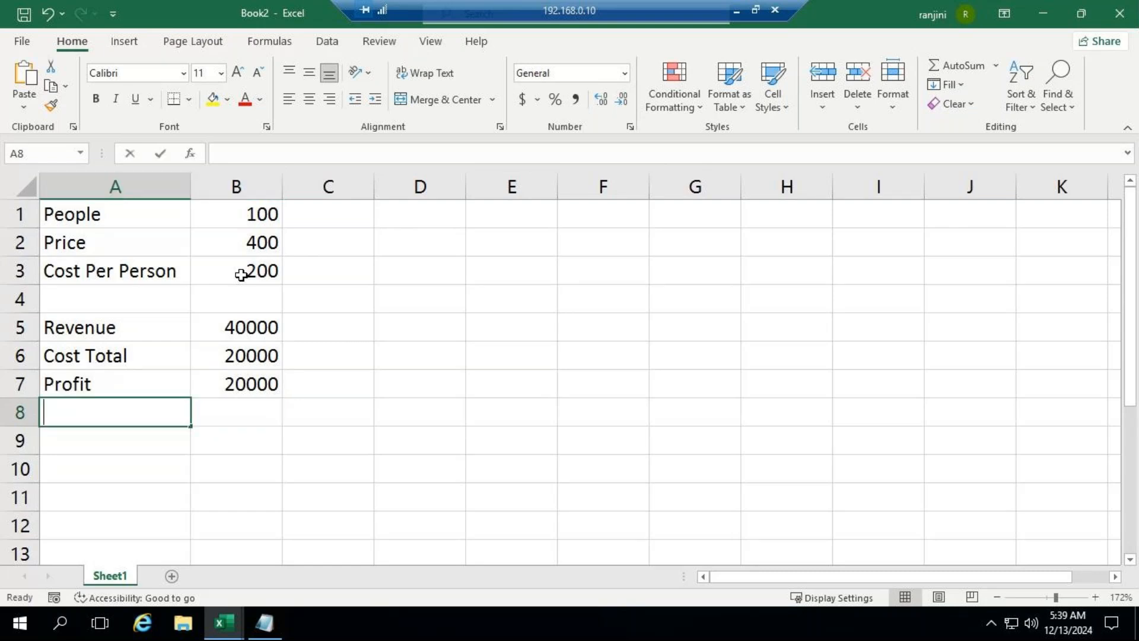
pyautogui.write('Profit')
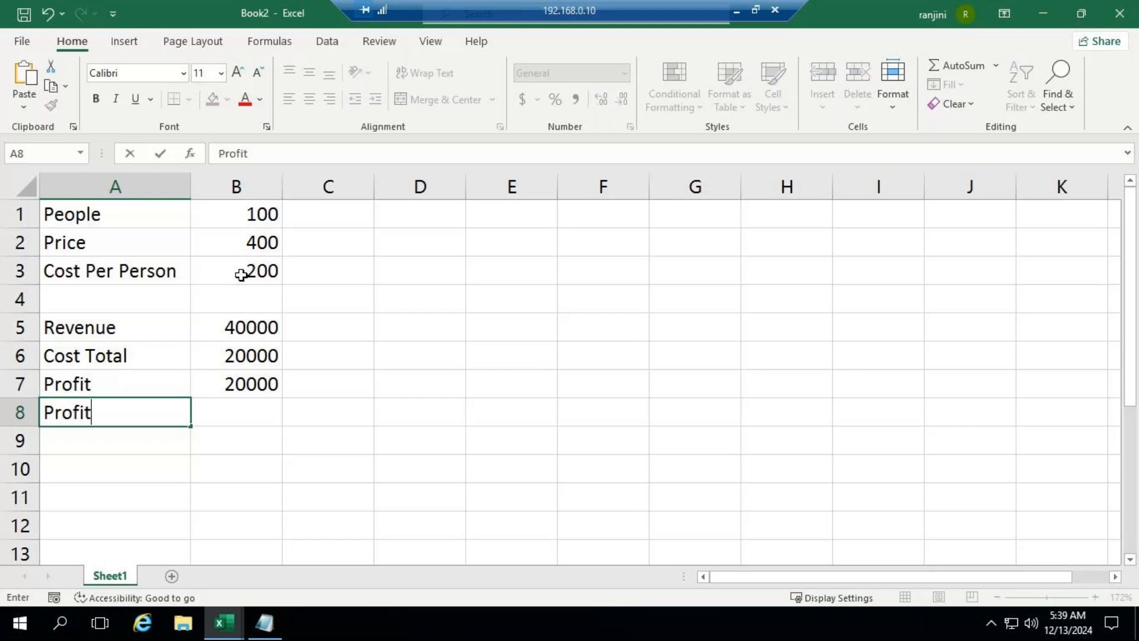
pyautogui.write(' Percenta')
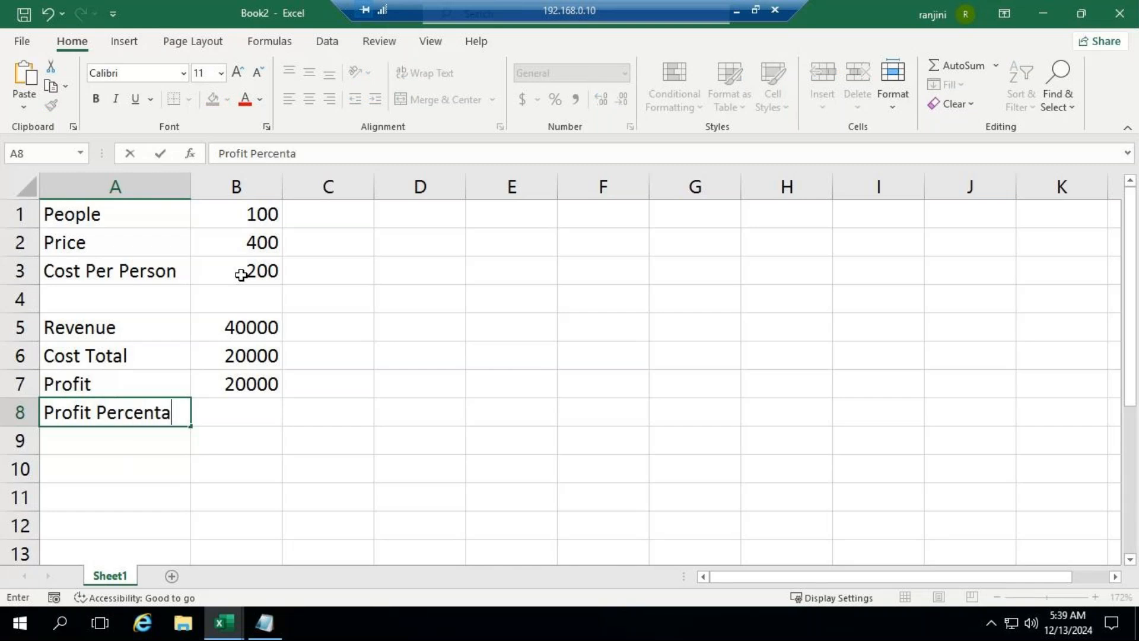
pyautogui.write('ge')
pyautogui.press('Return')
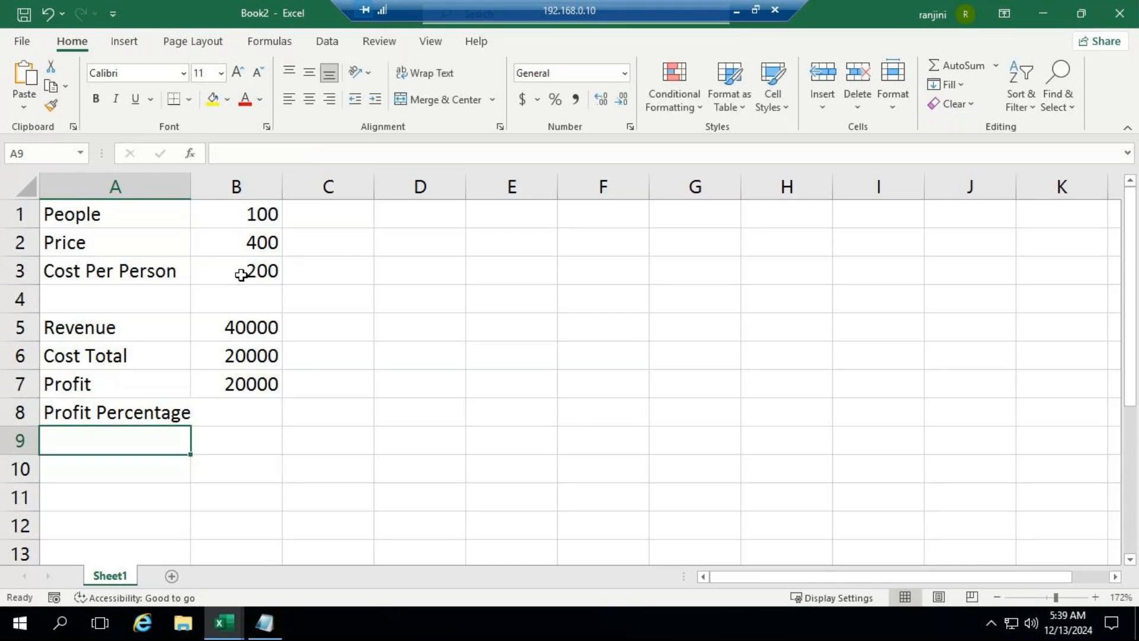
# Step: Enter the formula =B7/B3 in B8 as the profit percentage
pyautogui.press('Up')
pyautogui.press('Right')
pyautogui.press('F2')
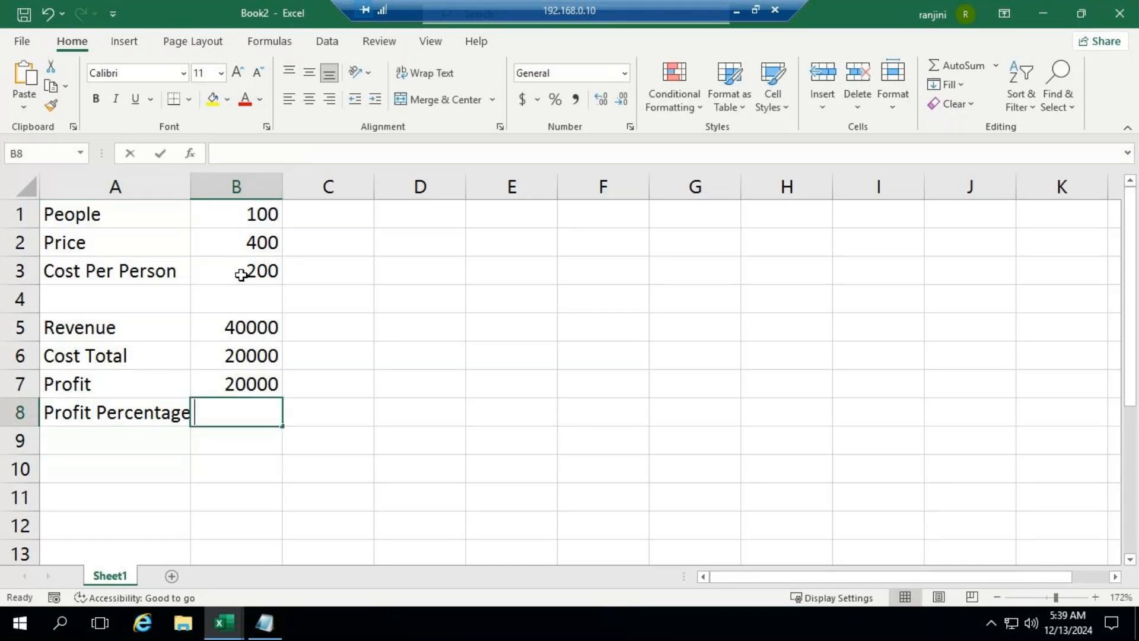
pyautogui.write('=')
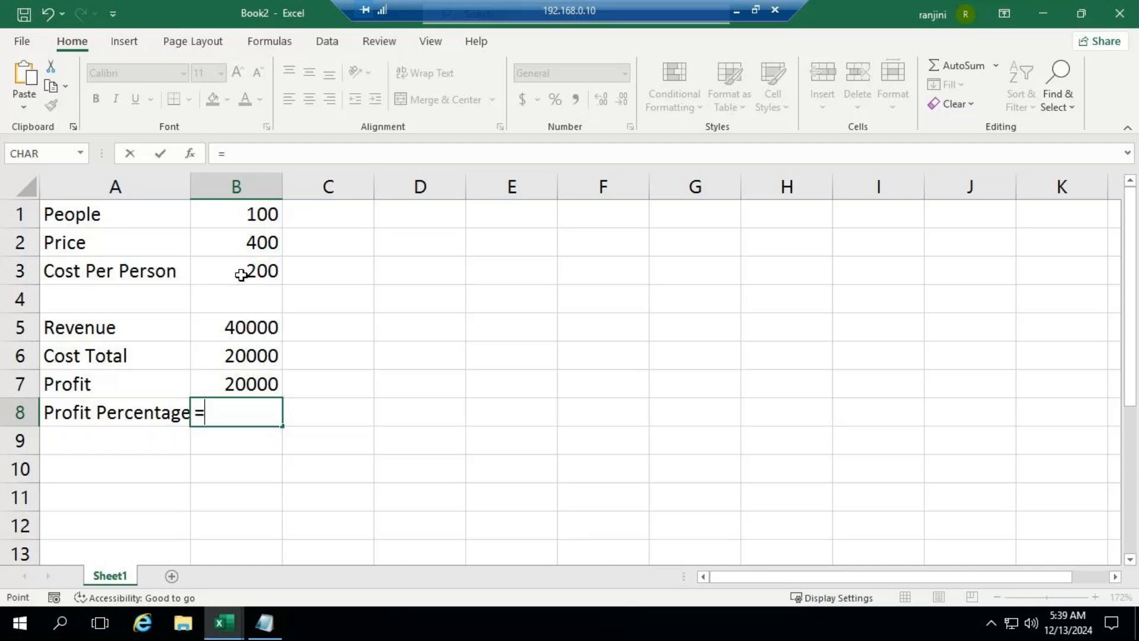
pyautogui.press('Up')
pyautogui.write('/')
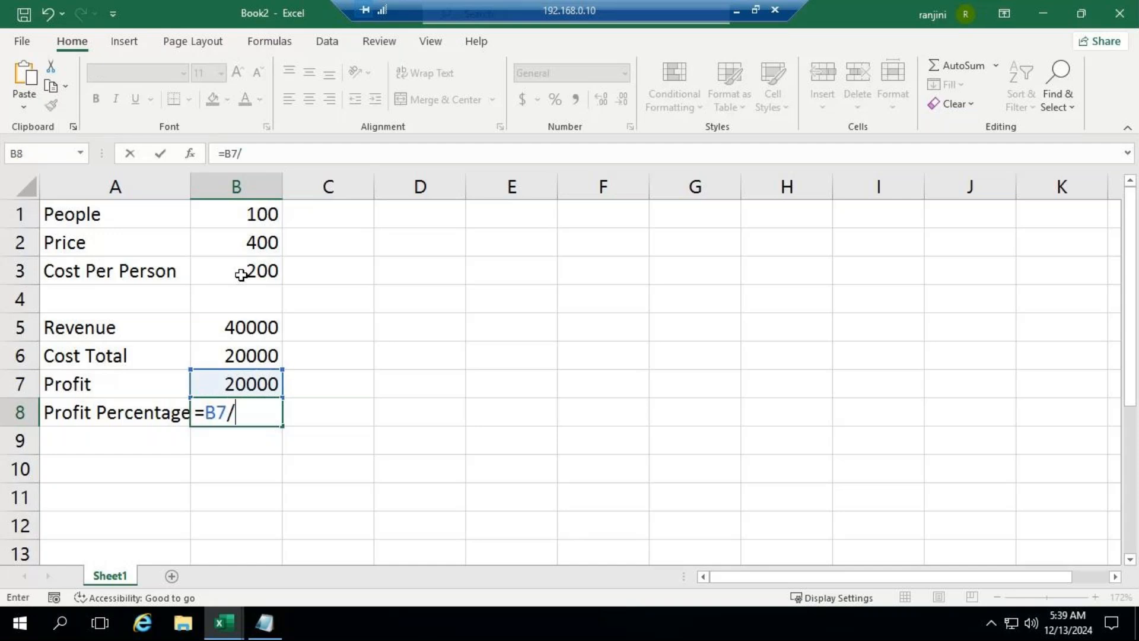
pyautogui.press('Up')
pyautogui.press('Up')
pyautogui.press('Up')
pyautogui.press('Up')
pyautogui.press('Up')
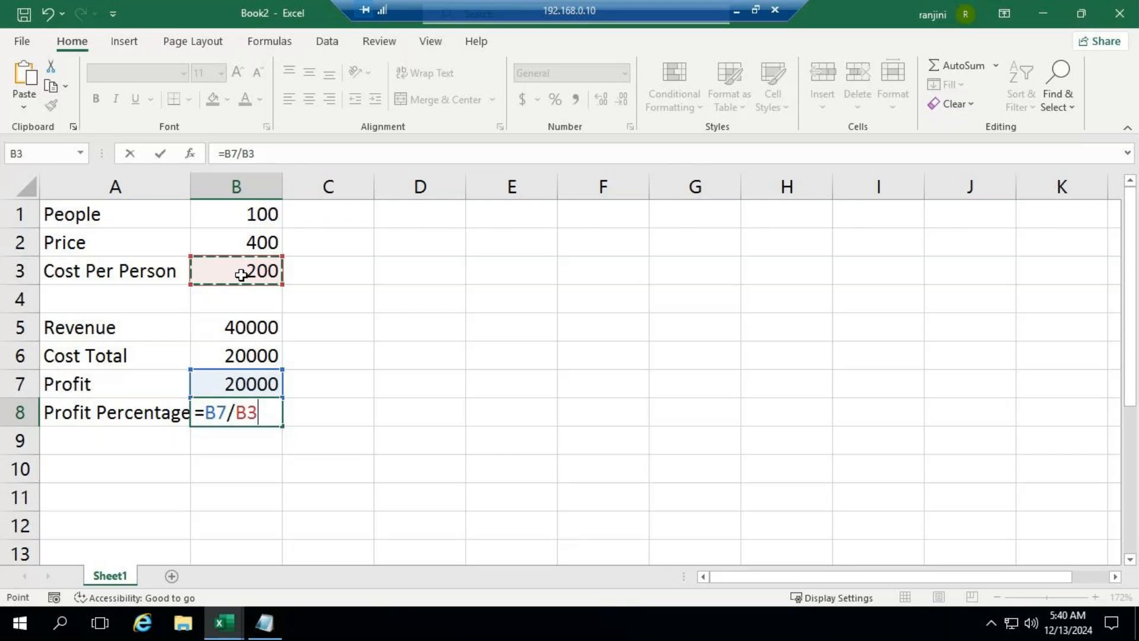
pyautogui.press('Return')
pyautogui.press('Up')
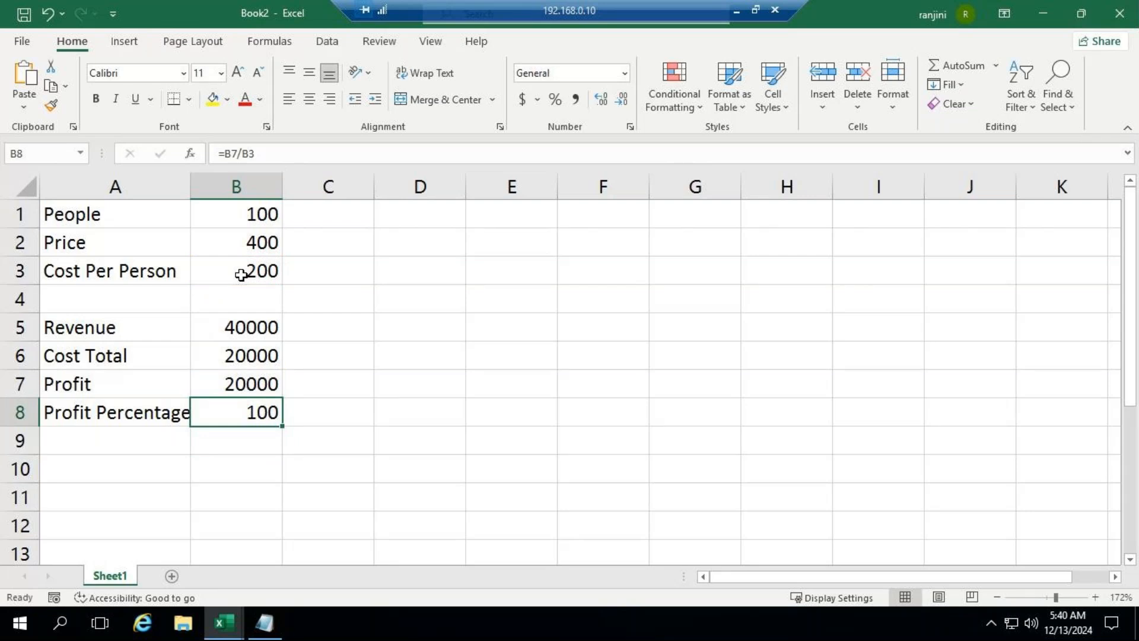
# Step: Replace the profit percentage formula in B8 with =B7/B5 and format the cell as a percentage
pyautogui.press('Delete')
pyautogui.write('=')
pyautogui.press('Up')
pyautogui.press('Up')
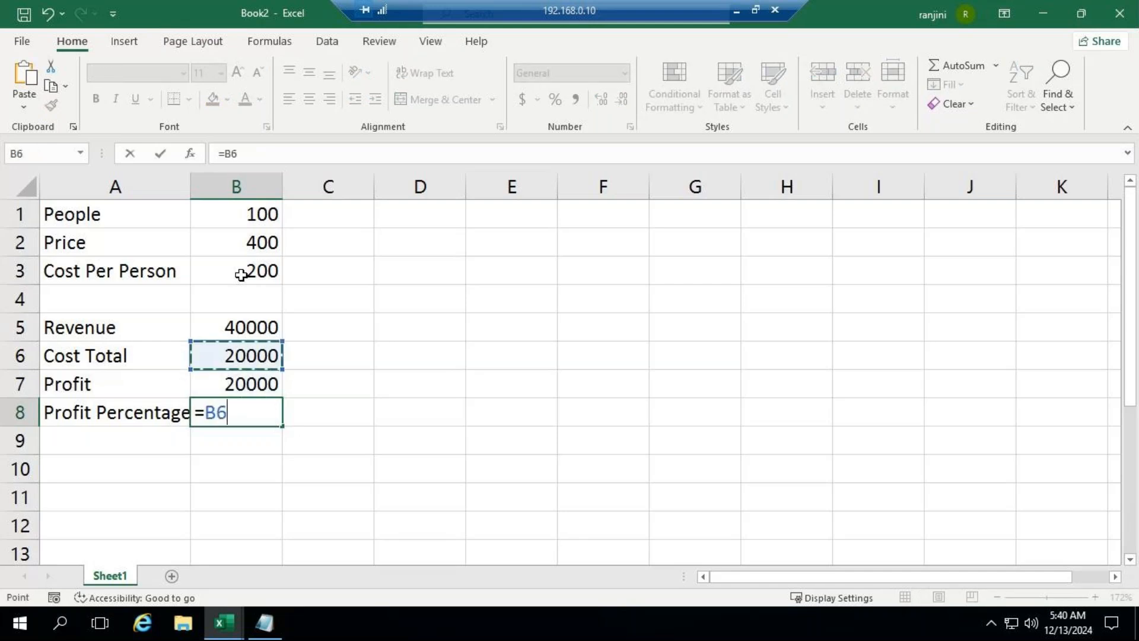
pyautogui.press('Down')
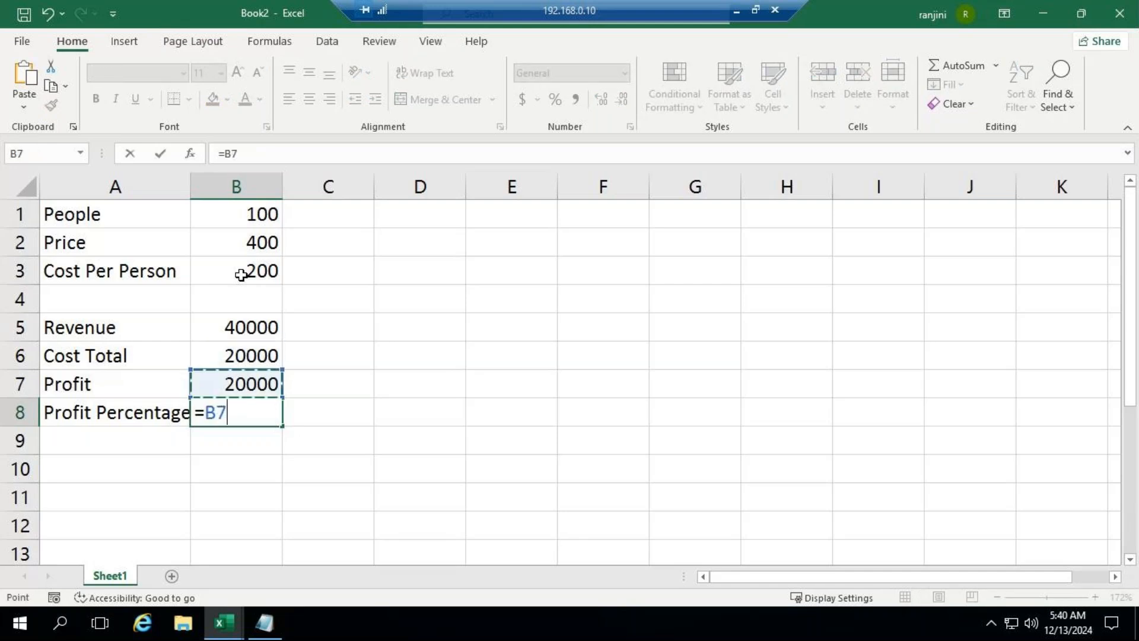
pyautogui.write('/')
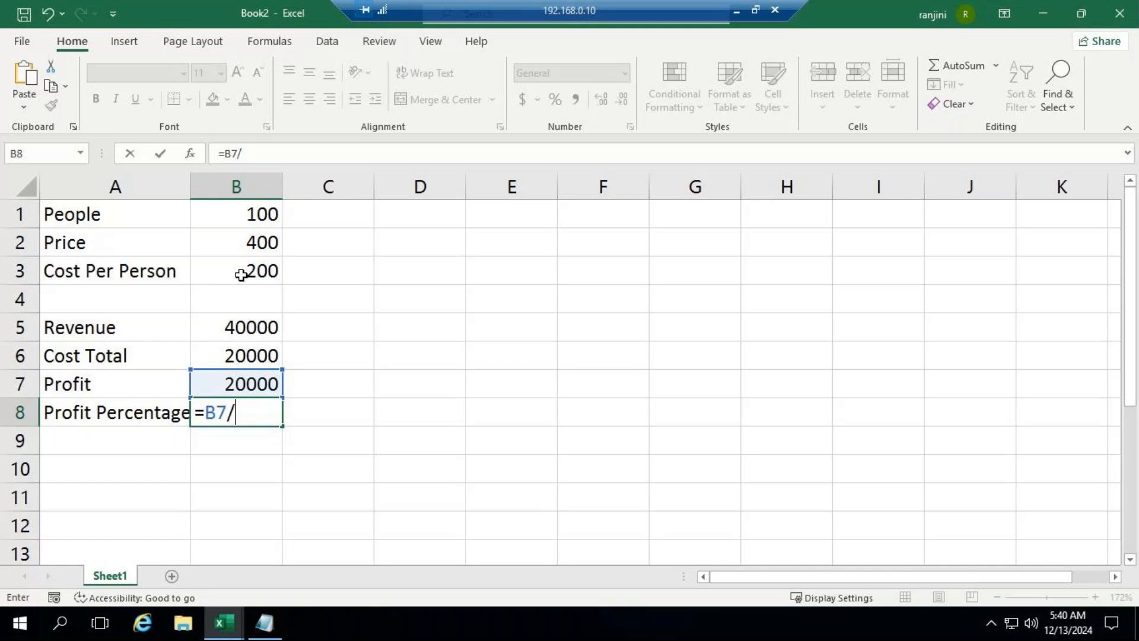
pyautogui.press('Up')
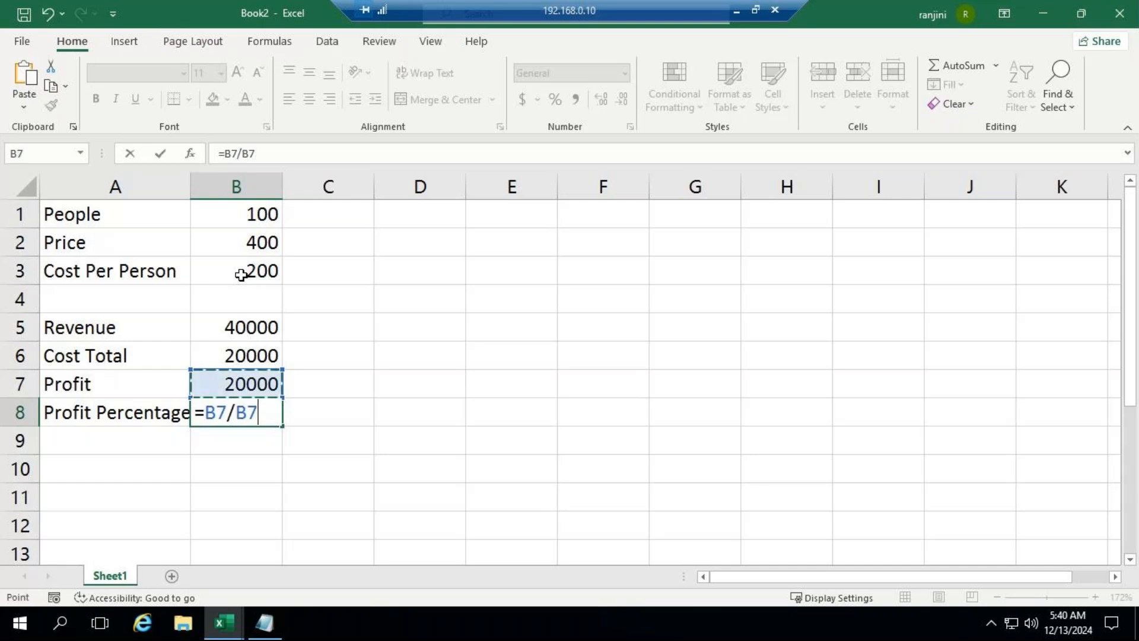
pyautogui.press('Up')
pyautogui.press('Up')
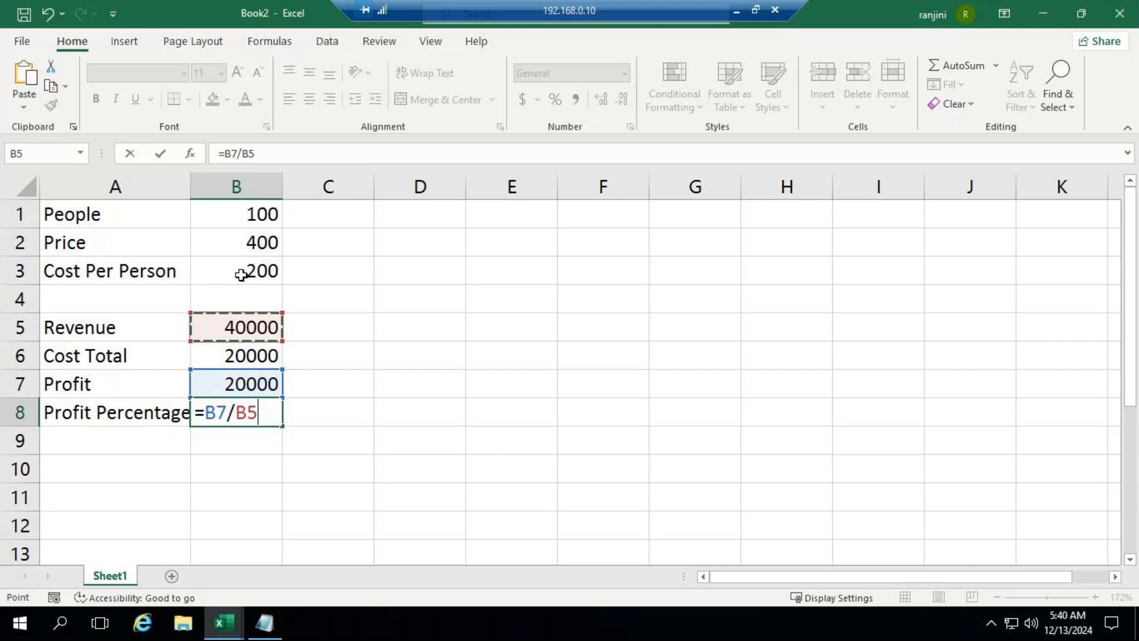
pyautogui.press('Return')
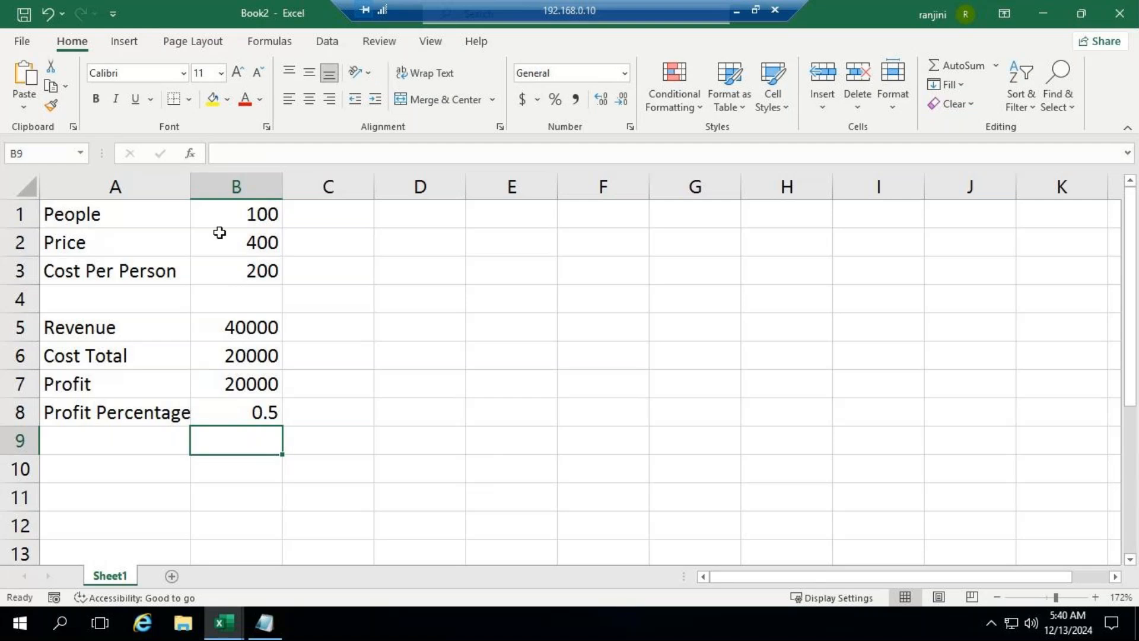
pyautogui.click(222, 400)
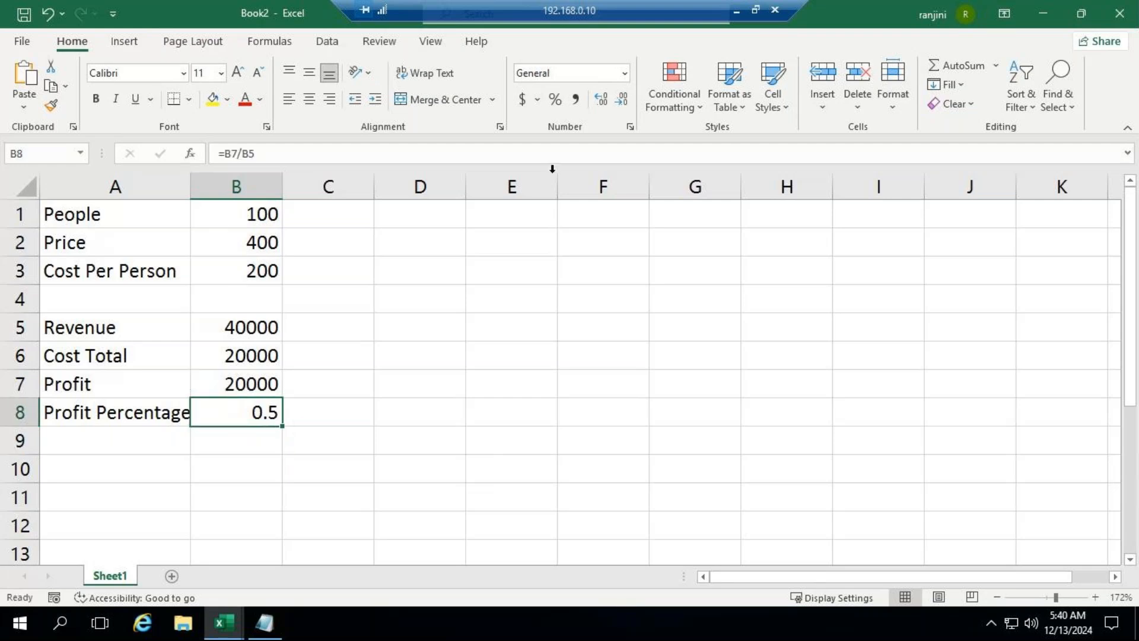
pyautogui.click(558, 99)
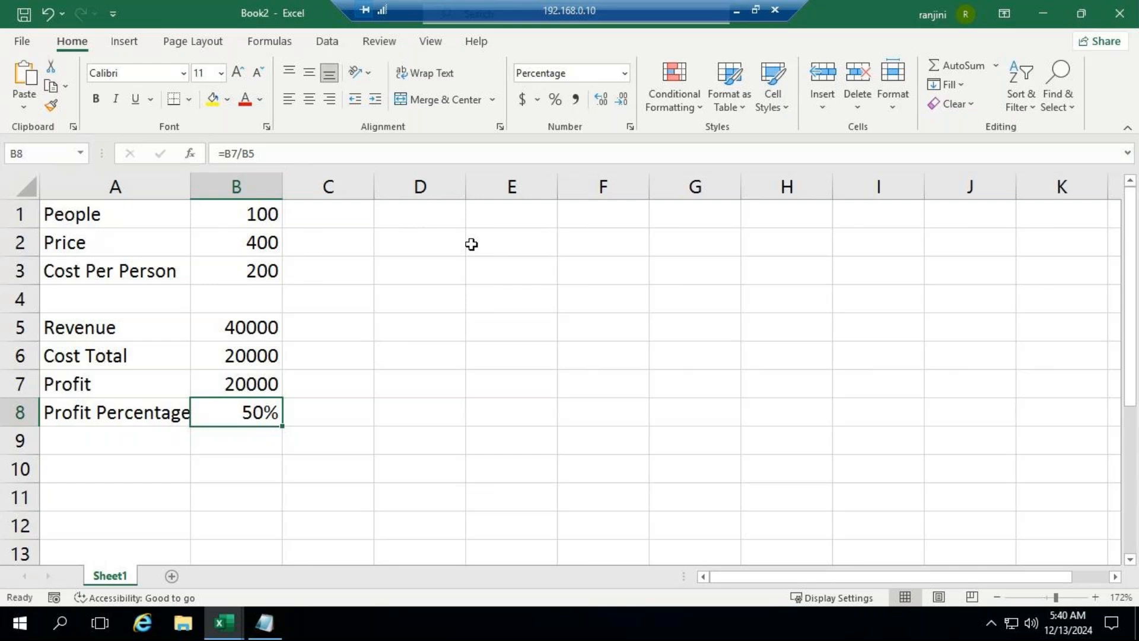
# Step: Enter the column heading Person in cell E2
pyautogui.click(524, 241)
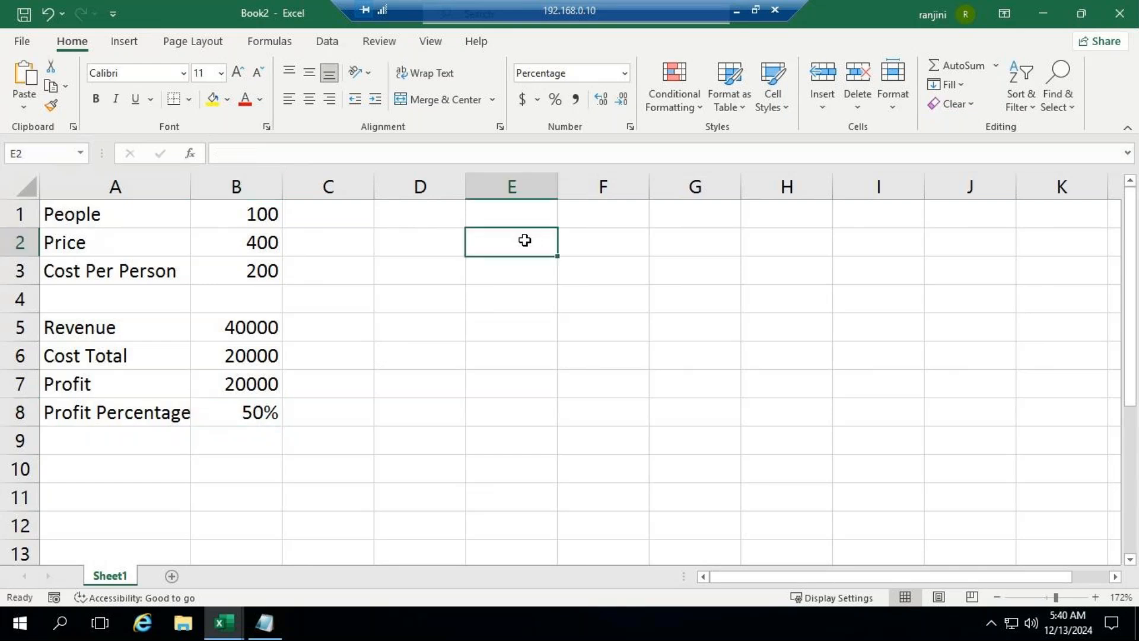
pyautogui.write('Pe')
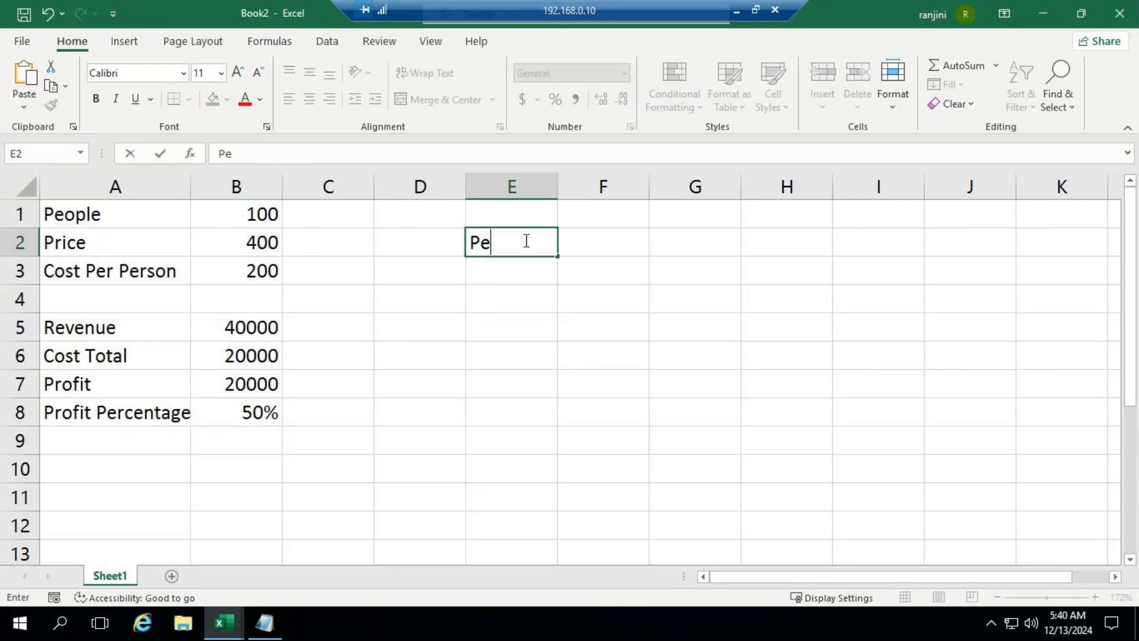
pyautogui.write('rson')
pyautogui.press('Return')
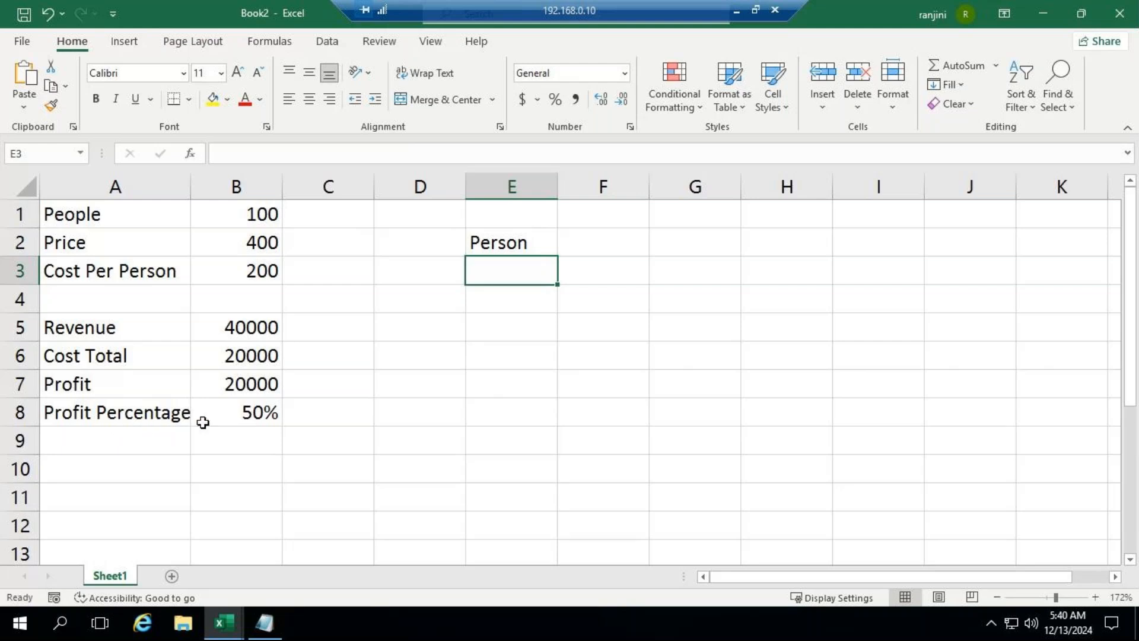
# Step: Fill E3:E10 under Person with a series from 70 to 140 in increments of 10
pyautogui.doubleClick(520, 274)
pyautogui.write('70')
pyautogui.press('Return')
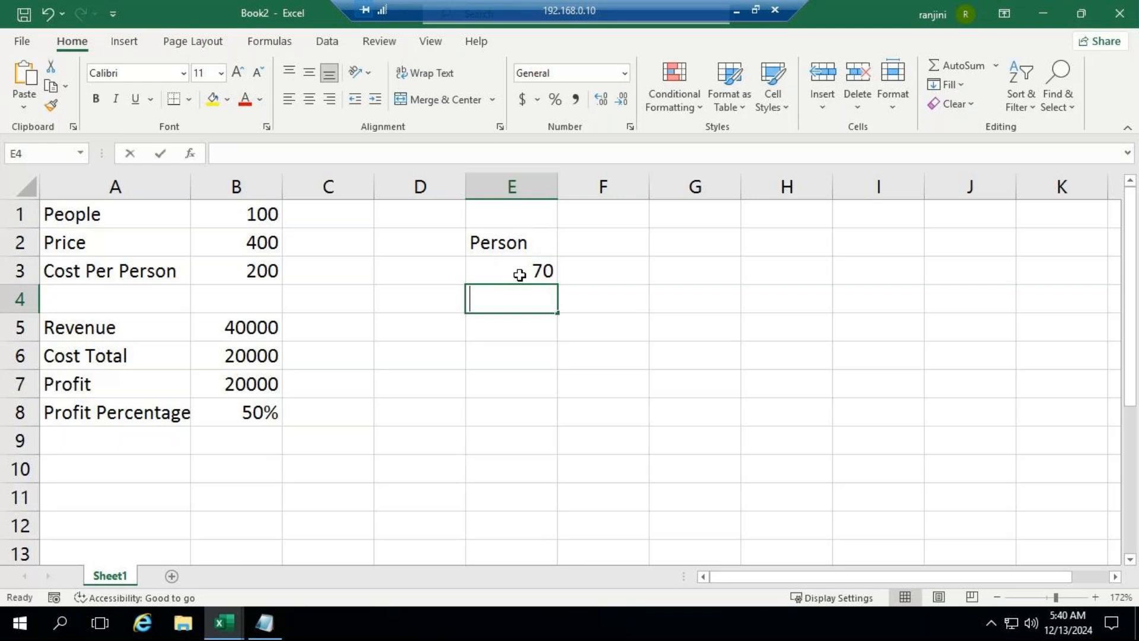
pyautogui.write('8-')
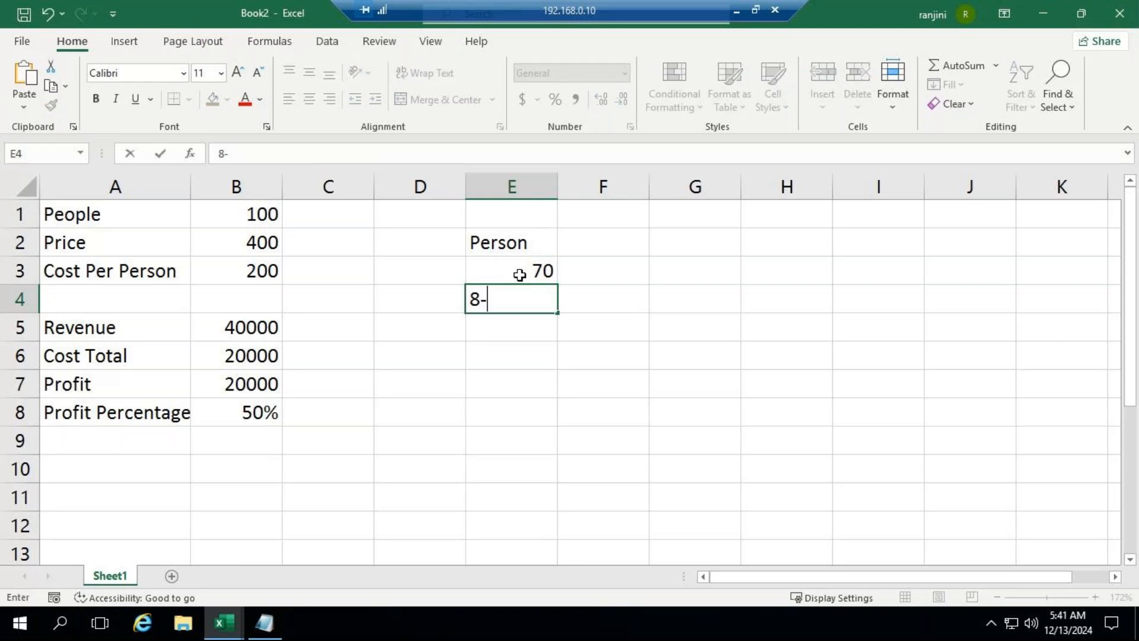
pyautogui.press('BackSpace')
pyautogui.write('0')
pyautogui.press('Return')
pyautogui.click(518, 274)
pyautogui.moveTo(518, 275); pyautogui.dragTo(554, 475)
# Step: Link cell F2 to the profit result with the formula =B7
pyautogui.click(613, 244)
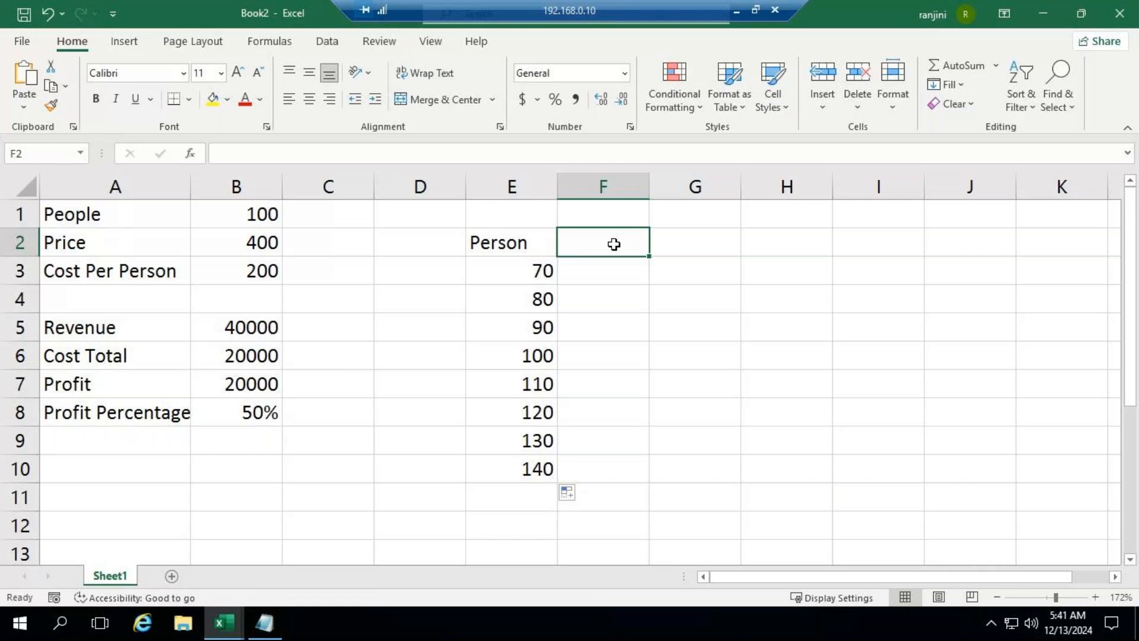
pyautogui.write('=')
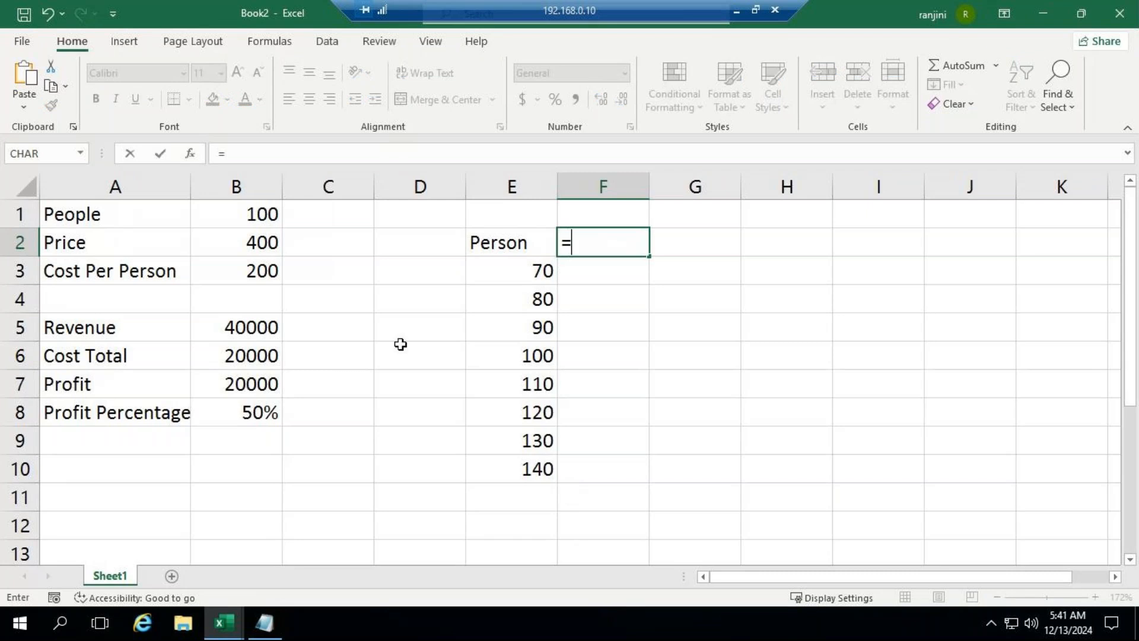
pyautogui.click(256, 384)
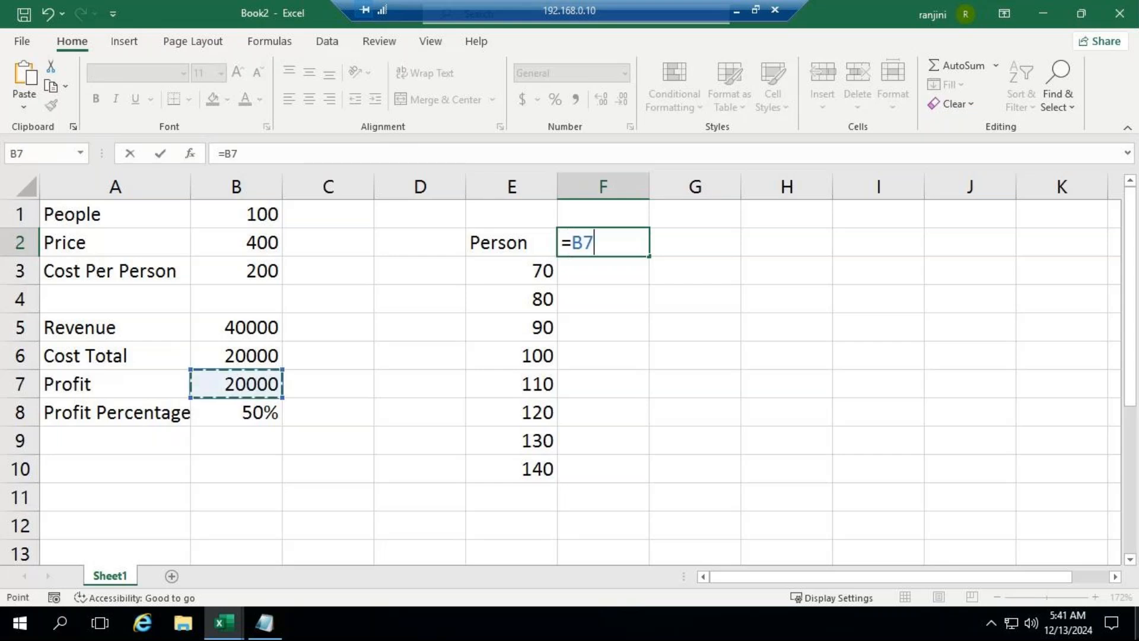
pyautogui.press('Return')
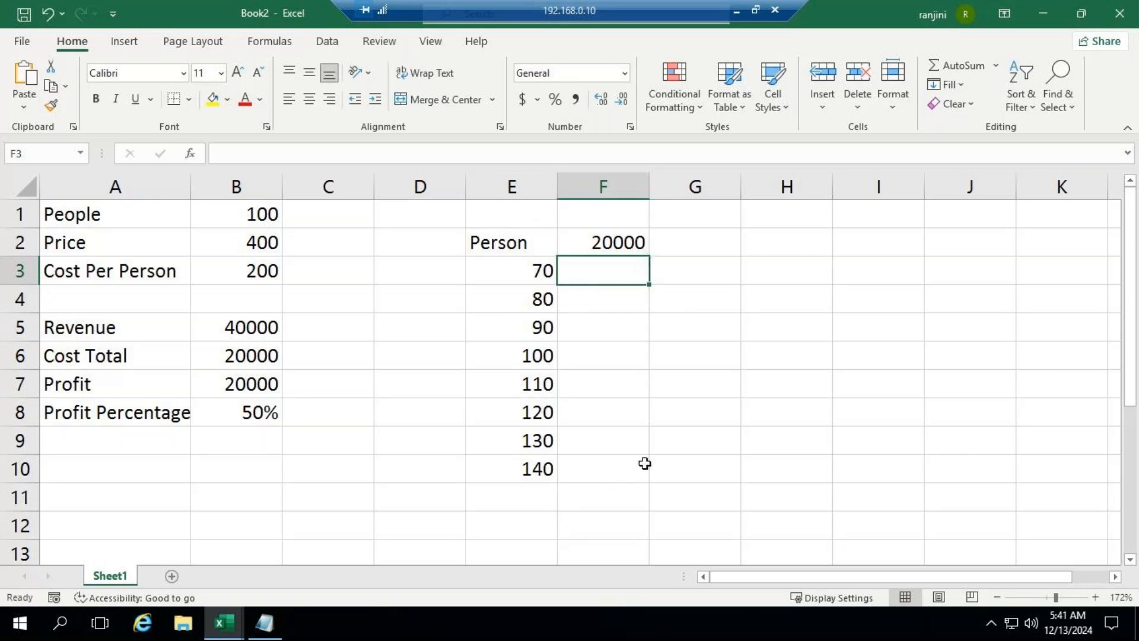
# Step: Create a one-variable What-If data table over E2:F10 using B1 as the column input cell
pyautogui.moveTo(509, 253); pyautogui.dragTo(585, 461)
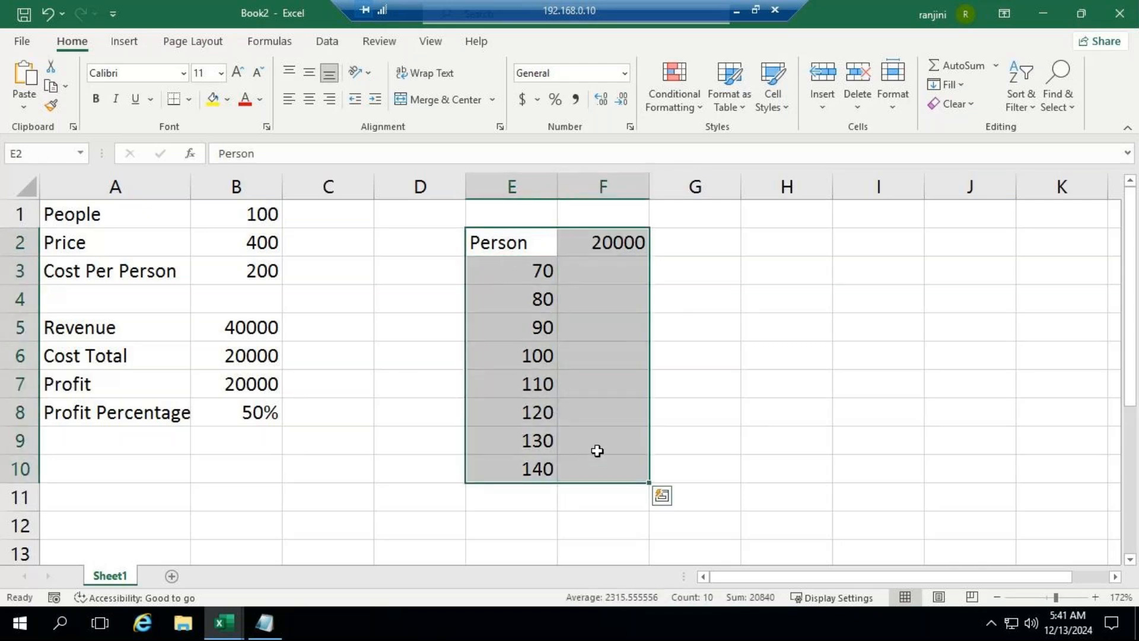
pyautogui.click(326, 43)
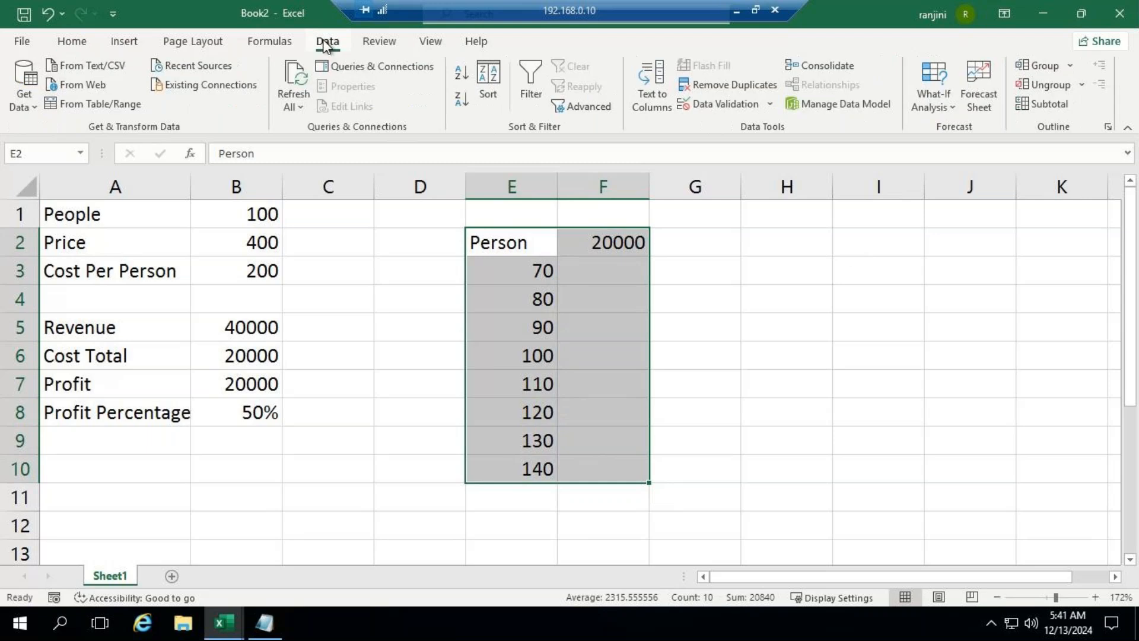
pyautogui.click(948, 107)
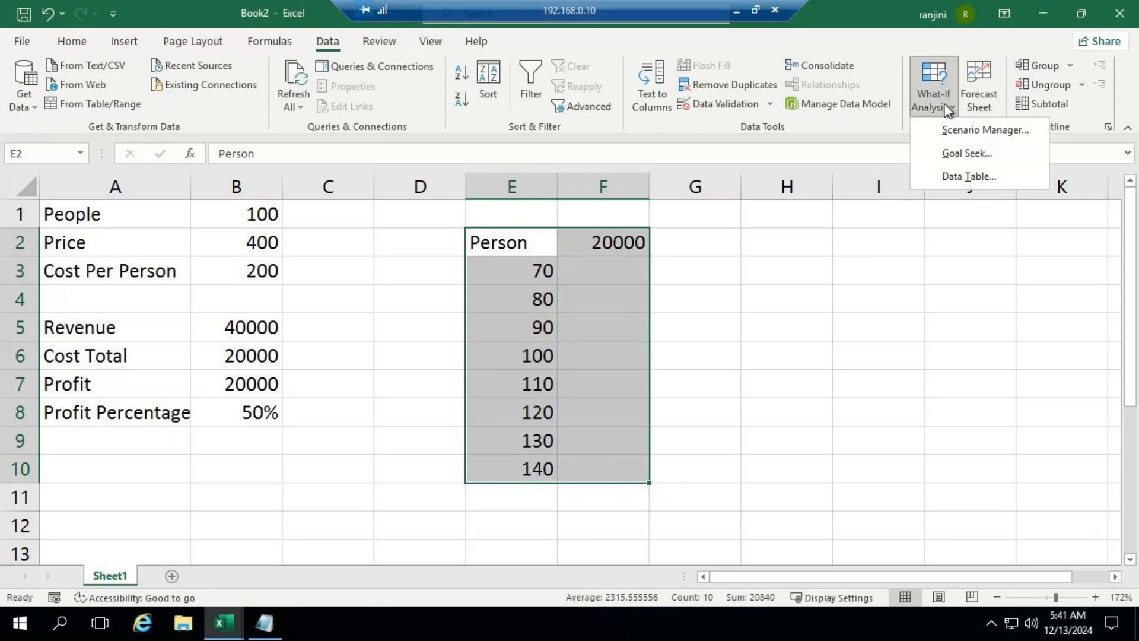
pyautogui.click(977, 179)
pyautogui.moveTo(767, 144); pyautogui.dragTo(849, 115)
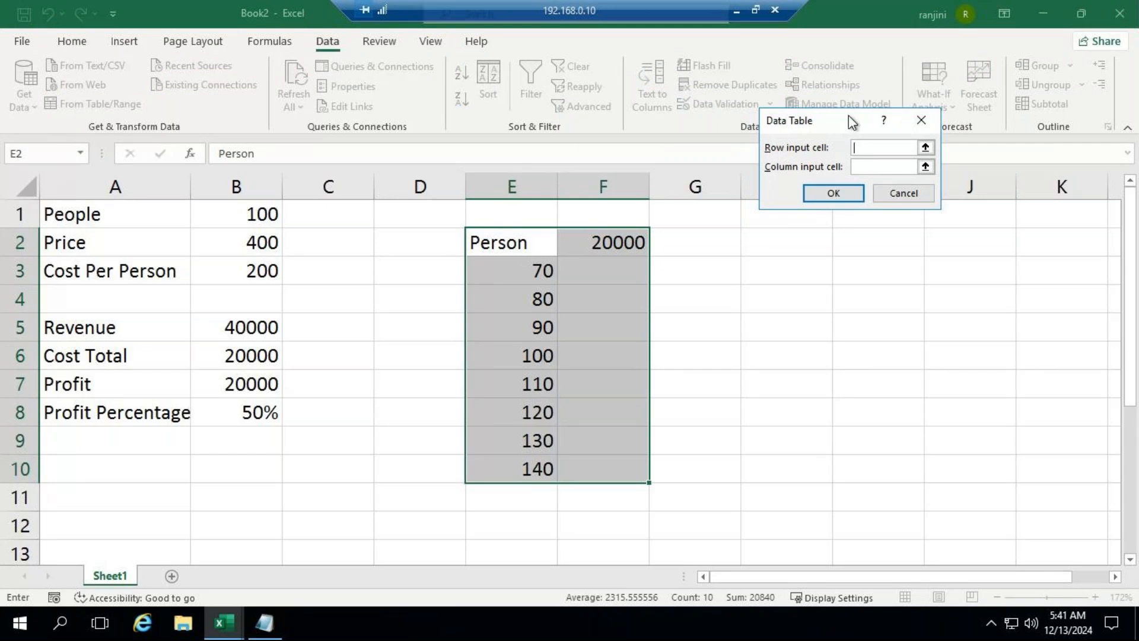
pyautogui.click(867, 166)
pyautogui.click(231, 213)
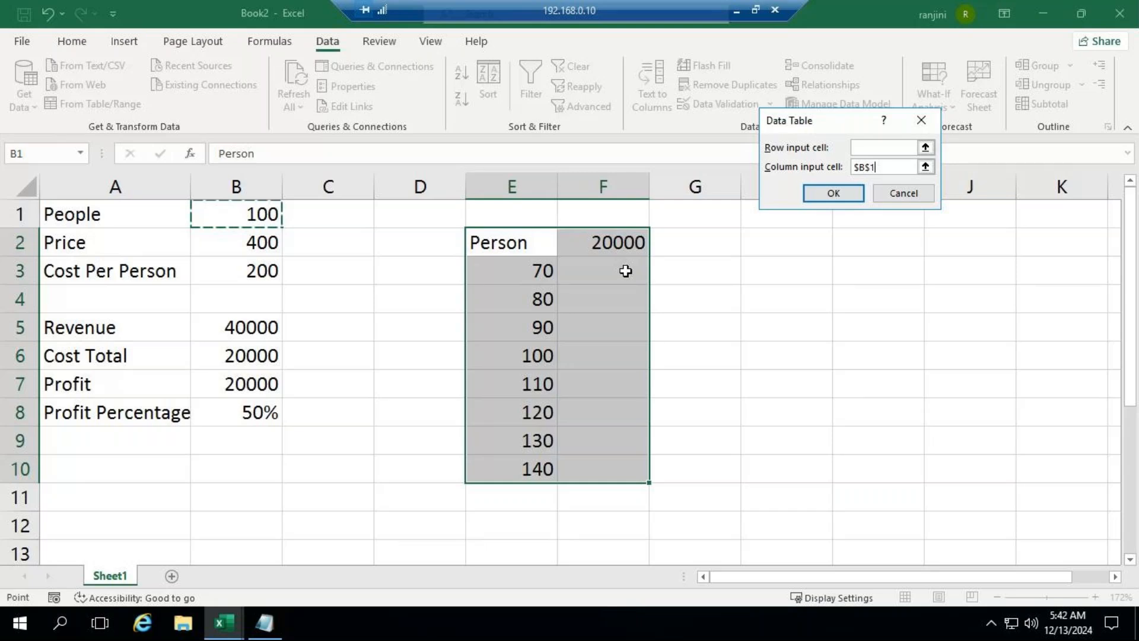
pyautogui.click(817, 190)
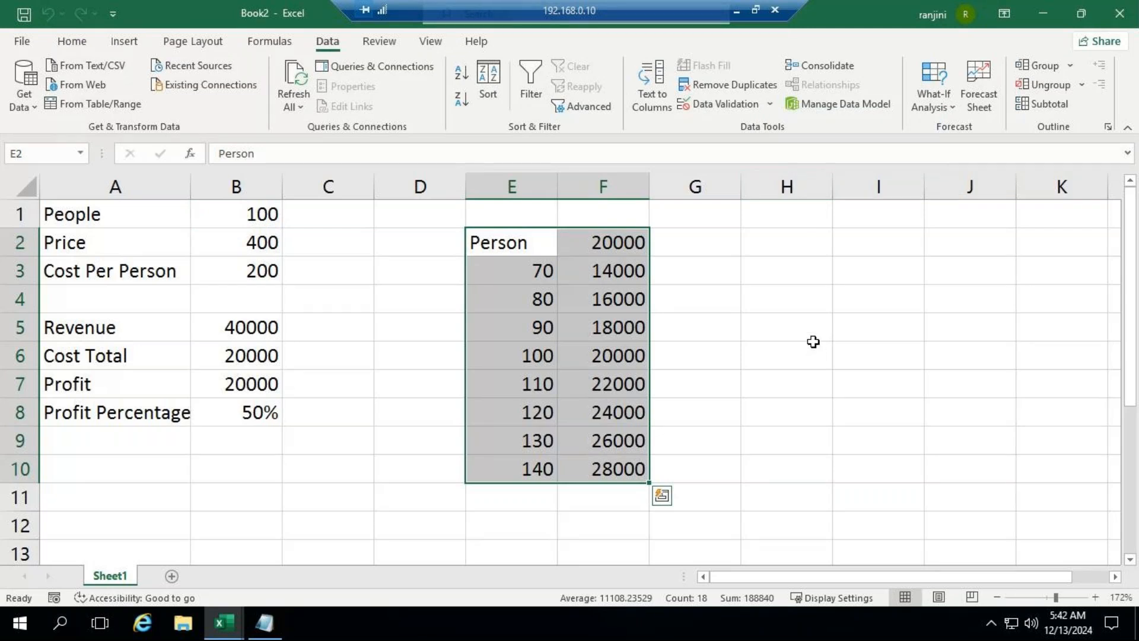
pyautogui.click(813, 342)
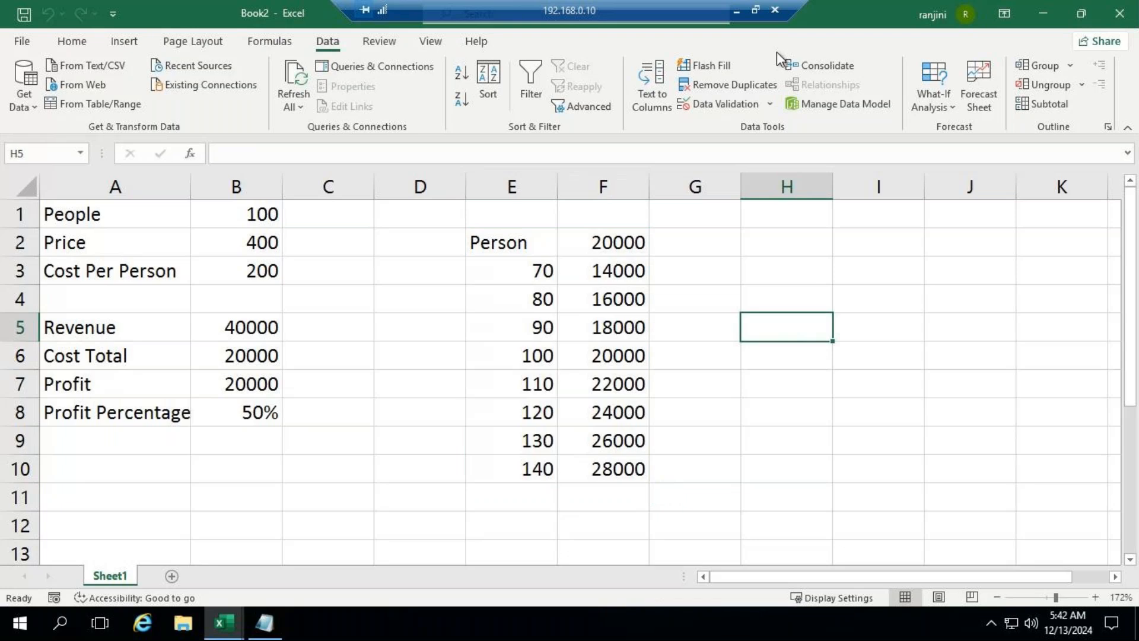
pyautogui.click(736, 8)
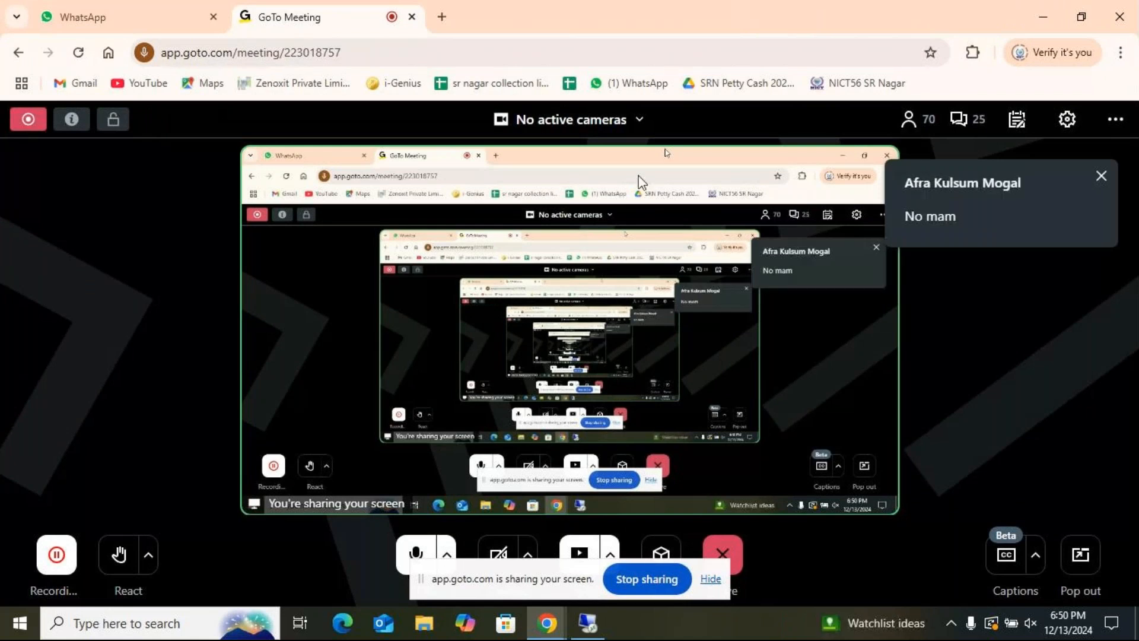
pyautogui.click(606, 633)
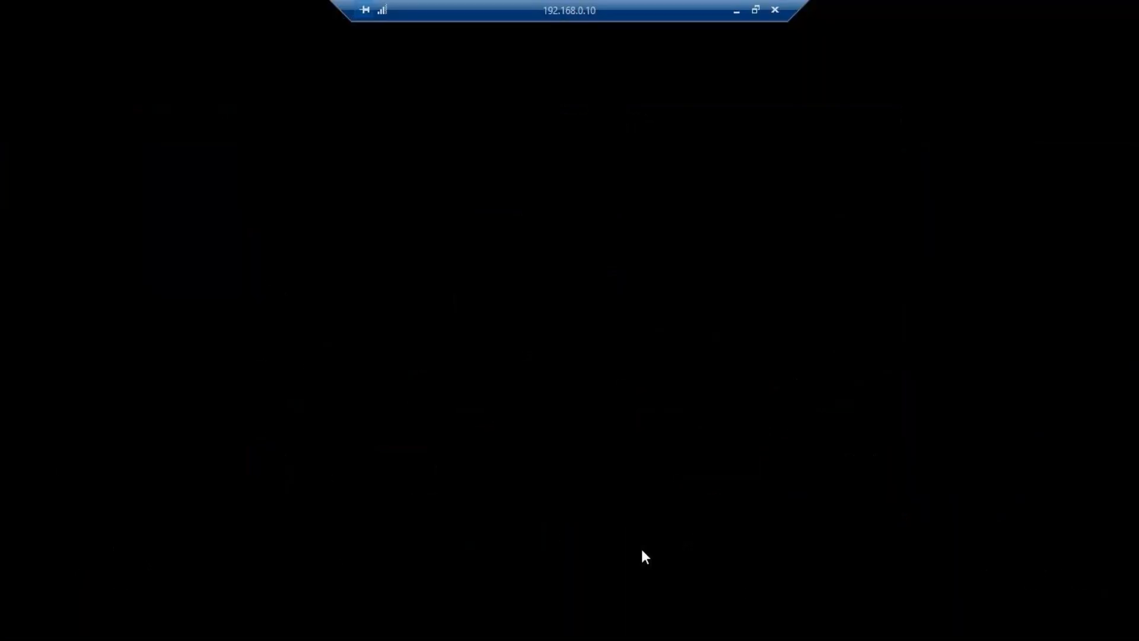
pyautogui.click(689, 262)
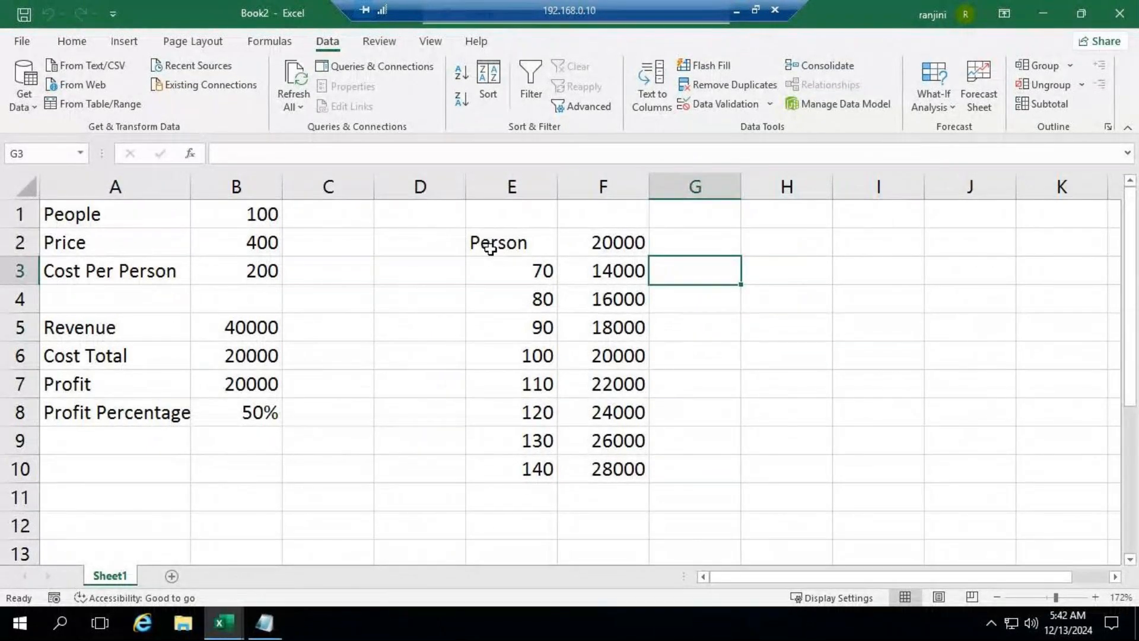
# Step: Clear the data table column F2:F10 and the formulas in B5:B8
pyautogui.moveTo(594, 242); pyautogui.dragTo(624, 473)
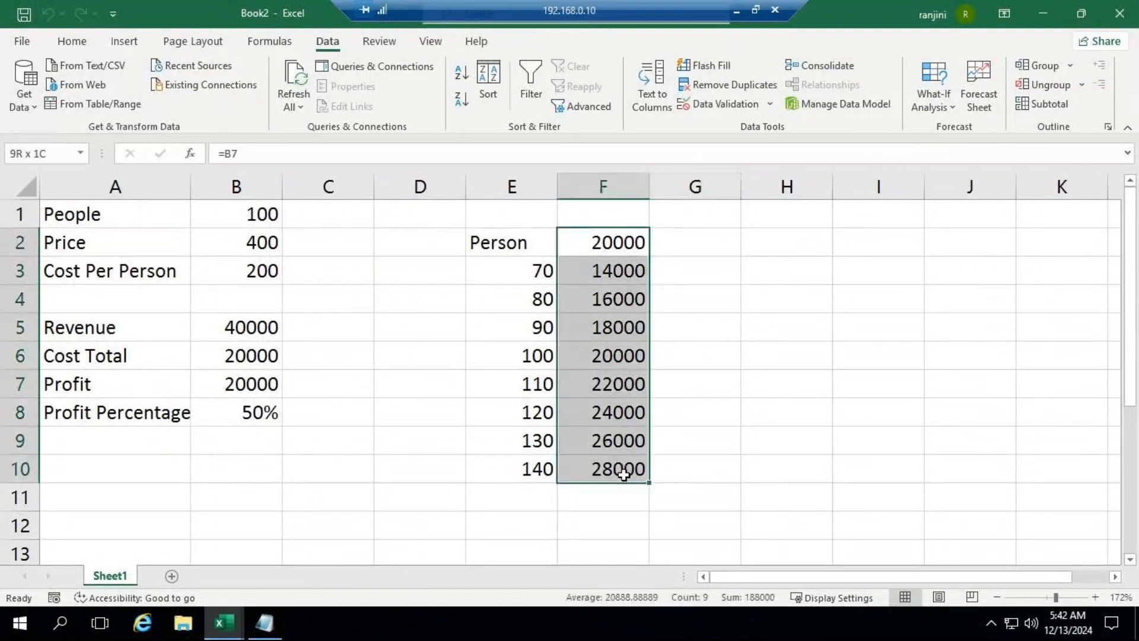
pyautogui.press('Delete')
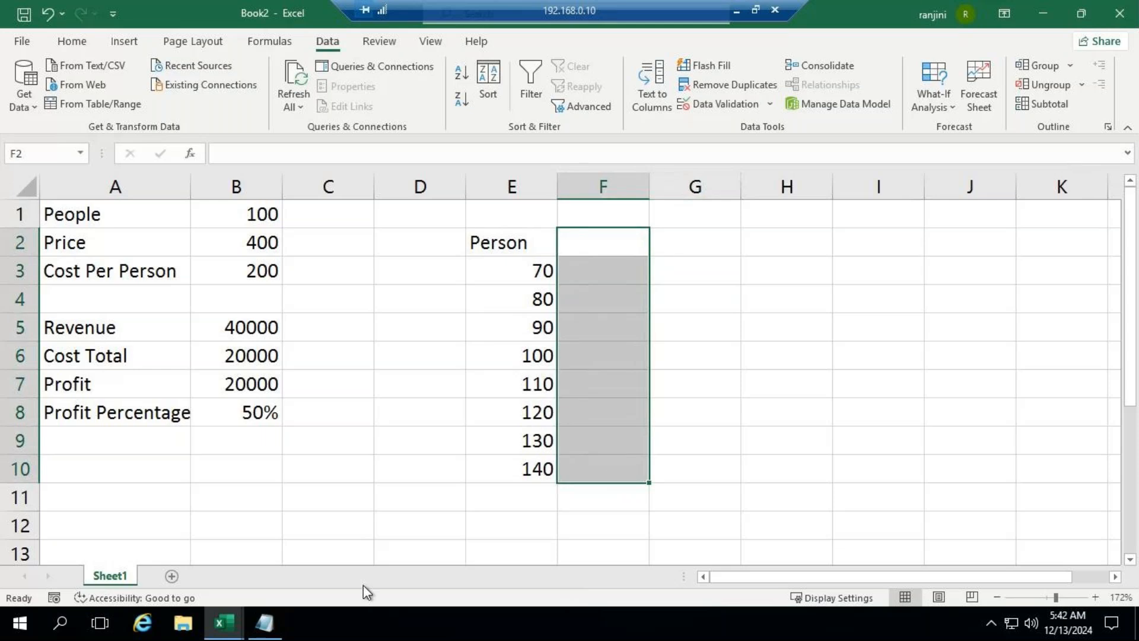
pyautogui.moveTo(255, 327); pyautogui.dragTo(264, 414)
pyautogui.press('Delete')
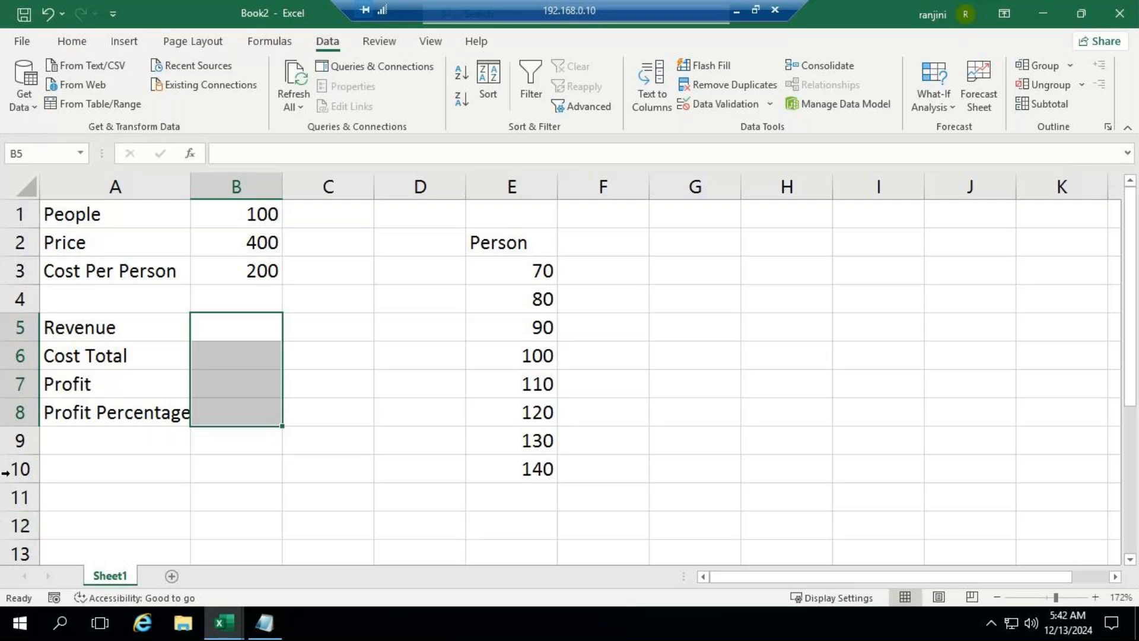
# Step: Calculate Revenue in B5 as people times price with the formula =B1*B2
pyautogui.click(230, 329)
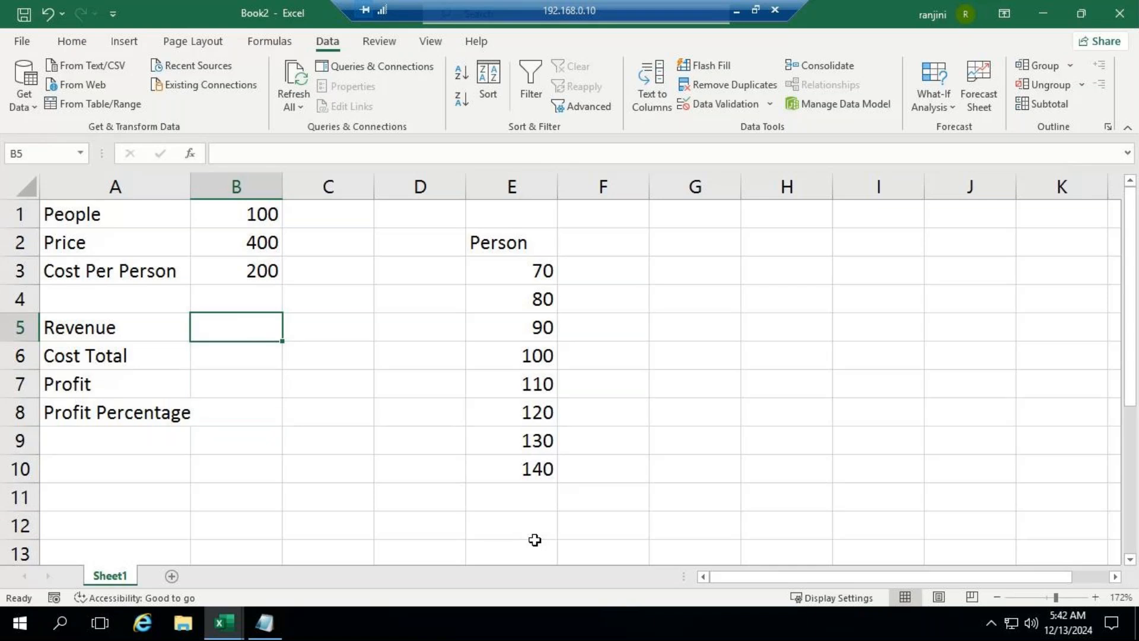
pyautogui.write('=')
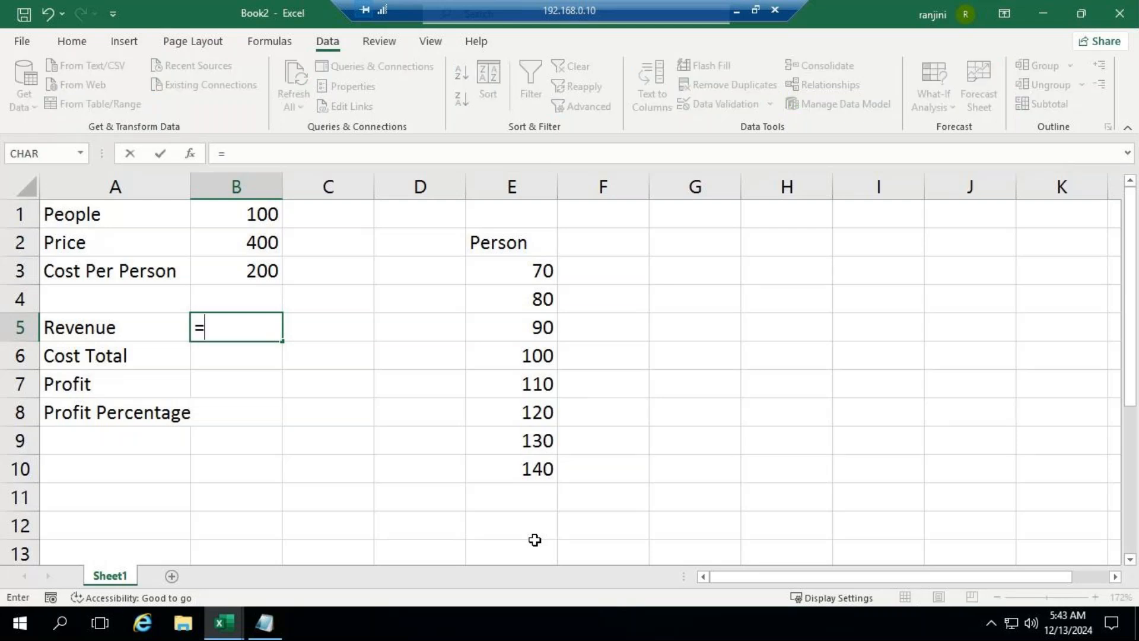
pyautogui.click(244, 213)
pyautogui.write('*')
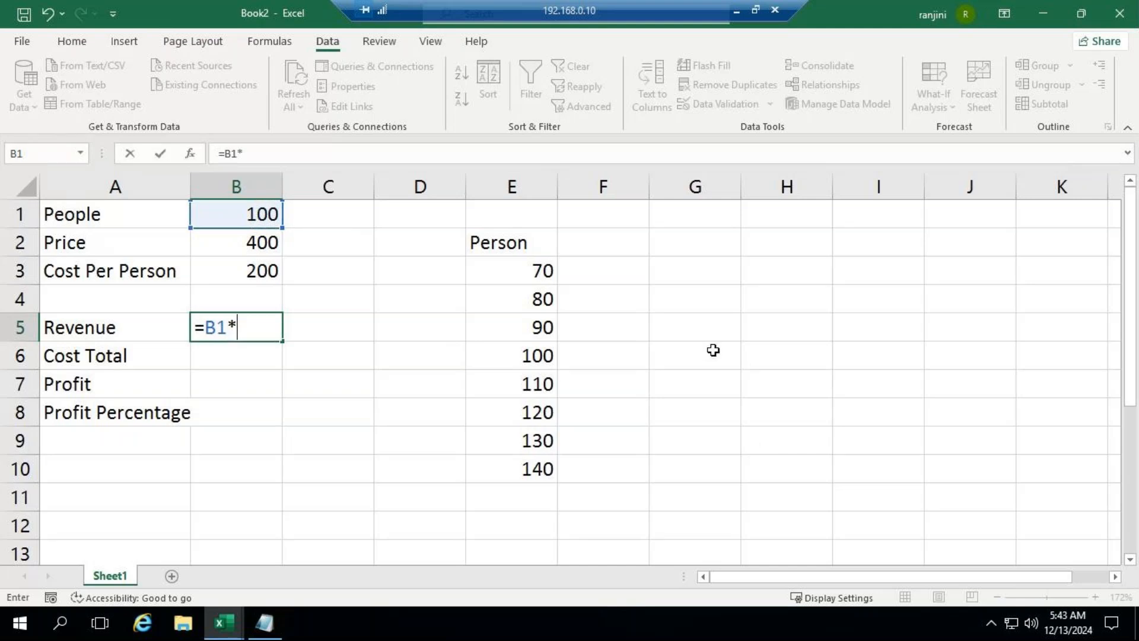
pyautogui.click(252, 243)
pyautogui.press('Return')
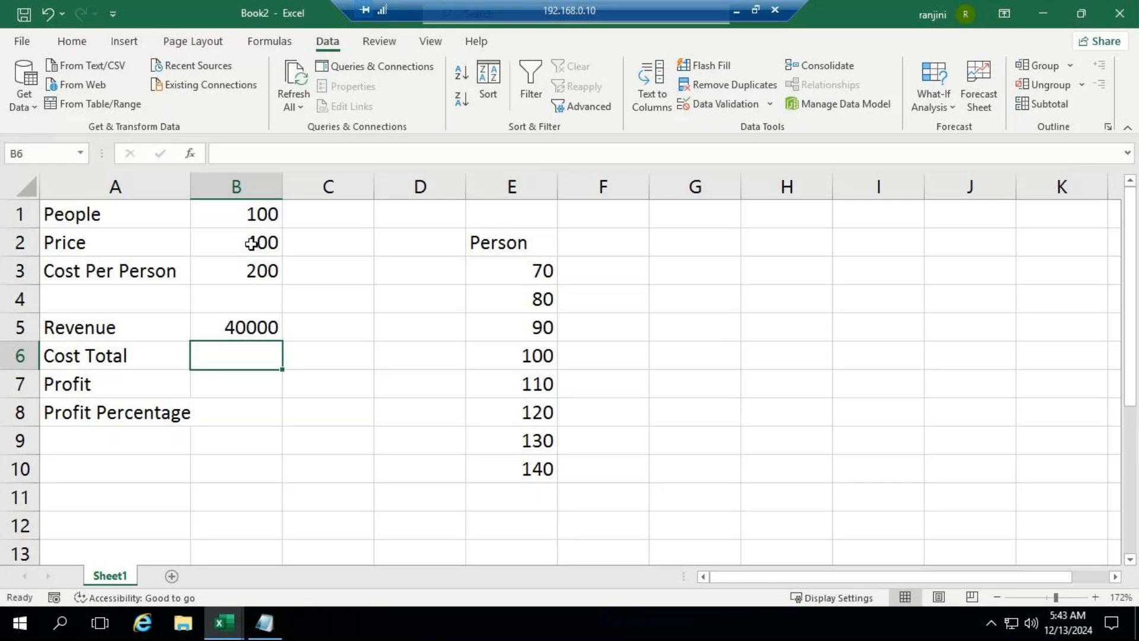
# Step: Calculate Cost Total in B6 as people times cost per person with the formula =B1*B3
pyautogui.press('F2')
pyautogui.write('=')
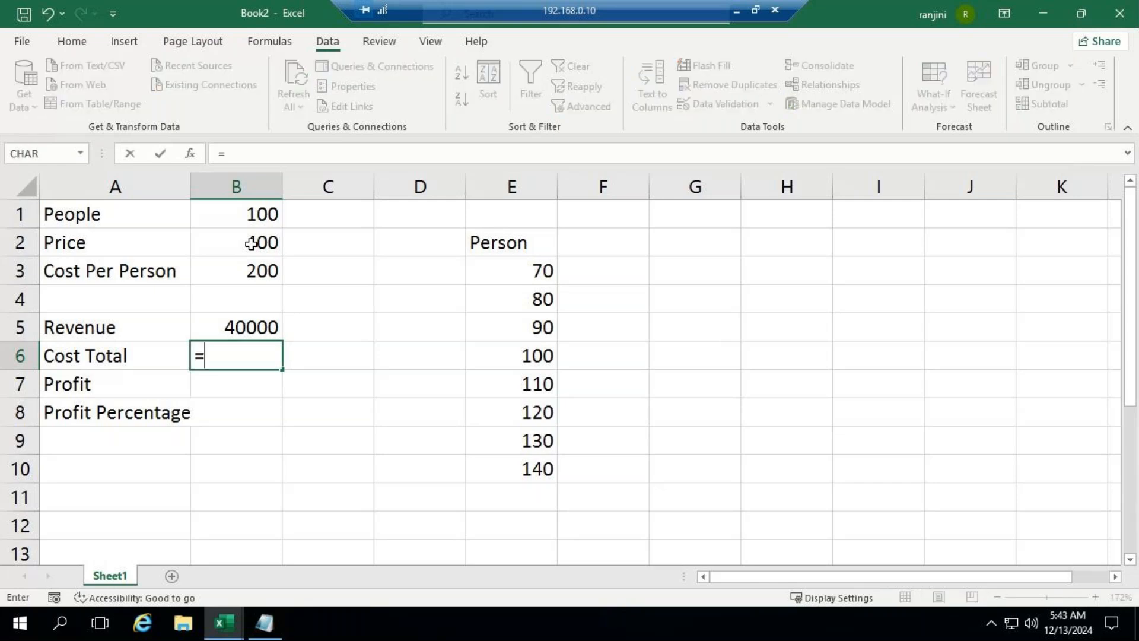
pyautogui.click(238, 214)
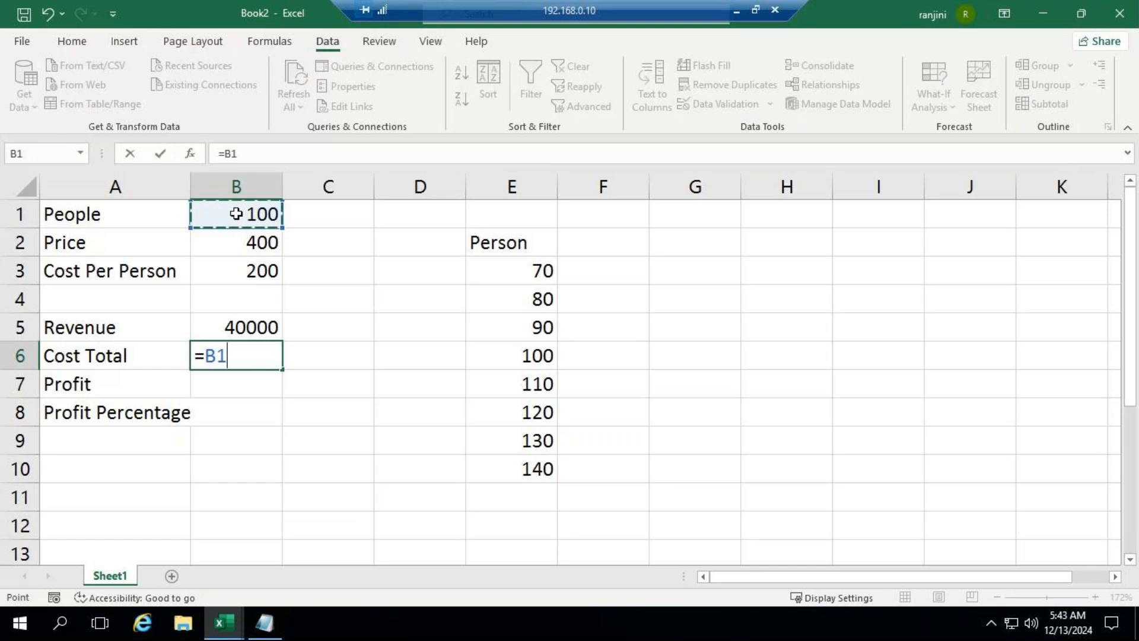
pyautogui.write('*')
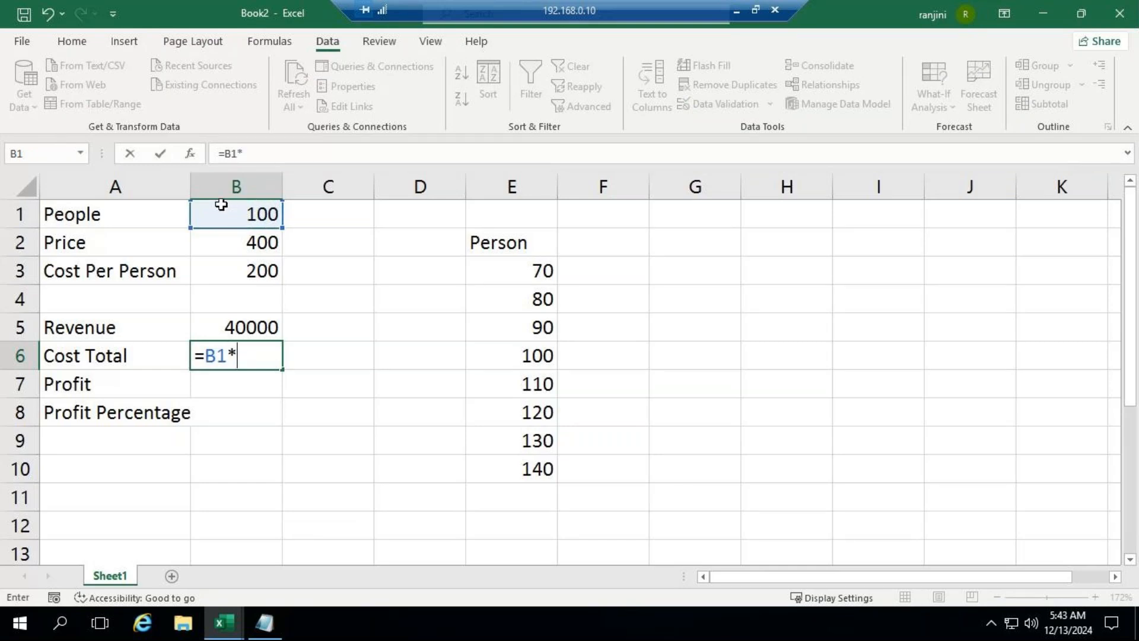
pyautogui.click(240, 274)
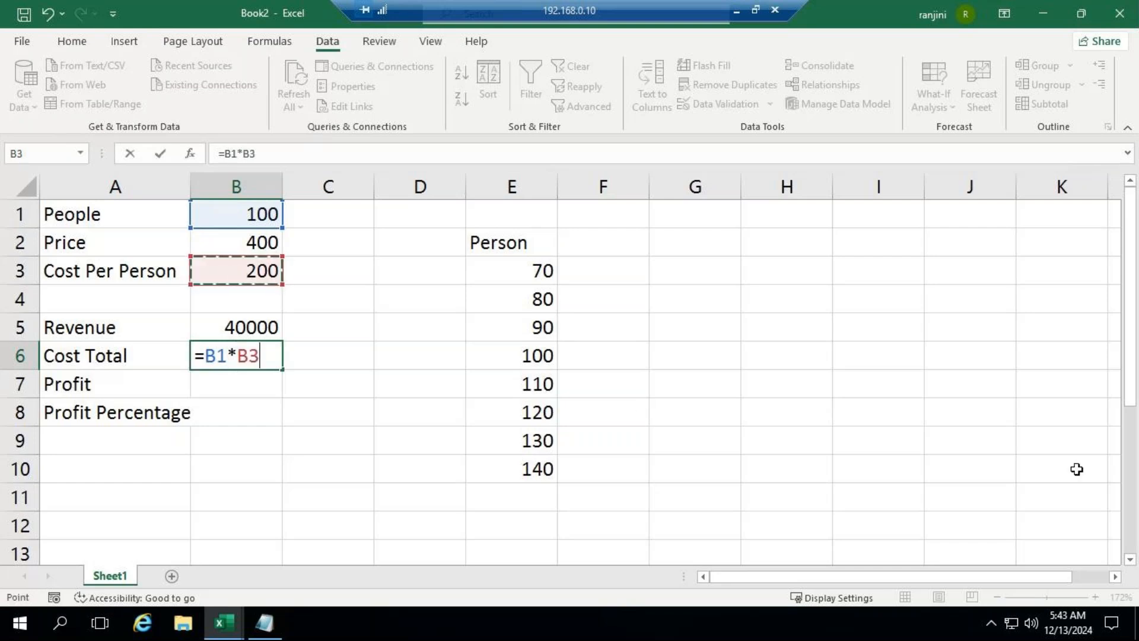
pyautogui.press('Return')
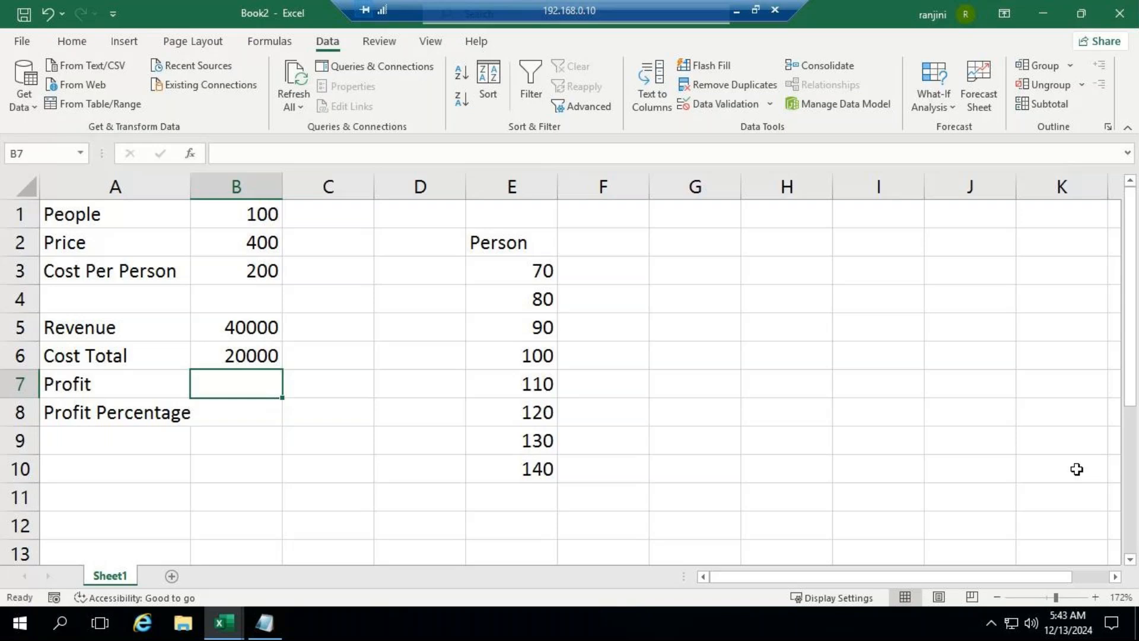
# Step: Calculate Profit in B7 as revenue minus total cost with the formula =B5-B6
pyautogui.write('=')
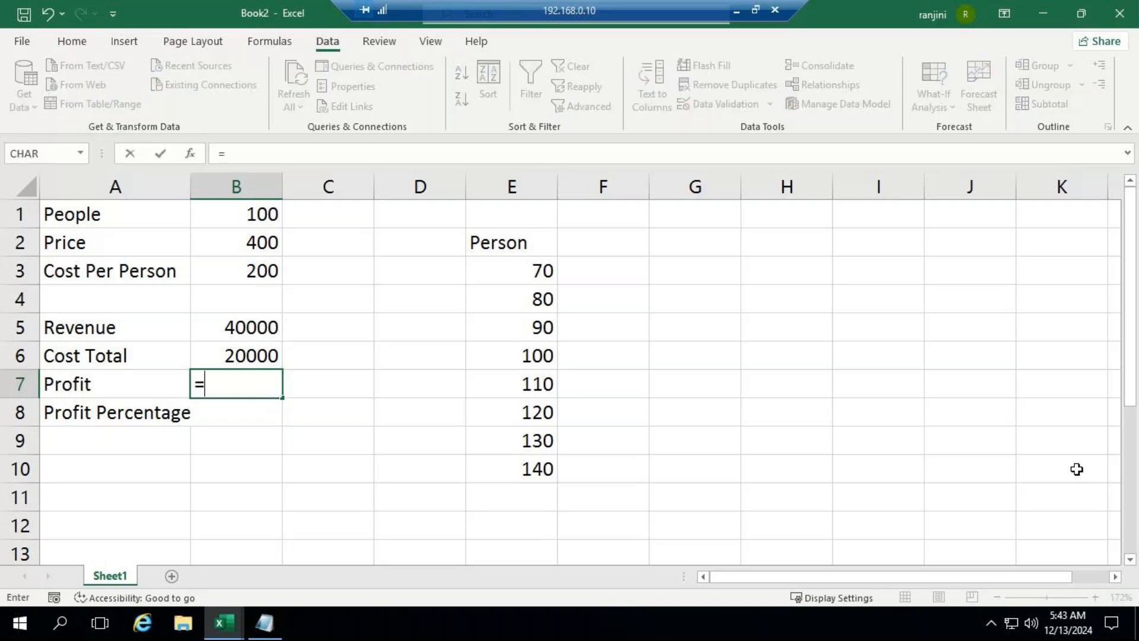
pyautogui.click(243, 323)
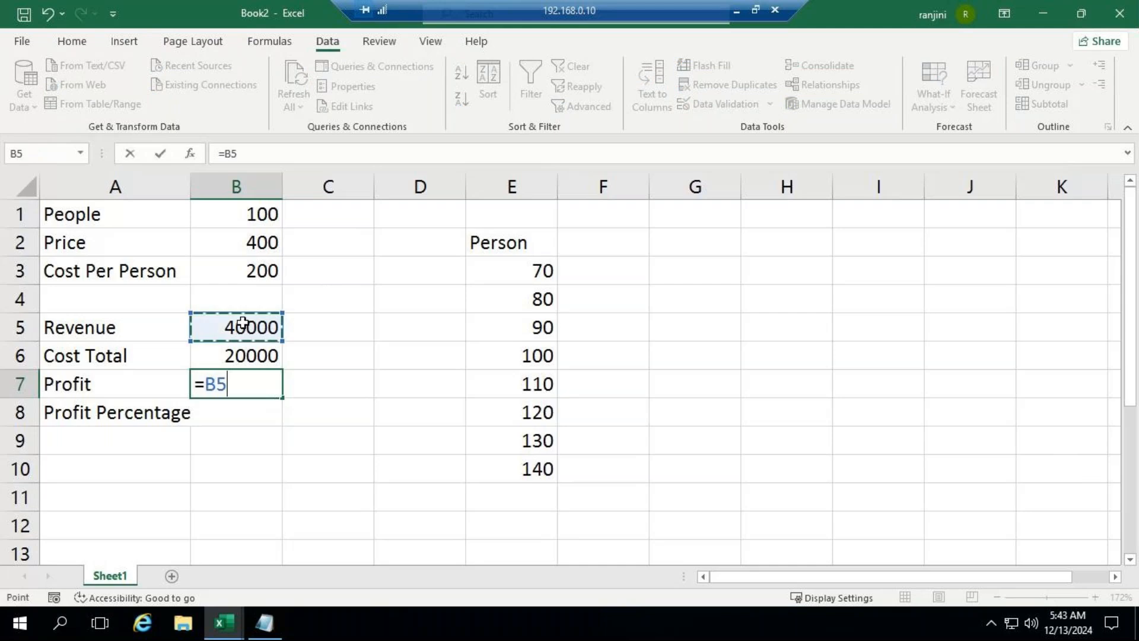
pyautogui.write('-')
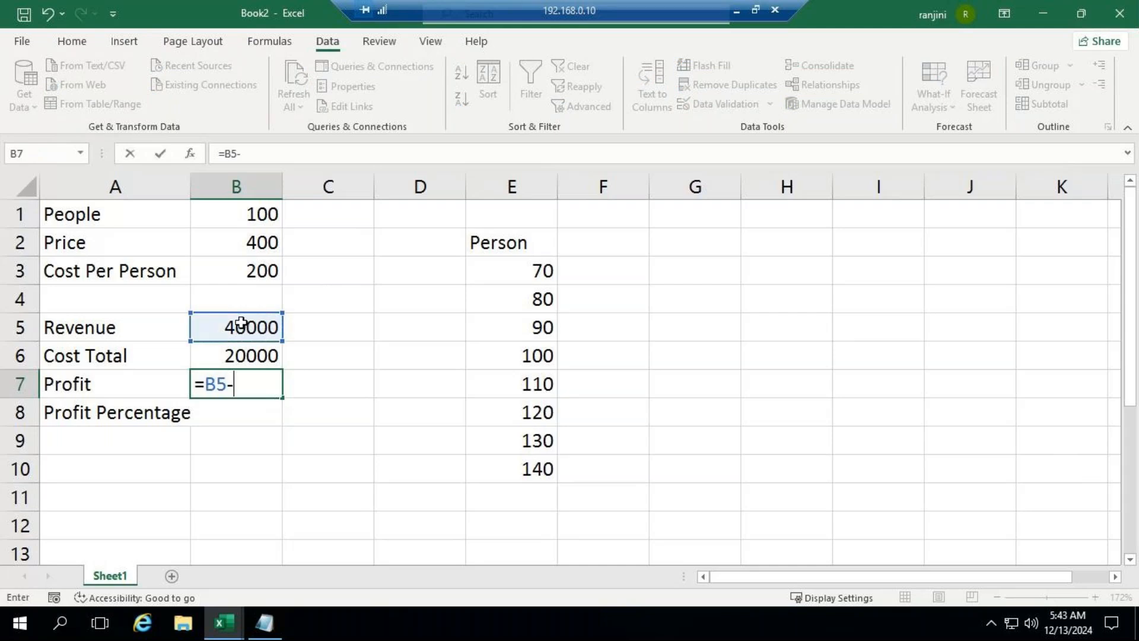
pyautogui.click(226, 356)
pyautogui.hotkey('ctrl', 'Return')
pyautogui.press('Return')
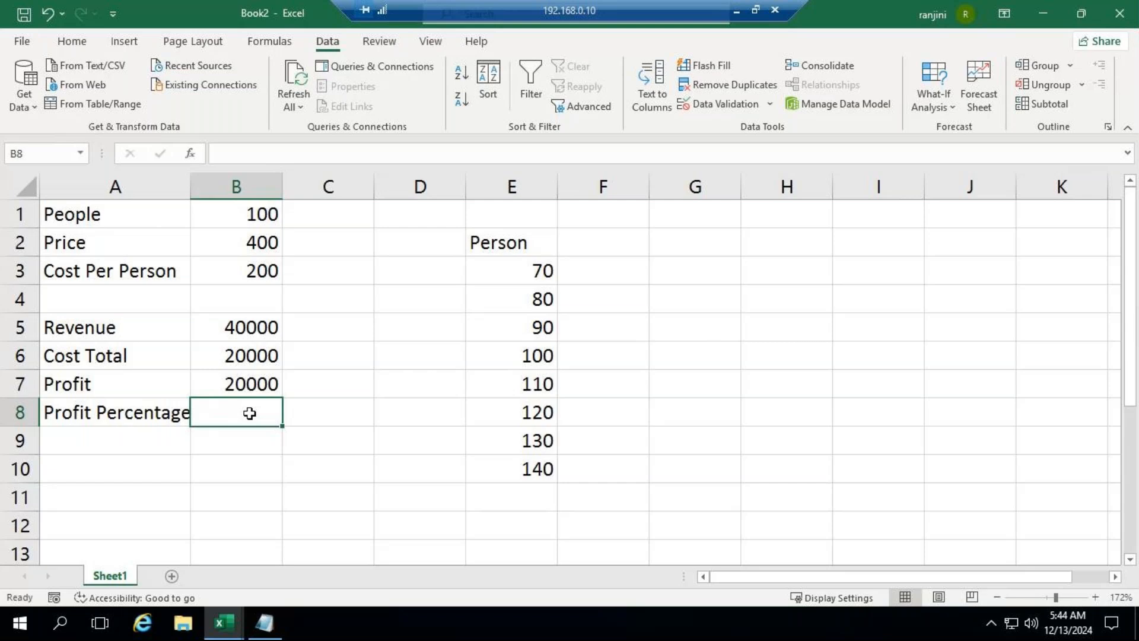
# Step: Calculate Profit Percentage in B8 as profit divided by revenue with the formula =B7/B5
pyautogui.write('=')
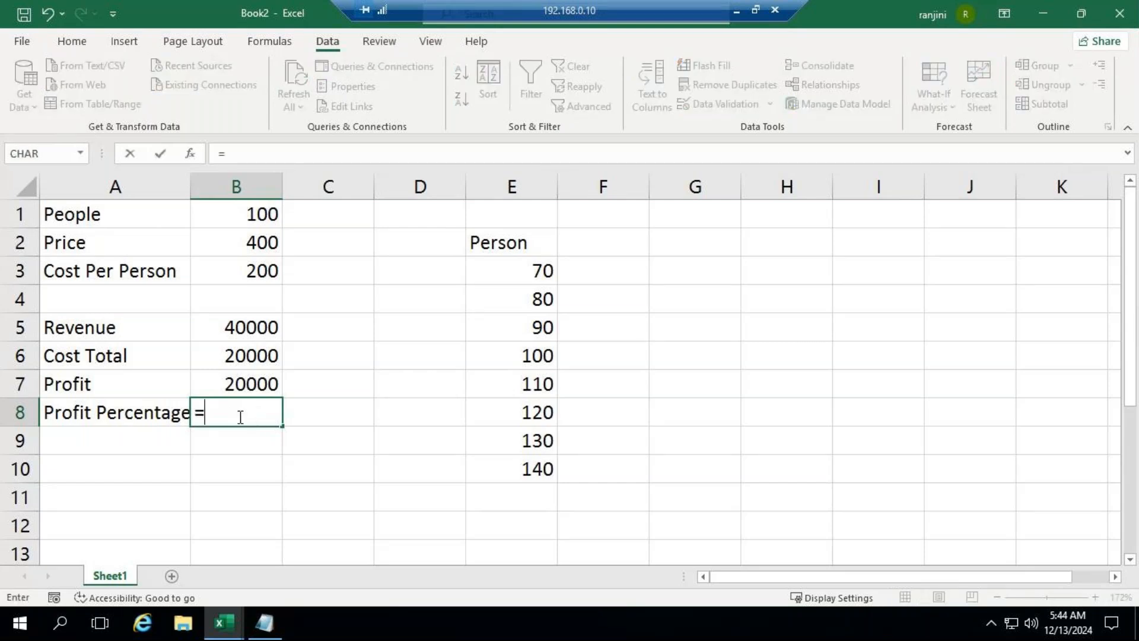
pyautogui.click(235, 383)
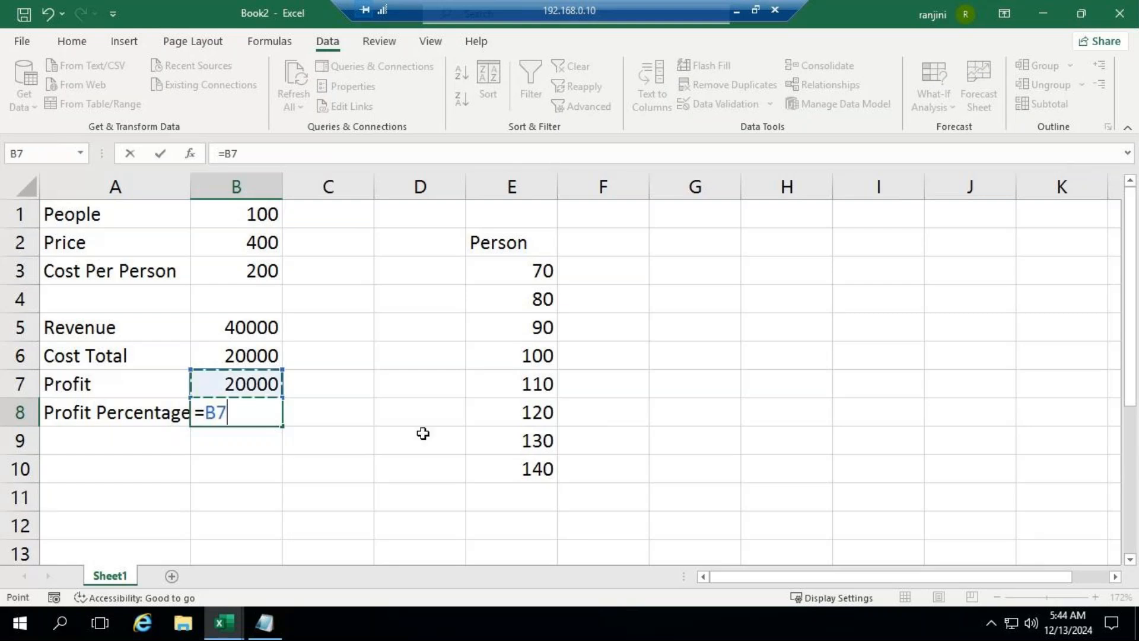
pyautogui.write('/')
pyautogui.click(256, 331)
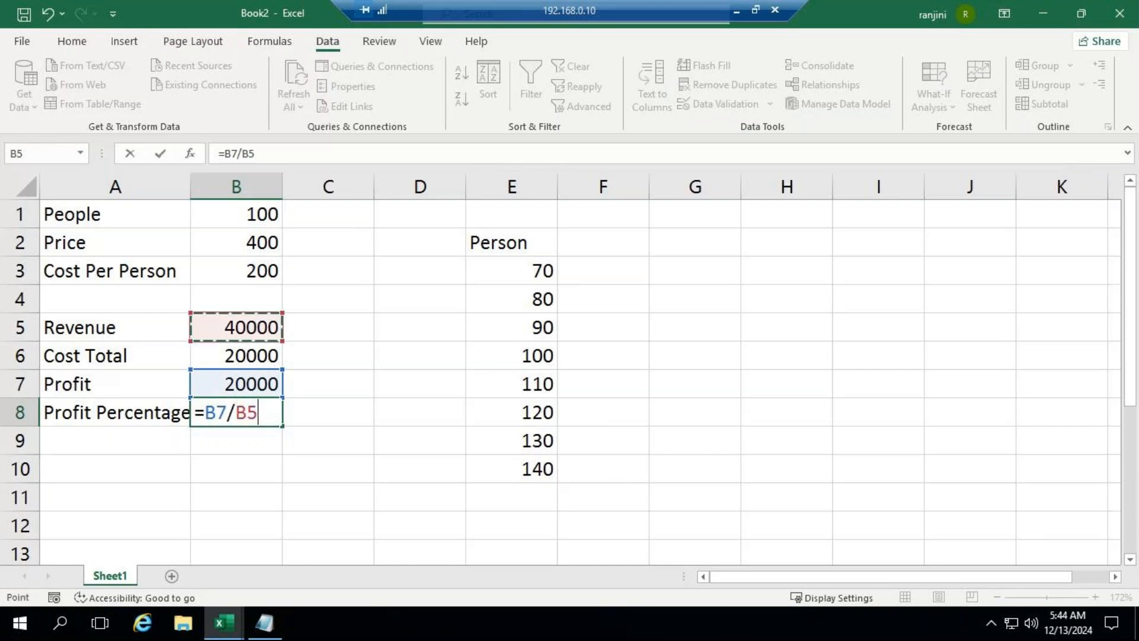
pyautogui.press('Return')
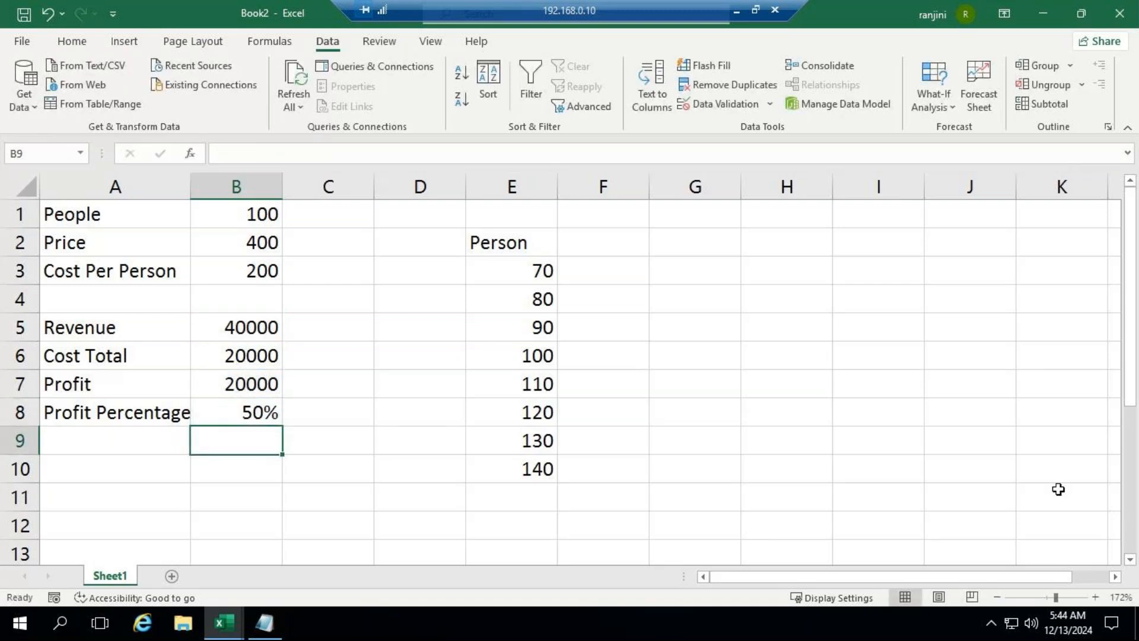
# Step: Link cell F2, beside the Person heading, to the profit with the formula =B7
pyautogui.click(613, 248)
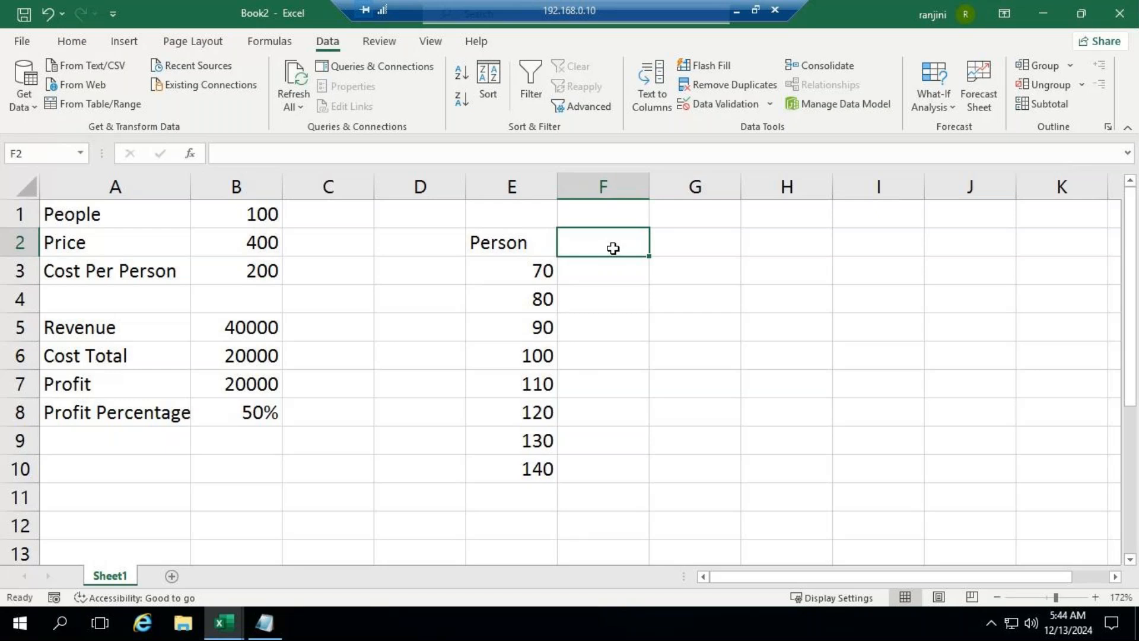
pyautogui.write('=')
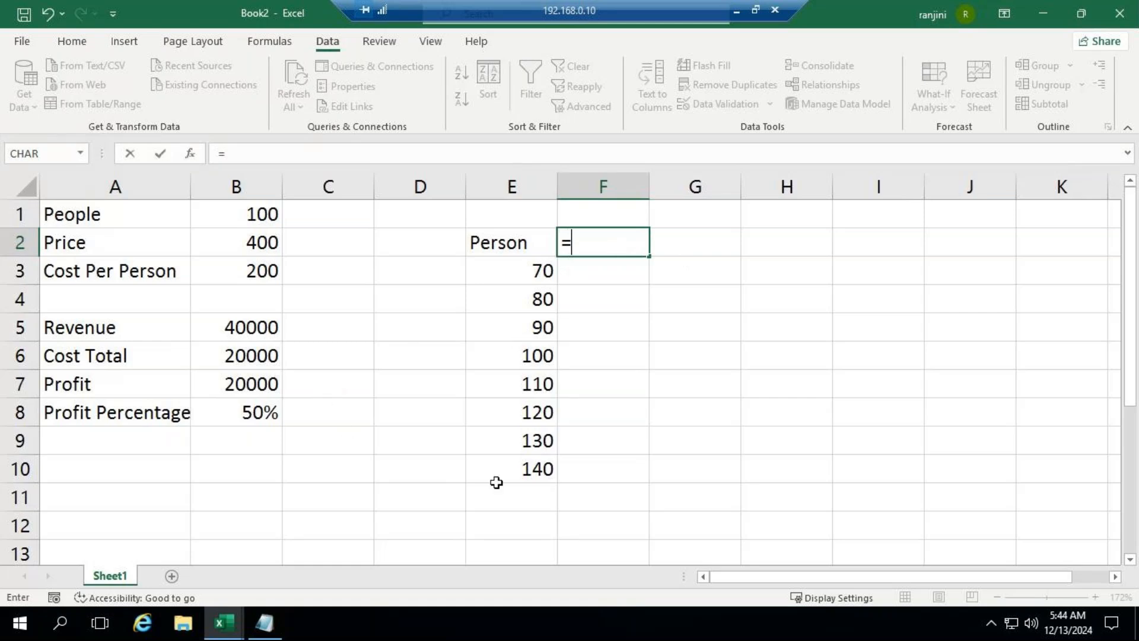
pyautogui.write('b')
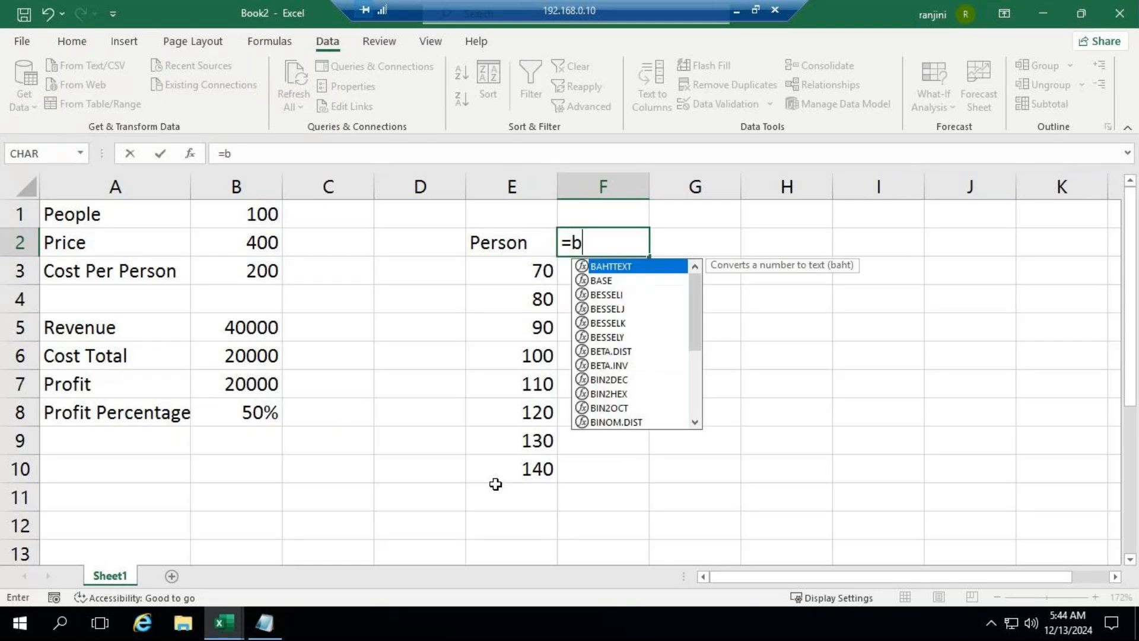
pyautogui.write('7')
pyautogui.press('Return')
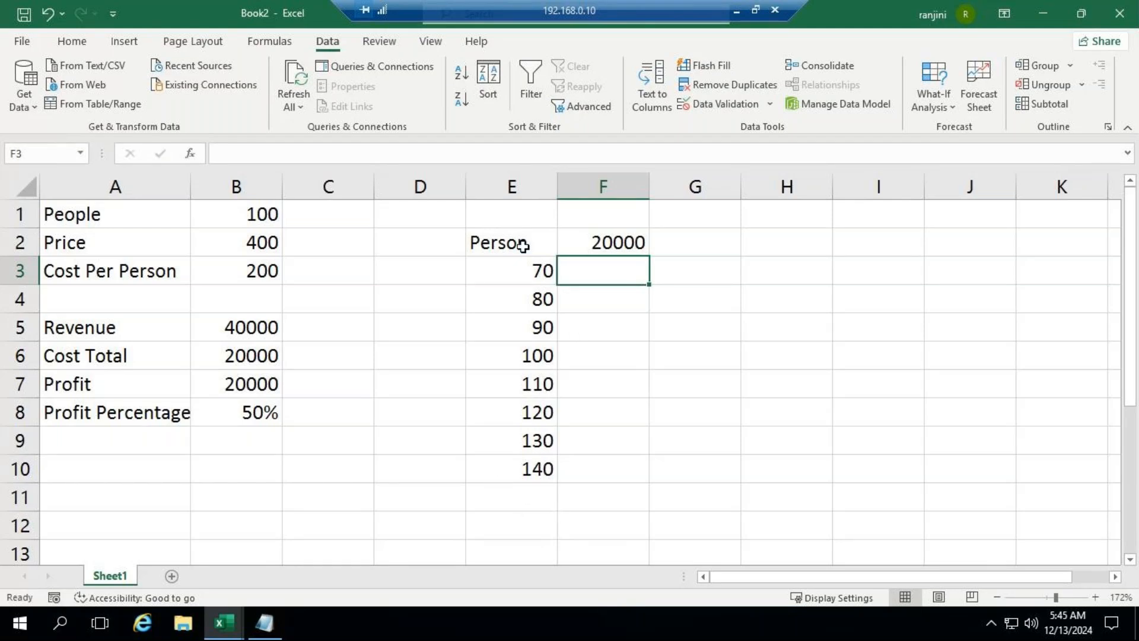
# Step: Create a one-variable What-If data table over E2:F10 with the People cell B1 as the column input cell
pyautogui.moveTo(520, 244); pyautogui.dragTo(602, 479)
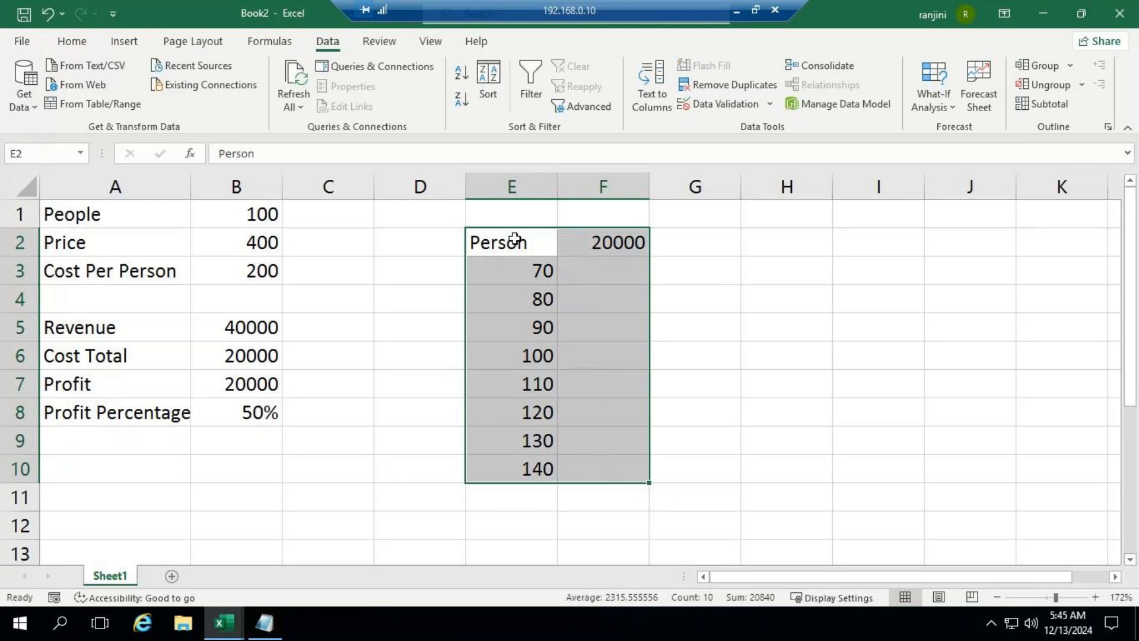
pyautogui.moveTo(515, 239); pyautogui.dragTo(588, 467)
pyautogui.click(933, 105)
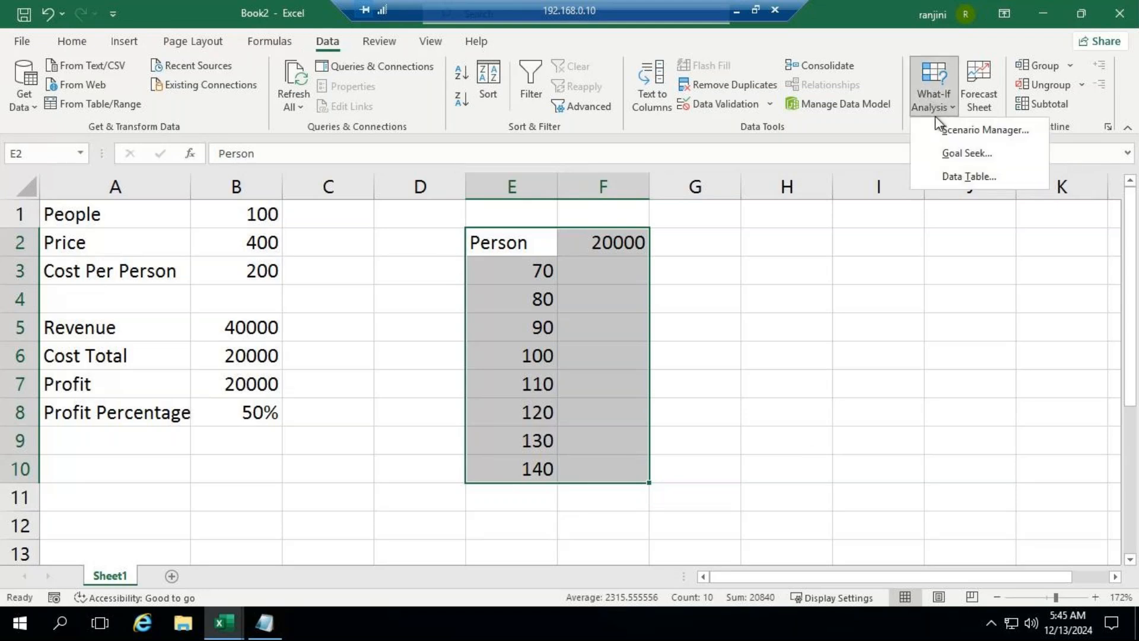
pyautogui.click(985, 175)
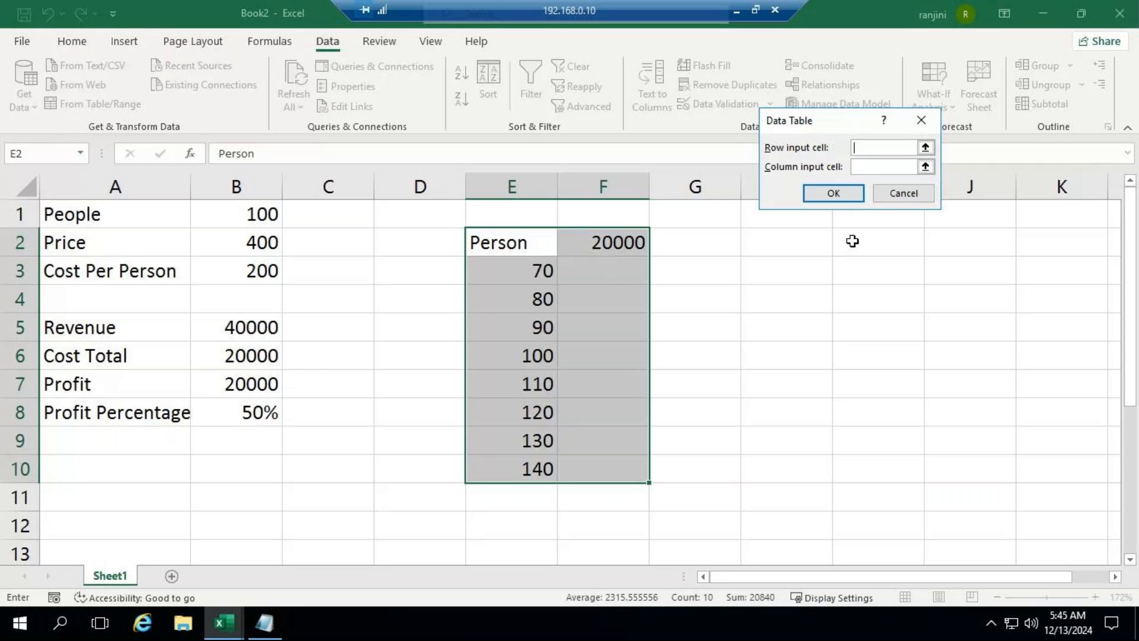
pyautogui.press('Tab')
pyautogui.click(230, 214)
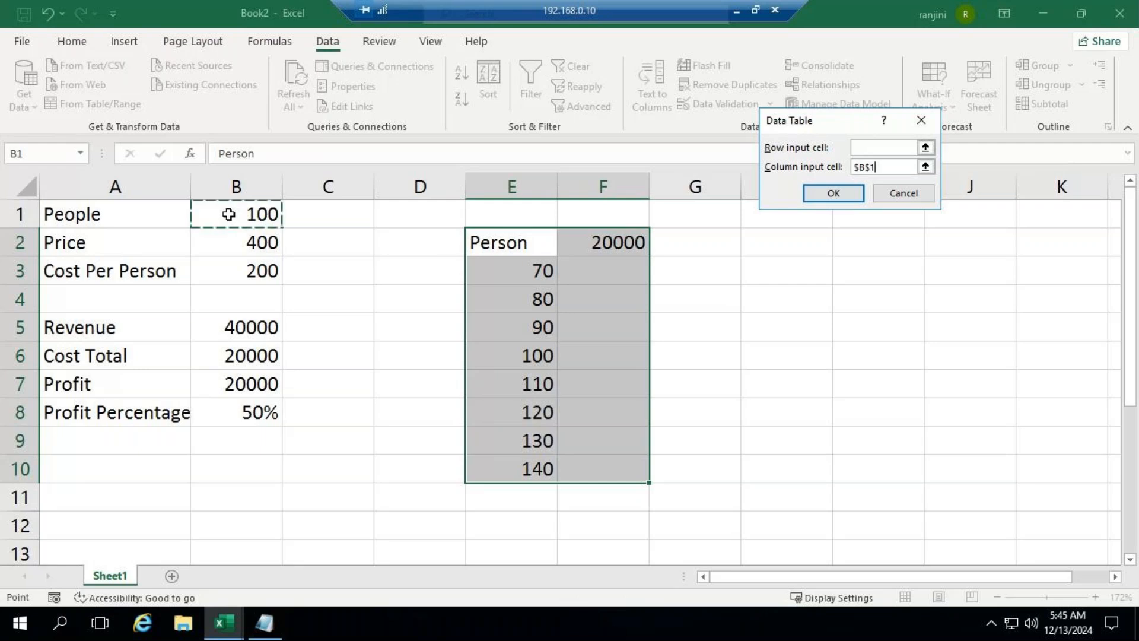
pyautogui.click(821, 190)
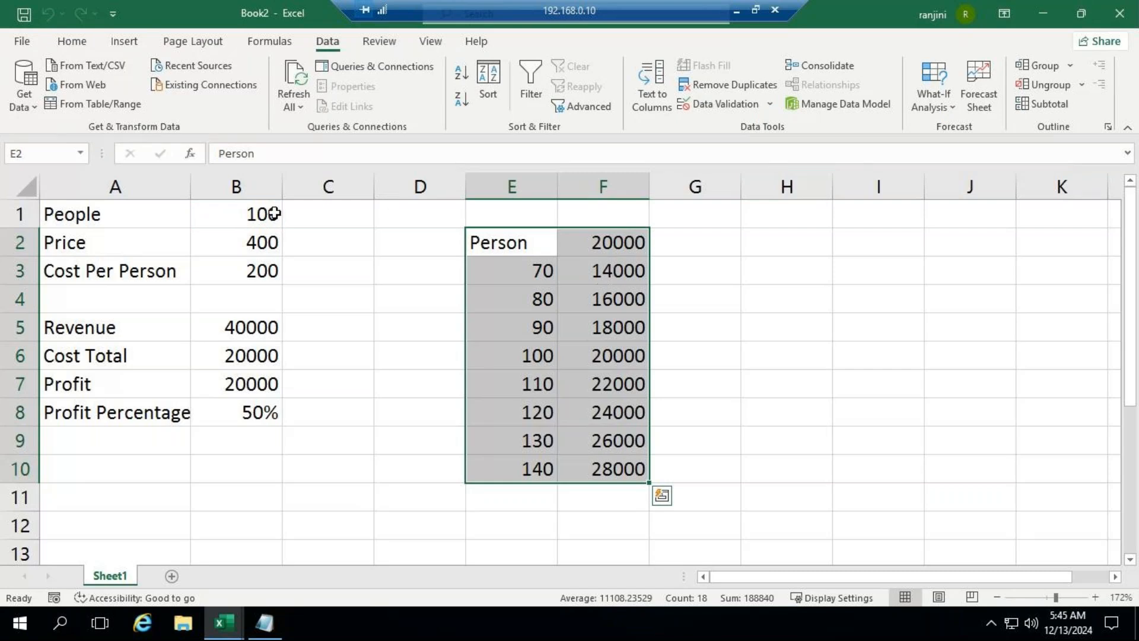
# Step: Try a People value of 70 in B1 to check the model against the data table, and undo the change
pyautogui.click(229, 215)
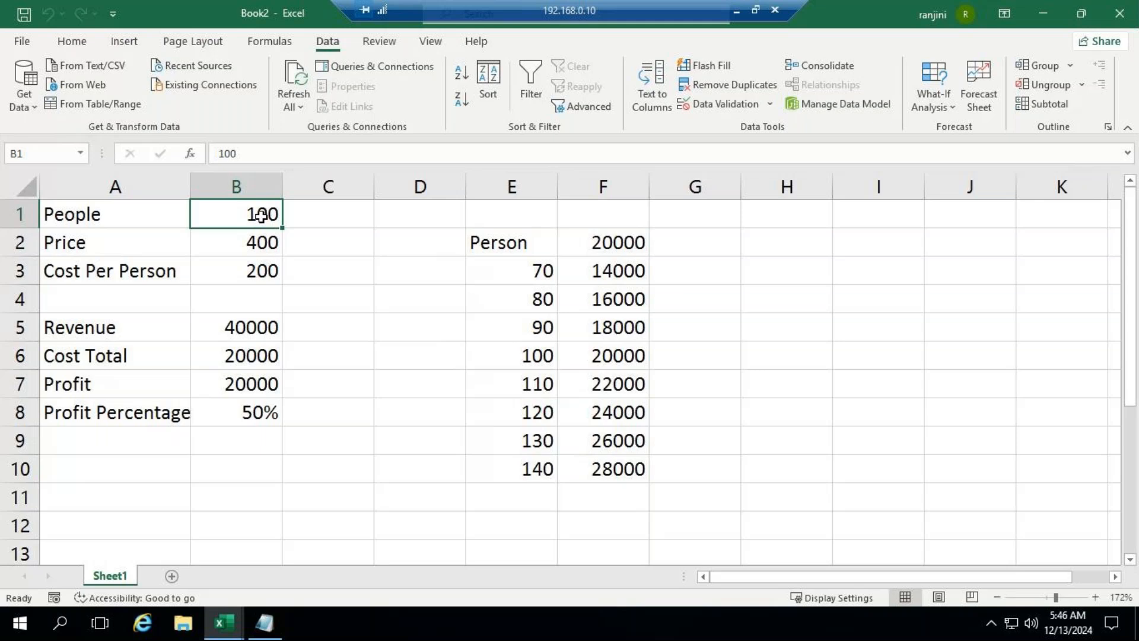
pyautogui.write('70')
pyautogui.press('Return')
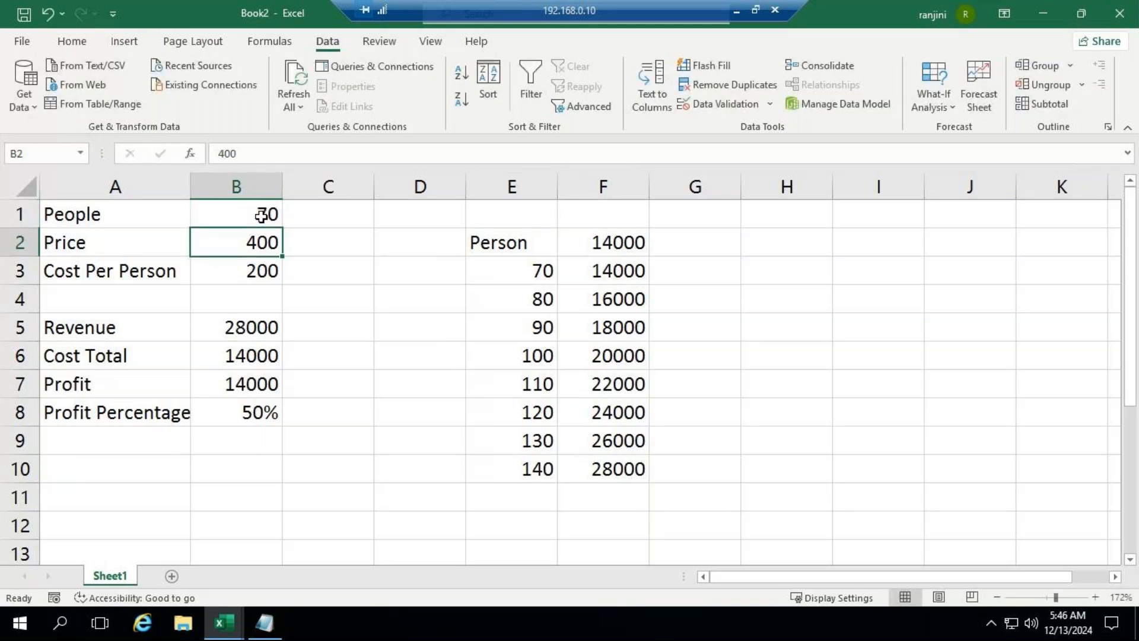
pyautogui.click(47, 11)
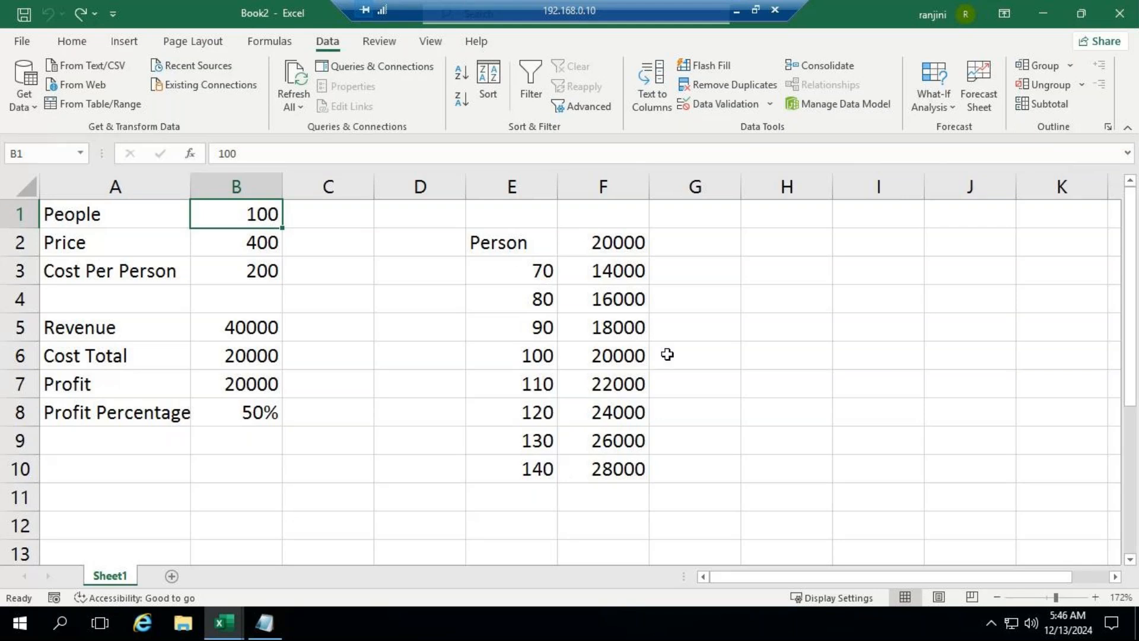
pyautogui.click(735, 9)
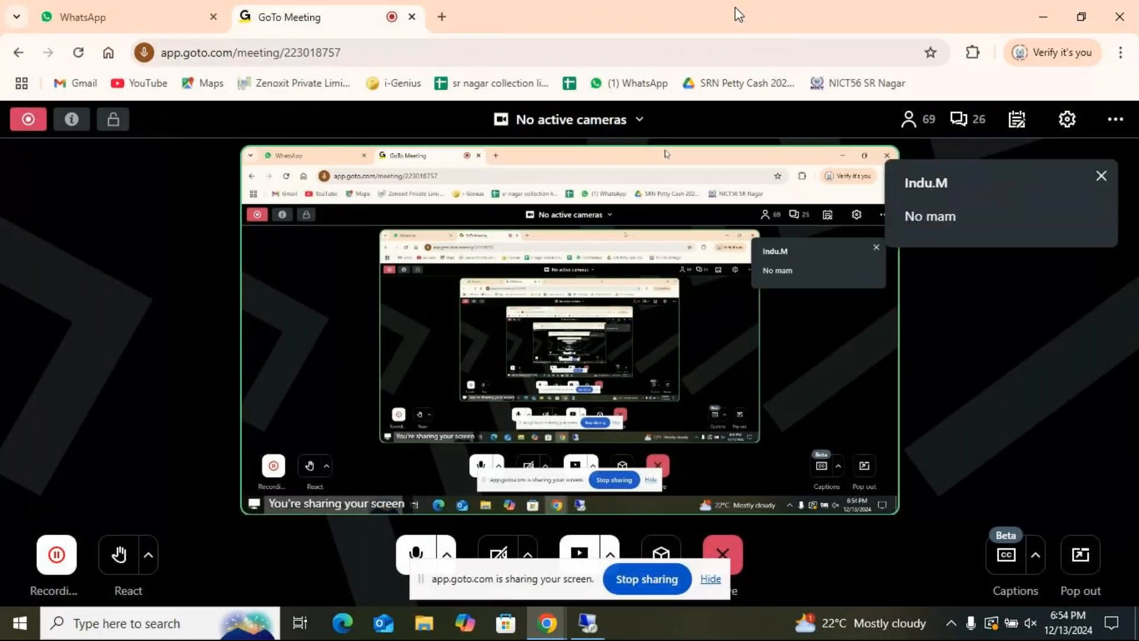
pyautogui.click(581, 629)
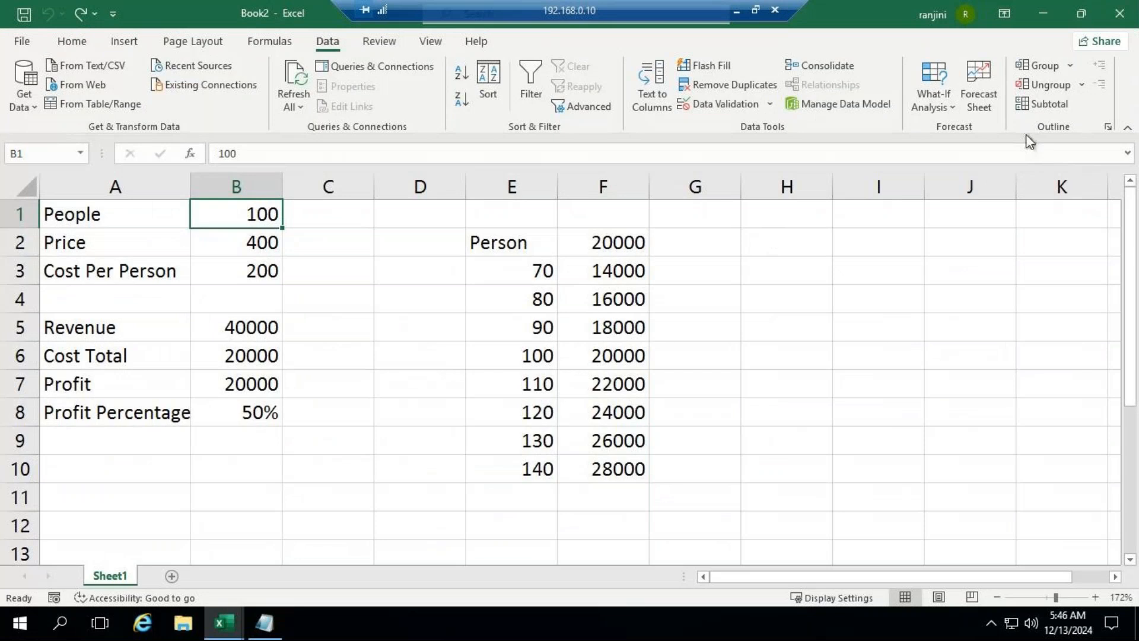
# Step: Open the recent ADVEXL workbook in a new Excel window, enter its password, and dismiss the circular-reference warning
pyautogui.moveTo(238, 636)
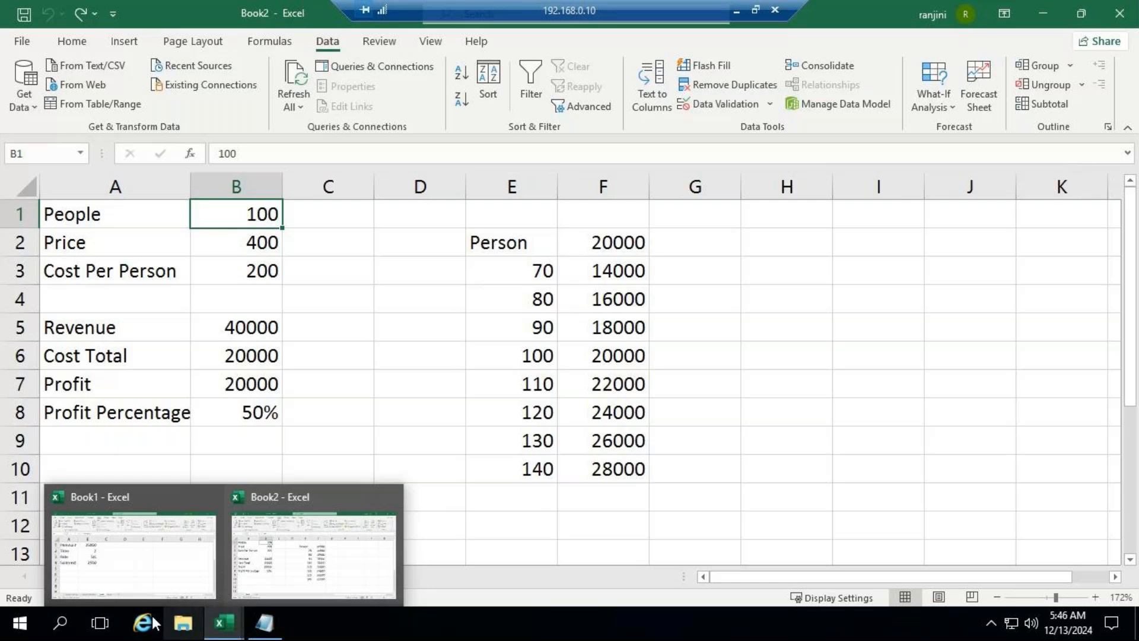
pyautogui.click(62, 624)
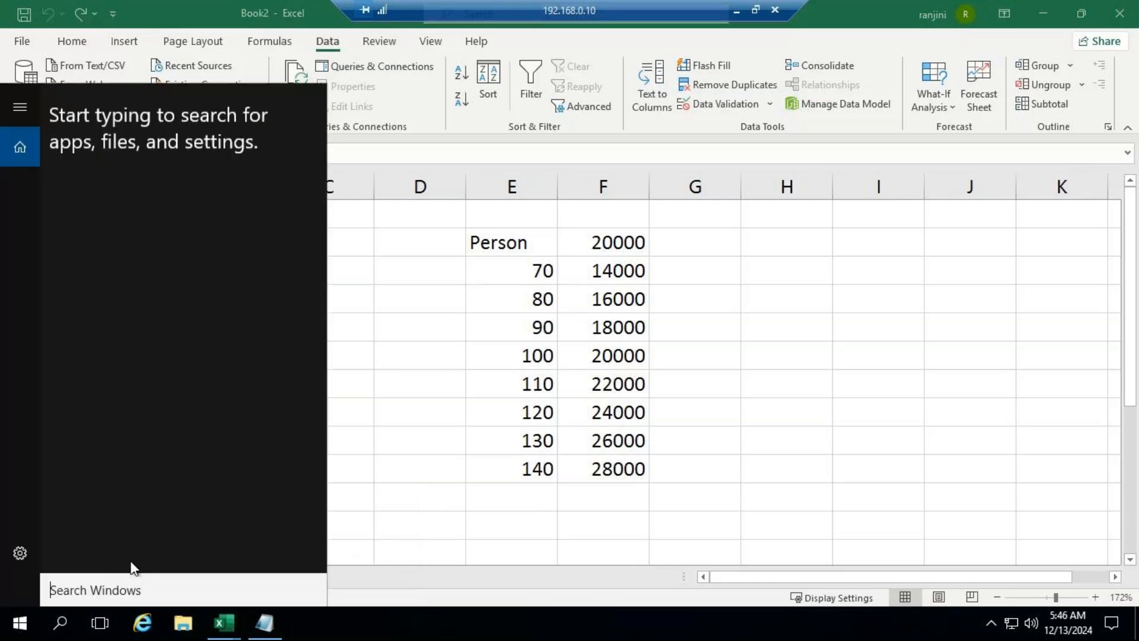
pyautogui.write('excel')
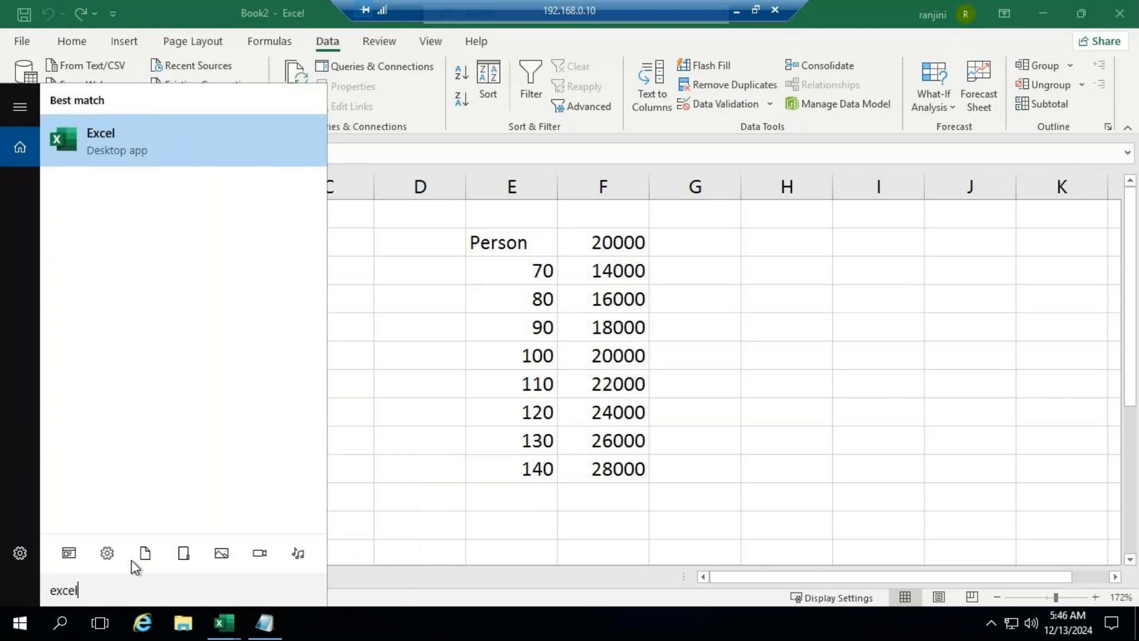
pyautogui.click(166, 140)
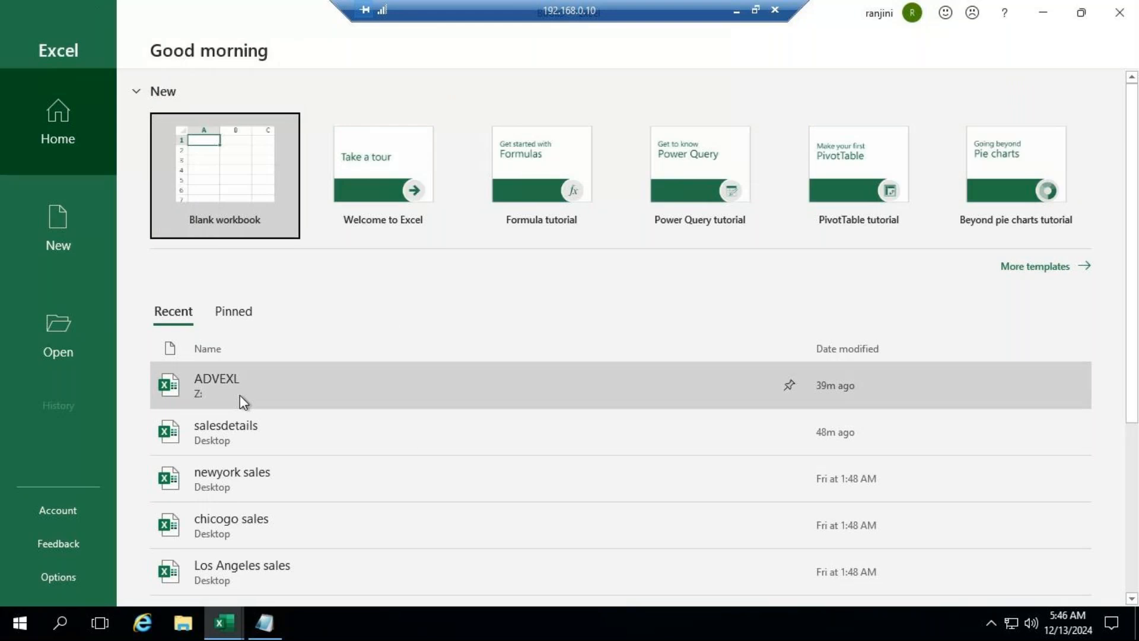
pyautogui.click(238, 394)
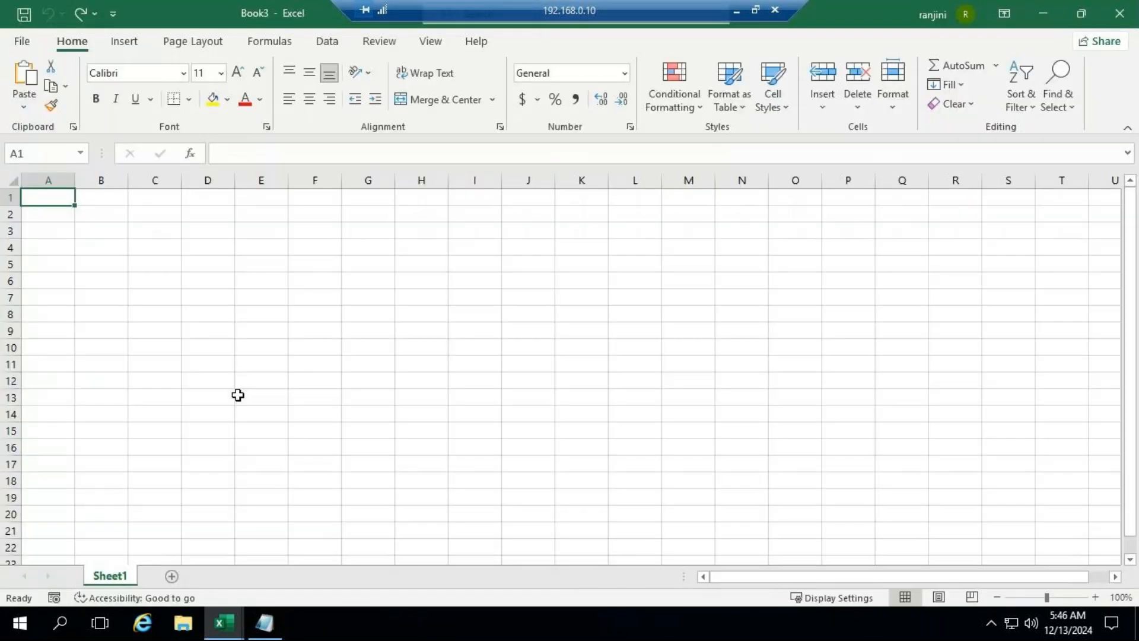
pyautogui.write('•••')
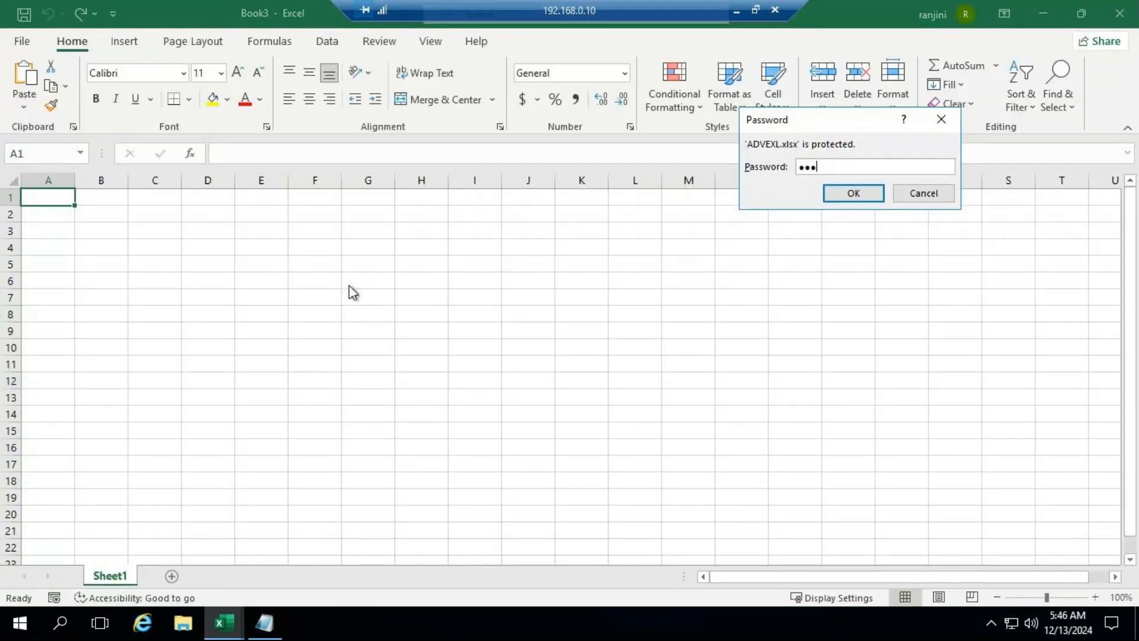
pyautogui.press('Return')
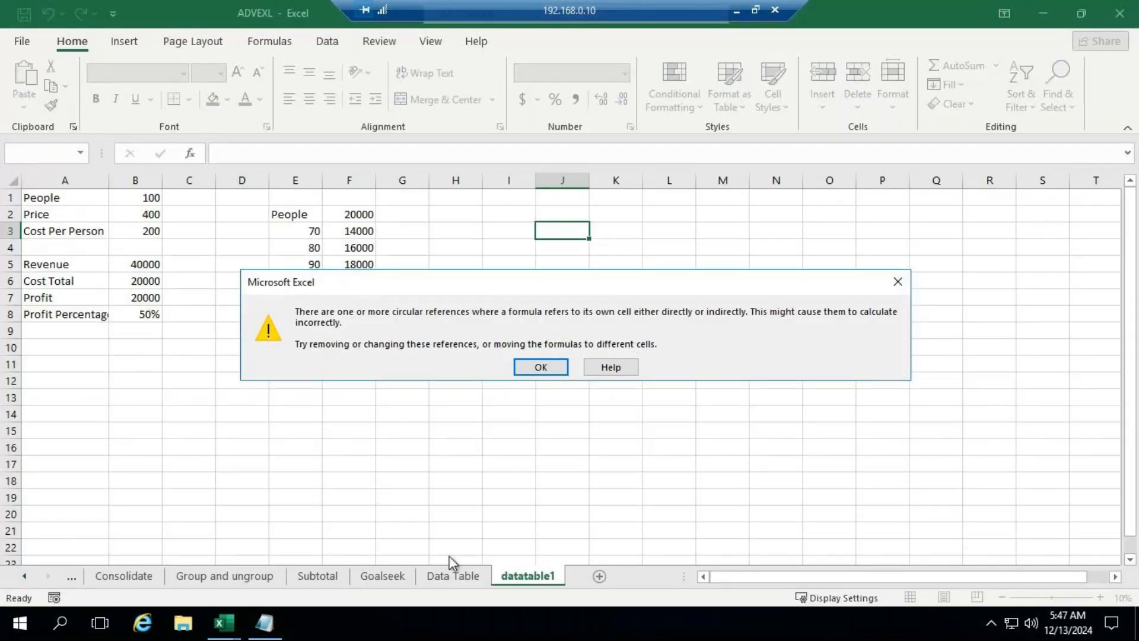
pyautogui.click(905, 283)
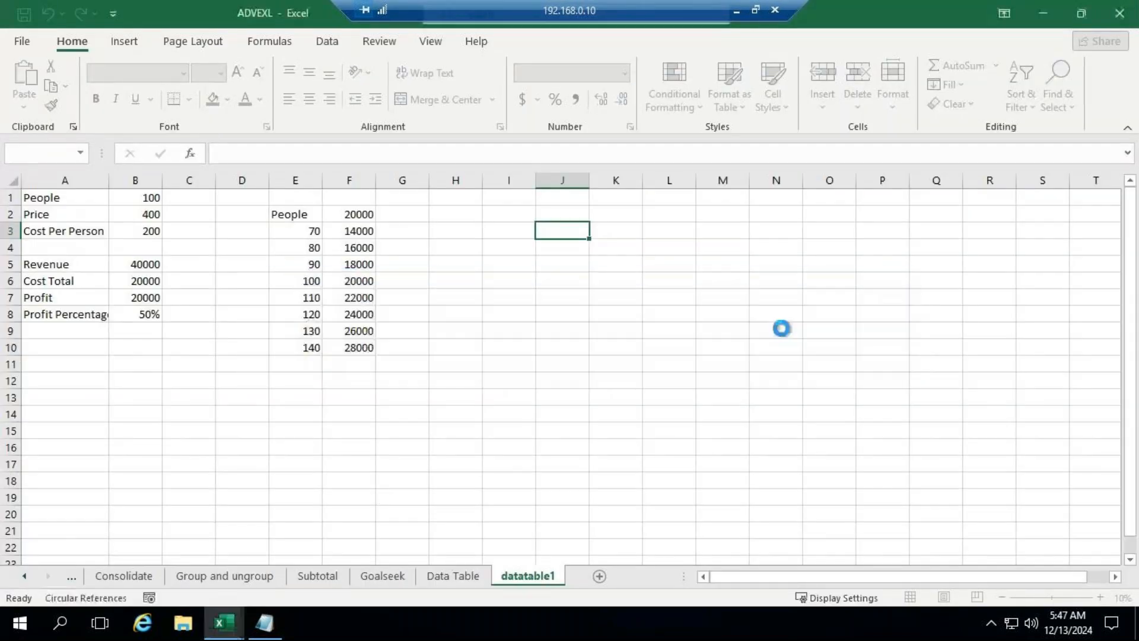
# Step: Copy the notes and sales table in A1:F37 of the Group and ungroup sheet
pyautogui.click(219, 577)
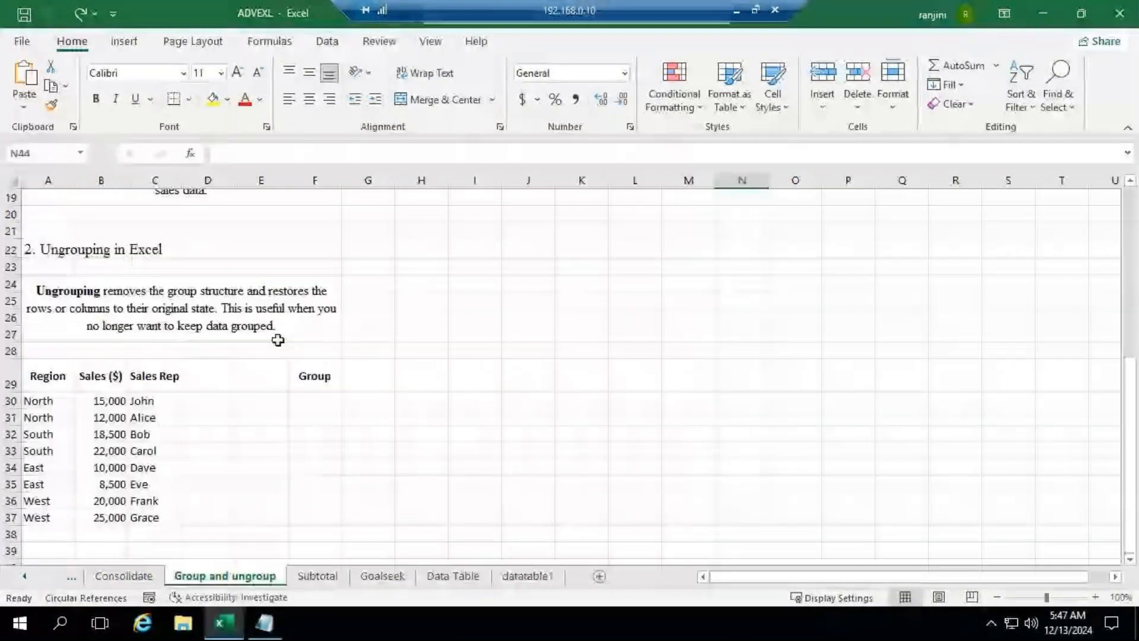
pyautogui.scroll(6, 288, 286)
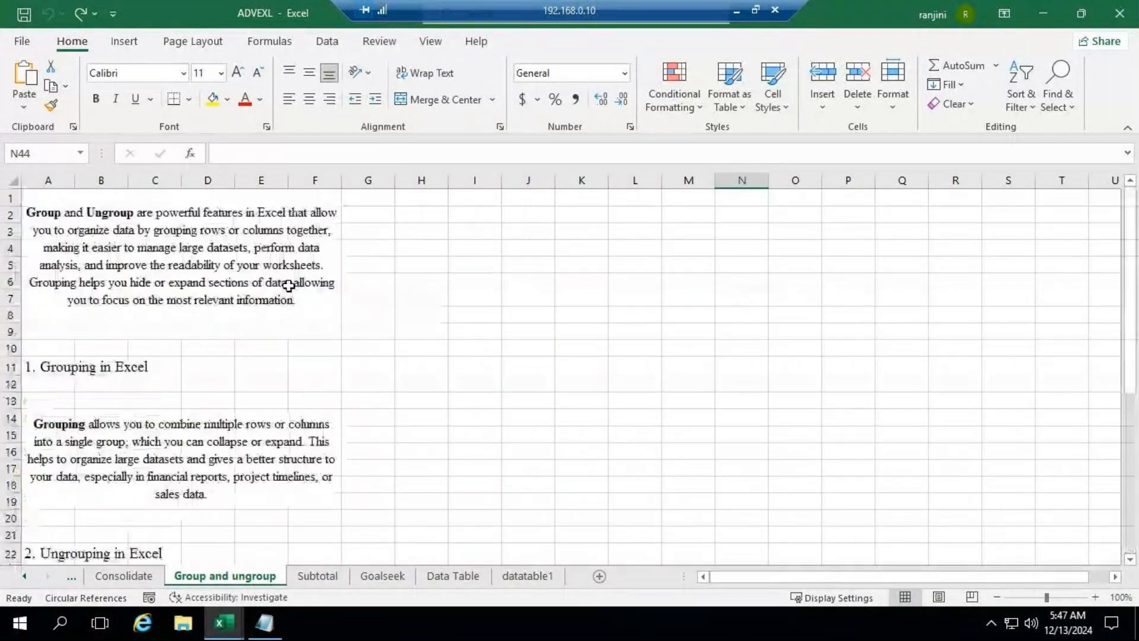
pyautogui.moveTo(102, 196); pyautogui.dragTo(187, 161)
pyautogui.hotkey('ctrl', 'c')
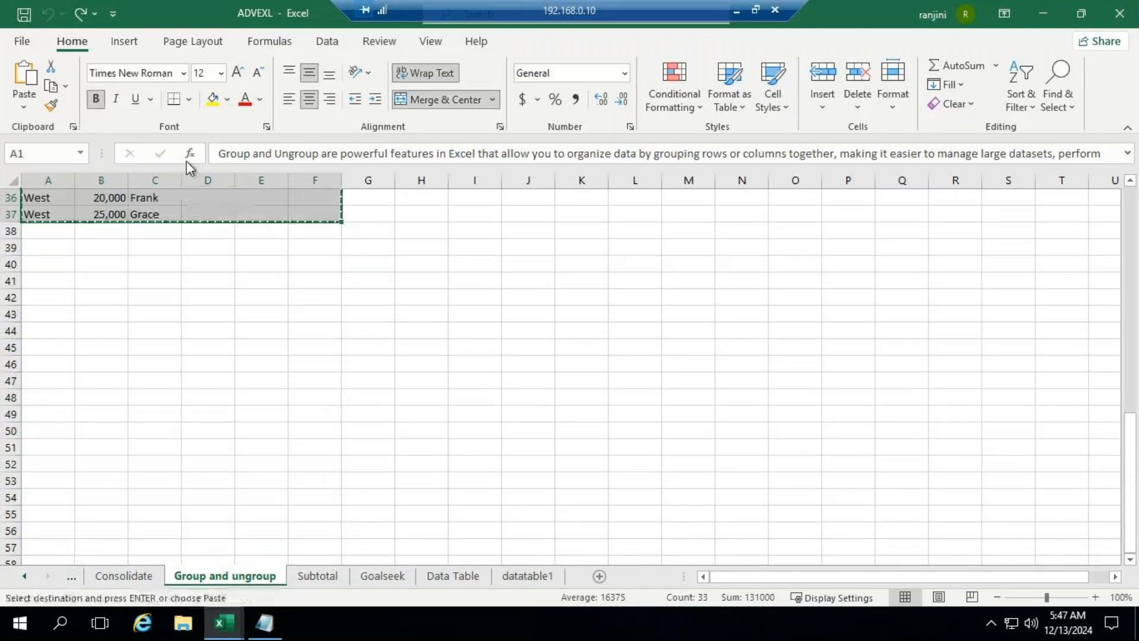
# Step: Switch to Notepad and replace its text with the copied grouping notes and sales table
pyautogui.click(264, 623)
pyautogui.moveTo(11, 52); pyautogui.dragTo(355, 396)
pyautogui.hotkey('ctrl', 'v')
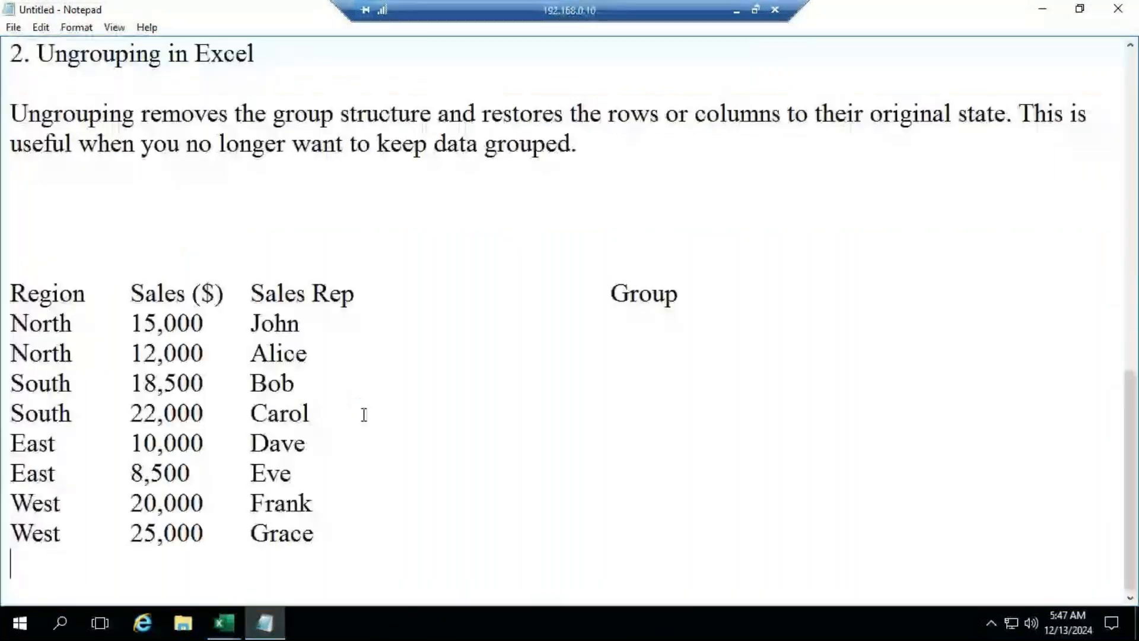
pyautogui.scroll(10, 452, 343)
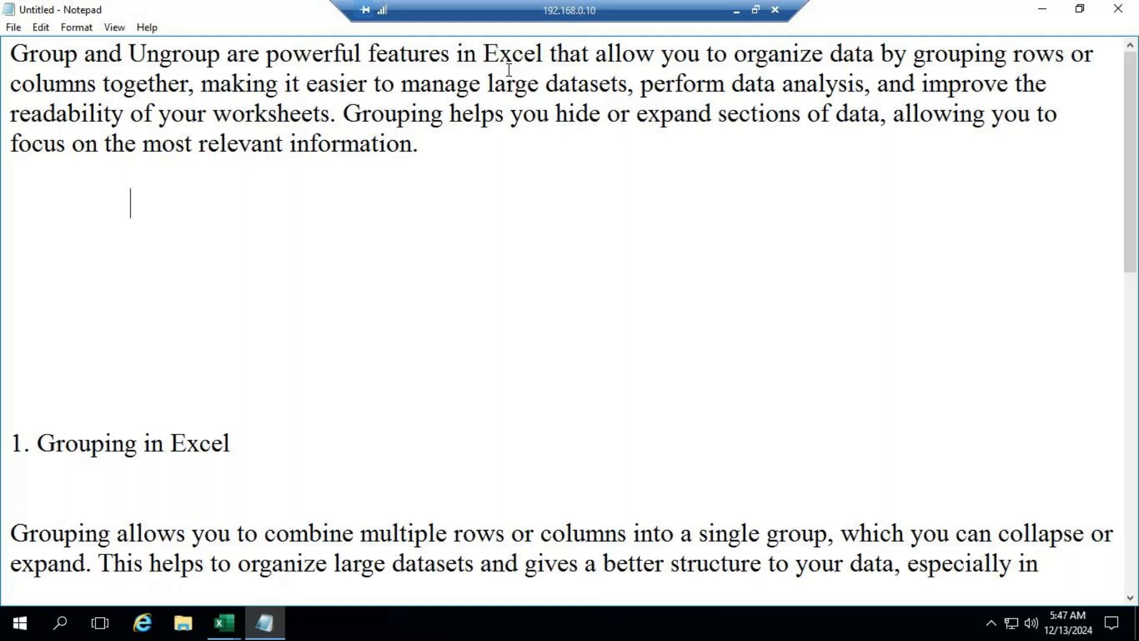
# Step: Delete the surplus blank lines between the introductory paragraph and the "1. Grouping in Excel" heading
pyautogui.click(37, 187)
pyautogui.scroll(-2, 77, 356)
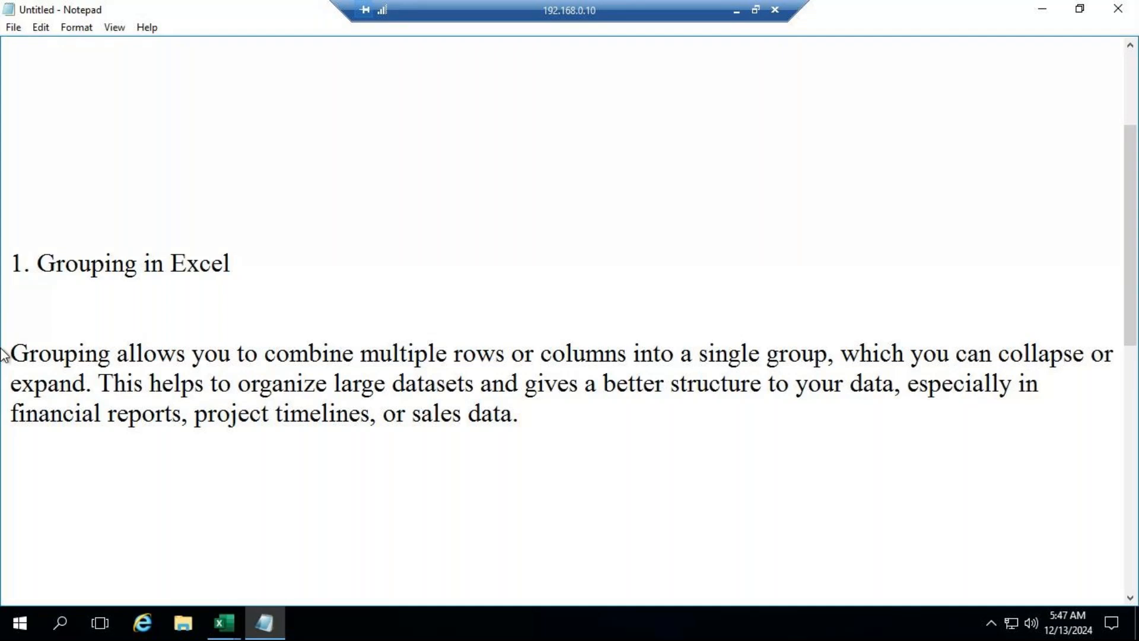
pyautogui.hotkey('ctrl', 'v')
pyautogui.click(36, 198)
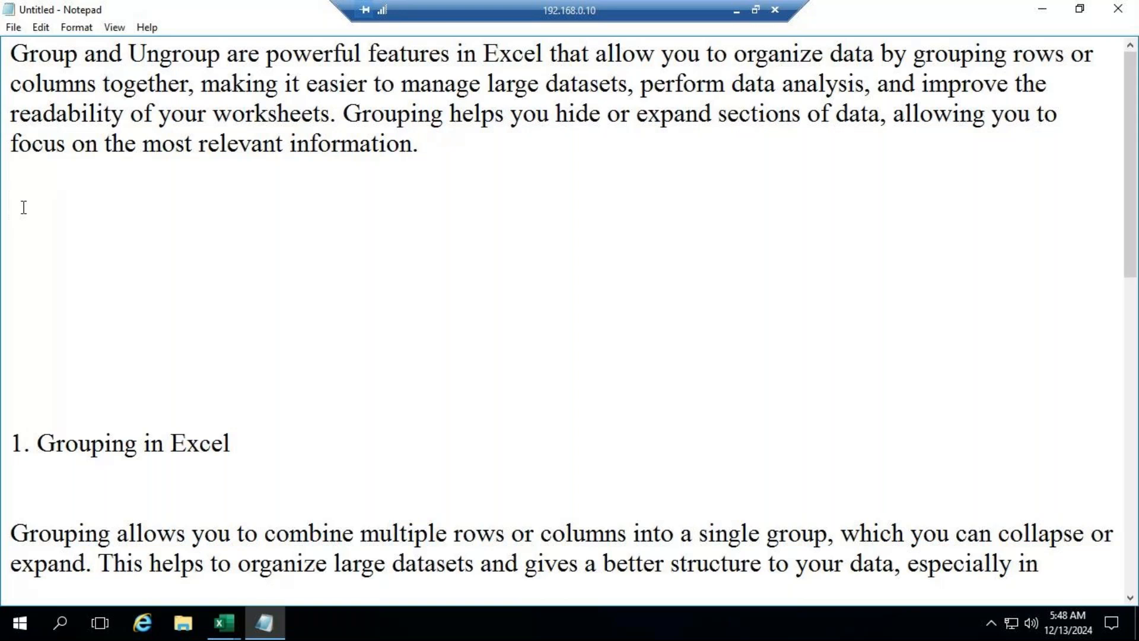
pyautogui.press('Delete')
pyautogui.press('Delete')
pyautogui.press('Delete')
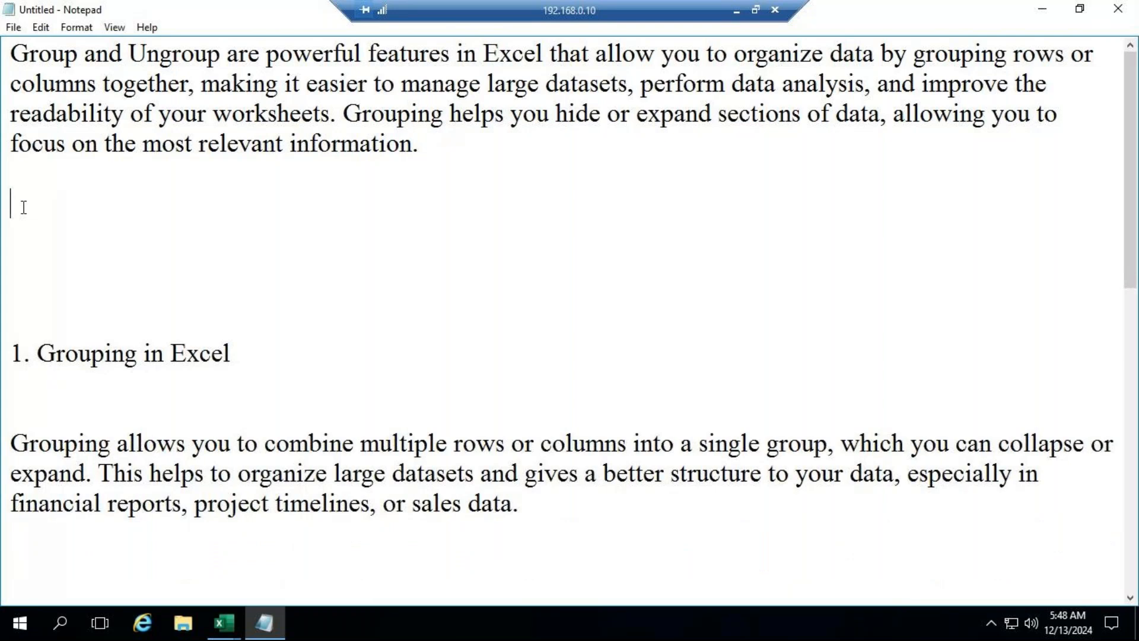
pyautogui.press('Delete')
pyautogui.press('BackSpace')
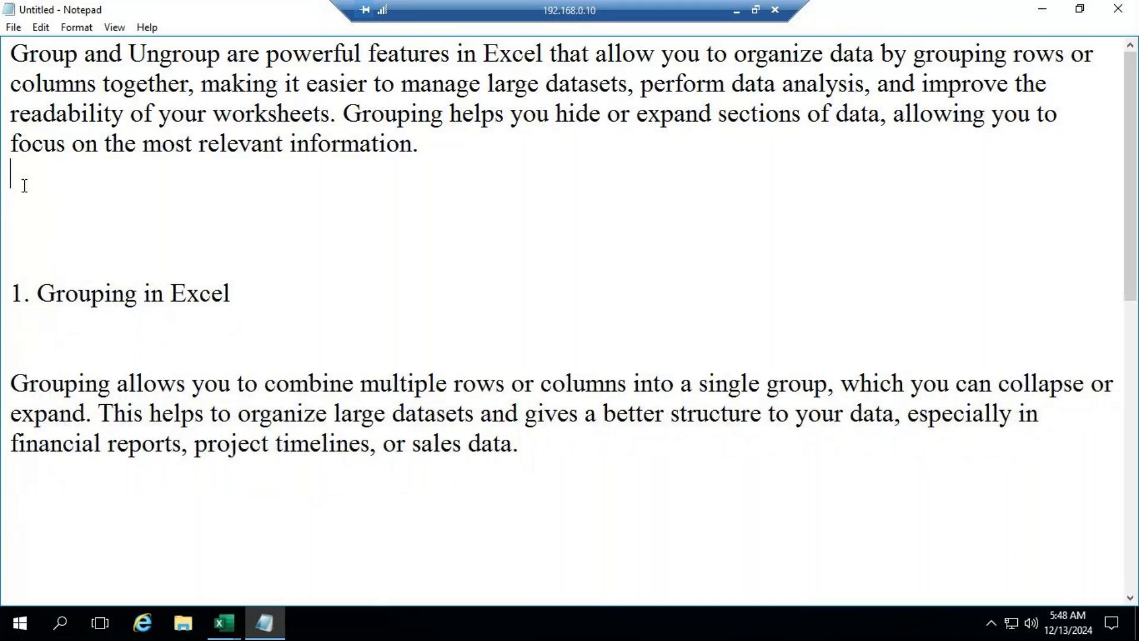
pyautogui.press('Delete')
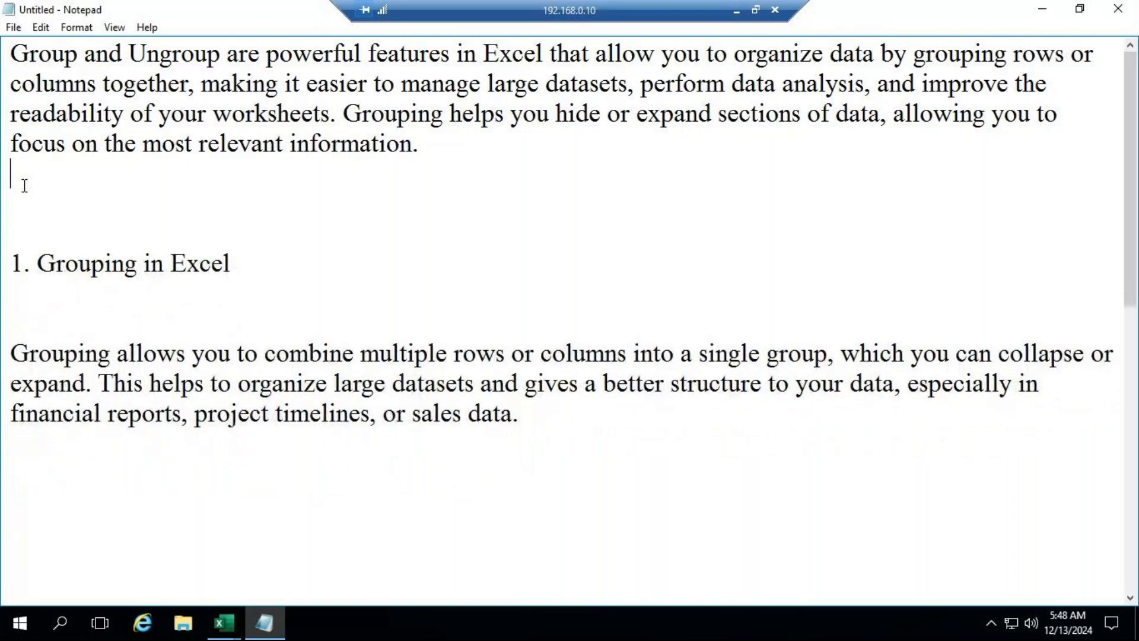
pyautogui.press('Delete')
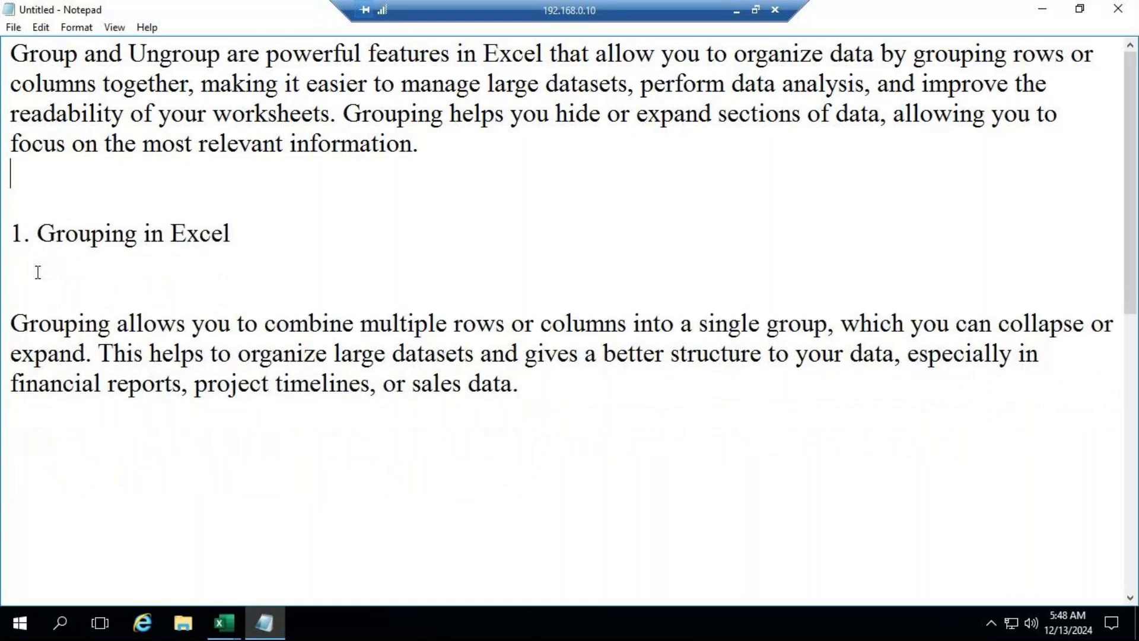
# Step: Delete the surplus blank lines between the grouping paragraph and the "2. Ungrouping in Excel" heading
pyautogui.click(22, 430)
pyautogui.press('Delete')
pyautogui.press('Delete')
pyautogui.press('Delete')
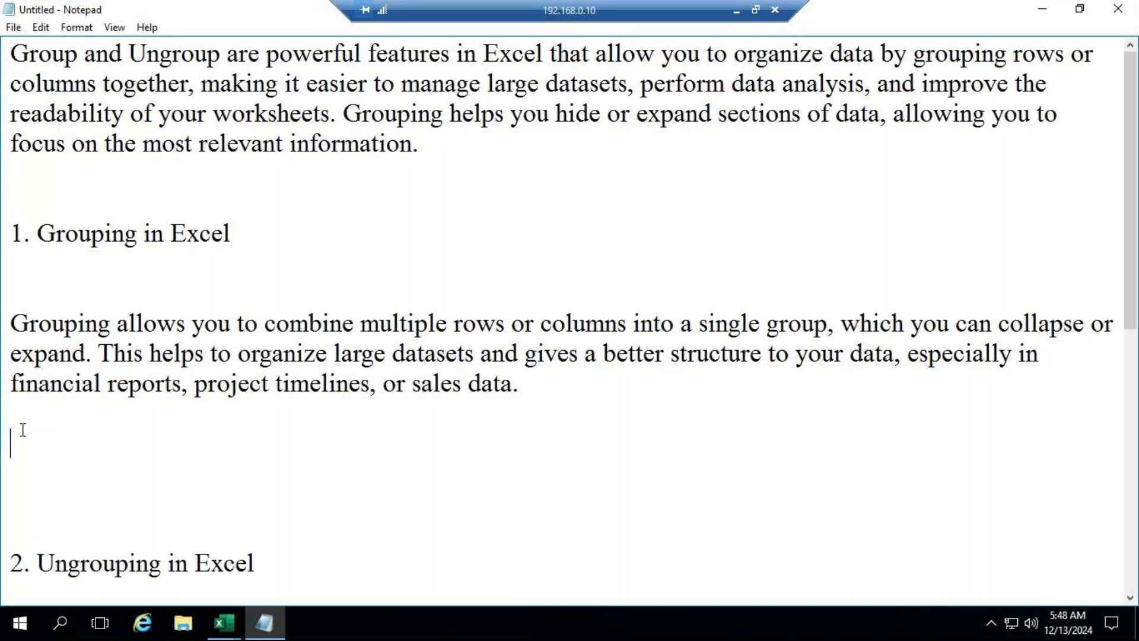
pyautogui.press('Delete')
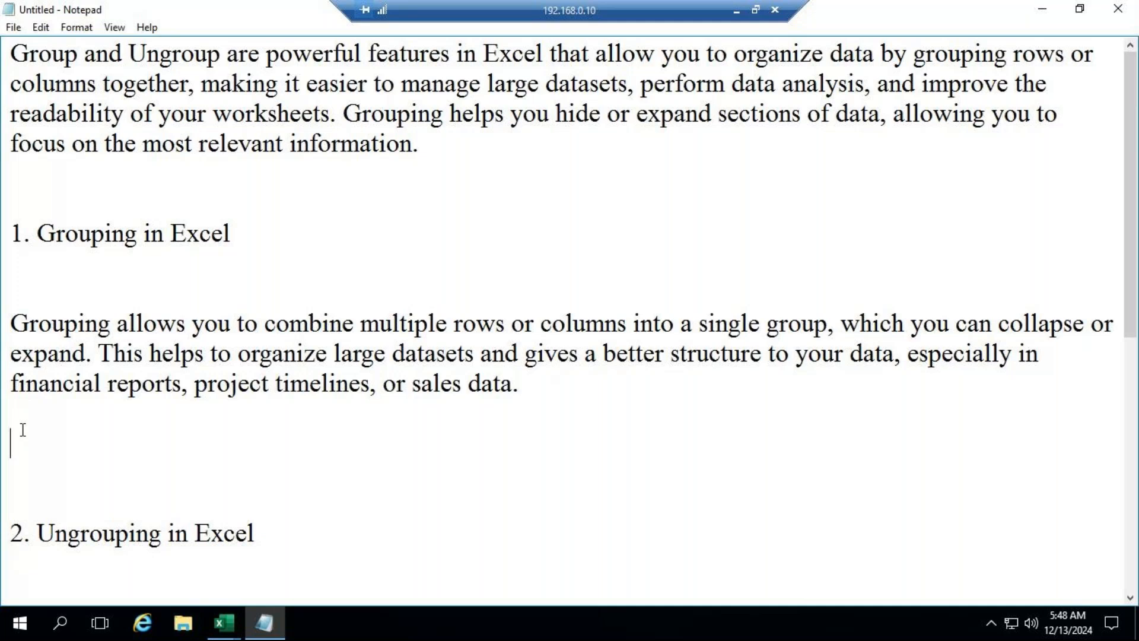
pyautogui.press('Delete')
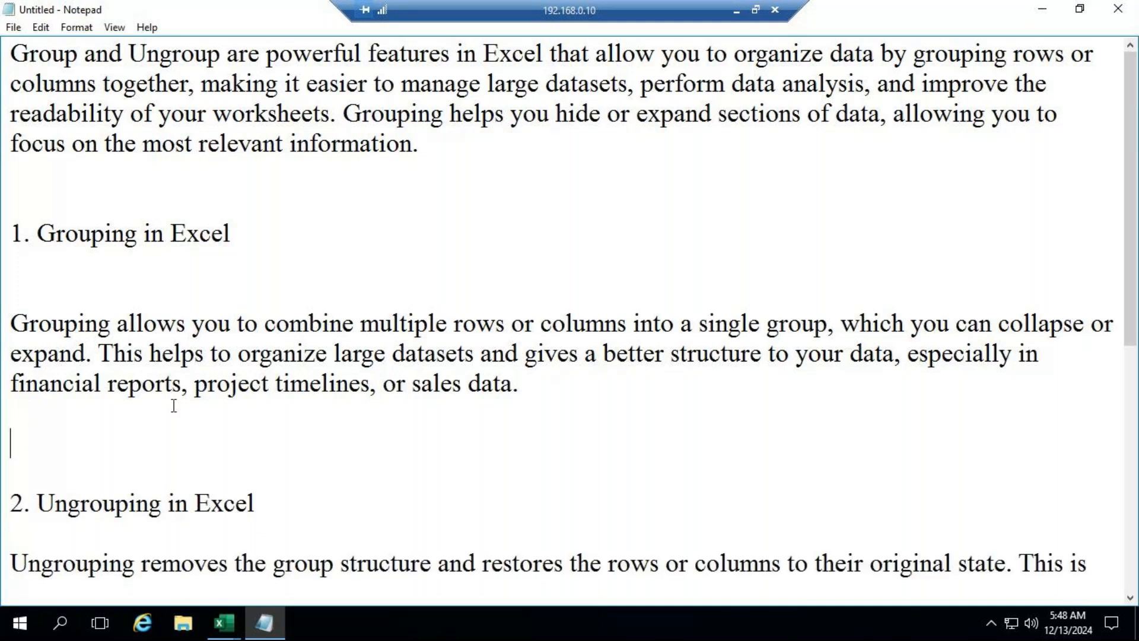
# Step: Copy the Region, Sales ($) and Sales Rep table from the notes and paste it at A1 of a new sheet in Excel's Book1
pyautogui.scroll(-1, 181, 408)
pyautogui.scroll(-2, 181, 408)
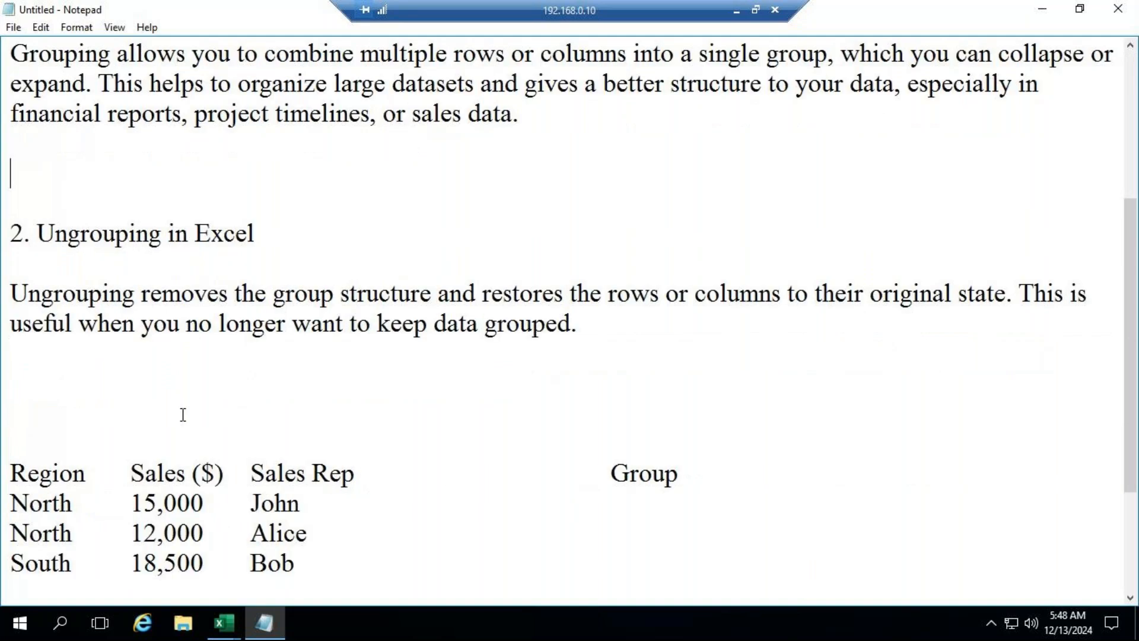
pyautogui.scroll(-2, 182, 408)
pyautogui.click(5, 292)
pyautogui.moveTo(10, 293); pyautogui.dragTo(317, 544)
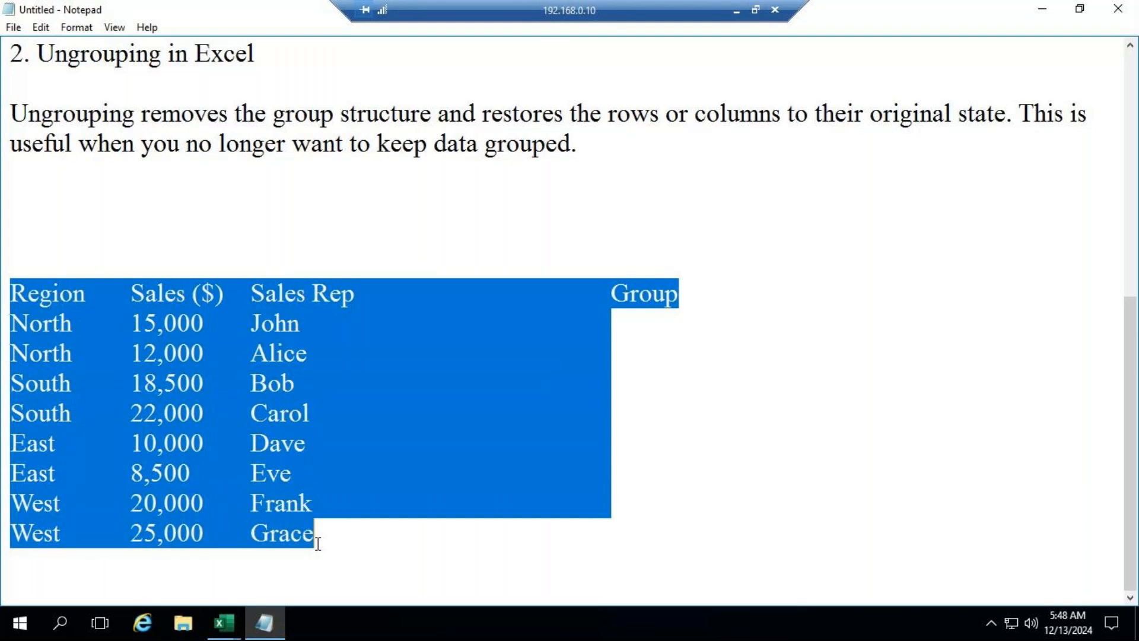
pyautogui.click(224, 623)
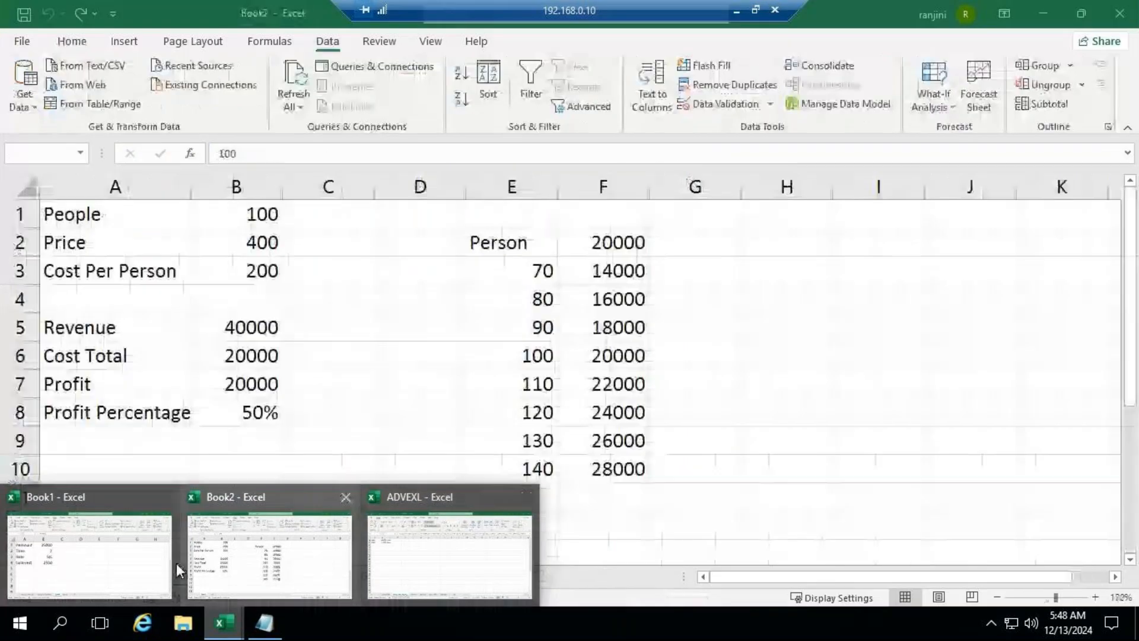
pyautogui.click(133, 570)
pyautogui.click(463, 576)
pyautogui.hotkey('ctrl', 'v')
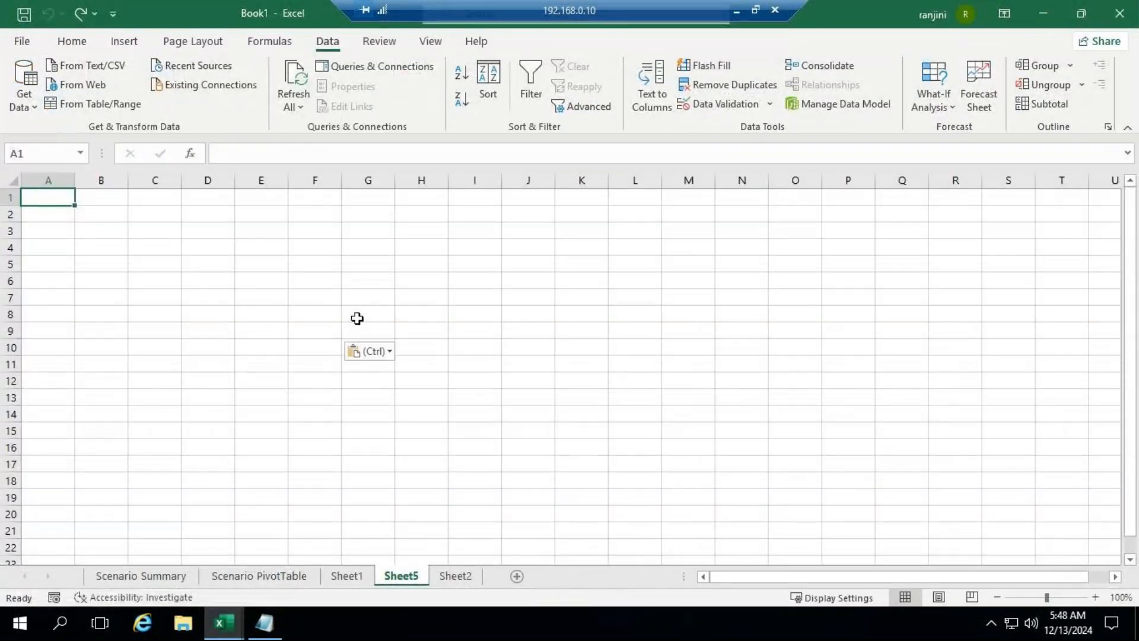
# Step: Clear the Group heading from F1 and auto-fit the widths of columns B and C
pyautogui.click(310, 192)
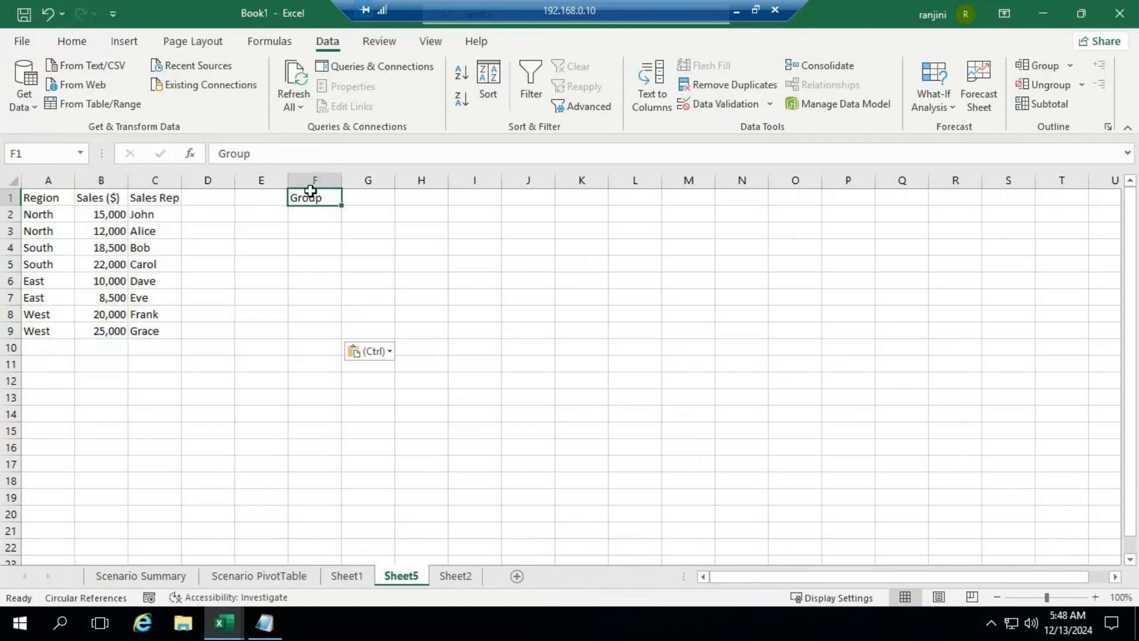
pyautogui.press('Delete')
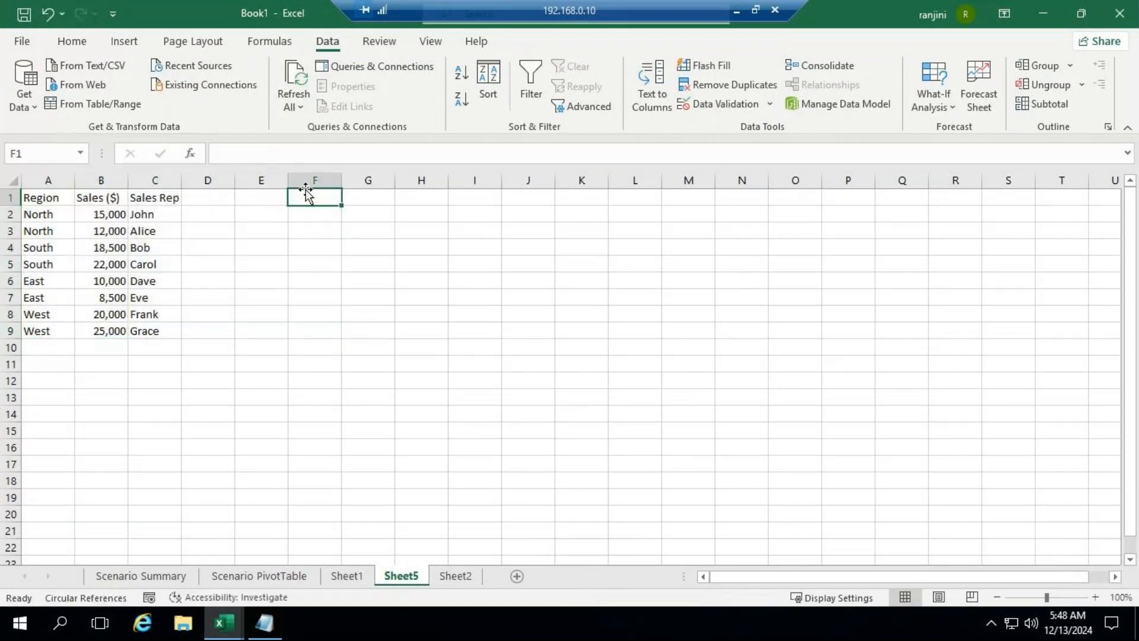
pyautogui.doubleClick(128, 188)
pyautogui.doubleClick(179, 181)
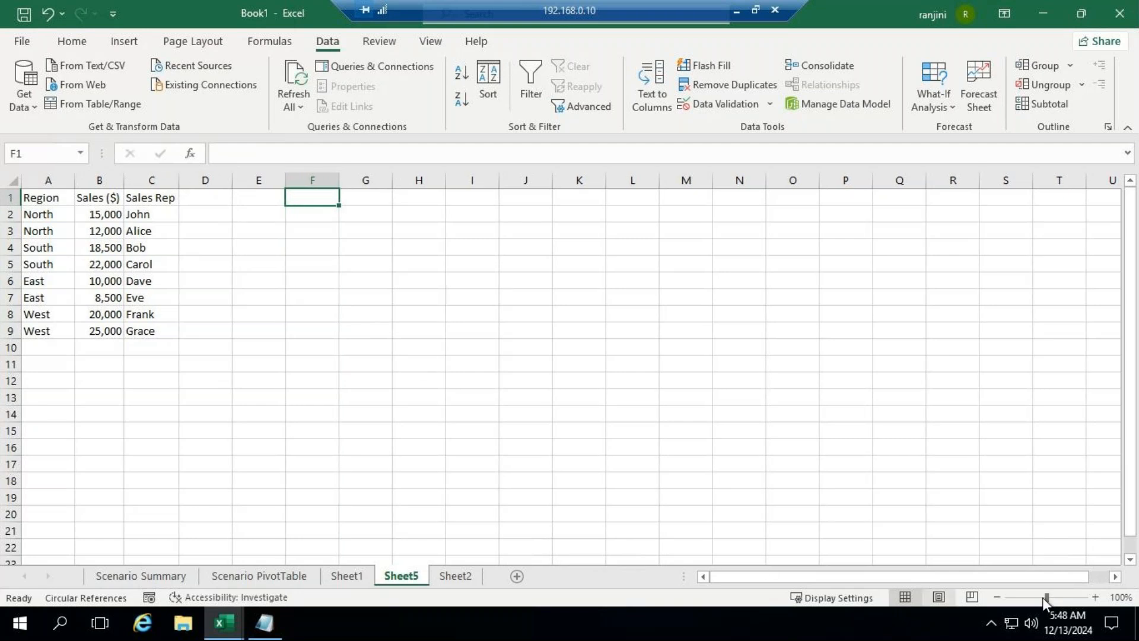
pyautogui.moveTo(1043, 597); pyautogui.dragTo(1056, 599)
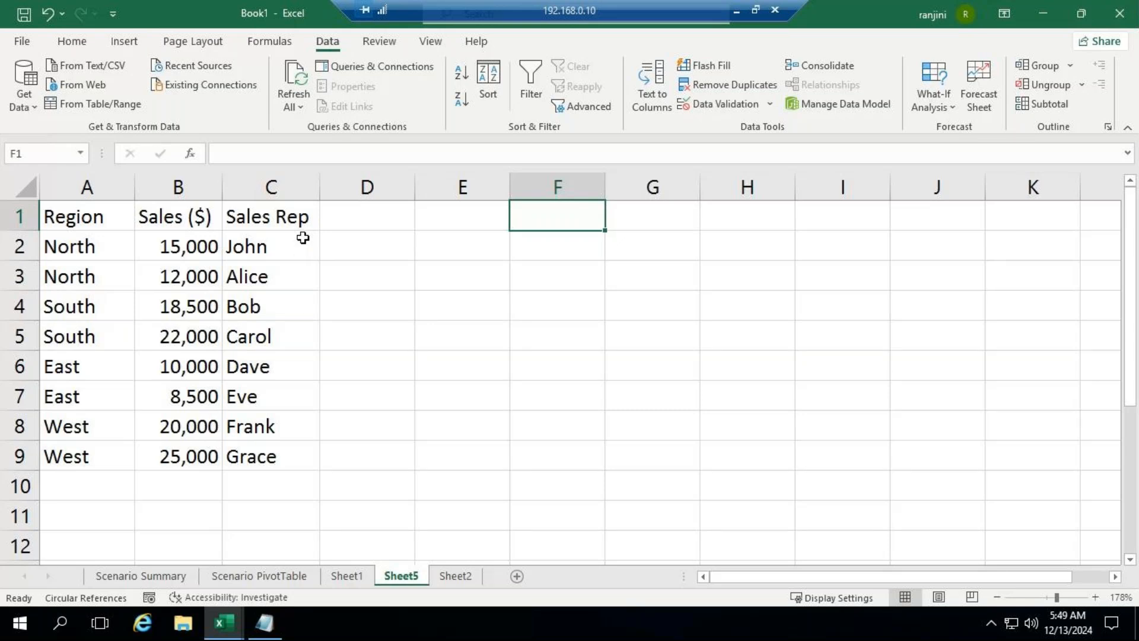
pyautogui.click(74, 216)
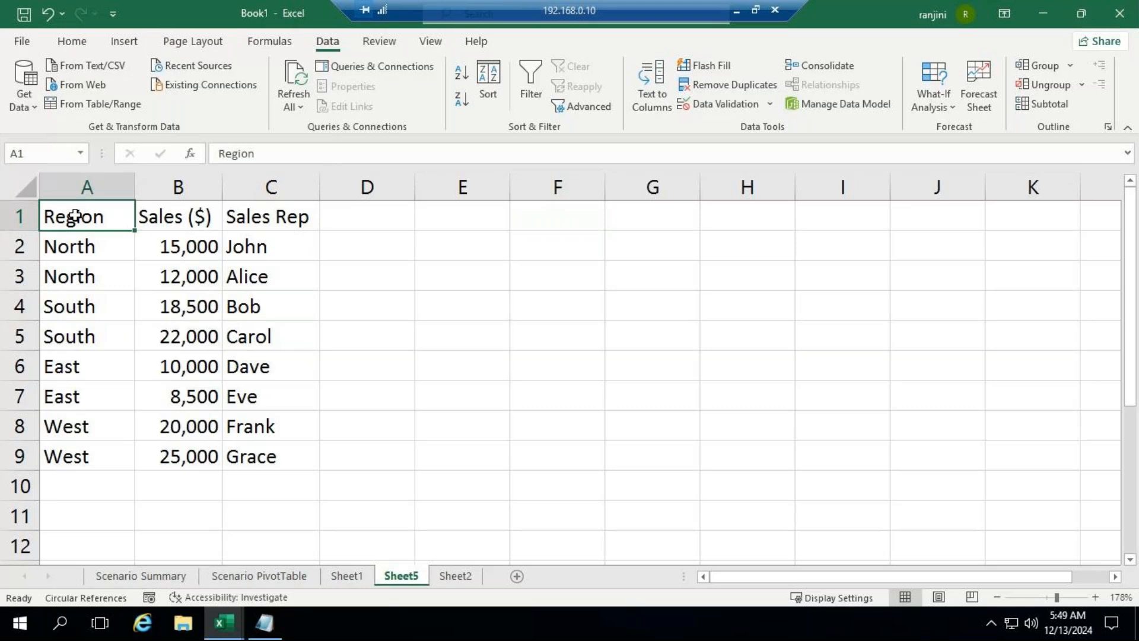
pyautogui.moveTo(74, 216); pyautogui.dragTo(257, 453)
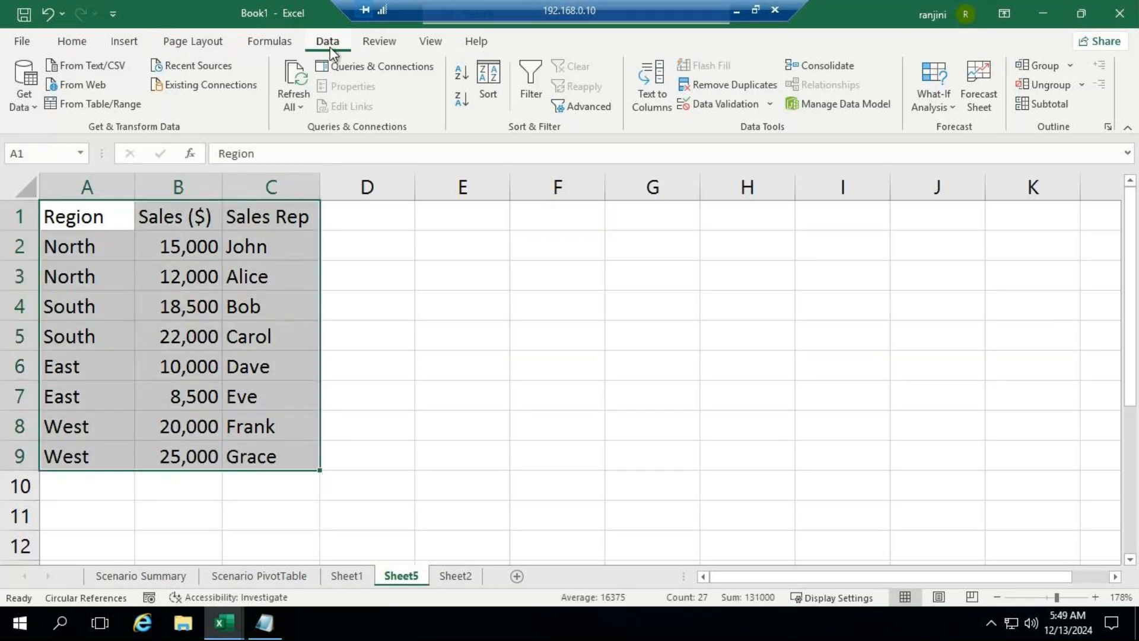
pyautogui.click(1071, 67)
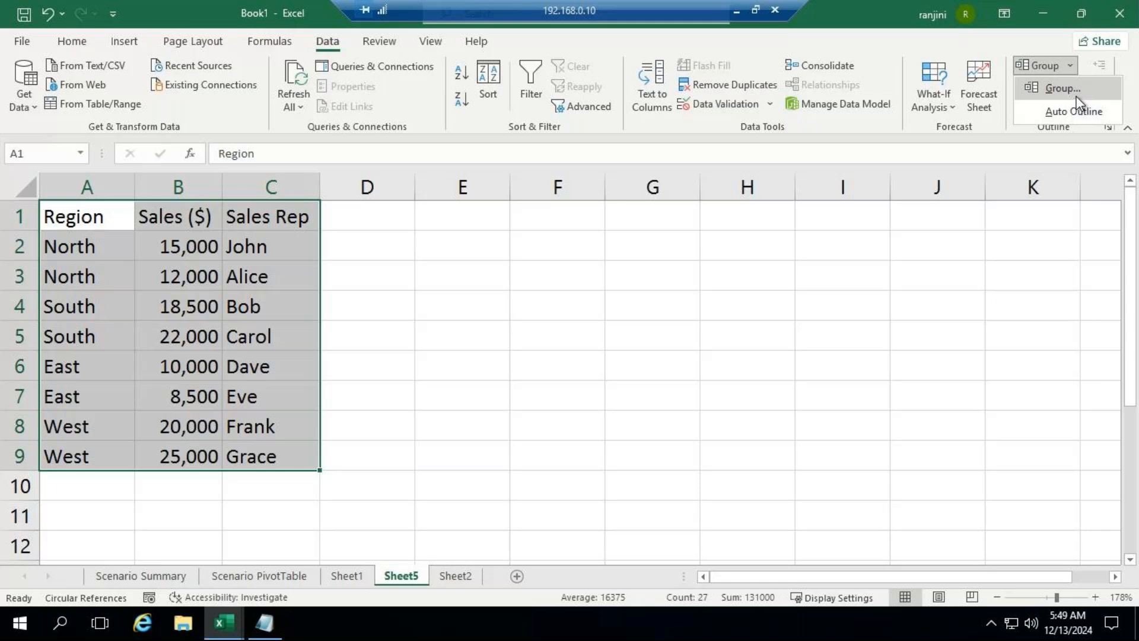
pyautogui.click(1077, 96)
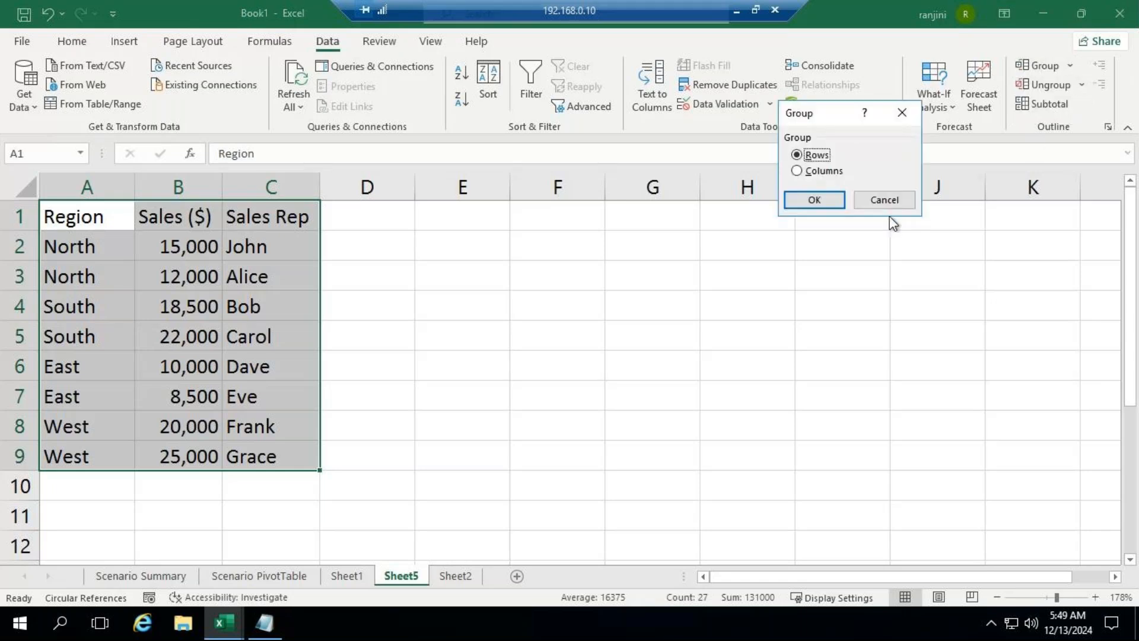
pyautogui.click(888, 202)
# Step: Group the two South records in rows 4 and 5 by rows
pyautogui.click(344, 306)
pyautogui.moveTo(51, 305); pyautogui.dragTo(255, 339)
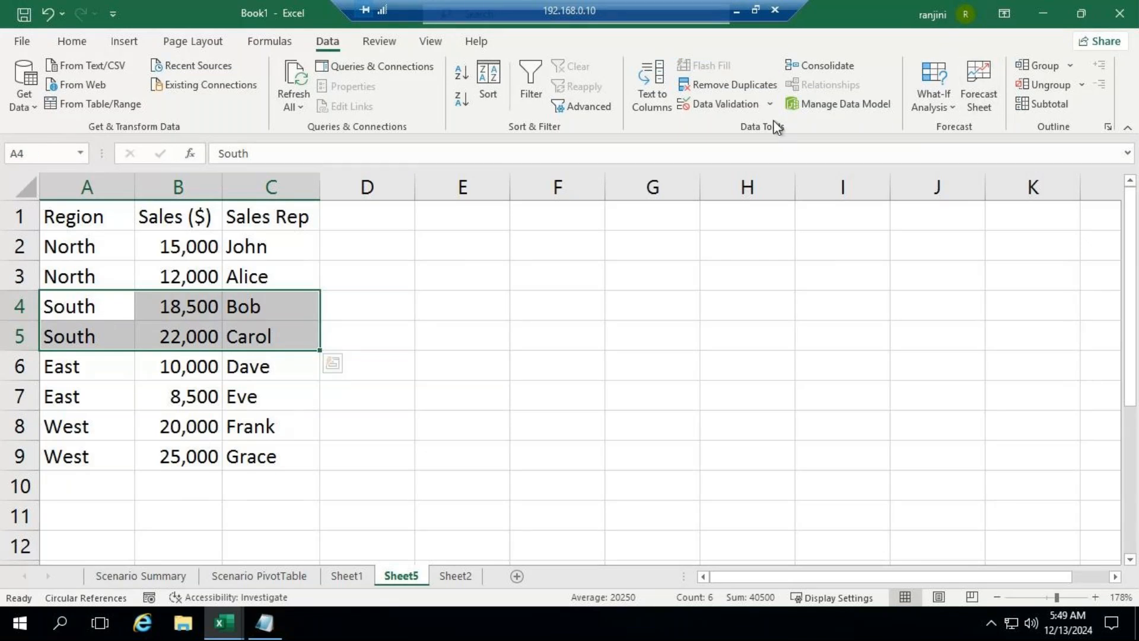
pyautogui.click(1070, 66)
pyautogui.click(1069, 88)
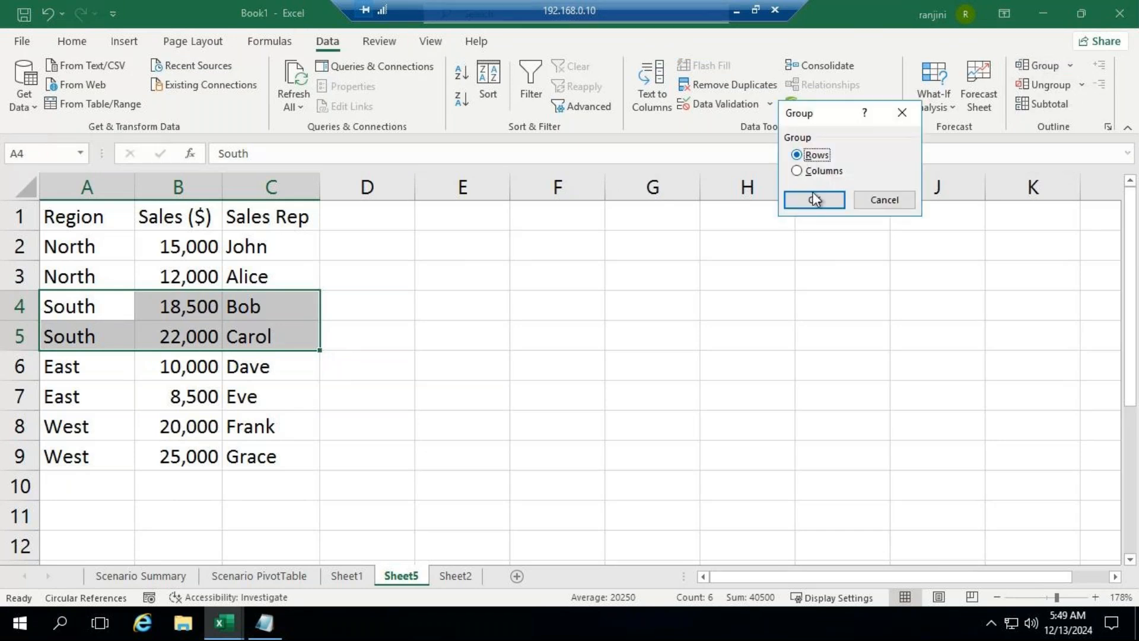
pyautogui.click(815, 199)
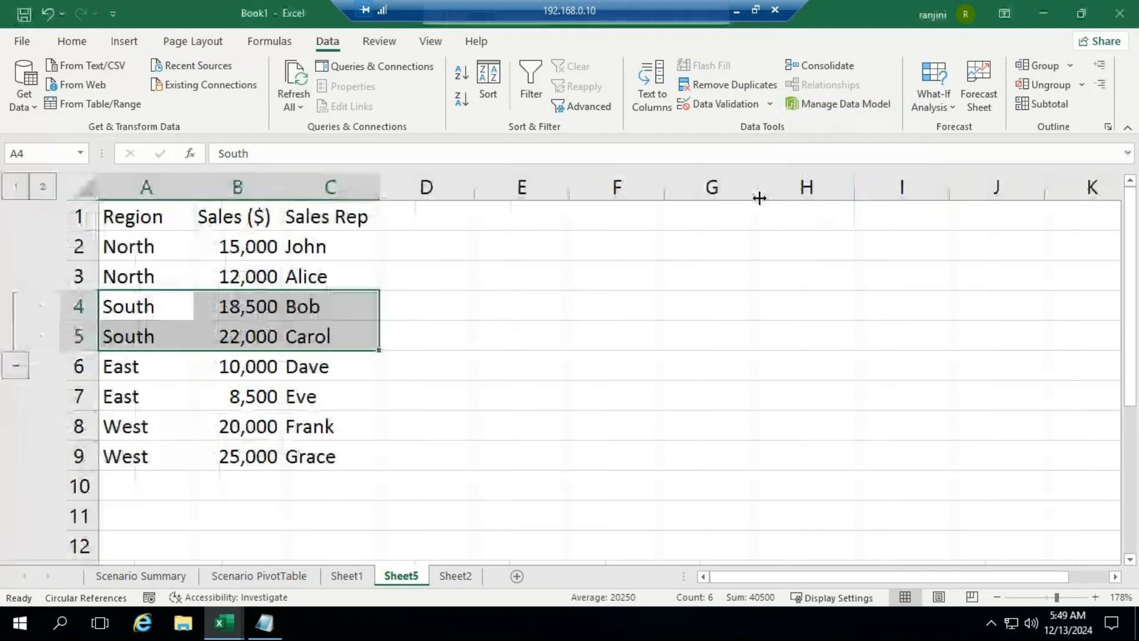
# Step: Collapse and re-expand the grouped South rows, once through outline levels 1 and 2 and once through the group itself
pyautogui.click(12, 190)
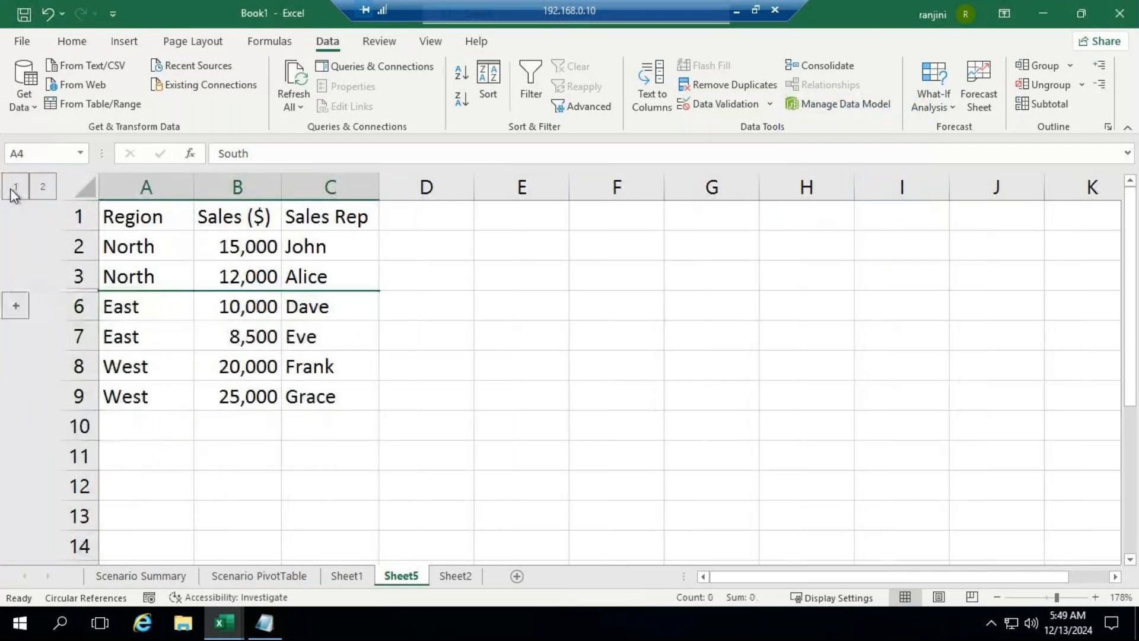
pyautogui.click(43, 187)
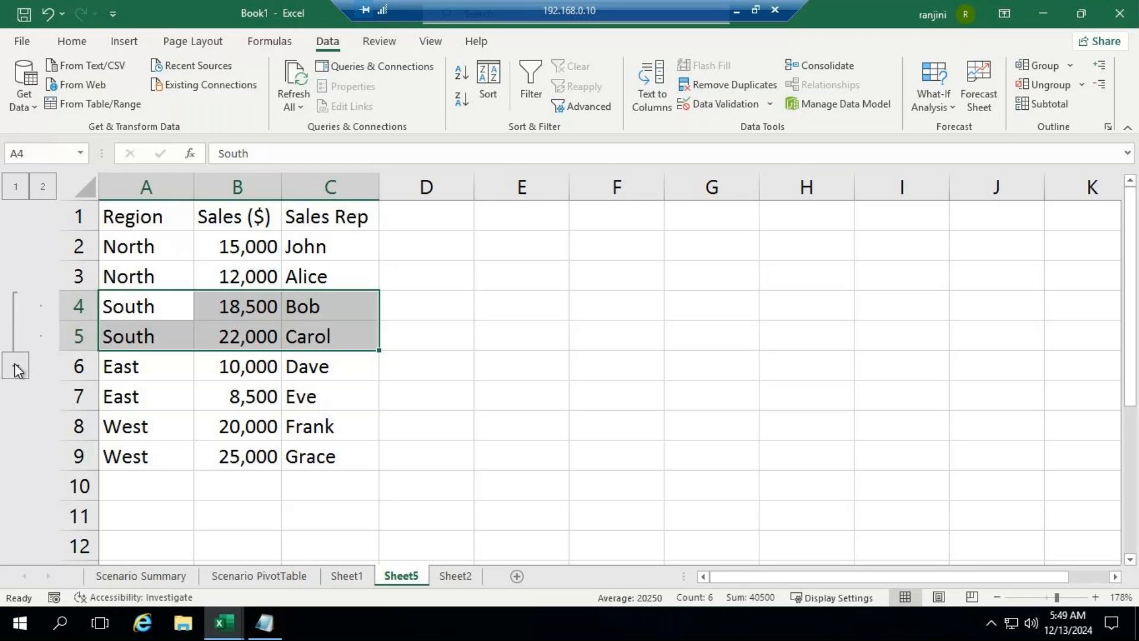
pyautogui.click(16, 366)
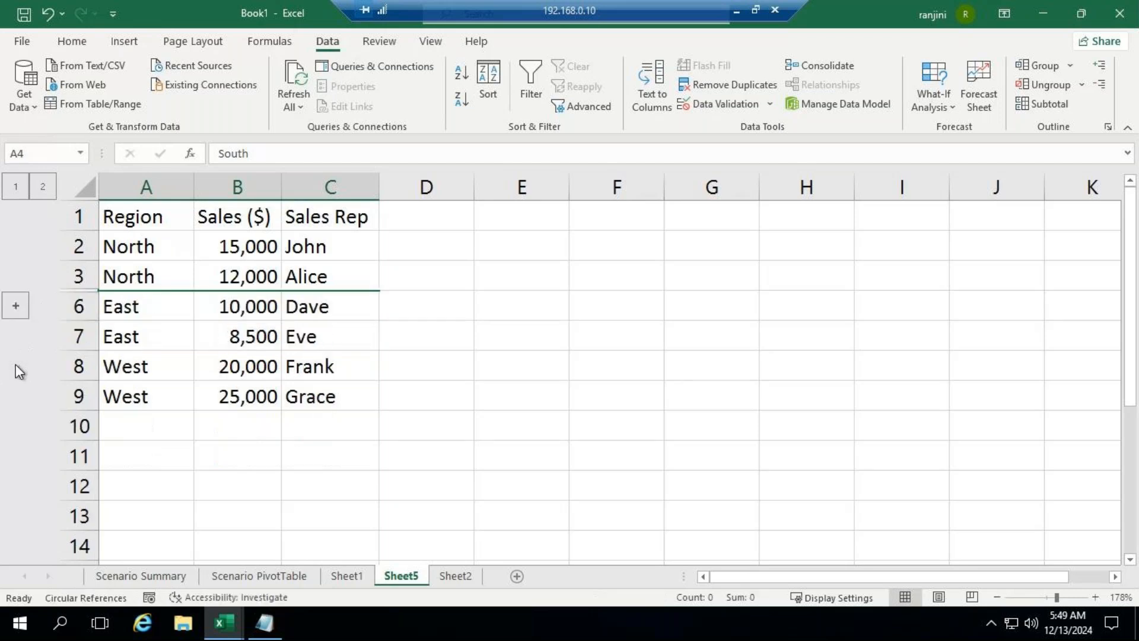
pyautogui.click(19, 309)
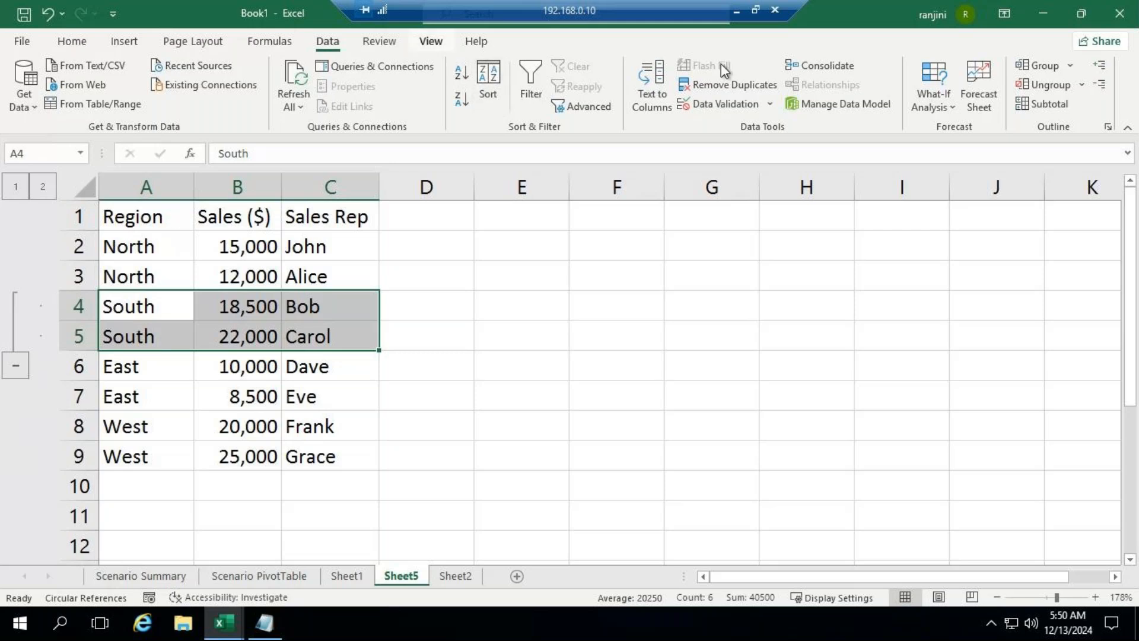
# Step: Ungroup the South records in rows 4 and 5 by rows
pyautogui.click(1081, 86)
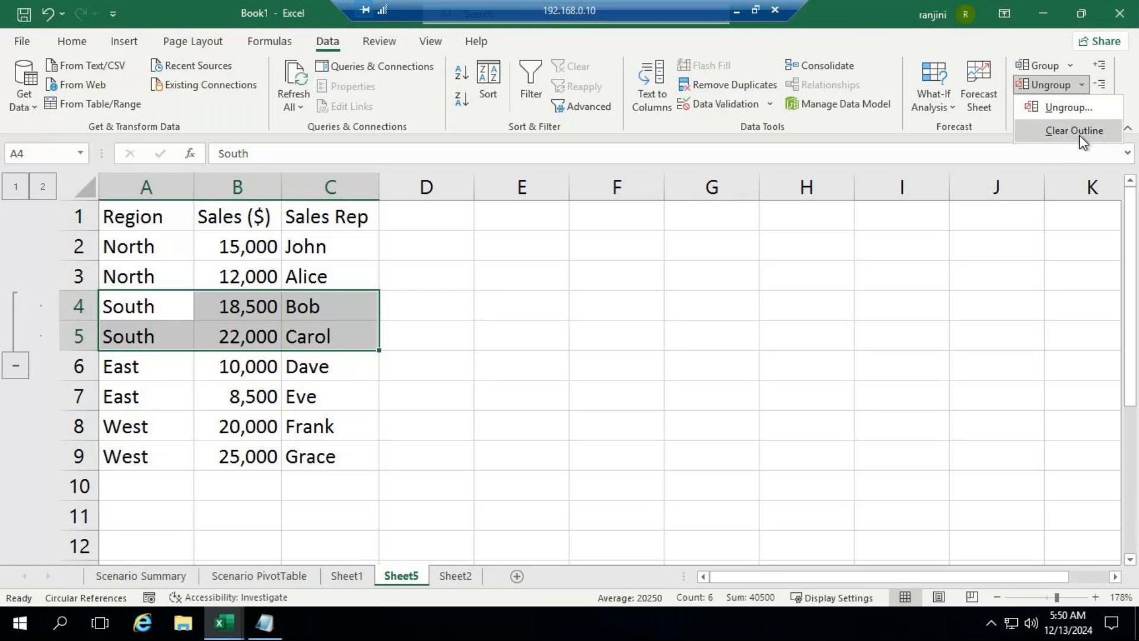
pyautogui.click(1080, 110)
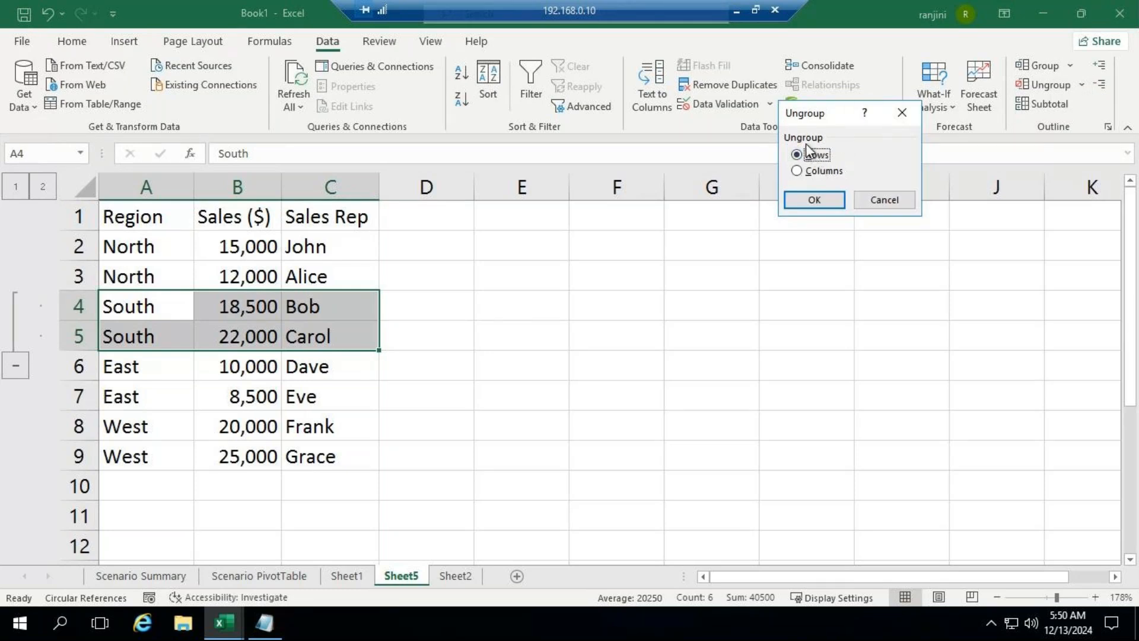
pyautogui.click(814, 200)
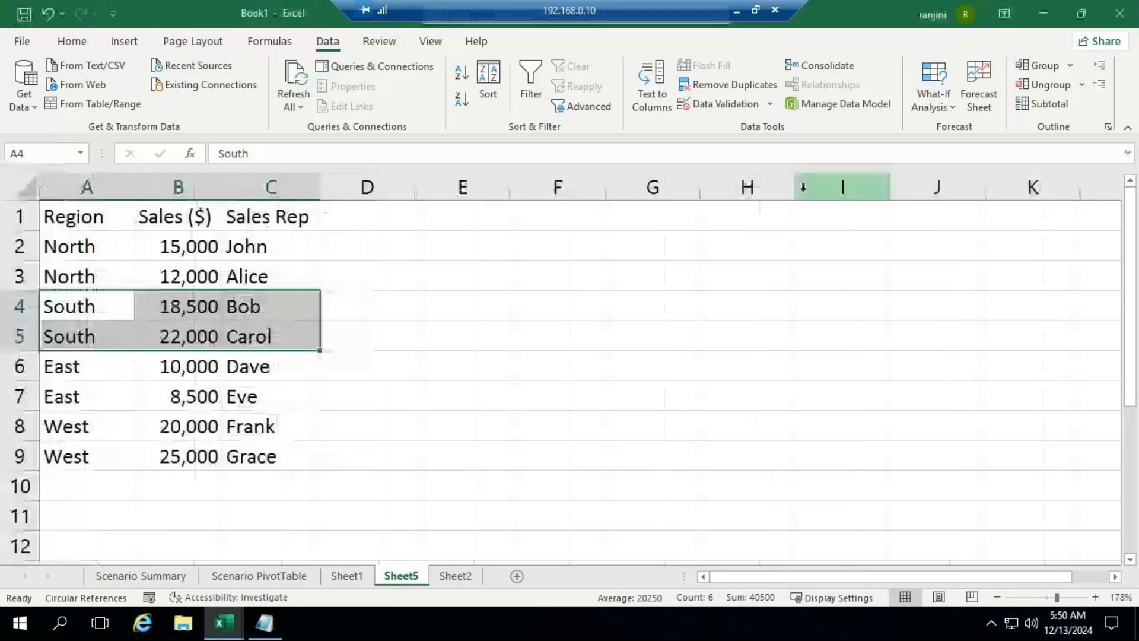
pyautogui.click(469, 304)
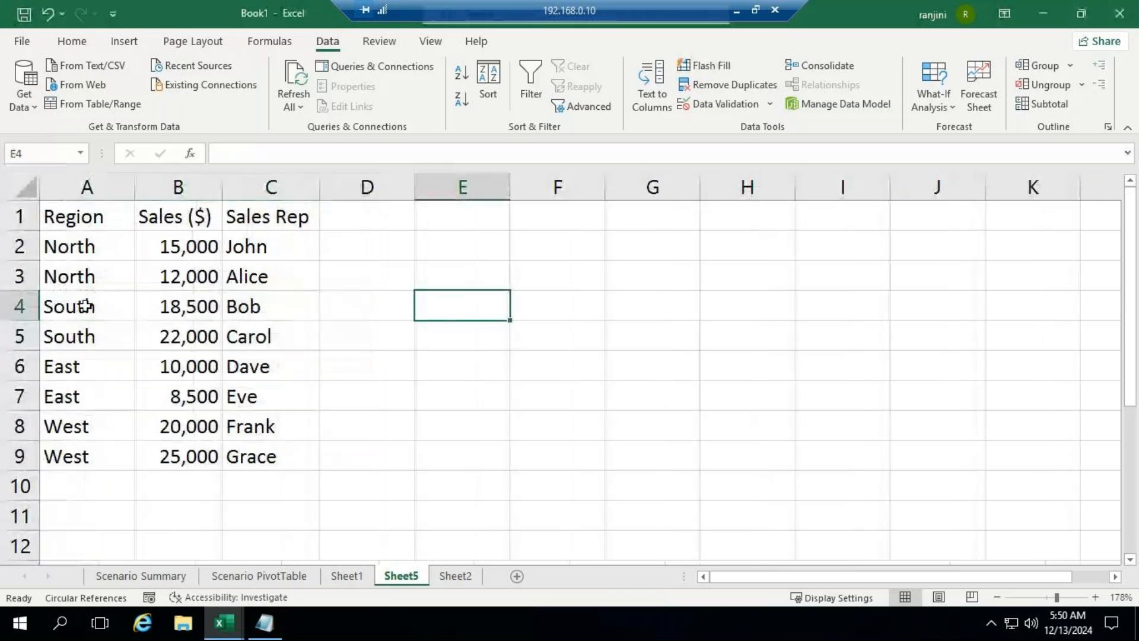
# Step: Group the South and East records in rows 4 to 7 by rows
pyautogui.moveTo(76, 309); pyautogui.dragTo(243, 393)
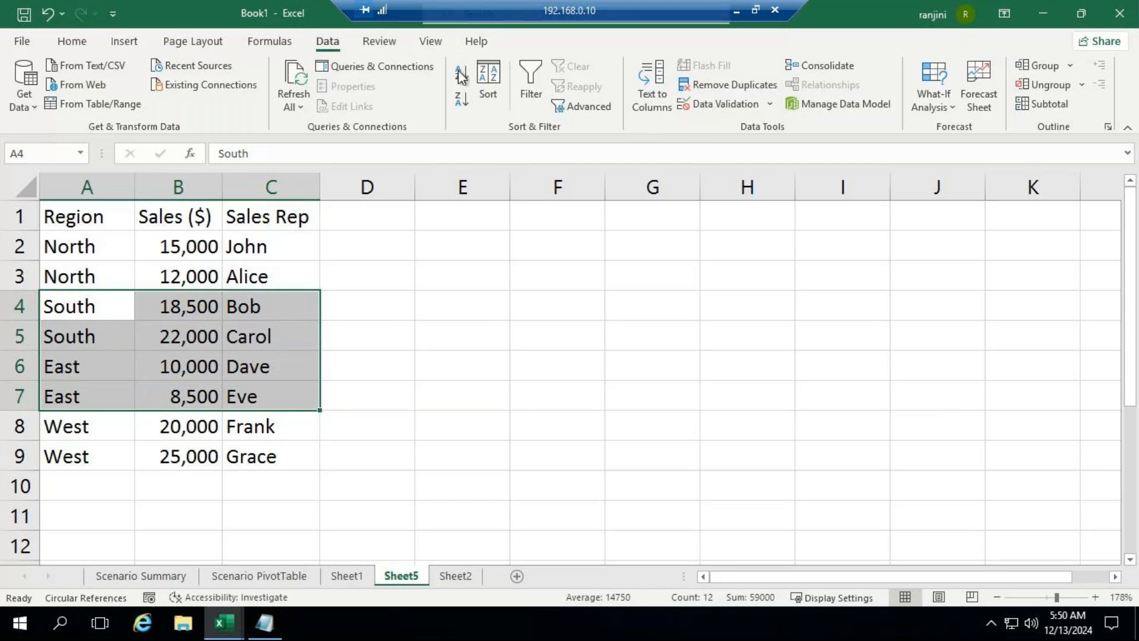
pyautogui.click(1070, 65)
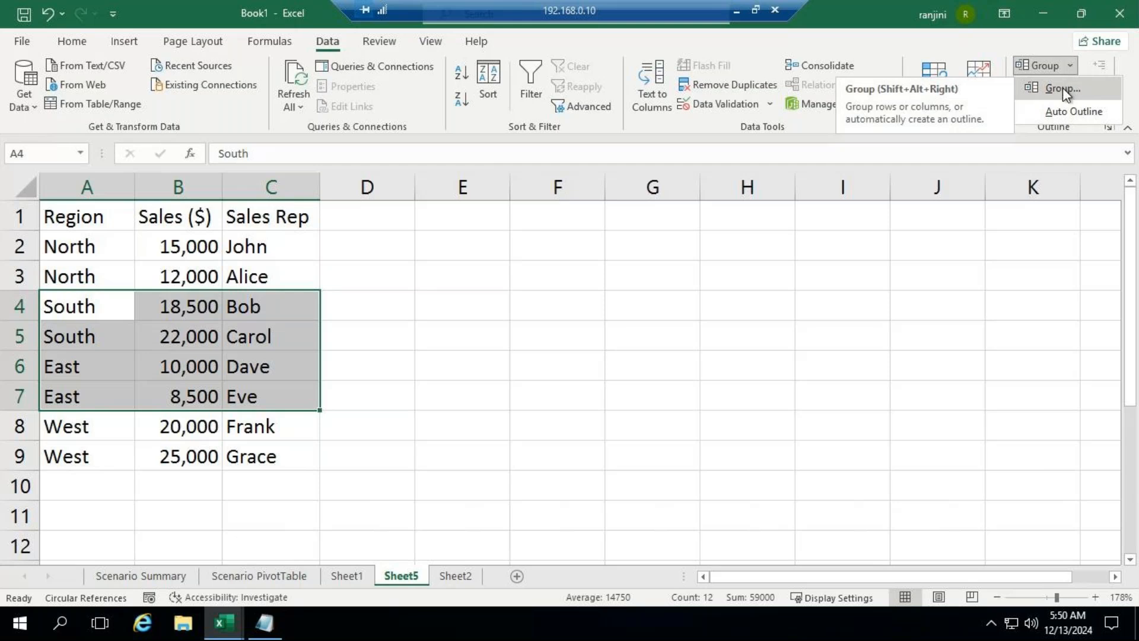
pyautogui.click(1062, 87)
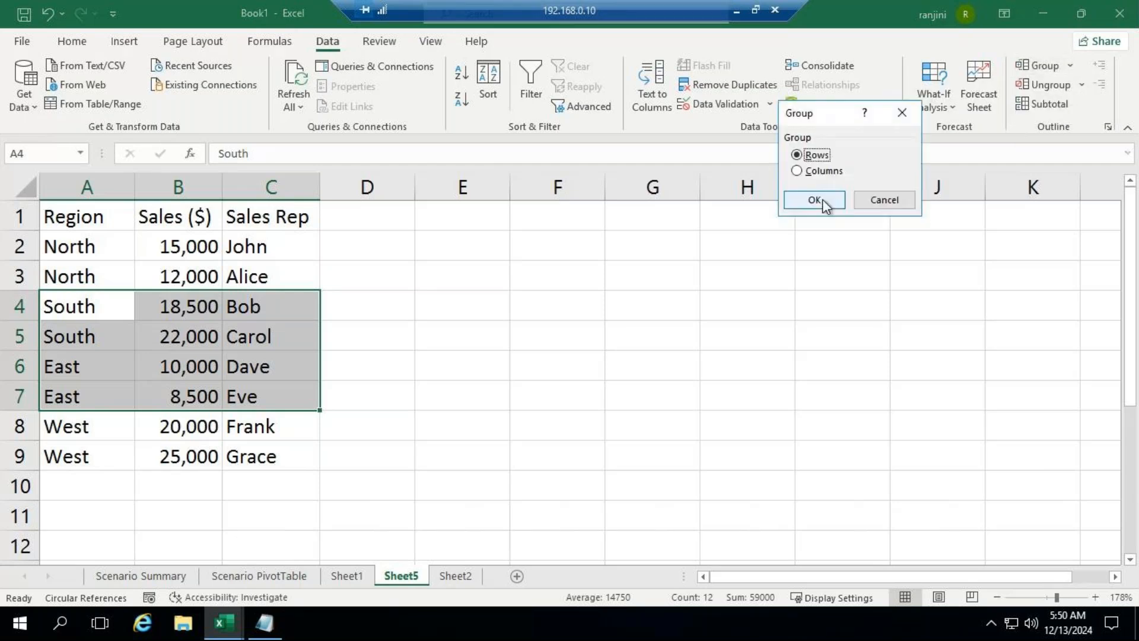
pyautogui.click(814, 200)
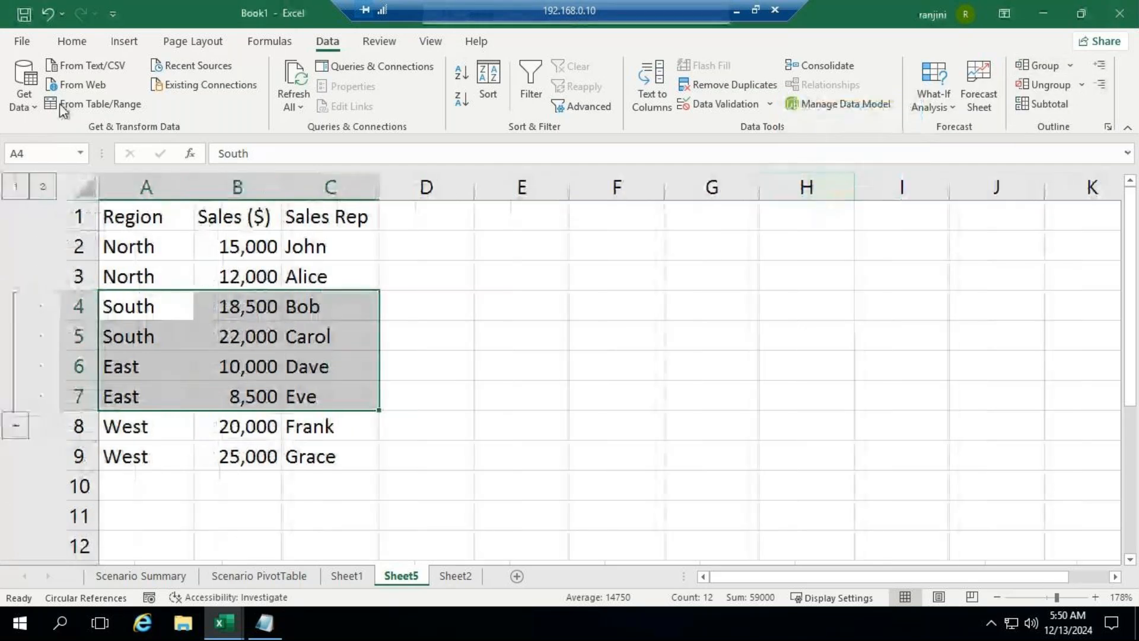
# Step: Collapse and re-expand the grouped South and East rows, once through outline levels 1 and 2 and once through the group itself
pyautogui.click(15, 191)
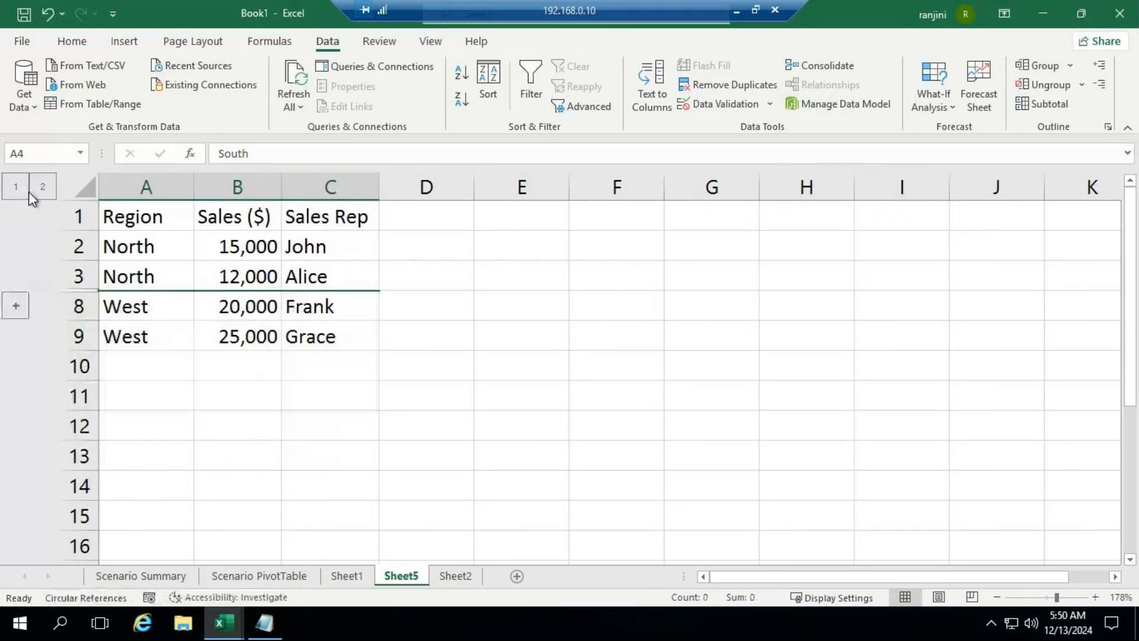
pyautogui.click(46, 191)
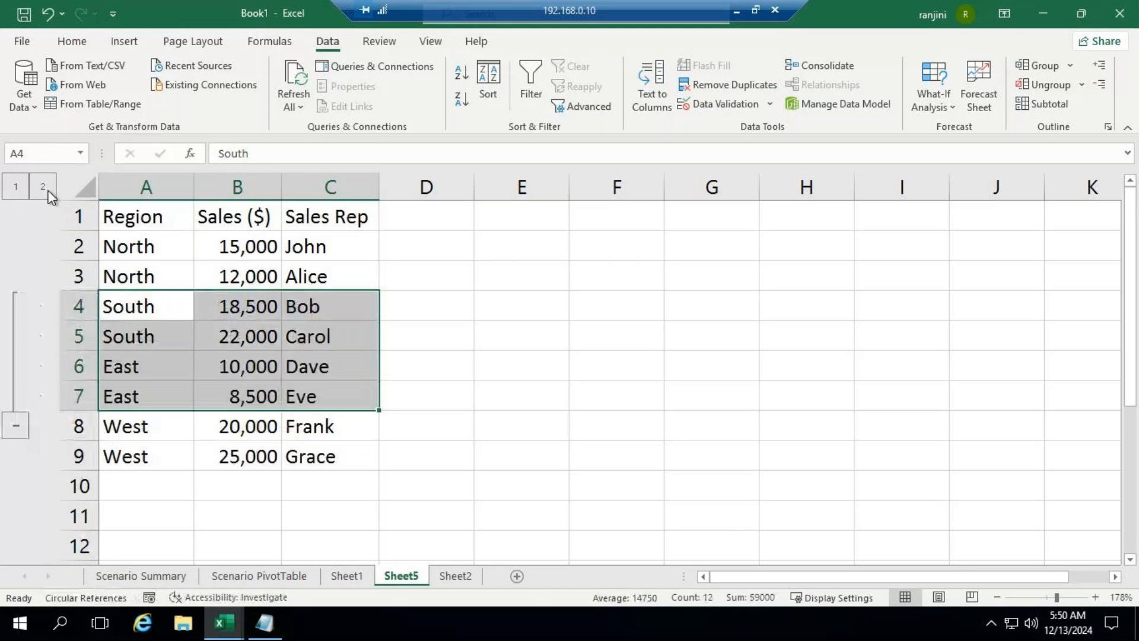
pyautogui.click(17, 426)
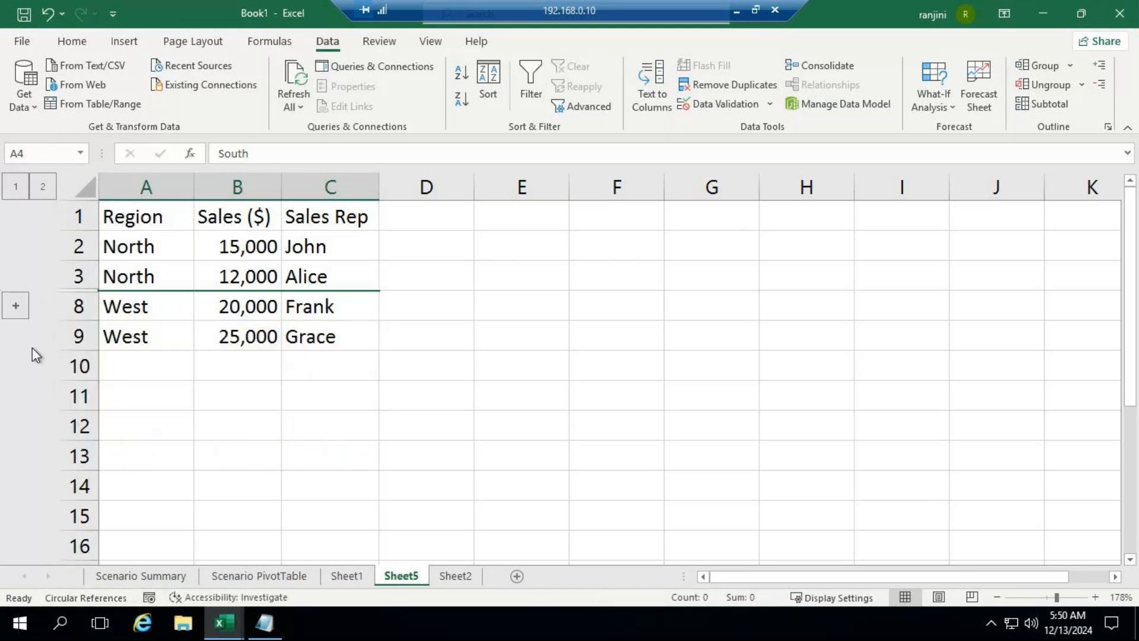
pyautogui.click(23, 307)
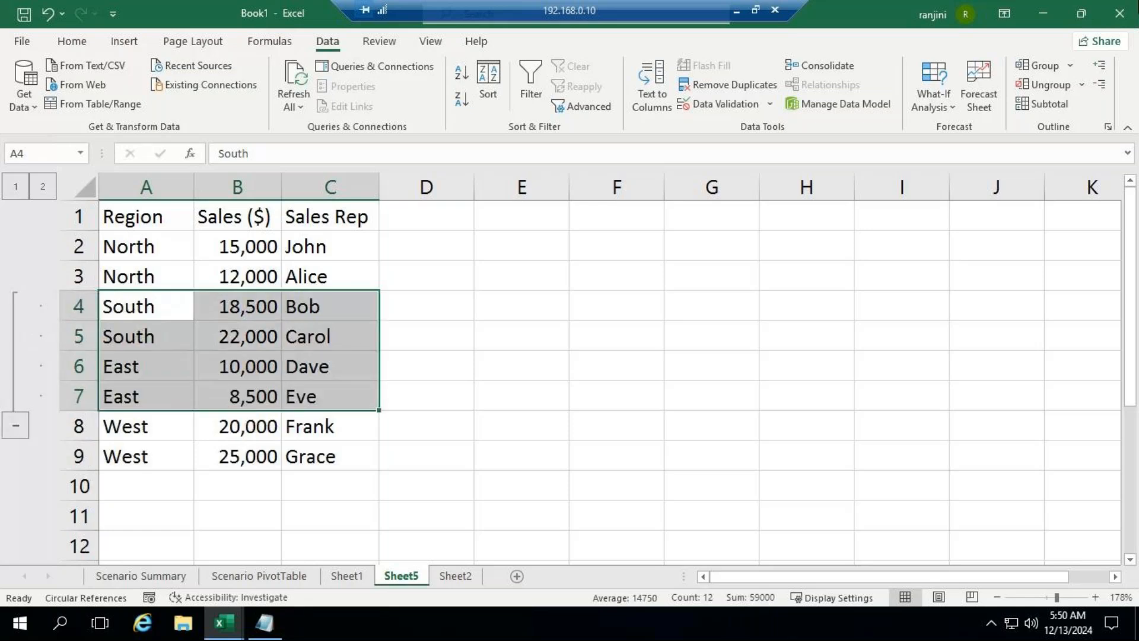
# Step: Clear the outline to remove the row grouping from the South and East records
pyautogui.click(1084, 86)
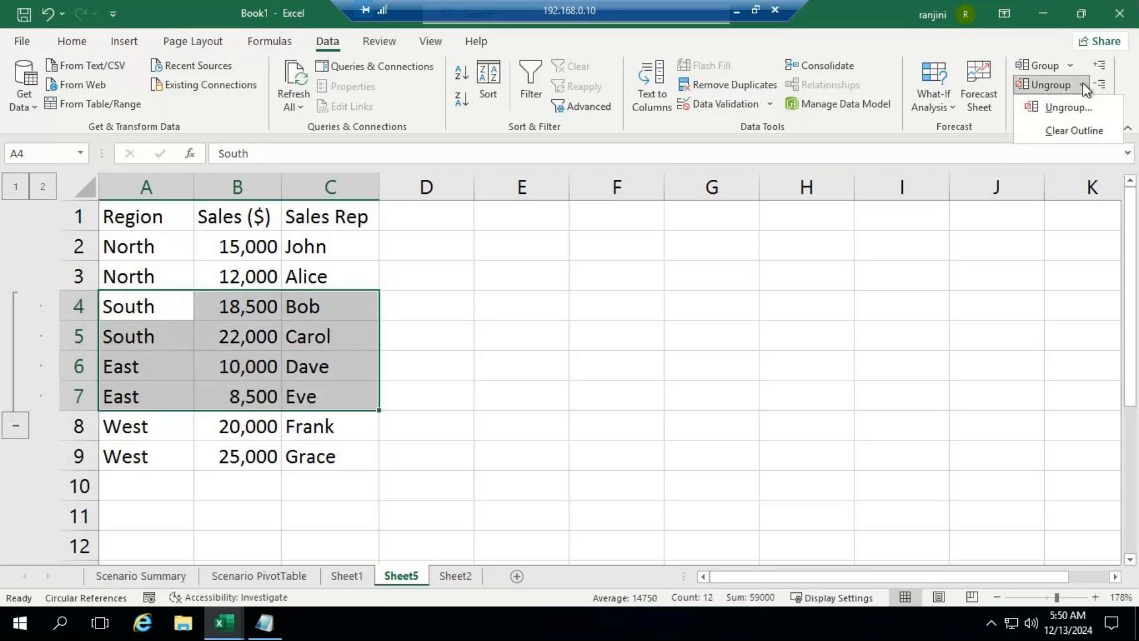
pyautogui.click(1083, 132)
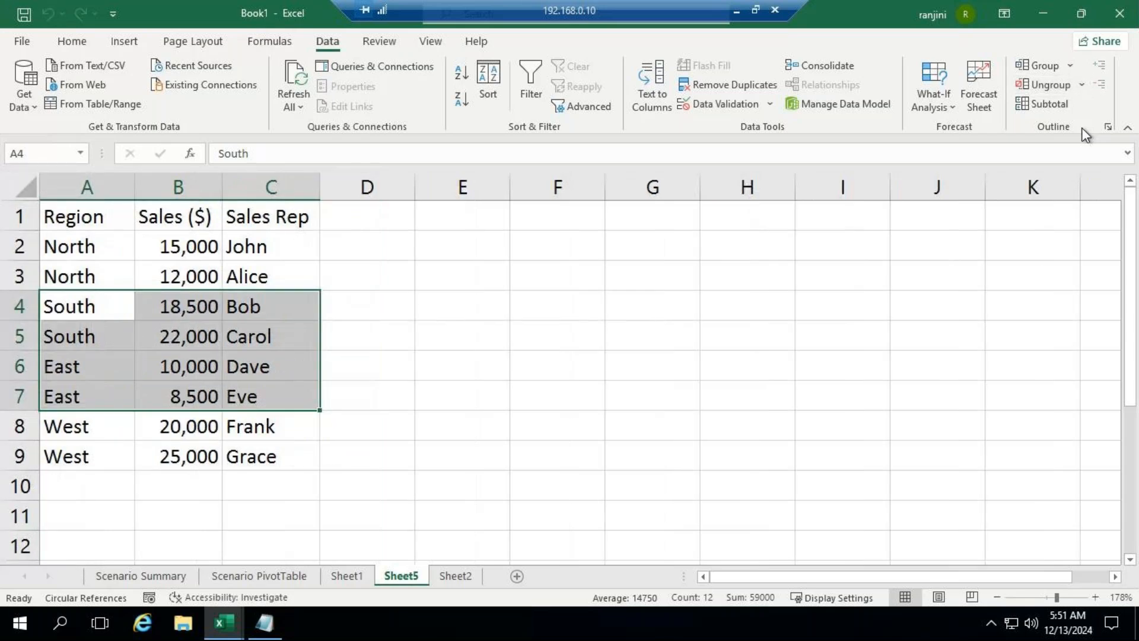
pyautogui.click(439, 265)
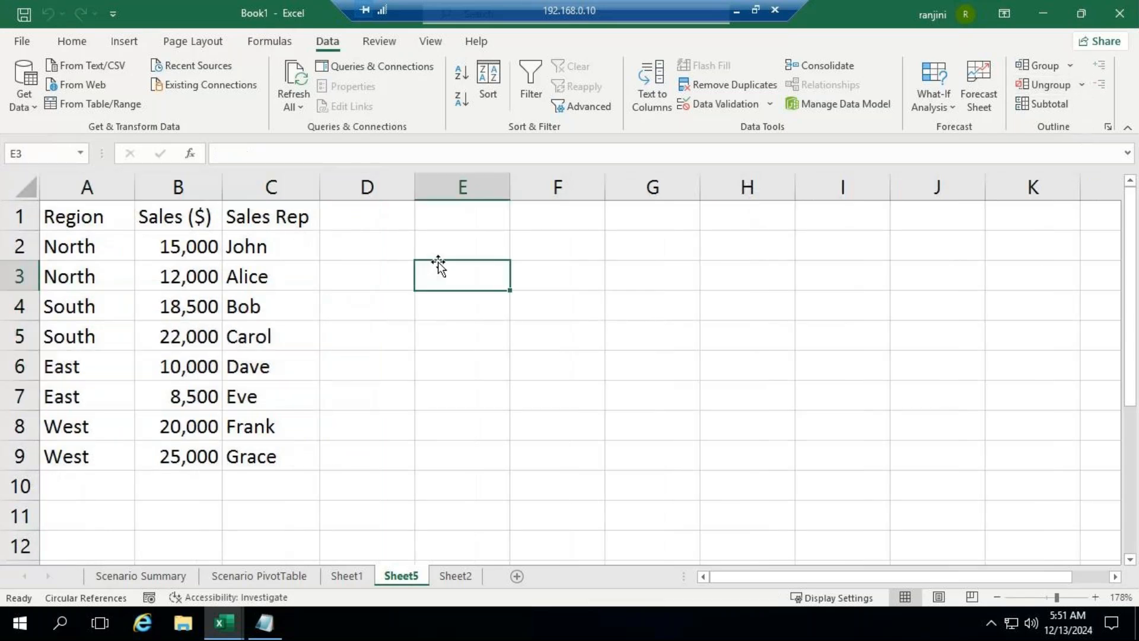
# Step: Group the Sales ($) data in B1:B9 by columns, and collapse and re-expand it through outline levels 1 and 2
pyautogui.click(176, 220)
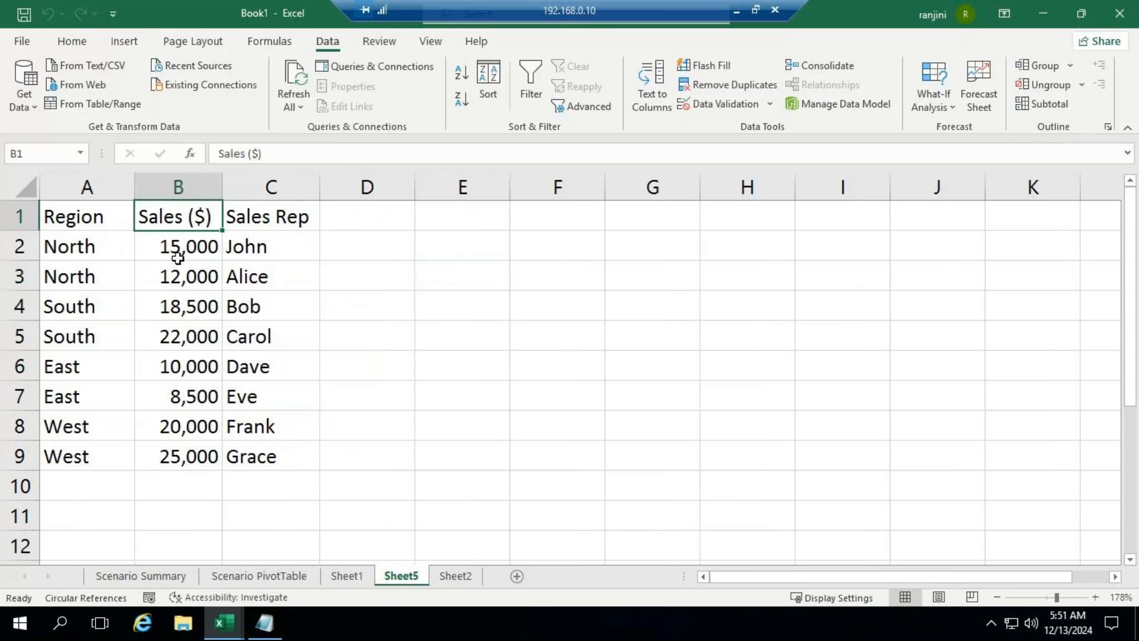
pyautogui.moveTo(178, 259); pyautogui.dragTo(158, 460)
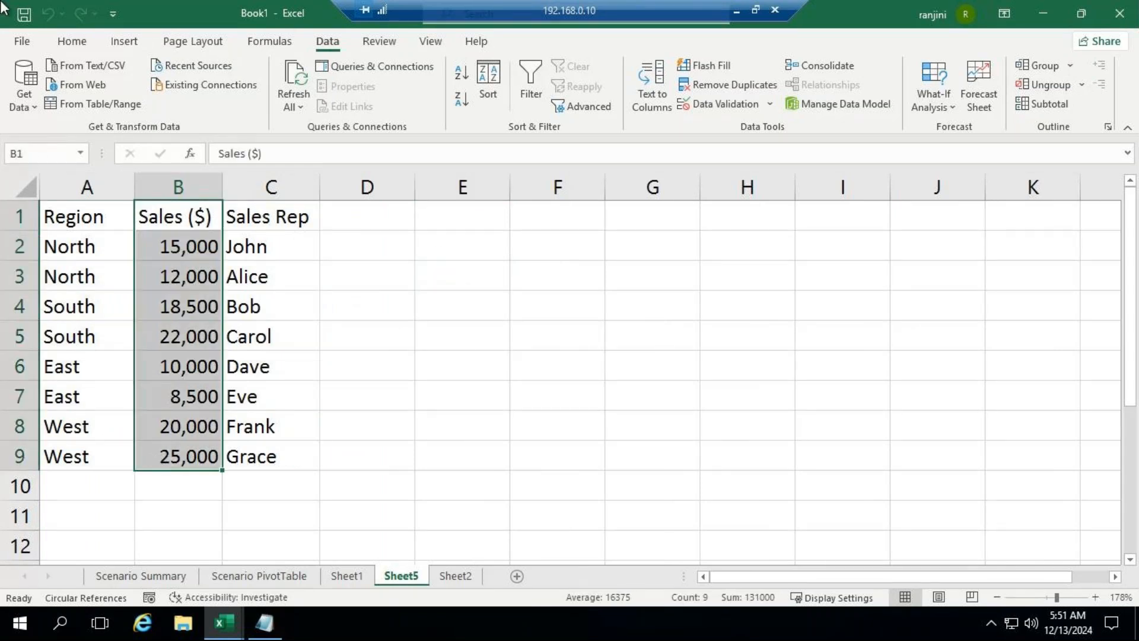
pyautogui.click(1068, 67)
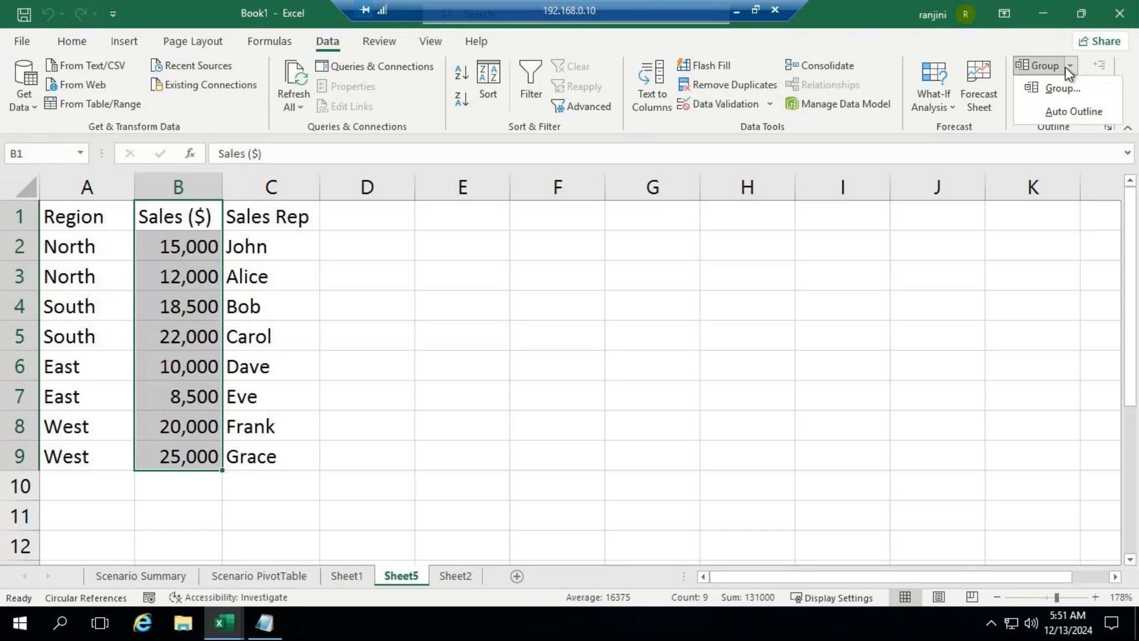
pyautogui.click(1071, 98)
pyautogui.click(817, 173)
pyautogui.click(818, 203)
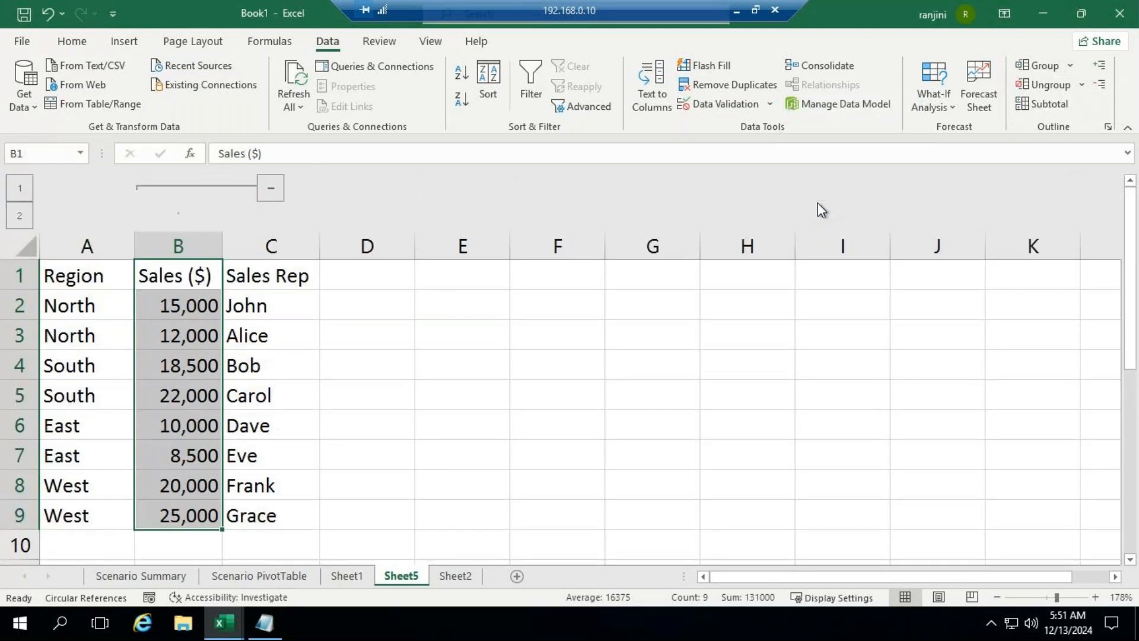
pyautogui.click(20, 189)
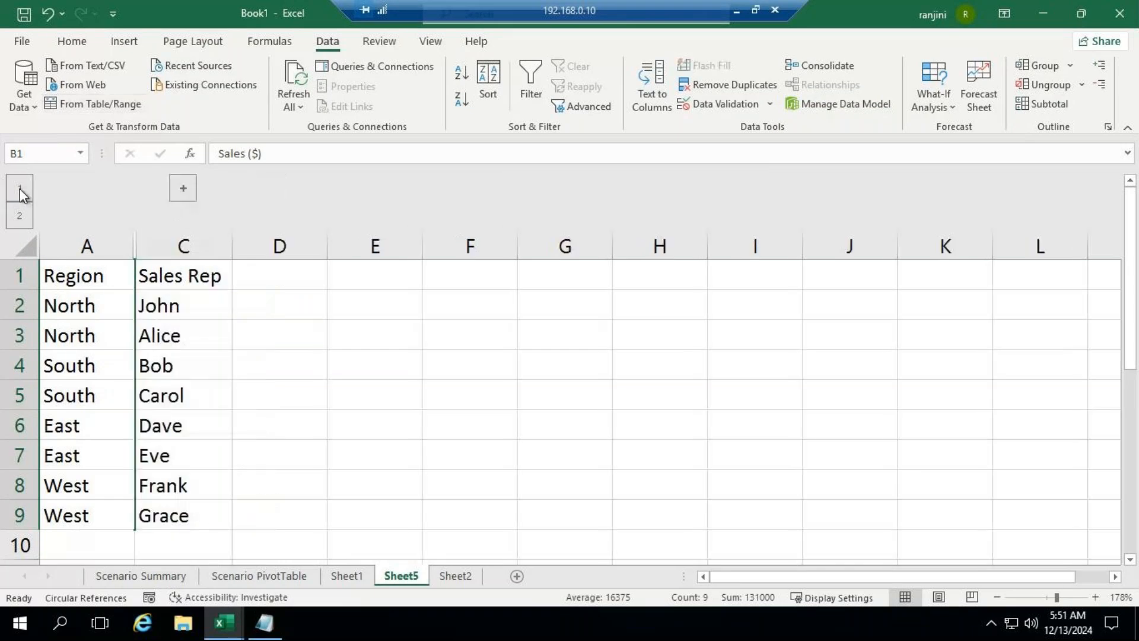
pyautogui.click(20, 216)
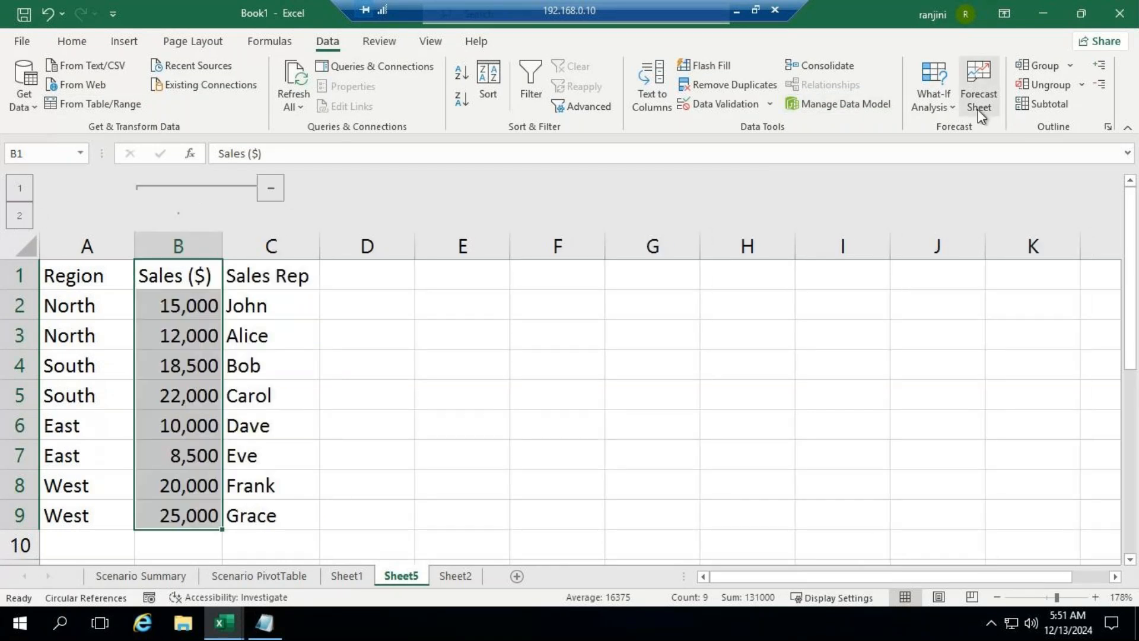
# Step: Clear the outline to remove the column grouping from the Sales ($) column
pyautogui.click(1081, 84)
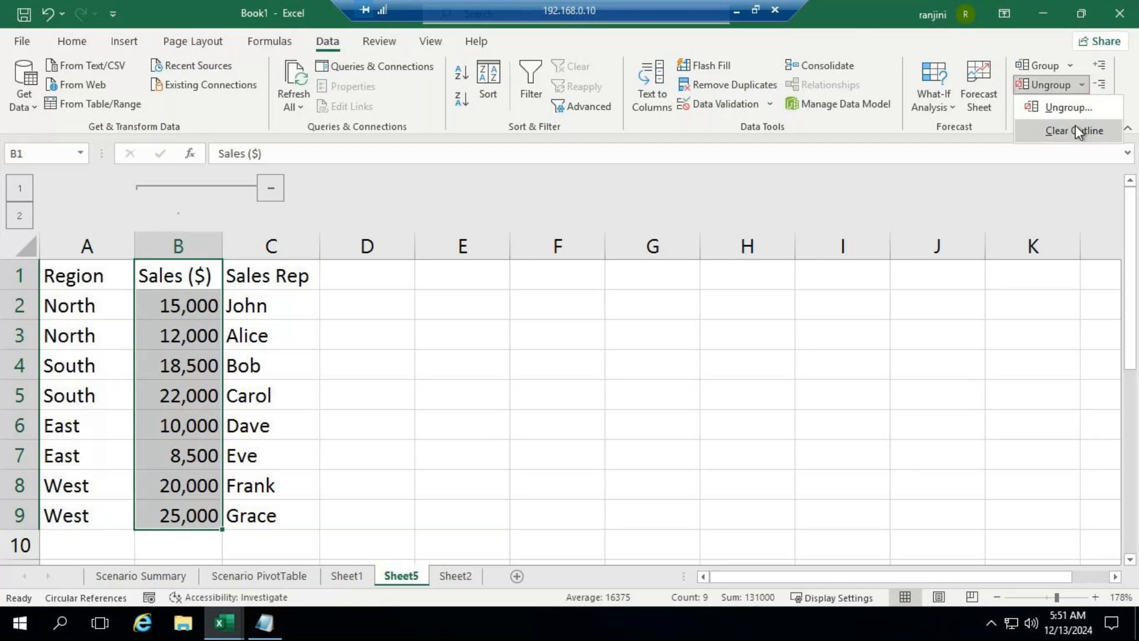
pyautogui.click(1076, 131)
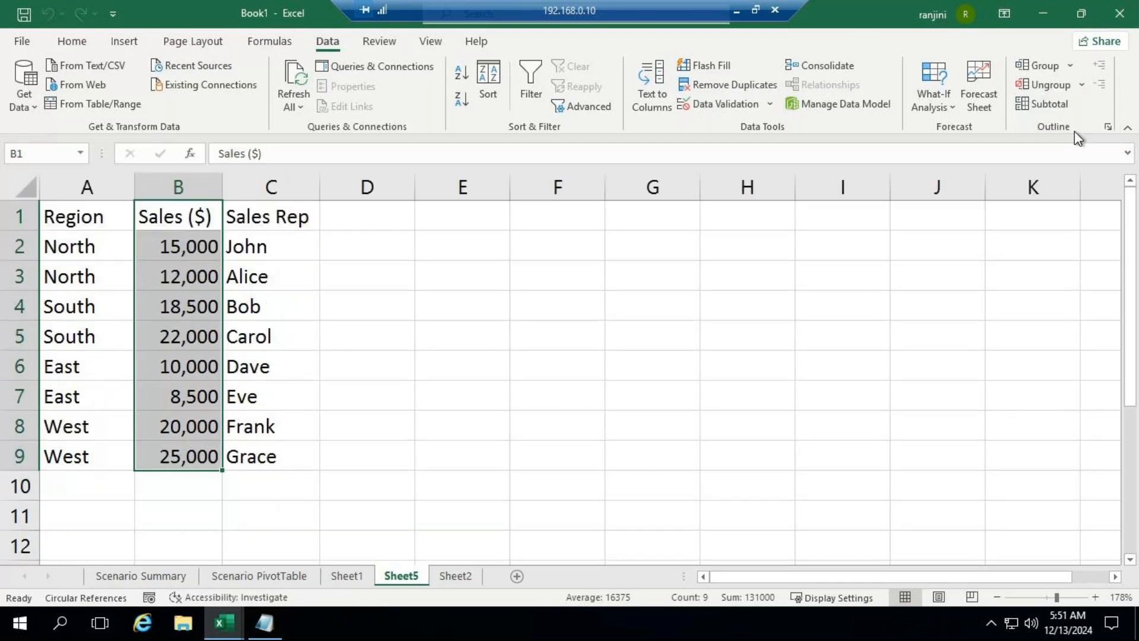
pyautogui.click(463, 282)
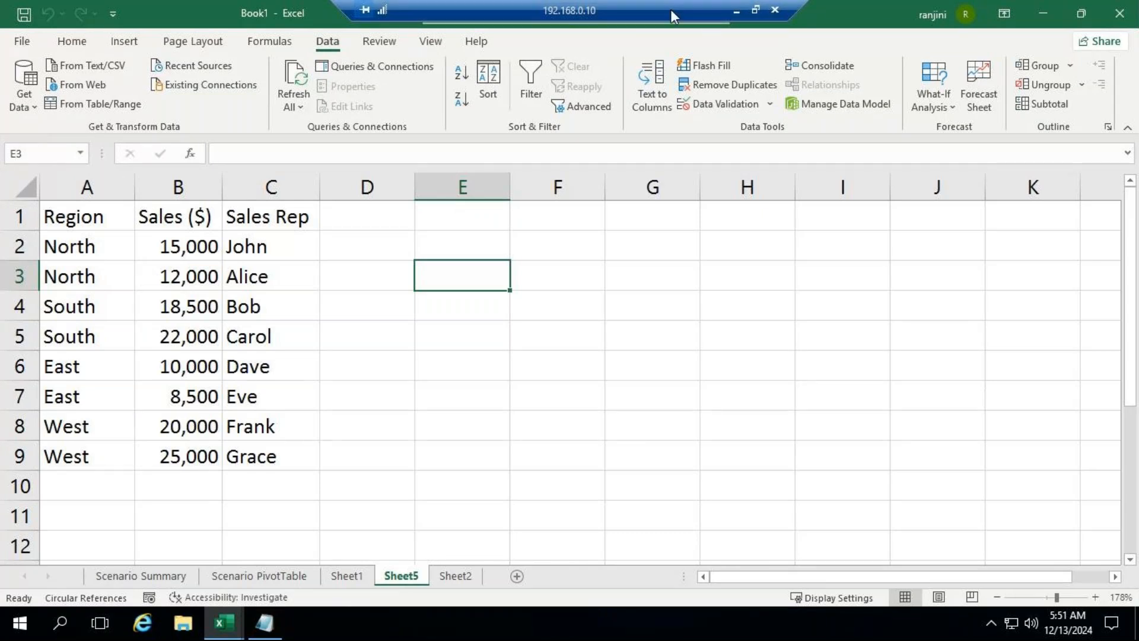
# Step: Switch to the Notepad notes and delete the word "Group" beside the Sales Rep heading
pyautogui.click(266, 623)
pyautogui.click(438, 263)
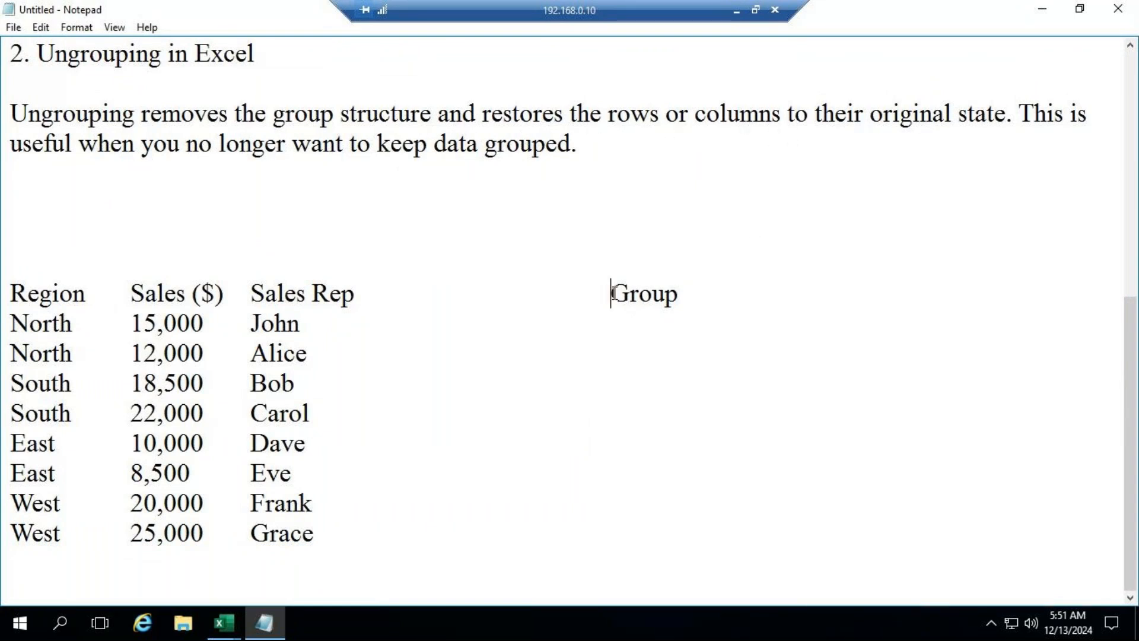
pyautogui.moveTo(607, 293); pyautogui.dragTo(709, 296)
pyautogui.press('BackSpace')
pyautogui.click(736, 10)
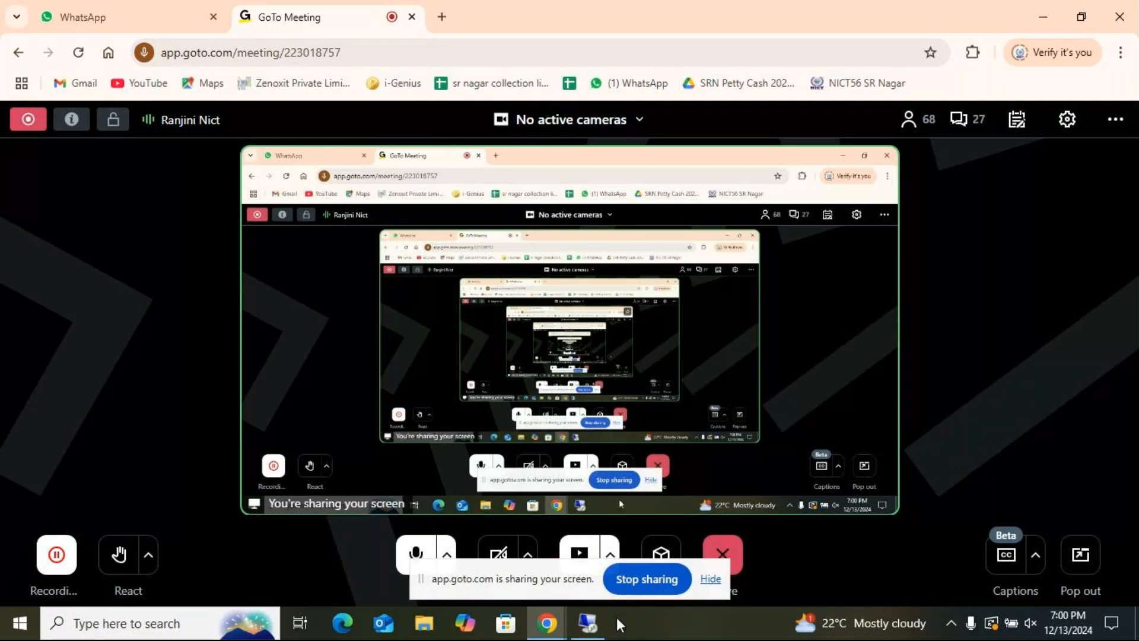
pyautogui.click(595, 629)
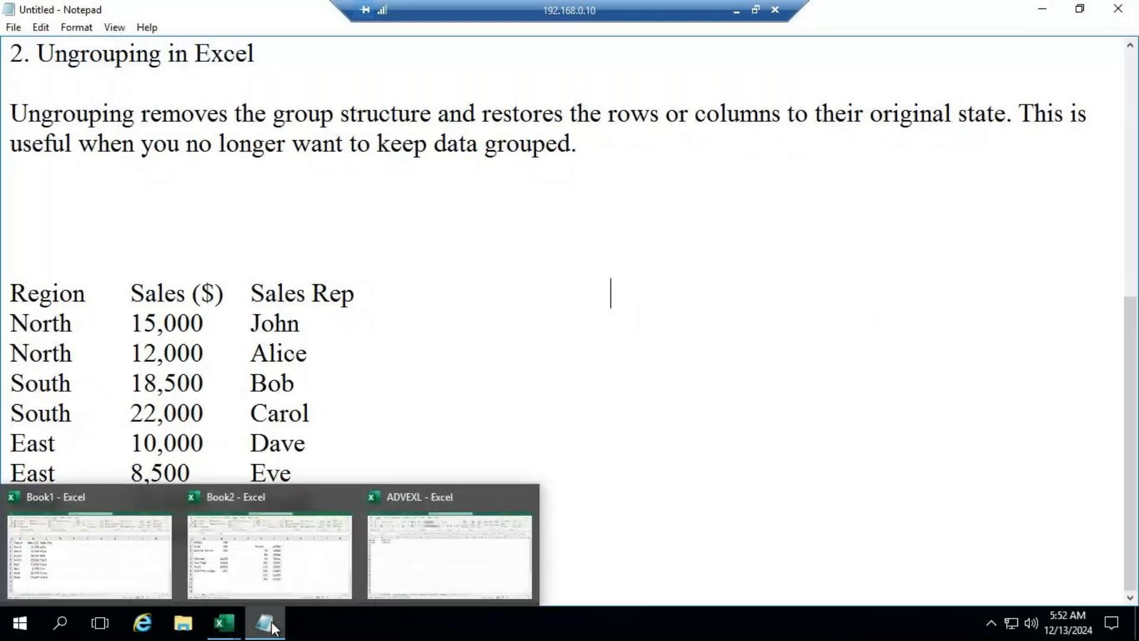
pyautogui.moveTo(228, 631)
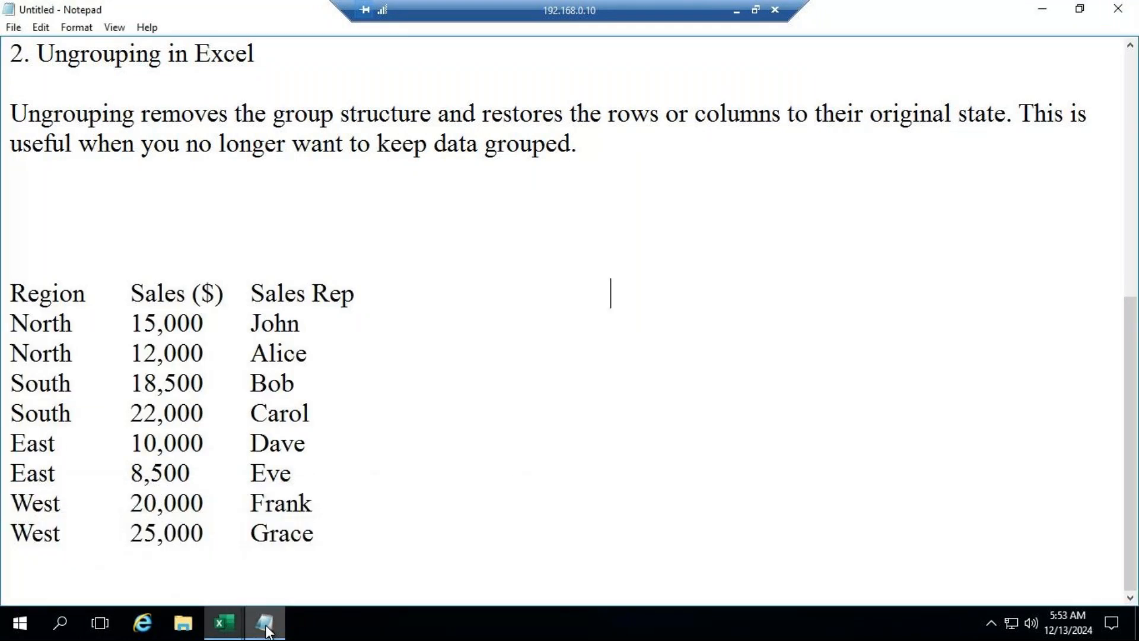
# Step: Switch to the ADVEXL workbook and copy the Subtotal feature description from A10 on the Subtotal sheet
pyautogui.click(226, 626)
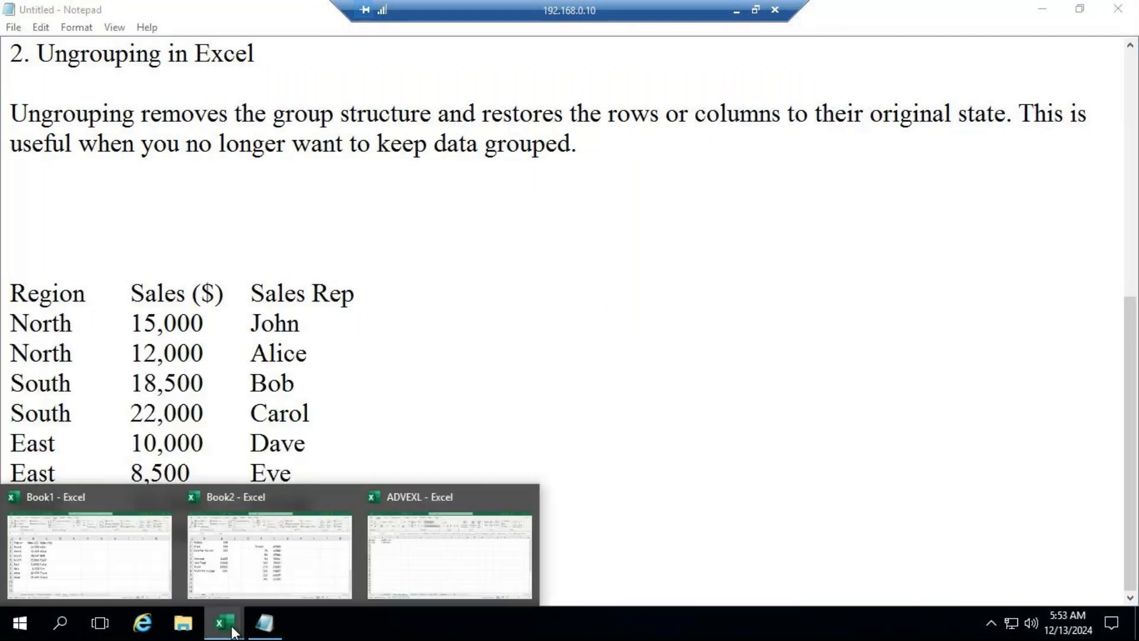
pyautogui.click(104, 570)
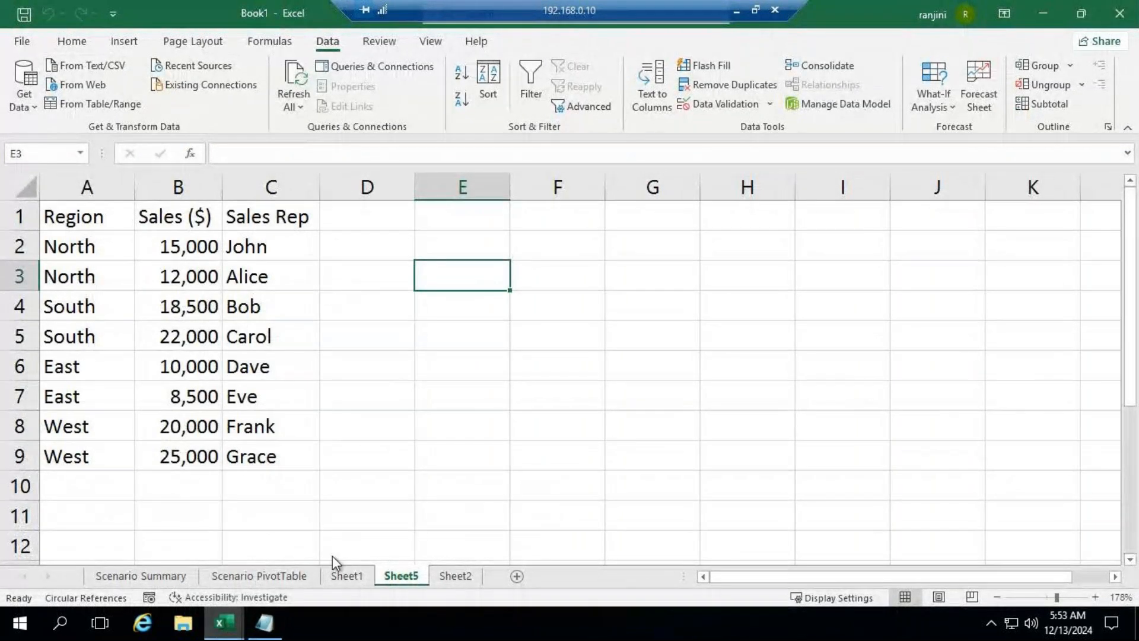
pyautogui.click(224, 624)
pyautogui.click(415, 552)
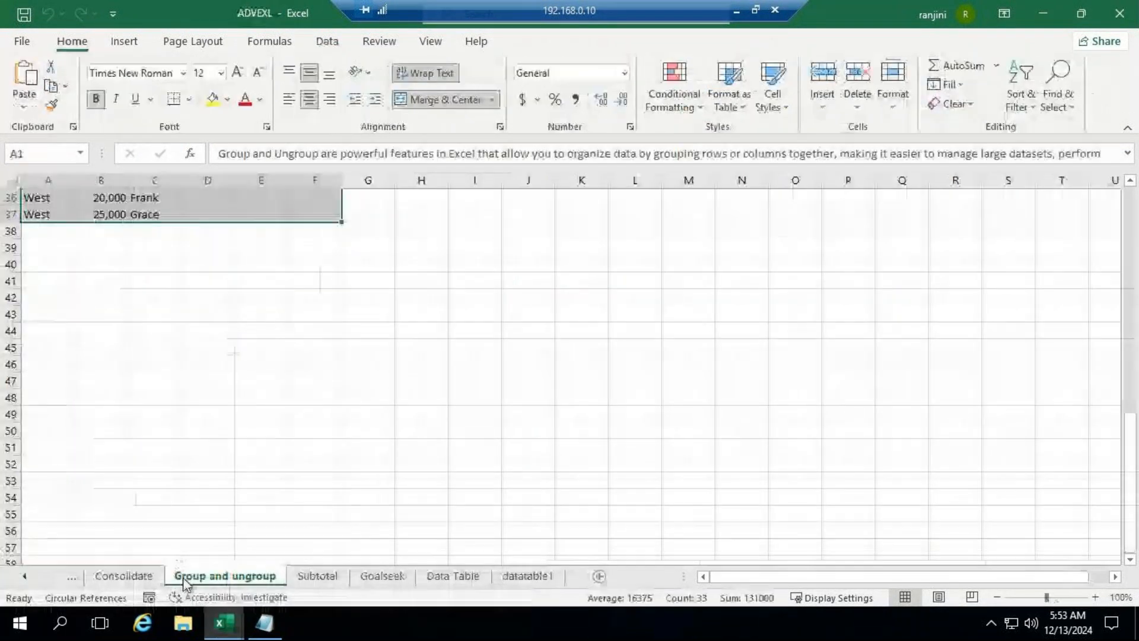
pyautogui.click(306, 576)
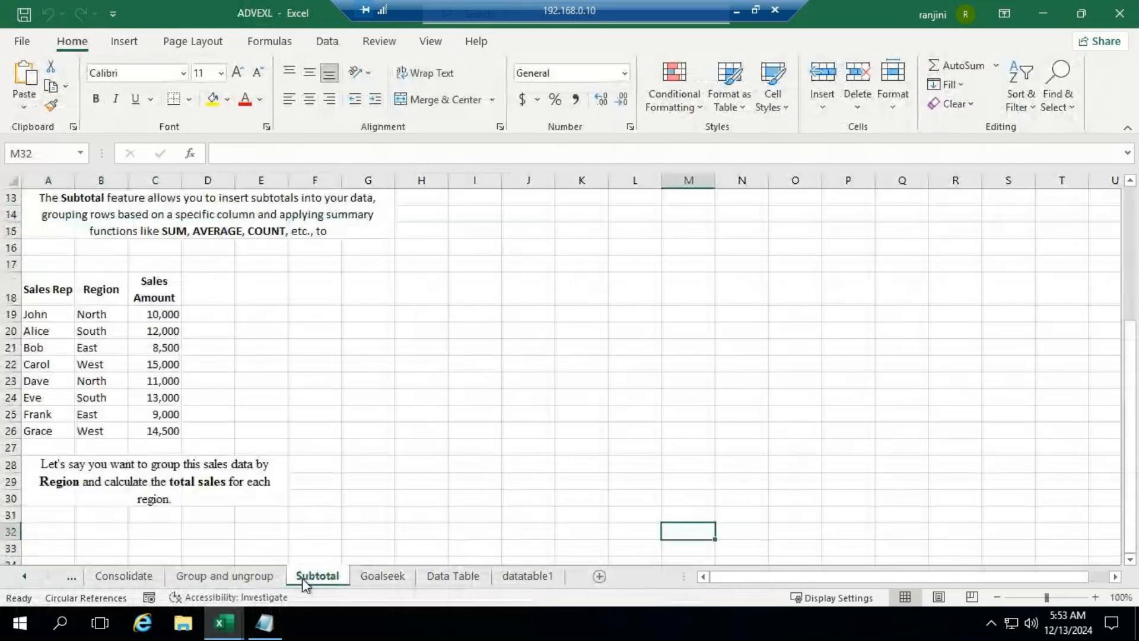
pyautogui.scroll(1, 372, 353)
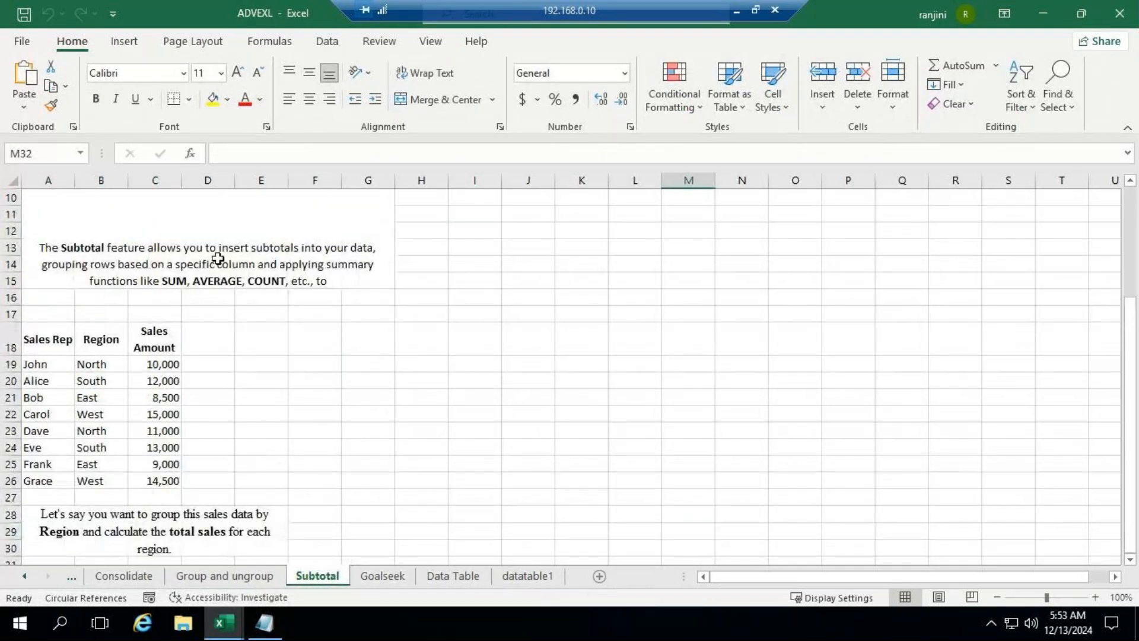
pyautogui.click(148, 250)
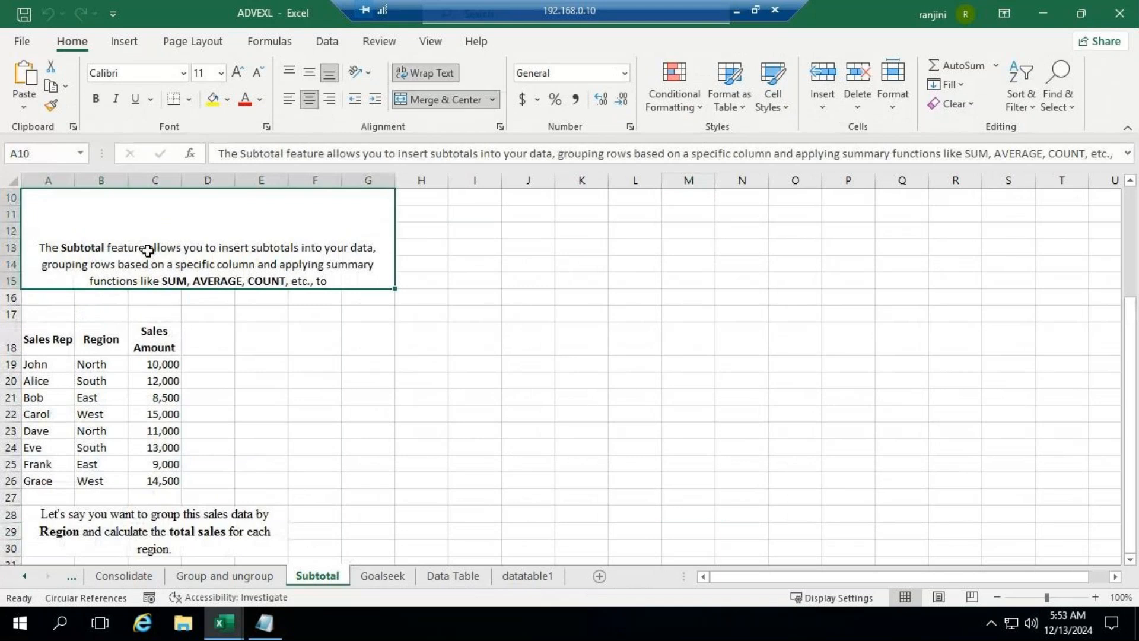
pyautogui.click(147, 251)
pyautogui.hotkey('ctrl', 'c')
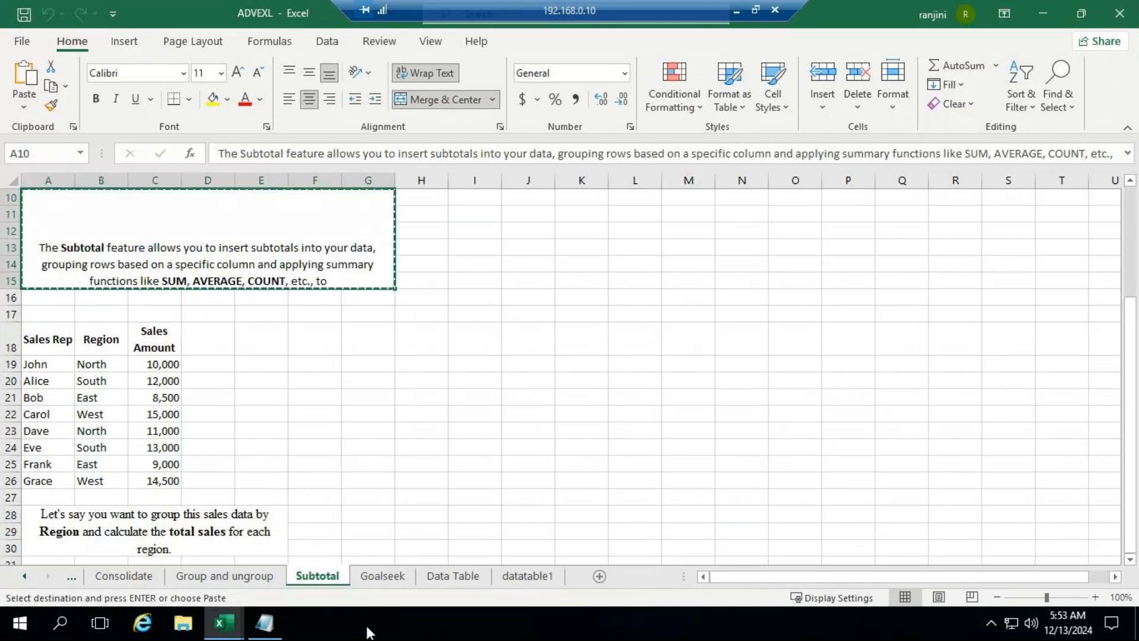
# Step: Switch to the Notepad notes and delete all the grouping and ungrouping text above the Region sales table
pyautogui.click(274, 627)
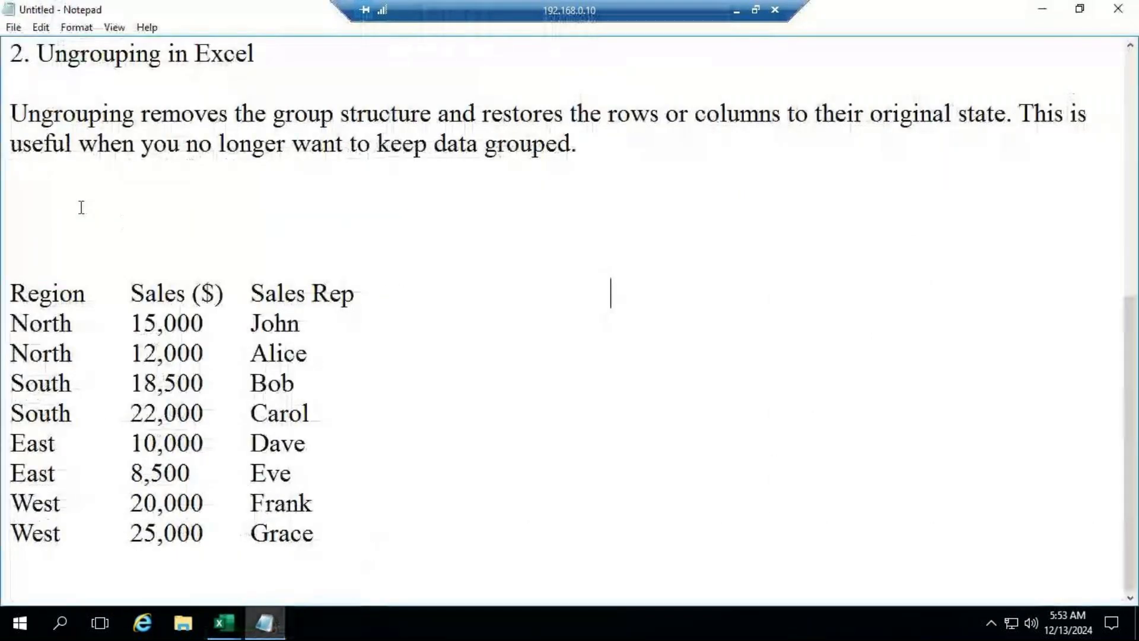
pyautogui.moveTo(532, 182); pyautogui.dragTo(3, 7)
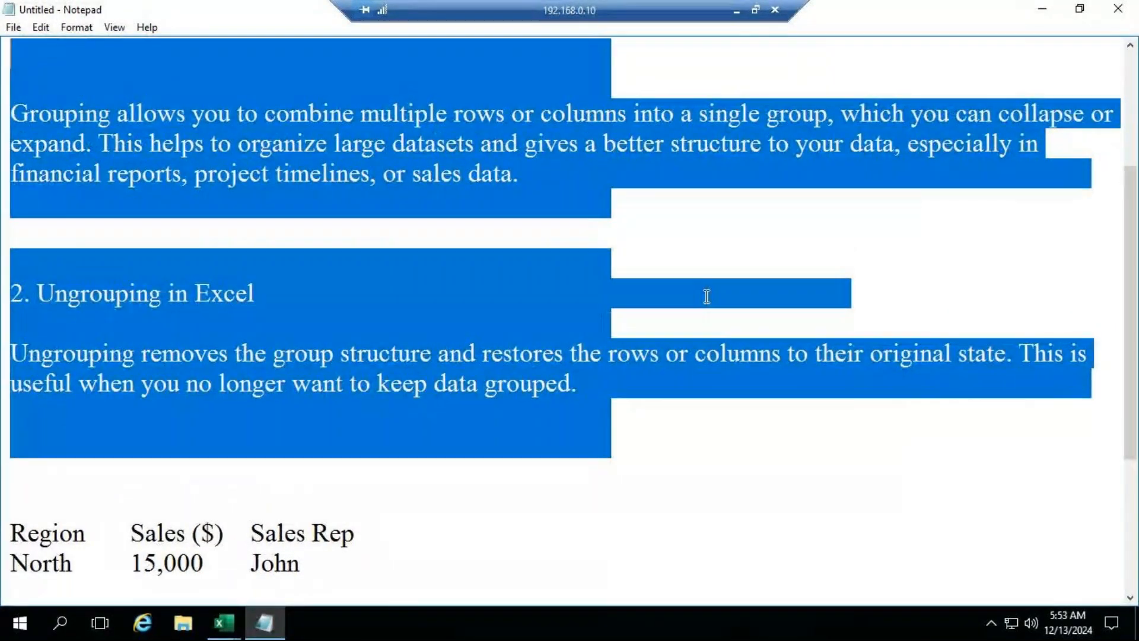
pyautogui.press('Delete')
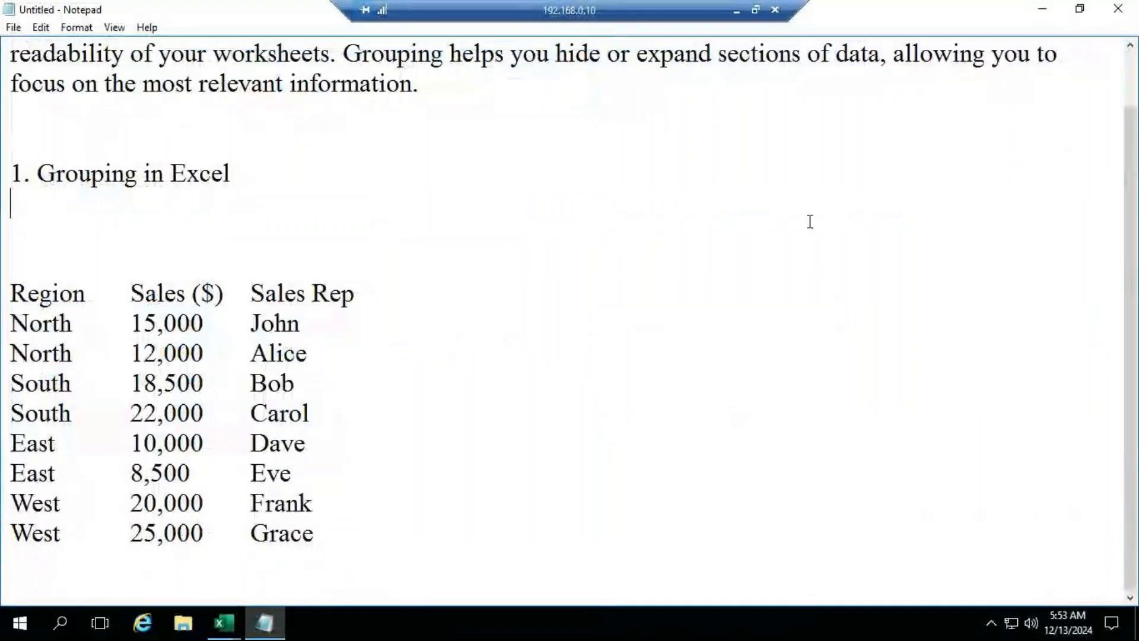
pyautogui.moveTo(457, 126); pyautogui.dragTo(1, 6)
pyautogui.press('Delete')
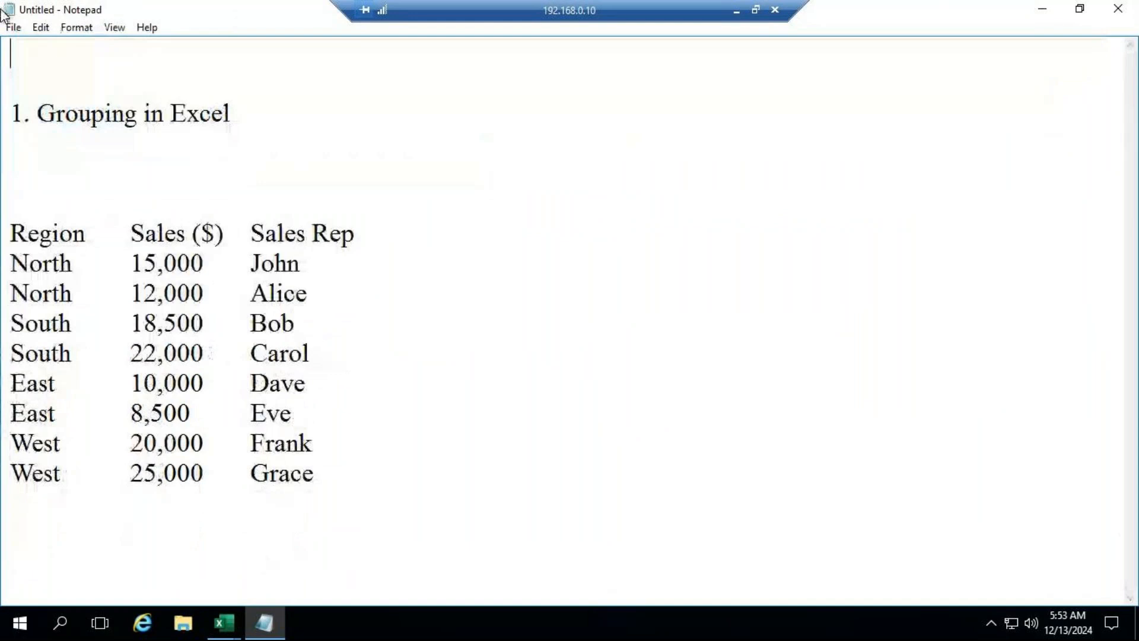
pyautogui.click(277, 110)
pyautogui.moveTo(277, 110); pyautogui.dragTo(2, 92)
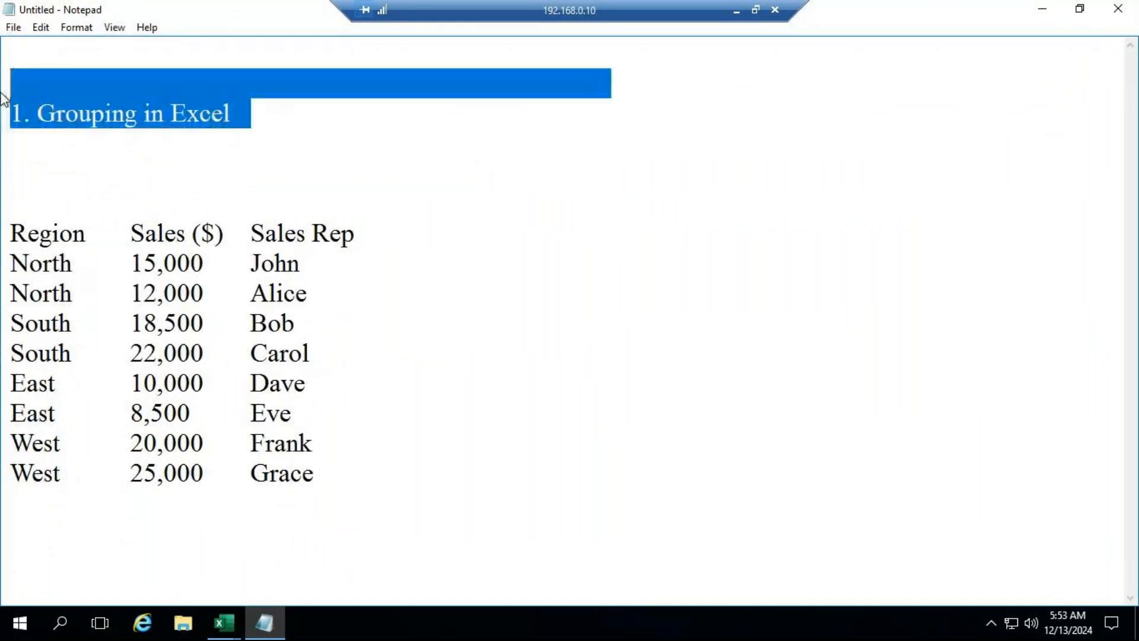
pyautogui.press('Delete')
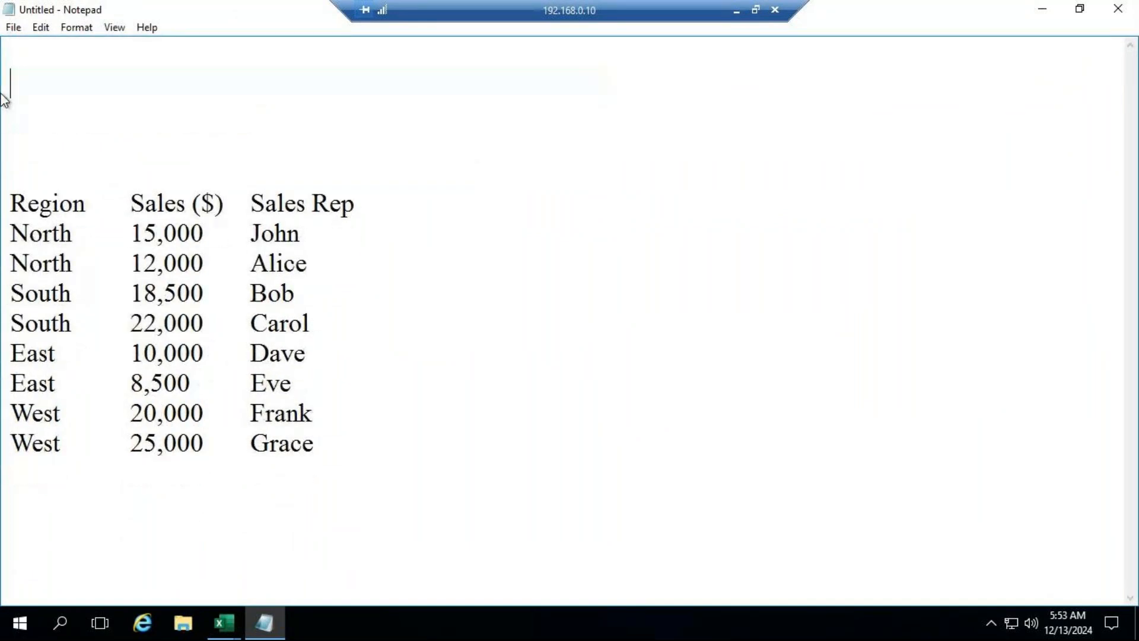
# Step: Paste the copied Subtotal description above the sales table and remove the surplus blank lines between them
pyautogui.hotkey('ctrl', 'v')
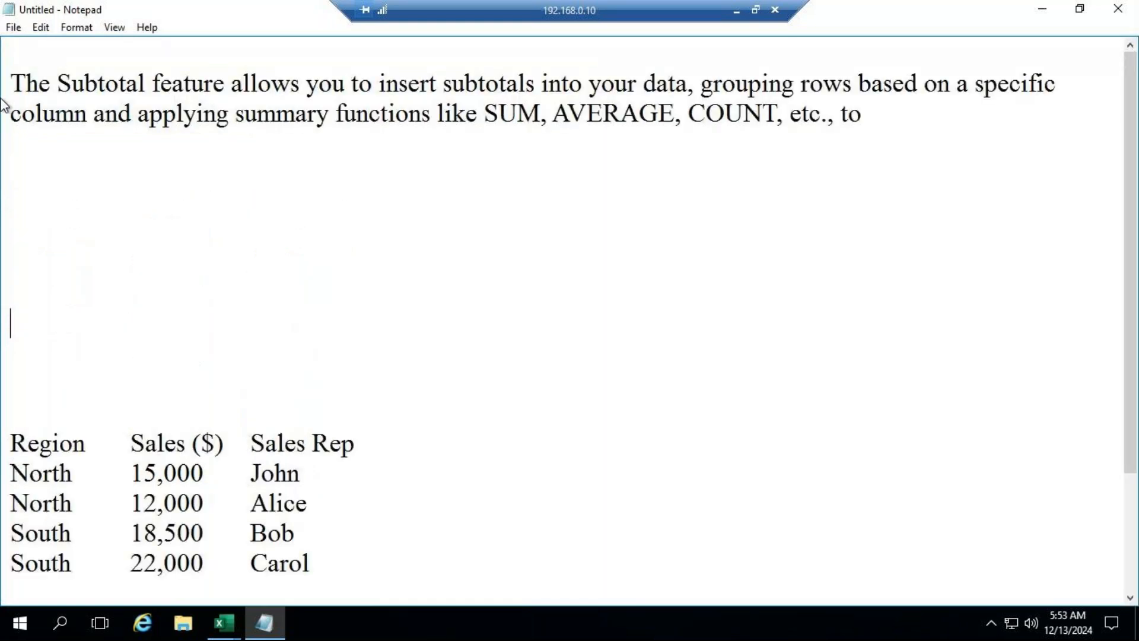
pyautogui.click(83, 186)
pyautogui.press('Delete')
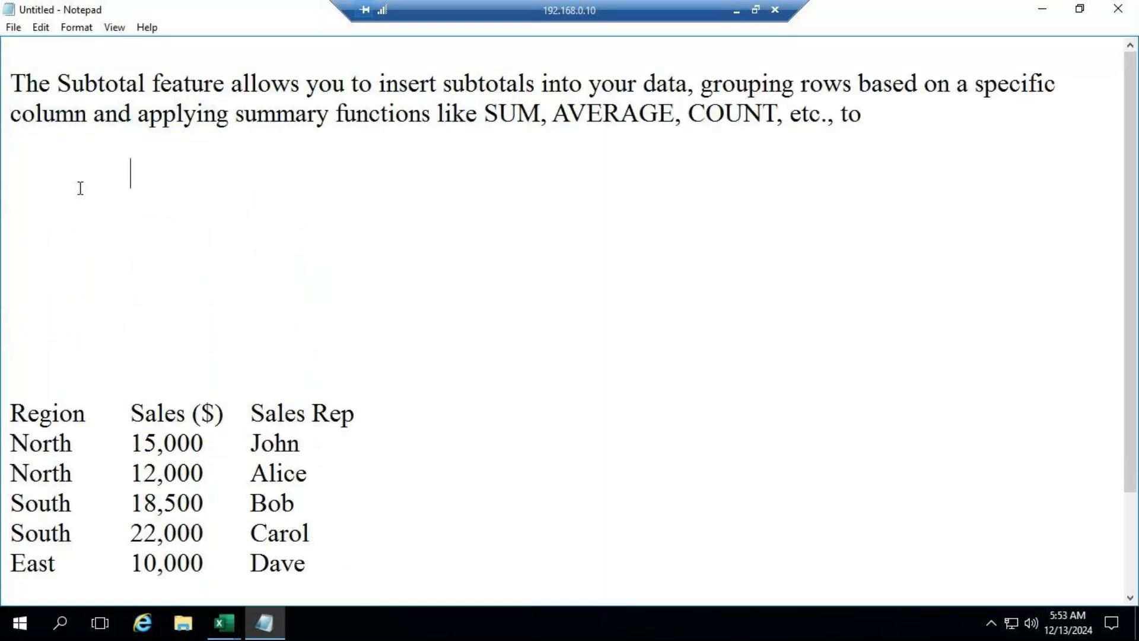
pyautogui.press('Delete')
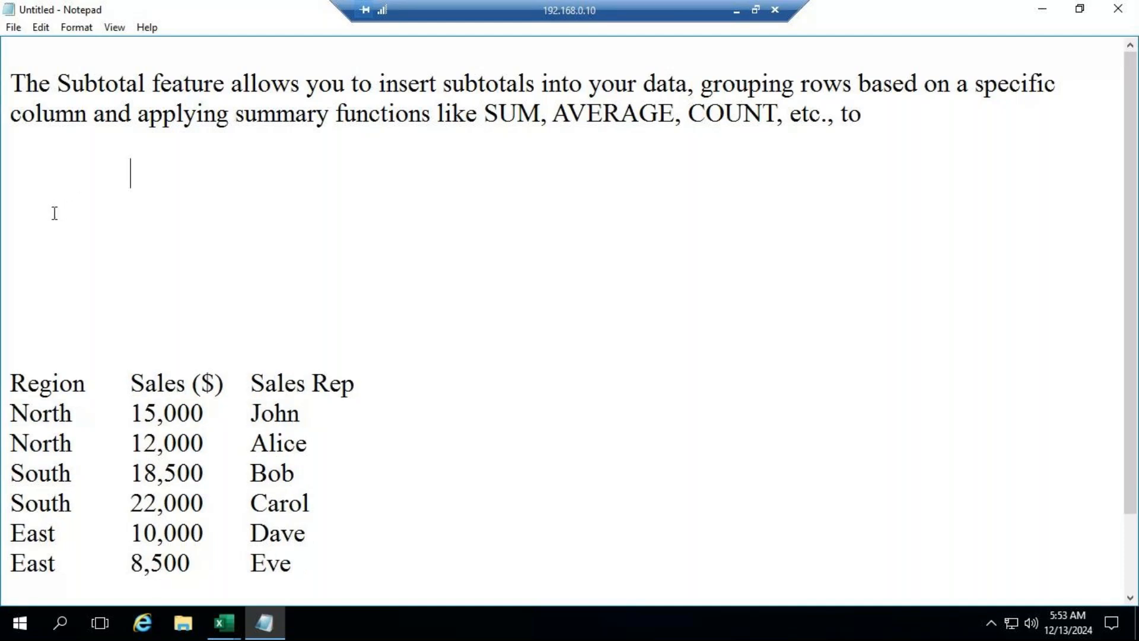
pyautogui.press('Delete')
pyautogui.press('Delete')
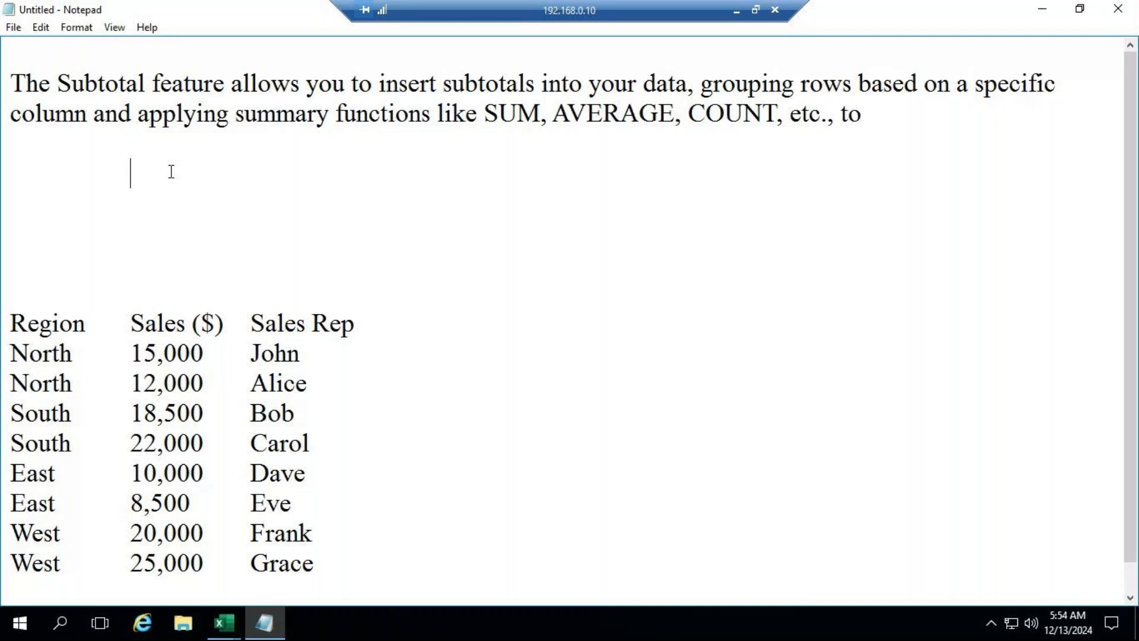
pyautogui.press('Delete')
pyautogui.press('Delete')
pyautogui.press('Delete')
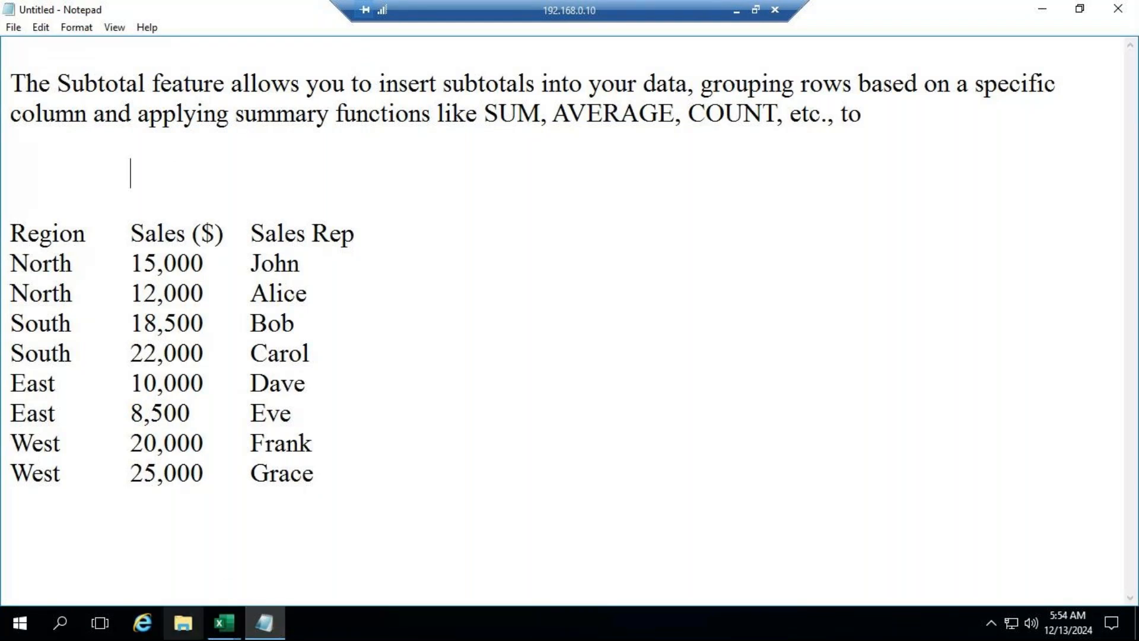
# Step: Switch to Sheet5 of the Book1 workbook in Excel and sort the sales table by Region from A to Z
pyautogui.moveTo(224, 623)
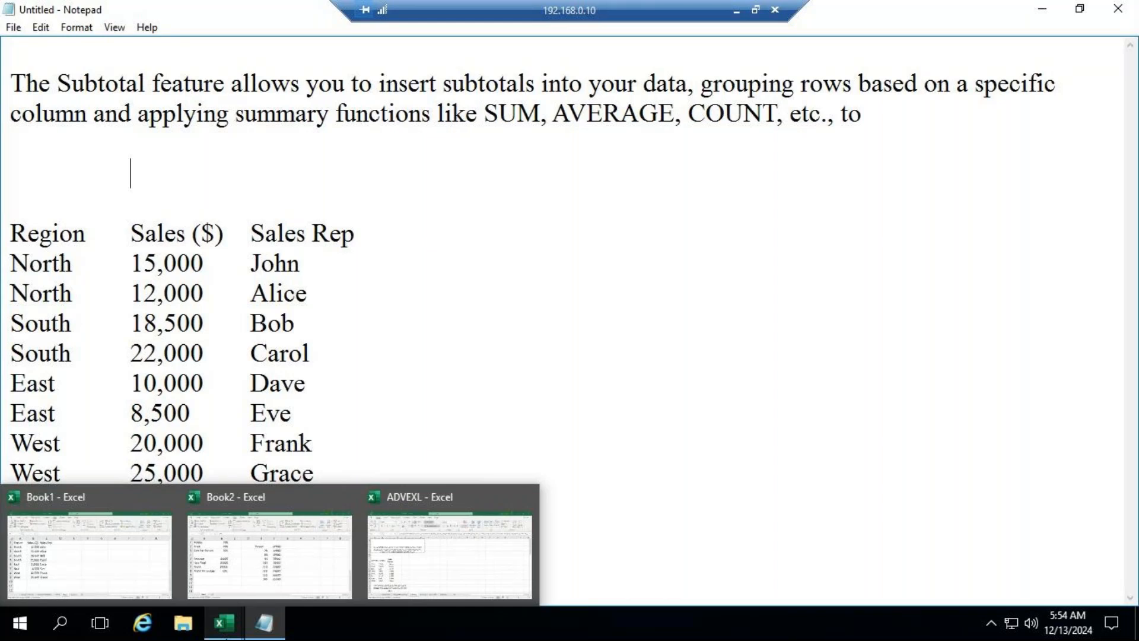
pyautogui.click(220, 627)
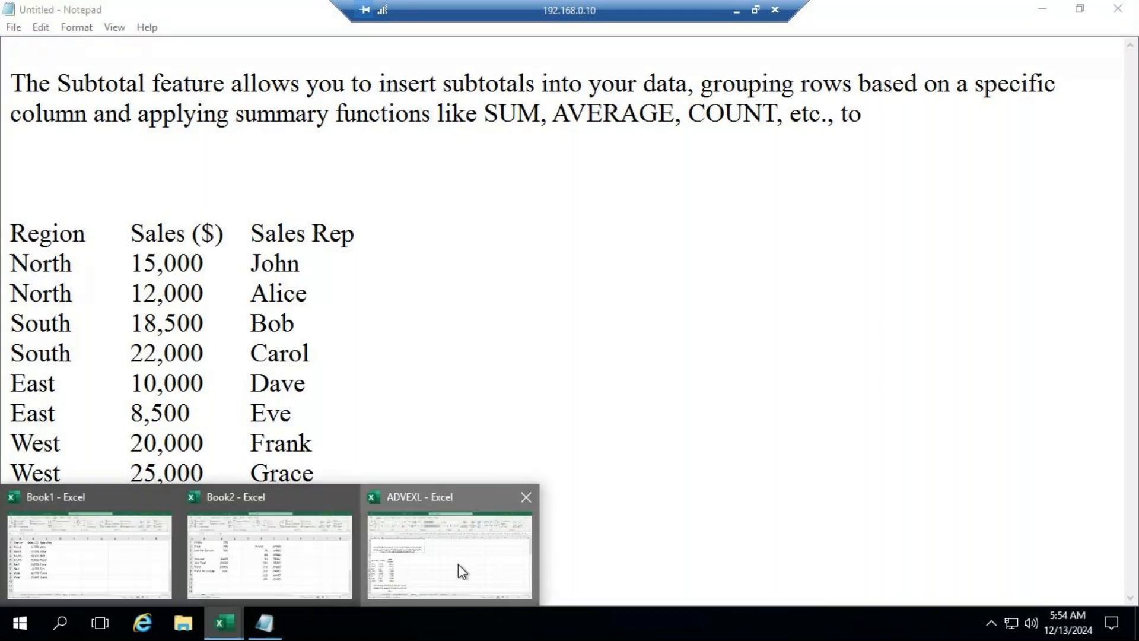
pyautogui.click(458, 563)
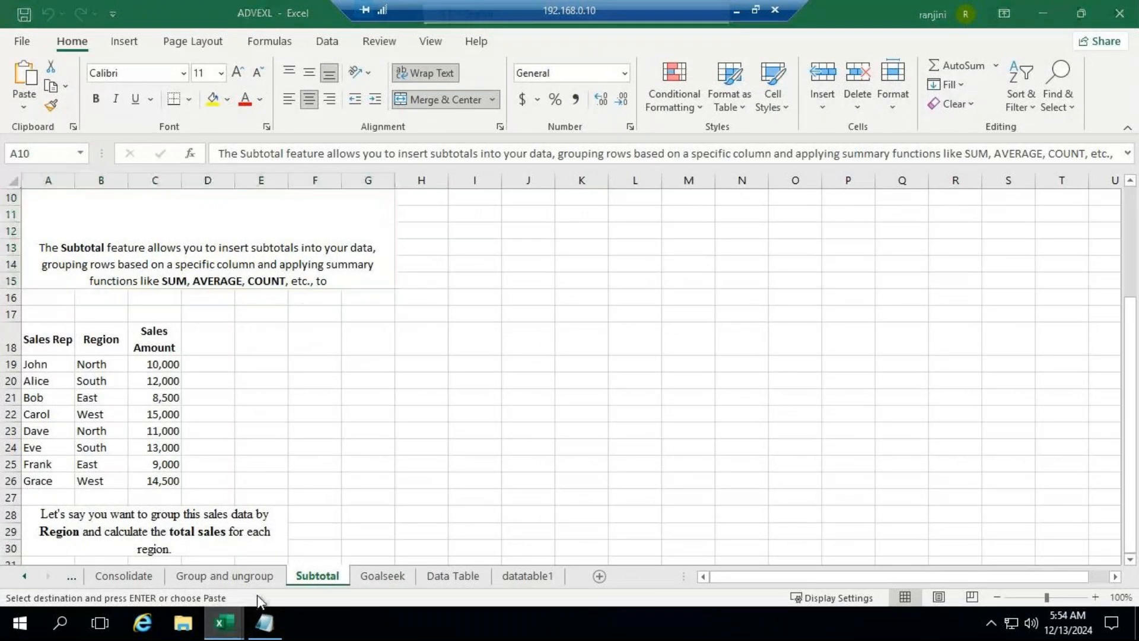
pyautogui.moveTo(223, 623)
pyautogui.moveTo(276, 520)
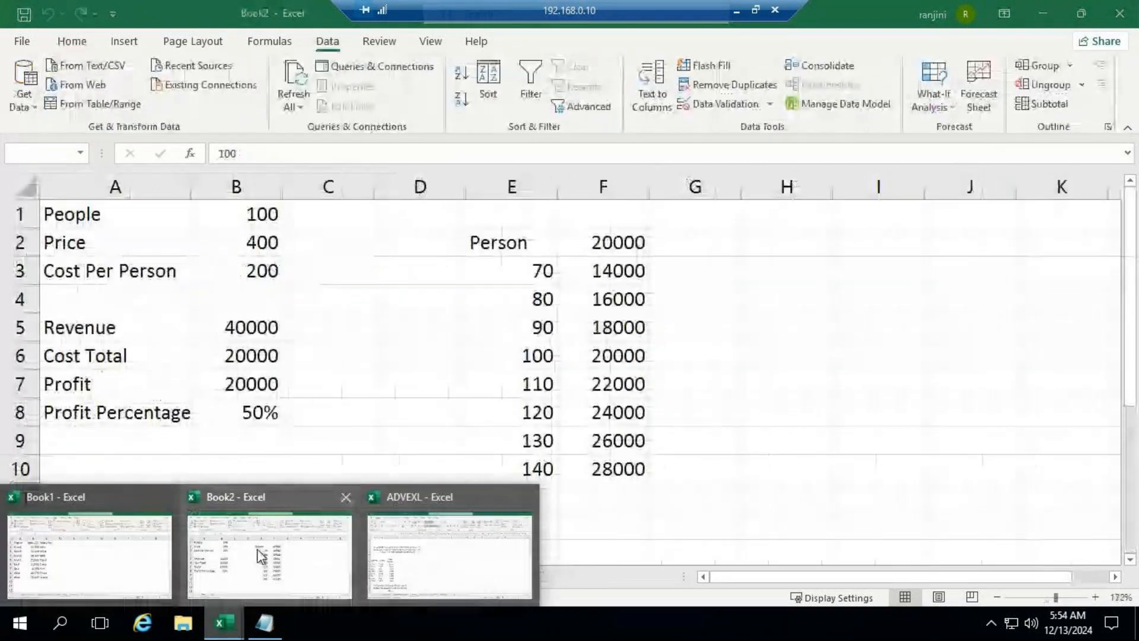
pyautogui.click(131, 583)
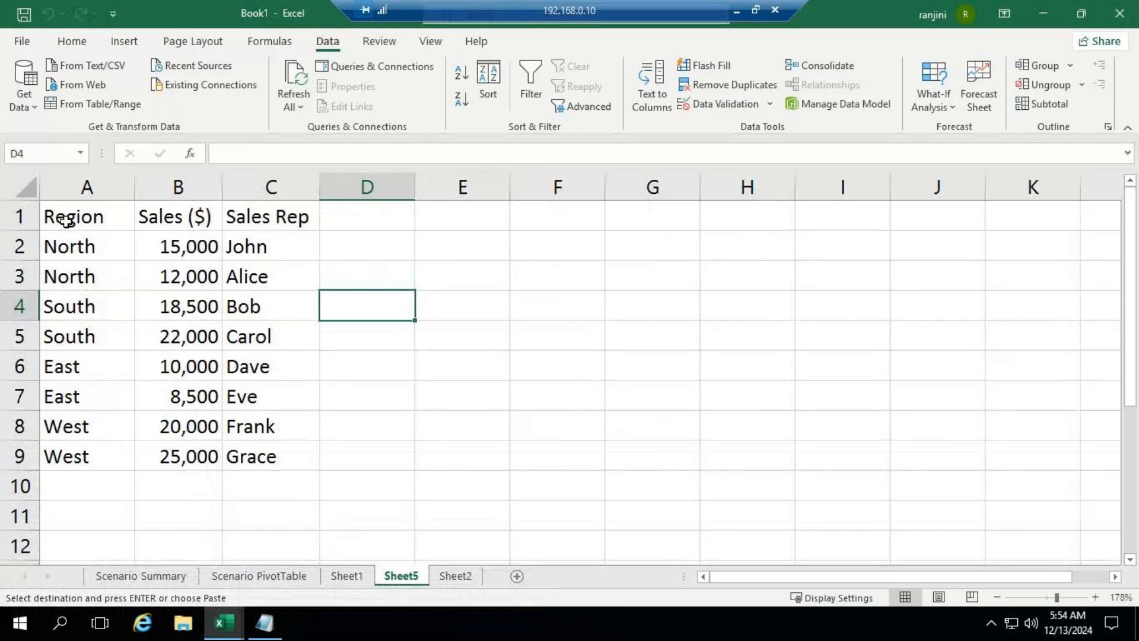
pyautogui.click(66, 219)
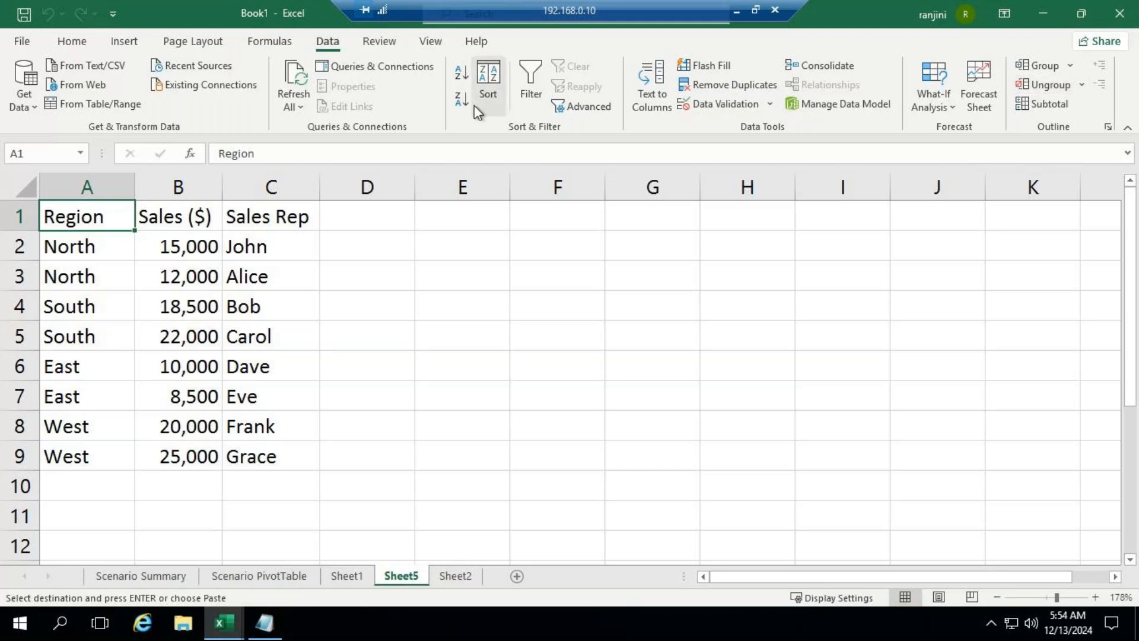
pyautogui.click(462, 76)
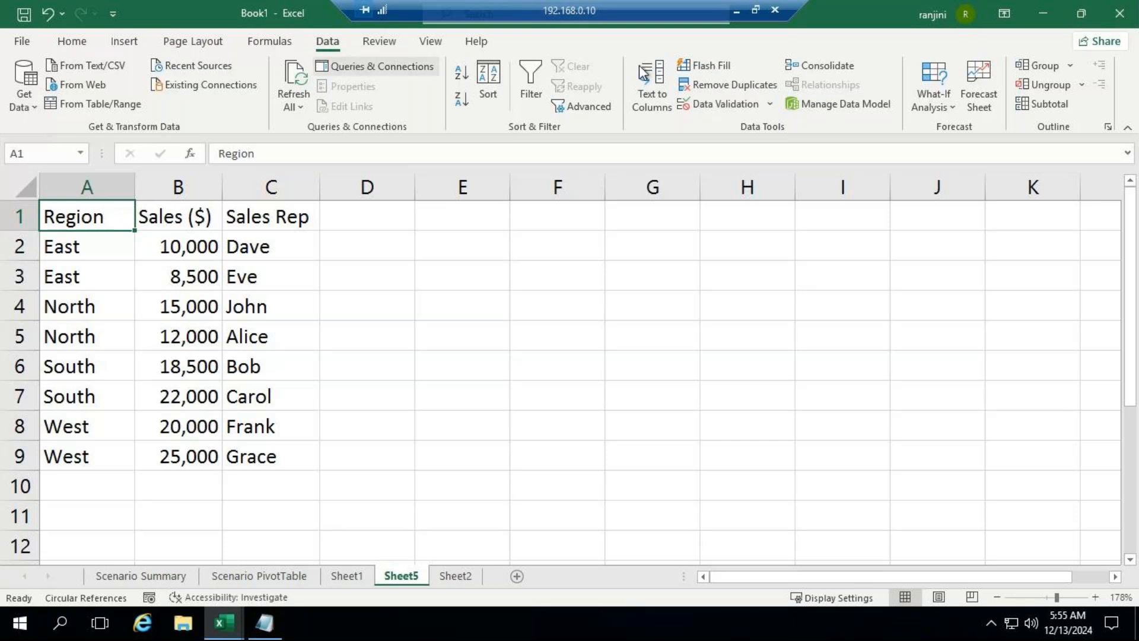
# Step: Insert subtotals at each change in Region, using the Sum function on the Sales Rep column
pyautogui.click(1044, 104)
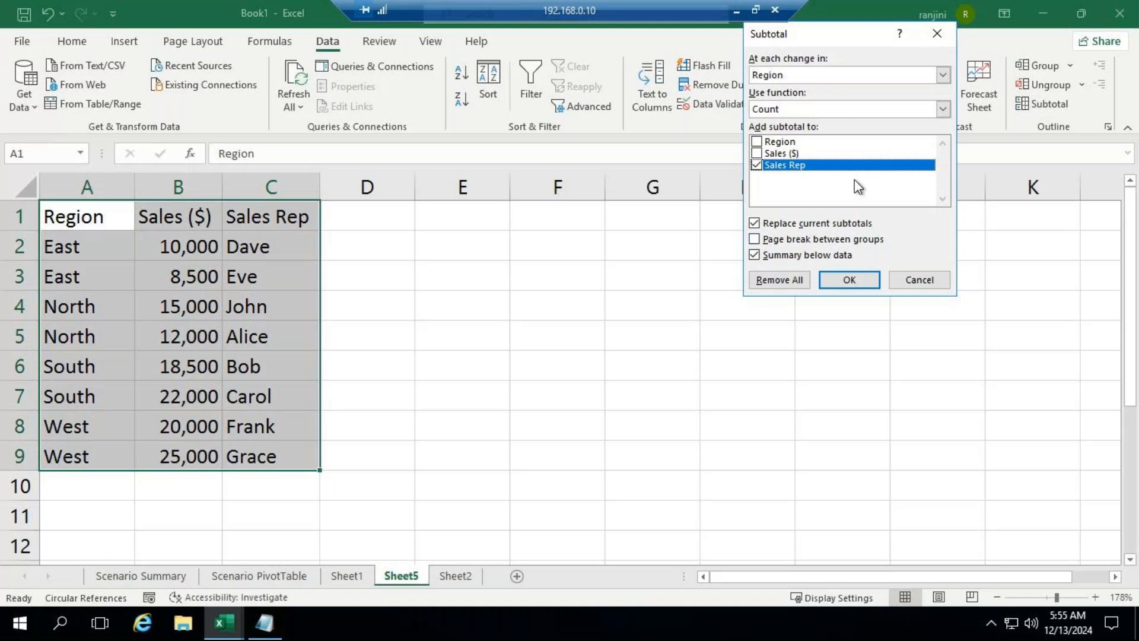
pyautogui.moveTo(821, 34); pyautogui.dragTo(615, 189)
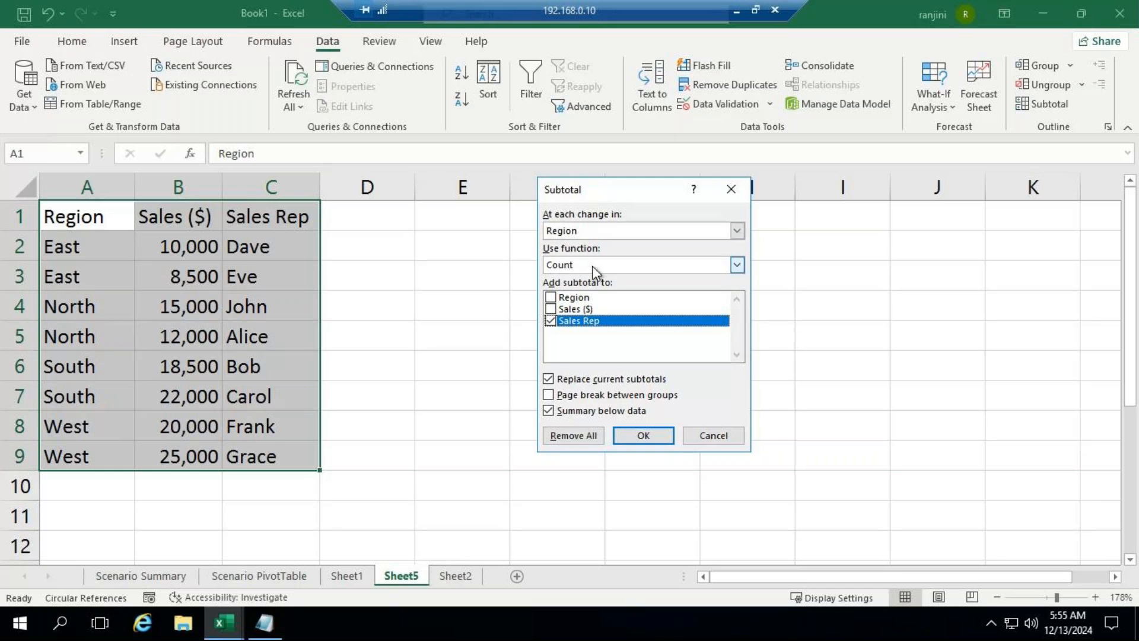
pyautogui.click(743, 272)
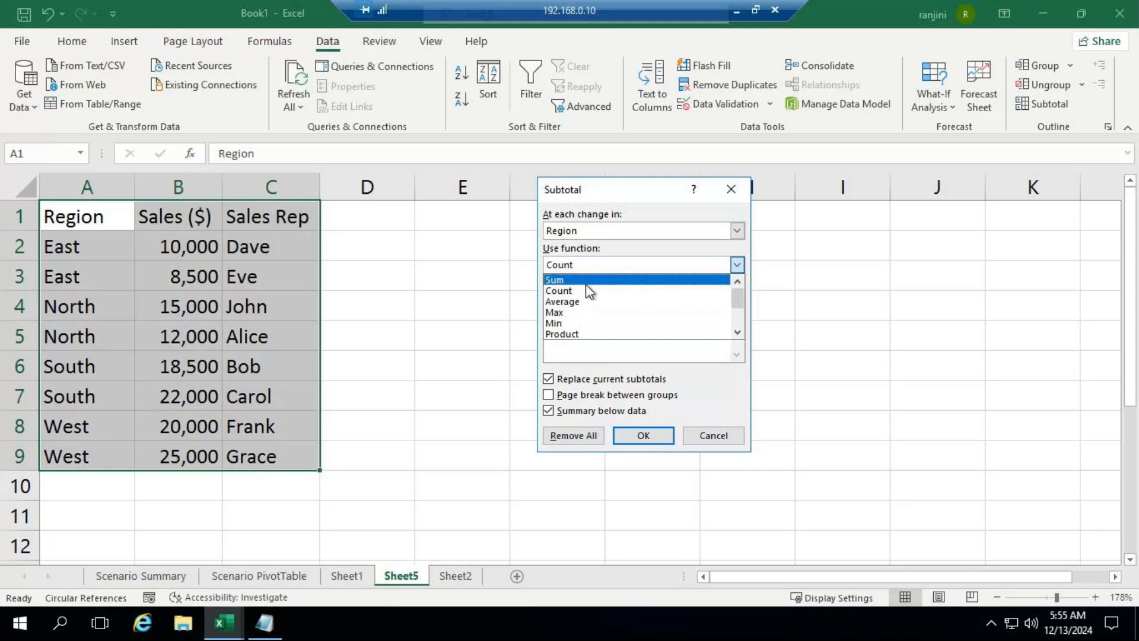
pyautogui.click(586, 284)
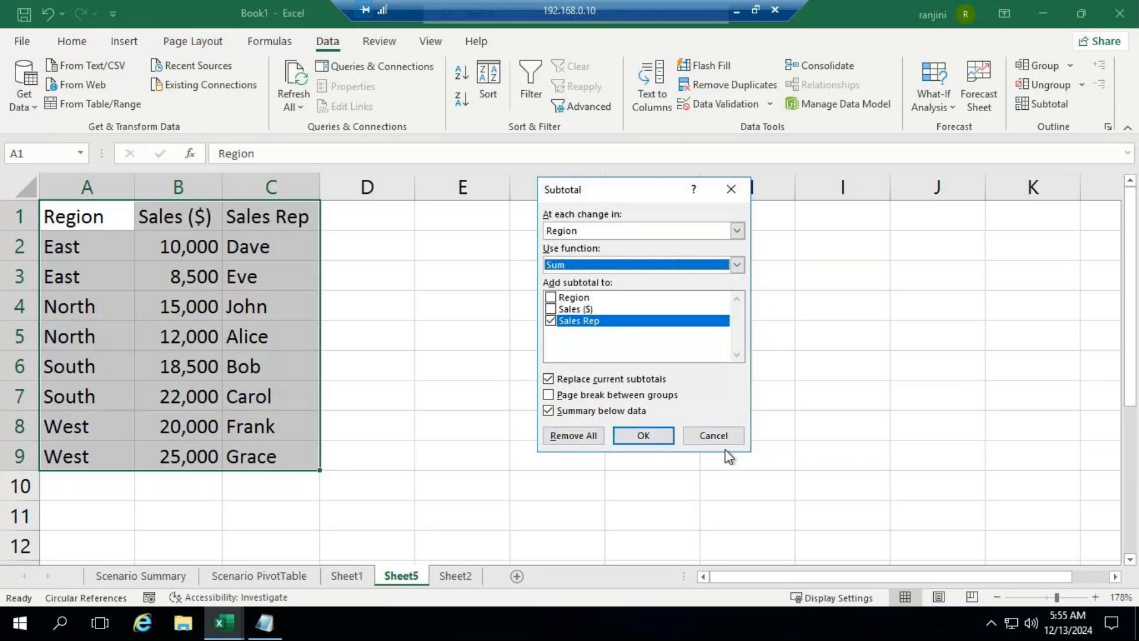
pyautogui.click(637, 441)
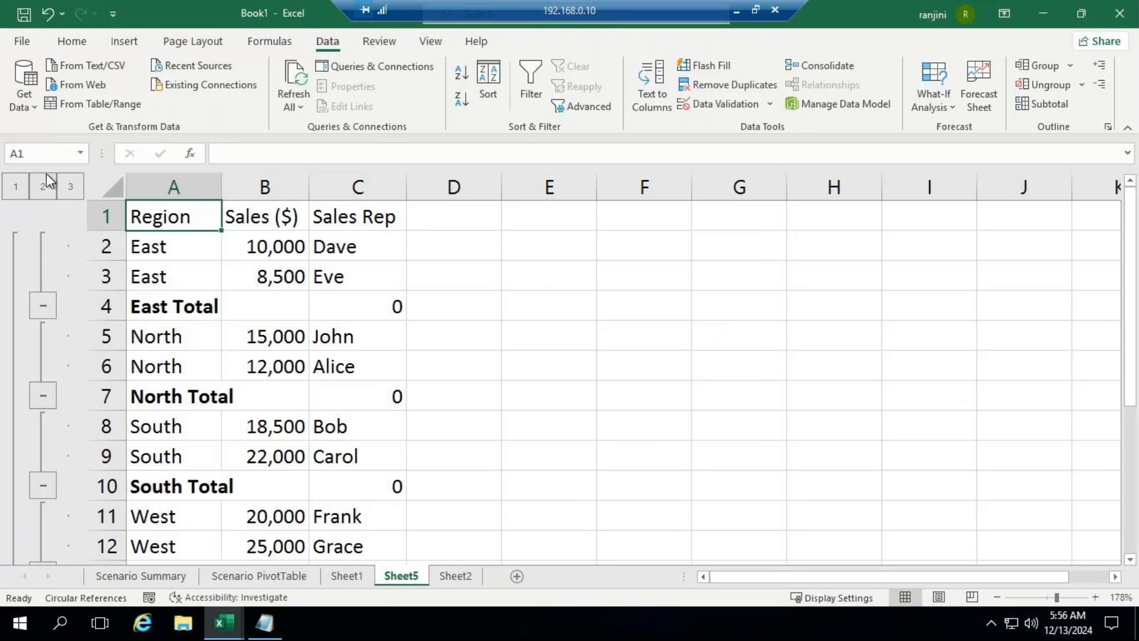
# Step: Collapse the subtotal outline to level 1 and fit column A's width to its contents
pyautogui.click(16, 188)
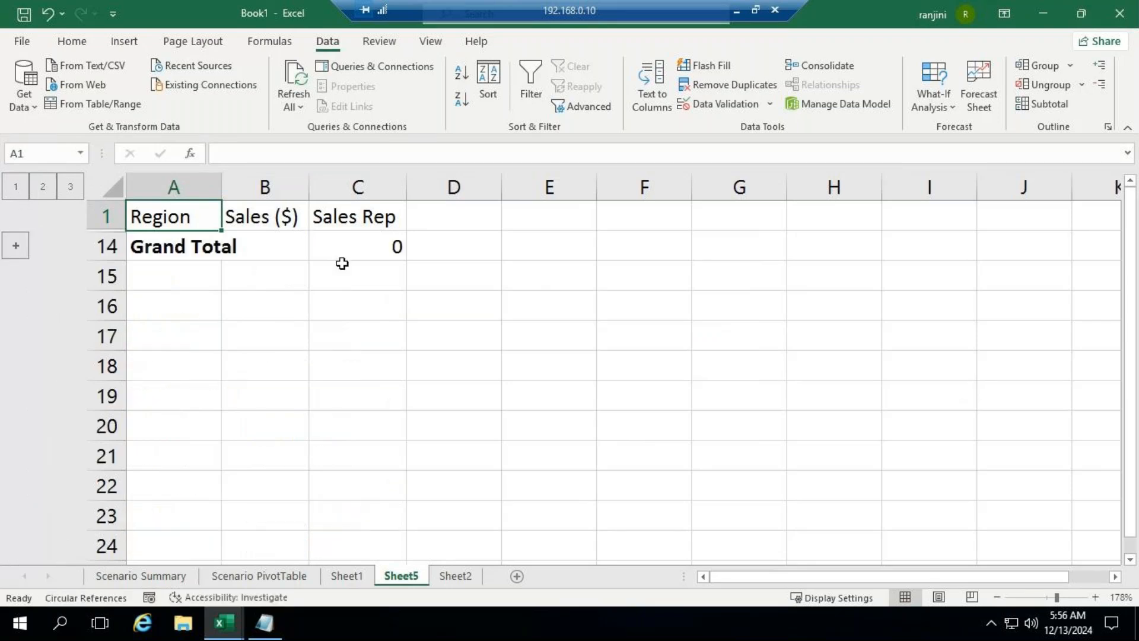
pyautogui.doubleClick(222, 189)
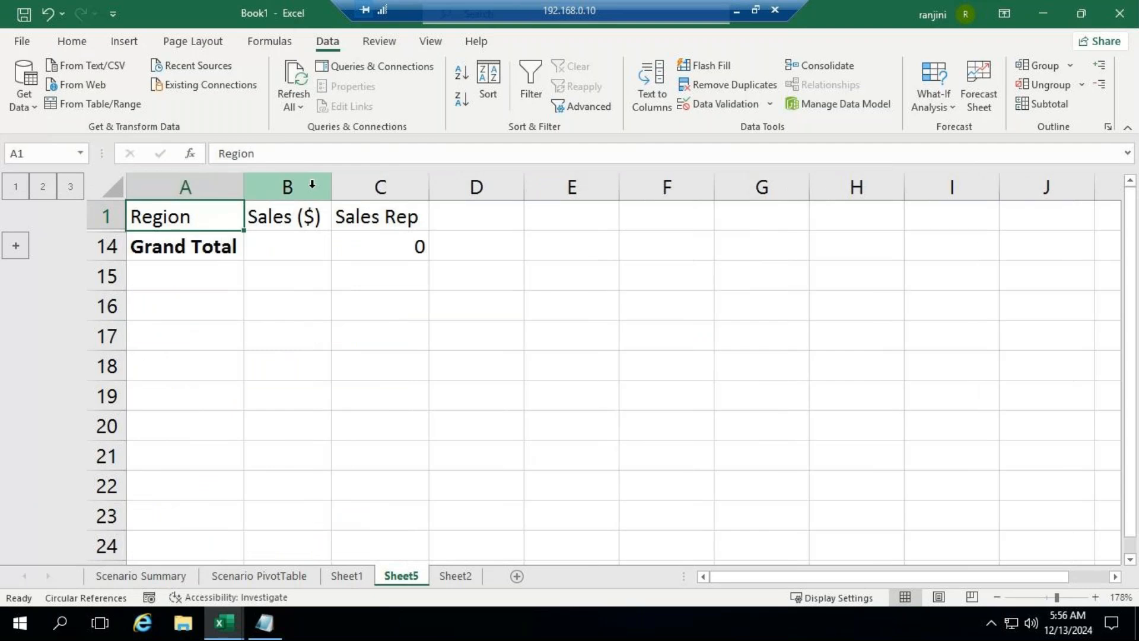
pyautogui.click(335, 186)
pyautogui.click(332, 185)
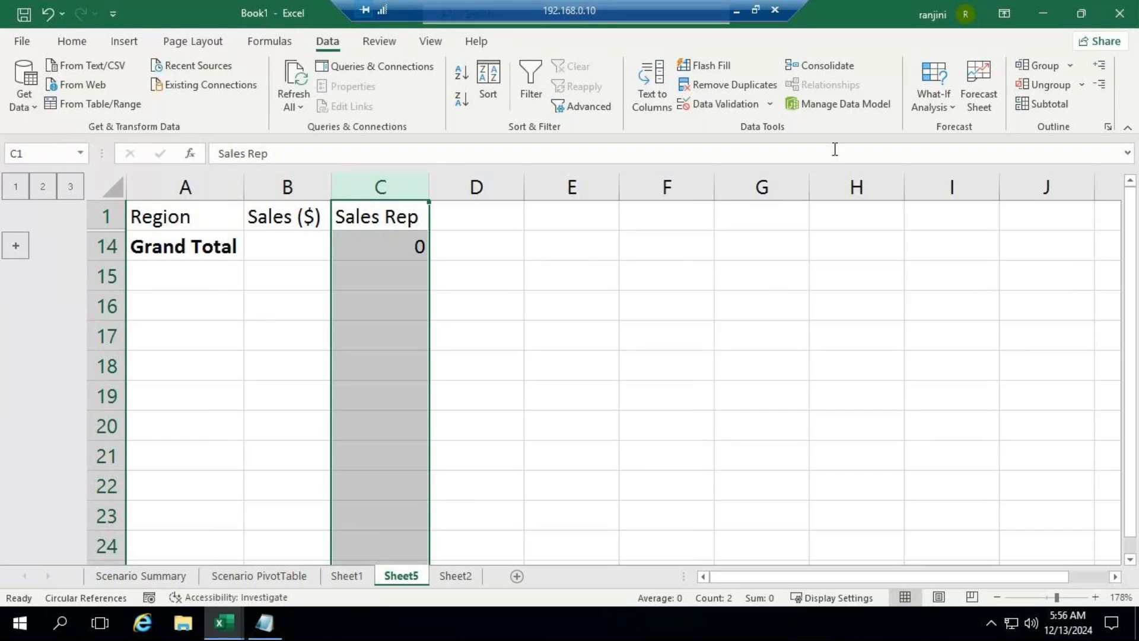
pyautogui.click(1033, 107)
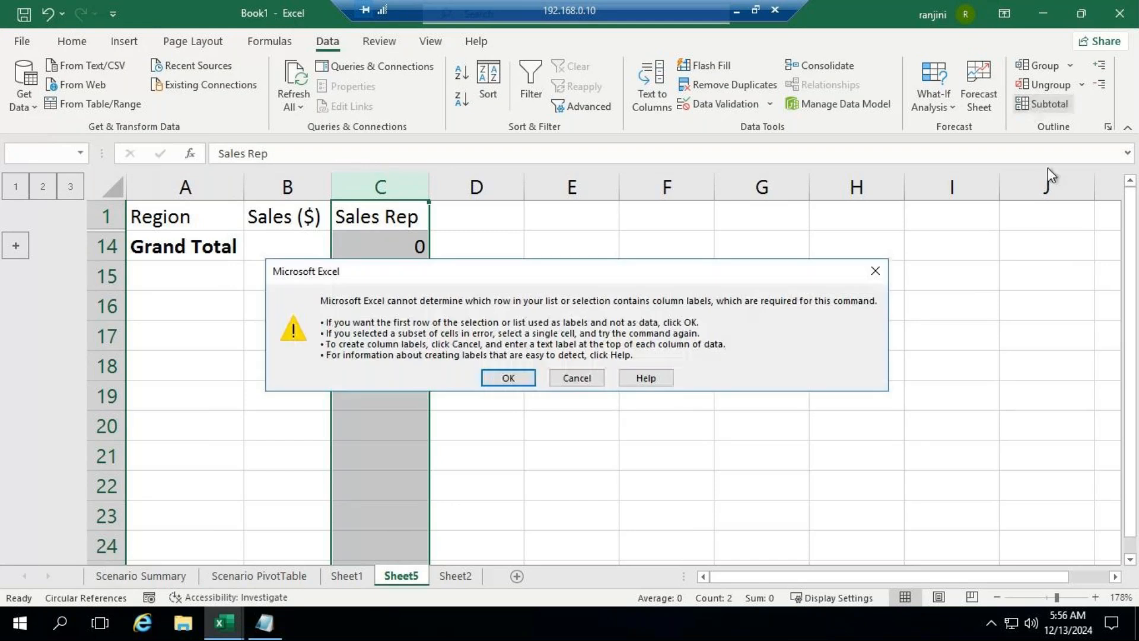
pyautogui.click(875, 271)
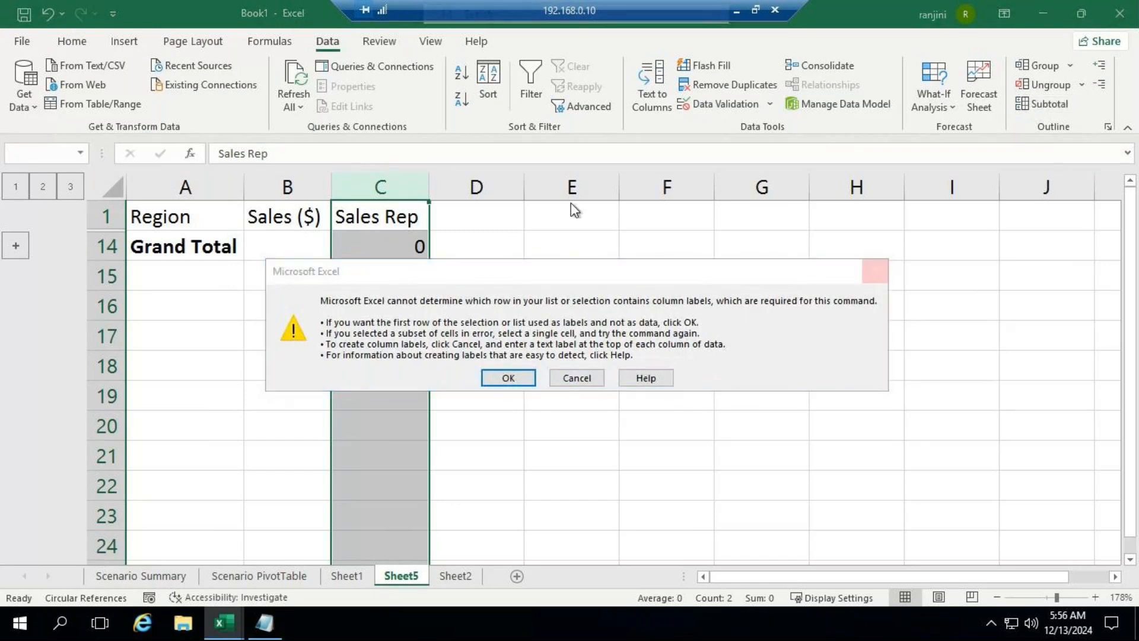
# Step: Expand the outline to level 3 and remove all subtotals based on the Sales Rep column, confirming deletion of the subtotal rows
pyautogui.click(43, 187)
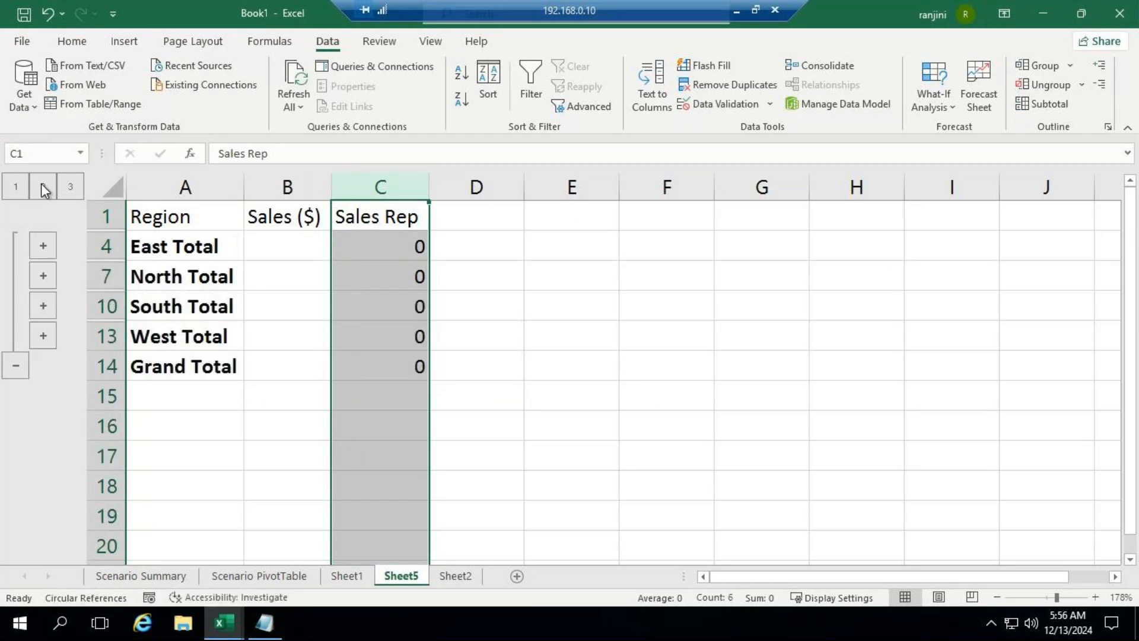
pyautogui.click(70, 187)
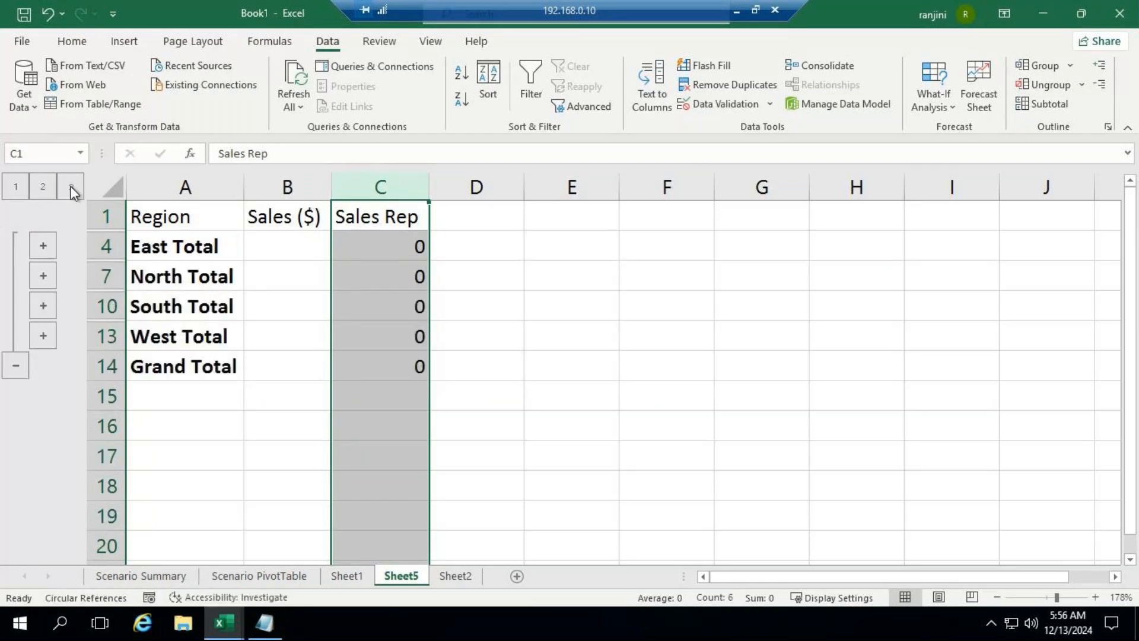
pyautogui.click(1036, 104)
pyautogui.click(509, 378)
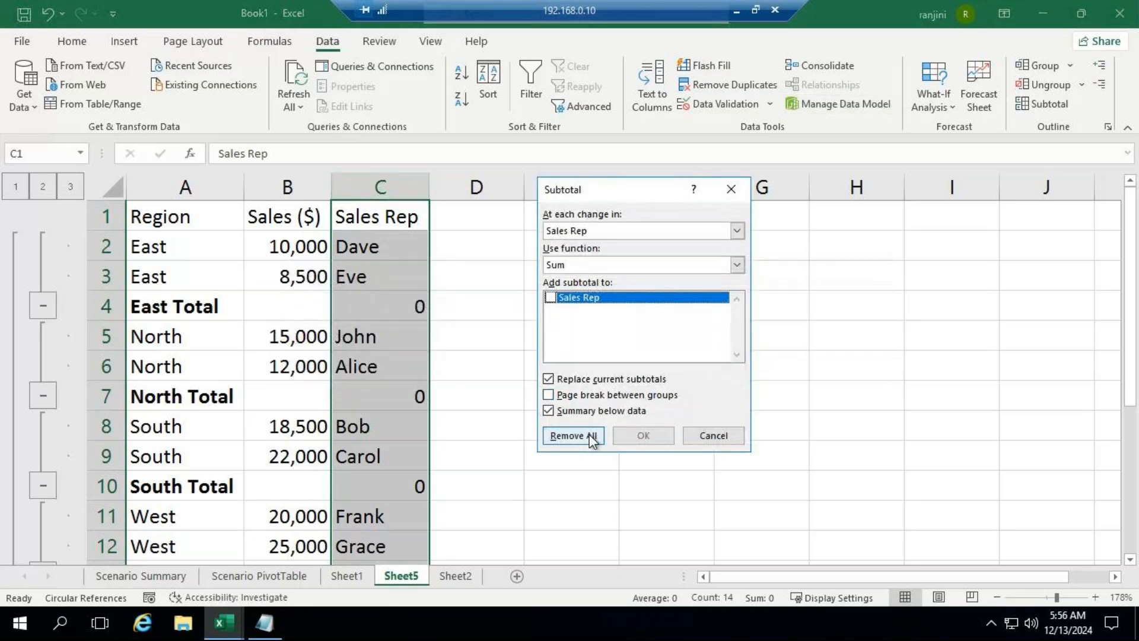
pyautogui.click(591, 438)
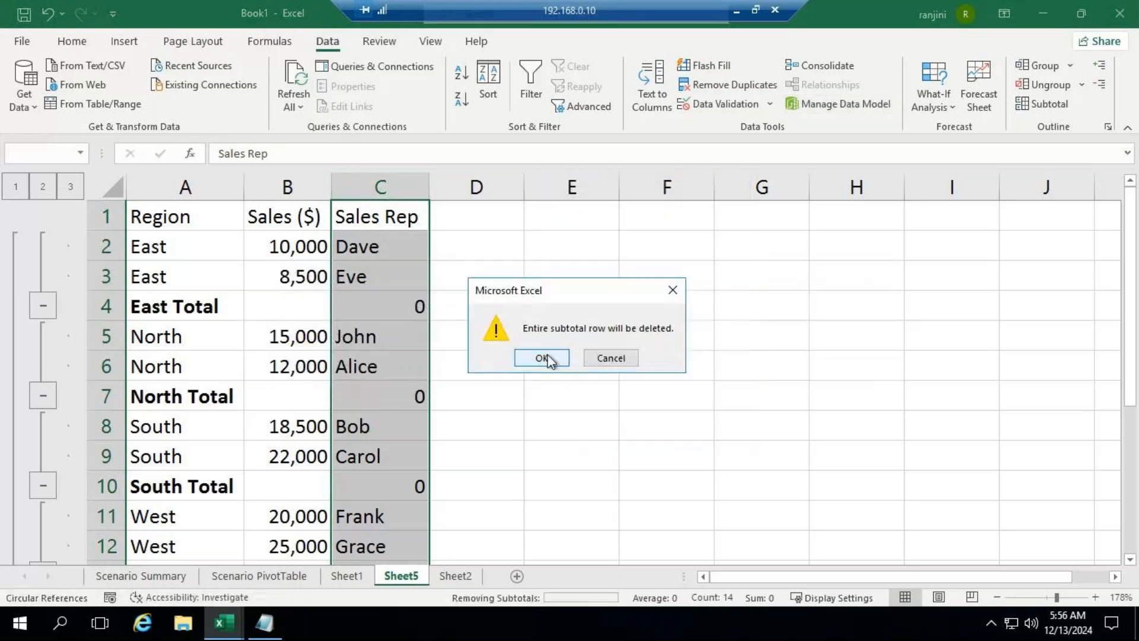
pyautogui.click(549, 355)
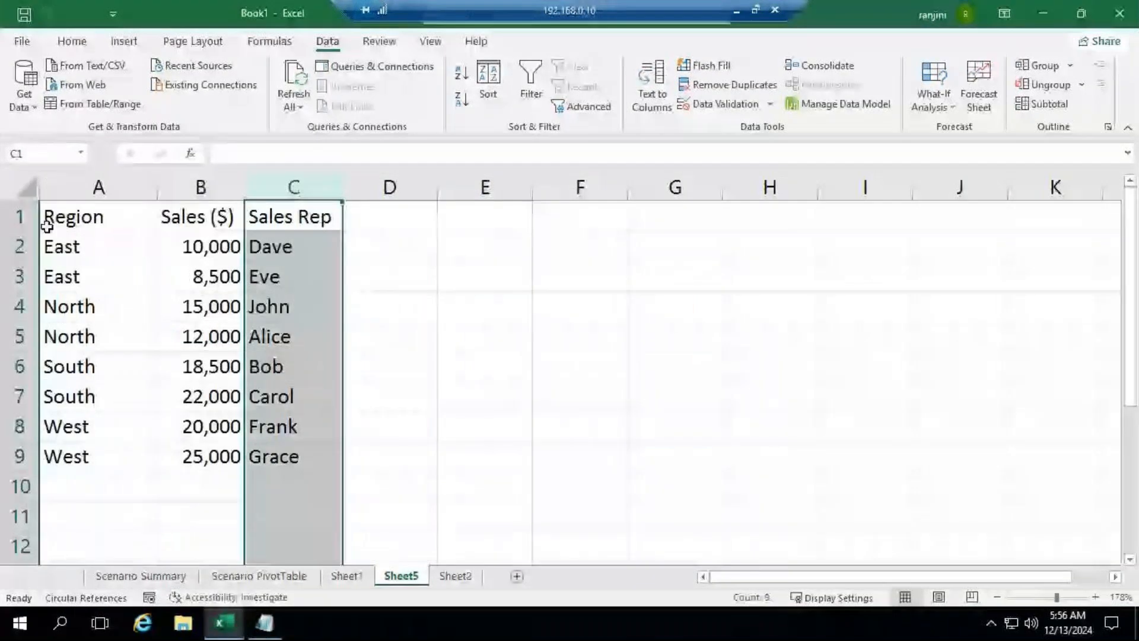
# Step: Insert subtotals for A1:C9 at each change in Region, using the Sum function on the Sales ($) column only
pyautogui.moveTo(51, 223); pyautogui.dragTo(304, 456)
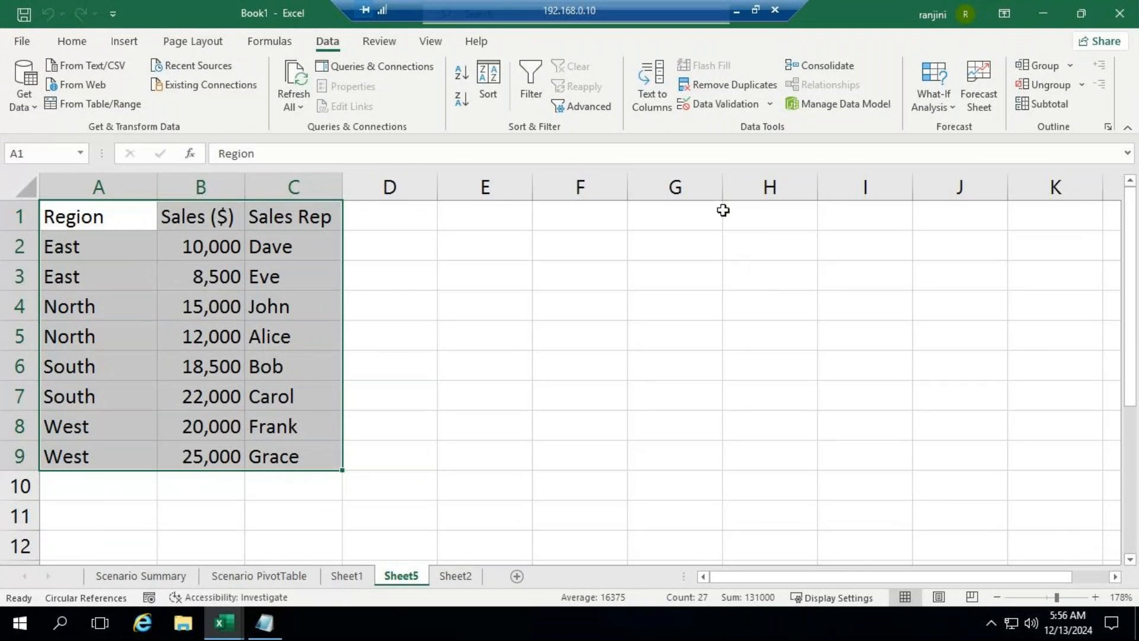
pyautogui.click(1051, 106)
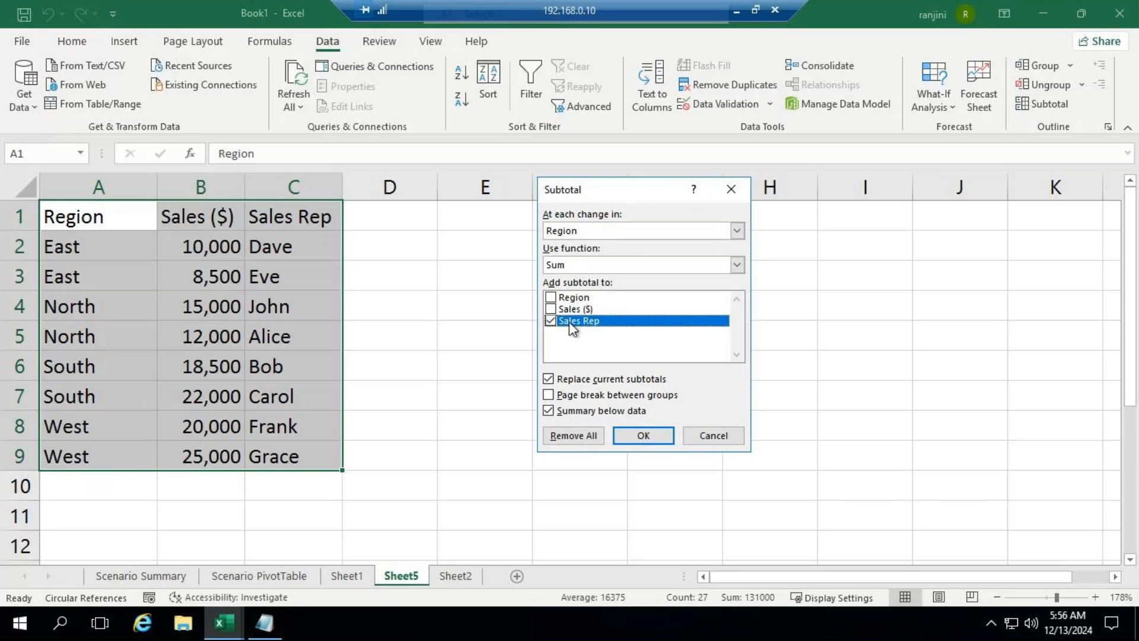
pyautogui.click(551, 309)
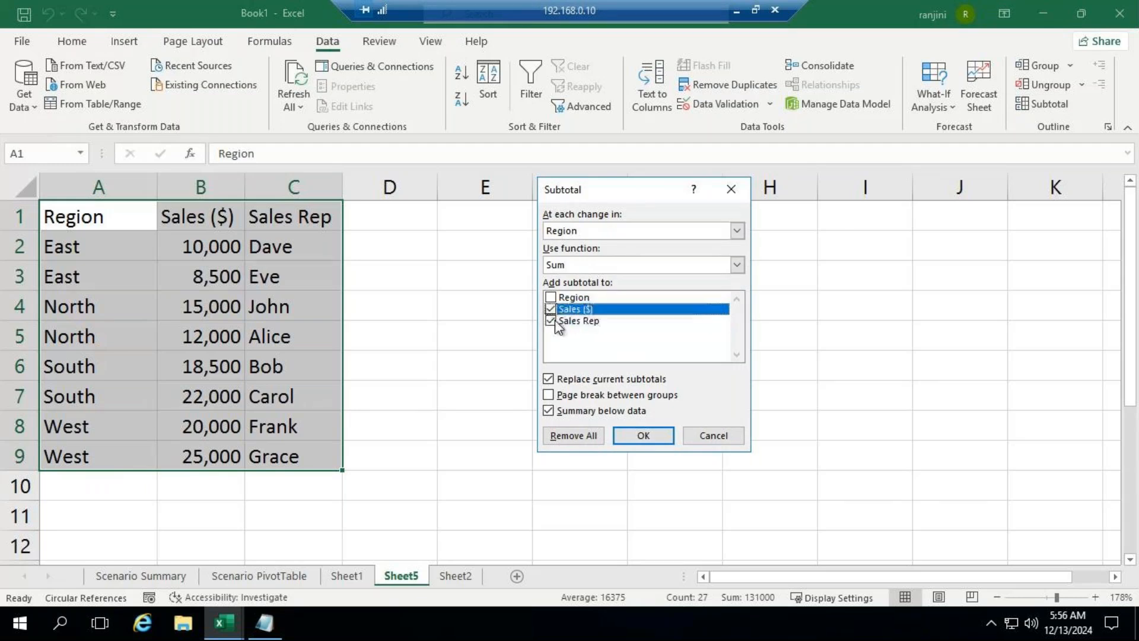
pyautogui.click(550, 321)
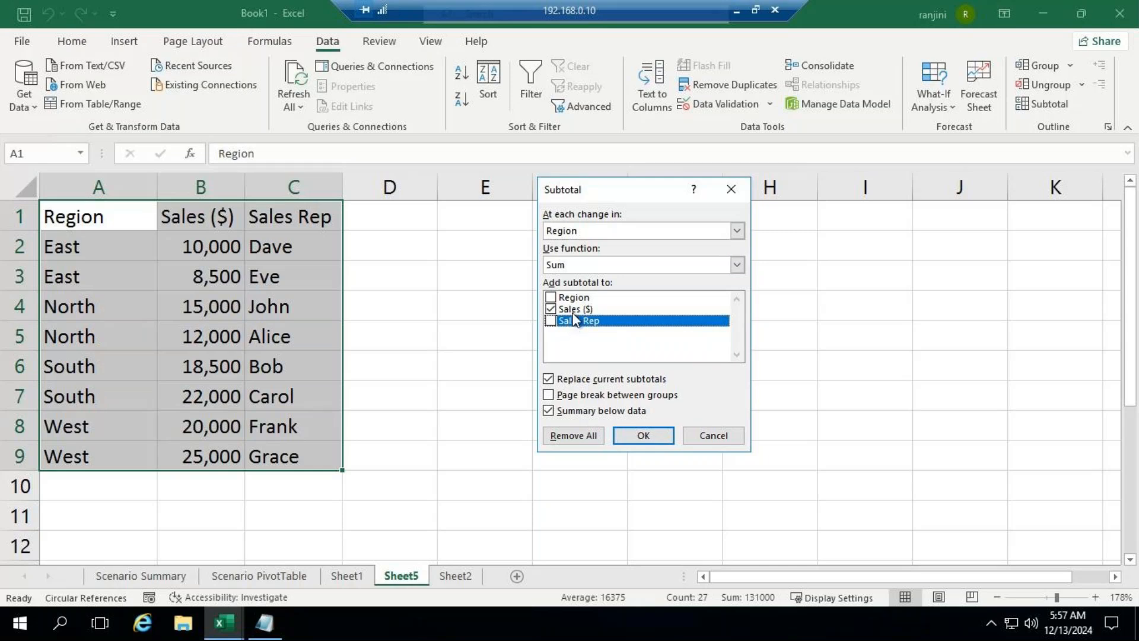
pyautogui.click(639, 439)
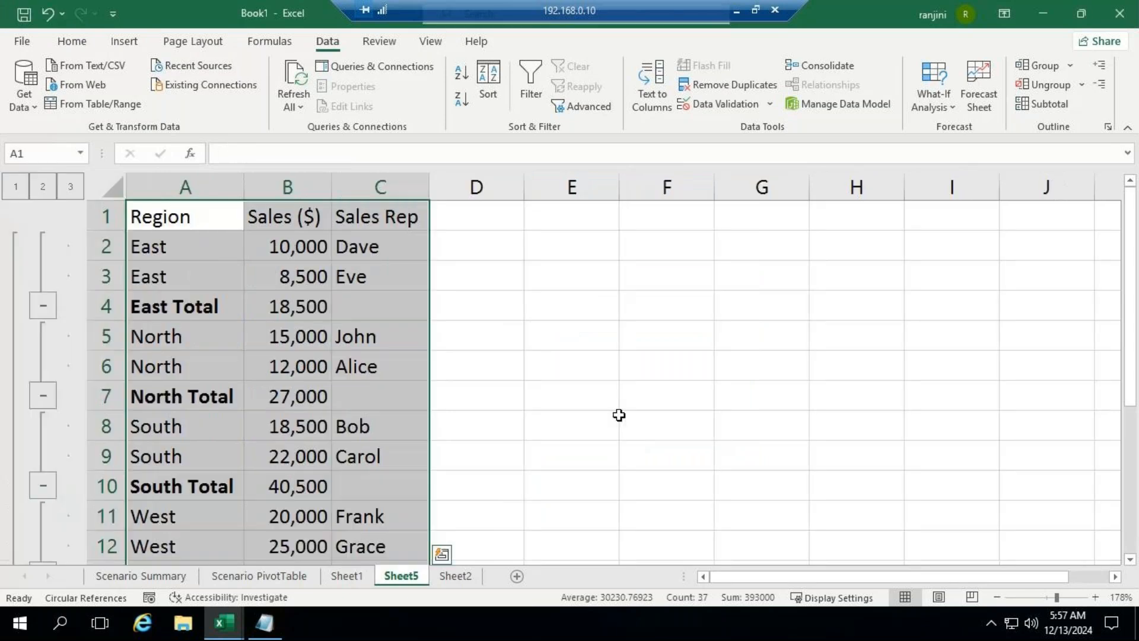
# Step: Examine the subtotalled sales table at outline levels 1, 2 and 3, down to the Grand Total row
pyautogui.click(13, 189)
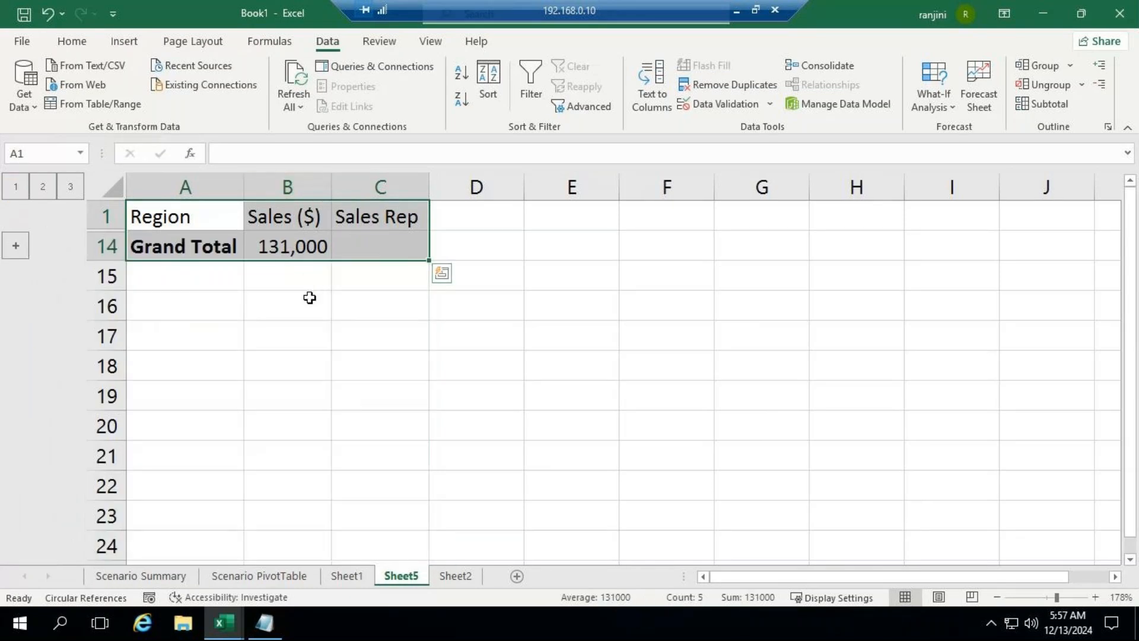
pyautogui.hotkey('ctrl', 'z')
pyautogui.click(48, 196)
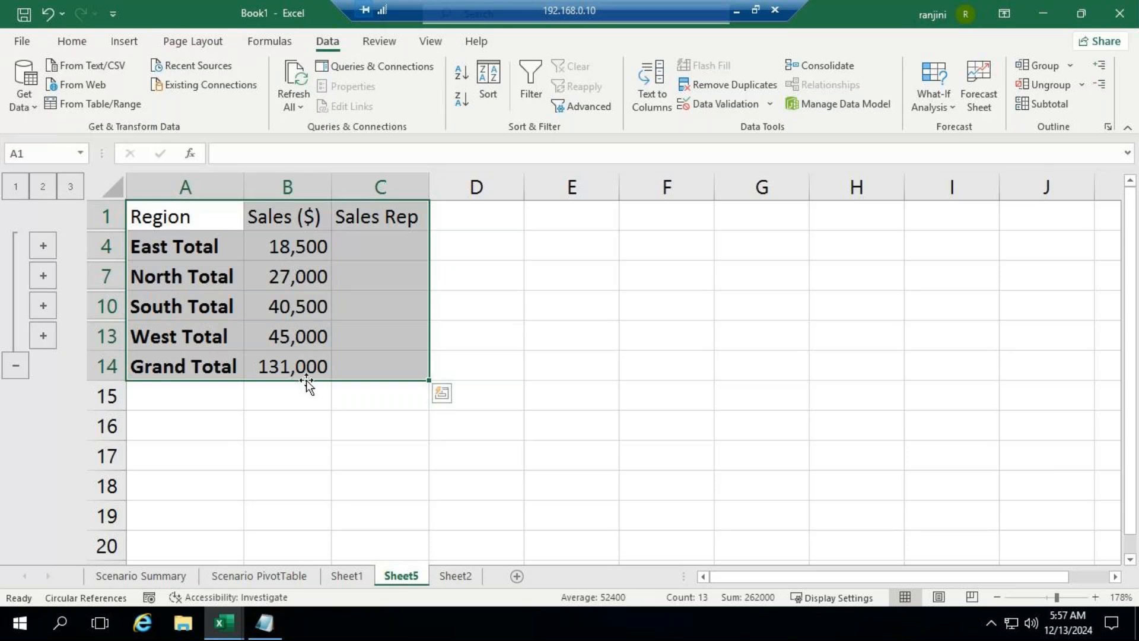
pyautogui.click(76, 190)
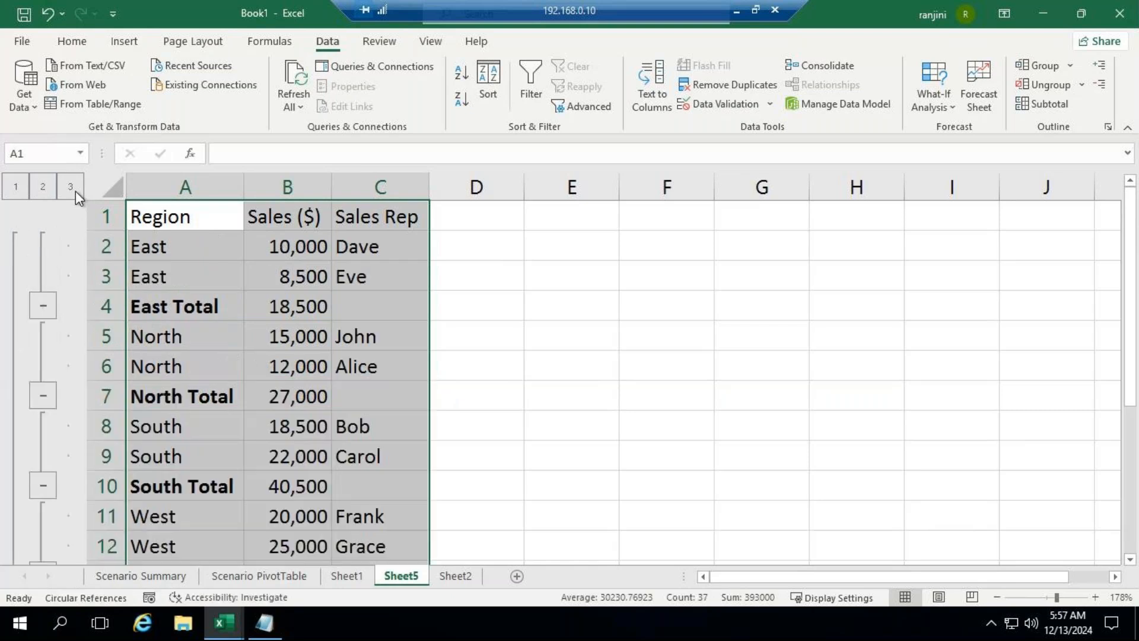
pyautogui.scroll(-1, 546, 300)
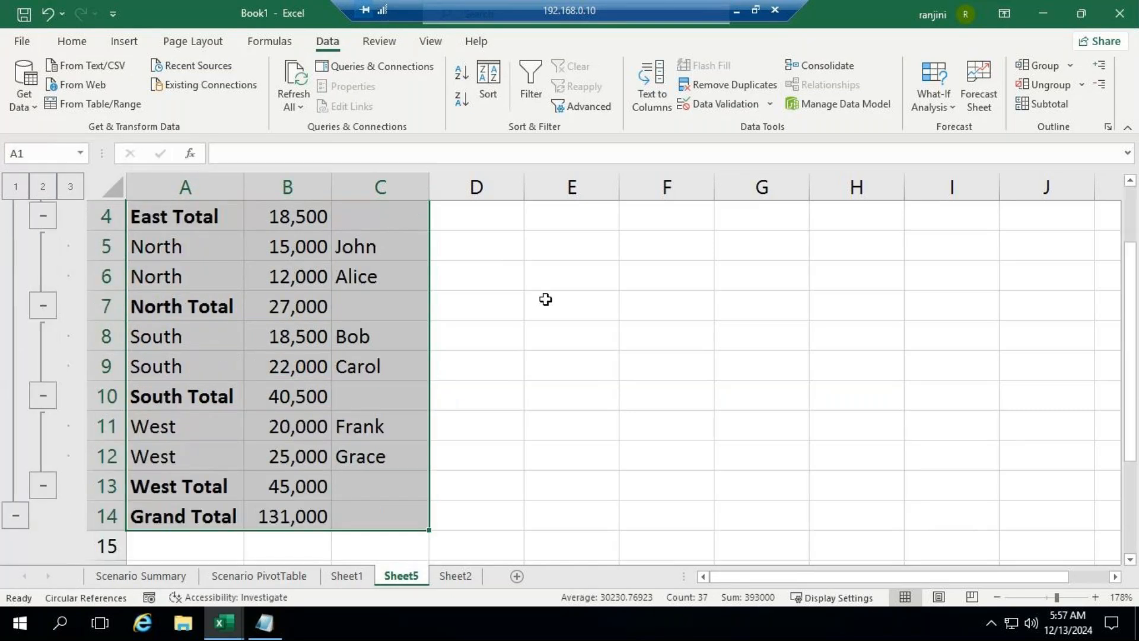
pyautogui.scroll(1, 546, 299)
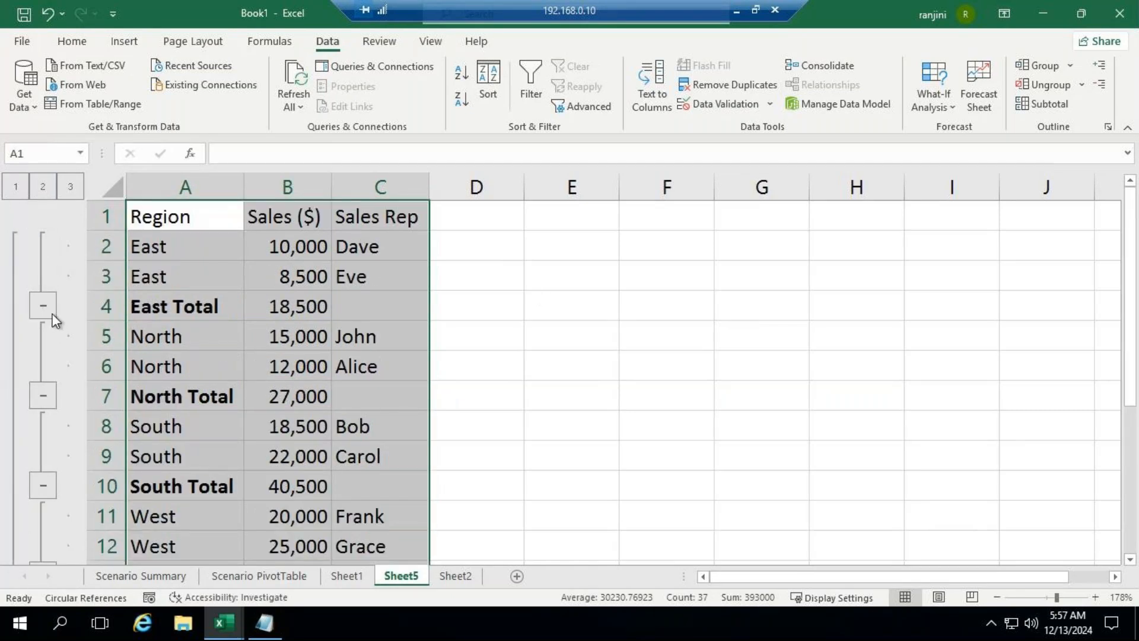
# Step: Collapse the East, North, South, West and Grand Total groups one by one, and expand the outline back to level 3
pyautogui.click(49, 312)
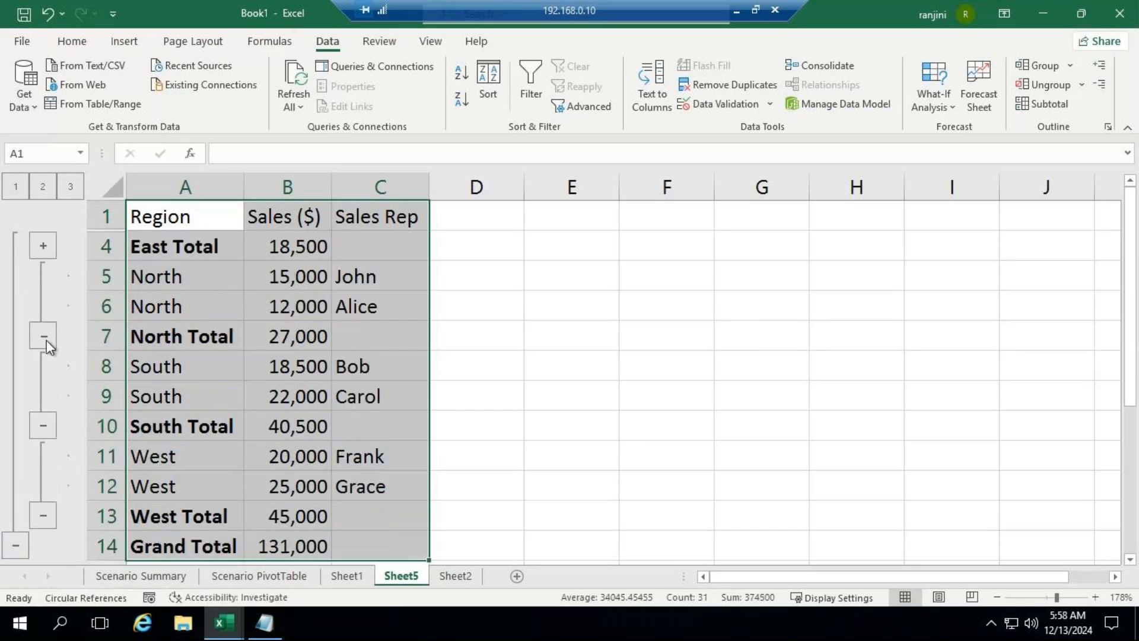
pyautogui.click(44, 335)
pyautogui.click(43, 366)
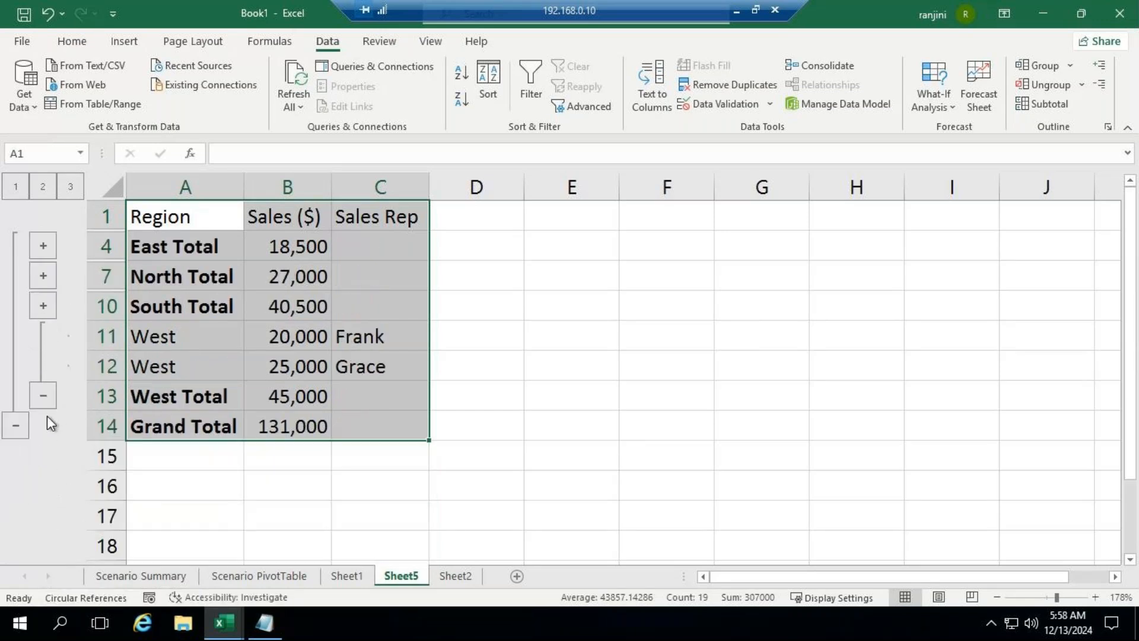
pyautogui.click(42, 395)
pyautogui.click(18, 365)
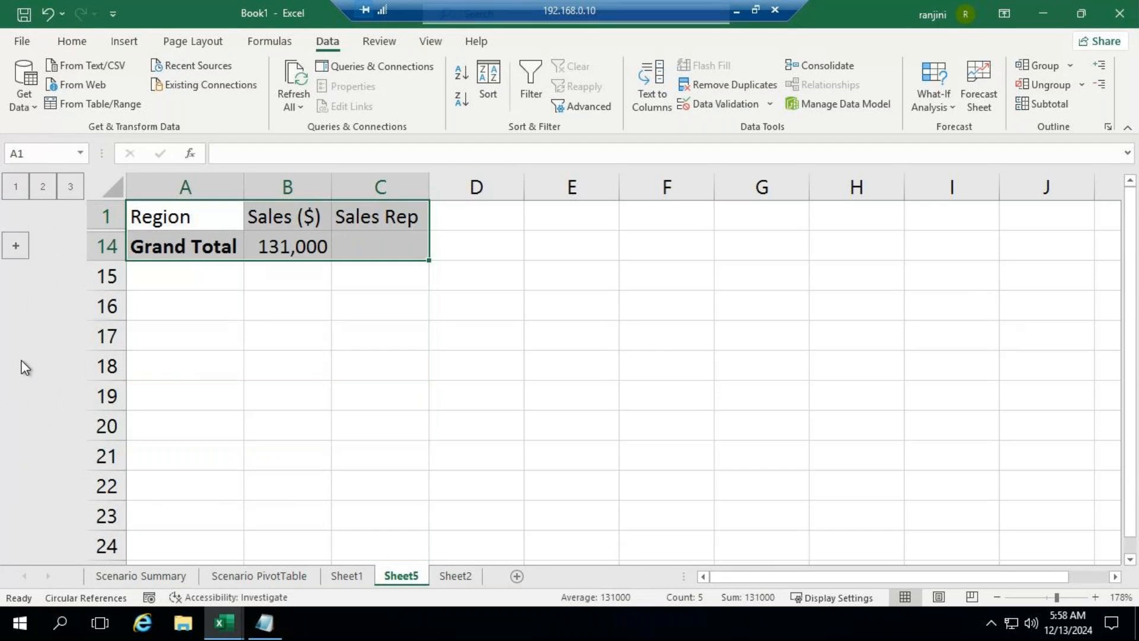
pyautogui.click(14, 246)
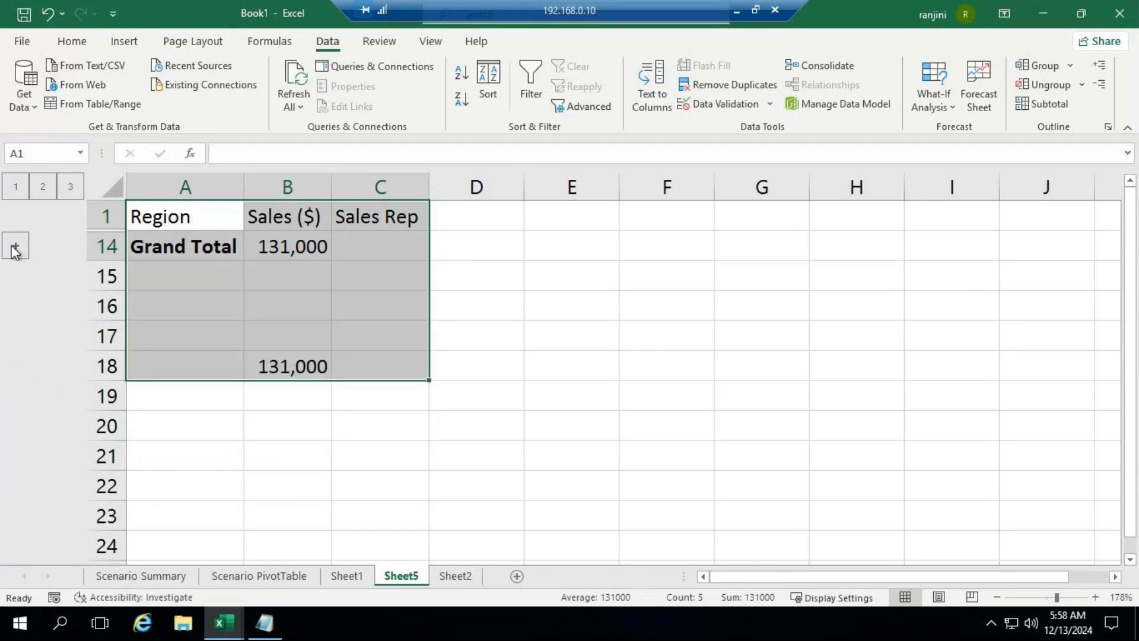
pyautogui.click(70, 184)
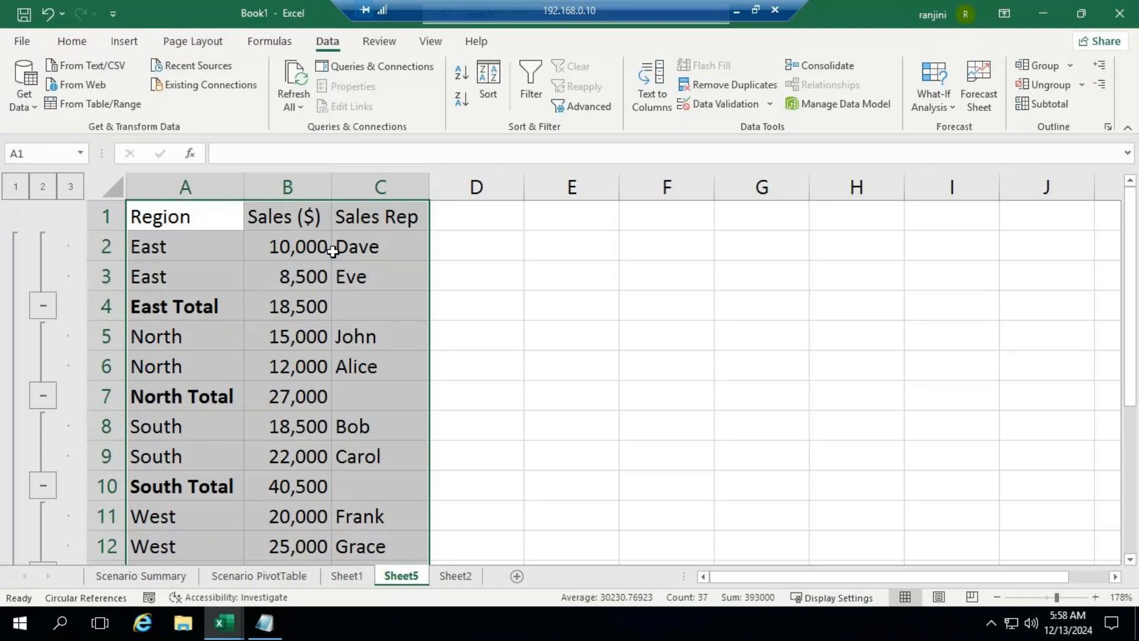
# Step: Remove all Sales ($) subtotals from the regional sales table and select the Region header in cell A1
pyautogui.click(1043, 106)
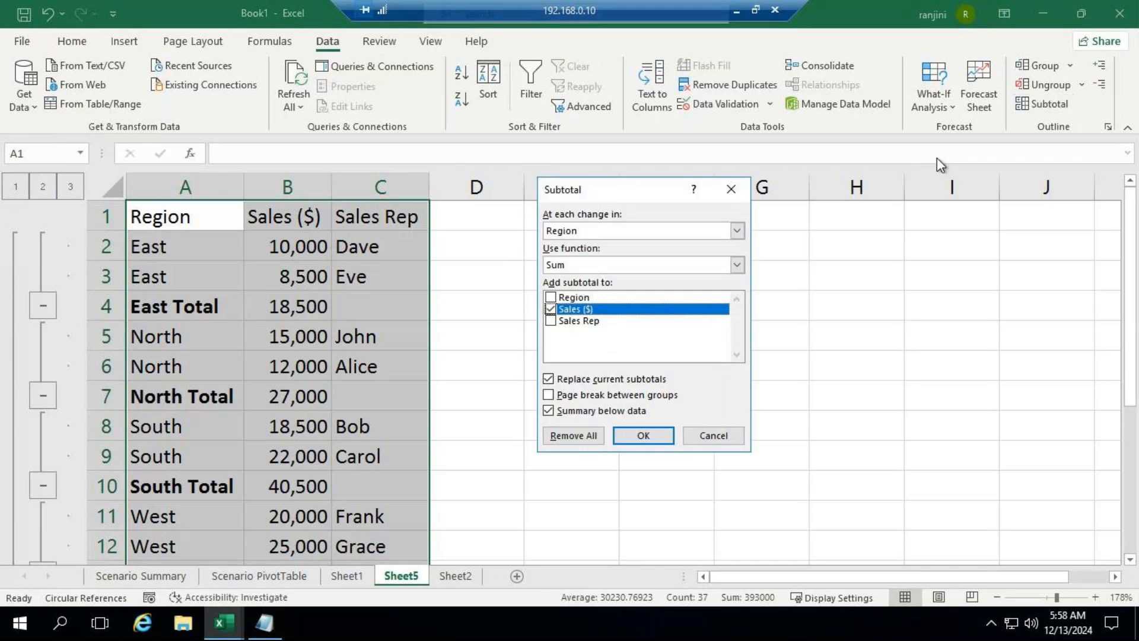
pyautogui.click(573, 436)
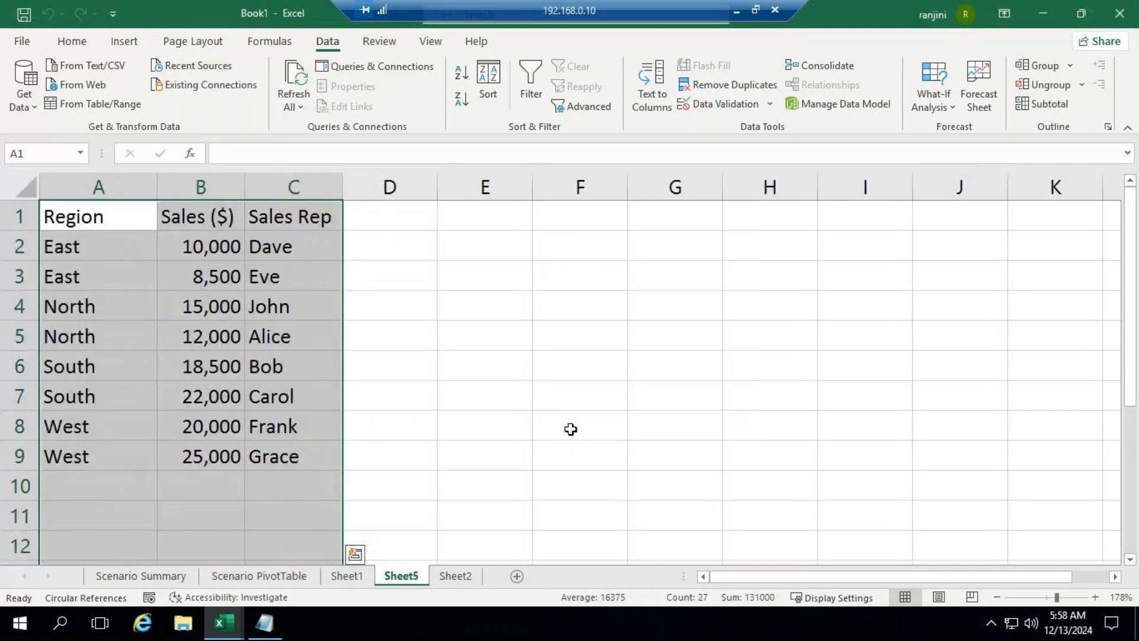
pyautogui.click(378, 341)
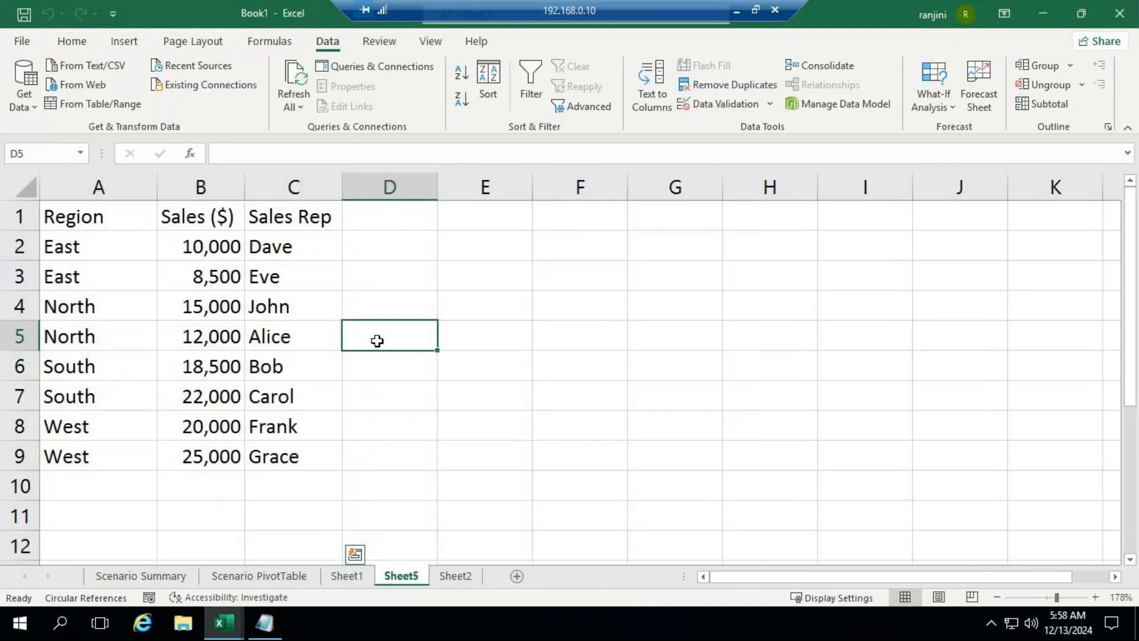
pyautogui.click(102, 223)
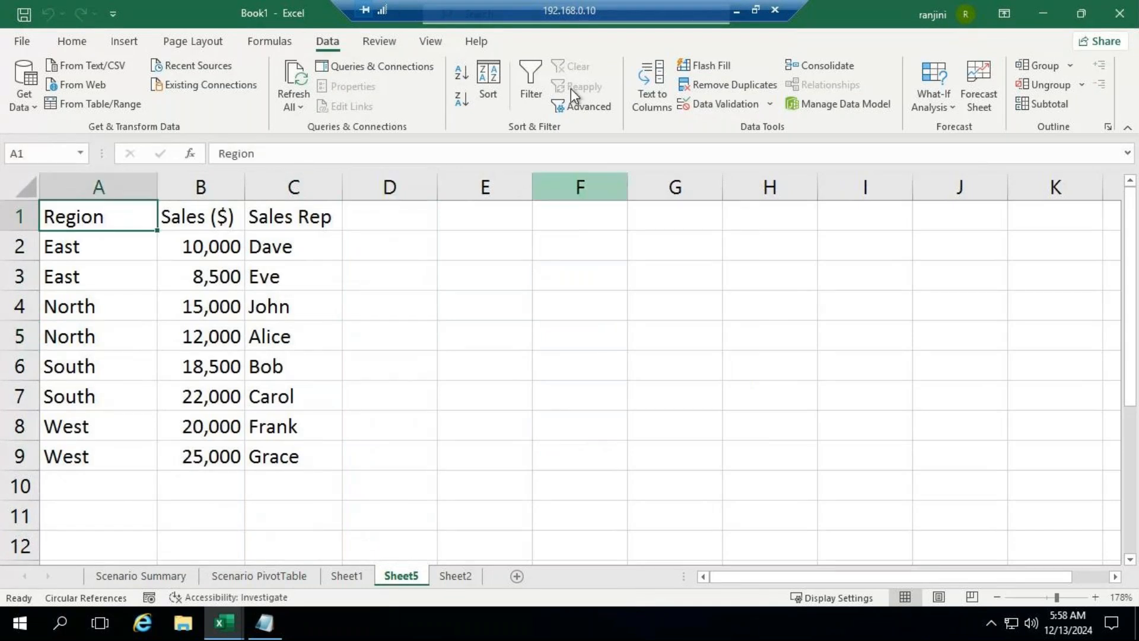
# Step: Switch to the GoTo Meeting window to check the participants' chat message, and return to the remote desktop session
pyautogui.click(736, 10)
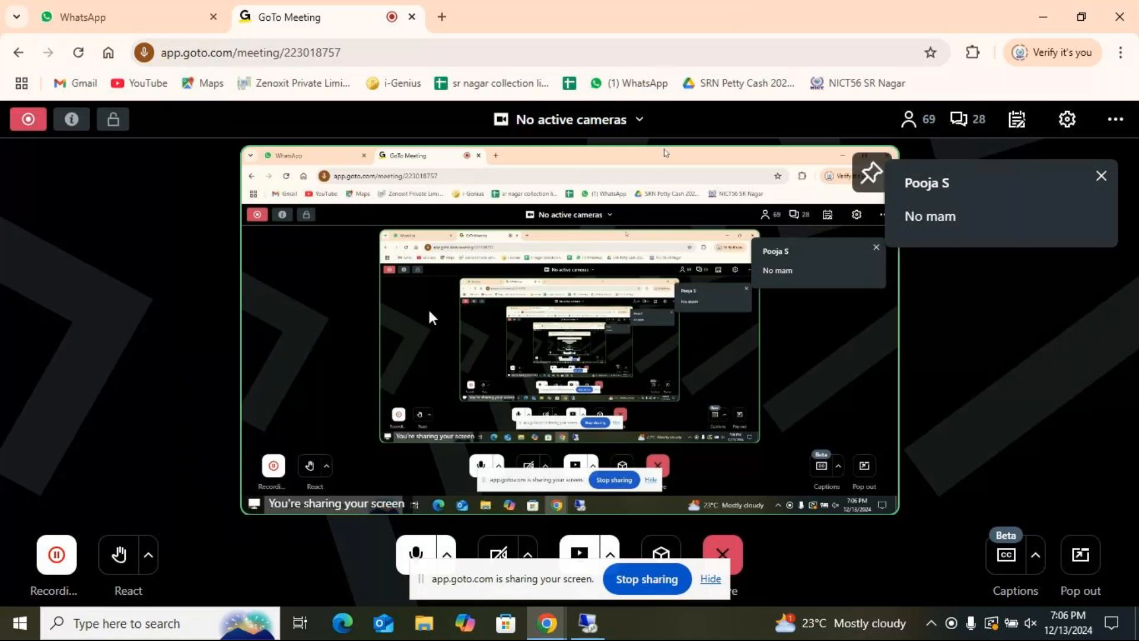
pyautogui.moveTo(601, 633)
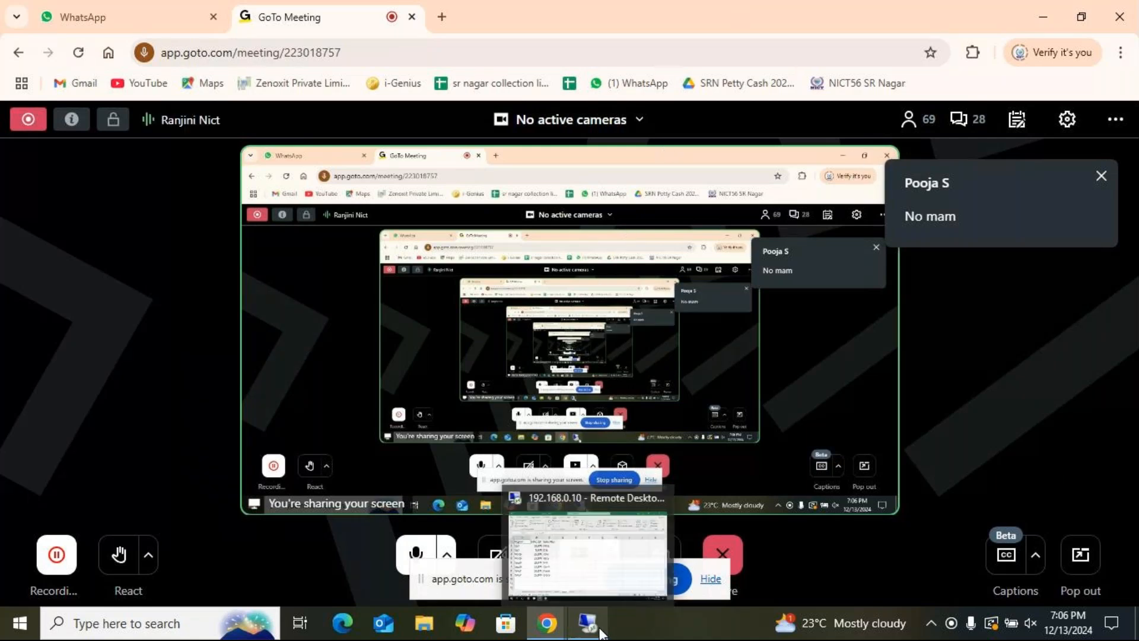
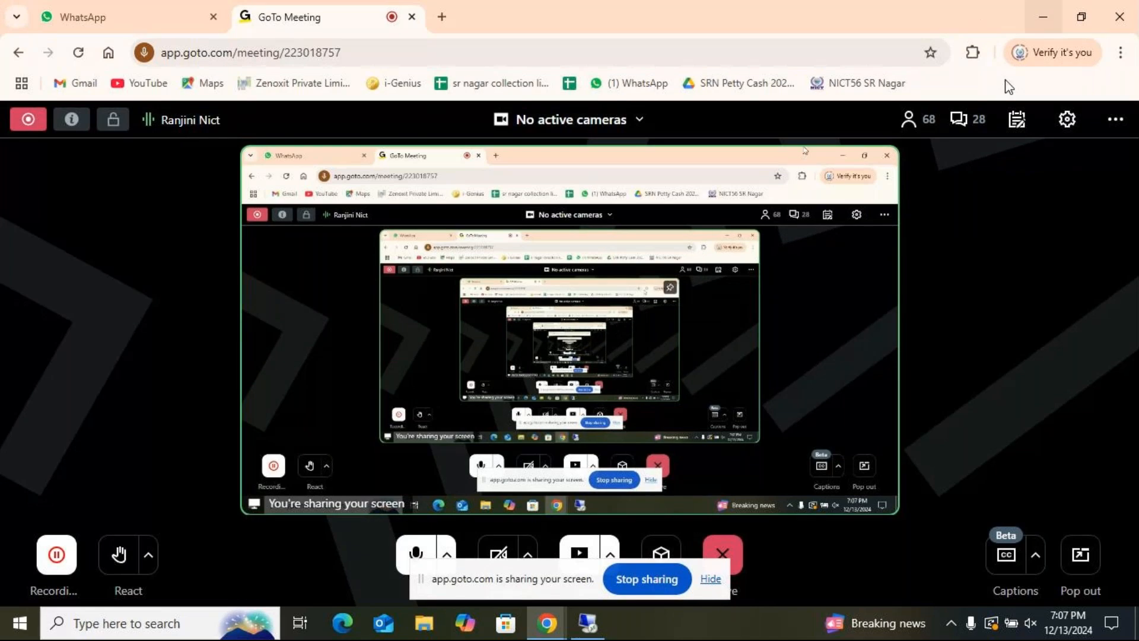
# Step: Open the meeting's participant list and look through all attendees and their microphone status down to the last entry
pyautogui.click(923, 129)
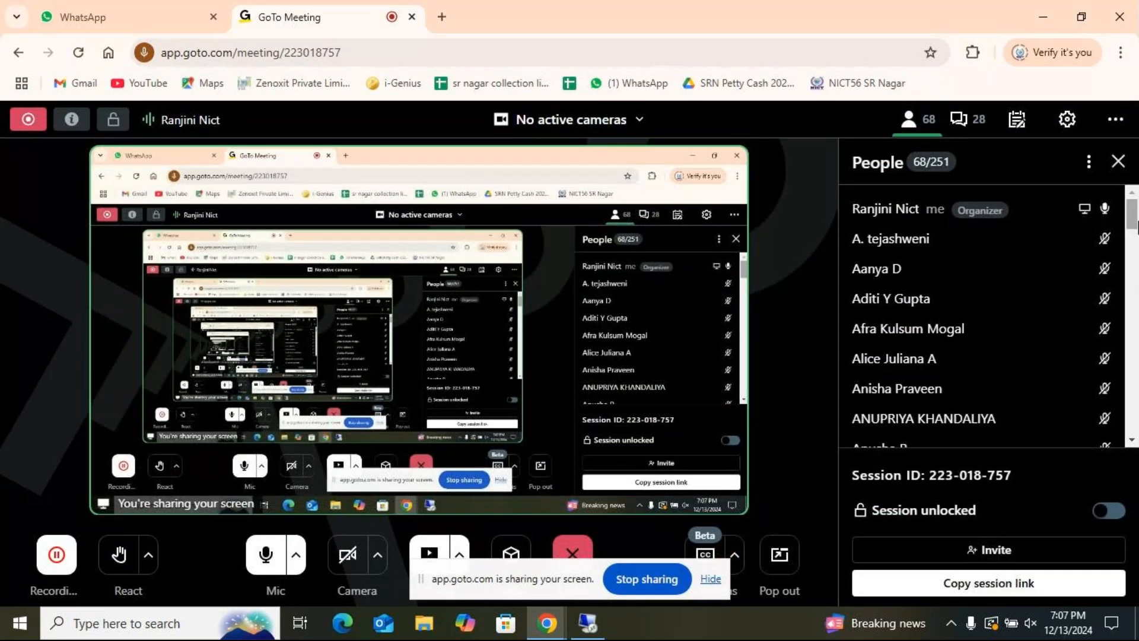
pyautogui.scroll(-3, 979, 315)
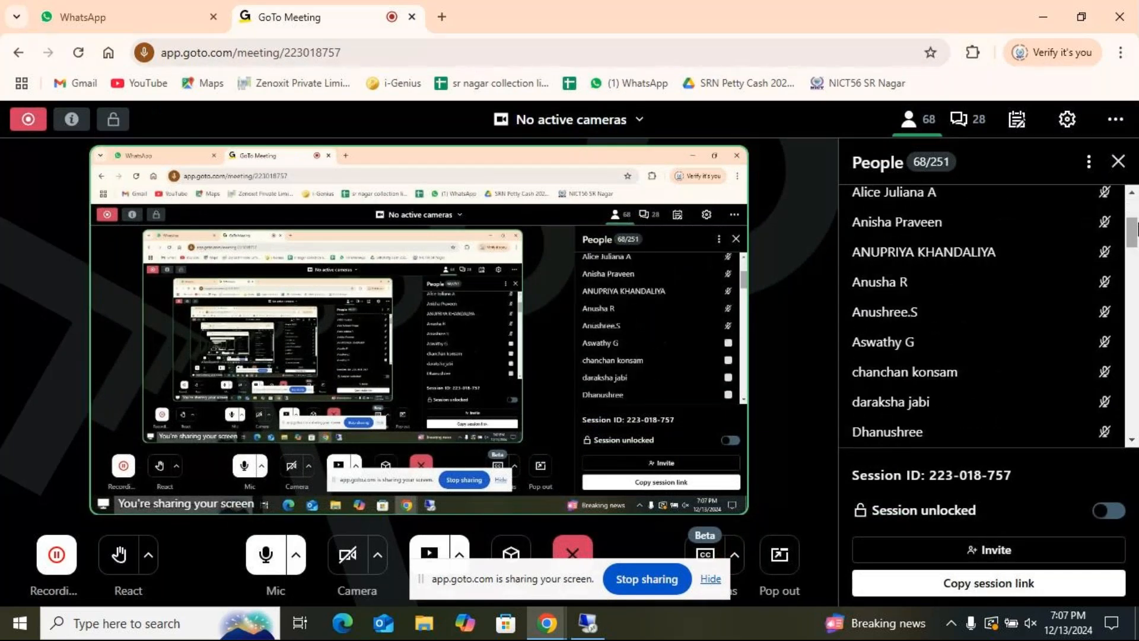
pyautogui.scroll(-2, 979, 314)
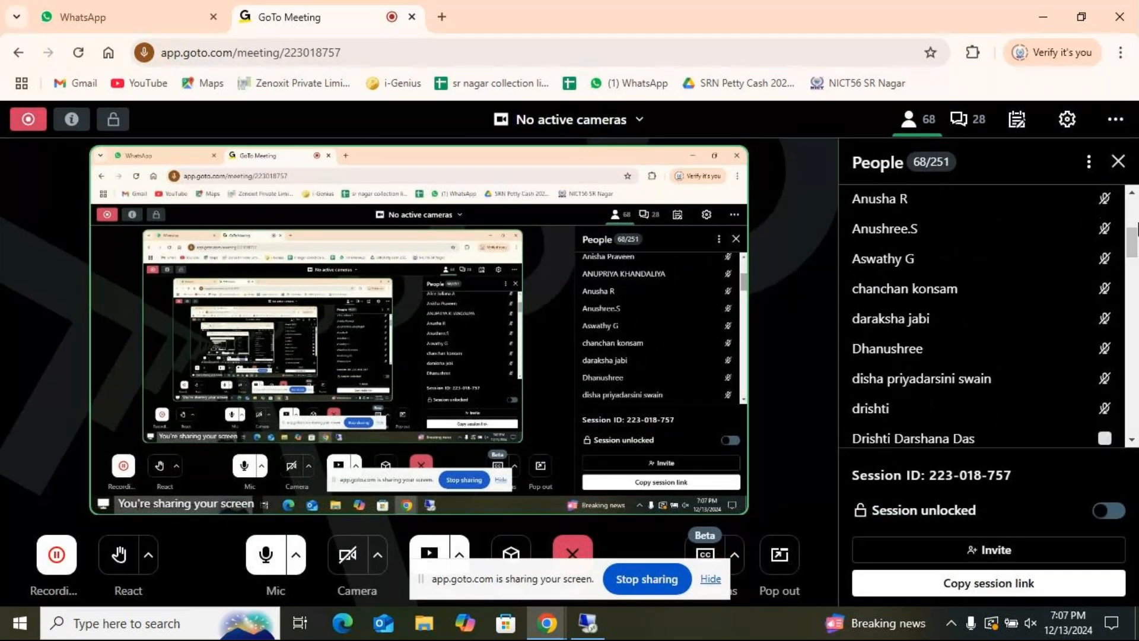
pyautogui.scroll(-4, 979, 315)
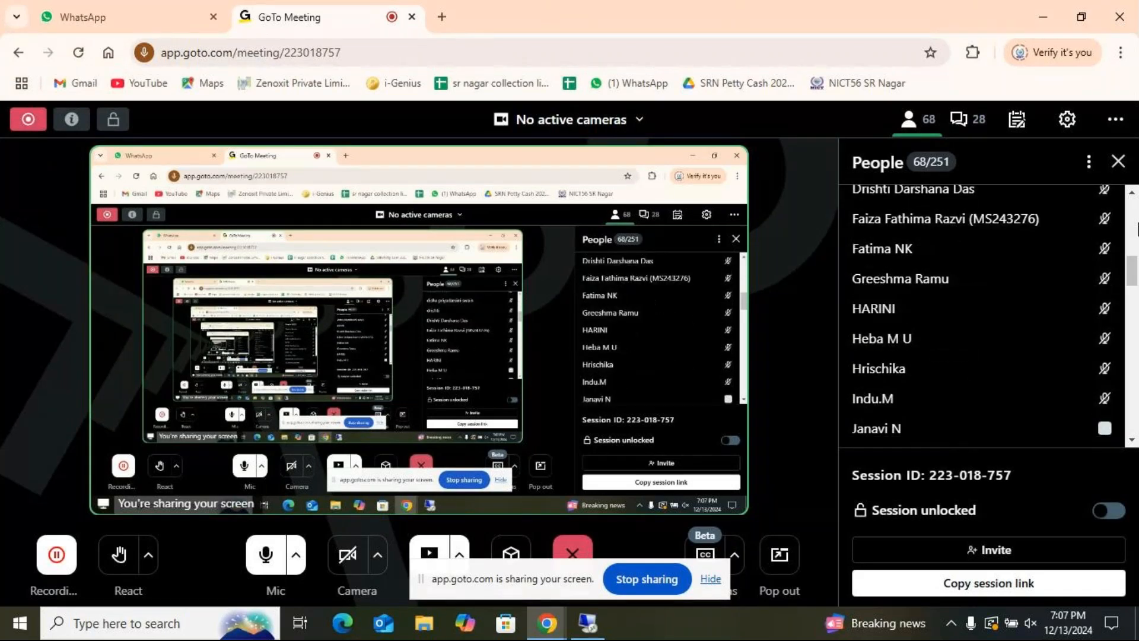
pyautogui.scroll(-5, 979, 314)
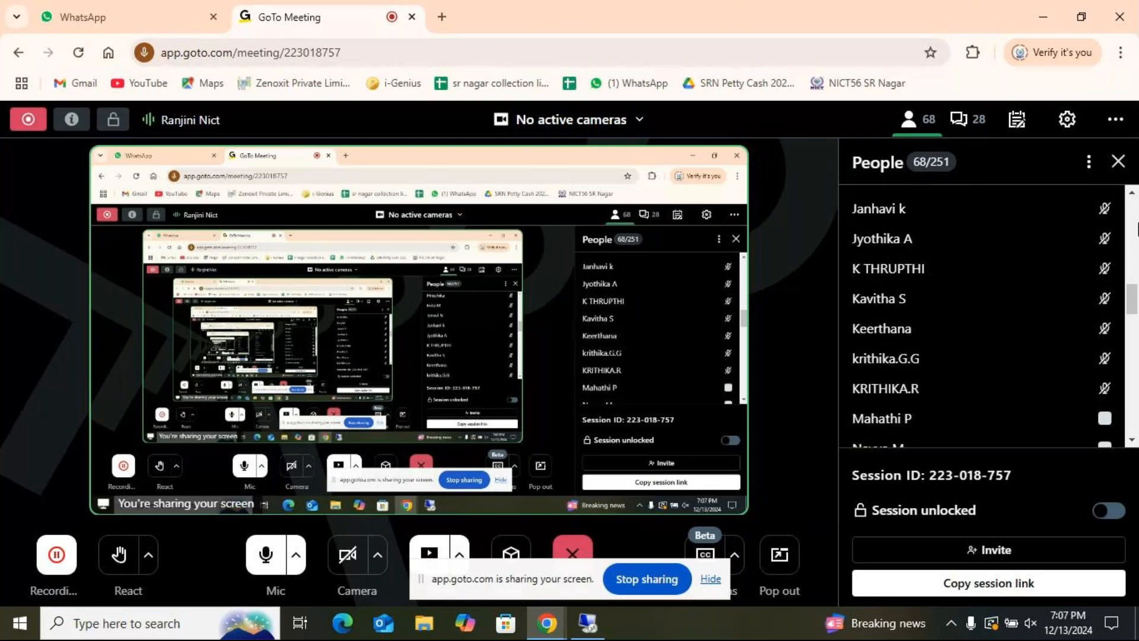
pyautogui.scroll(-2, 979, 314)
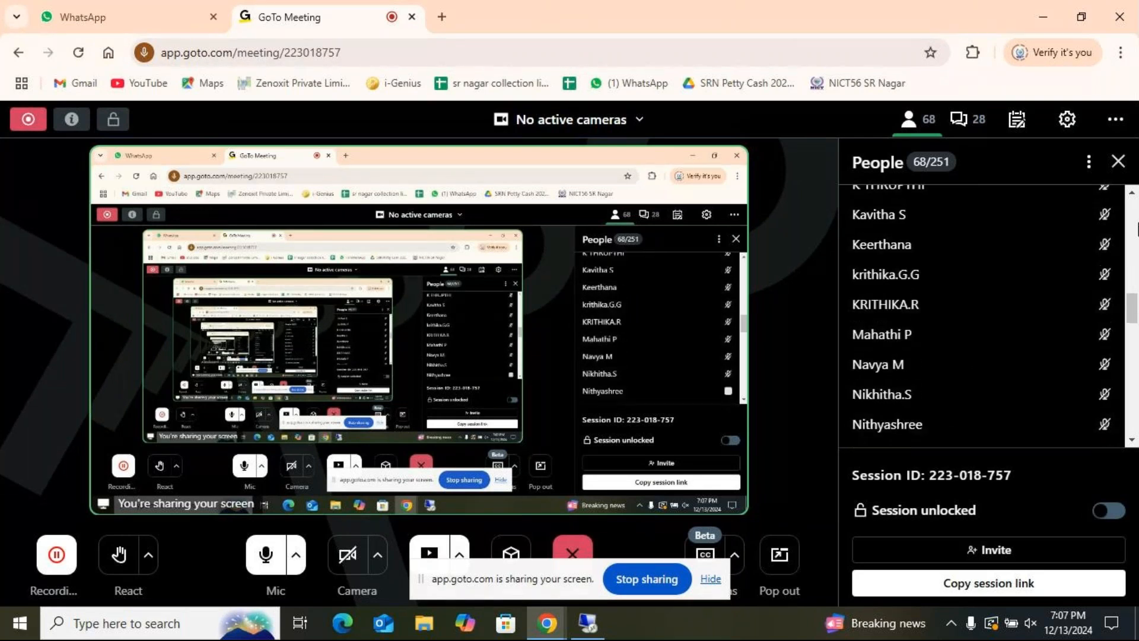
pyautogui.scroll(-3, 979, 315)
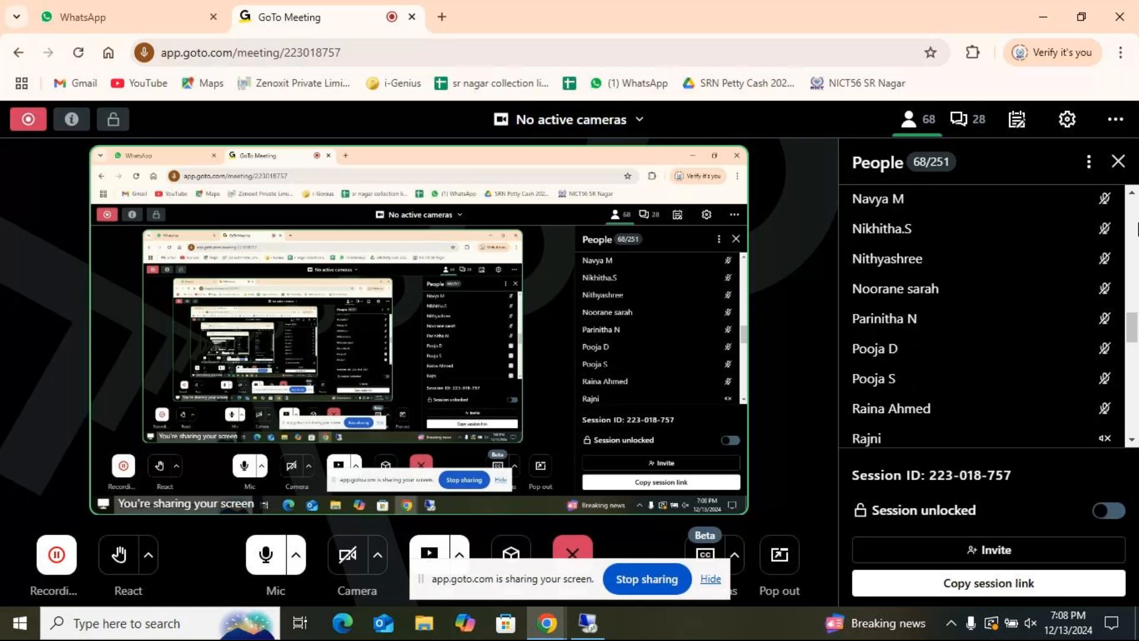
pyautogui.scroll(-5, 979, 314)
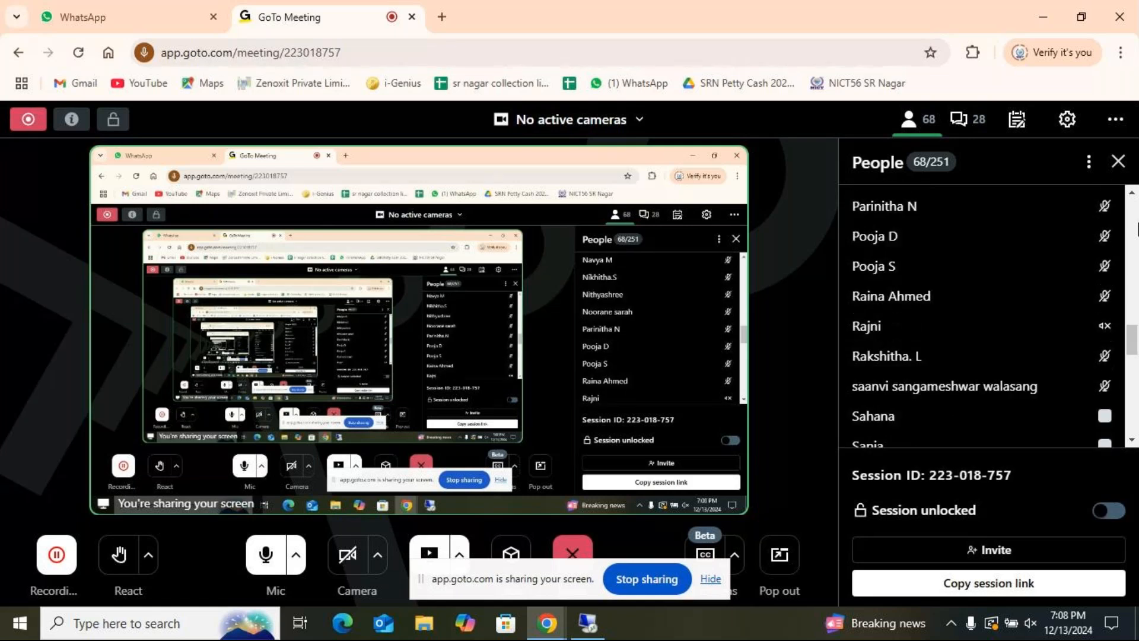
pyautogui.scroll(-2, 980, 314)
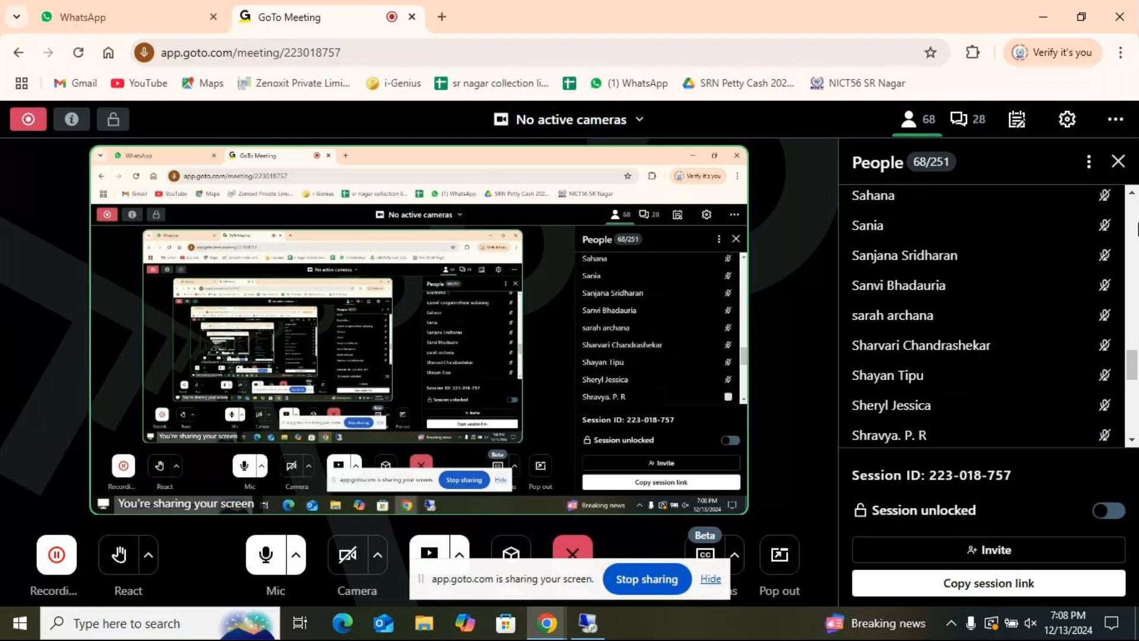
pyautogui.scroll(-3, 979, 315)
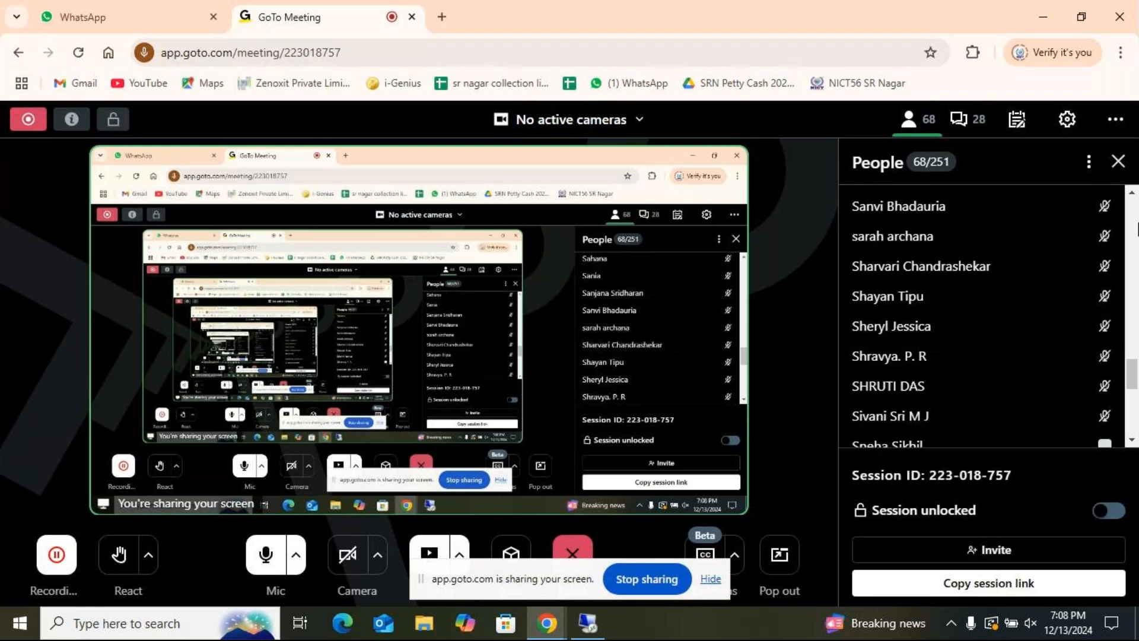
pyautogui.scroll(-3, 979, 315)
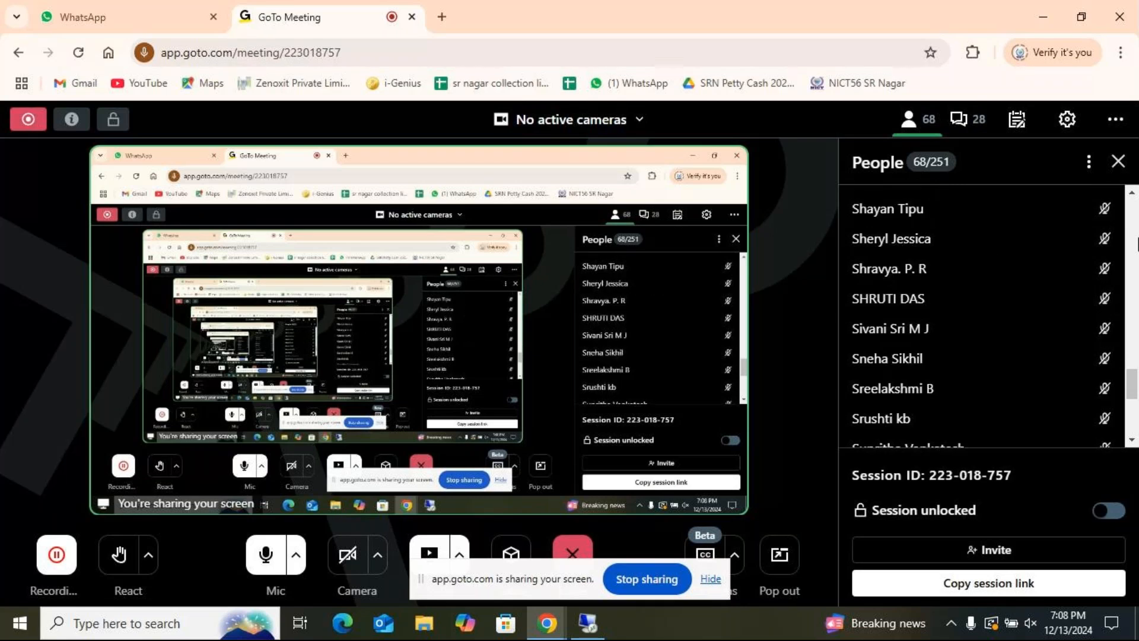
pyautogui.scroll(-4, 979, 315)
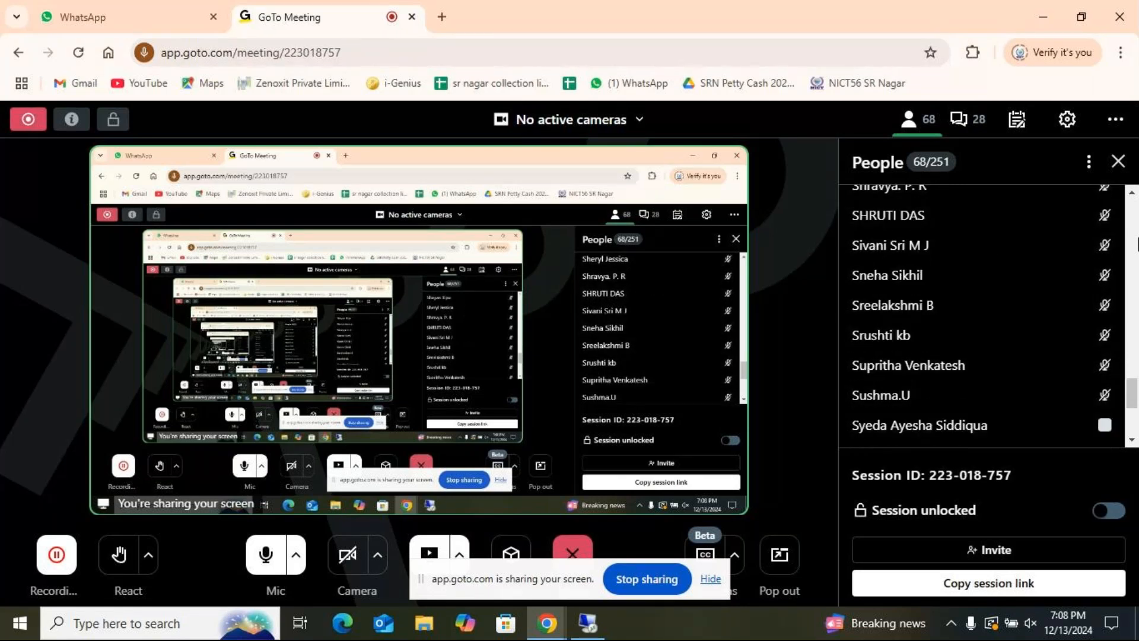
pyautogui.scroll(-6, 979, 315)
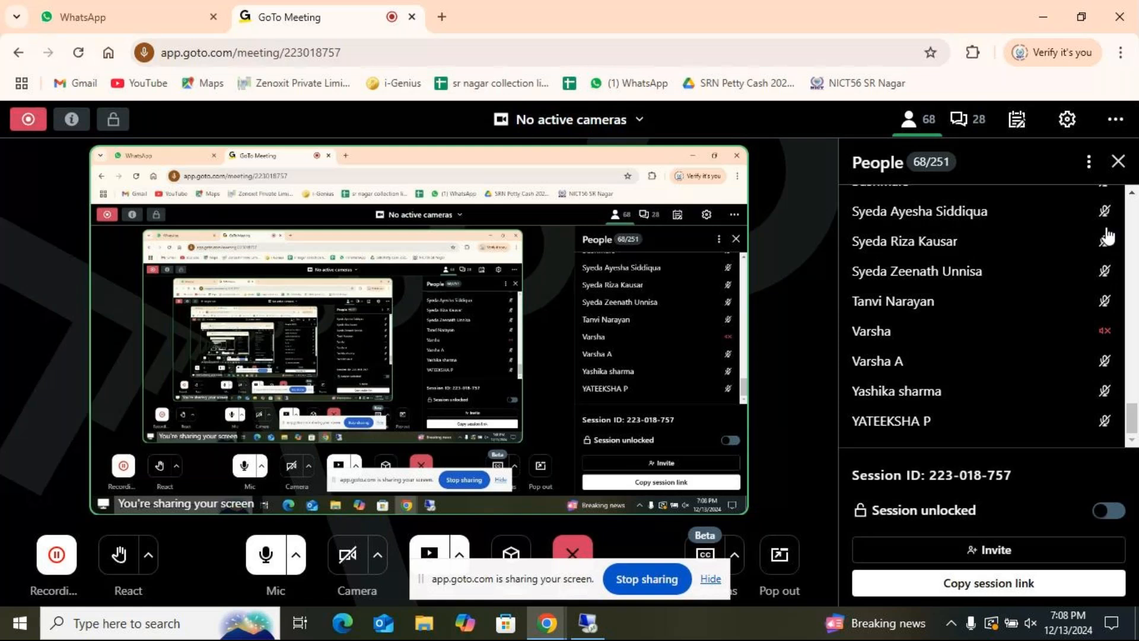
# Step: Mute the meeting microphone, look at the remote workbook, and unmute the microphone in the meeting window
pyautogui.click(265, 556)
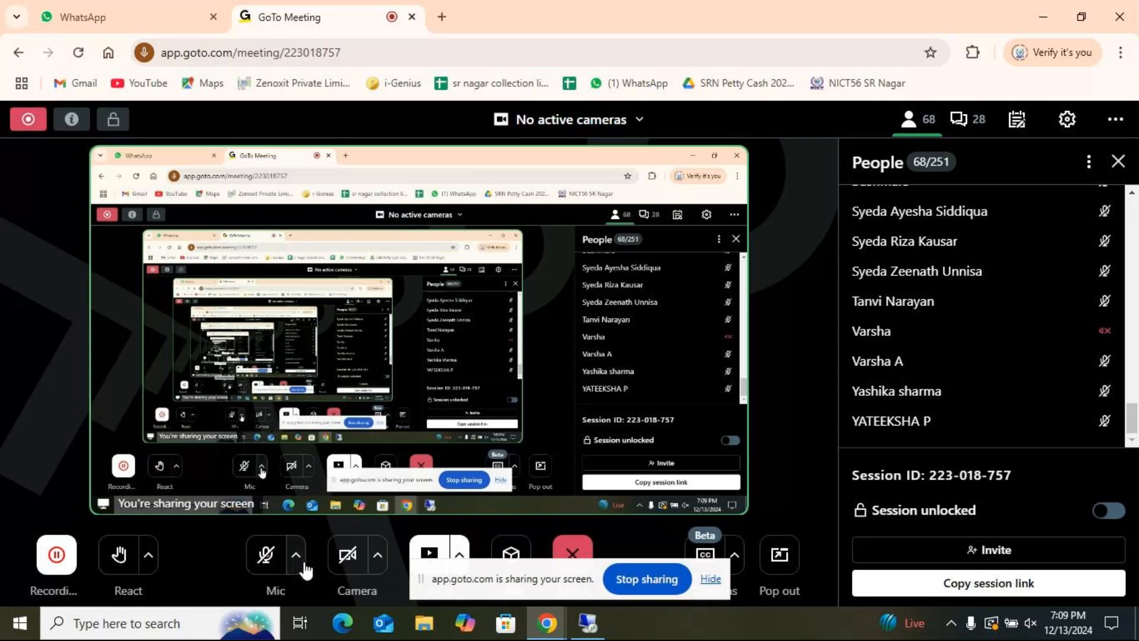
pyautogui.click(589, 634)
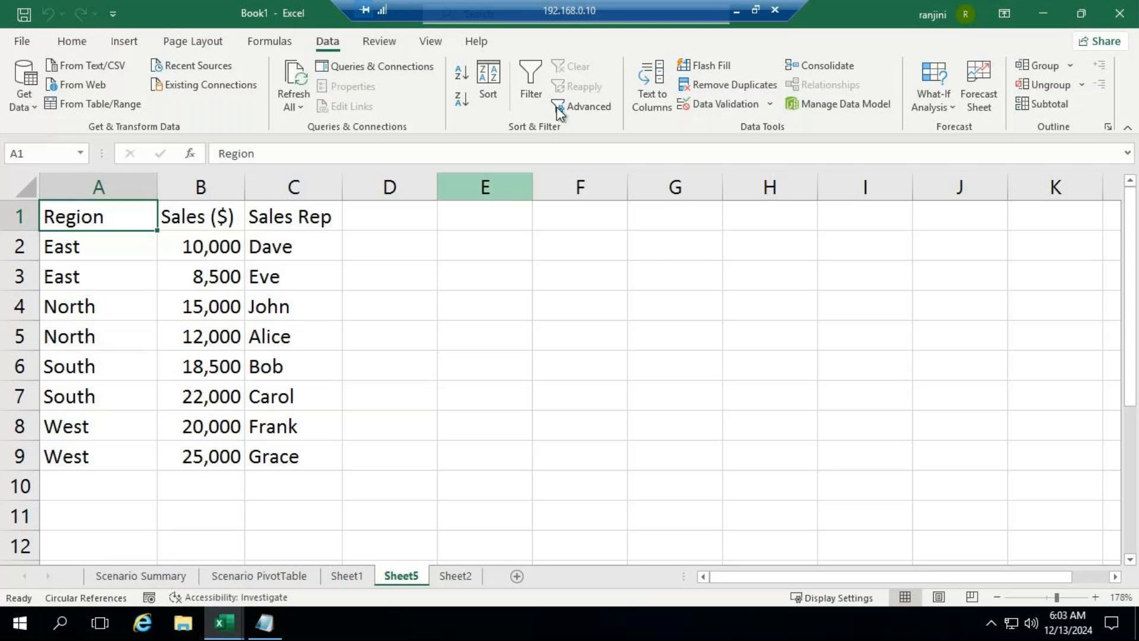
pyautogui.click(736, 10)
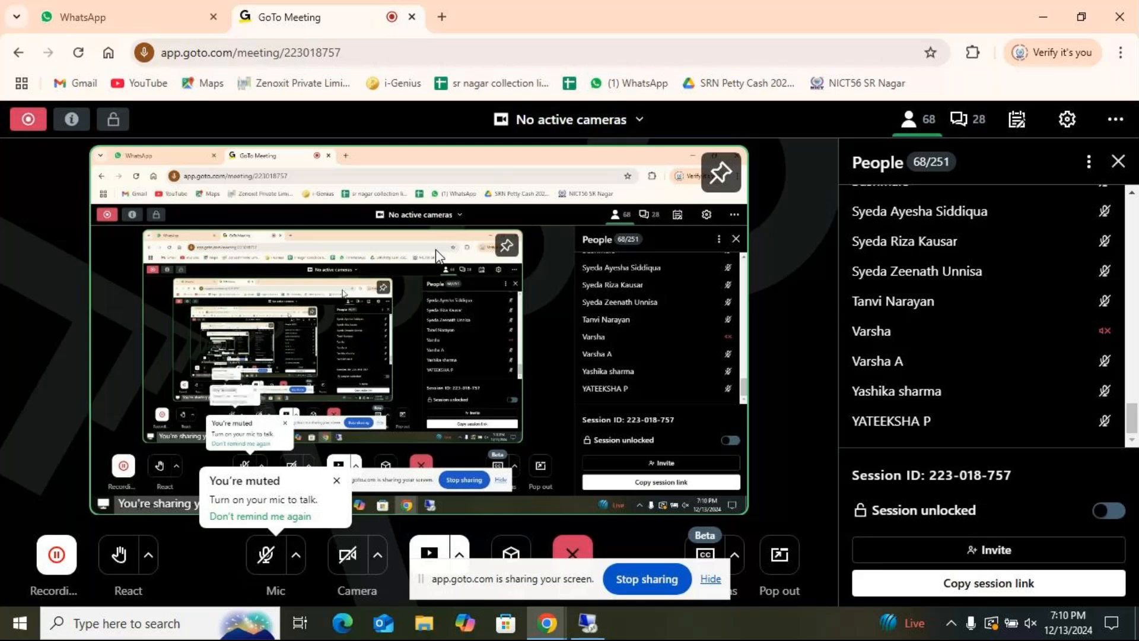
pyautogui.click(266, 556)
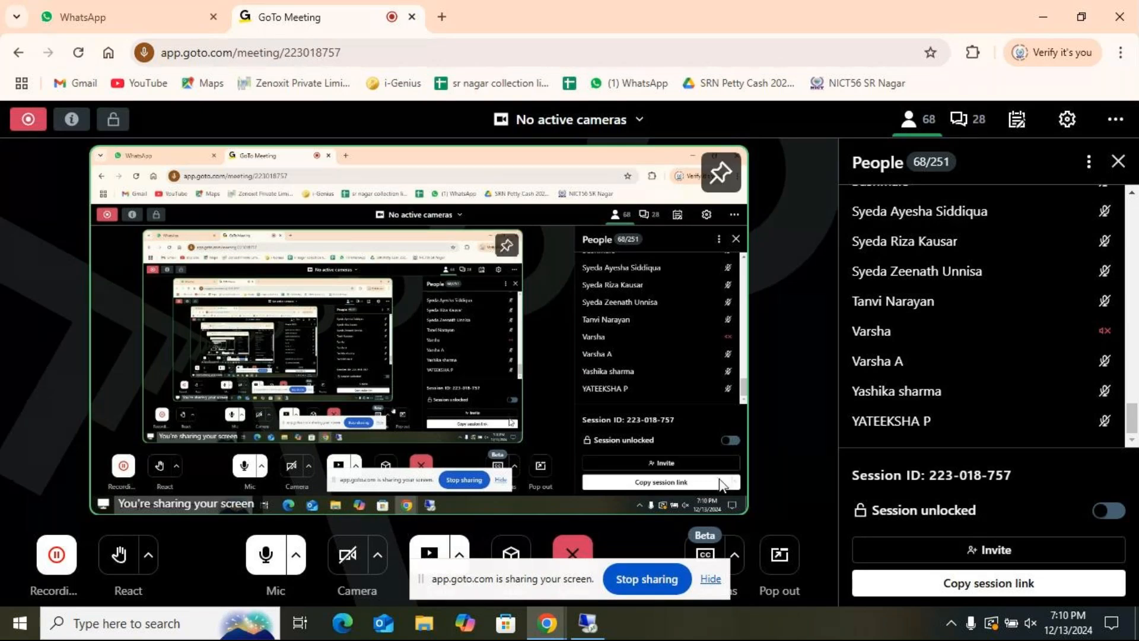
# Step: Return to the remote desktop session and add a new blank worksheet after Sheet2 in Book1
pyautogui.click(590, 630)
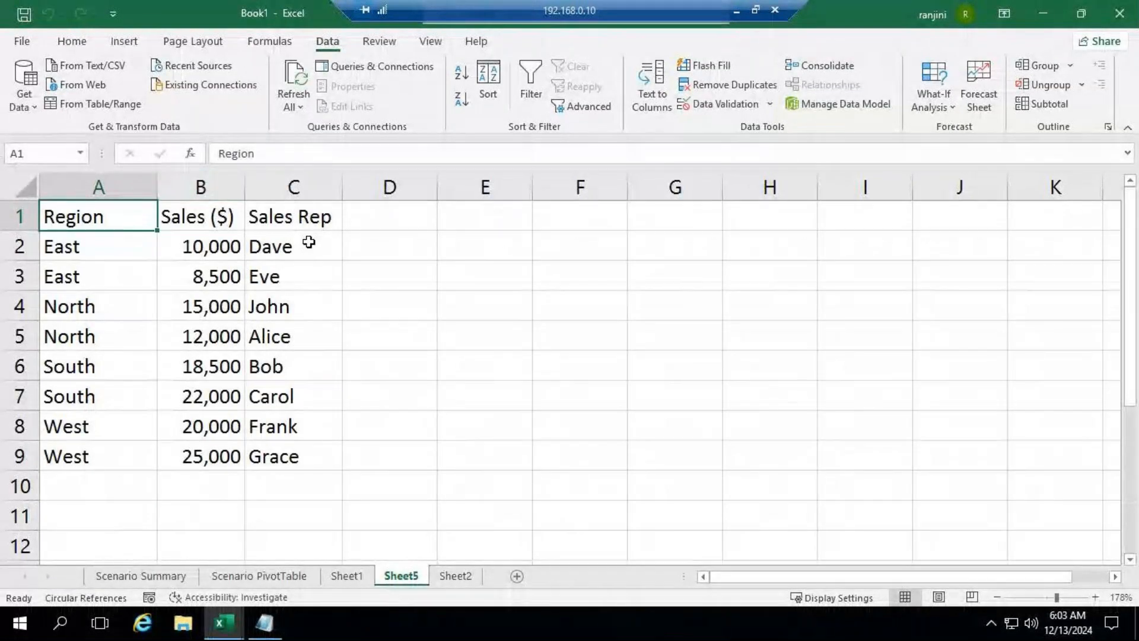
pyautogui.click(474, 574)
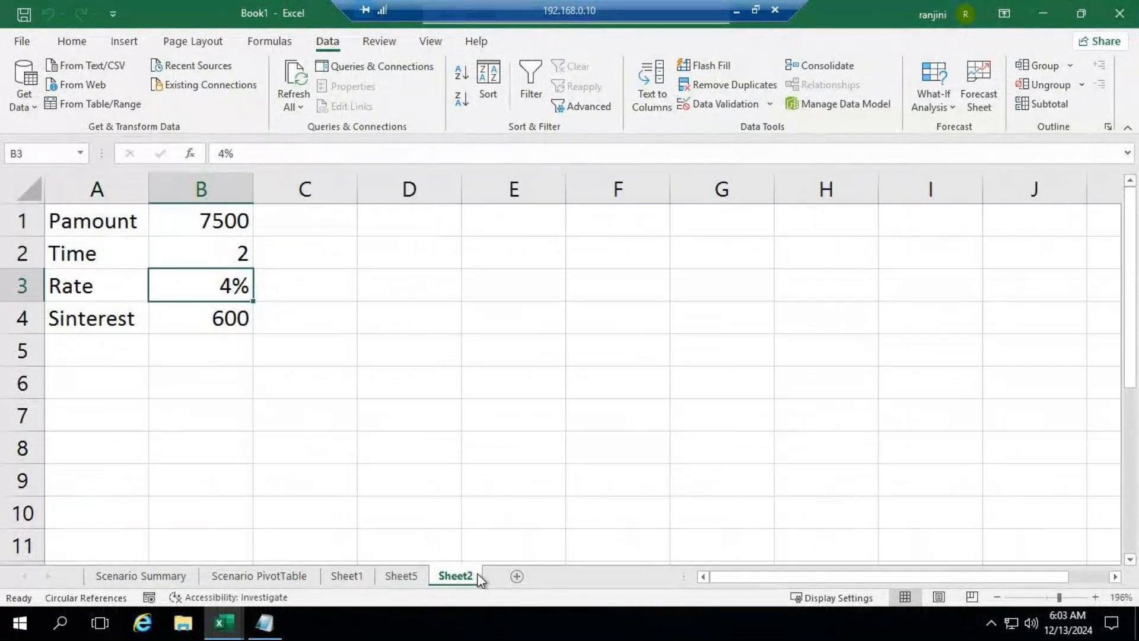
pyautogui.click(514, 584)
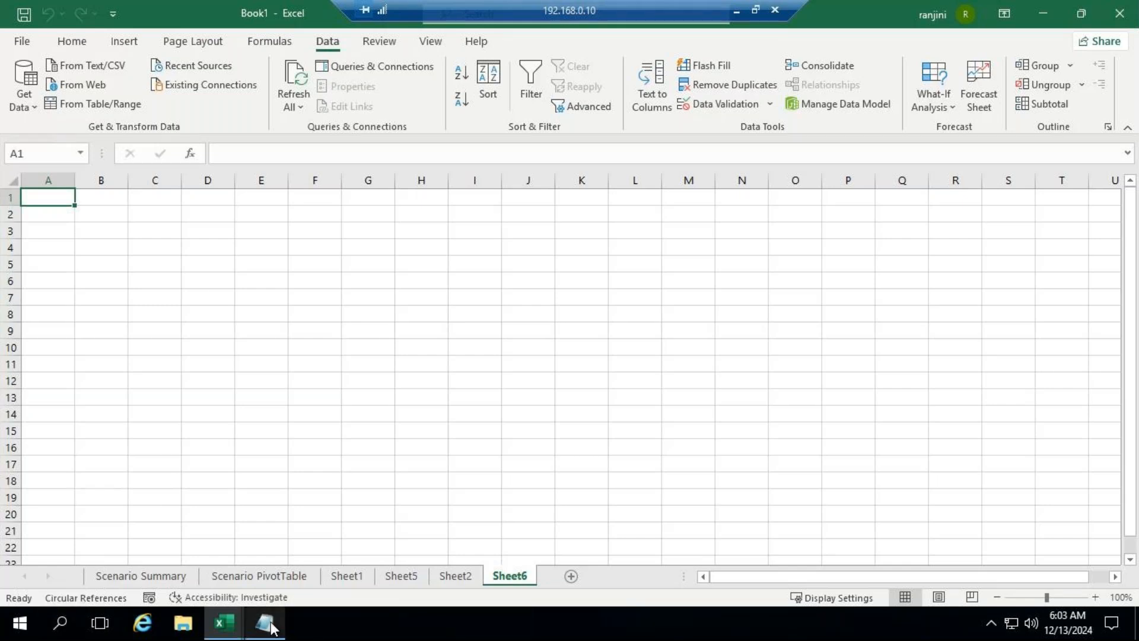
# Step: Close the untitled Notepad document with the Subtotal notes without saving its changes
pyautogui.moveTo(270, 626)
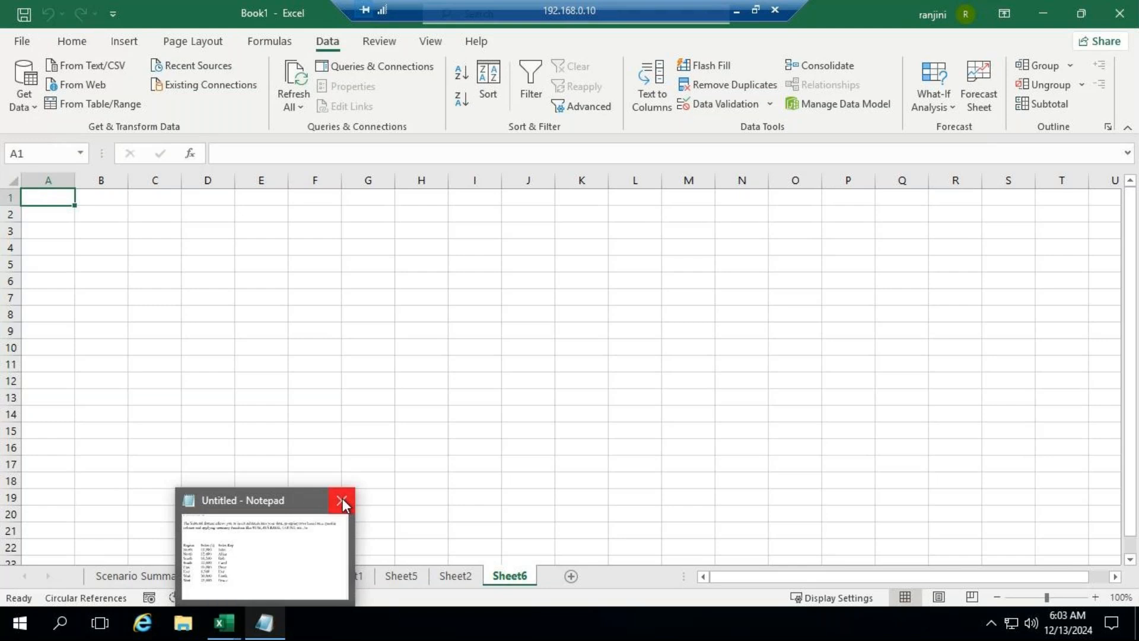
pyautogui.click(343, 501)
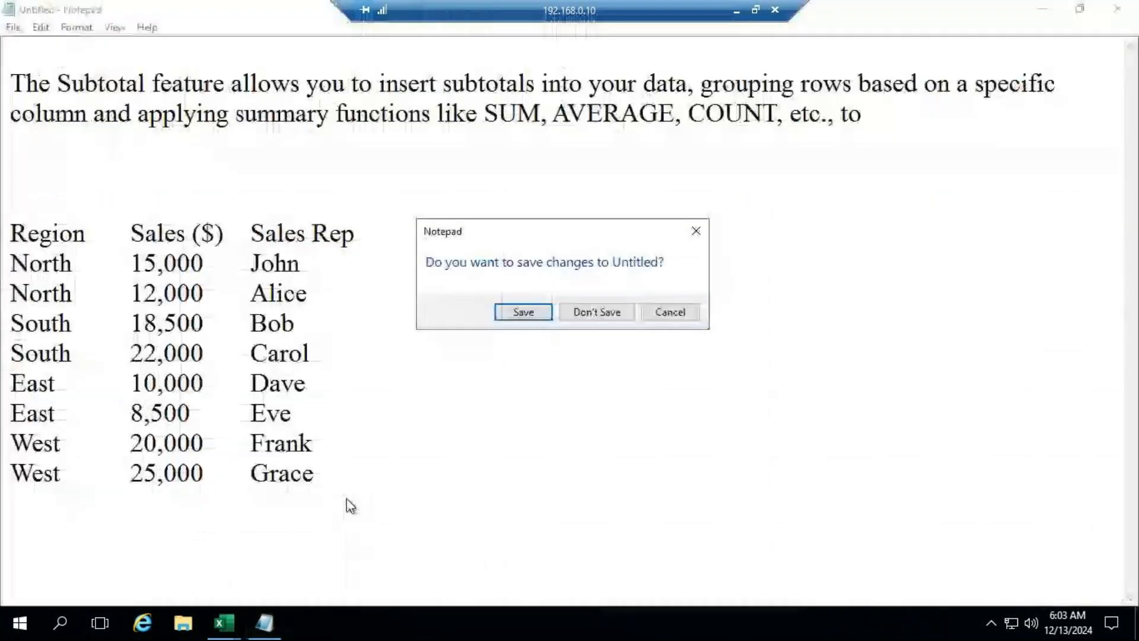
pyautogui.click(600, 313)
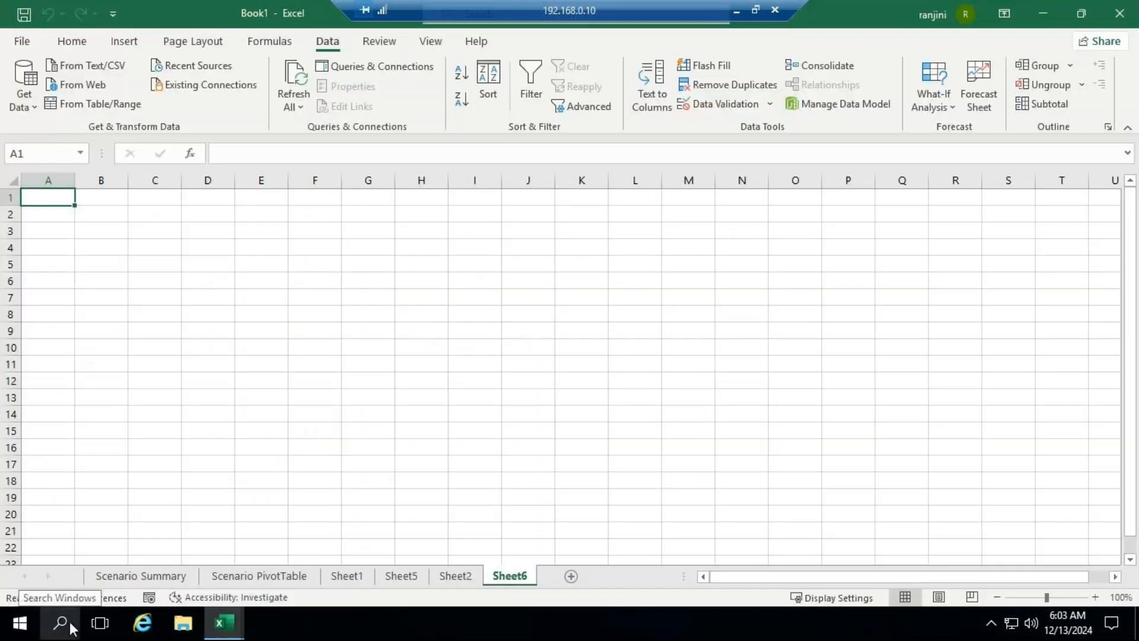
# Step: Search Windows for "note", open a new Notepad document and maximize its window
pyautogui.click(69, 626)
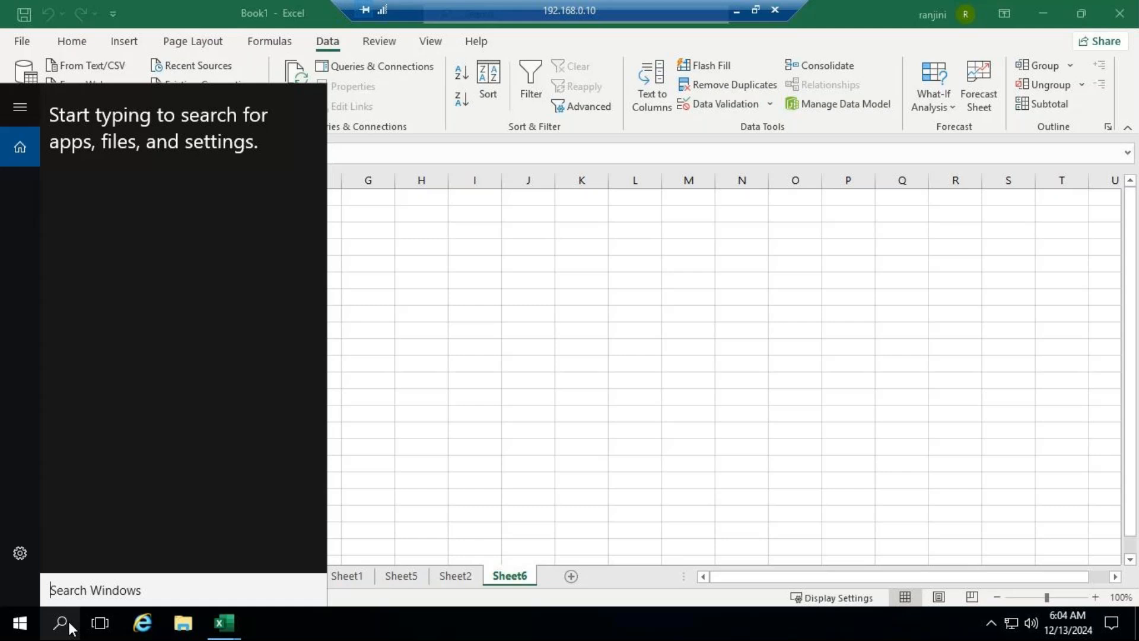
pyautogui.write('note')
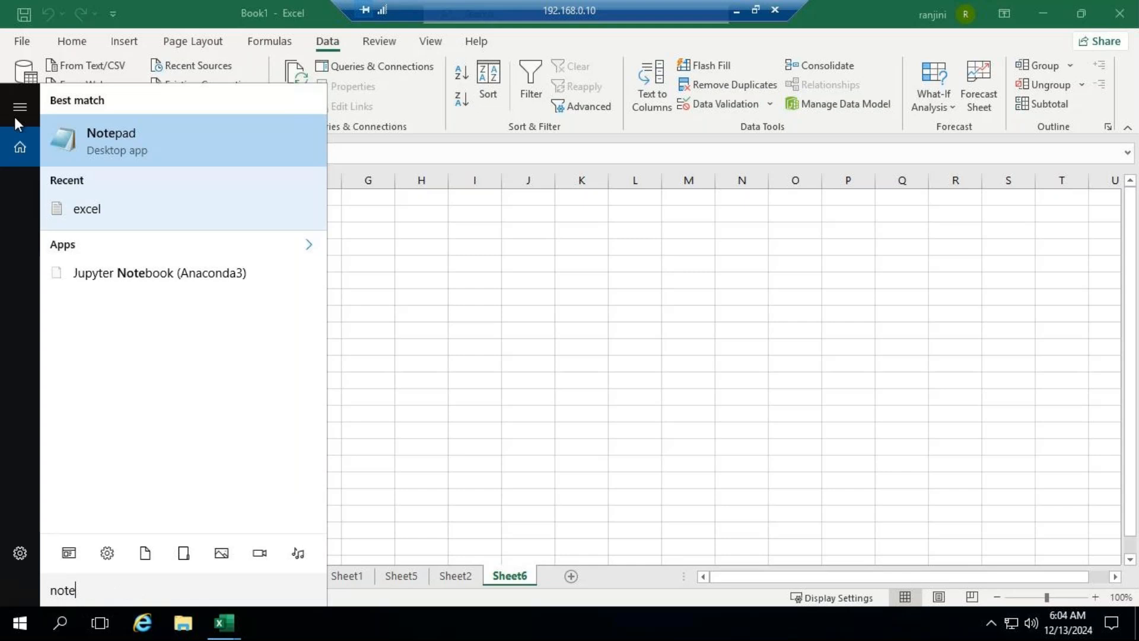
pyautogui.click(112, 135)
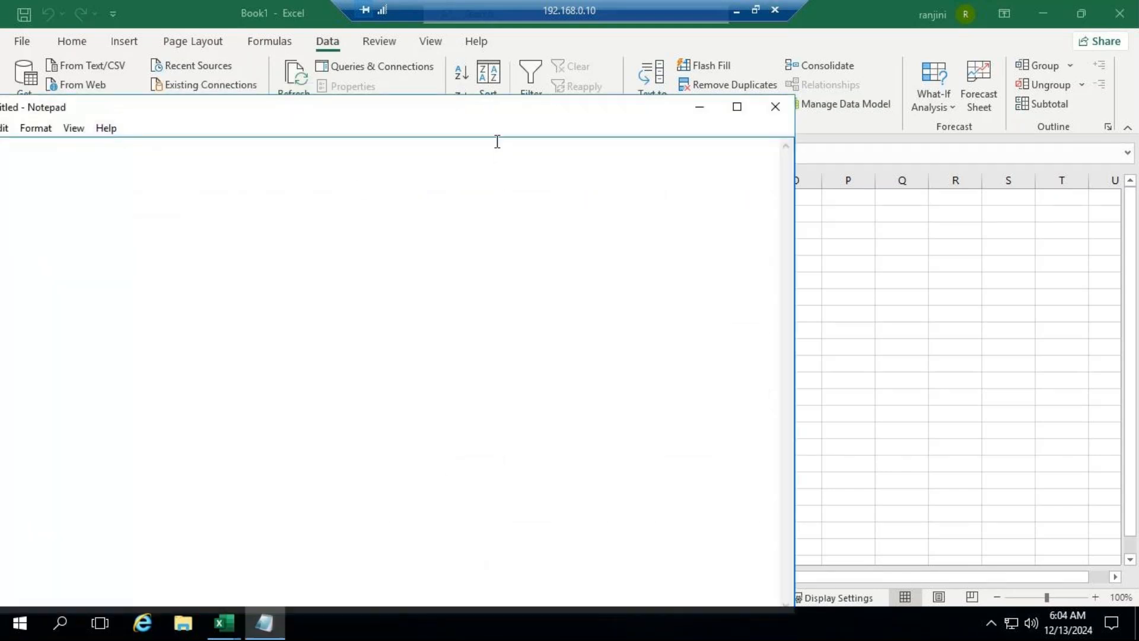
pyautogui.moveTo(522, 117); pyautogui.dragTo(672, 120)
pyautogui.click(885, 111)
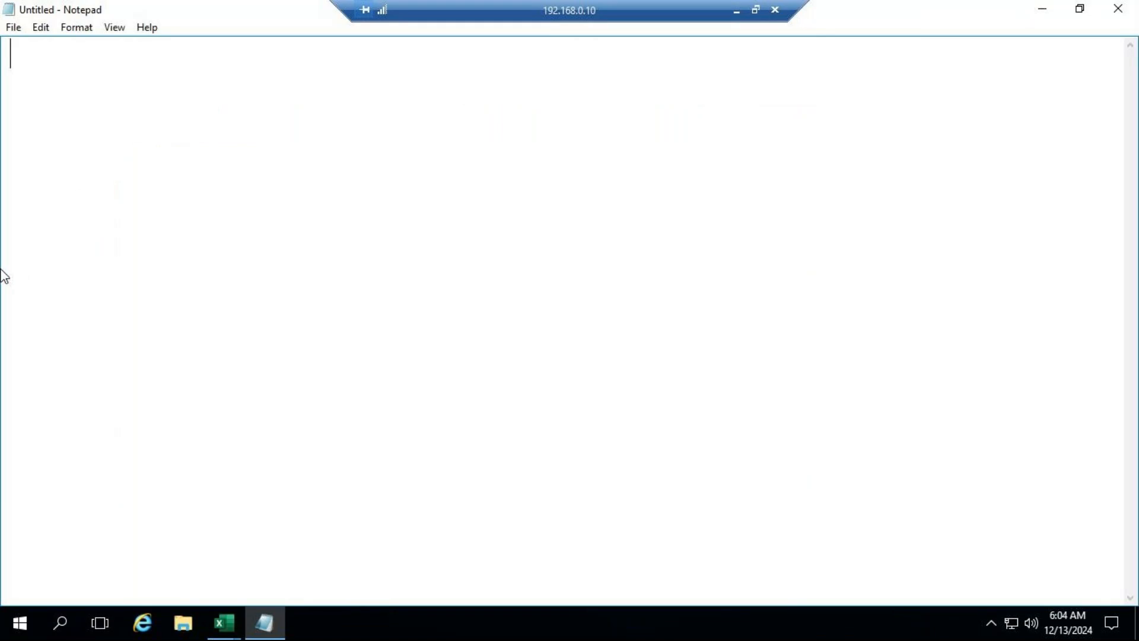
# Step: Write the header line "Name of Item Qty Rate" at the start of the Notepad document
pyautogui.write('Name of I')
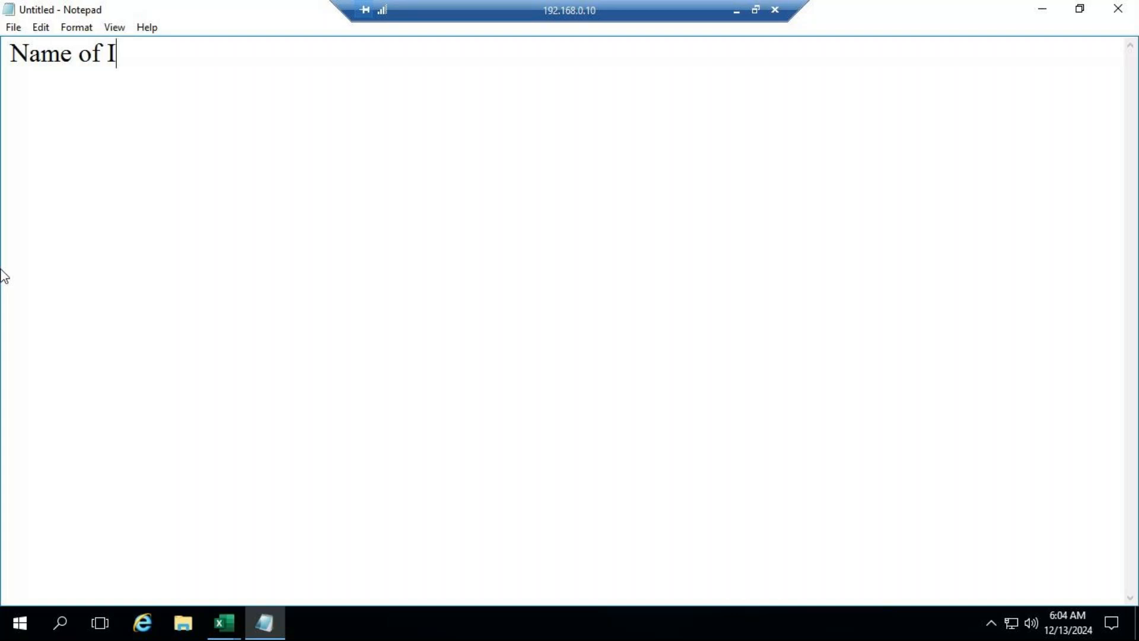
pyautogui.write('tem')
pyautogui.press('Tab')
pyautogui.press('BackSpace')
pyautogui.write('r')
pyautogui.press('BackSpace')
pyautogui.write('Rate')
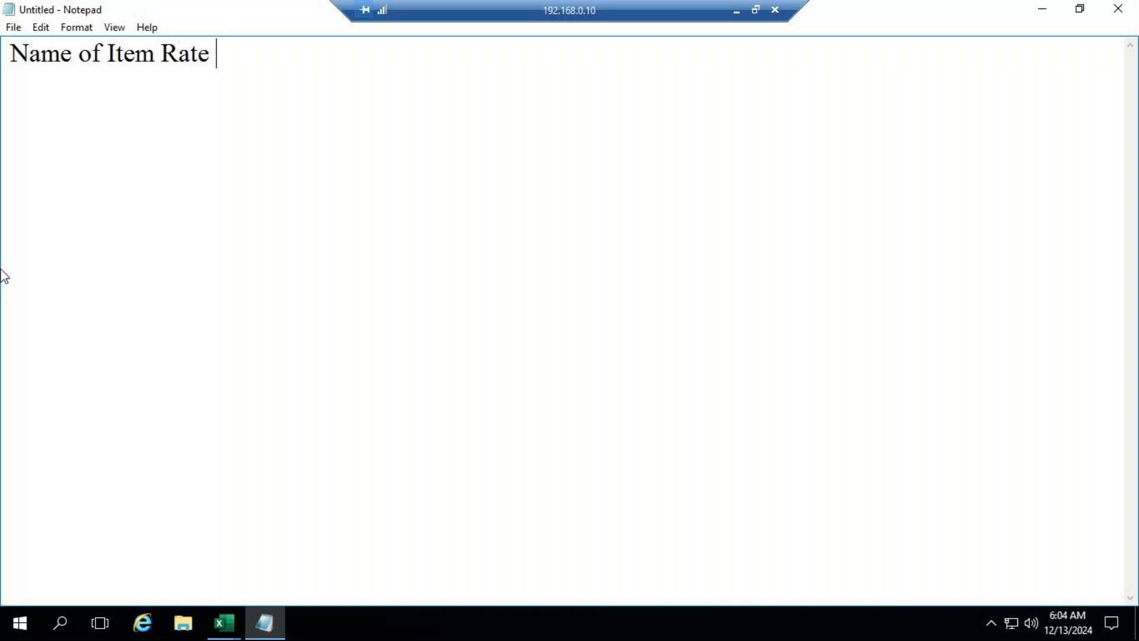
pyautogui.write('Pr')
pyautogui.press('BackSpace')
pyautogui.press('BackSpace')
pyautogui.press('BackSpace')
pyautogui.press('BackSpace')
pyautogui.press('BackSpace')
pyautogui.press('BackSpace')
pyautogui.press('BackSpace')
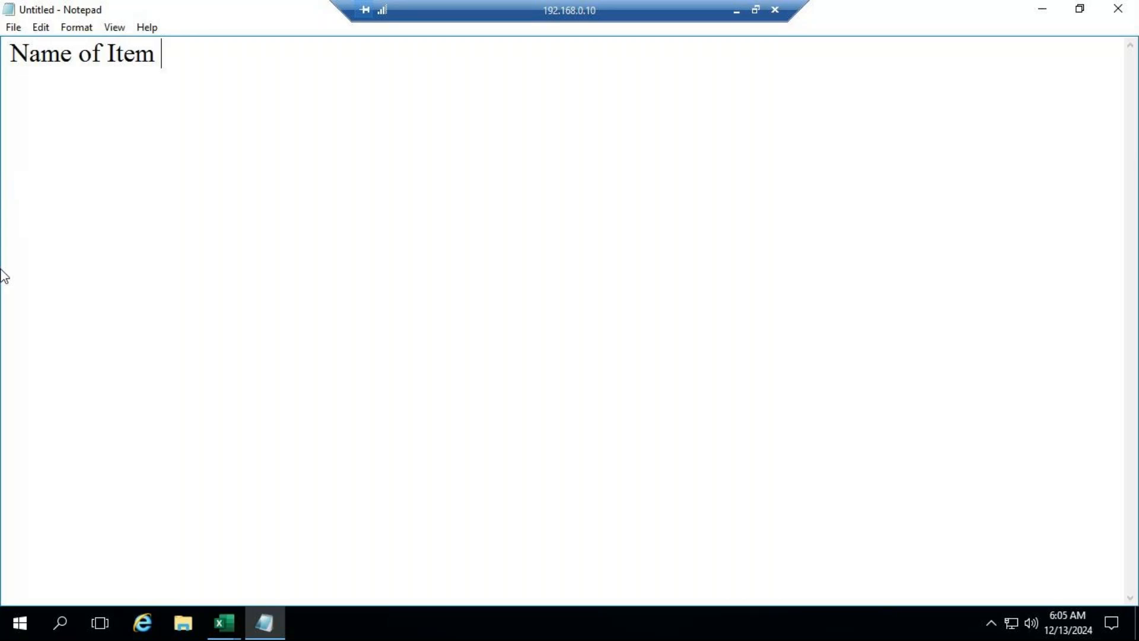
pyautogui.write('Qty Rate')
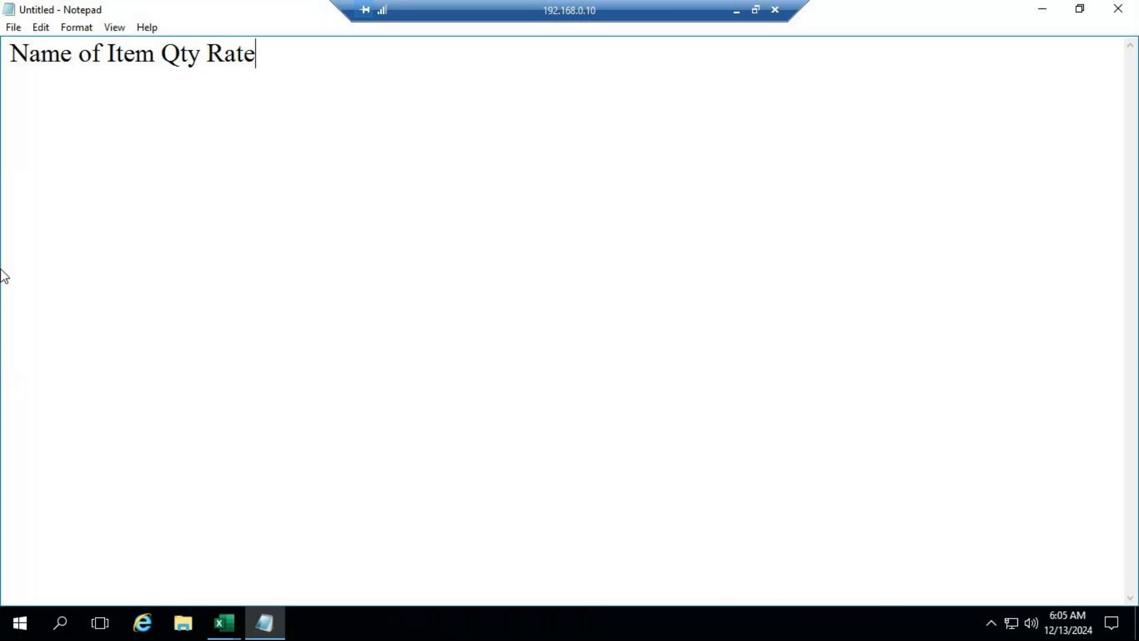
# Step: Add a row under the headings for Register with quantity 10 and rate 500, aligned with spaces, and start a new line
pyautogui.press('Return')
pyautogui.write('Register  ')
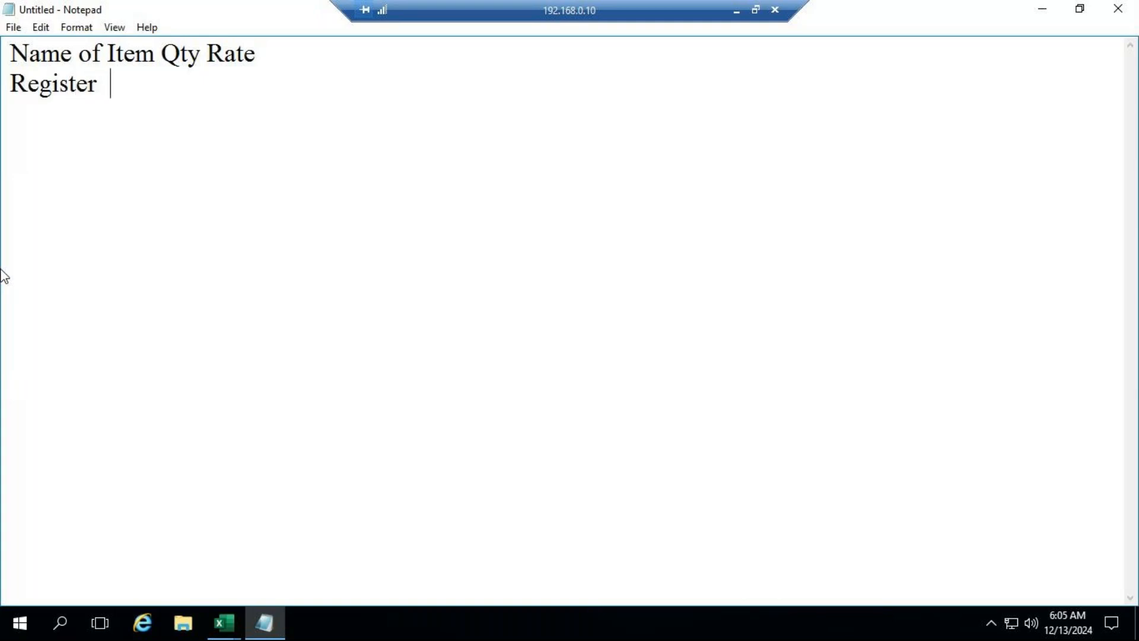
pyautogui.write('        10   5000')
pyautogui.press('BackSpace')
pyautogui.press('Return')
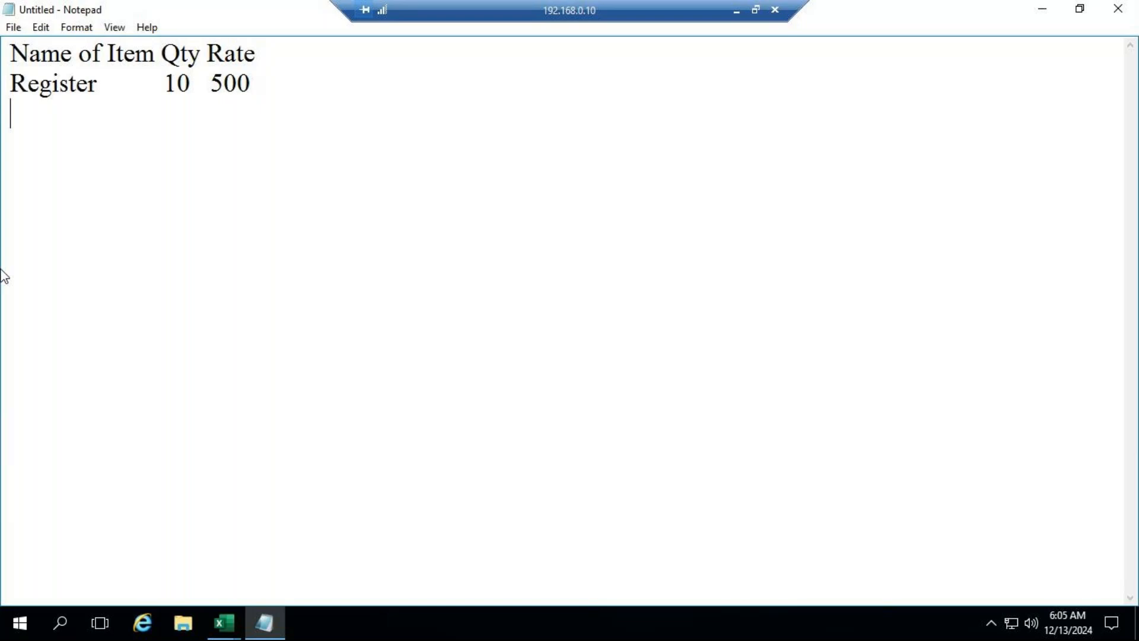
# Step: Fill the line below Register with Note Books, quantity 40 and rate 70
pyautogui.write('Note Books  ')
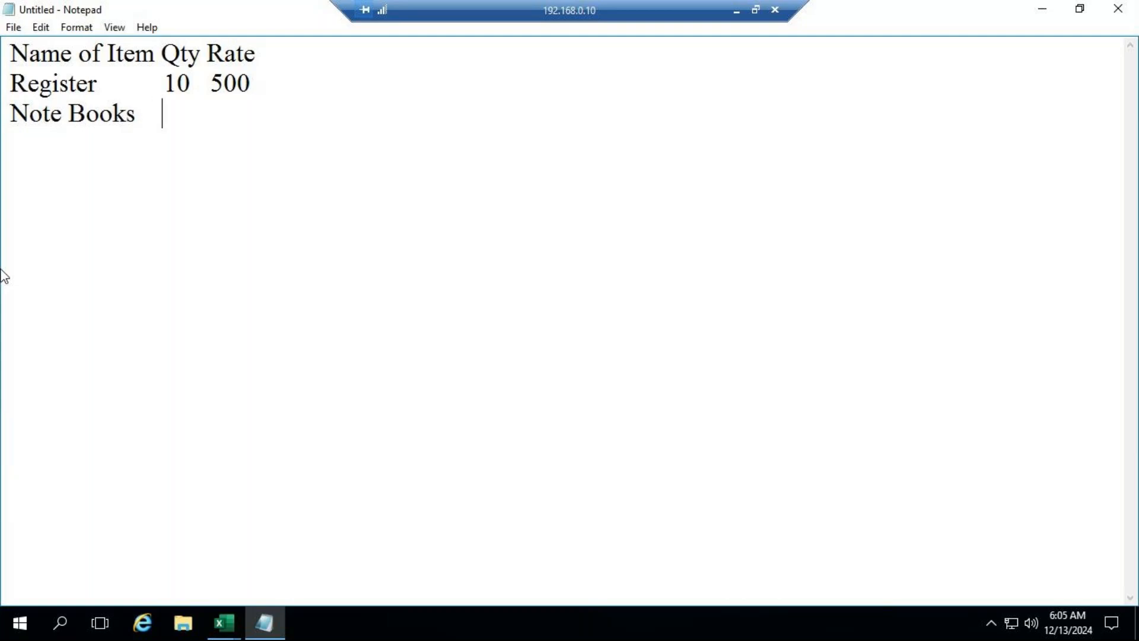
pyautogui.write('   40   70')
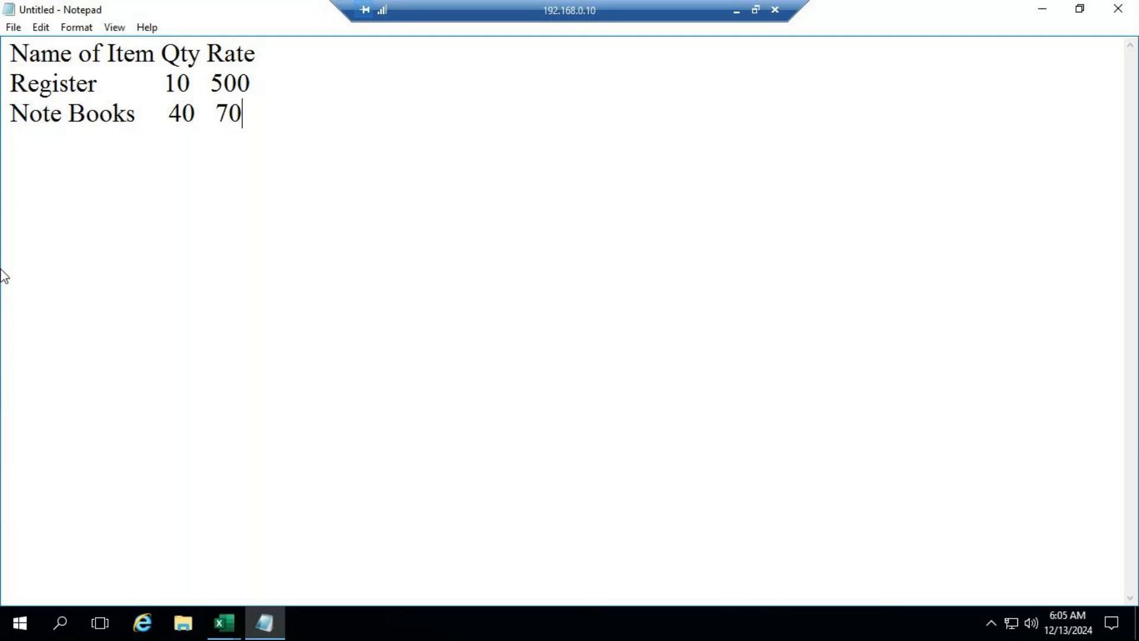
# Step: Add a row below Note Books for Pens with quantity 10 and rate 5, aligned with spaces
pyautogui.press('Return')
pyautogui.write('Pens         ')
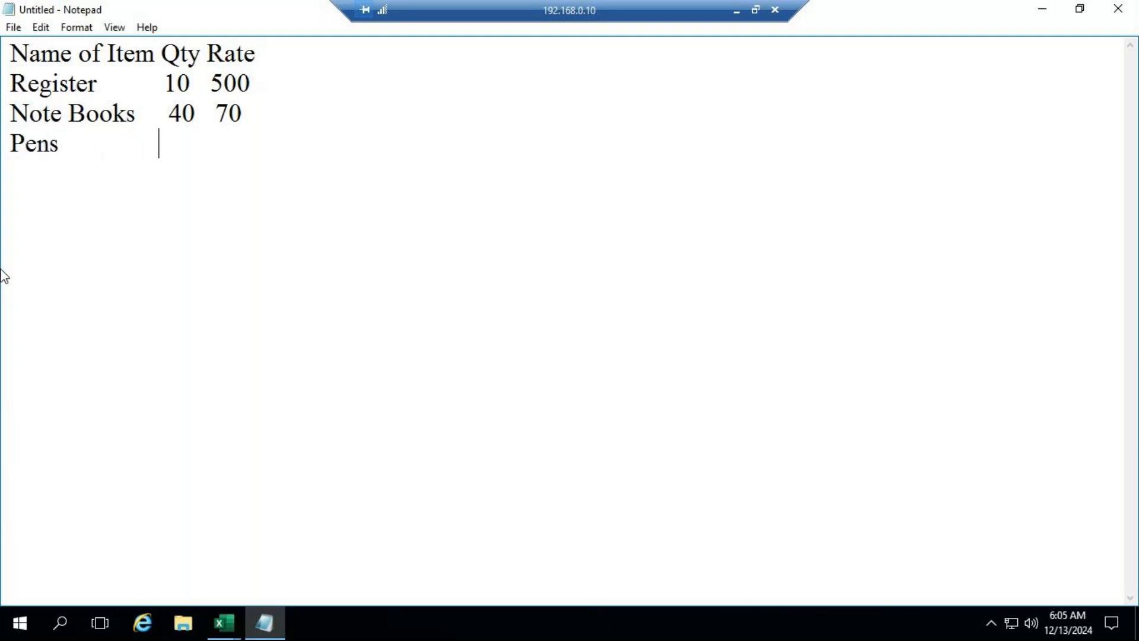
pyautogui.write('        10   5')
# Step: Save the text document to the Desktop as itemdetails and exit Notepad
pyautogui.click(13, 28)
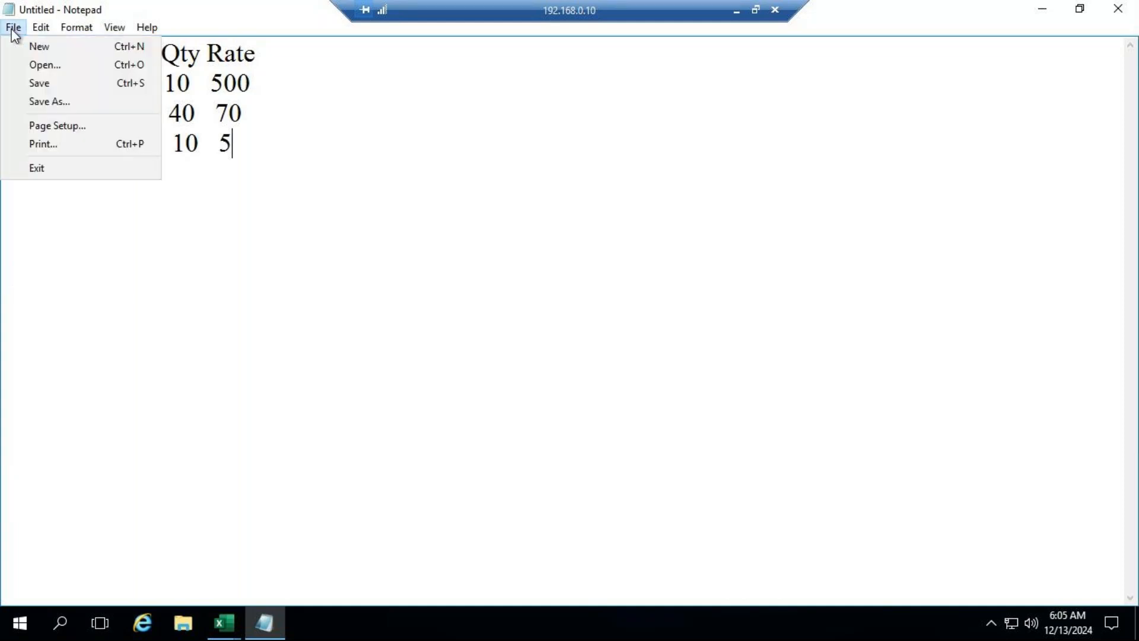
pyautogui.click(41, 83)
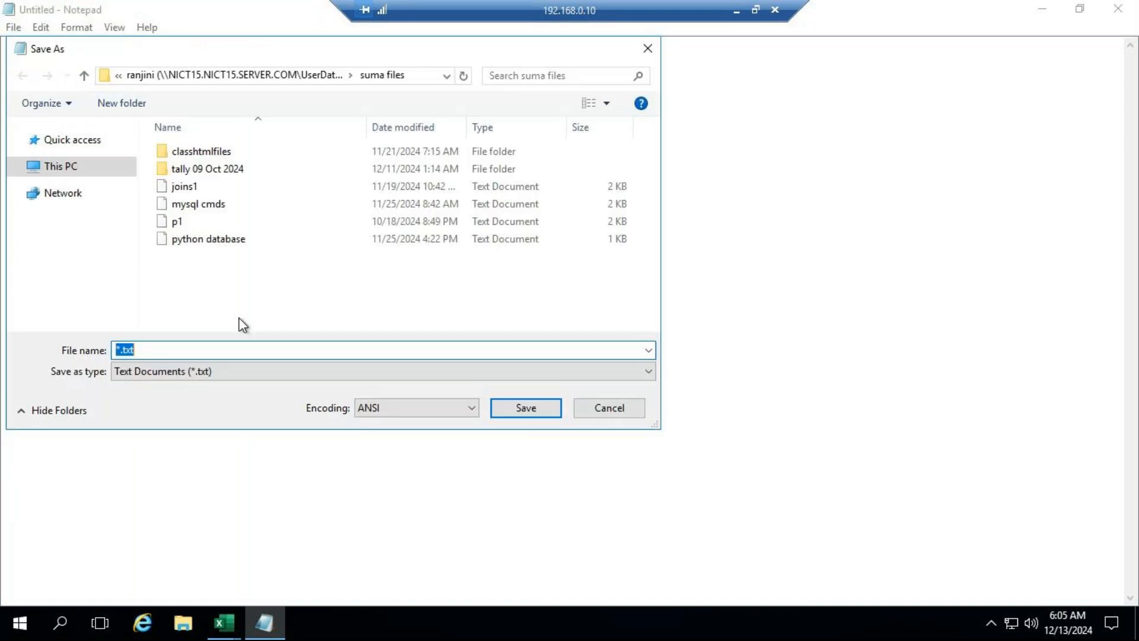
pyautogui.click(97, 153)
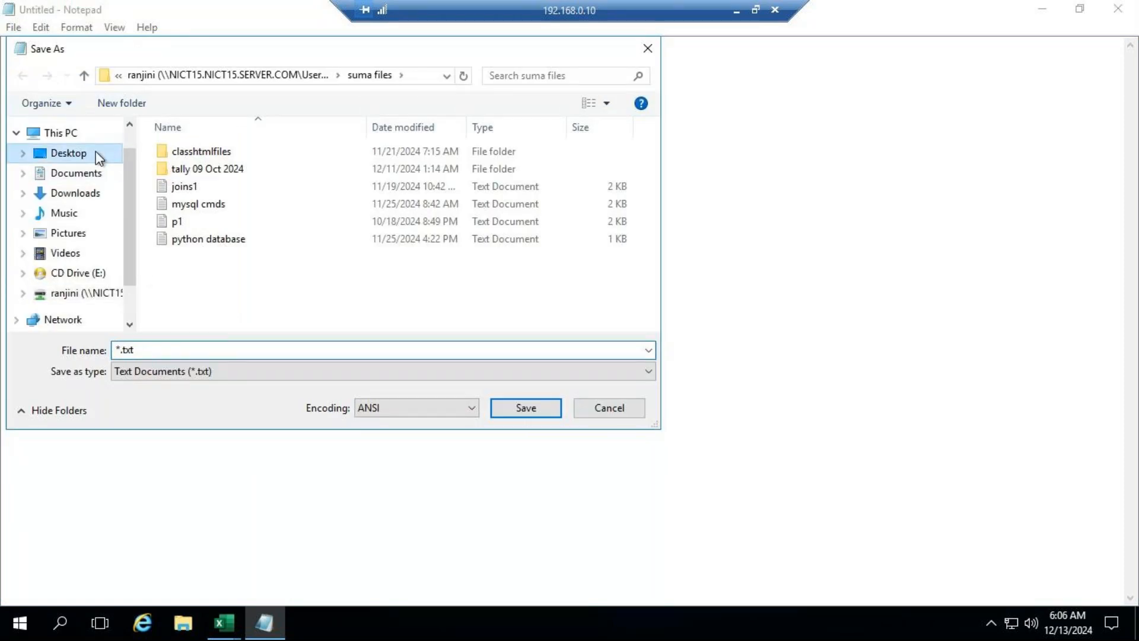
pyautogui.click(153, 348)
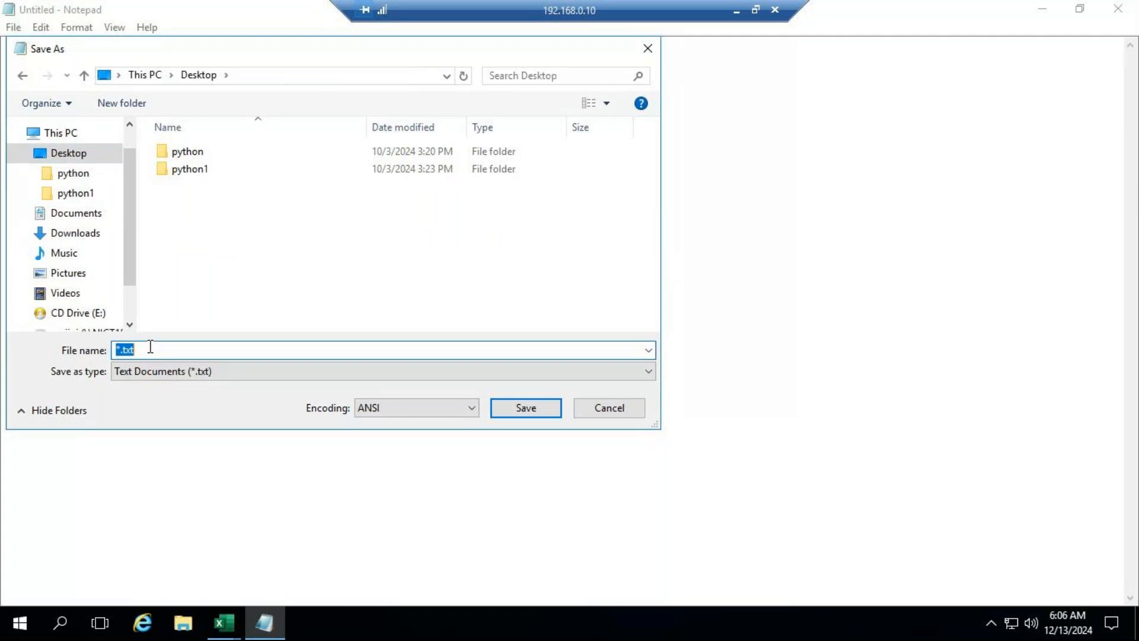
pyautogui.write('i')
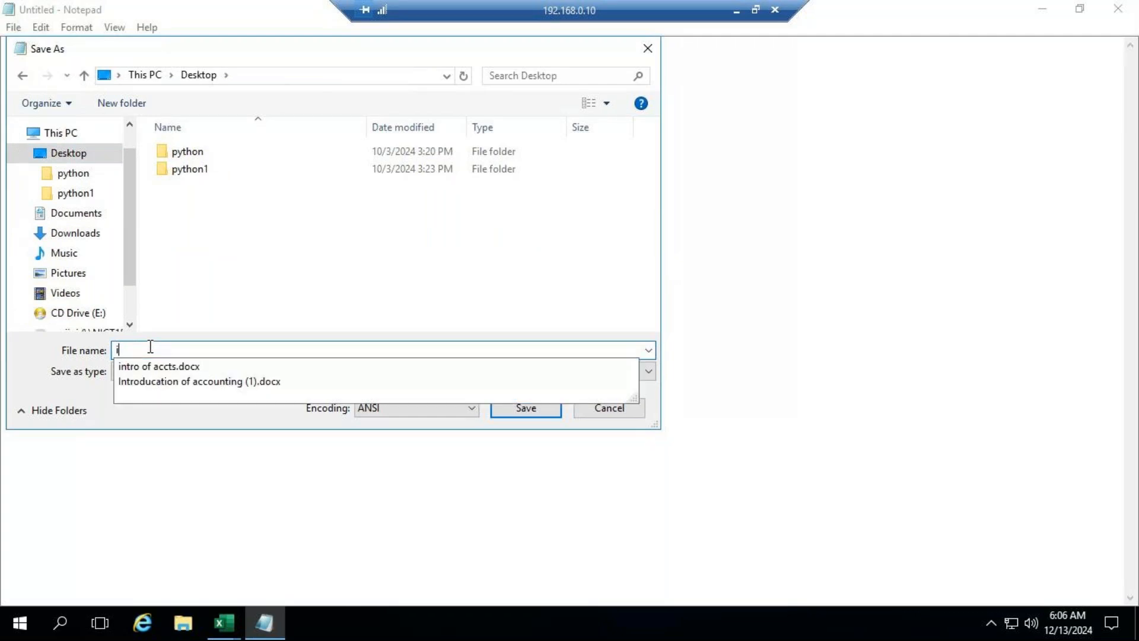
pyautogui.write('temdetails')
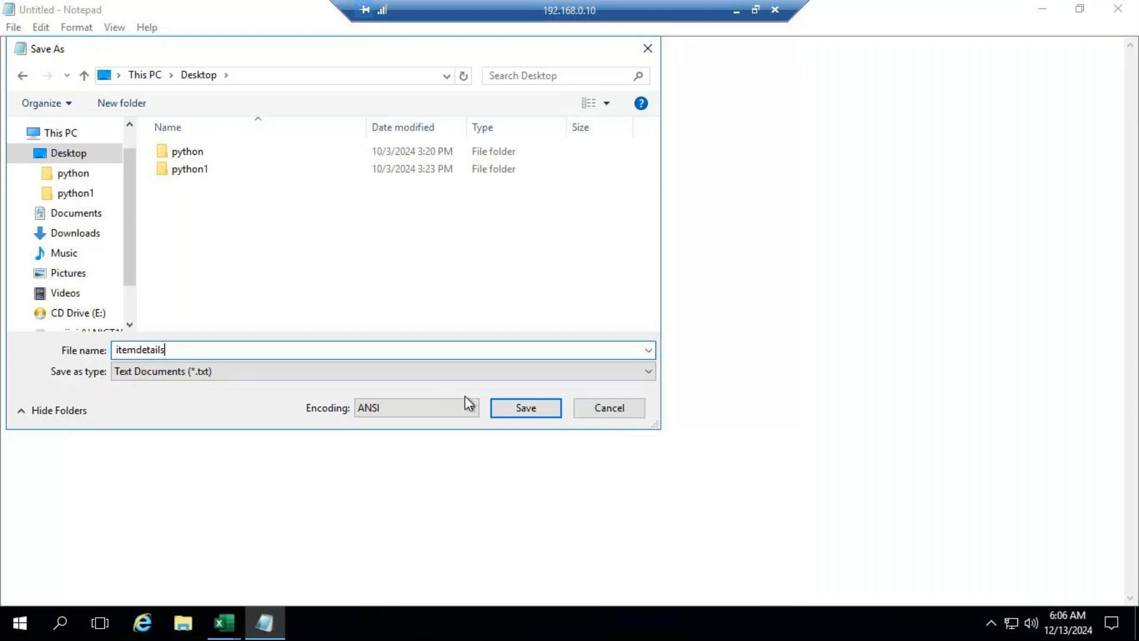
pyautogui.click(537, 413)
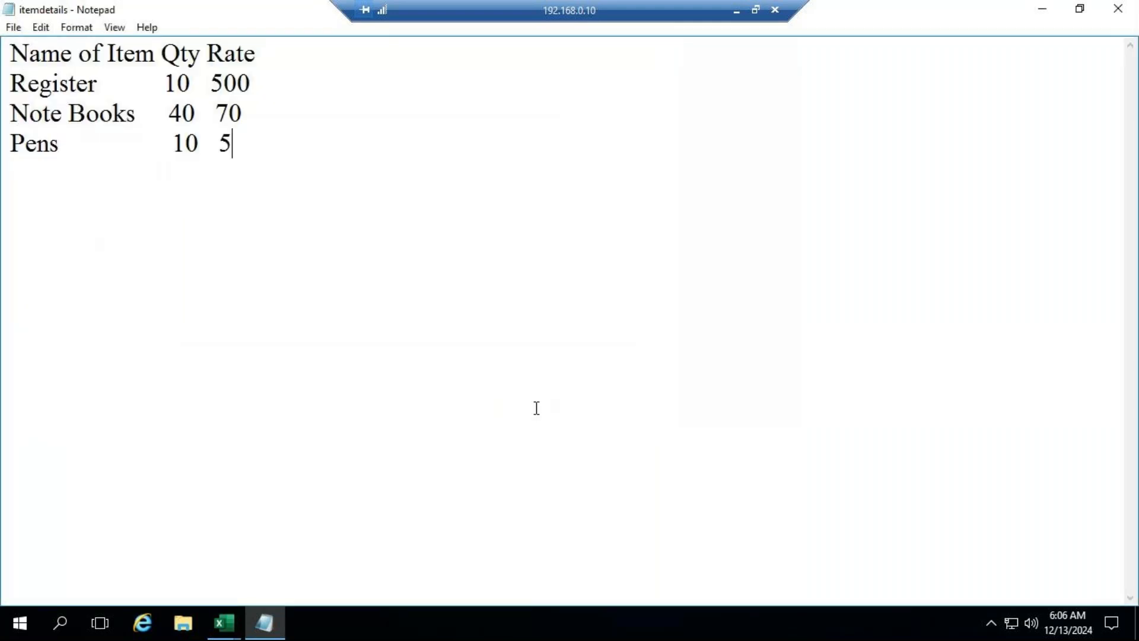
pyautogui.click(20, 25)
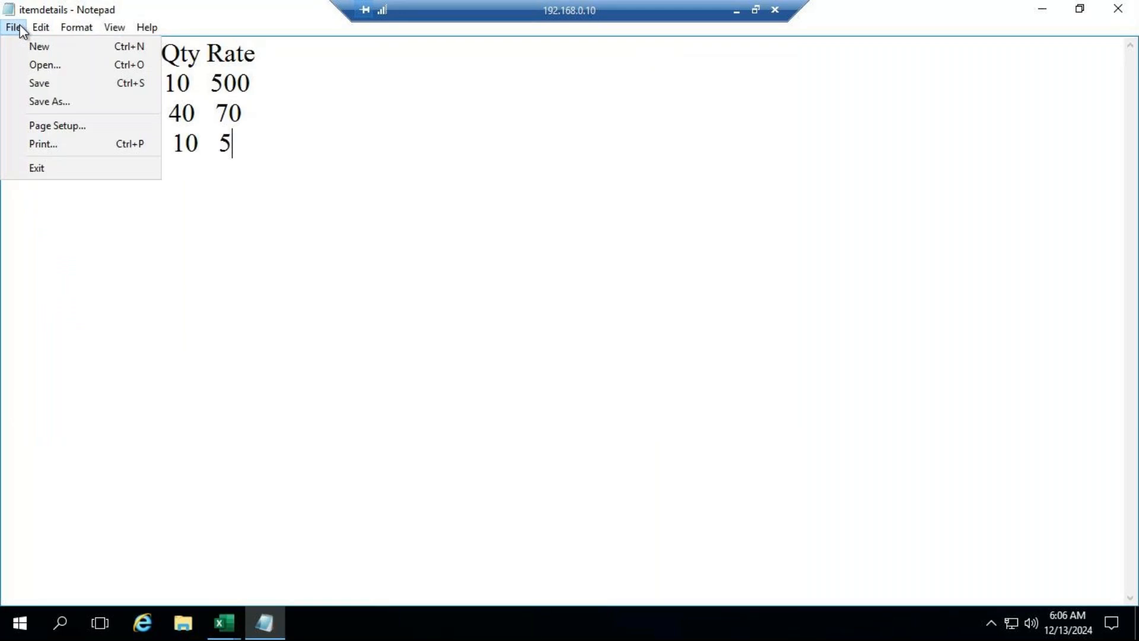
pyautogui.click(45, 167)
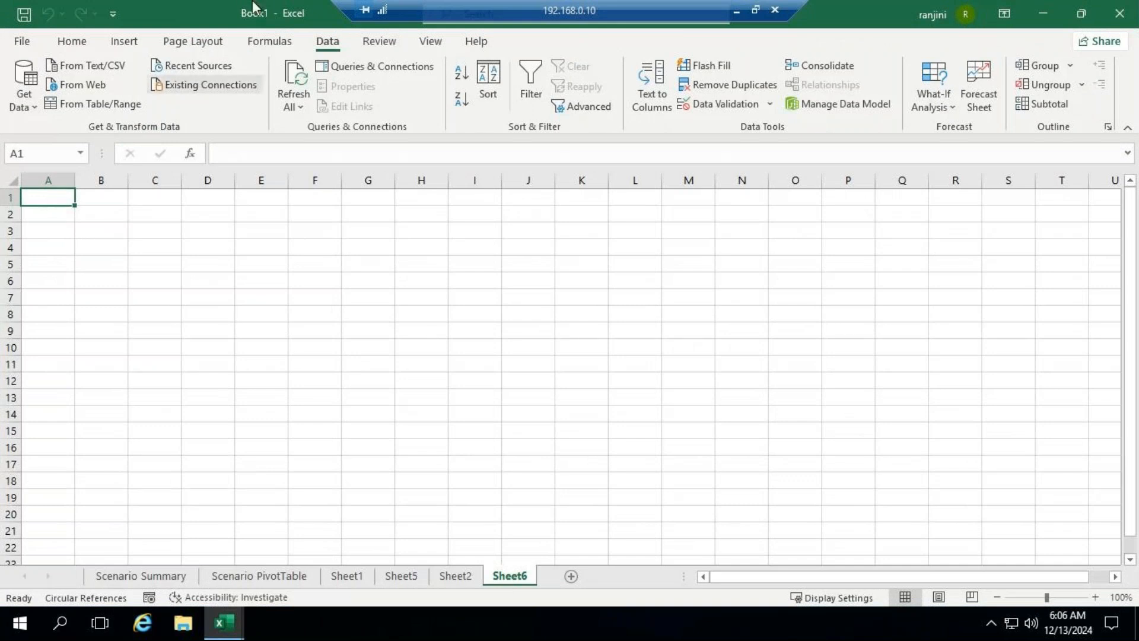
# Step: Start a Text/CSV import into Sheet6 of Book1 using the itemdetails file from the Desktop
pyautogui.click(33, 109)
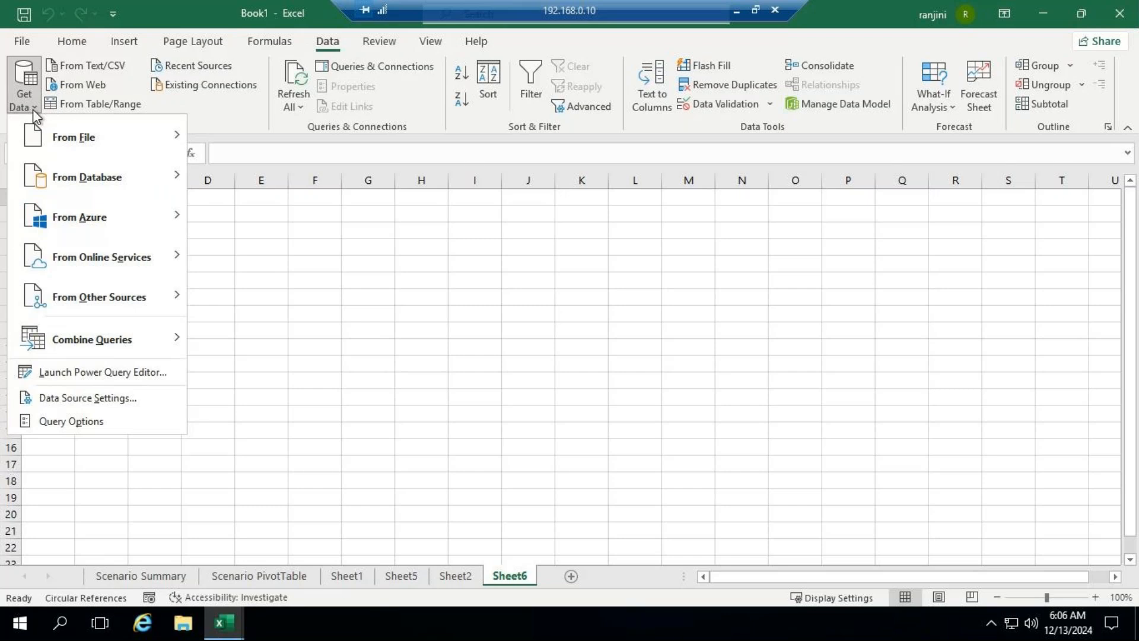
pyautogui.moveTo(45, 138)
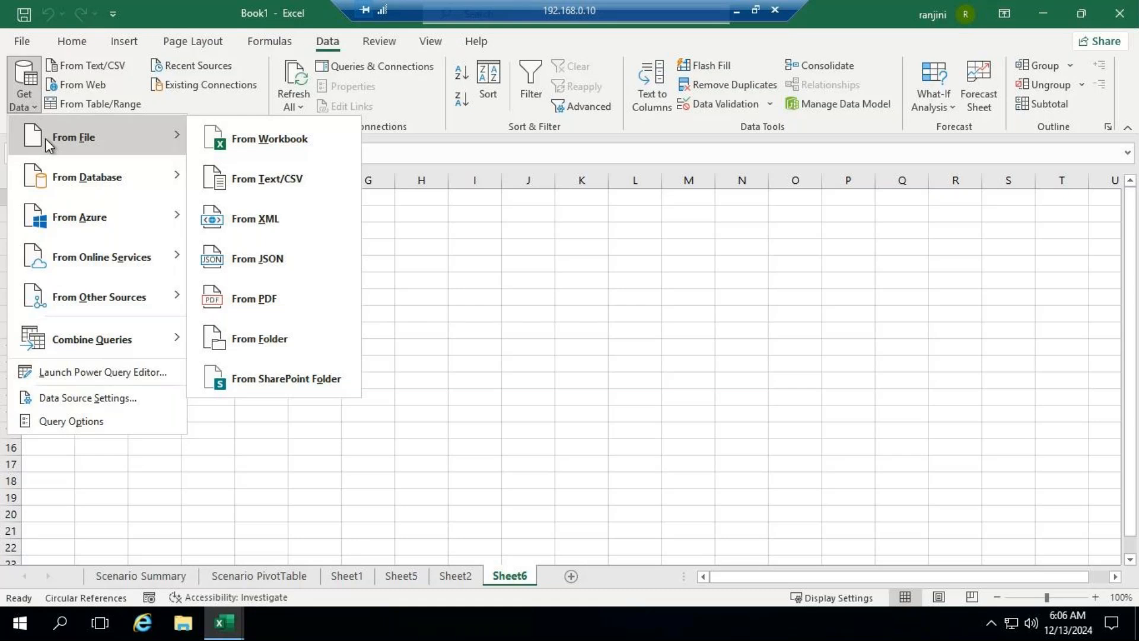
pyautogui.moveTo(152, 181)
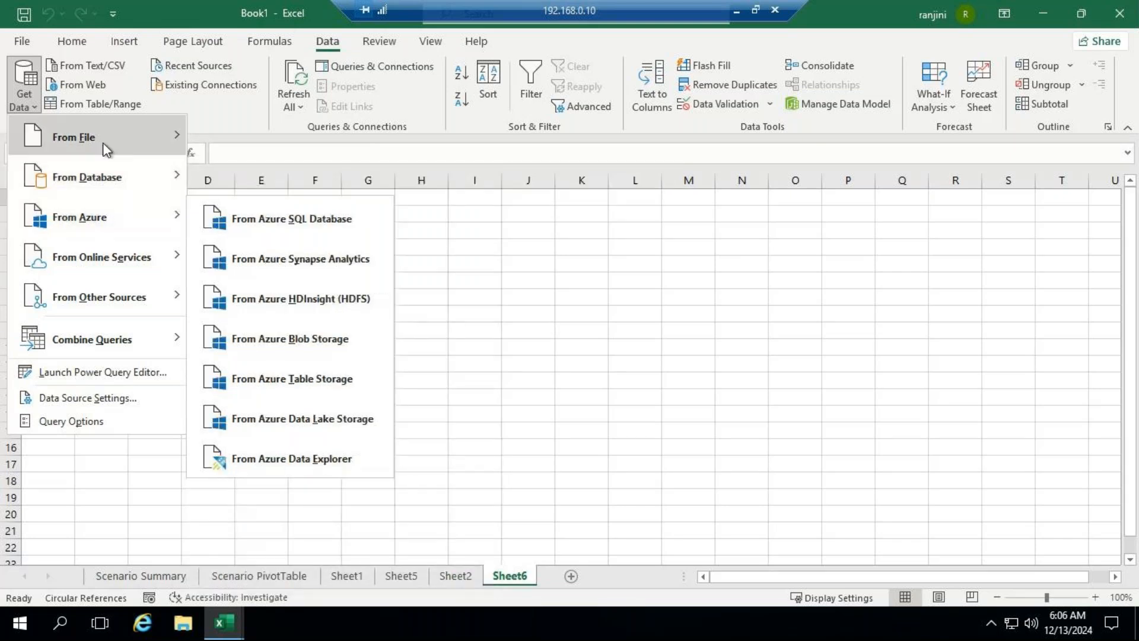
pyautogui.moveTo(102, 141)
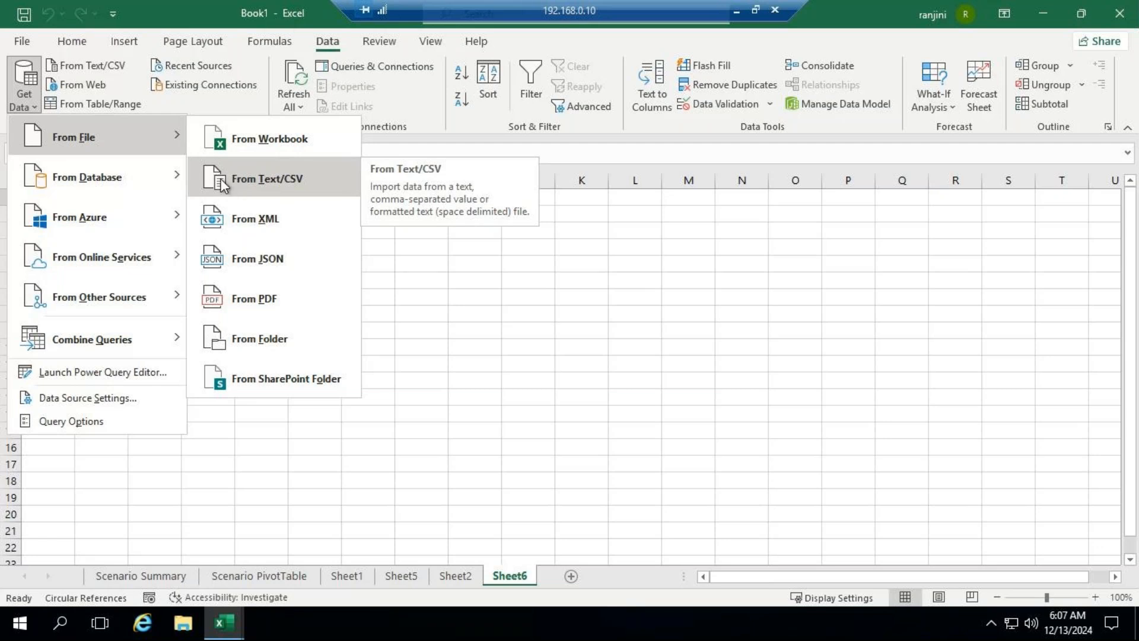
pyautogui.click(244, 185)
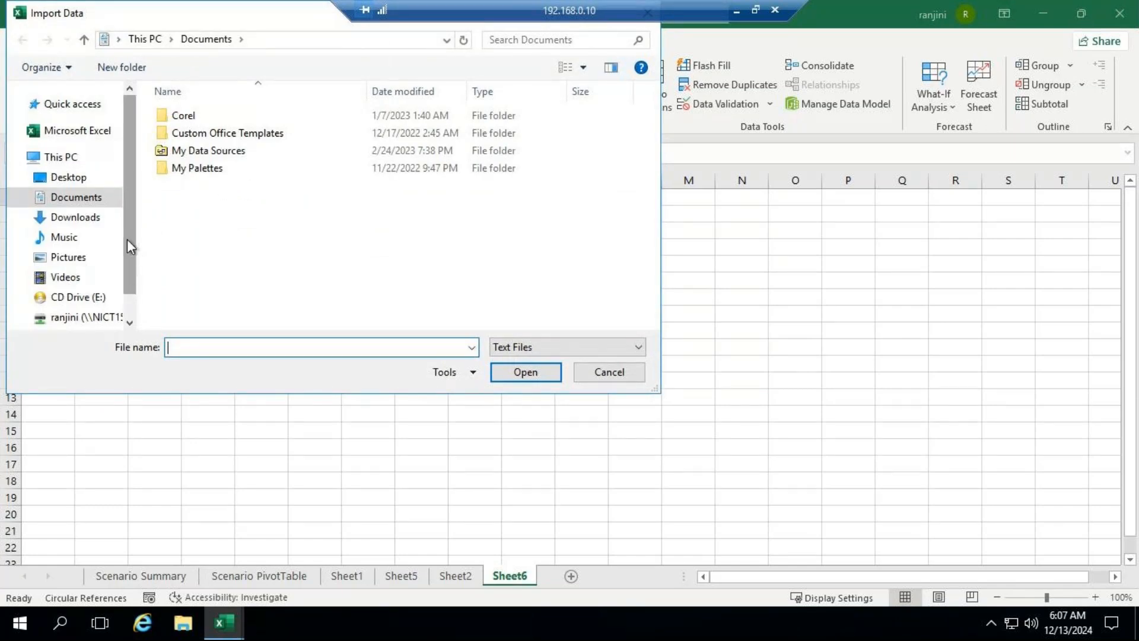
pyautogui.click(85, 178)
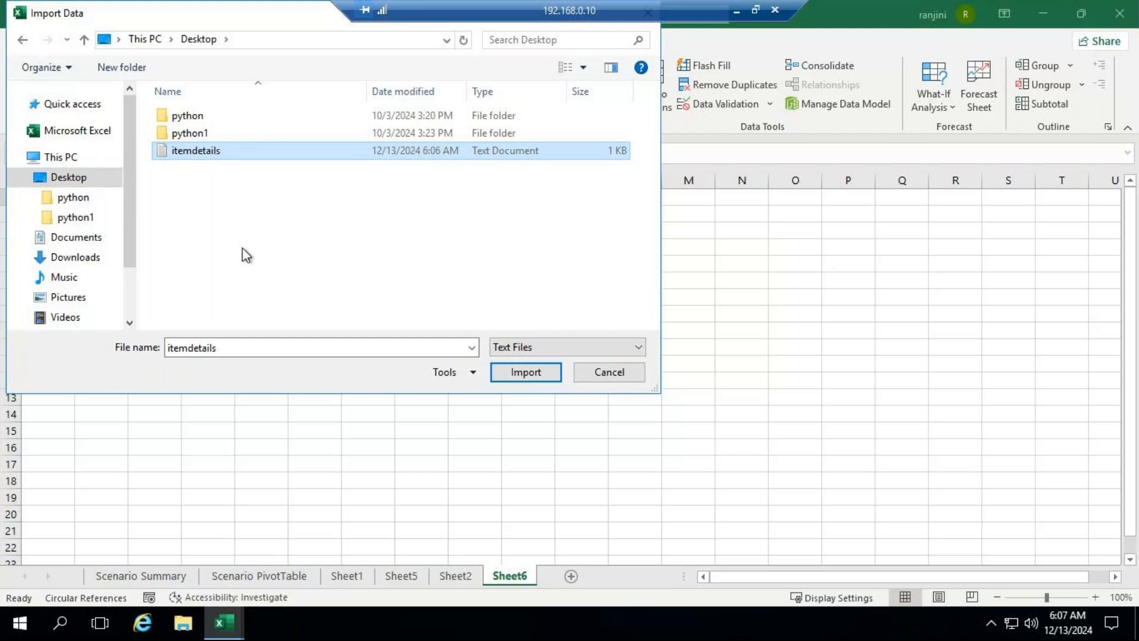
pyautogui.click(517, 374)
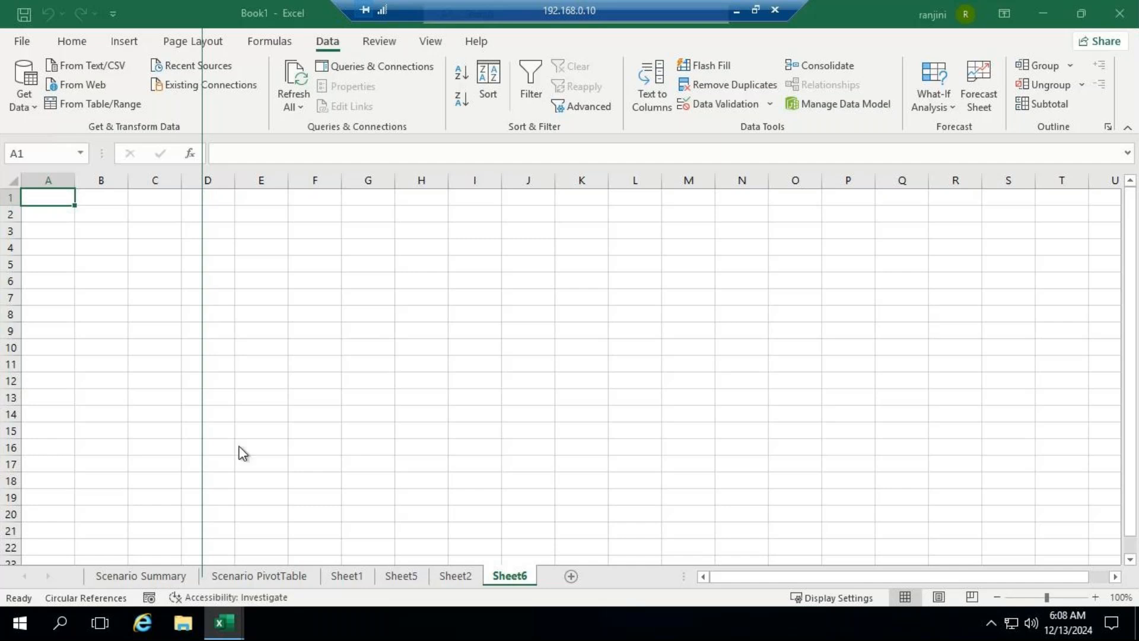
# Step: Try to close the ADVEXL workbook window
pyautogui.moveTo(233, 611)
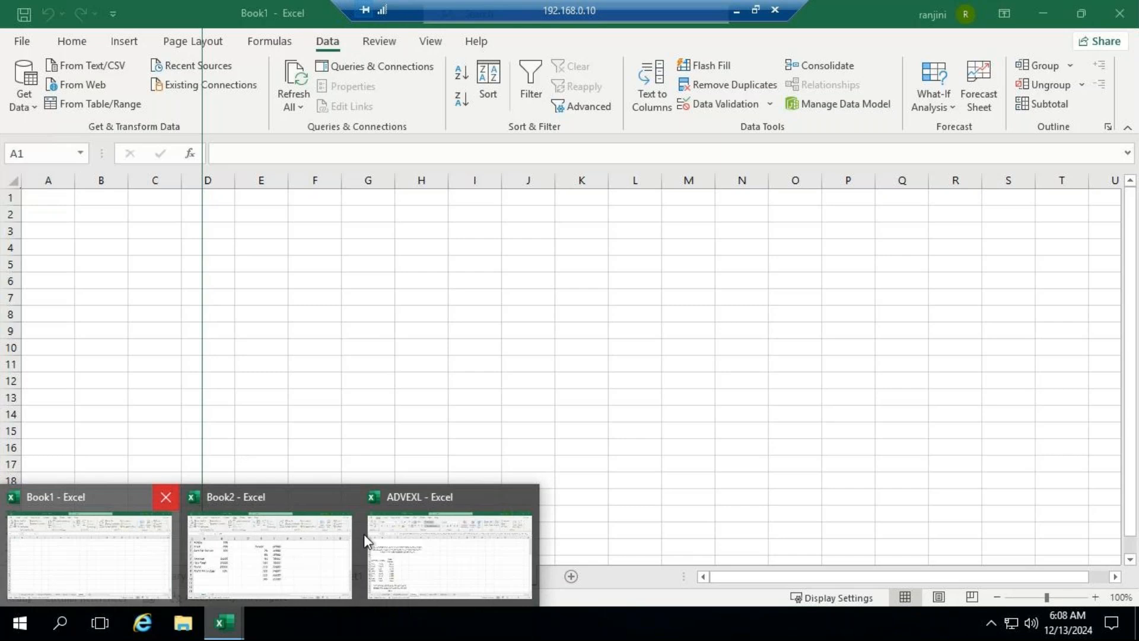
pyautogui.moveTo(364, 534)
pyautogui.click(525, 497)
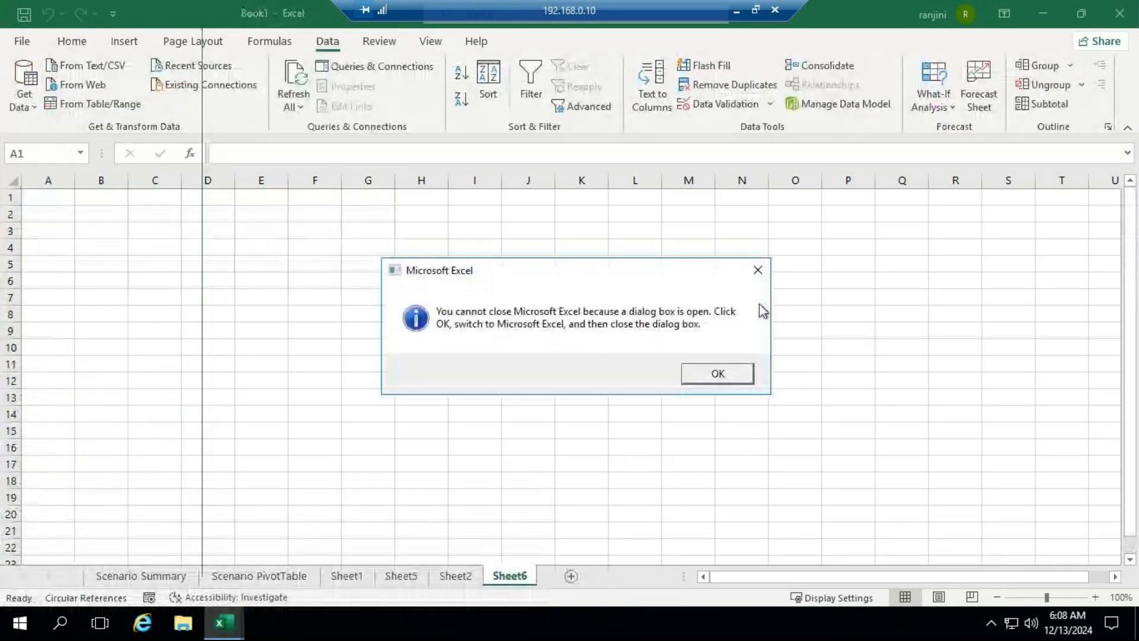
pyautogui.click(718, 374)
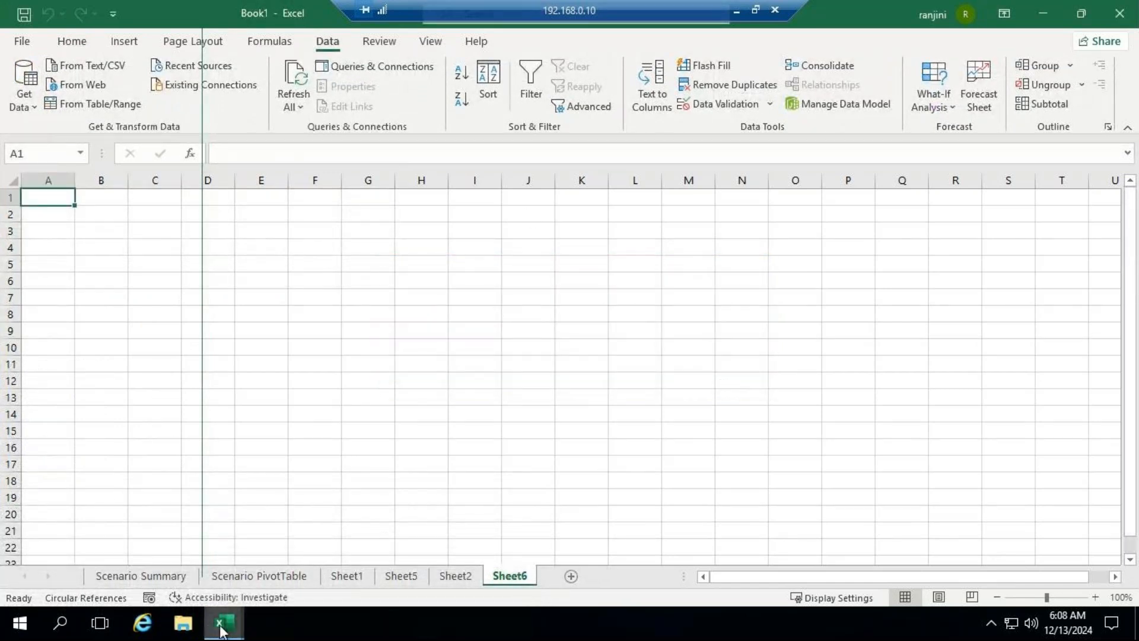
pyautogui.moveTo(219, 623)
pyautogui.click(525, 498)
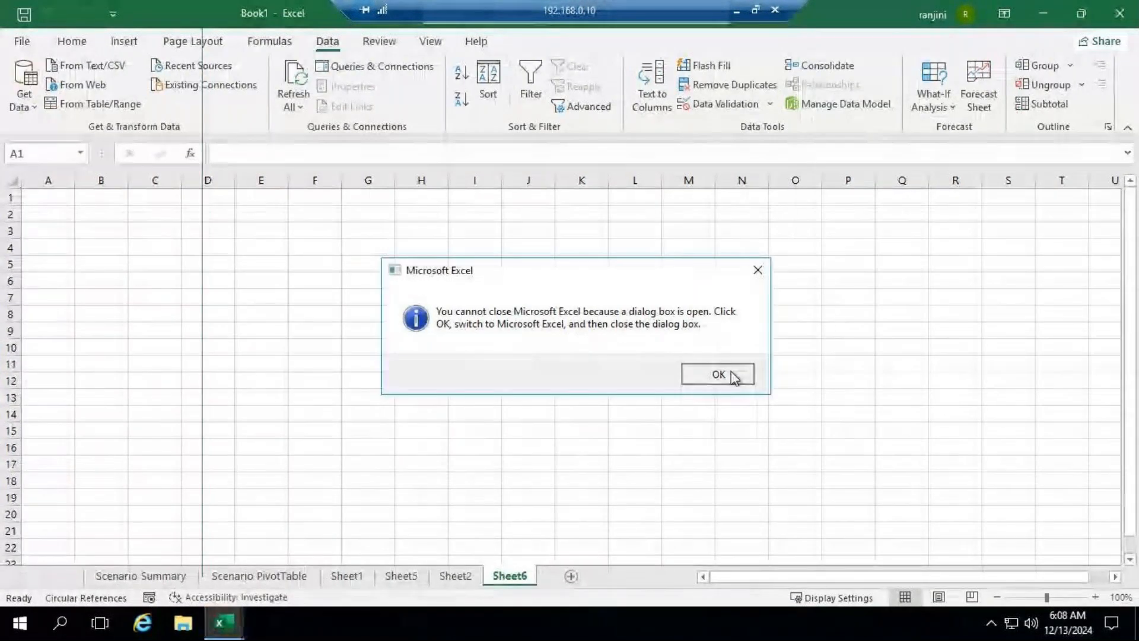
pyautogui.click(731, 373)
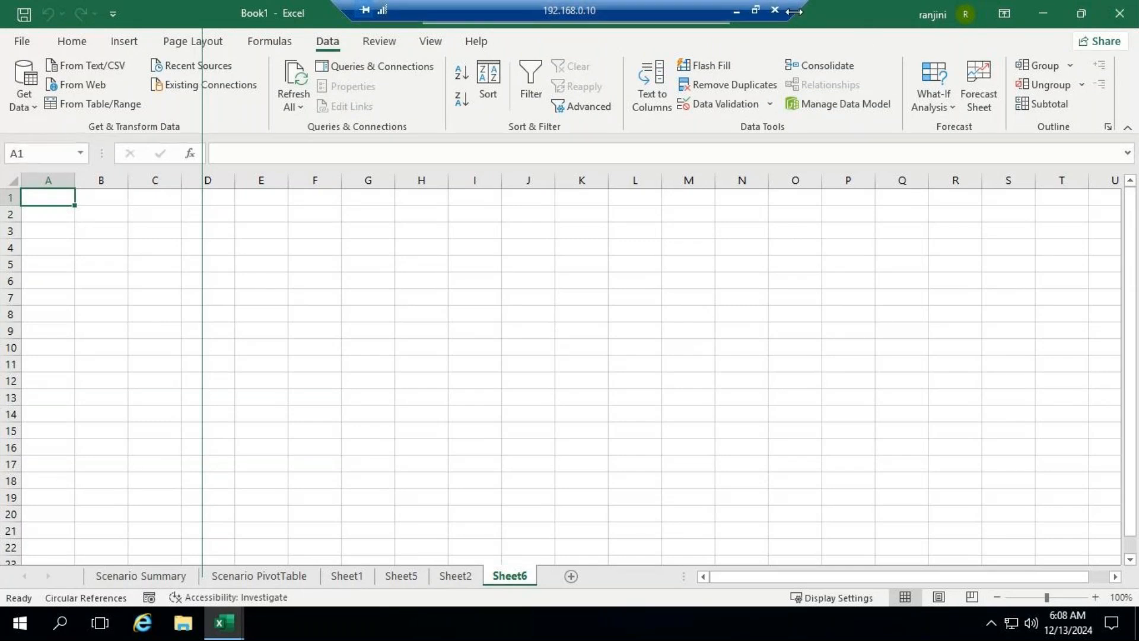
# Step: Disconnect the remote session, reopen Remote Desktop Connection and start connecting to 192.168.0.10
pyautogui.click(775, 10)
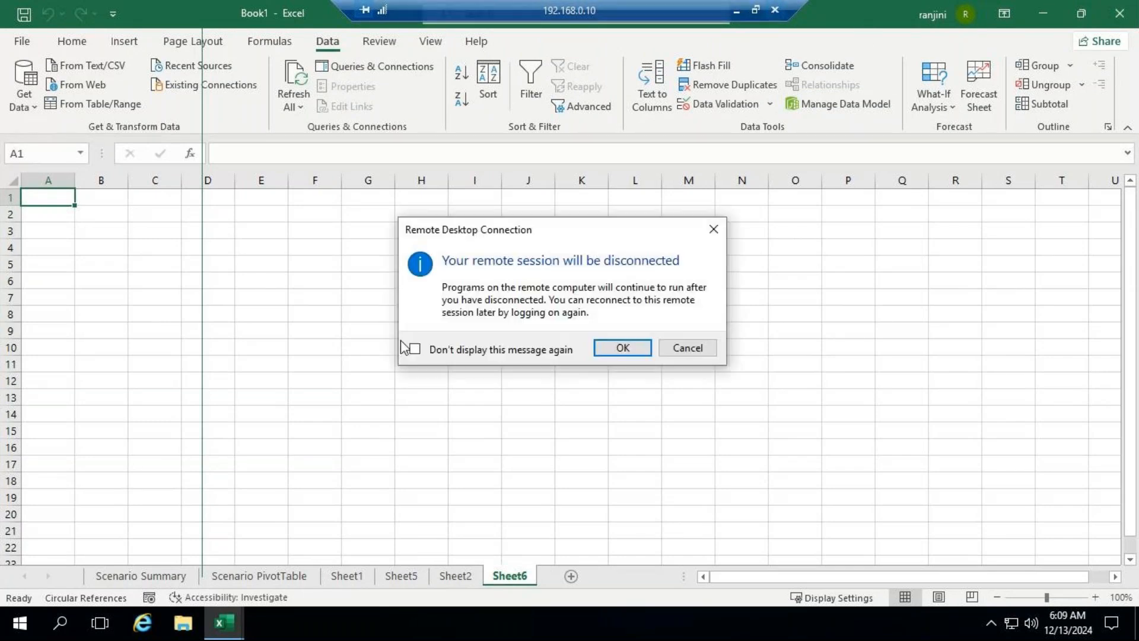
pyautogui.click(624, 348)
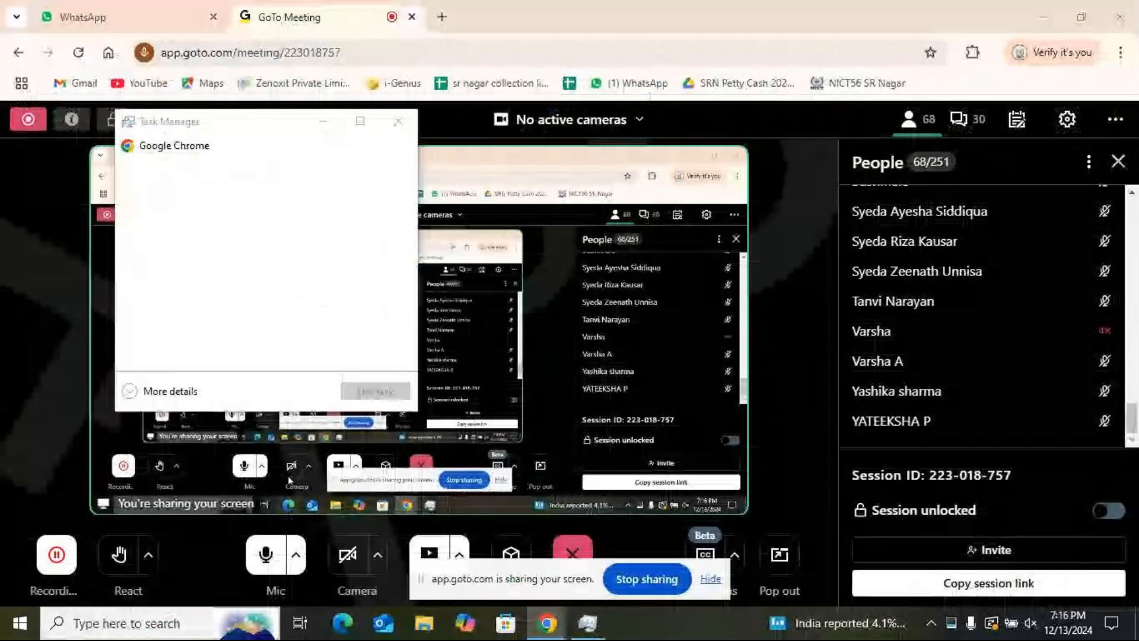
pyautogui.click(136, 621)
pyautogui.write('m')
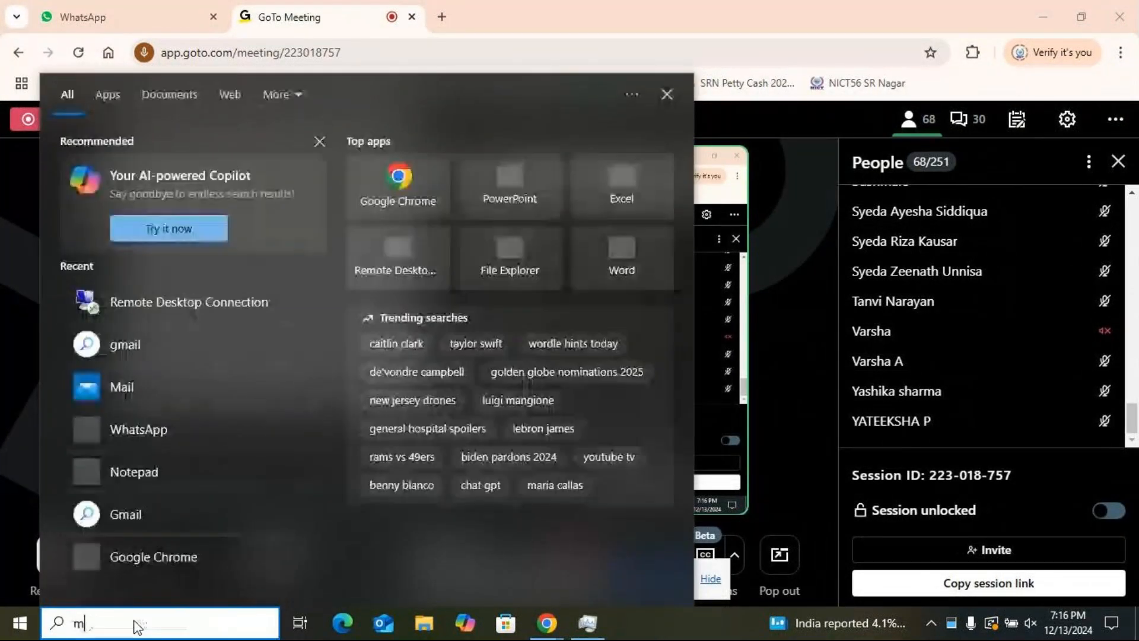
pyautogui.write('sts')
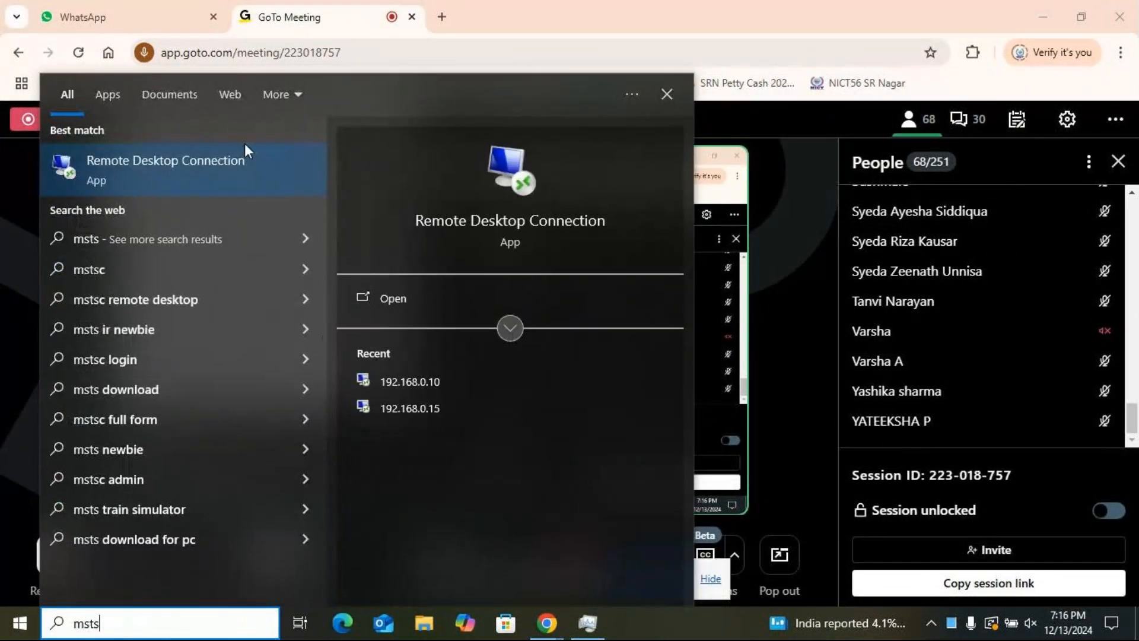
pyautogui.click(224, 179)
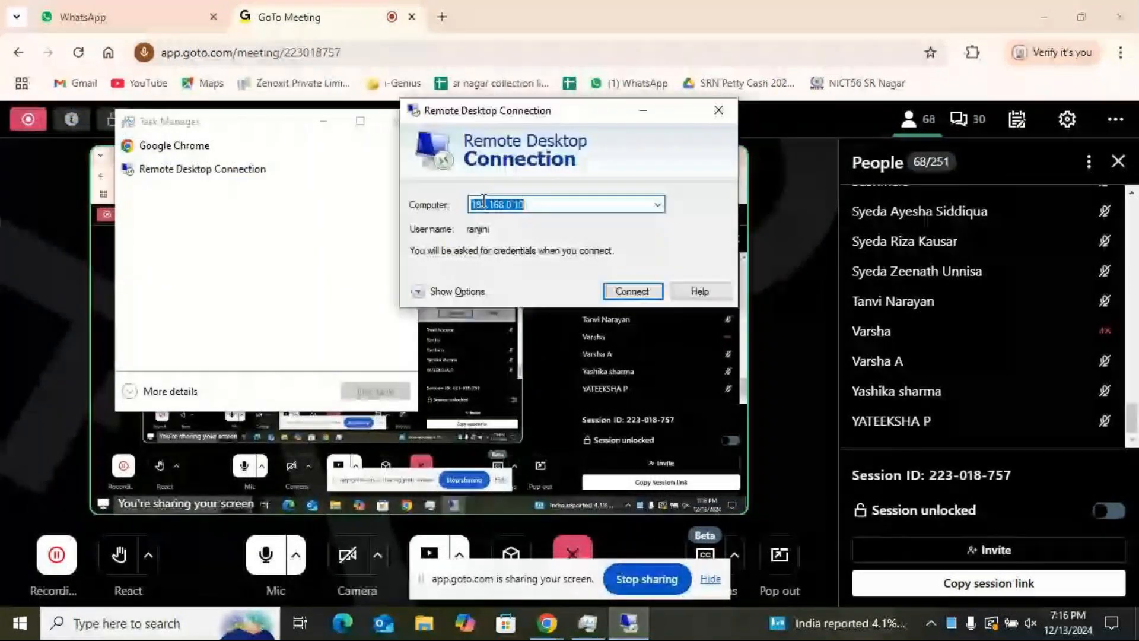
pyautogui.click(640, 297)
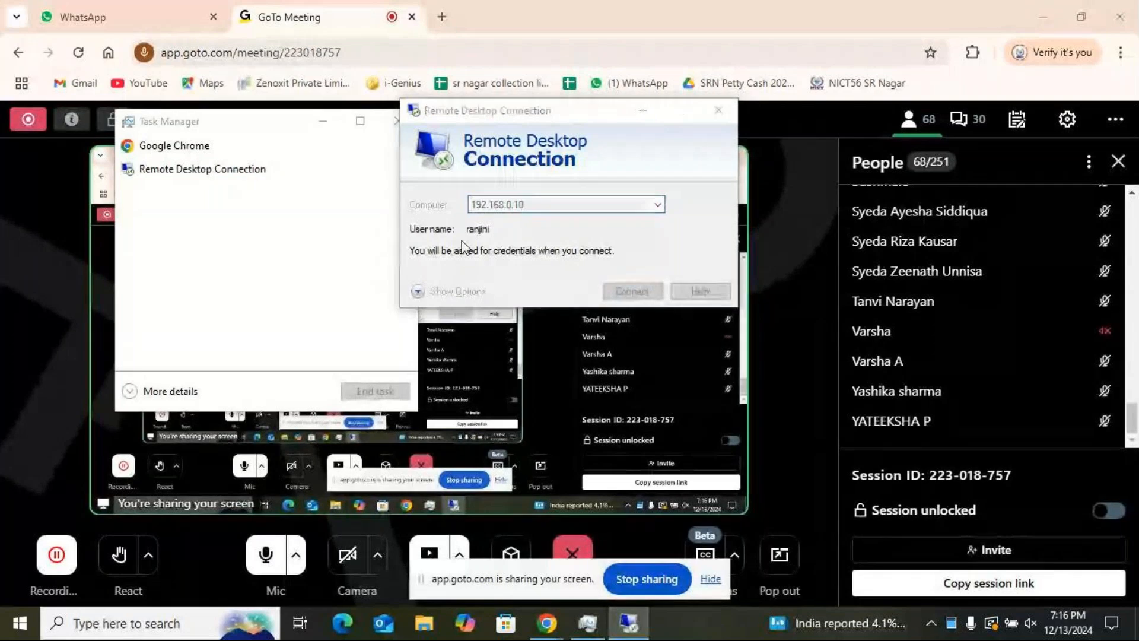
# Step: Try to sign in to the remote computer with the account password
pyautogui.write('***')
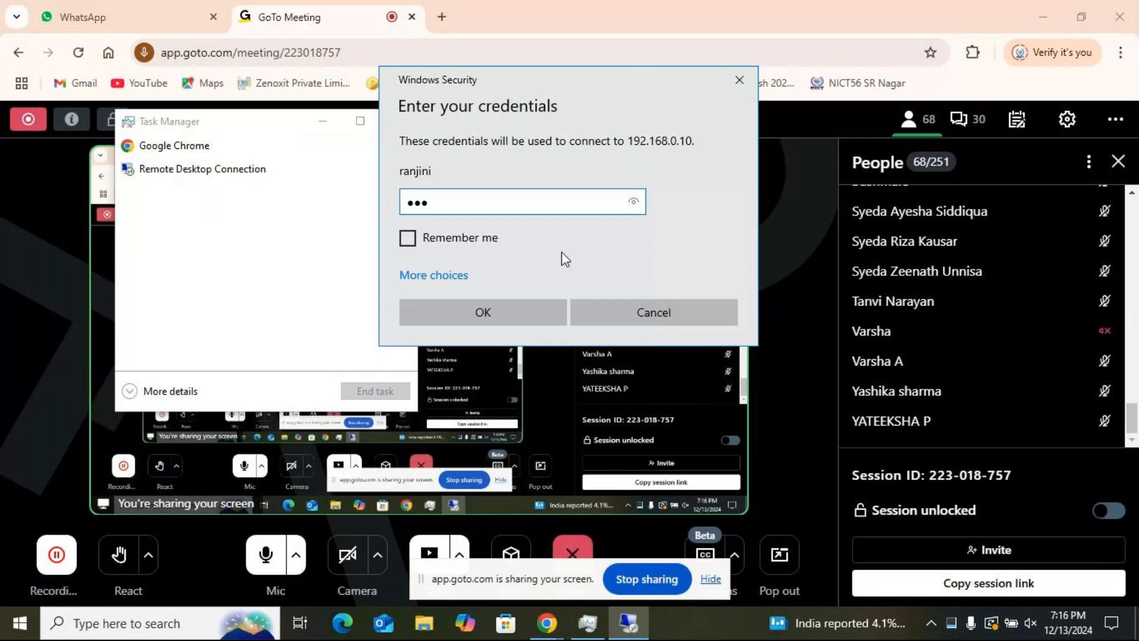
pyautogui.write('**')
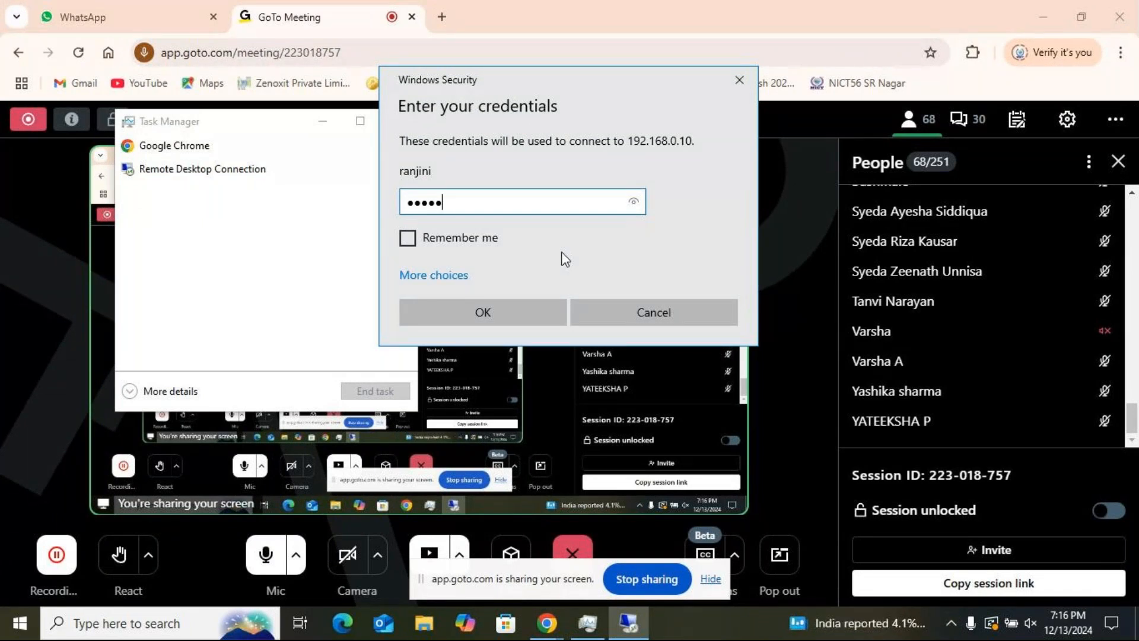
pyautogui.write('***')
pyautogui.click(507, 302)
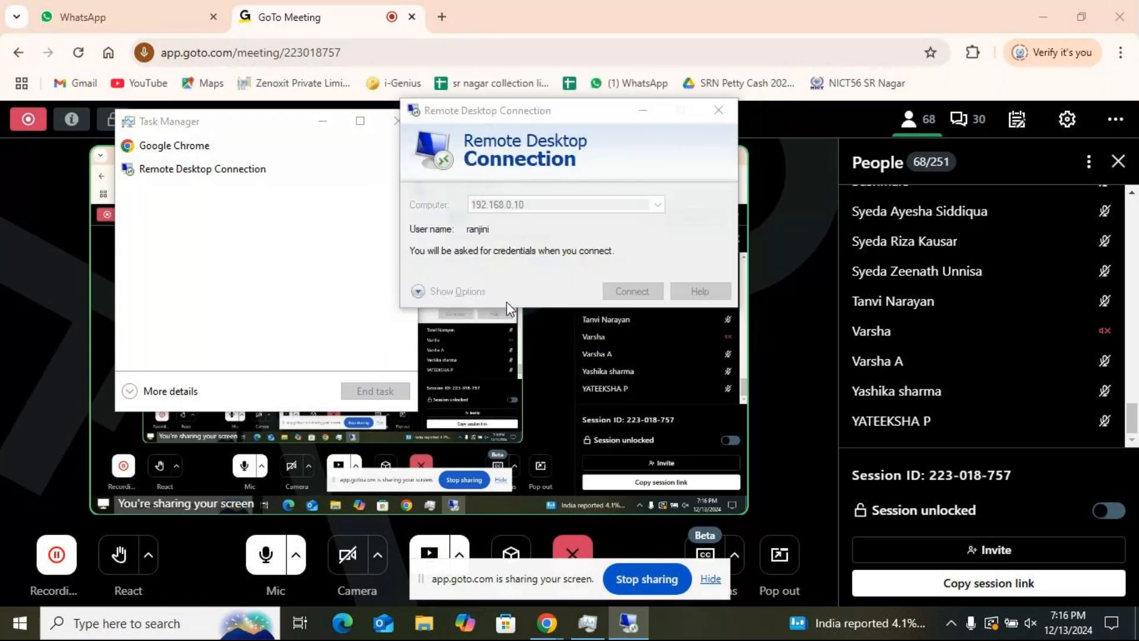
# Step: Enter the account password again and connect to the remote computer despite its certificate errors
pyautogui.write('*********')
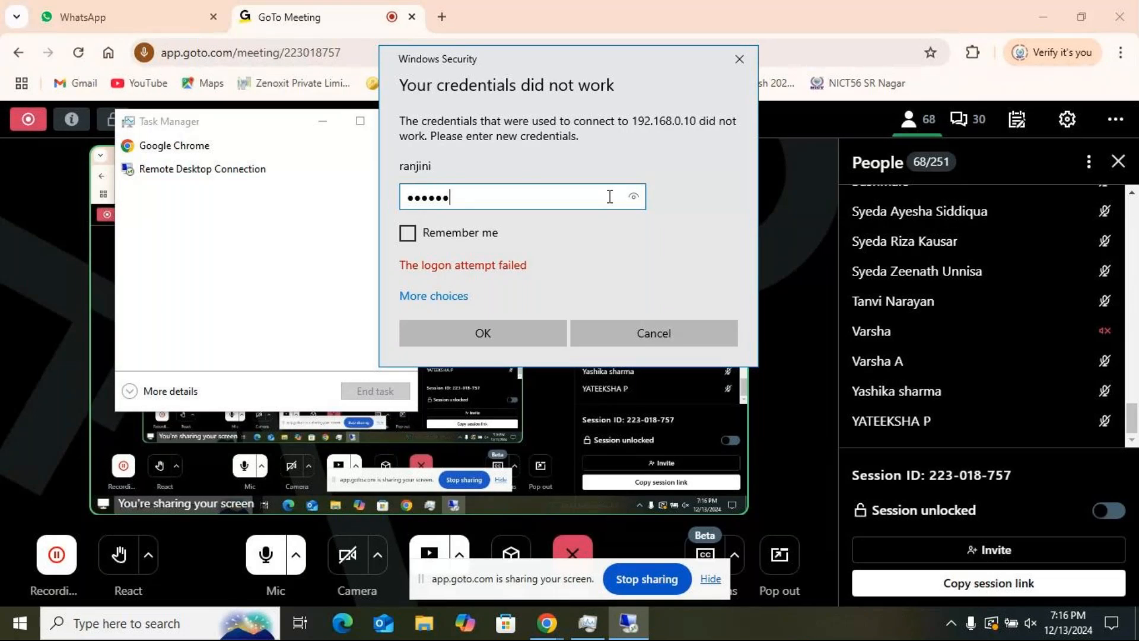
pyautogui.click(485, 333)
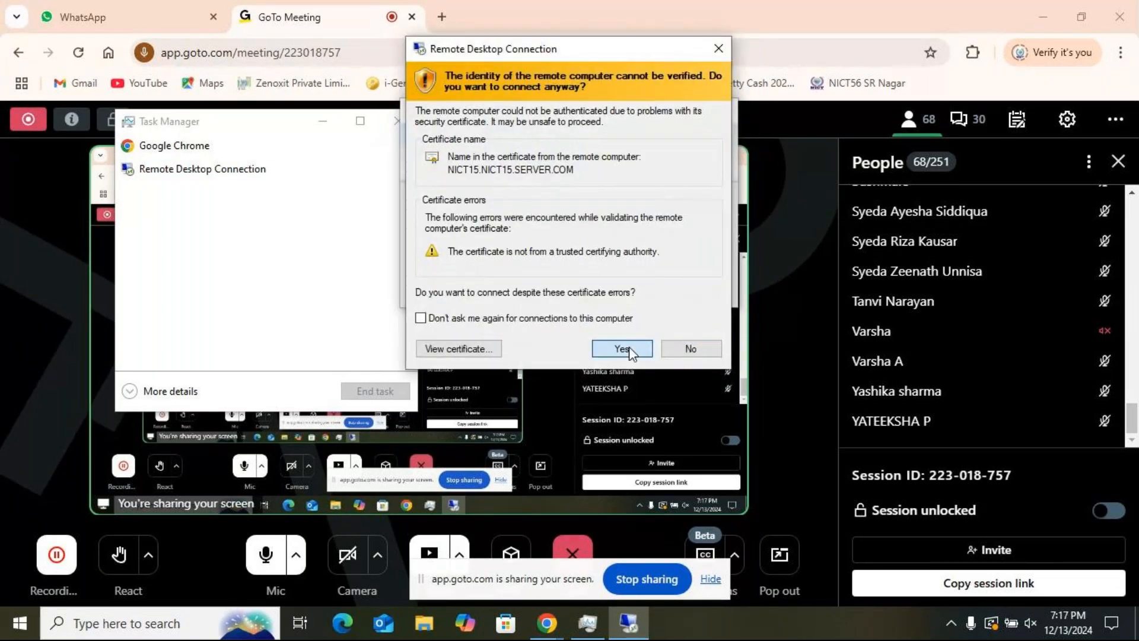
pyautogui.click(628, 346)
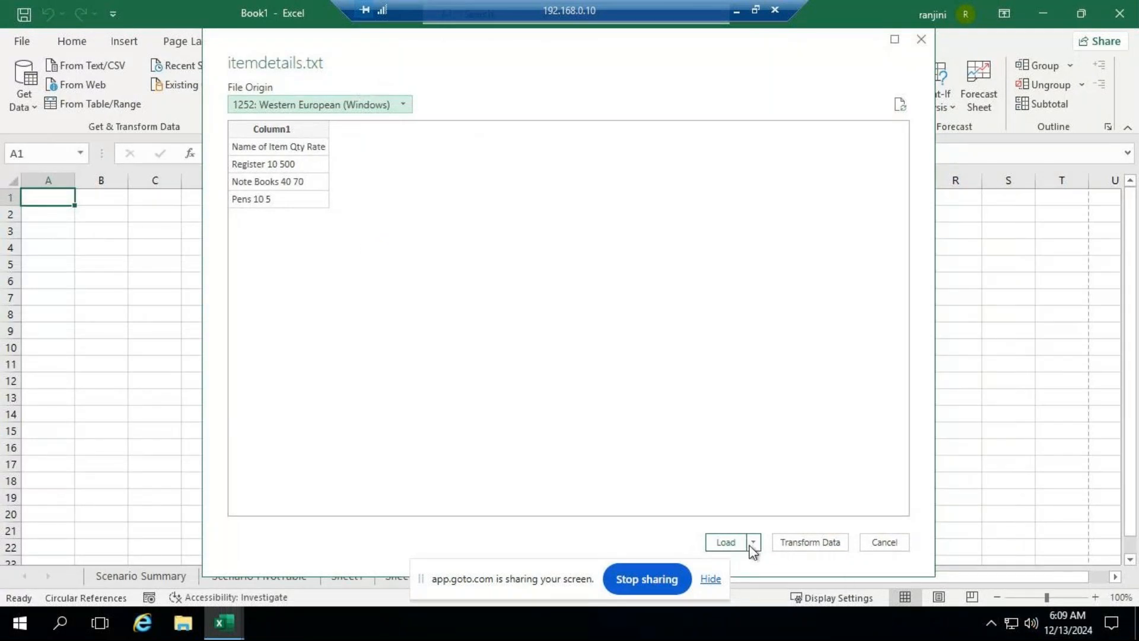
# Step: Load the previewed itemdetails.txt data into the workbook
pyautogui.click(725, 543)
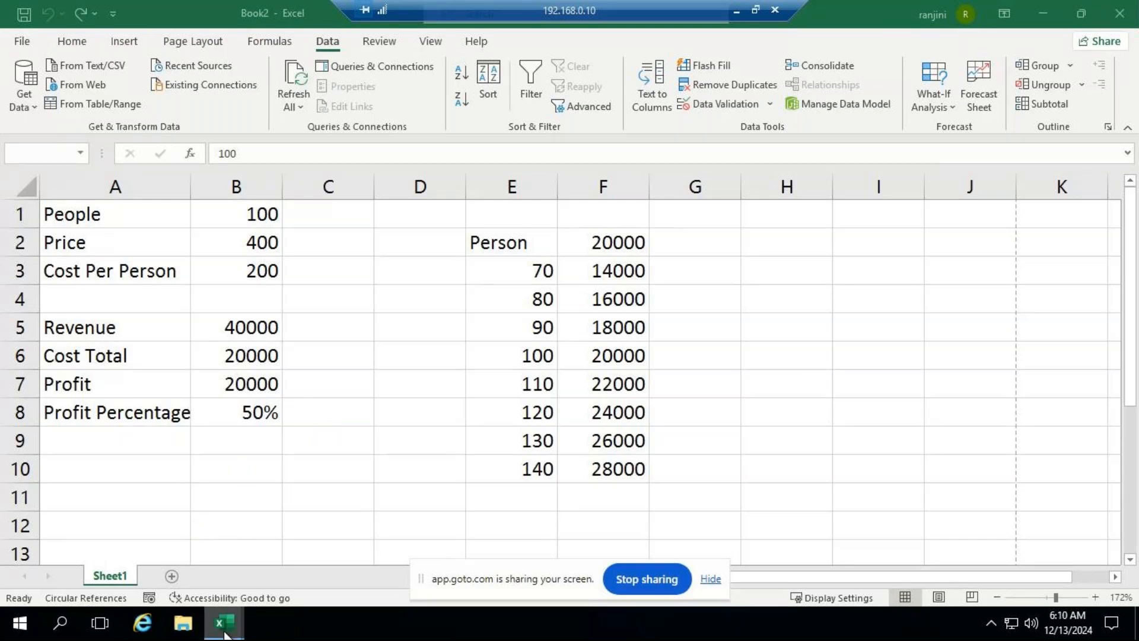
# Step: Return to Book1, dismiss the open-dialog notice and load the itemdetails.txt data into a worksheet
pyautogui.moveTo(226, 634)
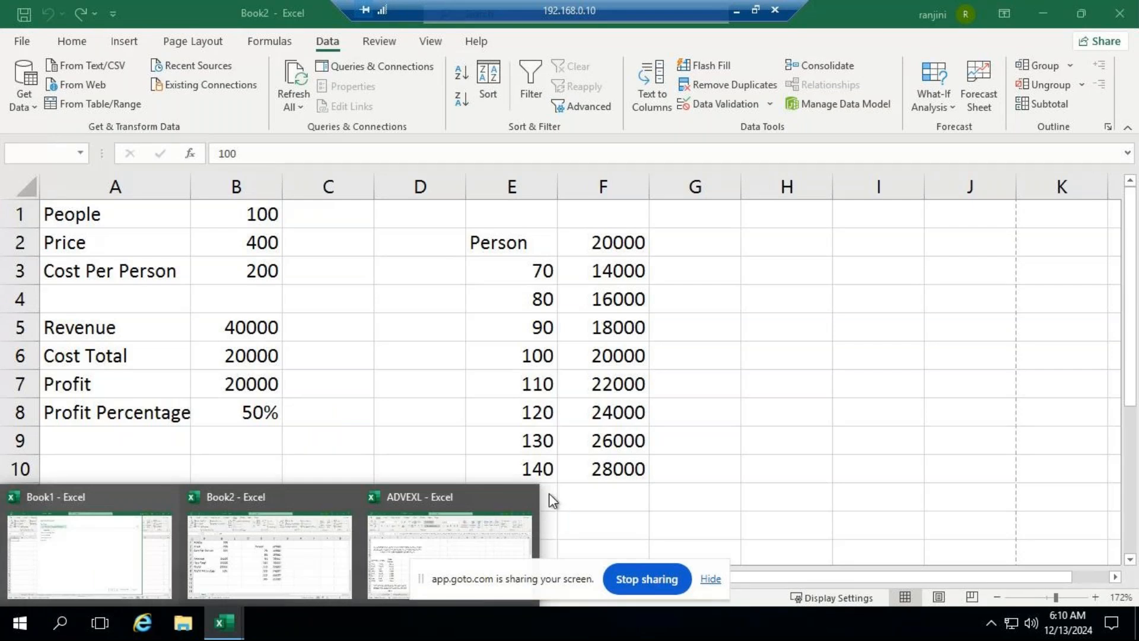
pyautogui.click(527, 499)
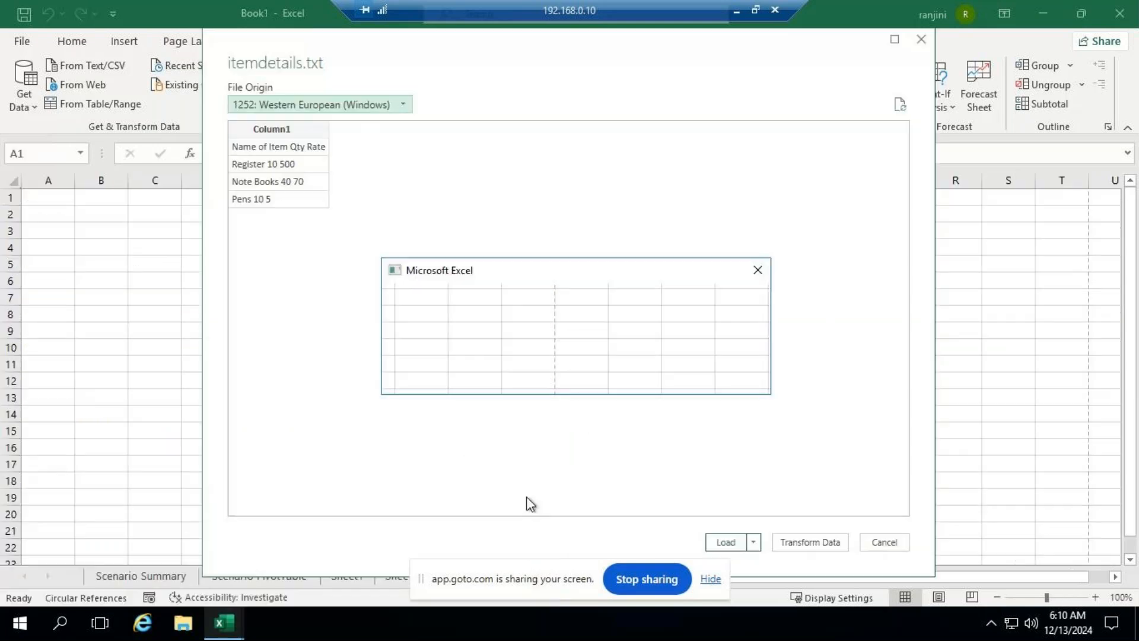
pyautogui.click(715, 374)
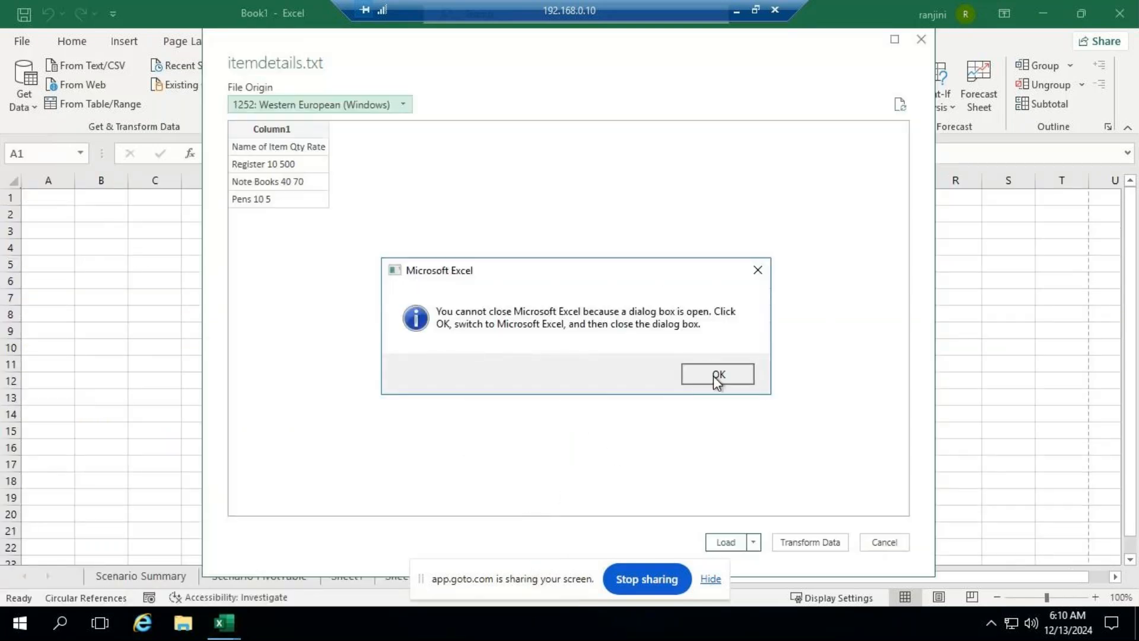
pyautogui.click(730, 543)
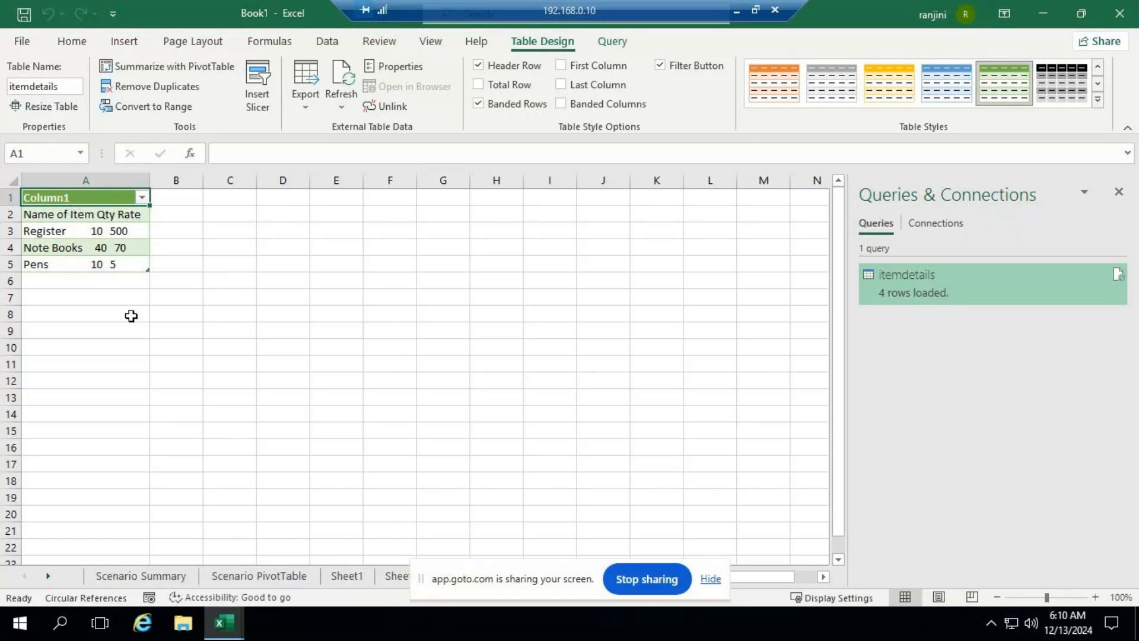
pyautogui.click(105, 301)
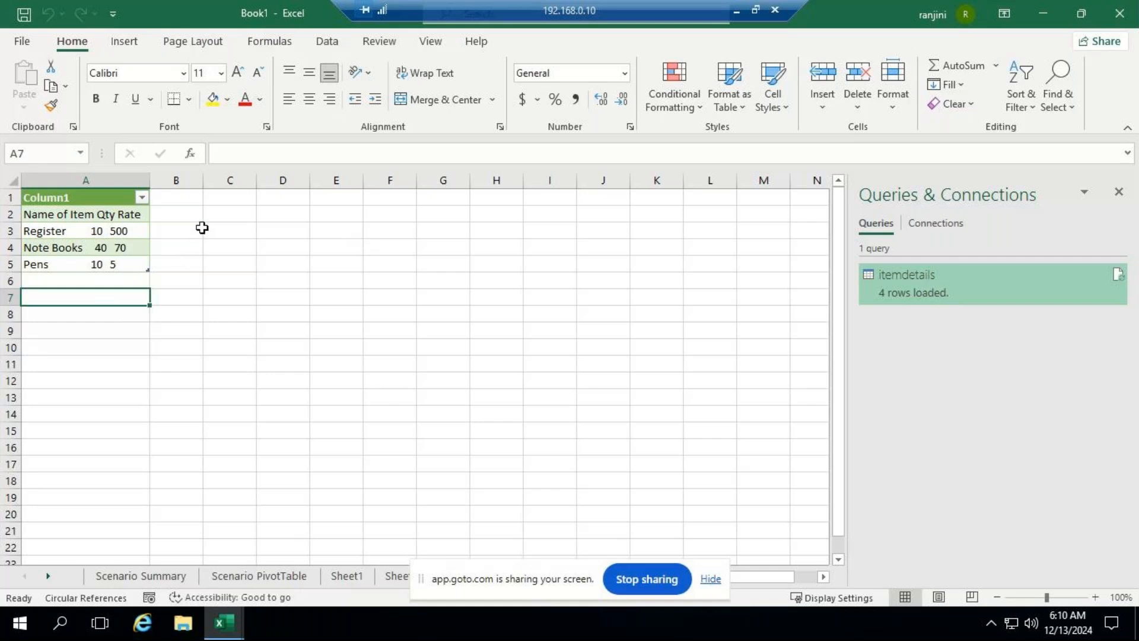
pyautogui.click(201, 229)
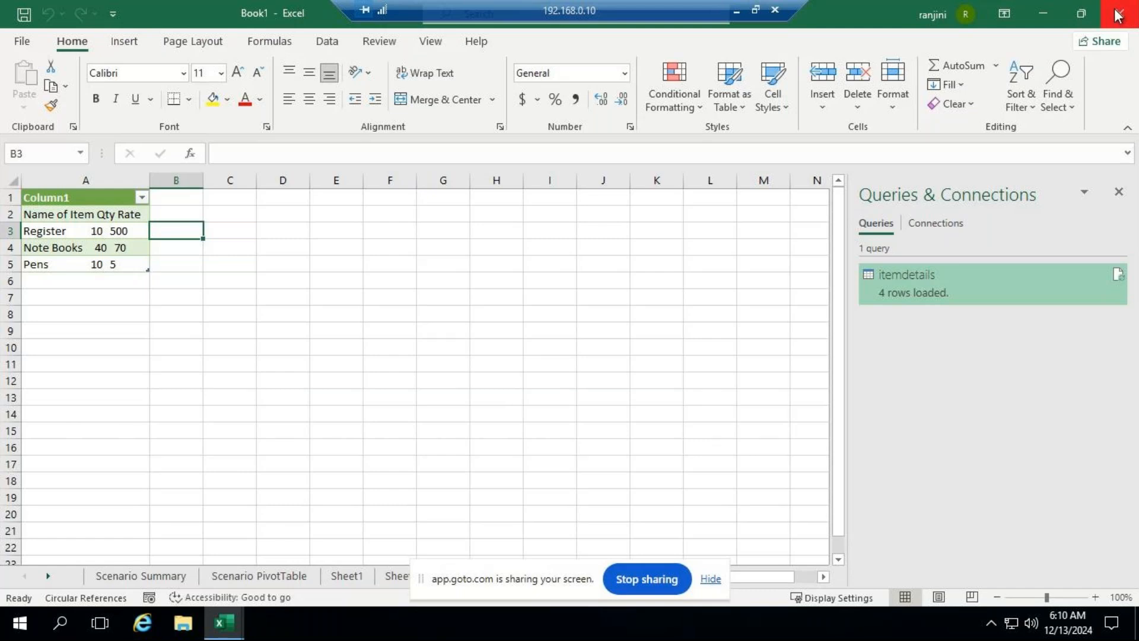
# Step: Minimize the remote session, close Task Manager on the local computer and return to the remote desktop
pyautogui.click(739, 9)
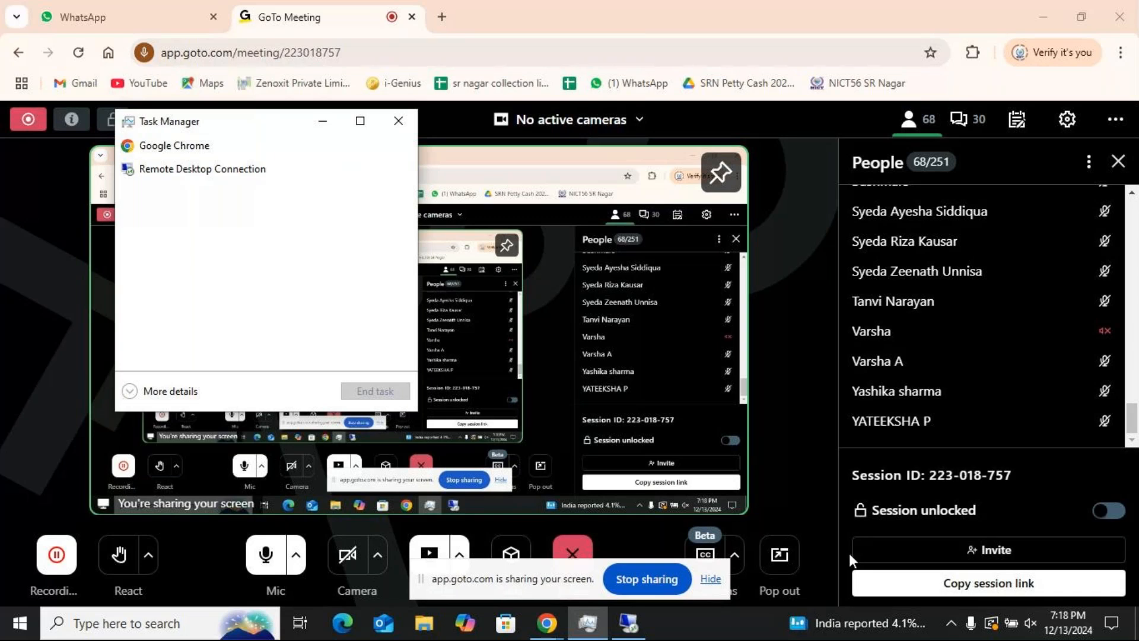
pyautogui.click(404, 122)
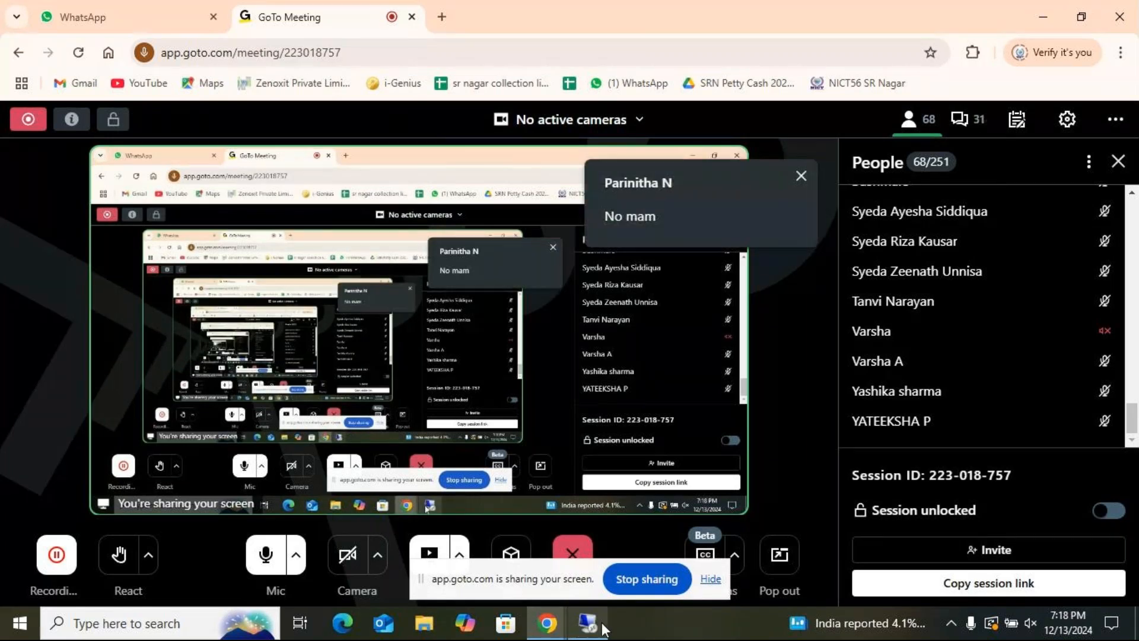
pyautogui.moveTo(582, 628)
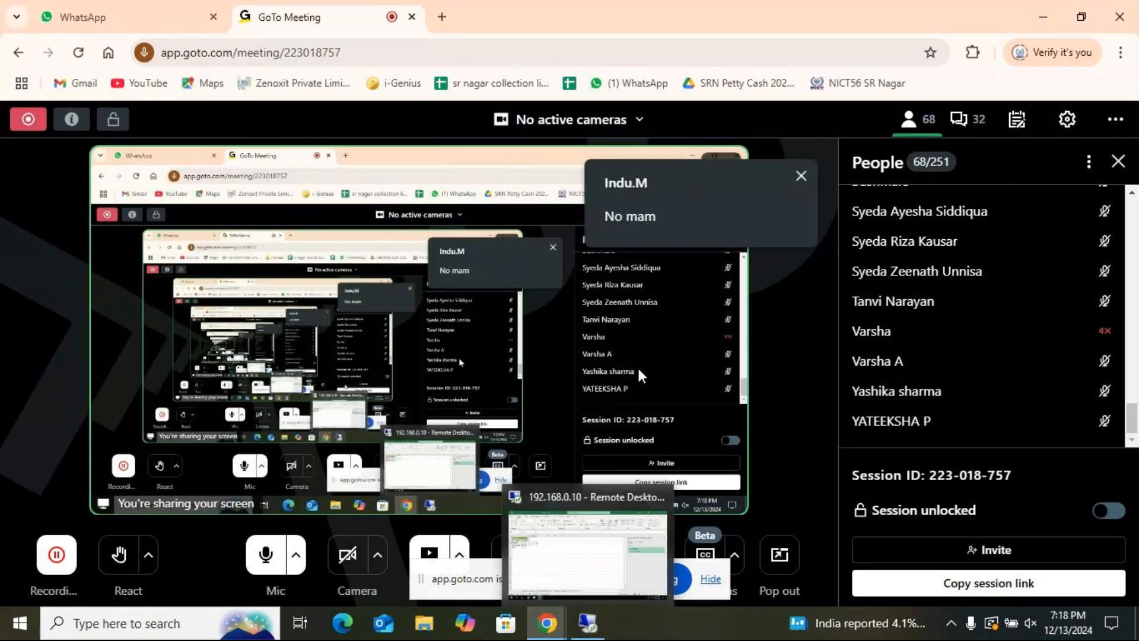
pyautogui.click(590, 625)
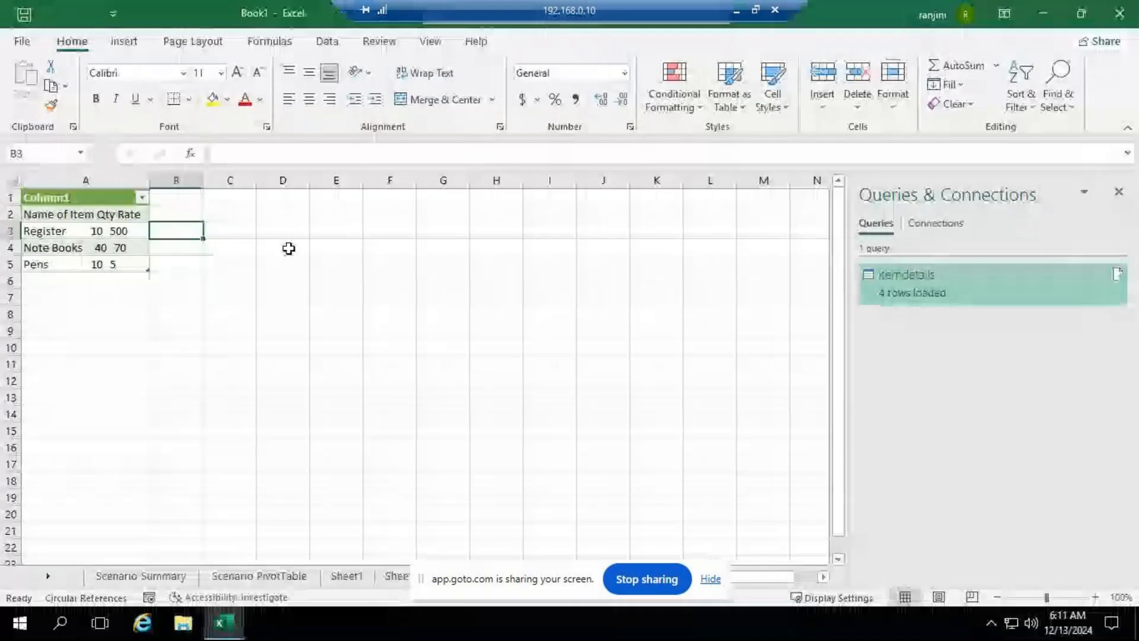
# Step: Close the Book1, Book2 and ADVEXL workbooks without saving their changes
pyautogui.click(1120, 13)
pyautogui.click(579, 343)
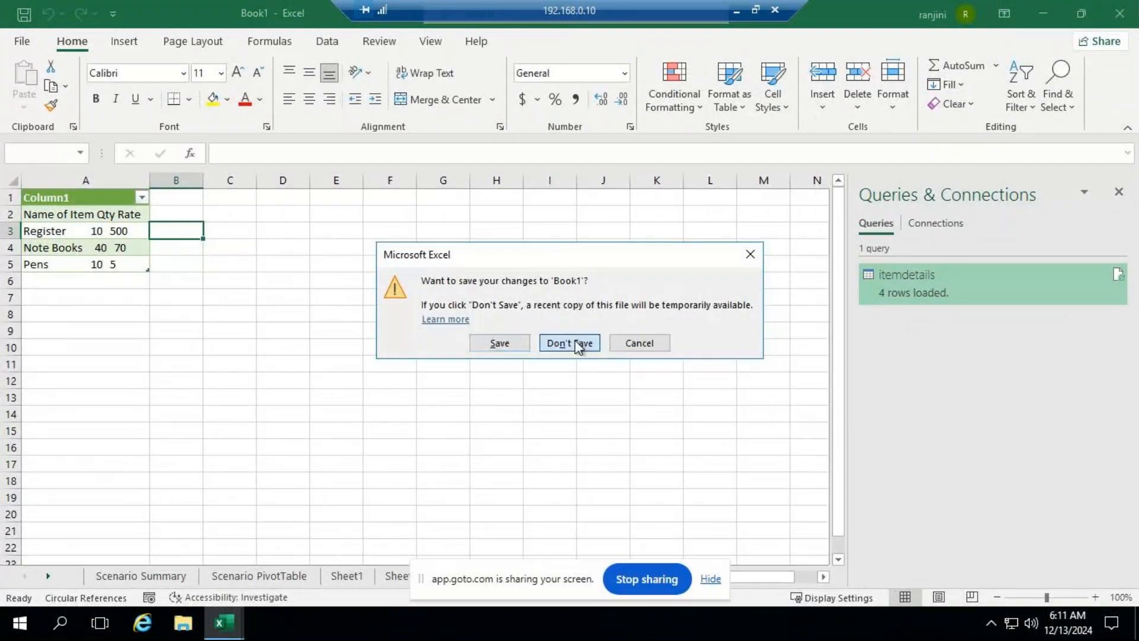
pyautogui.click(1127, 22)
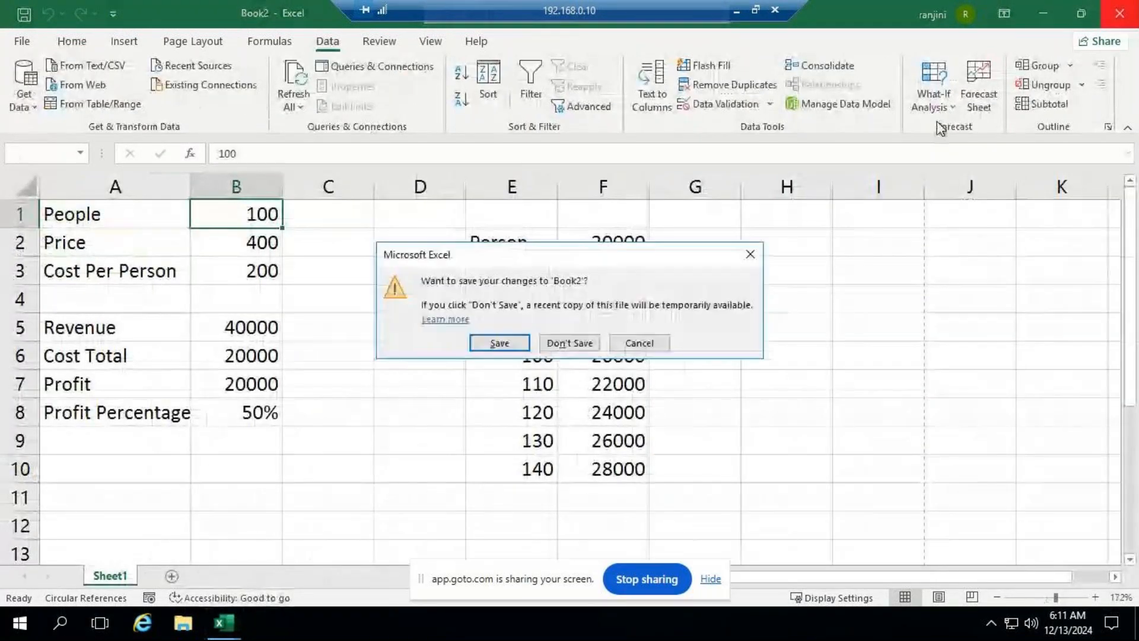
pyautogui.click(571, 343)
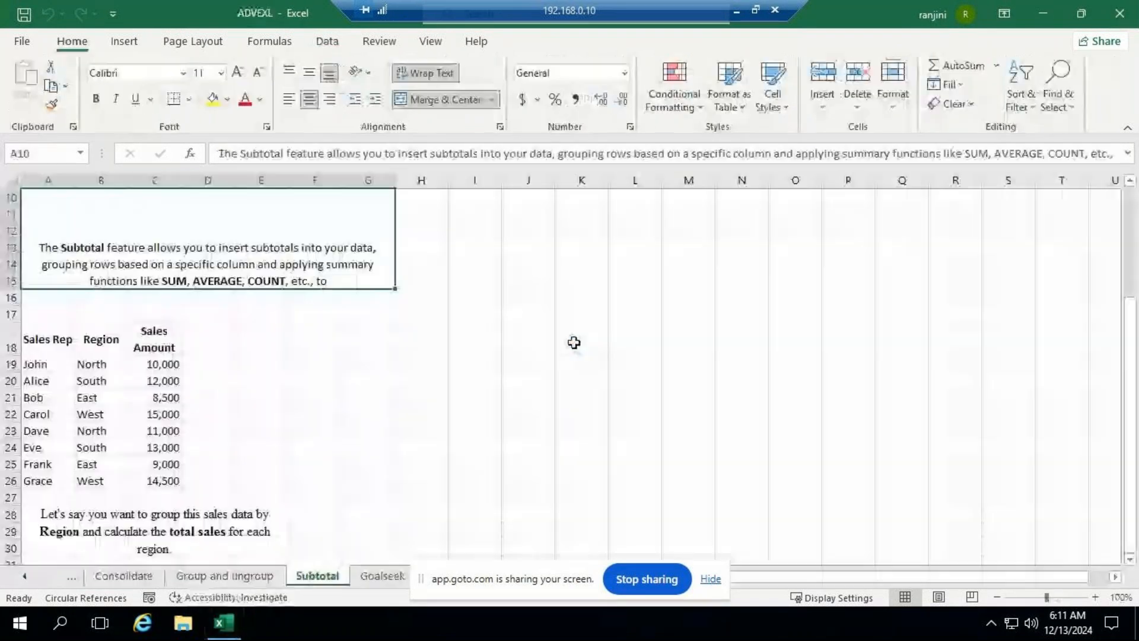
pyautogui.click(1123, 16)
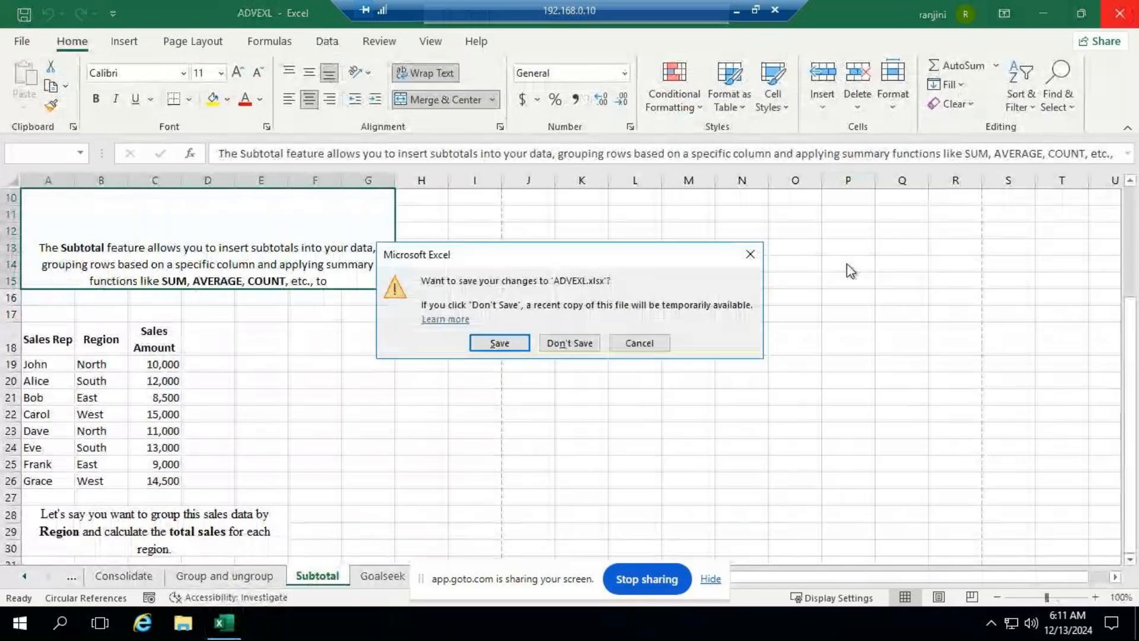
pyautogui.click(579, 350)
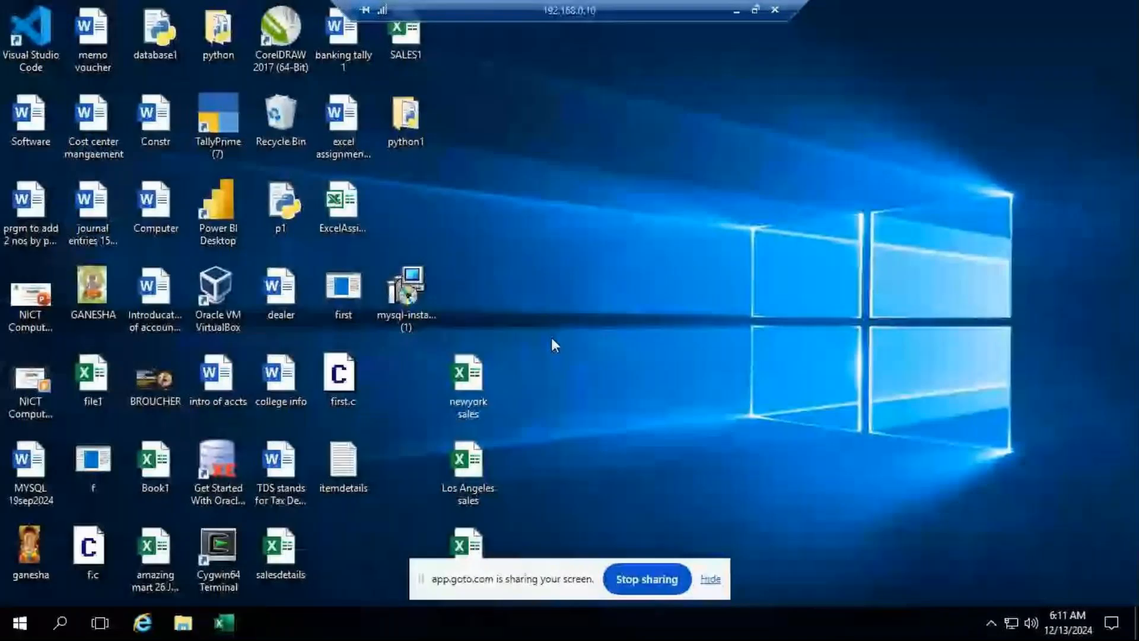
# Step: Search Windows for Excel, launch it and create a blank workbook
pyautogui.click(69, 621)
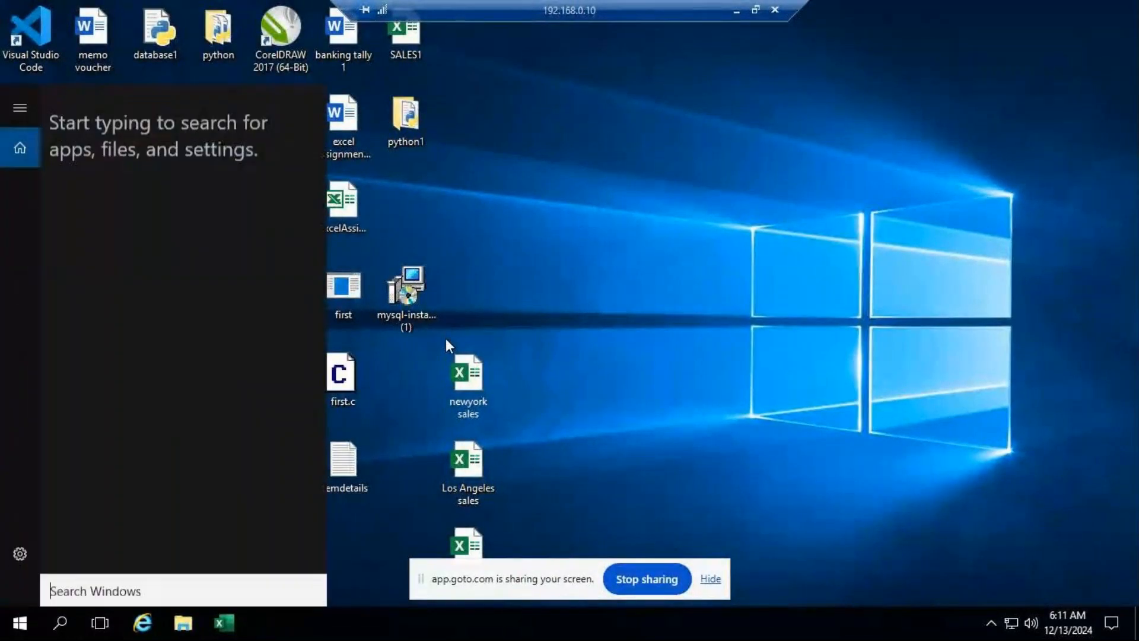
pyautogui.write('exc')
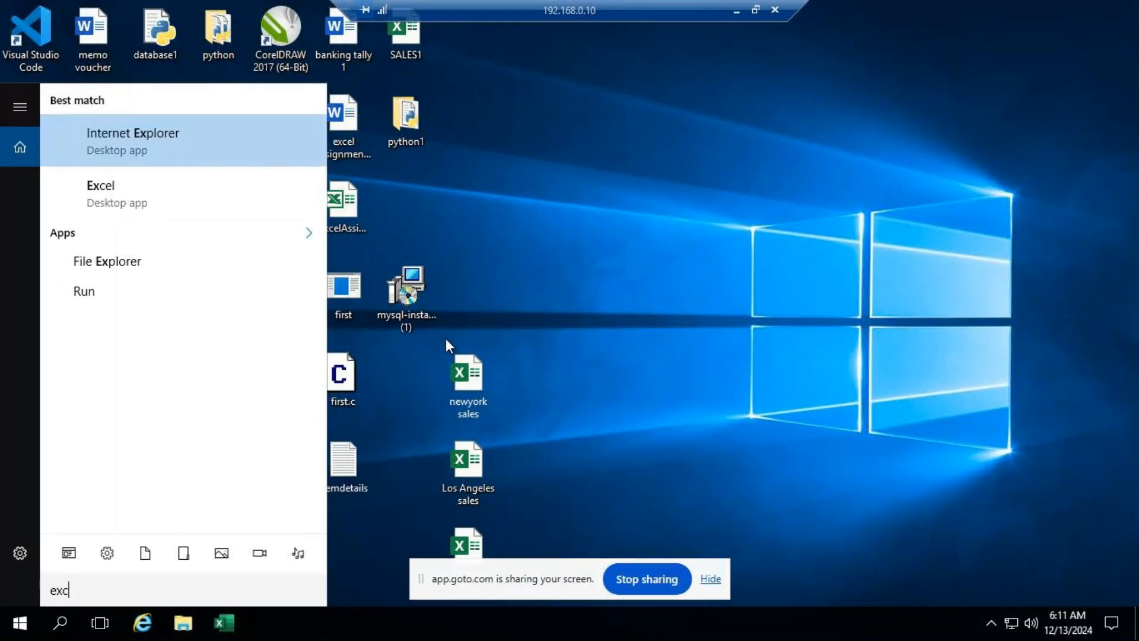
pyautogui.write('el')
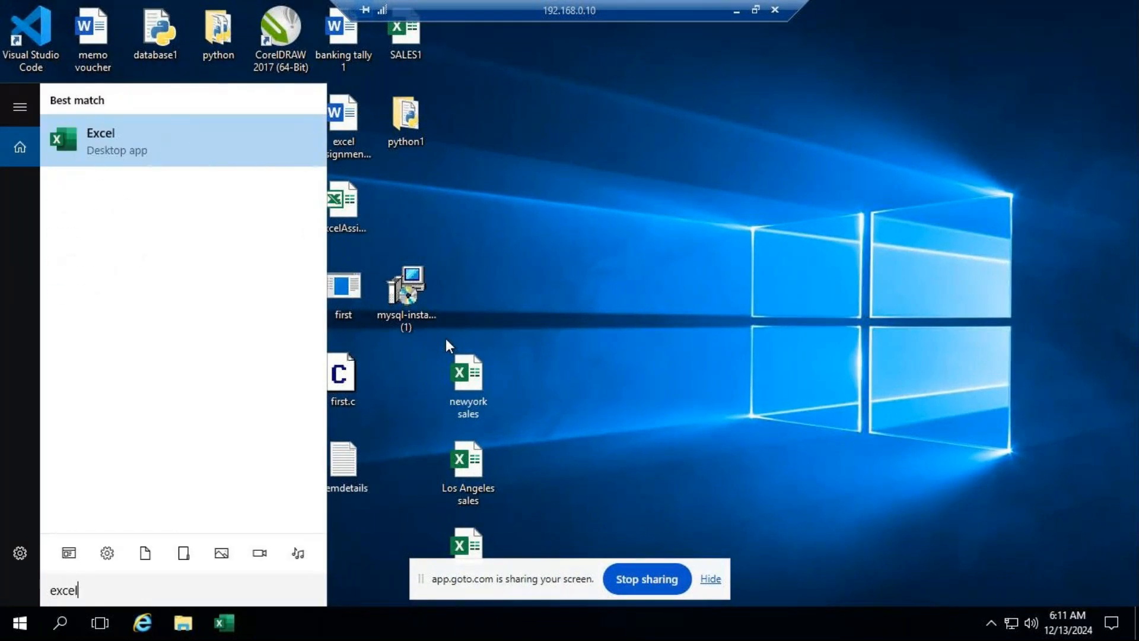
pyautogui.click(130, 137)
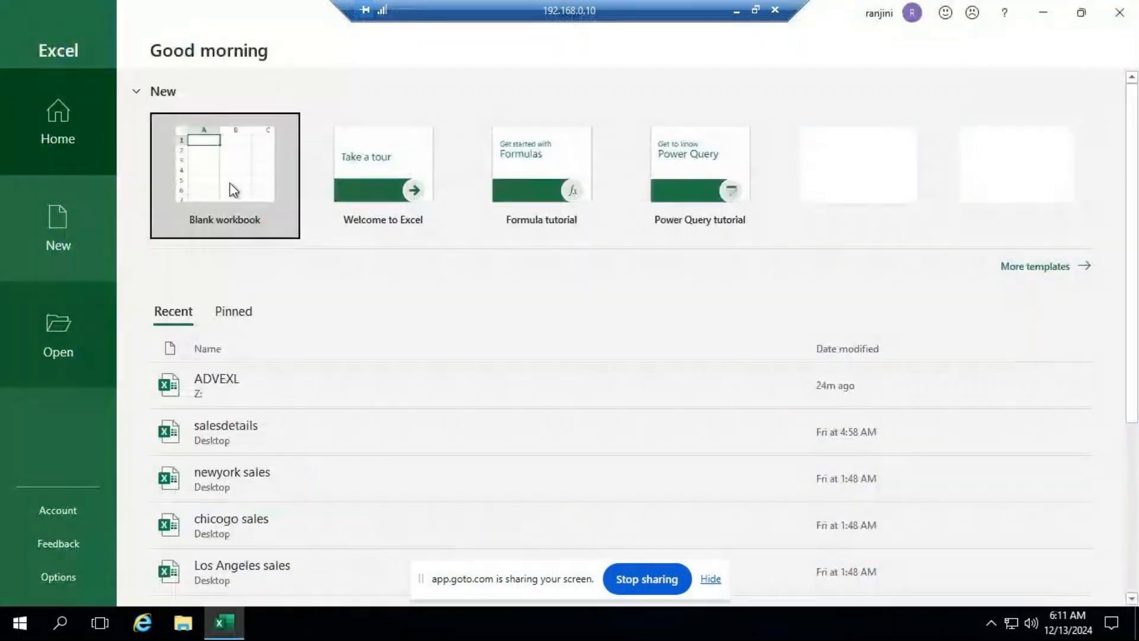
pyautogui.click(229, 183)
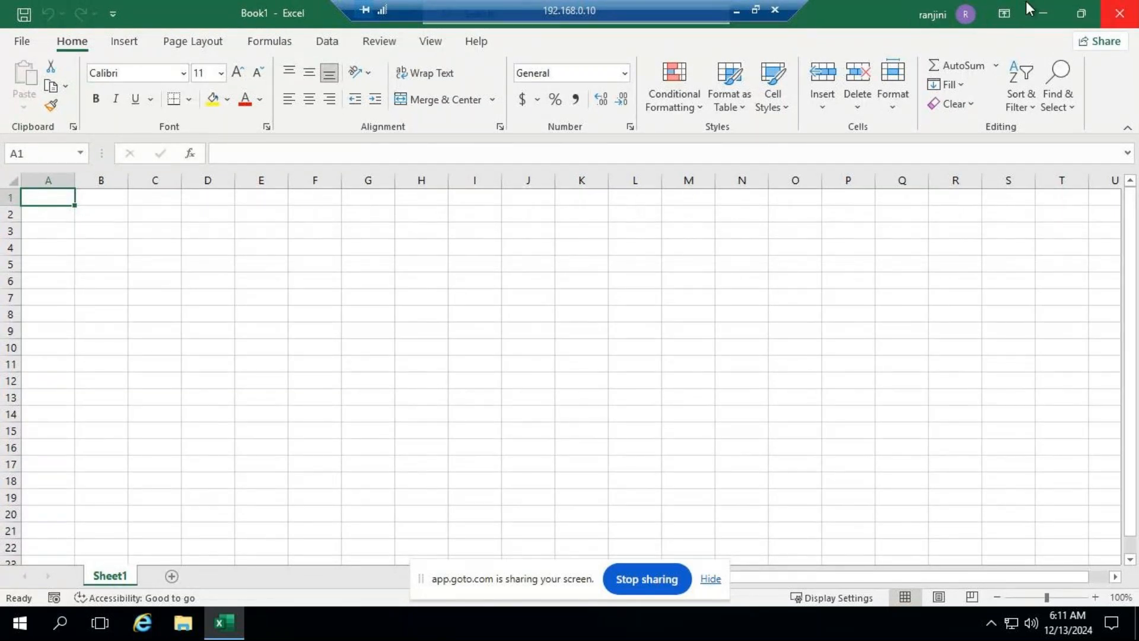
# Step: Switch between the GoTo Meeting window in Chrome and the data tools of the blank remote workbook
pyautogui.click(738, 9)
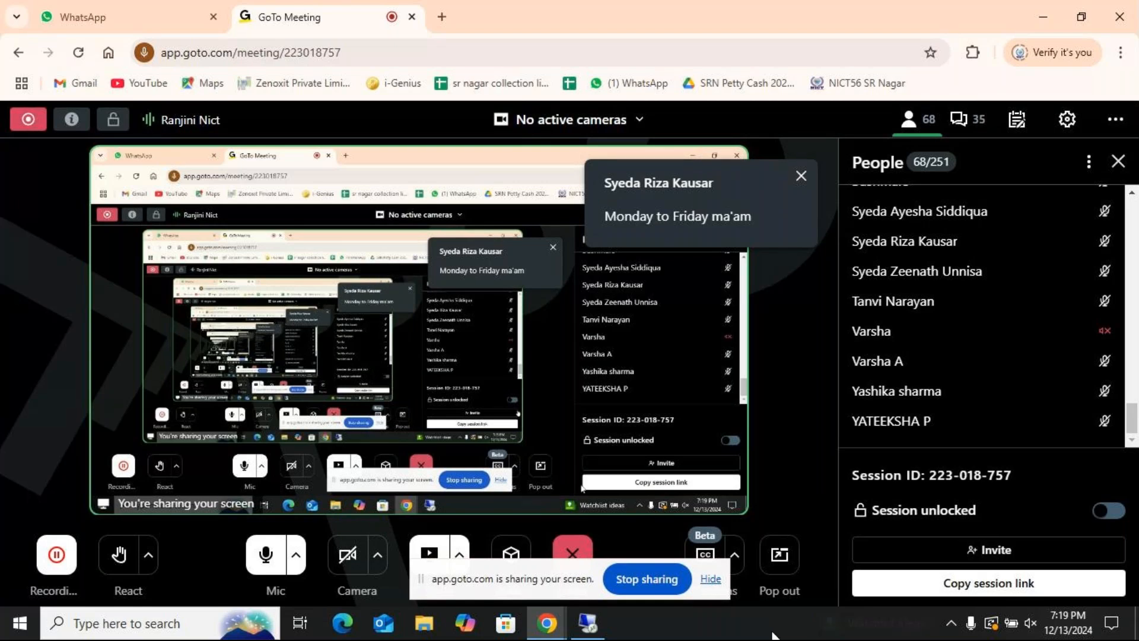
pyautogui.click(548, 622)
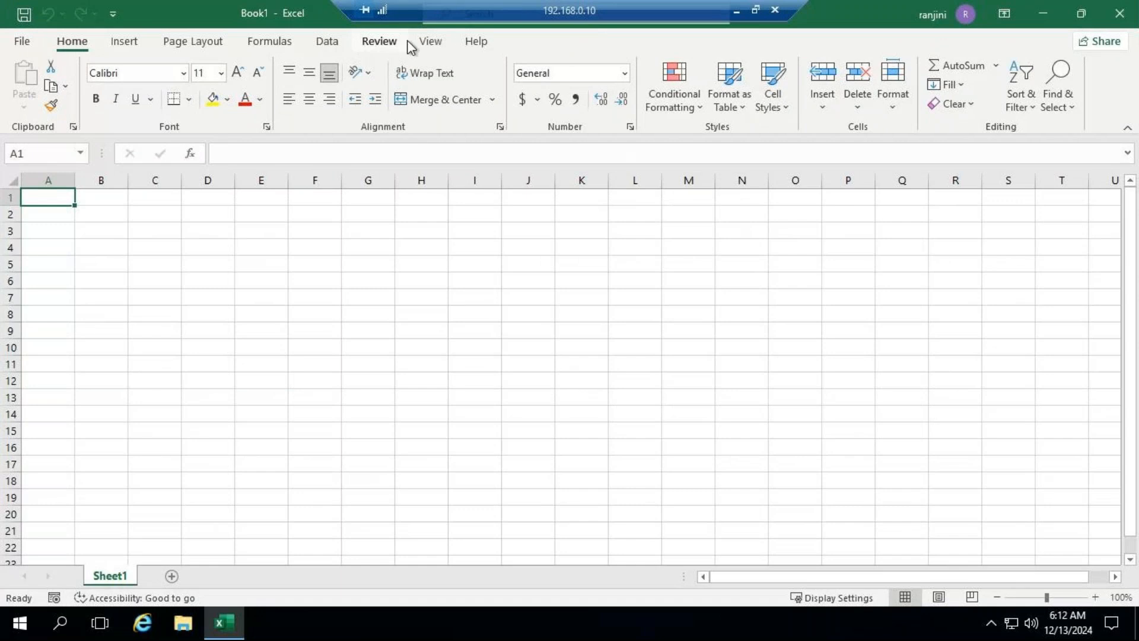
pyautogui.click(328, 42)
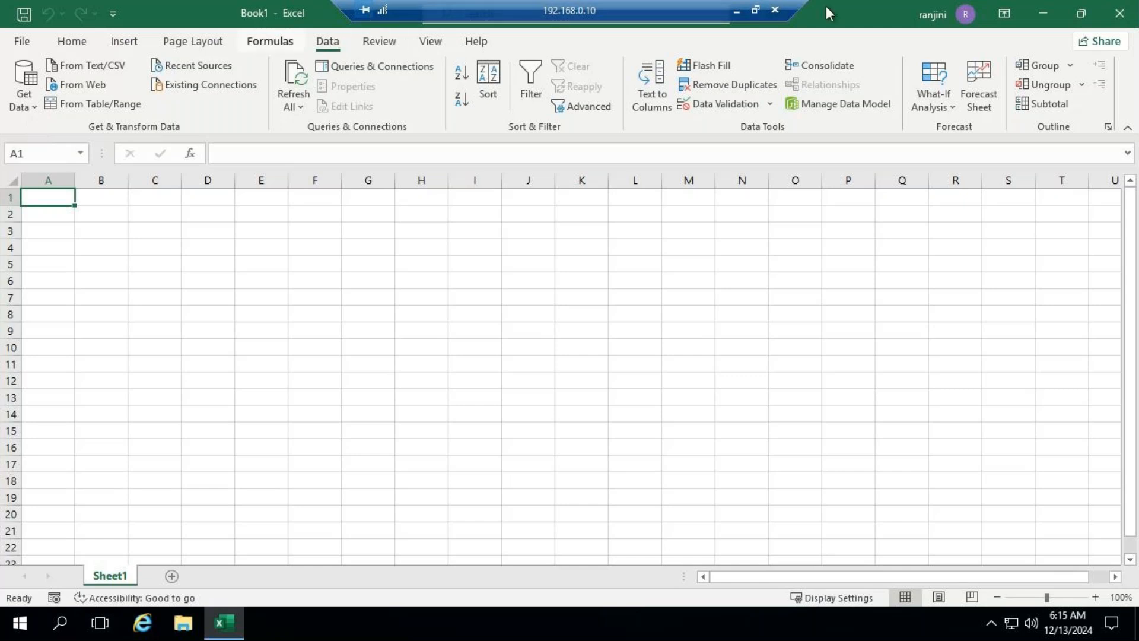
pyautogui.click(738, 9)
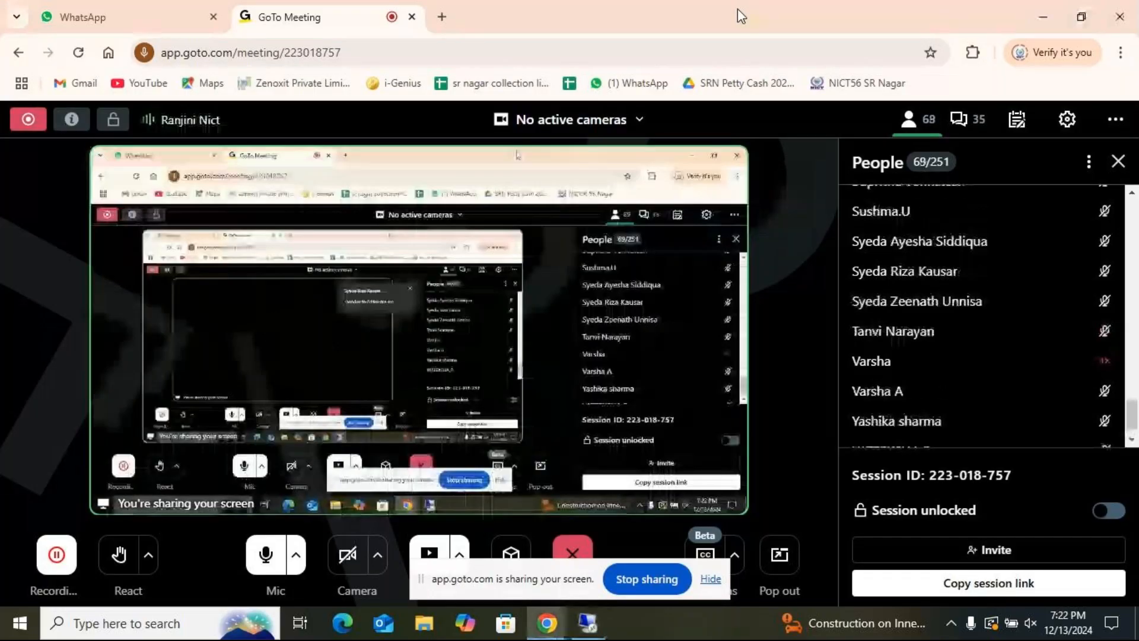